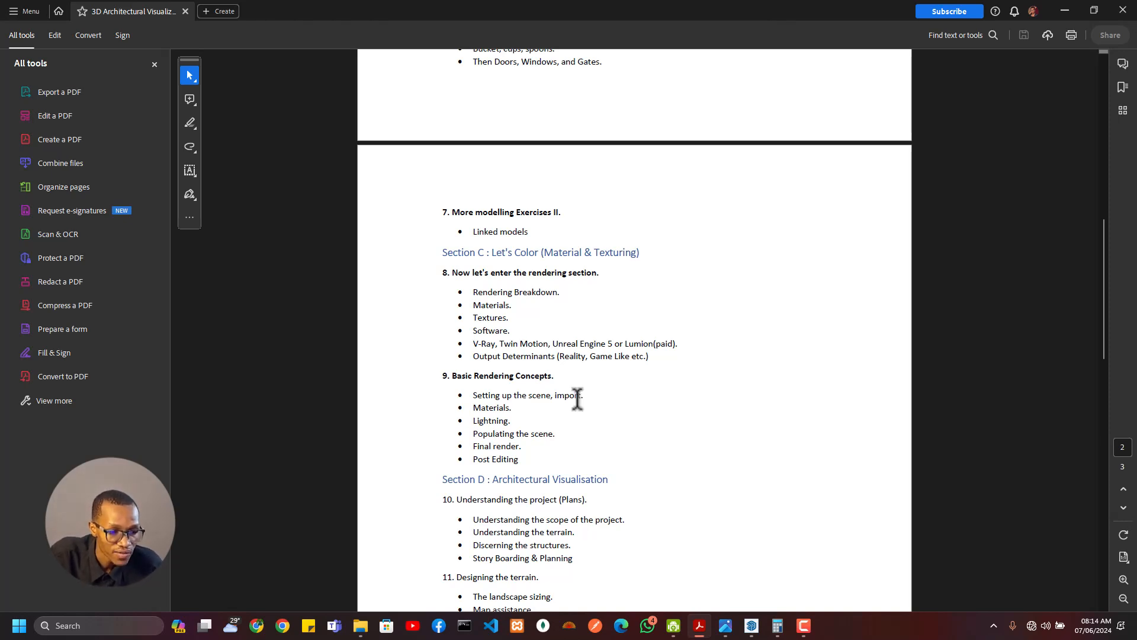
# Review the modelling exercises in the course outline, then bring up the dining set reference photo and close it
pyautogui.scroll(6, 605, 350)
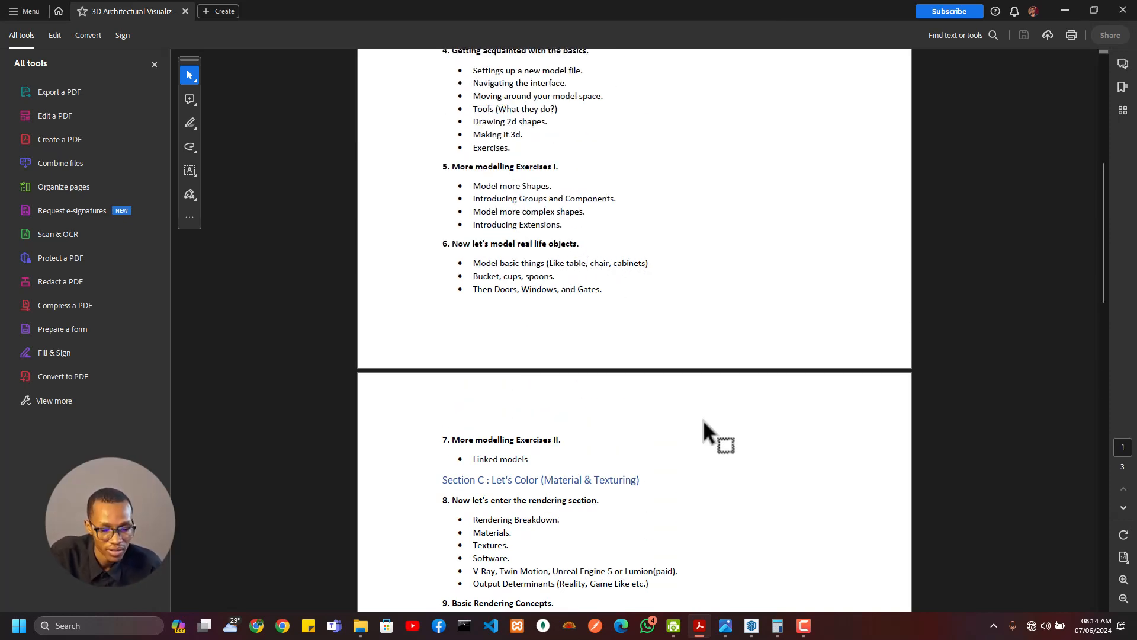
pyautogui.click(725, 629)
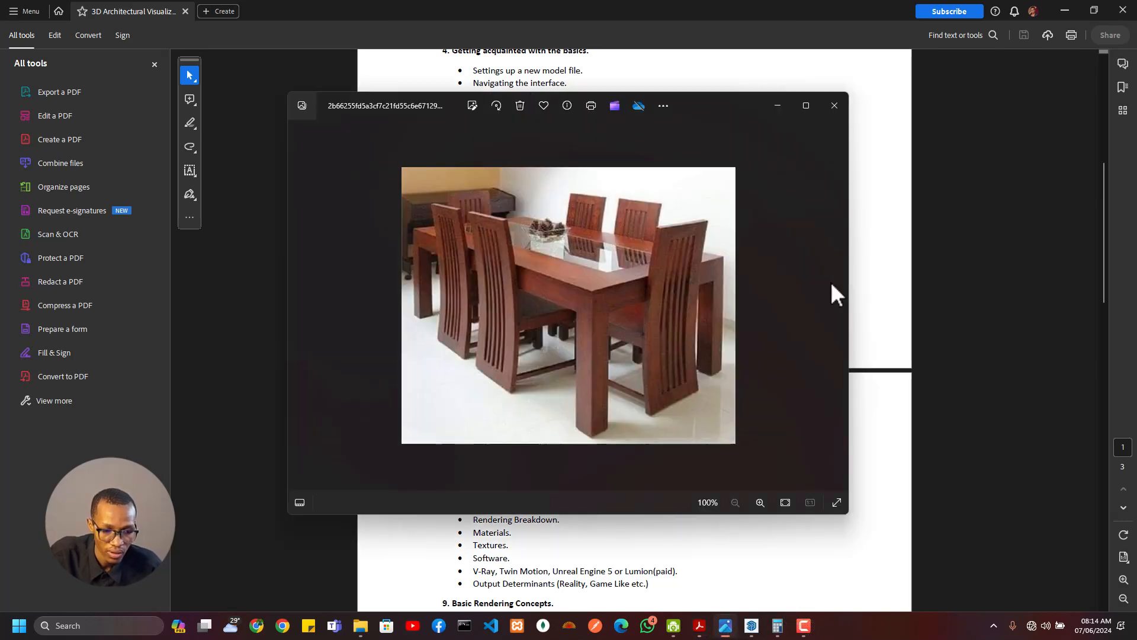
pyautogui.click(841, 102)
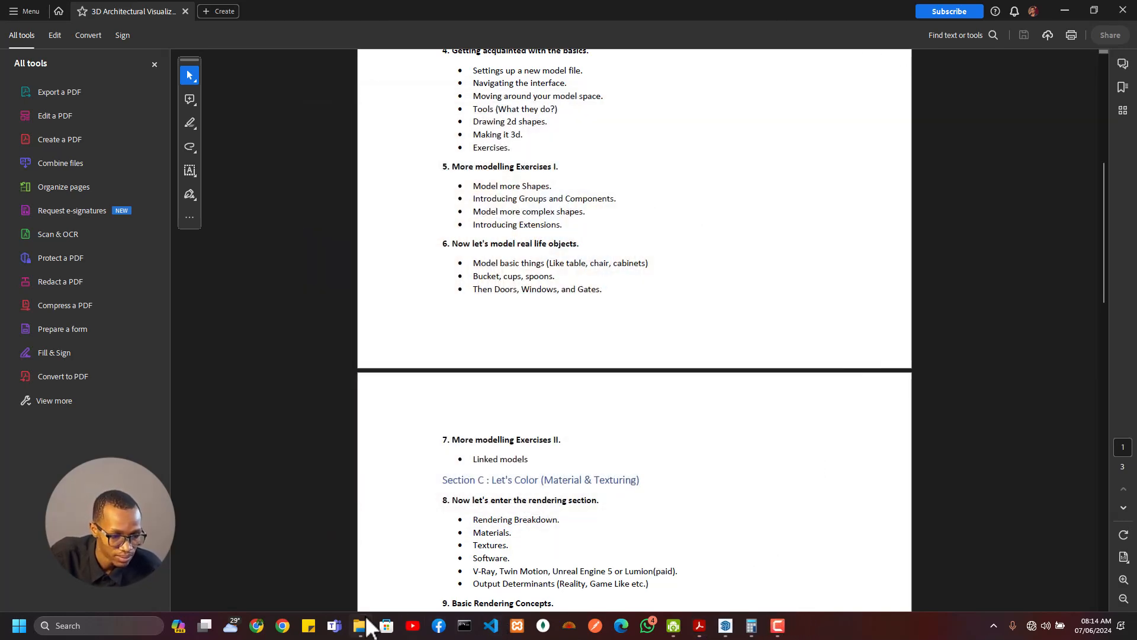
# Open the dimensioned coffee table and TV stand image from the Modelling Objects folder and check its dimensions
pyautogui.moveTo(362, 626)
pyautogui.click(310, 551)
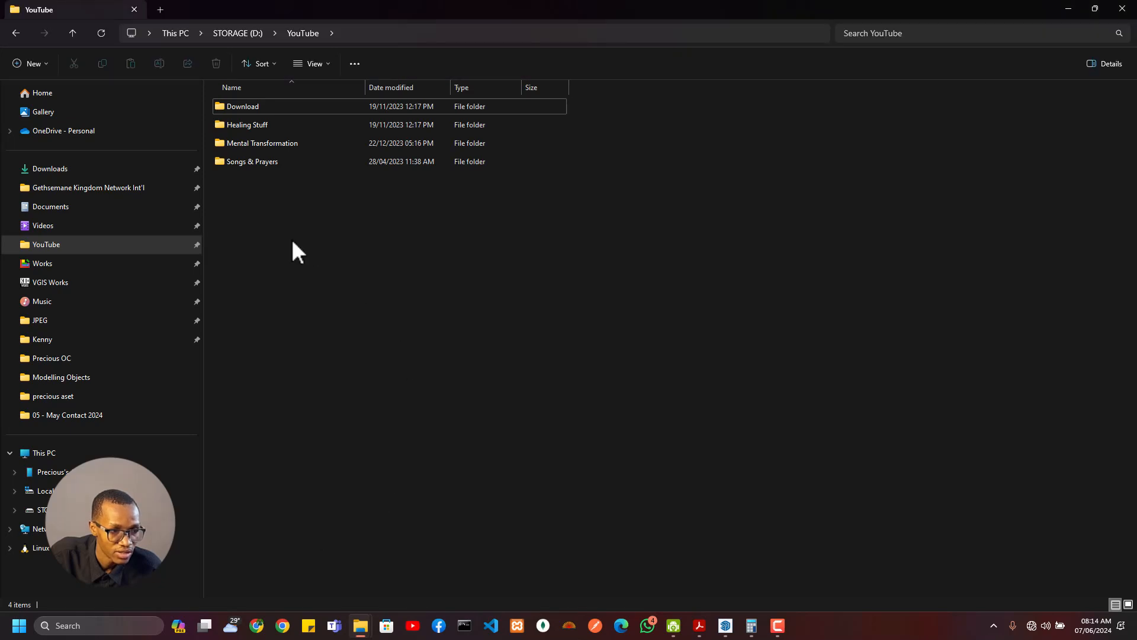
pyautogui.click(67, 377)
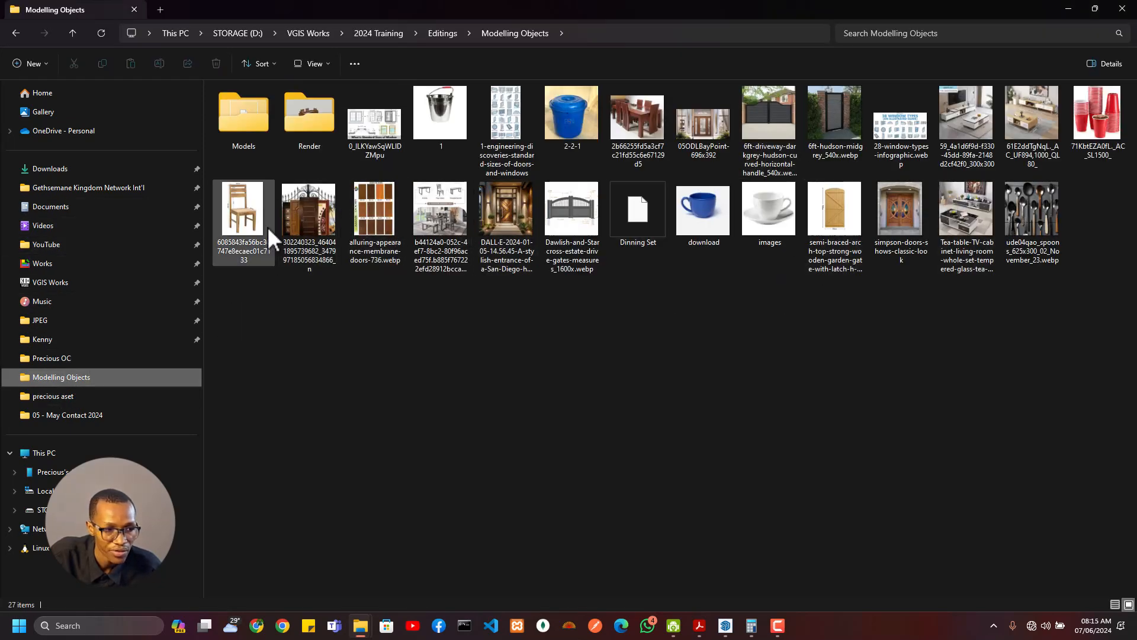
pyautogui.click(1008, 138)
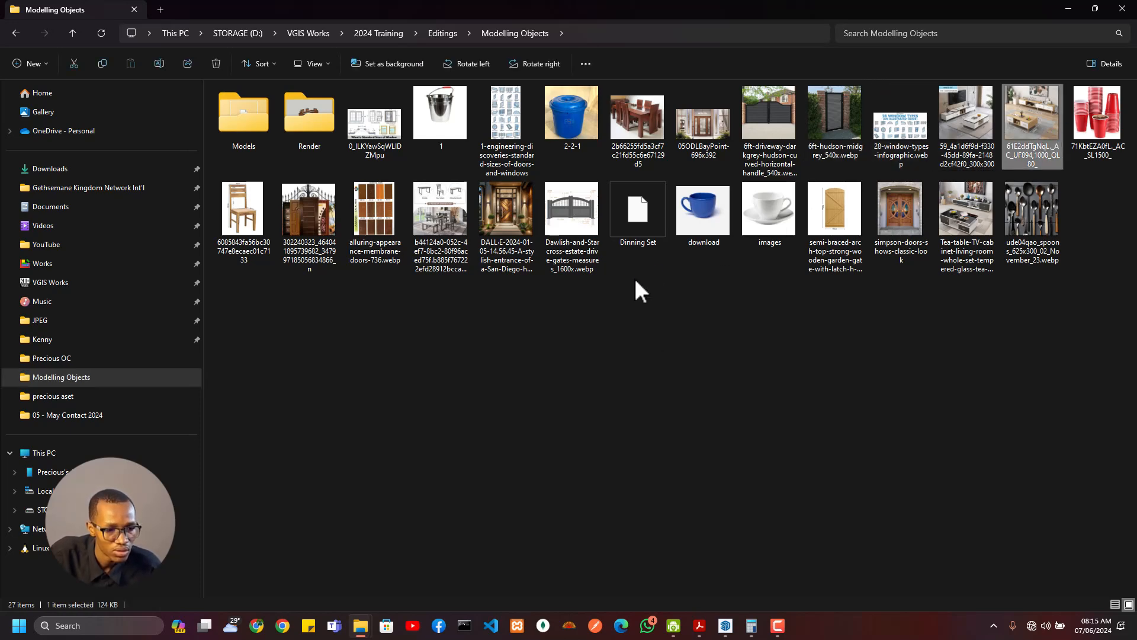
pyautogui.press('Return')
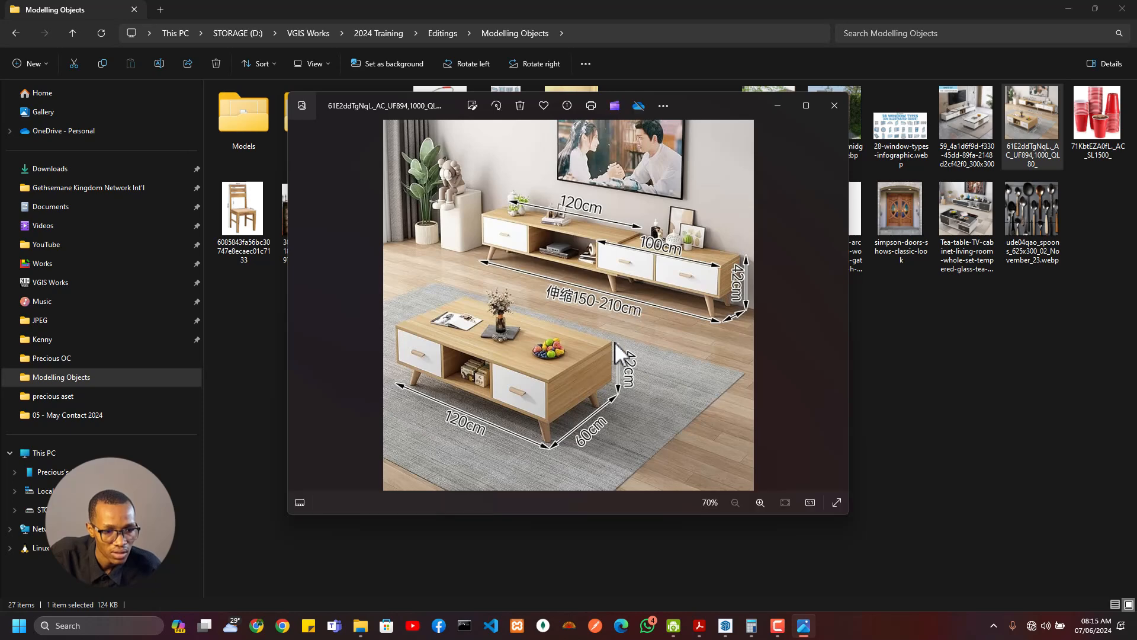
pyautogui.scroll(3, 652, 272)
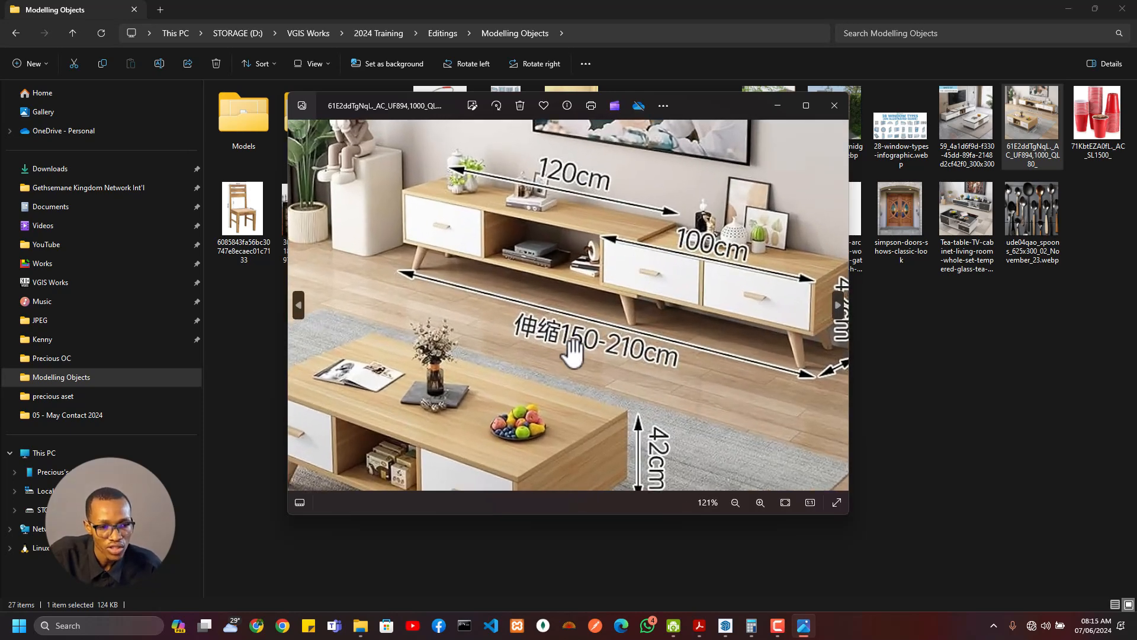
pyautogui.scroll(-3, 571, 350)
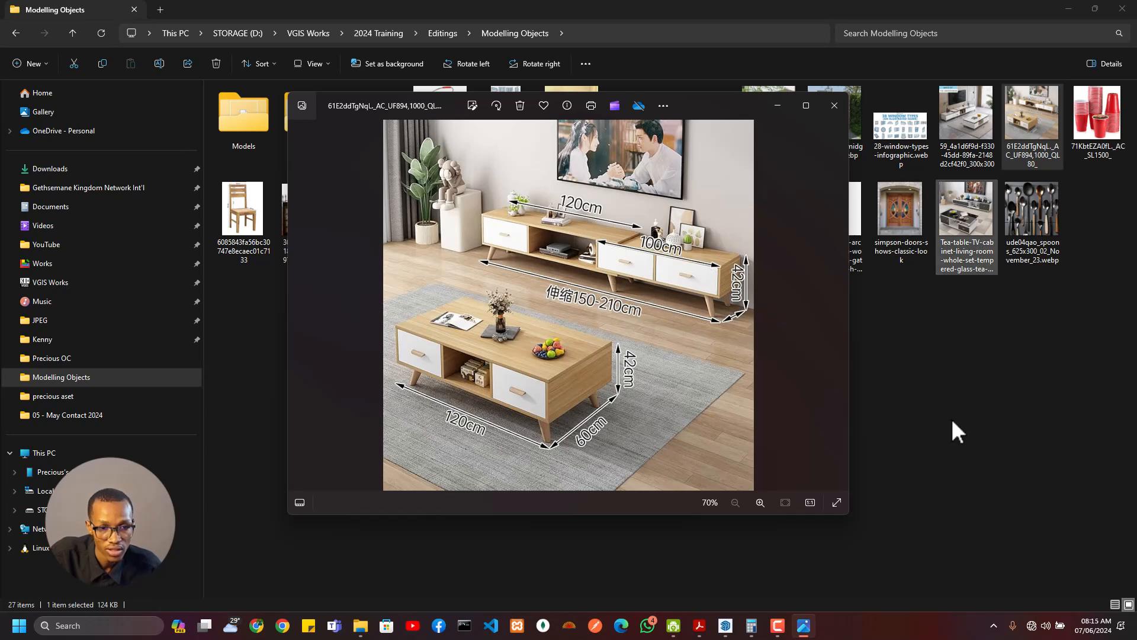
# Switch to SketchUp, start a new model while saving the changes to Dinning Set, and delete the default scale figure
pyautogui.click(726, 625)
pyautogui.scroll(-3, 379, 383)
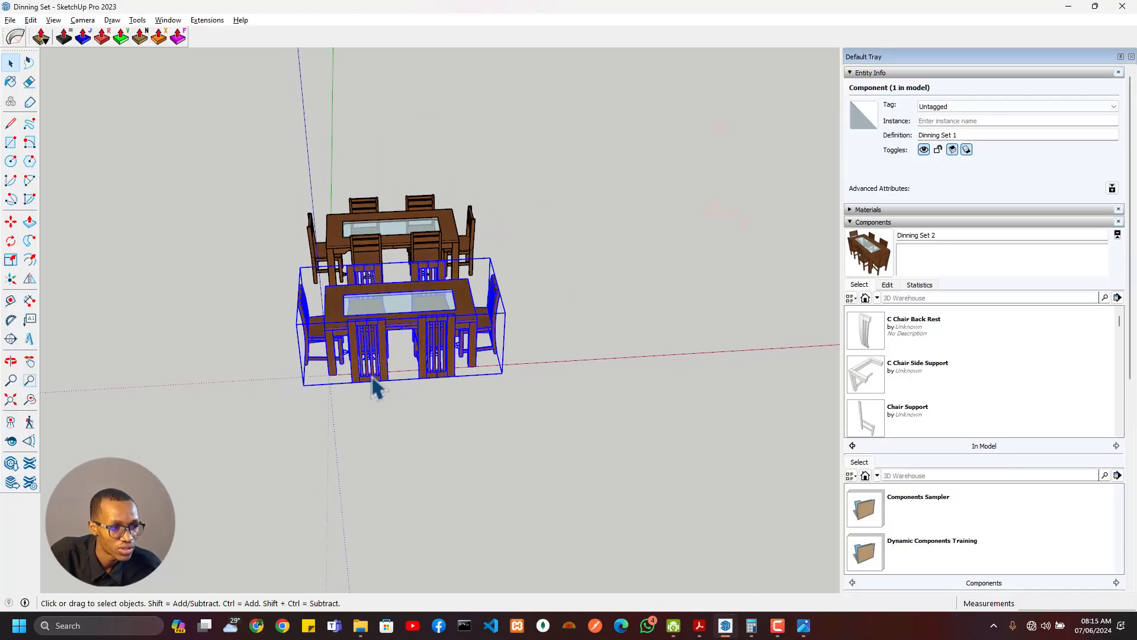
pyautogui.scroll(2, 533, 148)
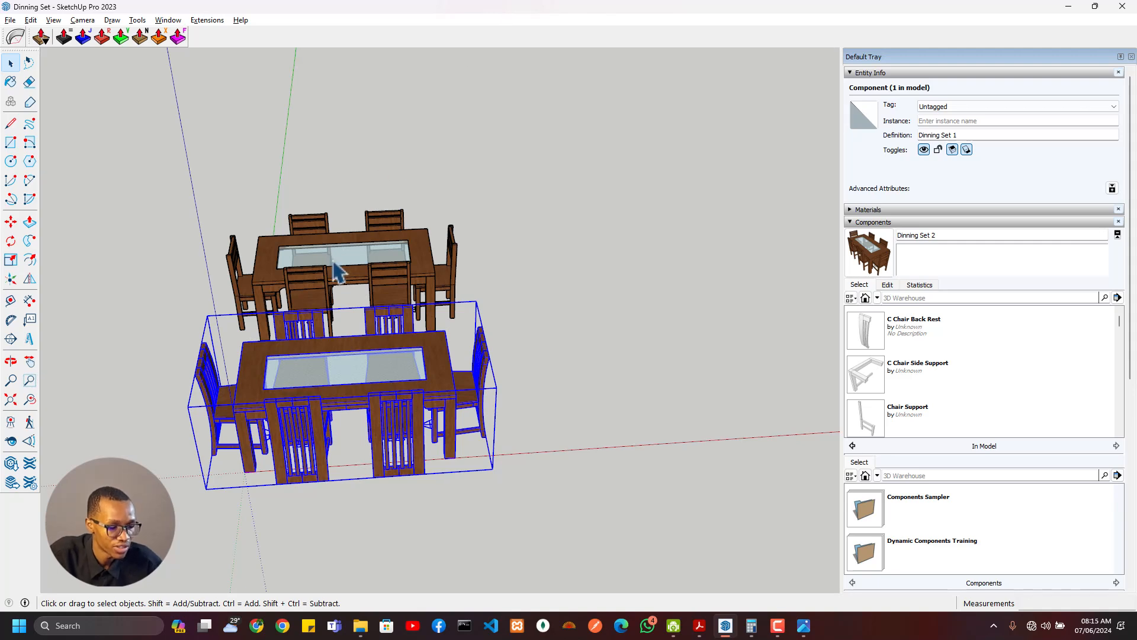
pyautogui.hotkey('ctrl', 'n')
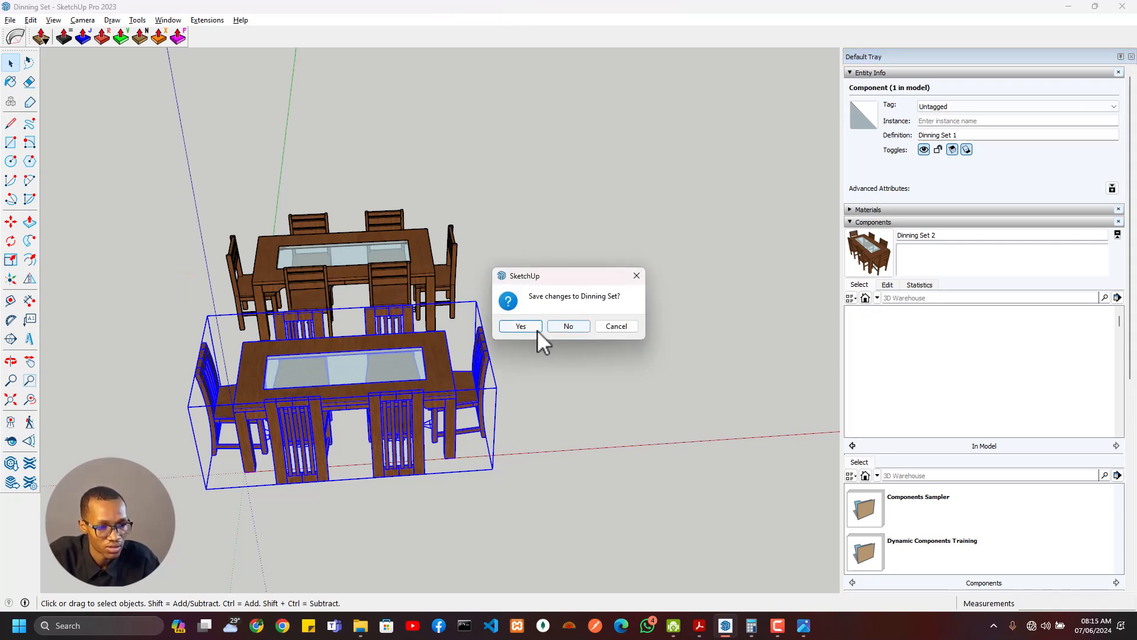
pyautogui.click(522, 326)
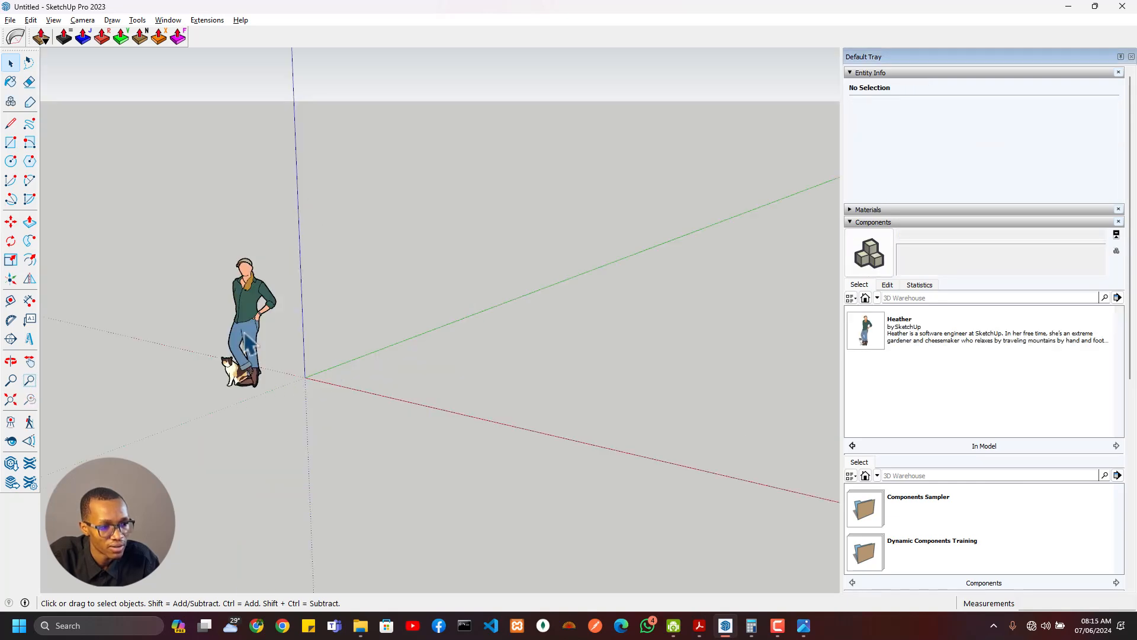
pyautogui.click(249, 343)
pyautogui.press('Delete')
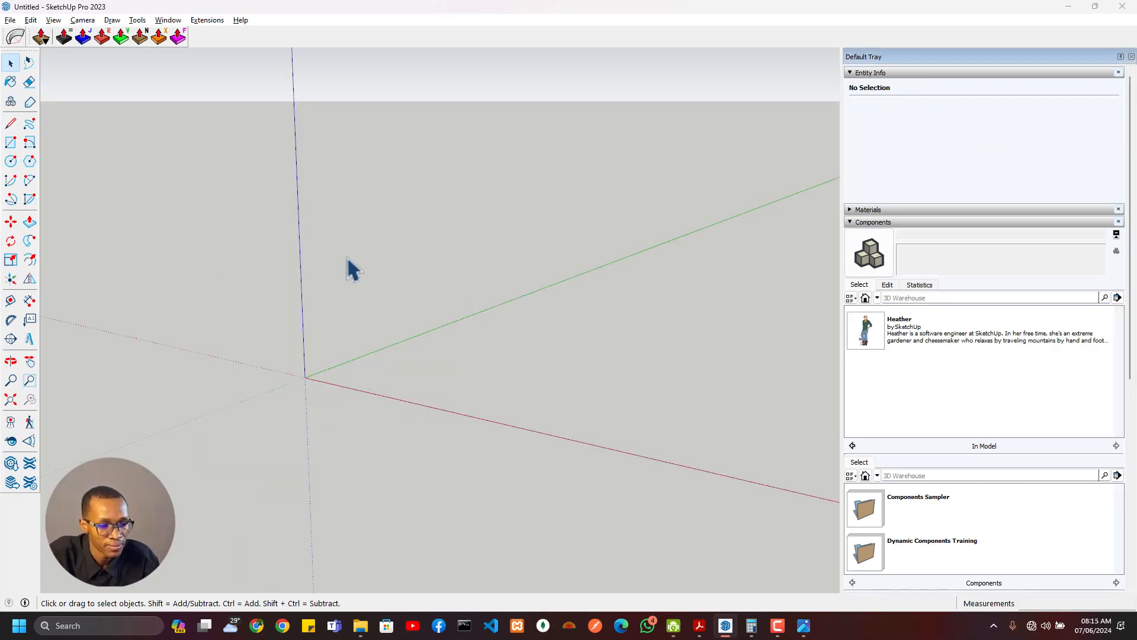
# Return to the reference image and examine the dimensions and layout of the TV stand and coffee table
pyautogui.hotkey('alt', 'Tab')
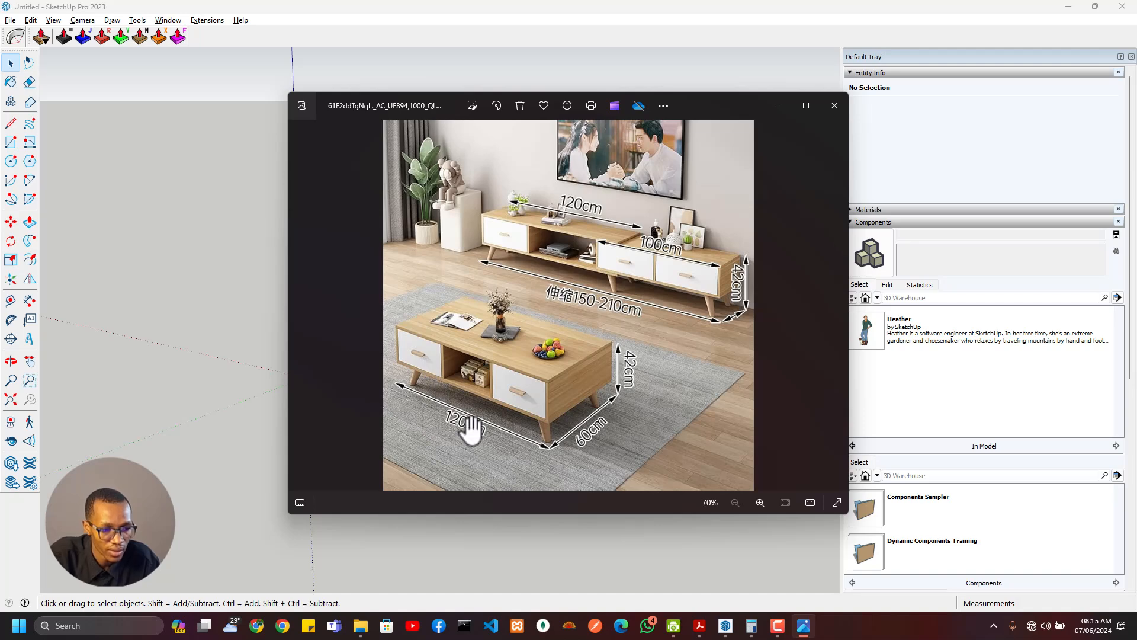
pyautogui.scroll(3, 471, 429)
pyautogui.scroll(-2, 469, 406)
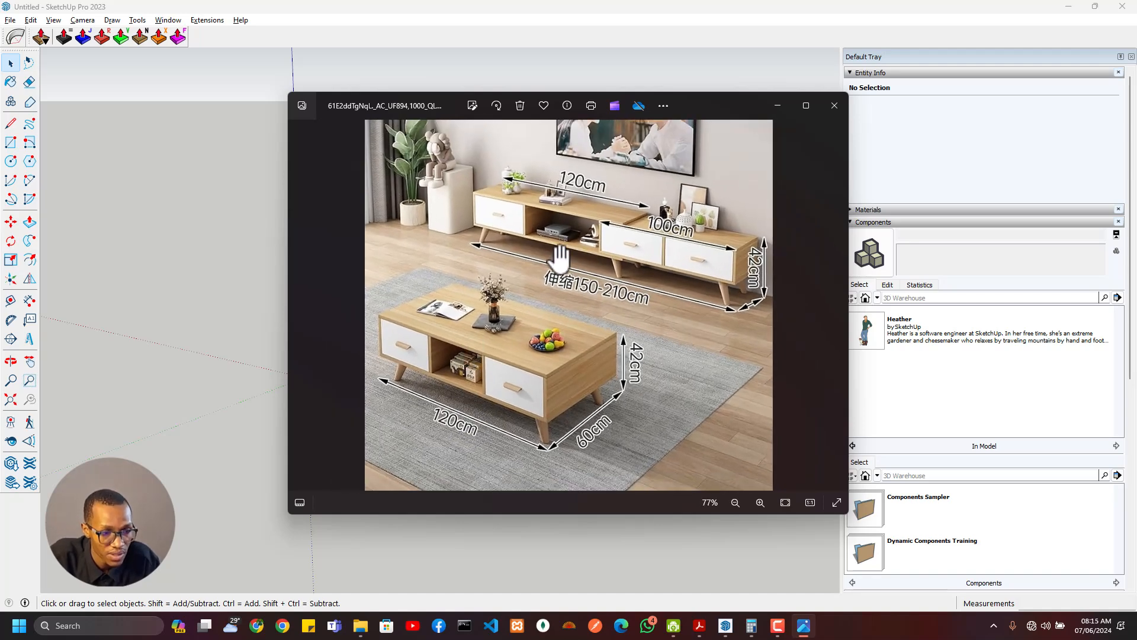
pyautogui.scroll(5, 687, 222)
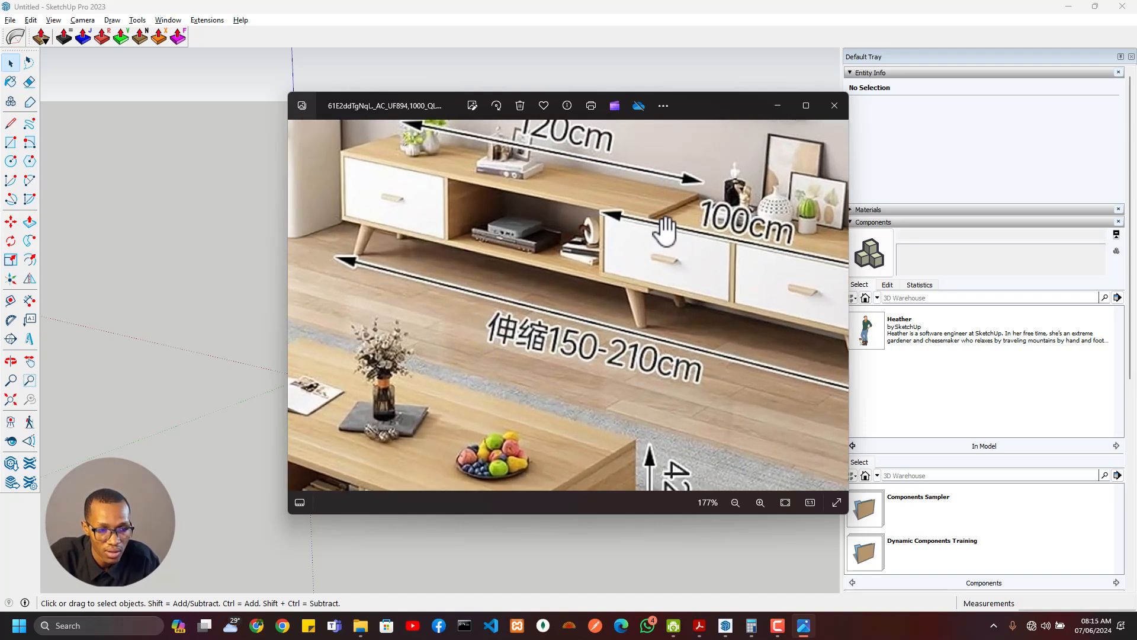
pyautogui.scroll(-5, 659, 277)
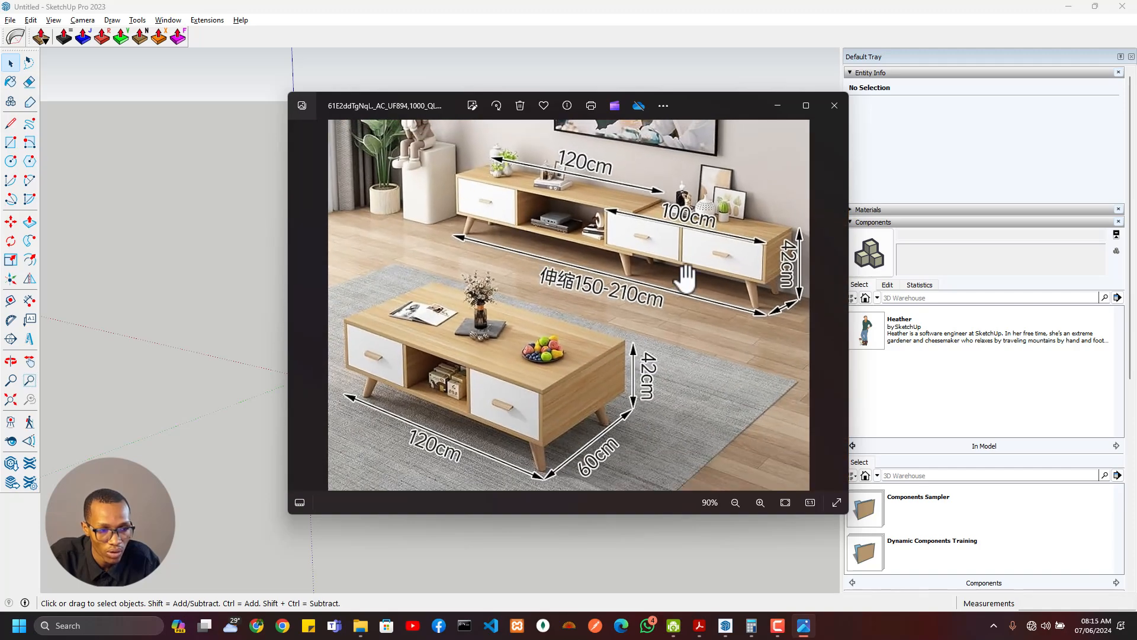
pyautogui.scroll(5, 669, 252)
pyautogui.scroll(-5, 653, 231)
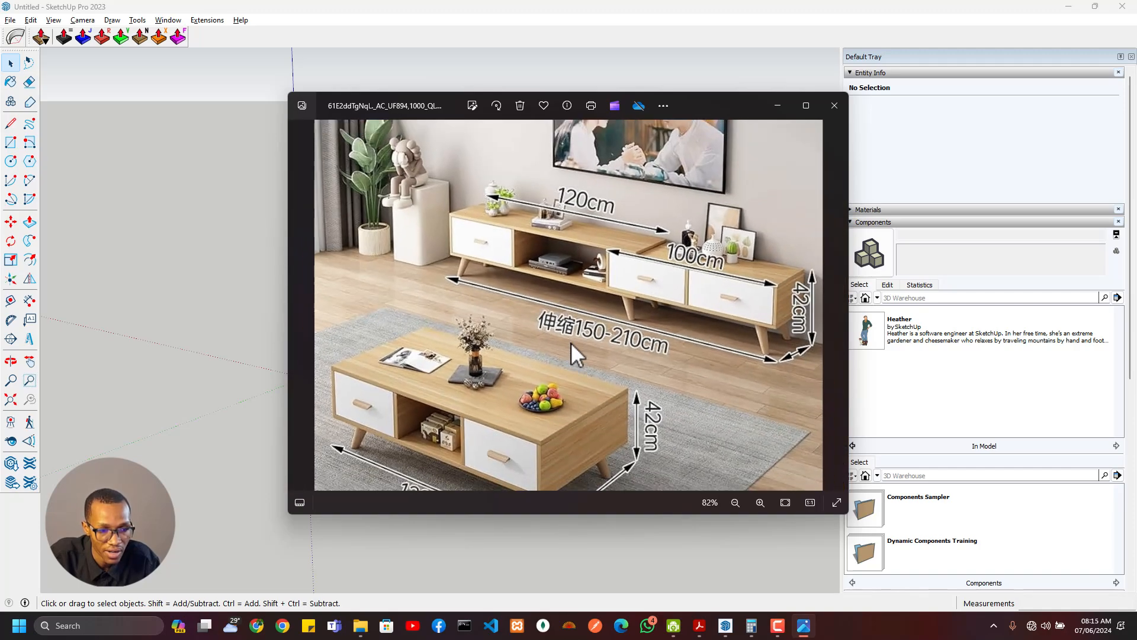
pyautogui.scroll(2, 630, 363)
pyautogui.scroll(-3, 549, 396)
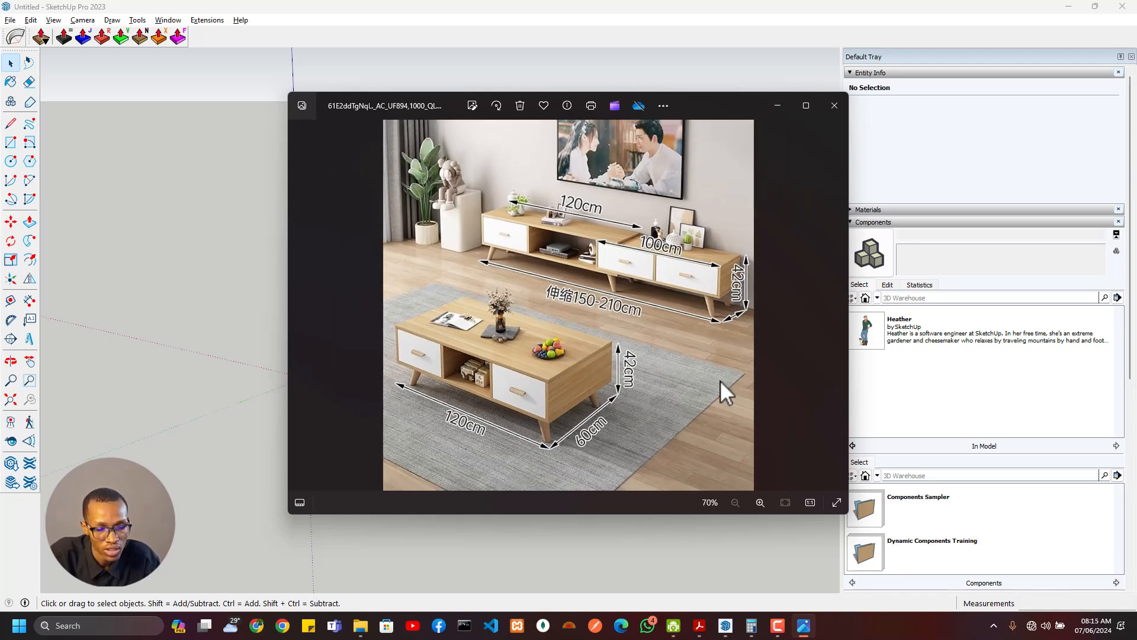
# Examine the coffee table's overall dimensions, tabletop edge, side panel and leg corner in the reference image
pyautogui.scroll(2, 502, 419)
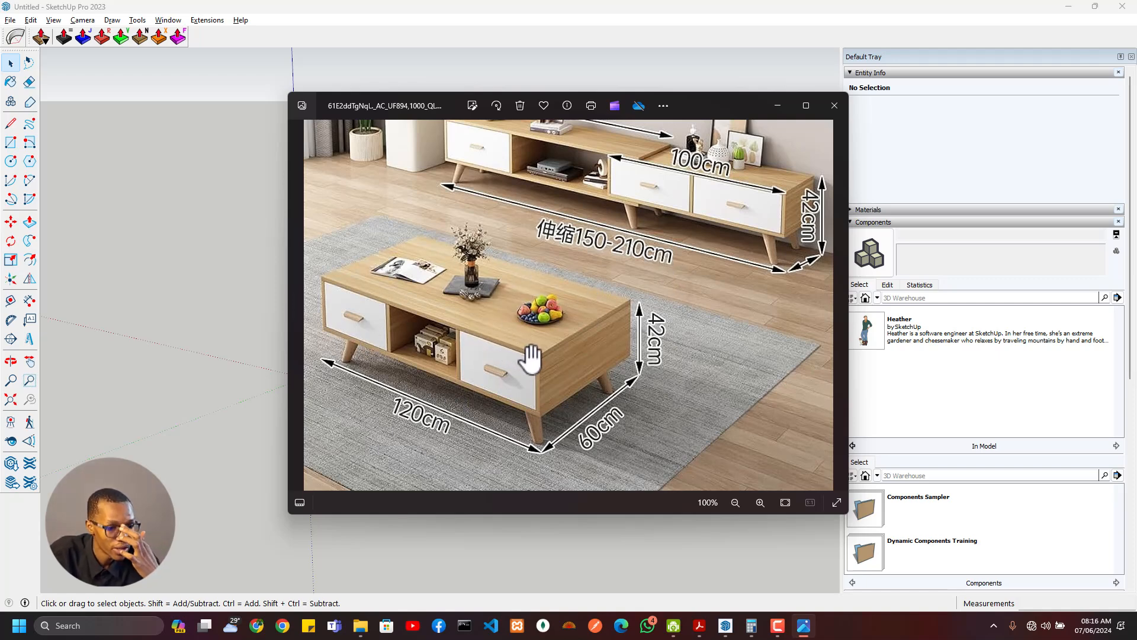
pyautogui.scroll(-2, 537, 361)
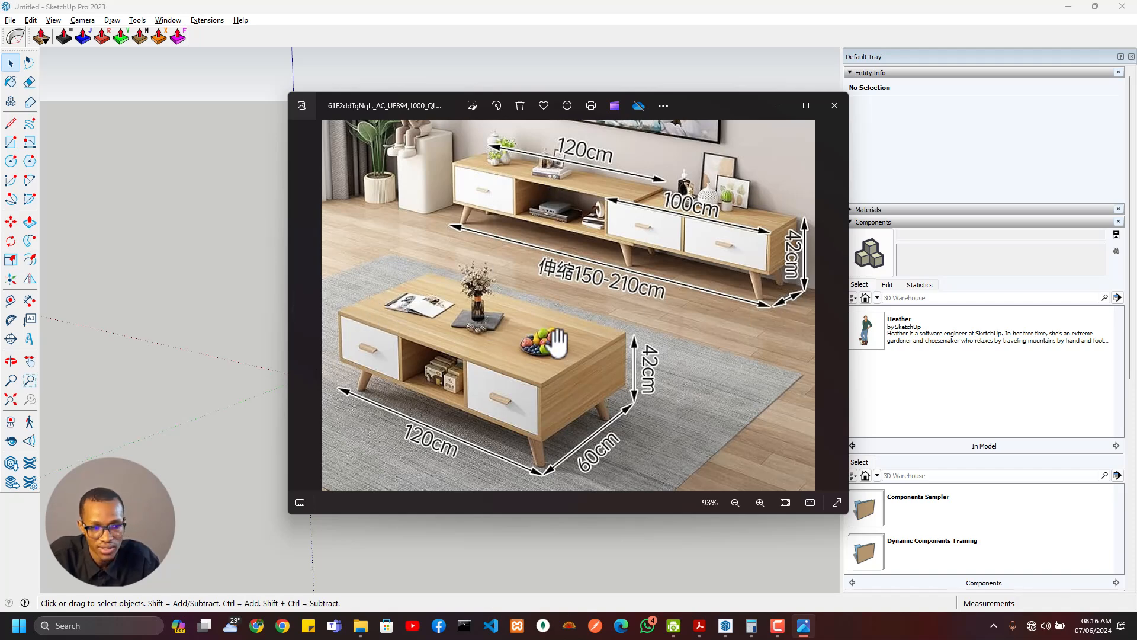
pyautogui.scroll(2, 442, 404)
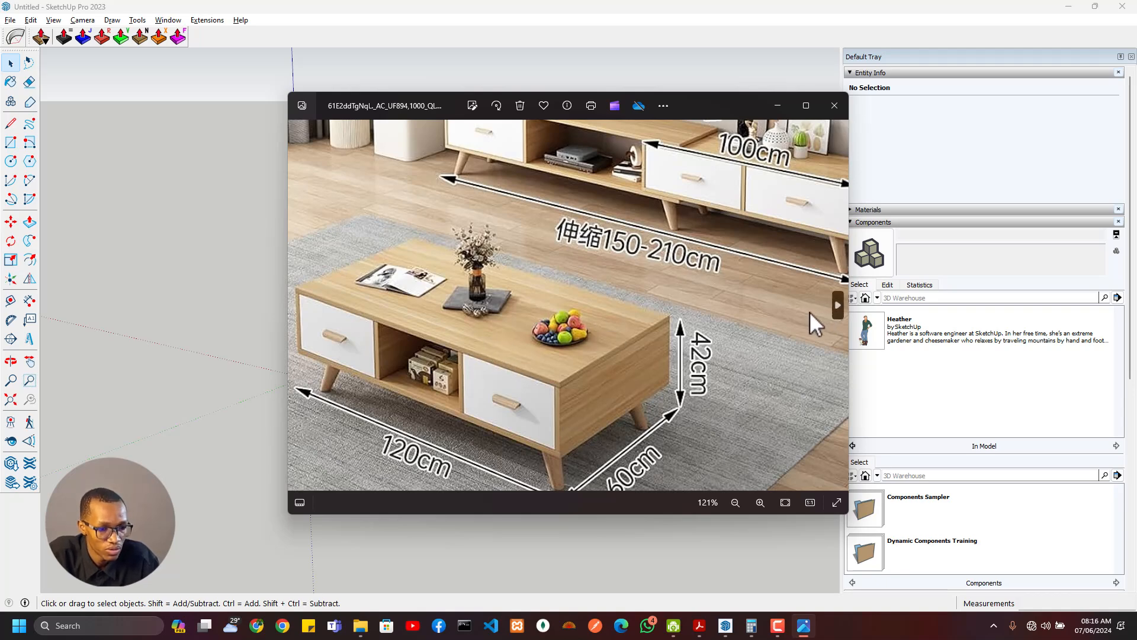
pyautogui.scroll(5, 589, 419)
pyautogui.scroll(-3, 526, 409)
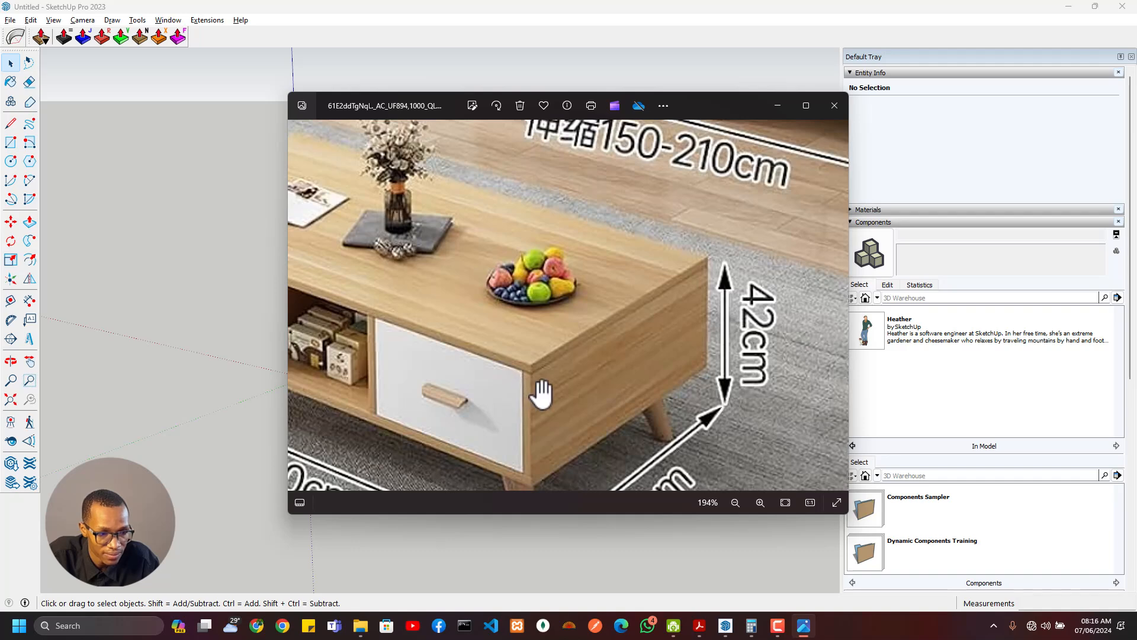
pyautogui.scroll(4, 537, 388)
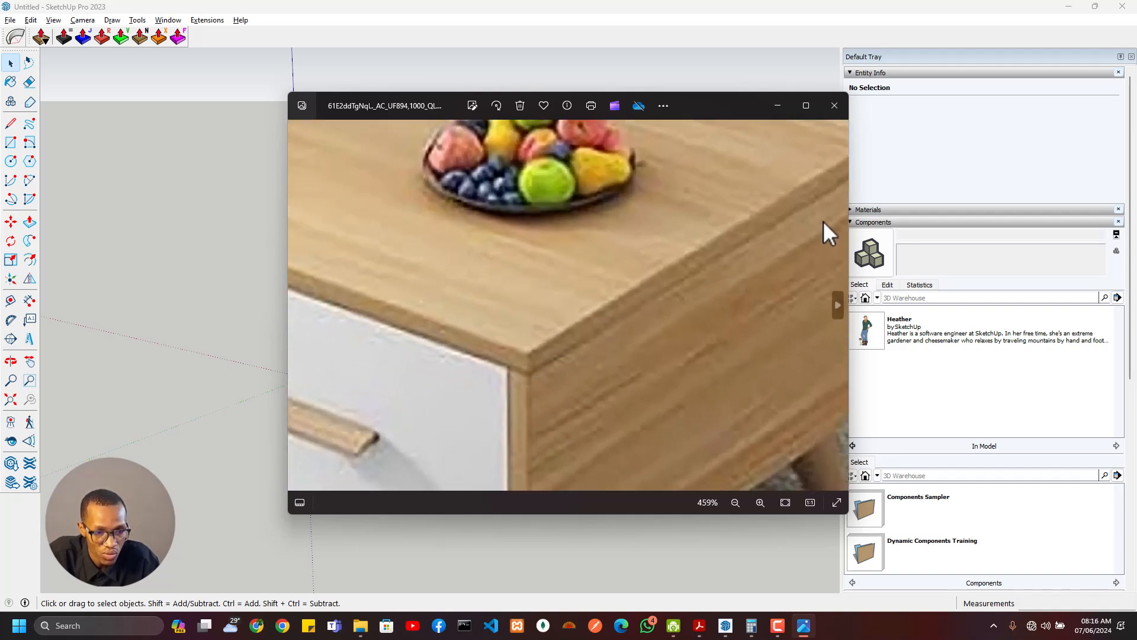
pyautogui.moveTo(731, 274); pyautogui.dragTo(475, 346)
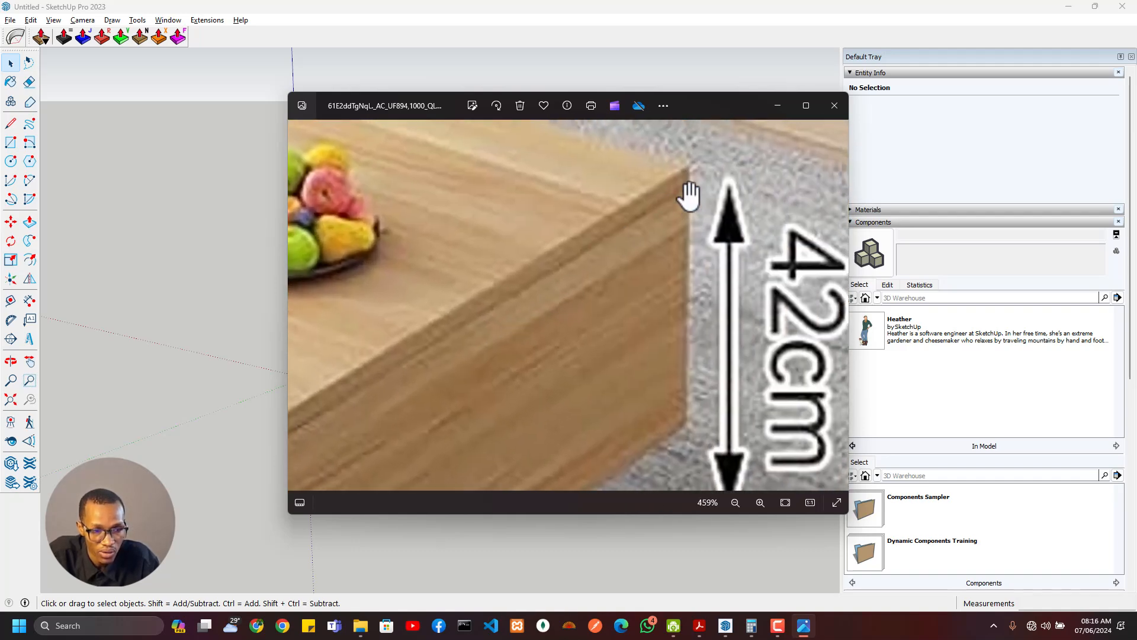
pyautogui.scroll(-6, 510, 317)
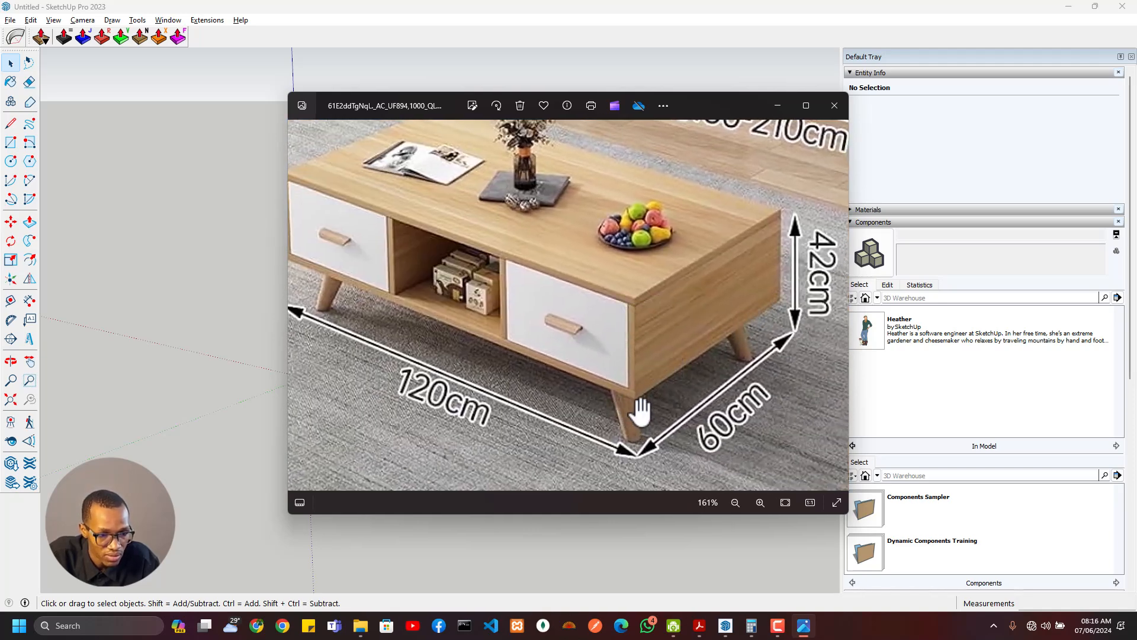
pyautogui.scroll(6, 627, 407)
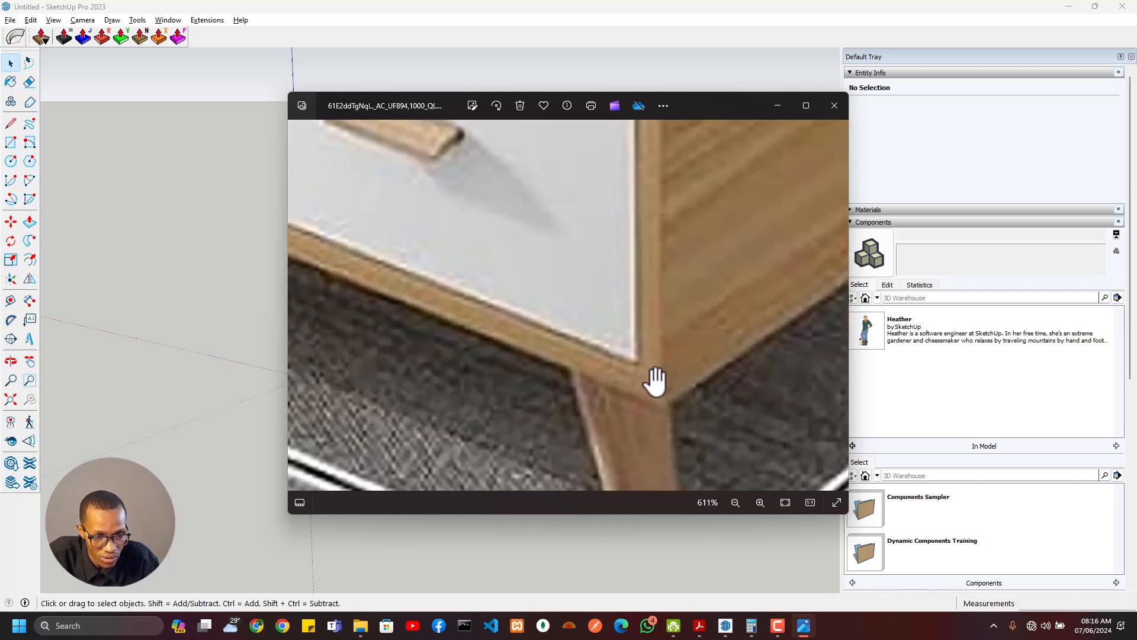
pyautogui.scroll(-6, 642, 382)
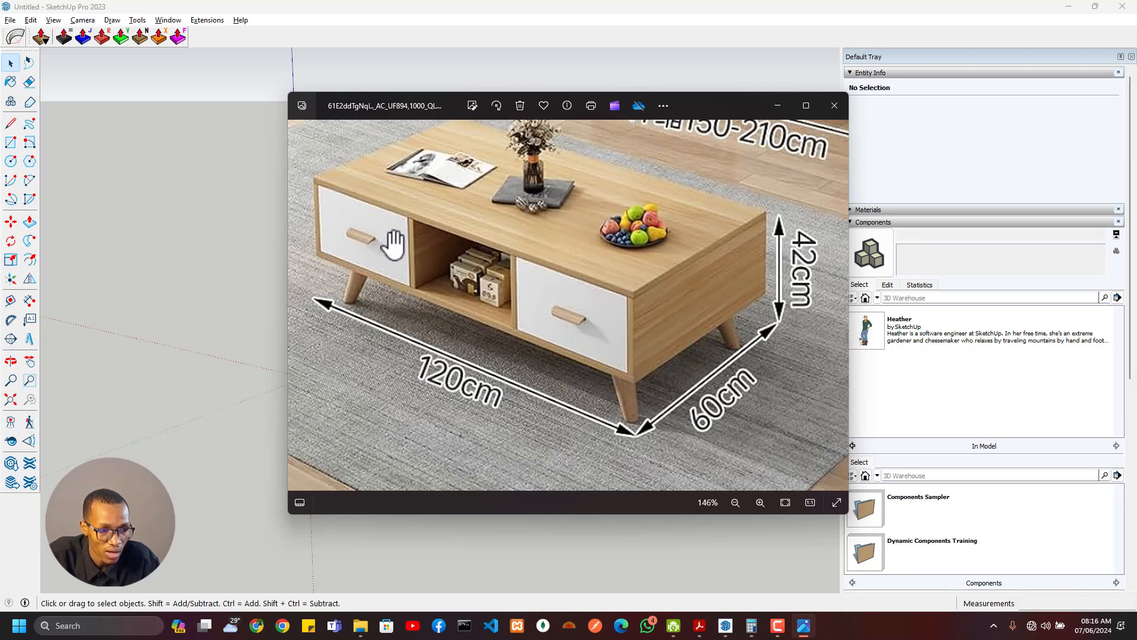
# Compare the drawer fronts, handles and open shelf of both furniture pieces in the reference image, then return to SketchUp
pyautogui.scroll(-2, 436, 258)
pyautogui.scroll(1, 770, 242)
pyautogui.scroll(5, 797, 250)
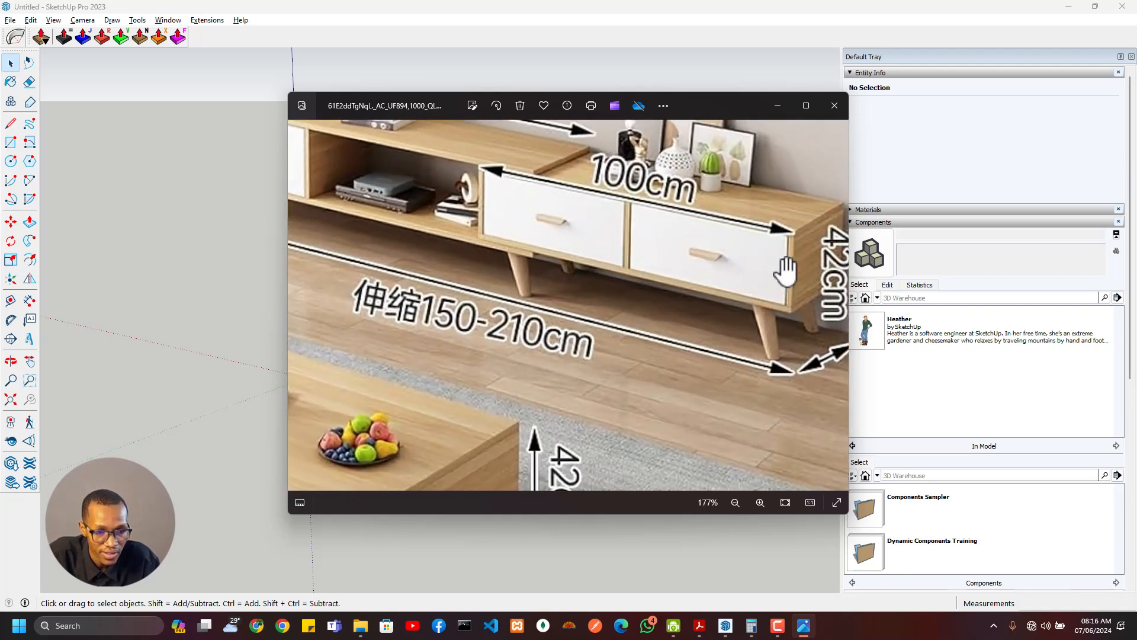
pyautogui.scroll(-5, 500, 407)
pyautogui.scroll(5, 451, 396)
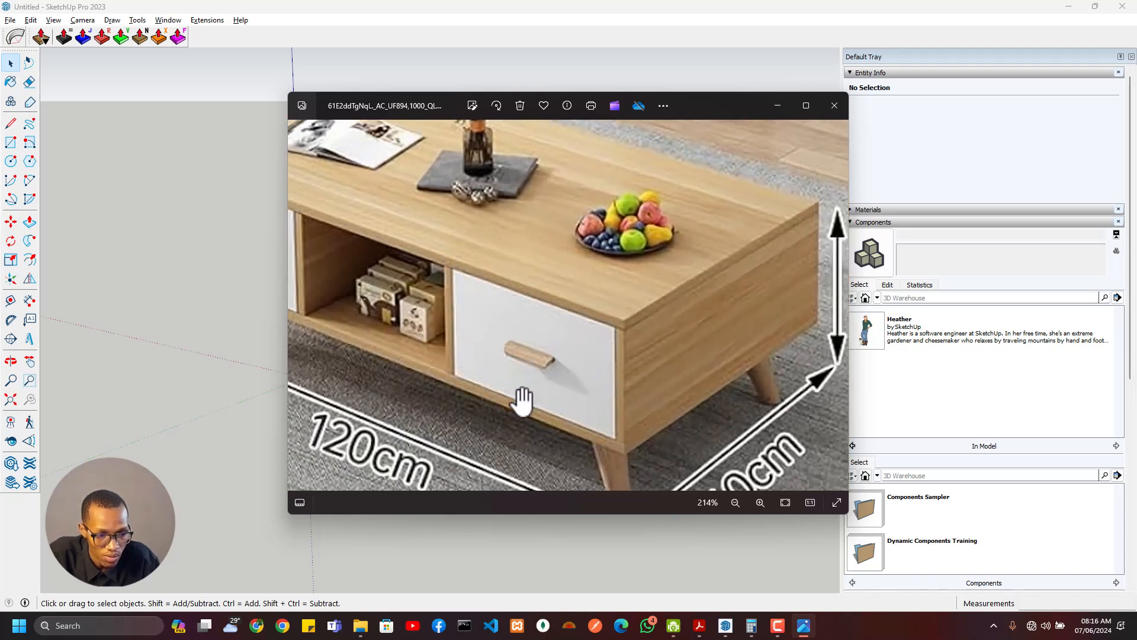
pyautogui.moveTo(398, 279); pyautogui.dragTo(581, 330)
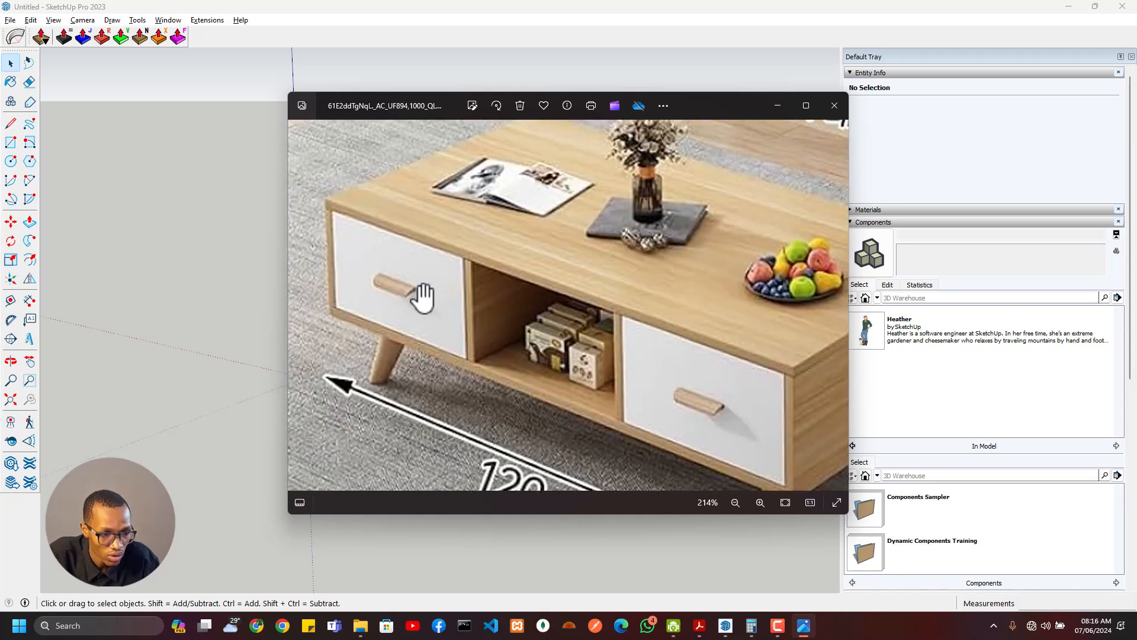
pyautogui.scroll(-4, 673, 322)
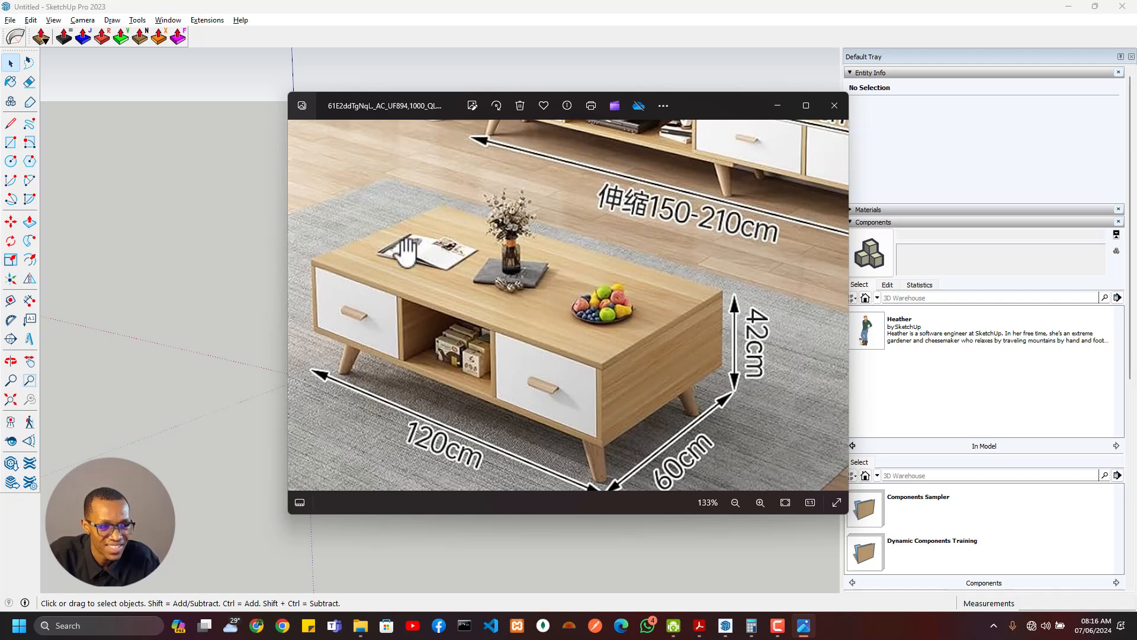
pyautogui.scroll(-3, 622, 353)
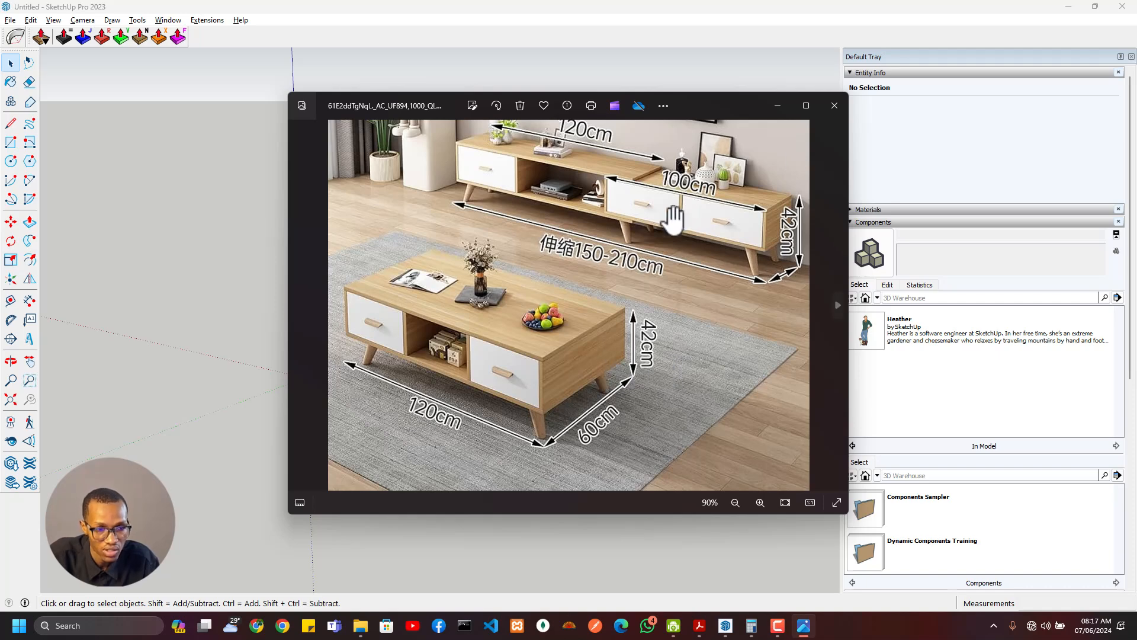
pyautogui.hotkey('alt', 'Tab')
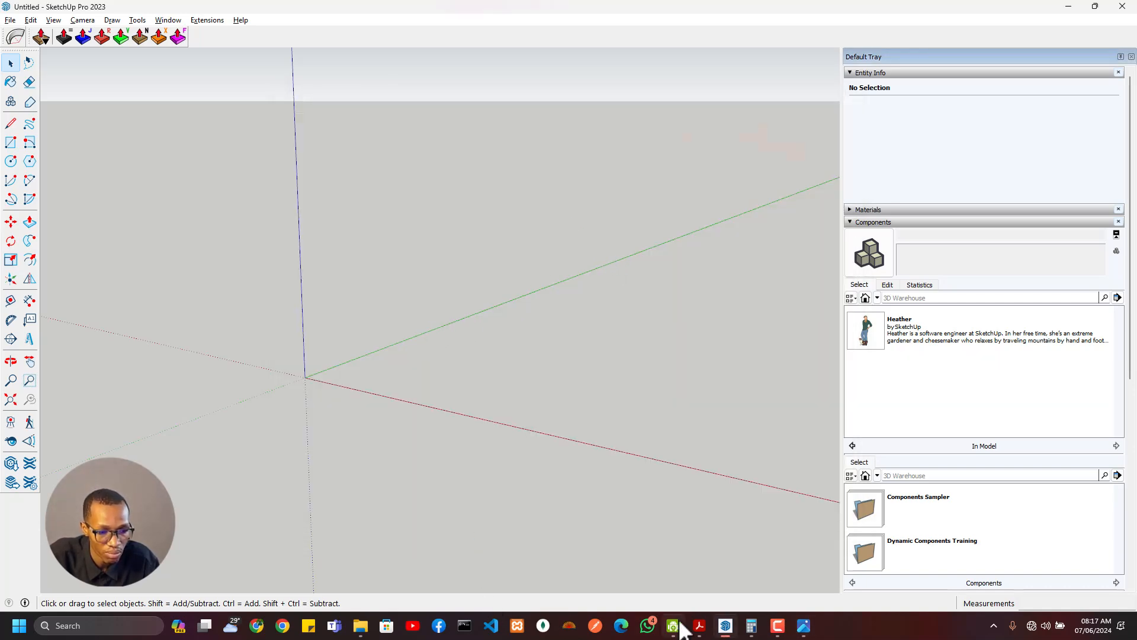
# Bring the furniture reference image from the Modelling Objects folder into the model at the origin and rotate it 90° to stand upright
pyautogui.hotkey('alt', 'Tab')
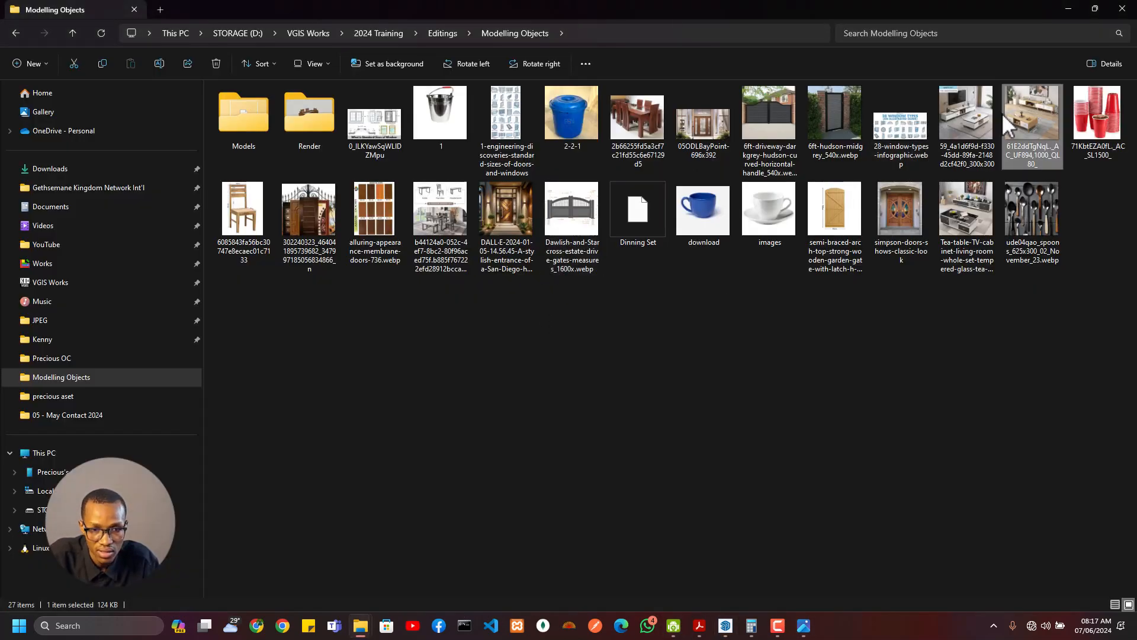
pyautogui.moveTo(1007, 124)
pyautogui.mouseDown()
pyautogui.moveTo(1014, 157)
pyautogui.moveTo(1010, 143)
pyautogui.moveTo(647, 319)
pyautogui.moveTo(359, 383)
pyautogui.moveTo(305, 378)
pyautogui.mouseUp()
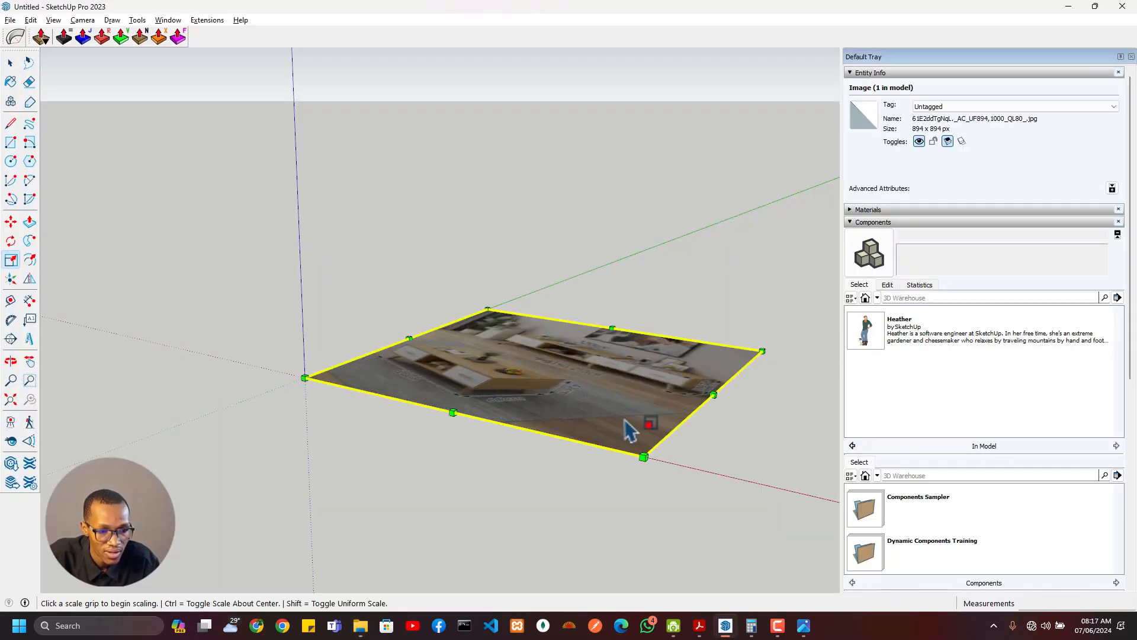
pyautogui.press('q')
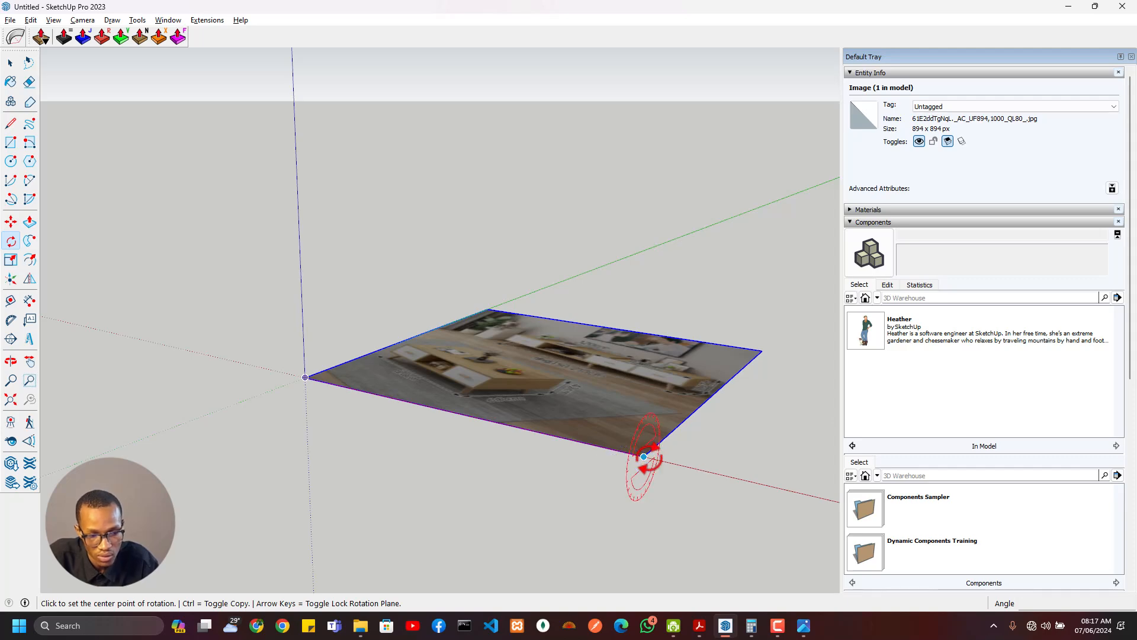
pyautogui.click(644, 456)
pyautogui.click(763, 350)
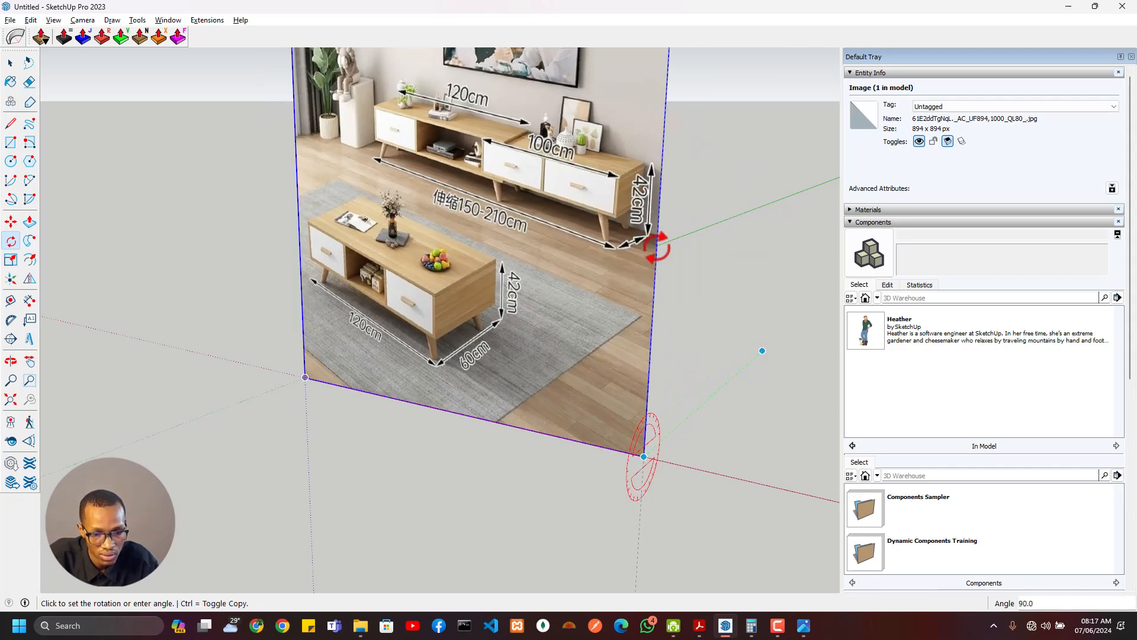
pyautogui.click(657, 248)
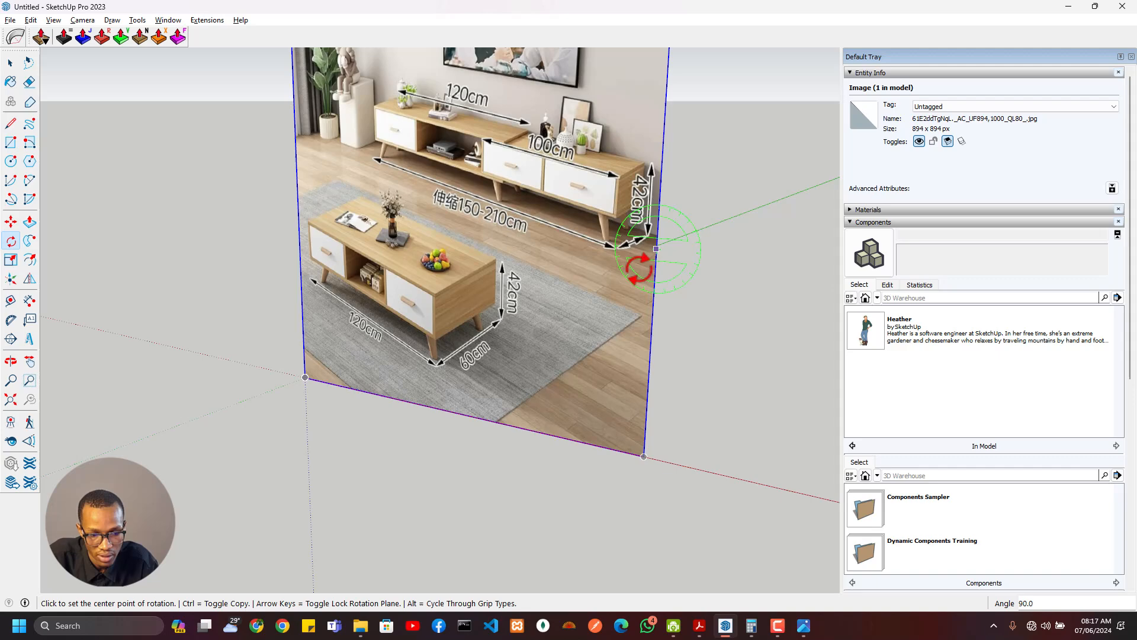
pyautogui.click(305, 377)
pyautogui.click(376, 394)
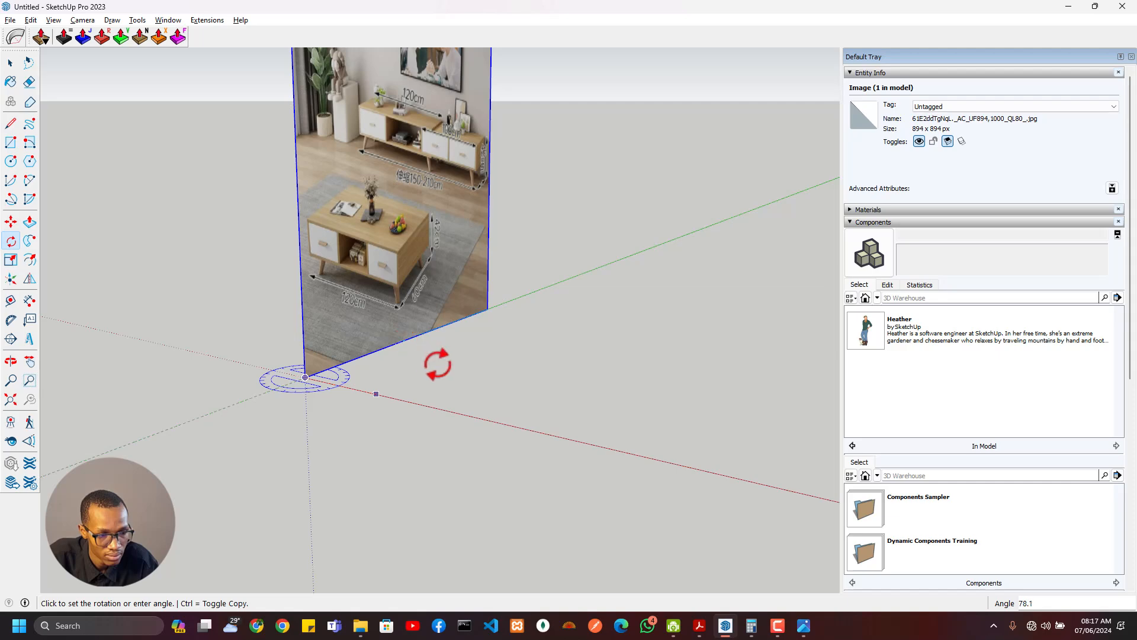
pyautogui.click(487, 407)
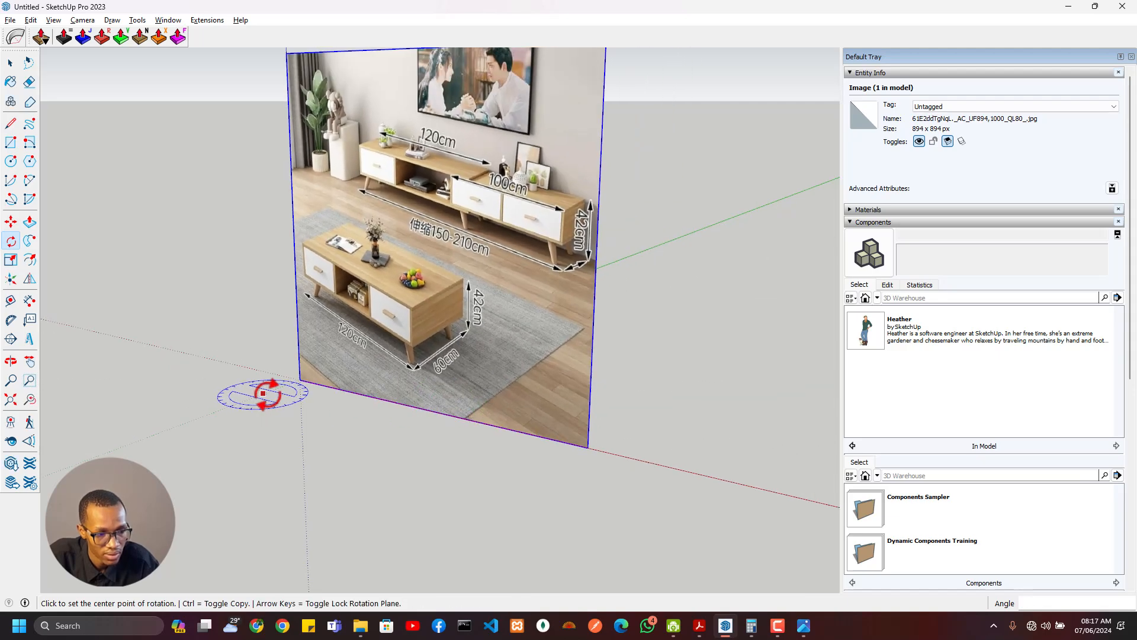
# Move the upright reference image about 5319 mm along the red axis, away from the origin
pyautogui.moveTo(263, 394); pyautogui.dragTo(568, 411, button='middle')
pyautogui.keyDown('shift'); pyautogui.moveTo(314, 438); pyautogui.dragTo(382, 431, button='middle'); pyautogui.keyUp('shift')
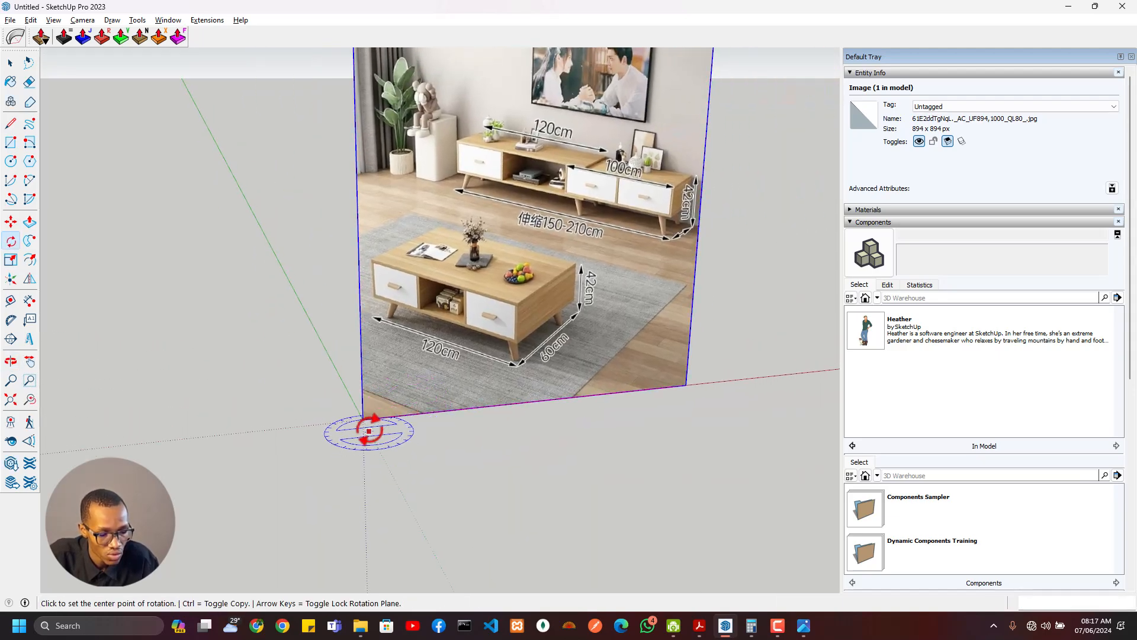
pyautogui.press('m')
pyautogui.click(362, 418)
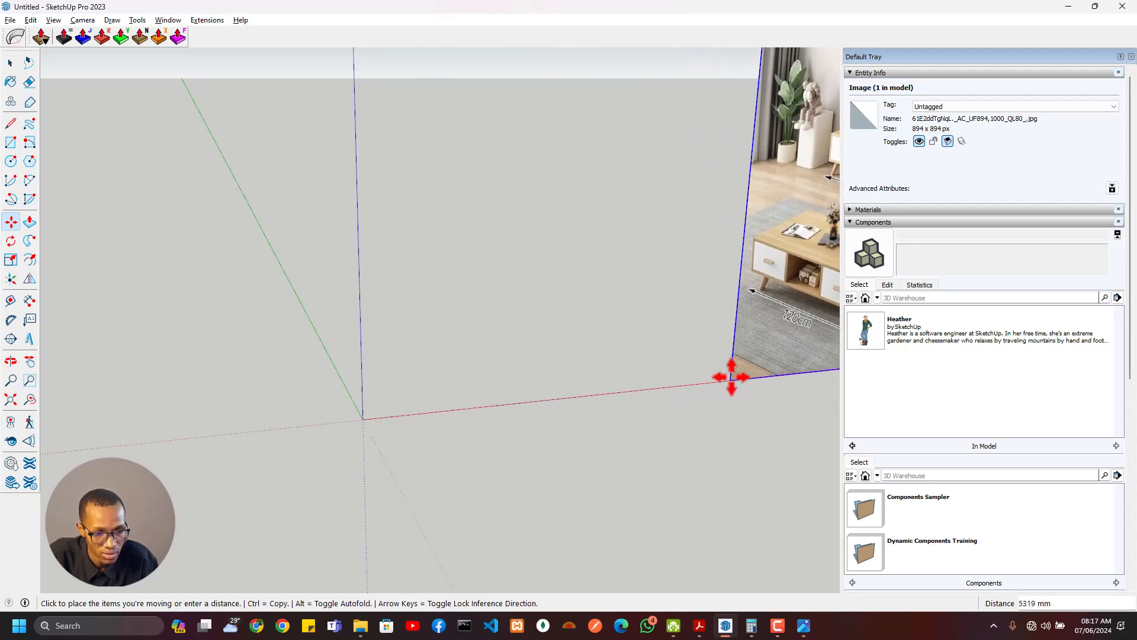
pyautogui.click(731, 376)
# Draw a 120 cm by 60 cm rectangle on the ground from the origin for the coffee table's base panel
pyautogui.moveTo(616, 389); pyautogui.dragTo(293, 417, button='middle')
pyautogui.press('r')
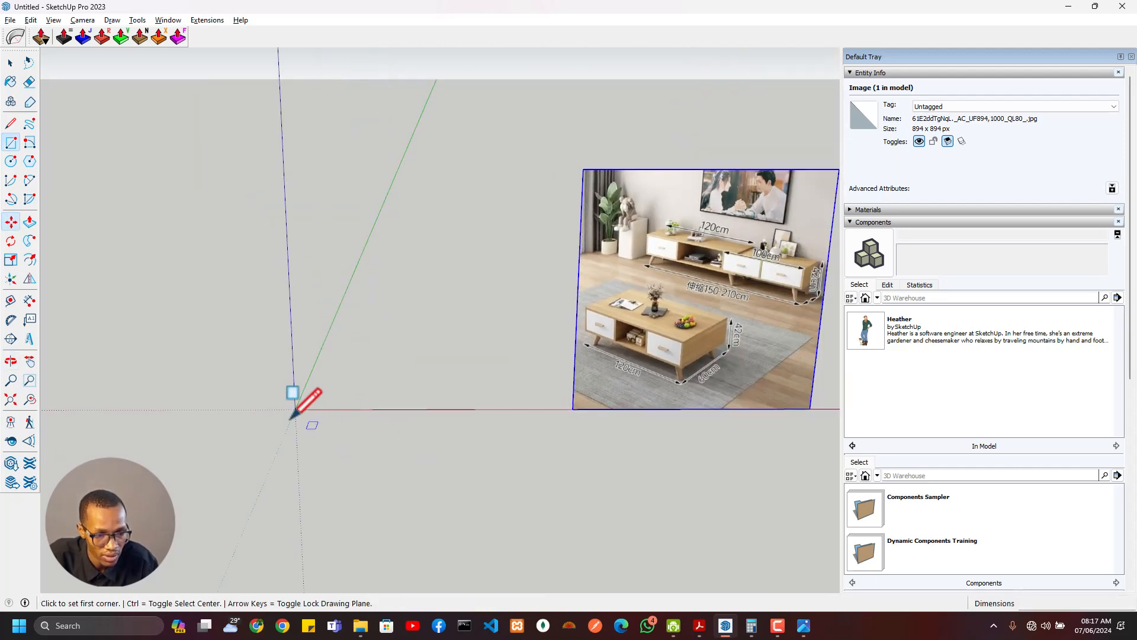
pyautogui.click(294, 410)
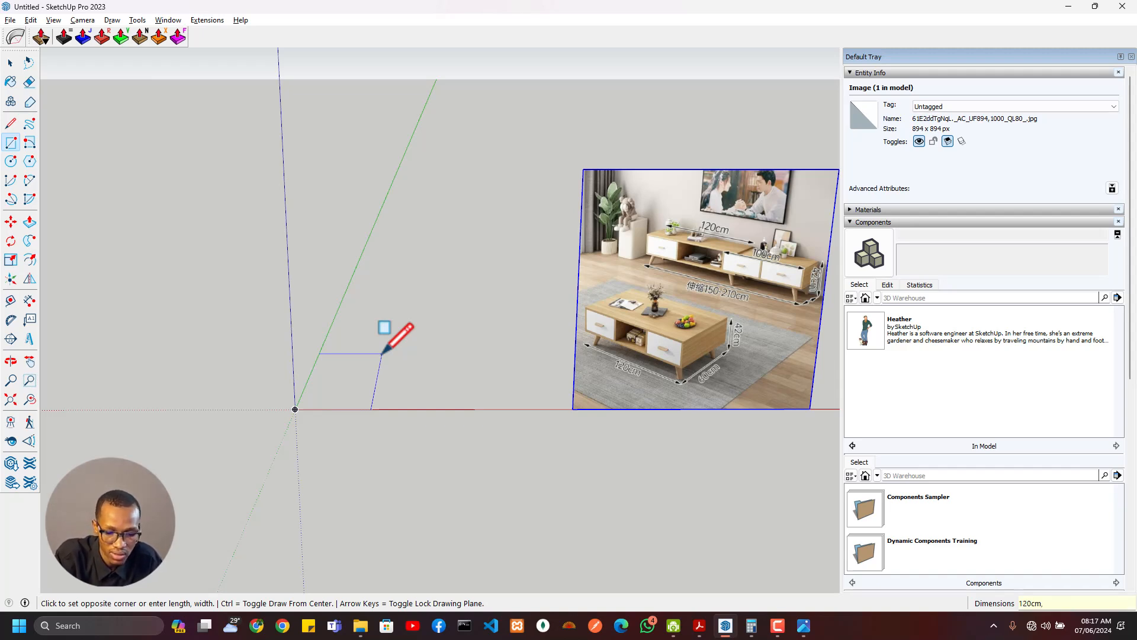
pyautogui.press('Return')
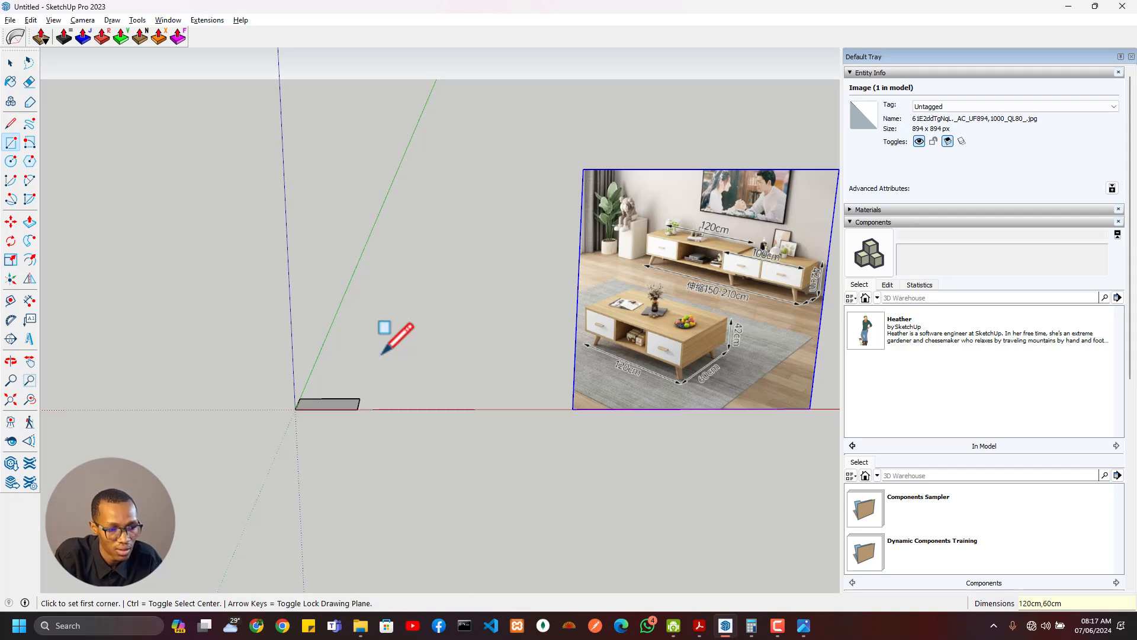
# Move the reference image about 3853 mm back along the red axis so it stands just beside the rectangle
pyautogui.scroll(1, 357, 474)
pyautogui.scroll(-1, 460, 392)
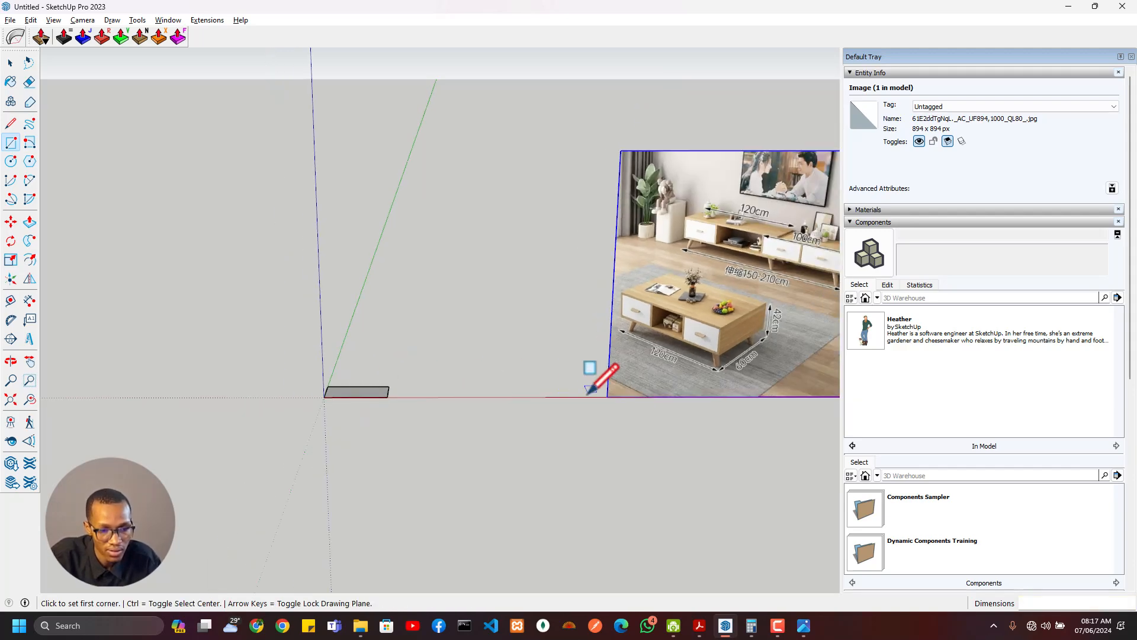
pyautogui.scroll(-1, 586, 395)
pyautogui.press('space')
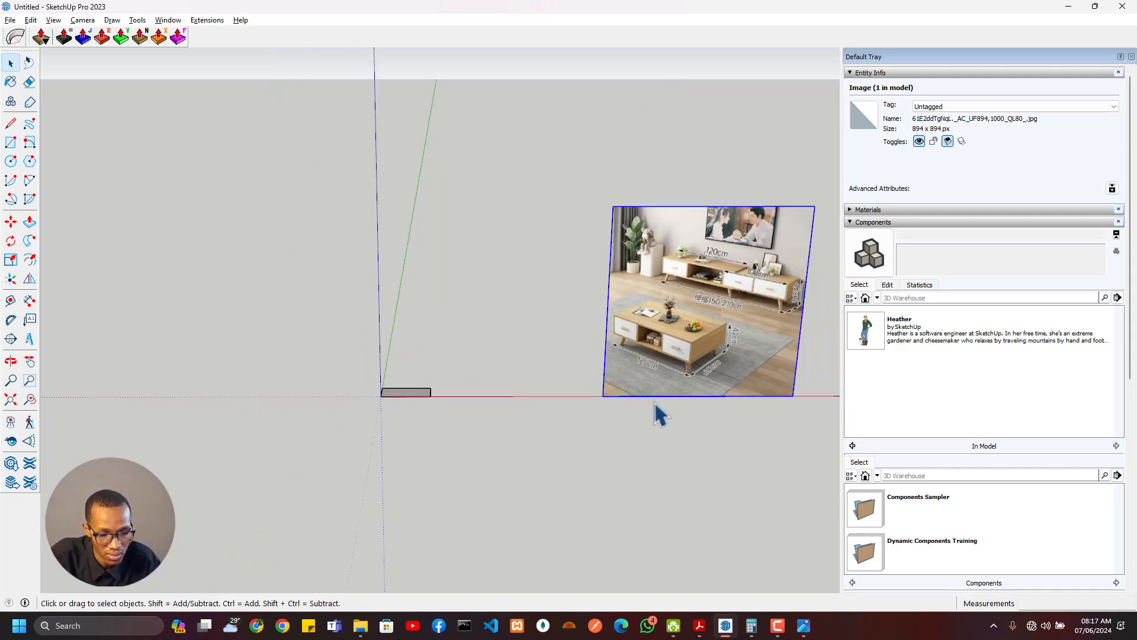
pyautogui.press('m')
pyautogui.click(603, 395)
pyautogui.click(443, 395)
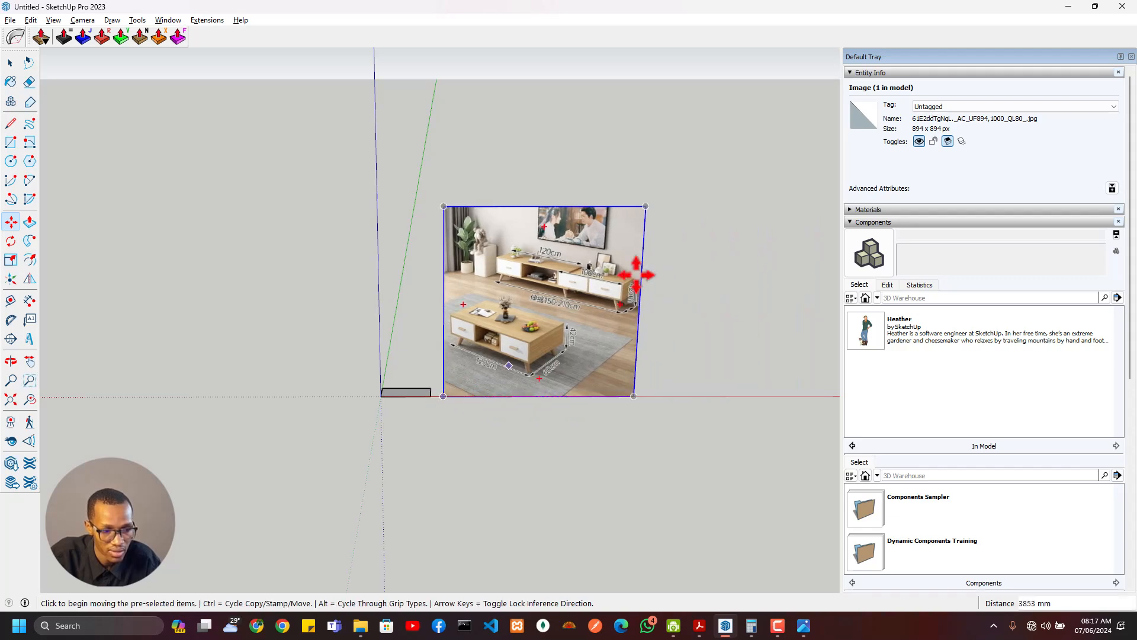
# Scale the reference image down uniformly from its upper corner to a factor of about 0.26
pyautogui.press('s')
pyautogui.click(645, 207)
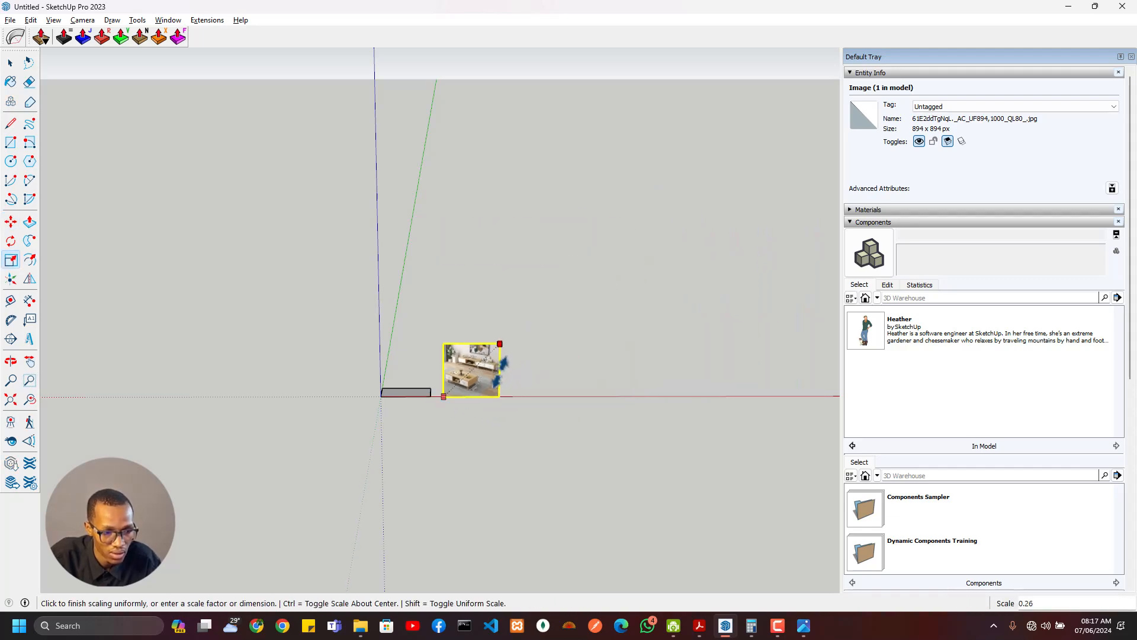
pyautogui.click(500, 374)
# Push/Pull the 120 cm by 60 cm rectangle up 20 mm to form a panel
pyautogui.scroll(7, 422, 417)
pyautogui.scroll(-1, 350, 426)
pyautogui.moveTo(349, 427); pyautogui.dragTo(471, 358, button='middle')
pyautogui.scroll(5, 361, 416)
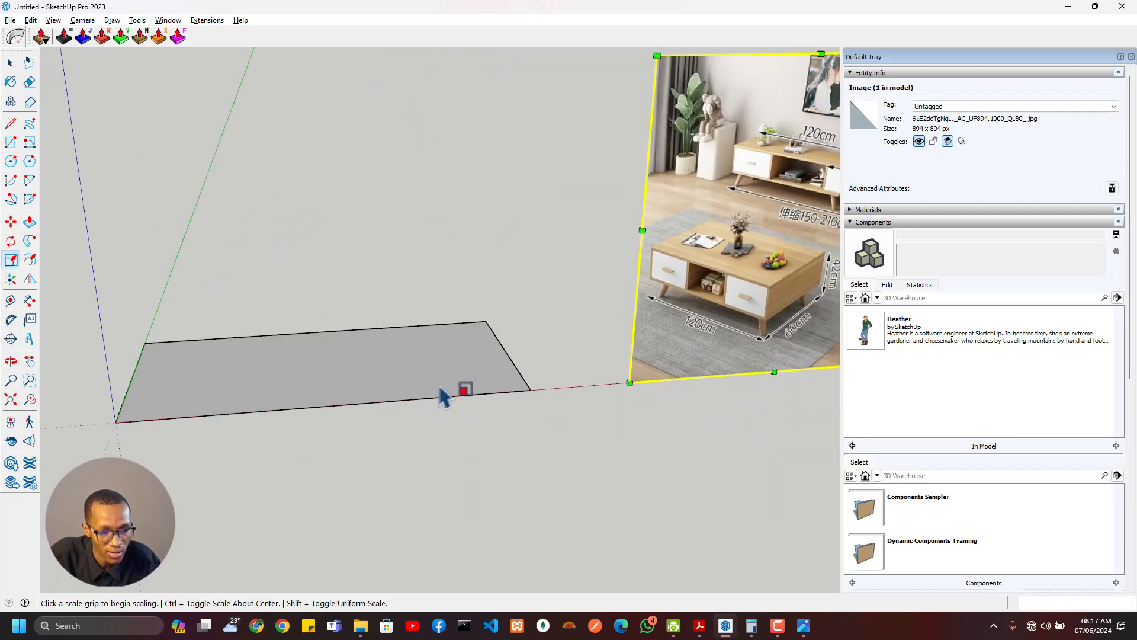
pyautogui.moveTo(604, 390); pyautogui.dragTo(760, 363, button='middle')
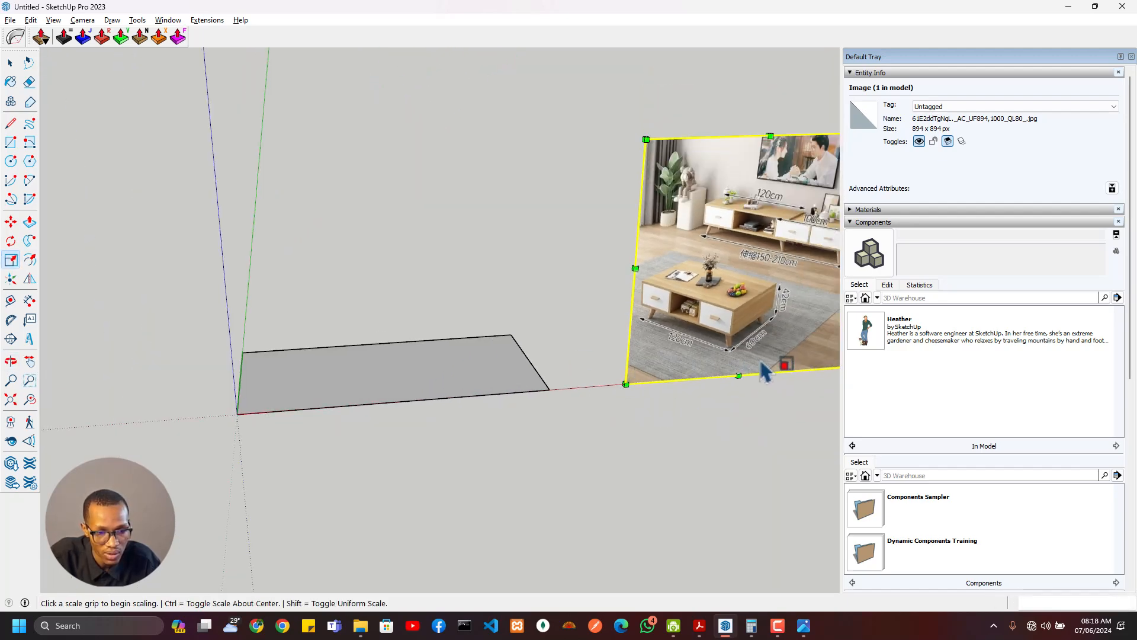
pyautogui.scroll(-2, 362, 407)
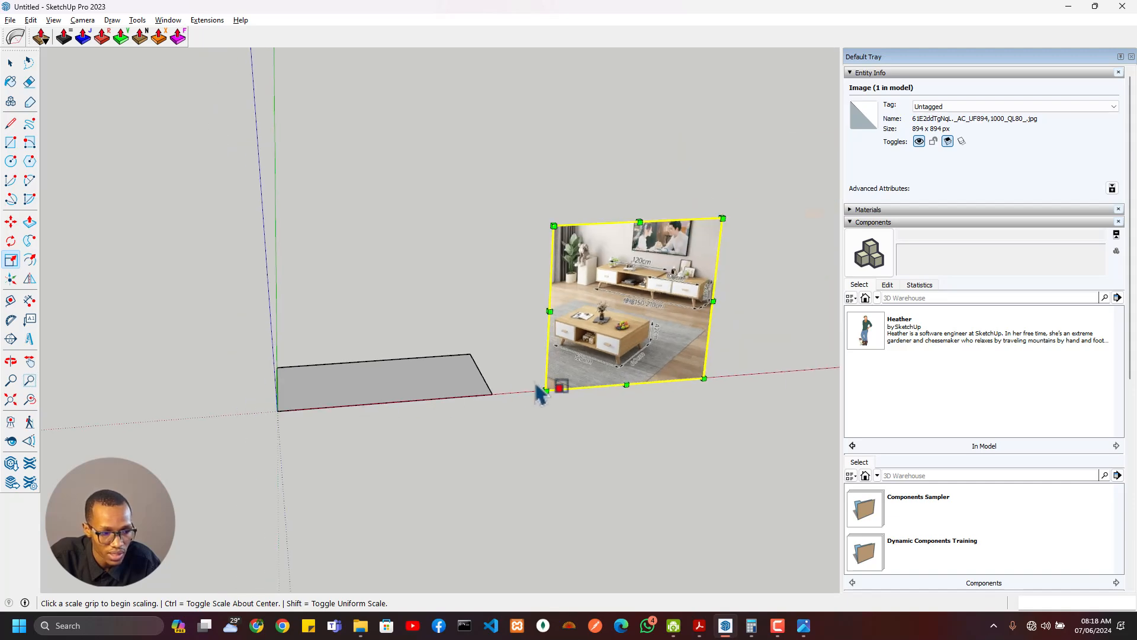
pyautogui.moveTo(535, 384); pyautogui.dragTo(391, 395, button='middle')
pyautogui.scroll(4, 426, 392)
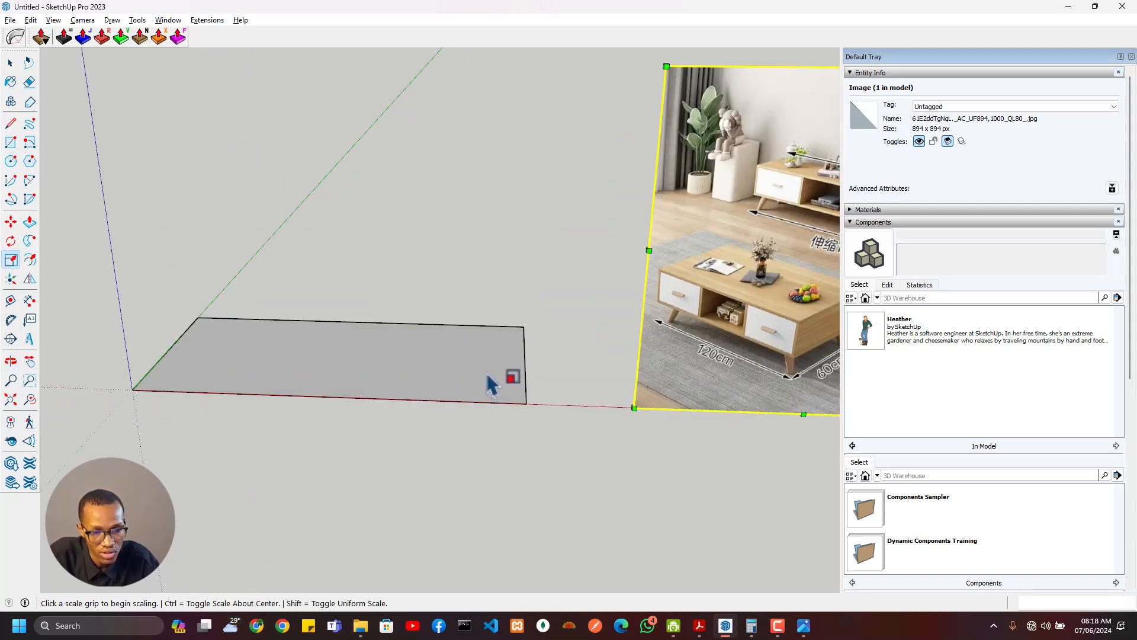
pyautogui.press('p')
pyautogui.click(482, 385)
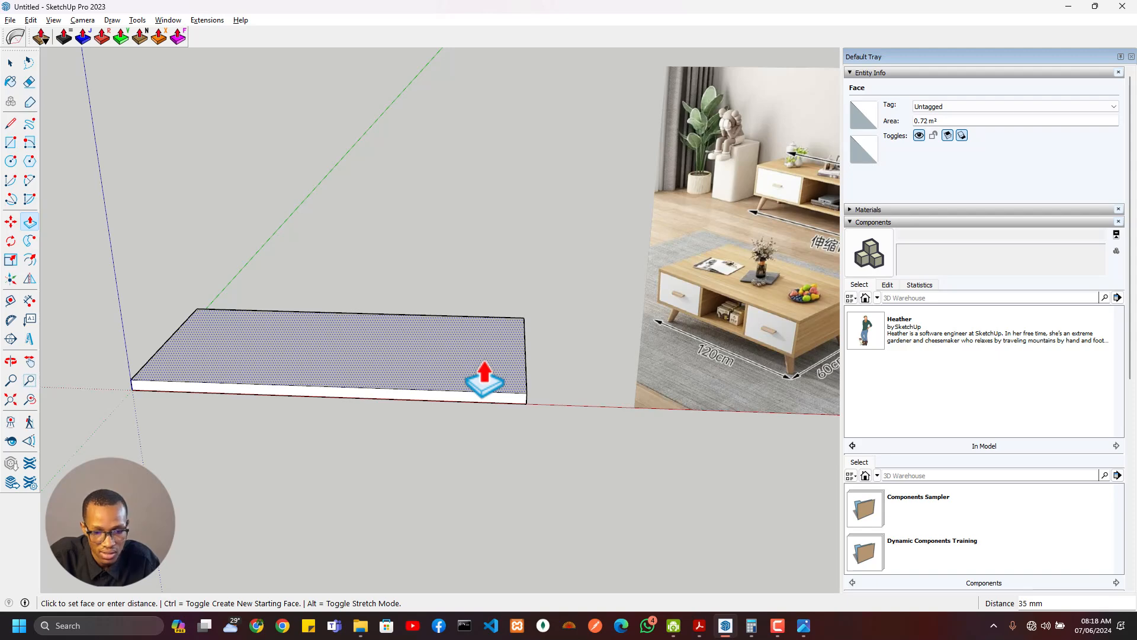
pyautogui.write('20')
pyautogui.press('Return')
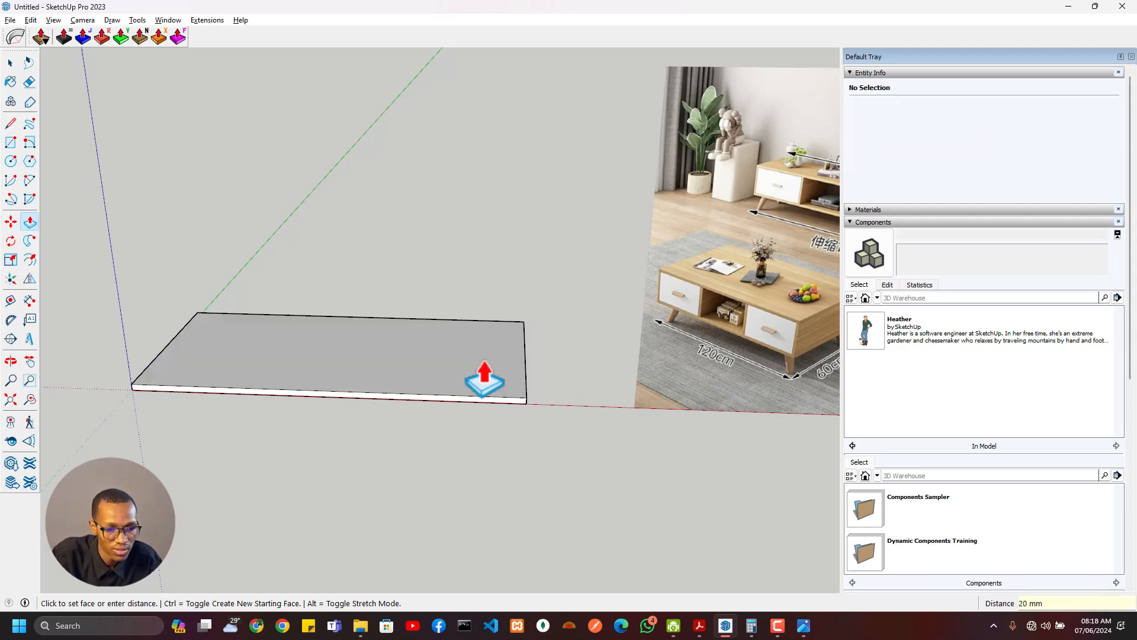
# Select the entire 20 mm panel with all its faces and edges and make it a group
pyautogui.press('space')
pyautogui.scroll(-2, 464, 380)
pyautogui.doubleClick(436, 374)
pyautogui.rightClick(435, 373)
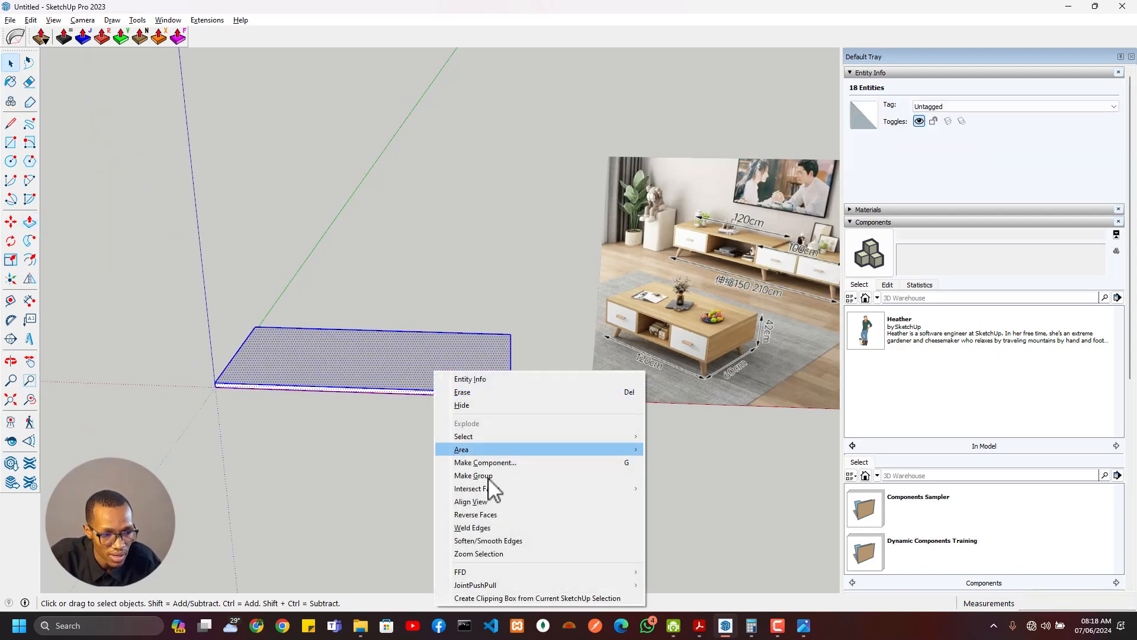
pyautogui.click(487, 486)
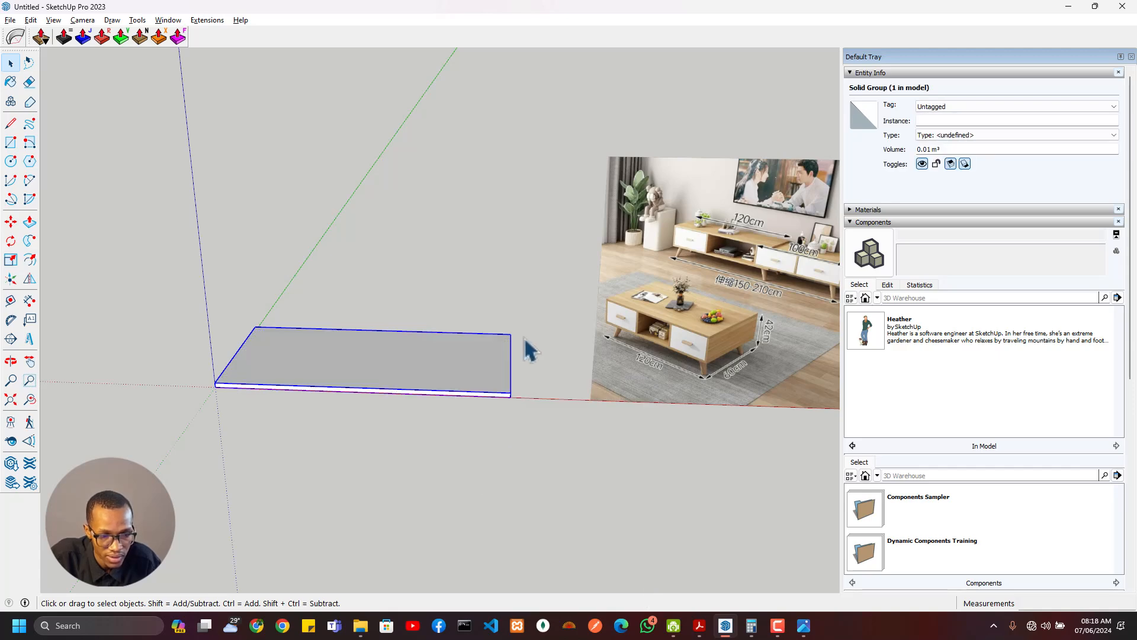
# Copy the panel group straight up by 42 cm to create the tabletop
pyautogui.scroll(2, 526, 348)
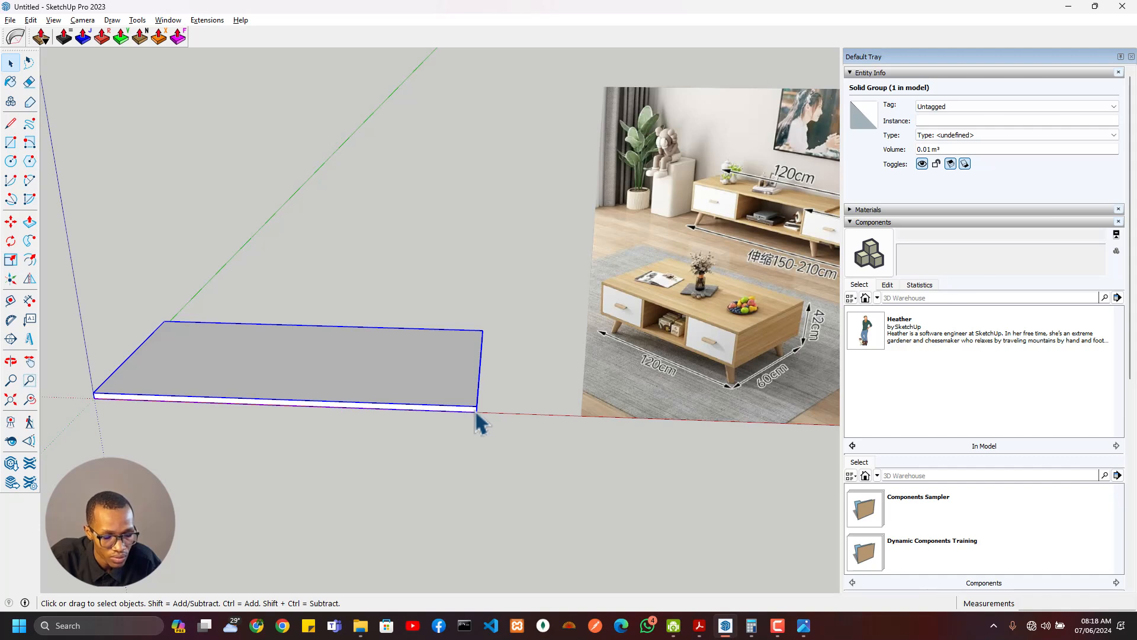
pyautogui.press('m')
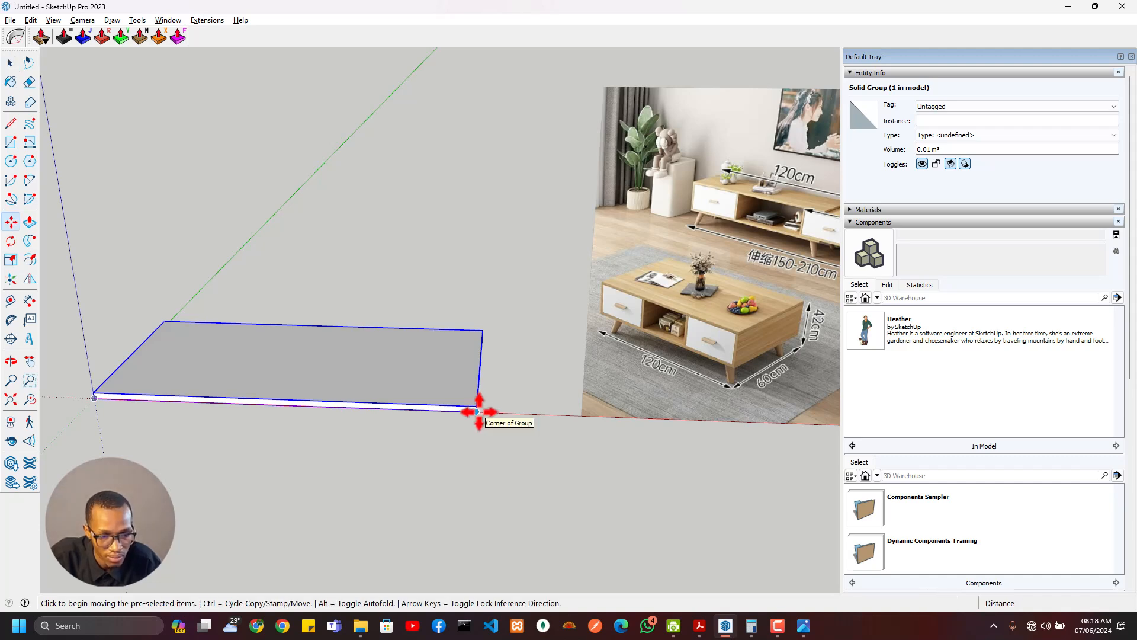
pyautogui.click(477, 411)
pyautogui.press('ctrl')
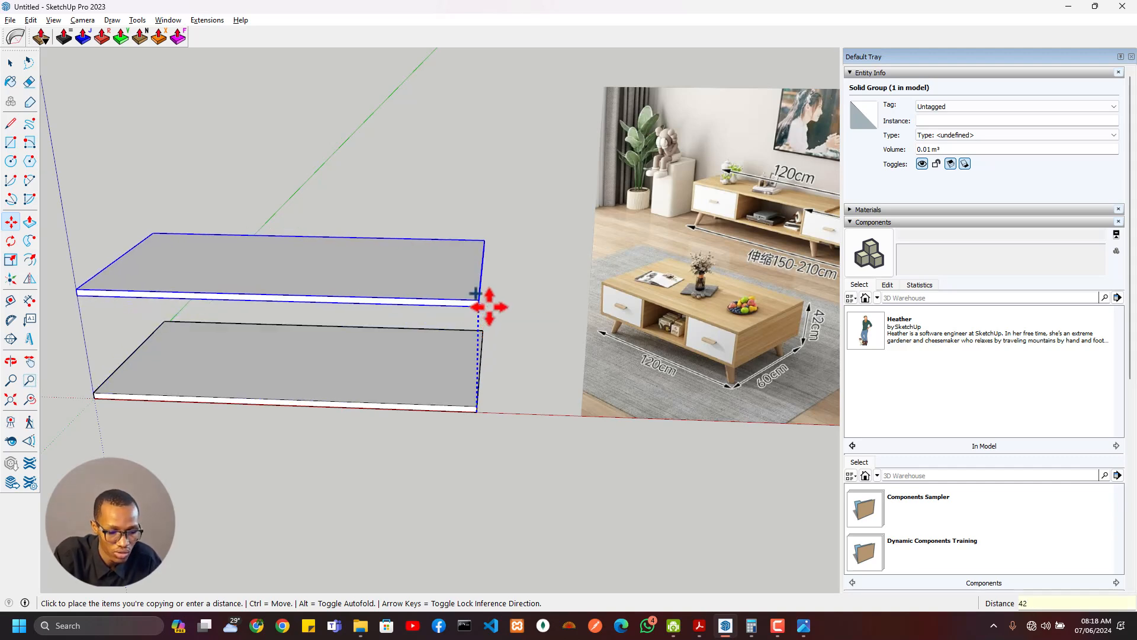
pyautogui.press('Return')
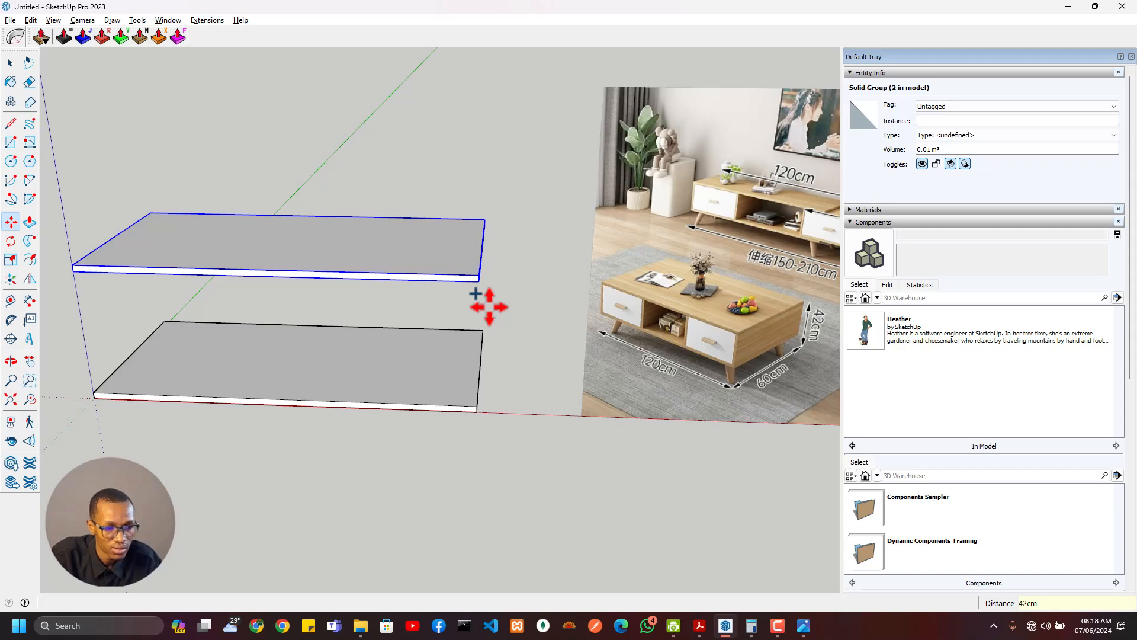
# Measure the overall height from the lower panel's bottom edge to the upper panel's top edge
pyautogui.moveTo(489, 307); pyautogui.dragTo(394, 261, button='middle')
pyautogui.scroll(1, 477, 302)
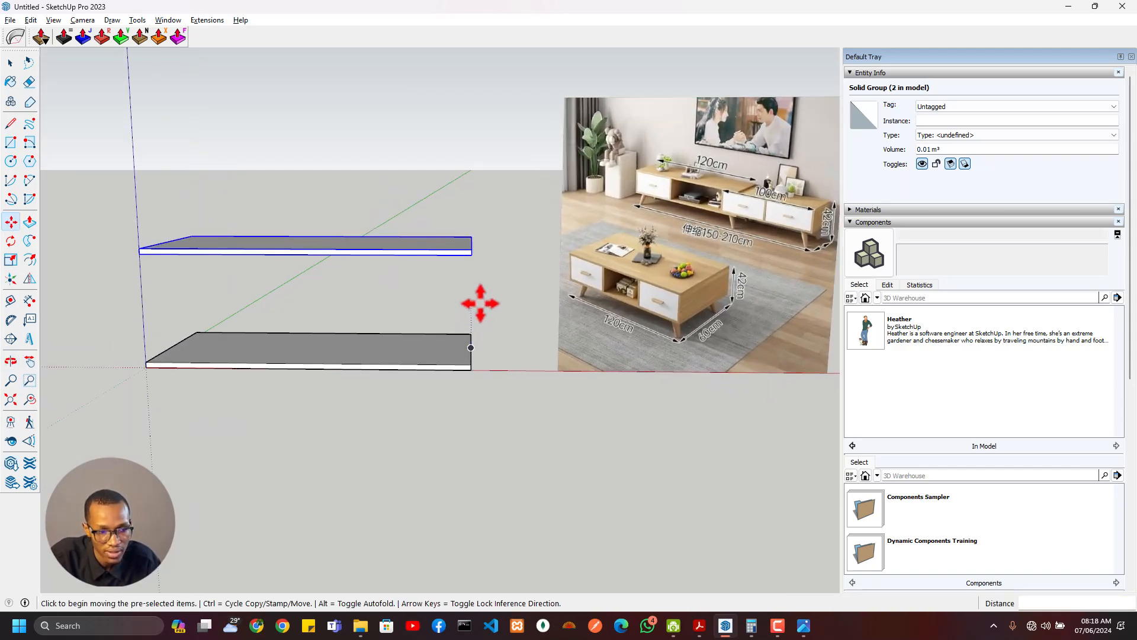
pyautogui.scroll(1, 480, 303)
pyautogui.press('t')
pyautogui.click(458, 375)
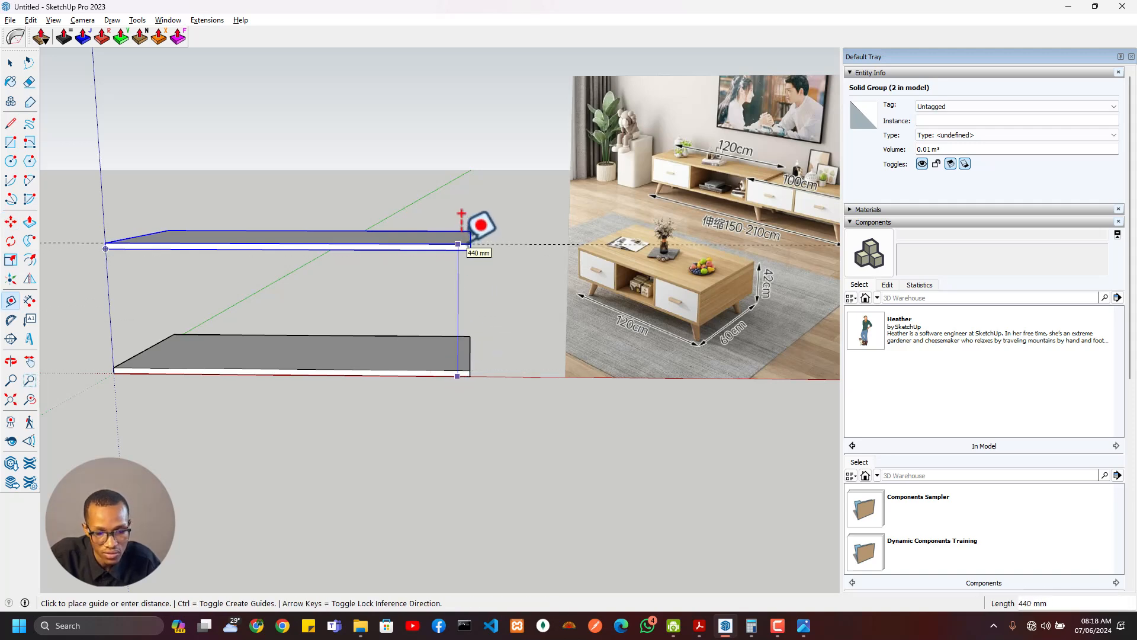
# Move the upper panel straight down by 2 cm
pyautogui.press('m')
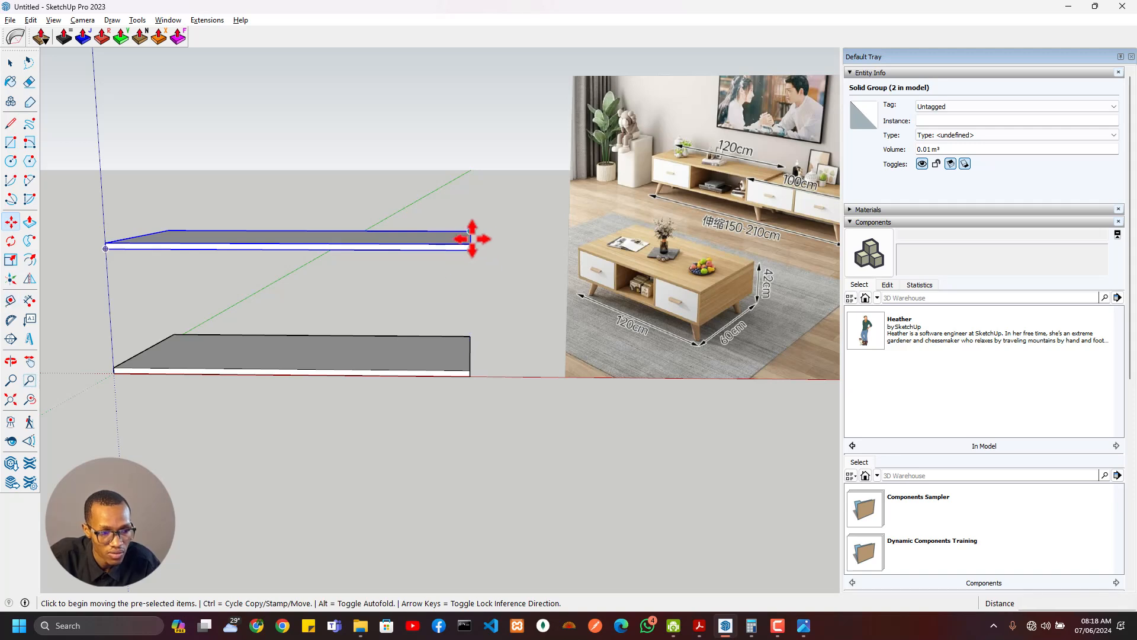
pyautogui.click(470, 243)
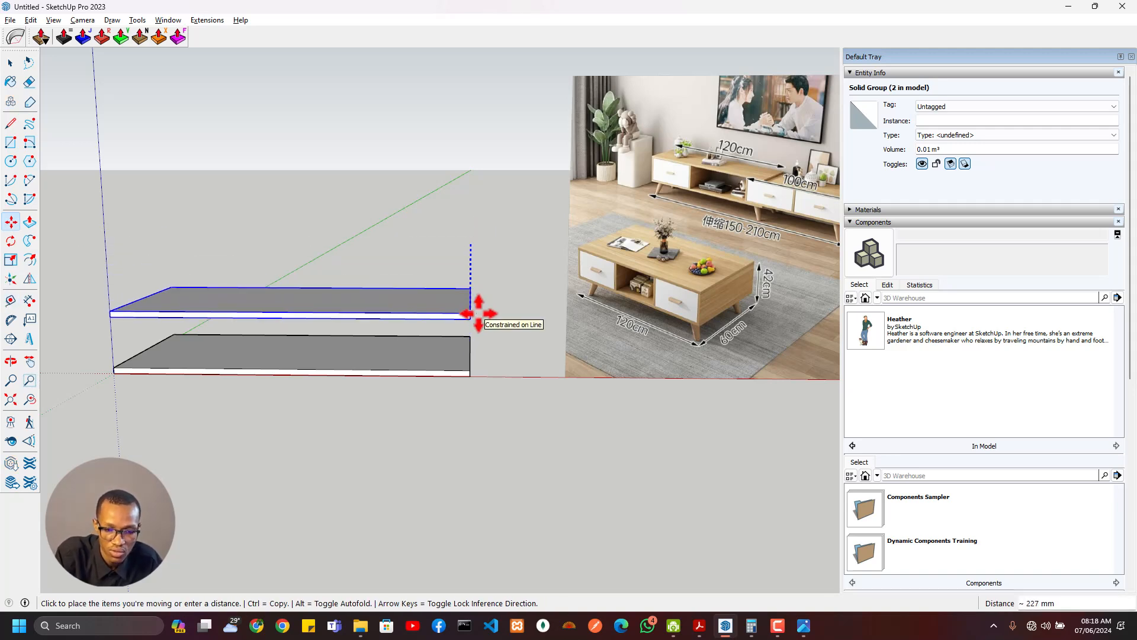
pyautogui.press('Return')
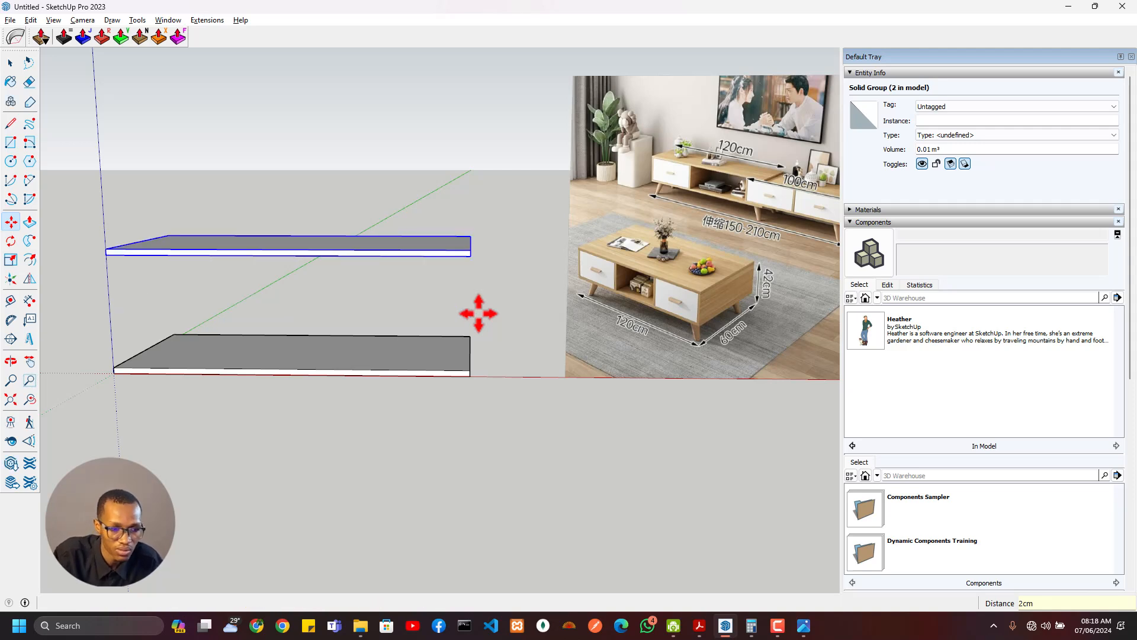
# Check the table's overall height by measuring from the tabletop's upper corner down to the lower panel's bottom corner
pyautogui.press('t')
pyautogui.click(470, 250)
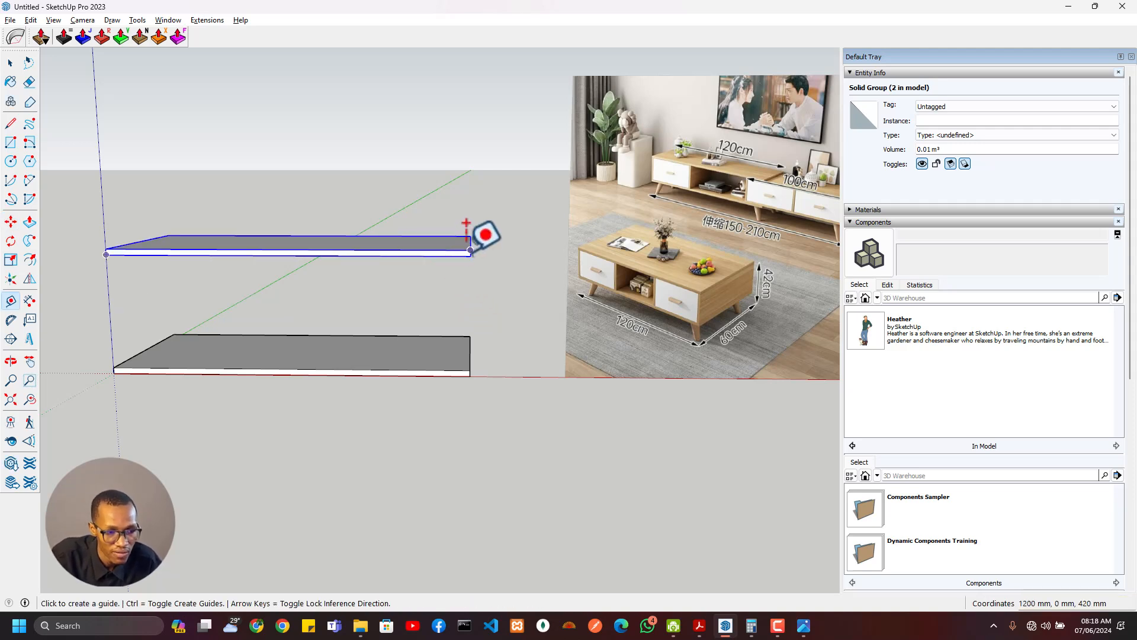
pyautogui.click(470, 376)
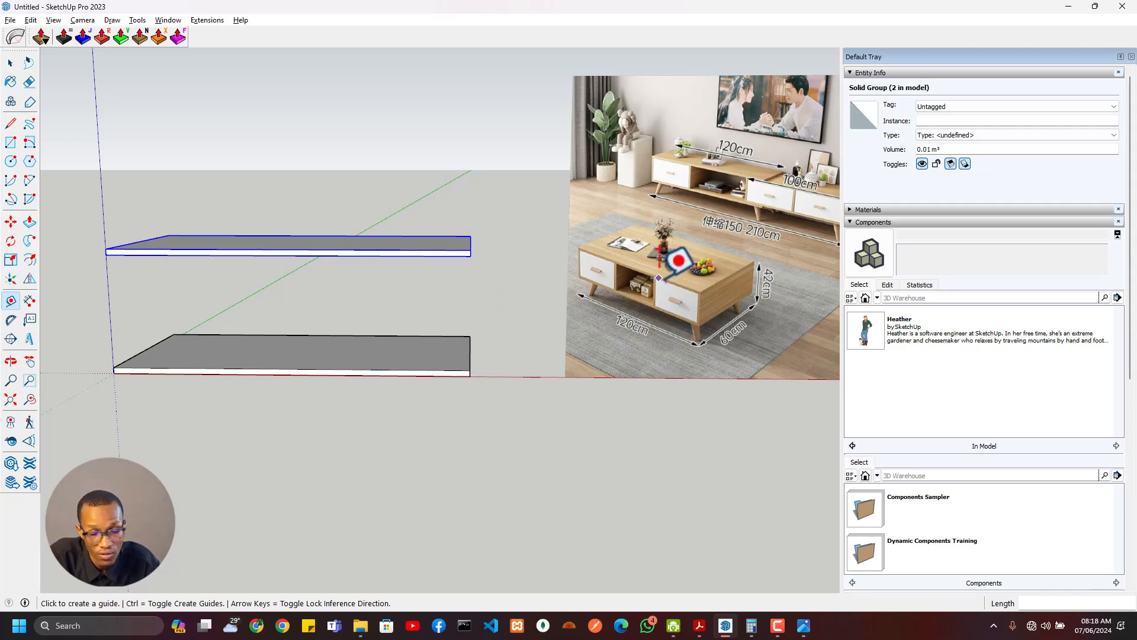
# Draw a 20 mm wide rectangle along the right-hand short edge of the lower panel's top face, spanning its full depth
pyautogui.scroll(1, 734, 300)
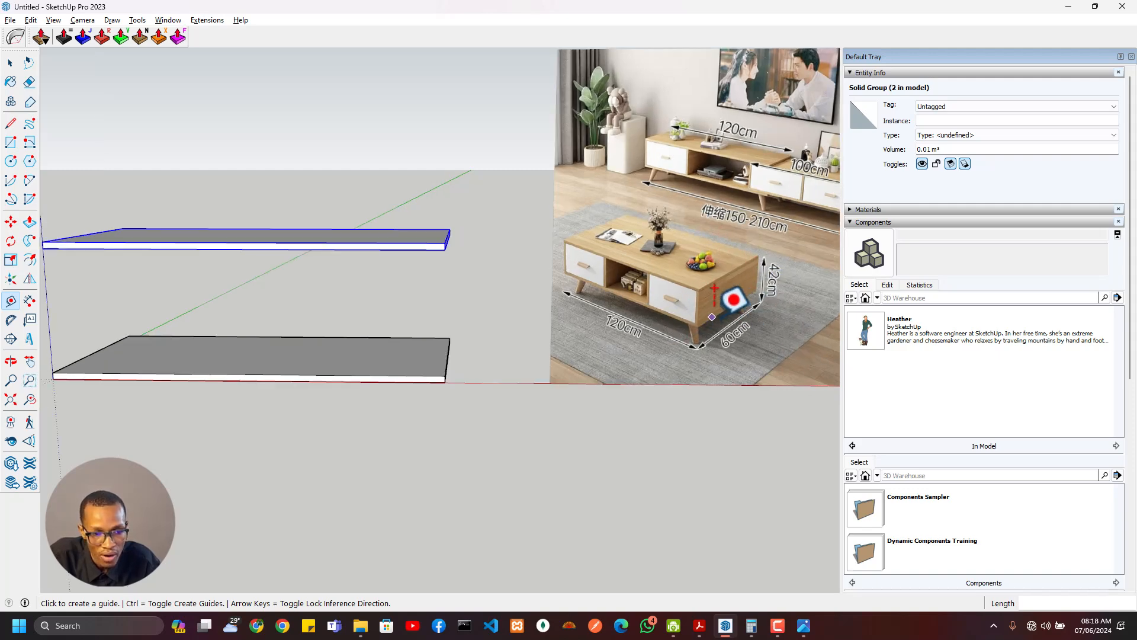
pyautogui.scroll(2, 719, 314)
pyautogui.scroll(-2, 597, 315)
pyautogui.moveTo(538, 309); pyautogui.dragTo(519, 314, button='middle')
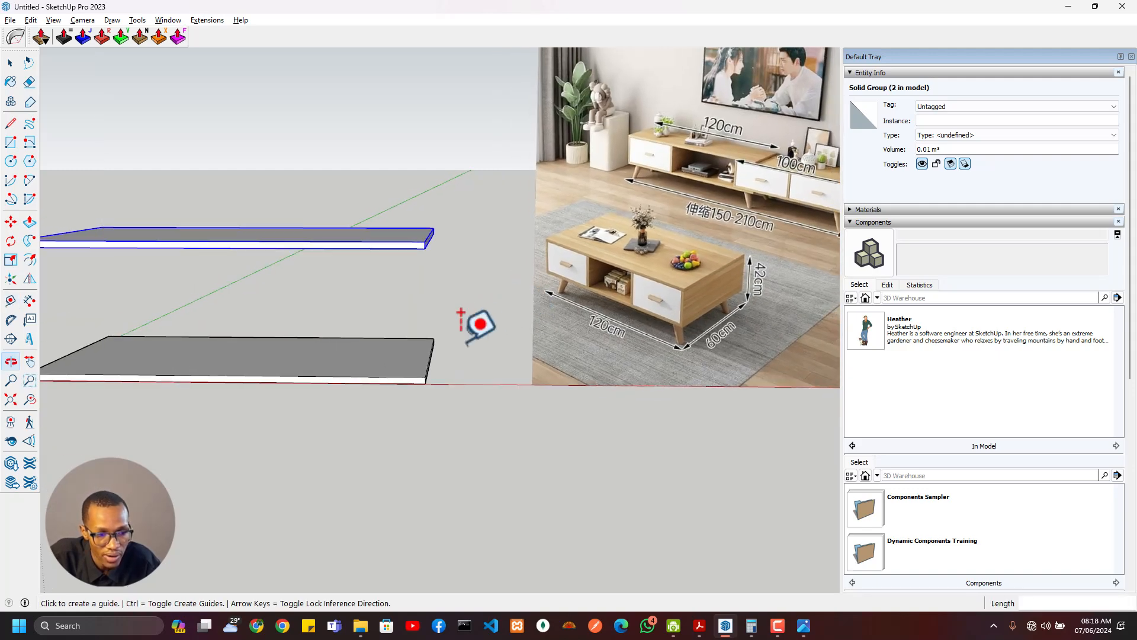
pyautogui.scroll(3, 447, 330)
pyautogui.press('r')
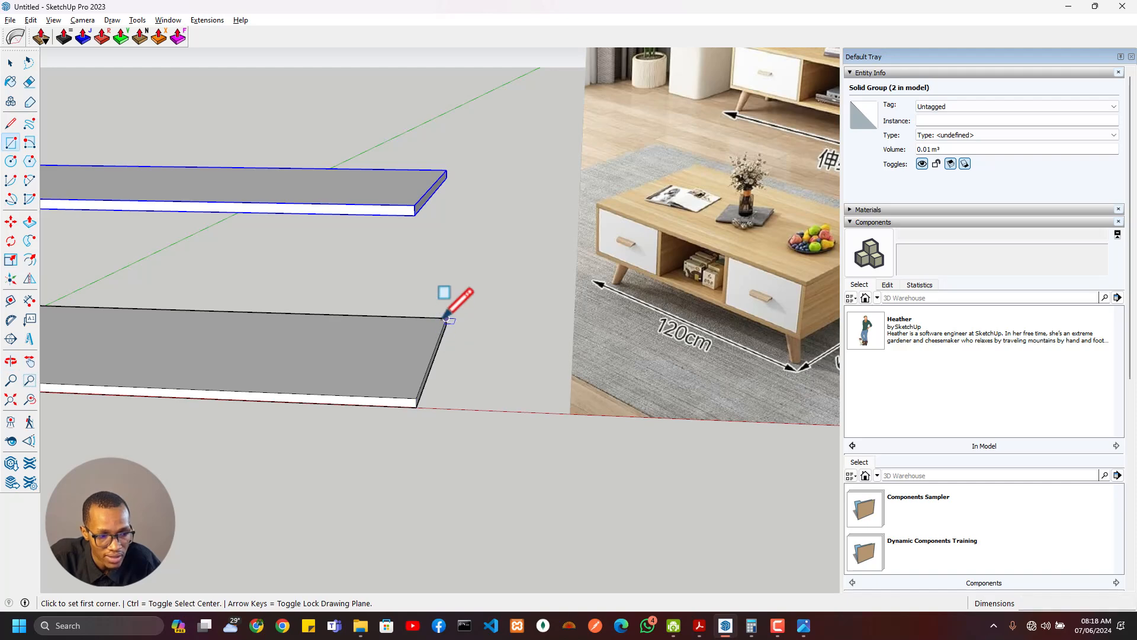
pyautogui.scroll(1, 492, 317)
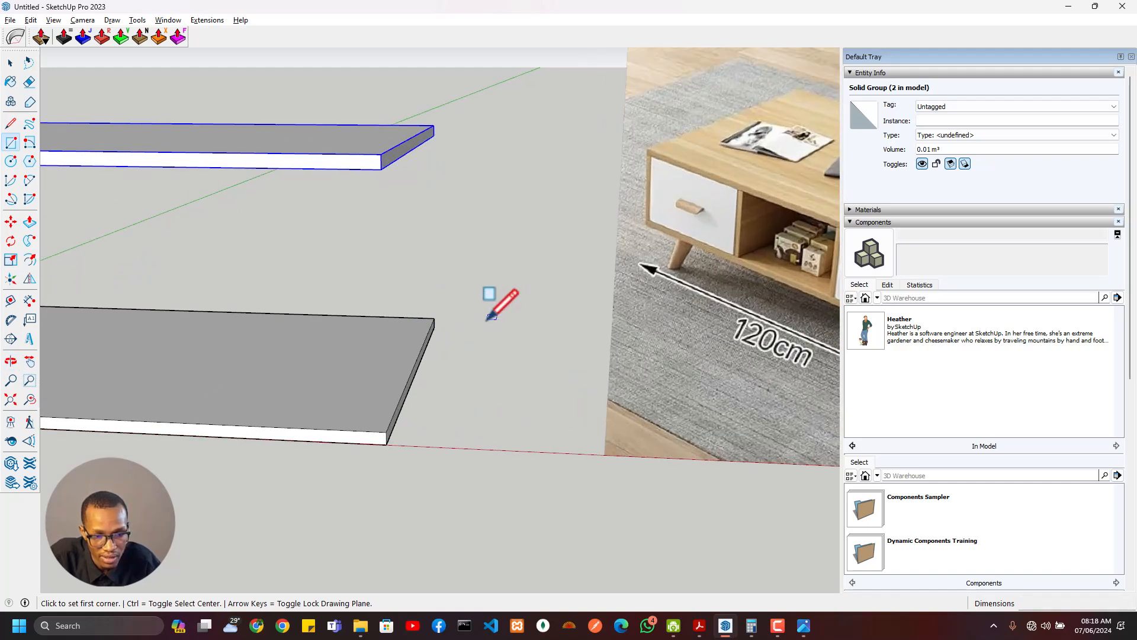
pyautogui.click(434, 318)
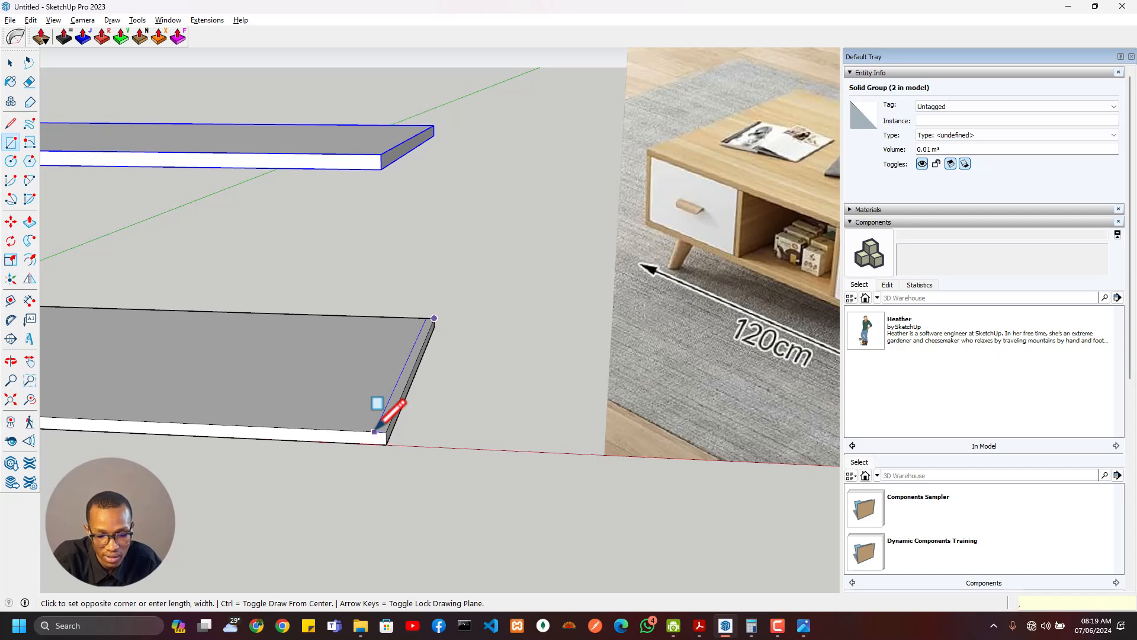
pyautogui.press('Return')
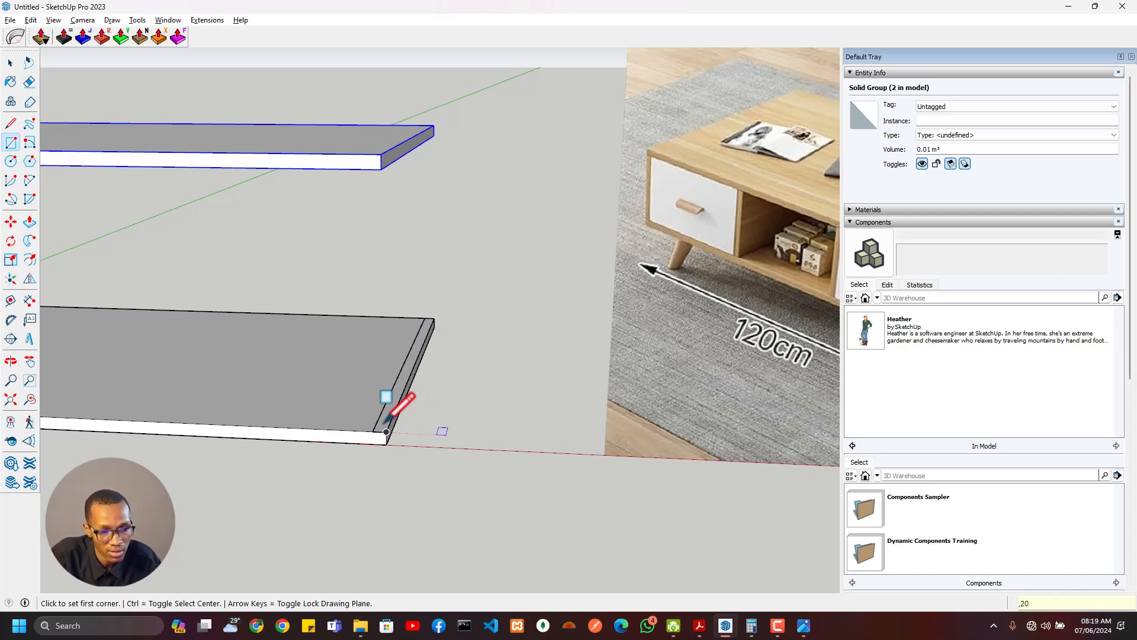
# Push/Pull the narrow strip up 380 mm to the underside of the tabletop to form the right side panel
pyautogui.scroll(3, 389, 422)
pyautogui.moveTo(389, 423); pyautogui.dragTo(337, 534, button='middle')
pyautogui.press('p')
pyautogui.click(358, 474)
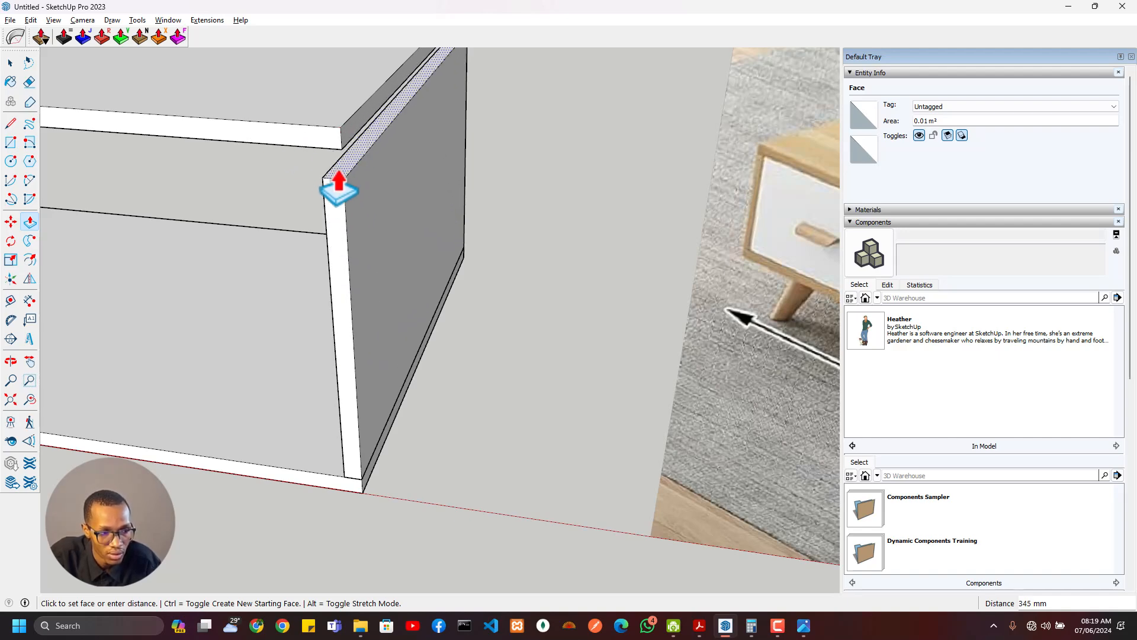
pyautogui.moveTo(332, 183); pyautogui.dragTo(347, 119, button='middle')
pyautogui.click(355, 94)
pyautogui.scroll(-3, 385, 229)
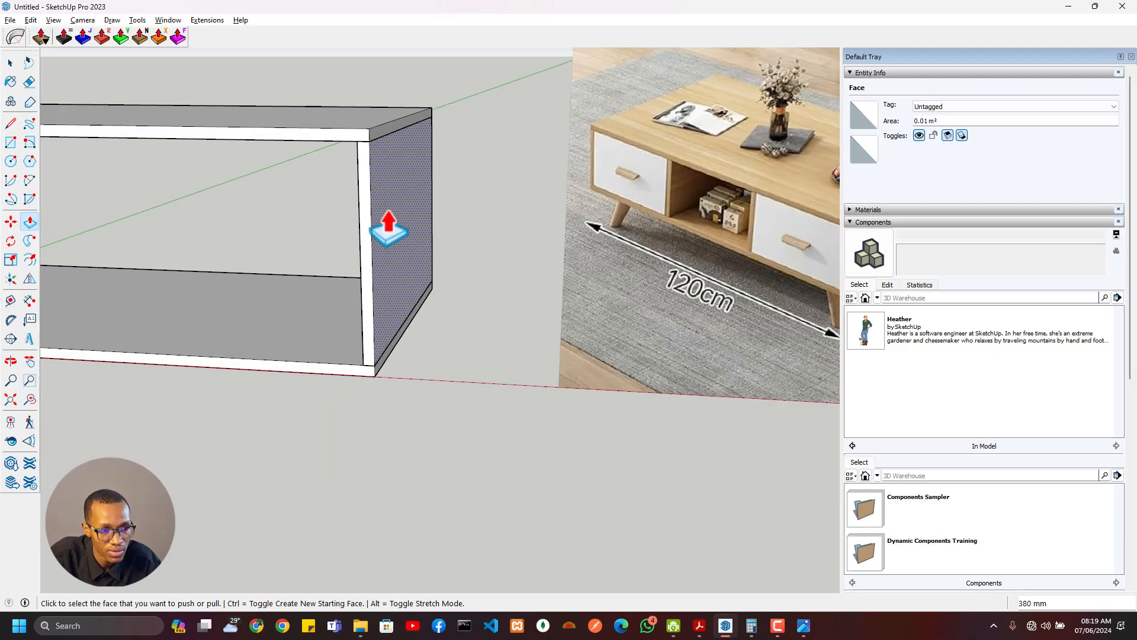
# Select all the connected geometry of the new side panel and make it a group
pyautogui.press('space')
pyautogui.click(355, 145)
pyautogui.doubleClick(381, 299)
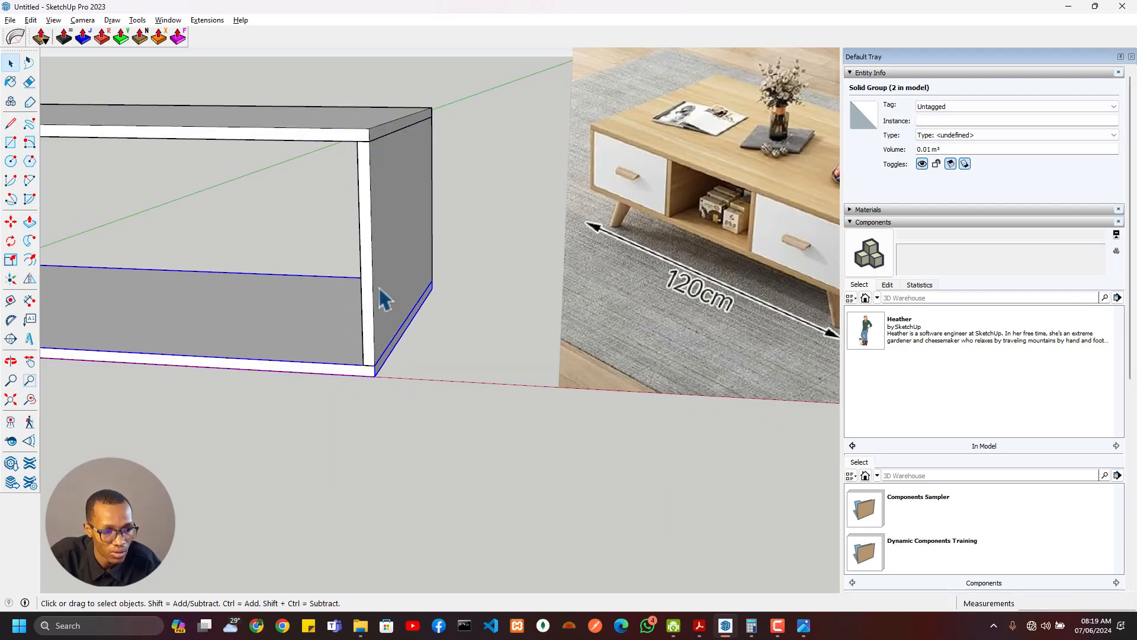
pyautogui.tripleClick(389, 276)
pyautogui.rightClick(389, 275)
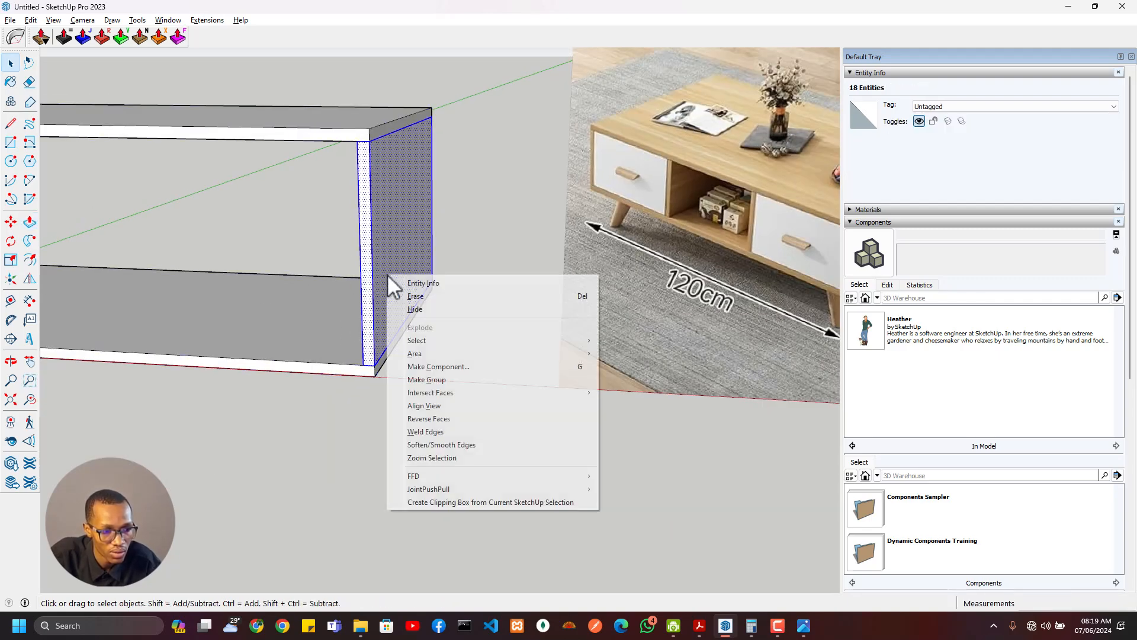
pyautogui.click(433, 381)
# Copy the side panel group 1180 mm along the red axis to the opposite end of the lower panel
pyautogui.scroll(-3, 411, 394)
pyautogui.keyDown('shift'); pyautogui.moveTo(411, 395); pyautogui.dragTo(576, 395, button='middle'); pyautogui.keyUp('shift')
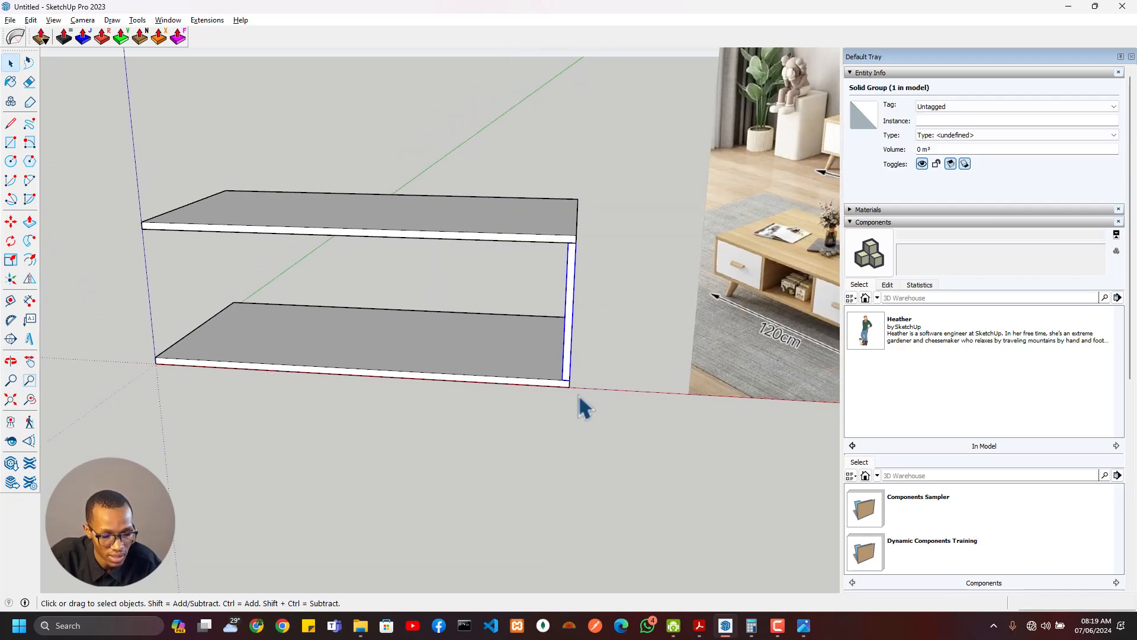
pyautogui.press('m')
pyautogui.click(562, 379)
pyautogui.press('ctrl')
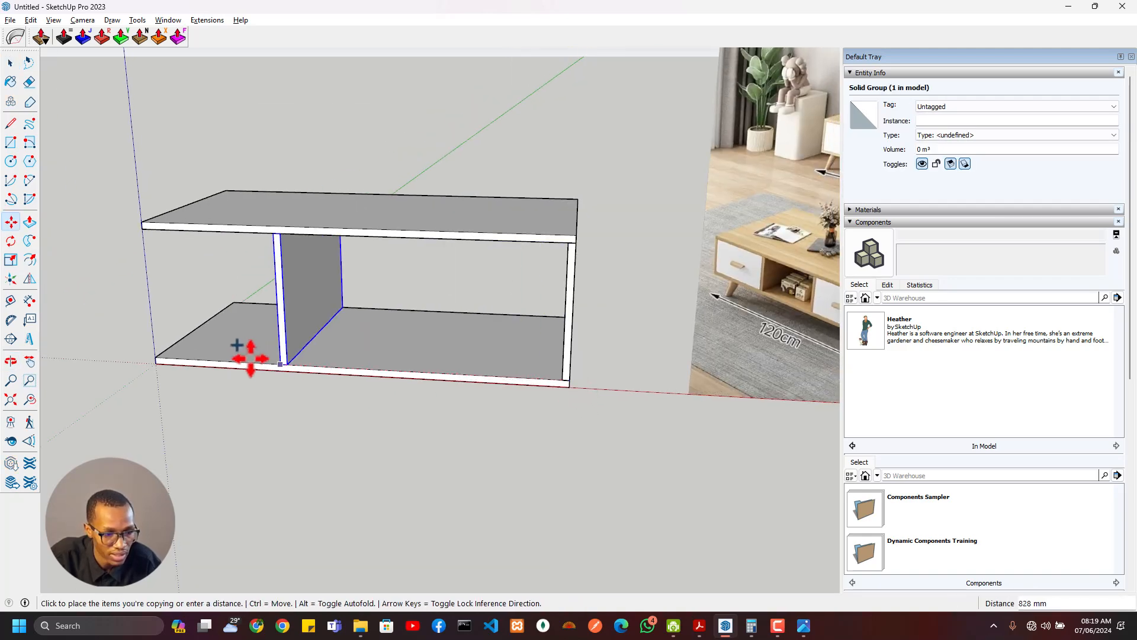
pyautogui.click(155, 357)
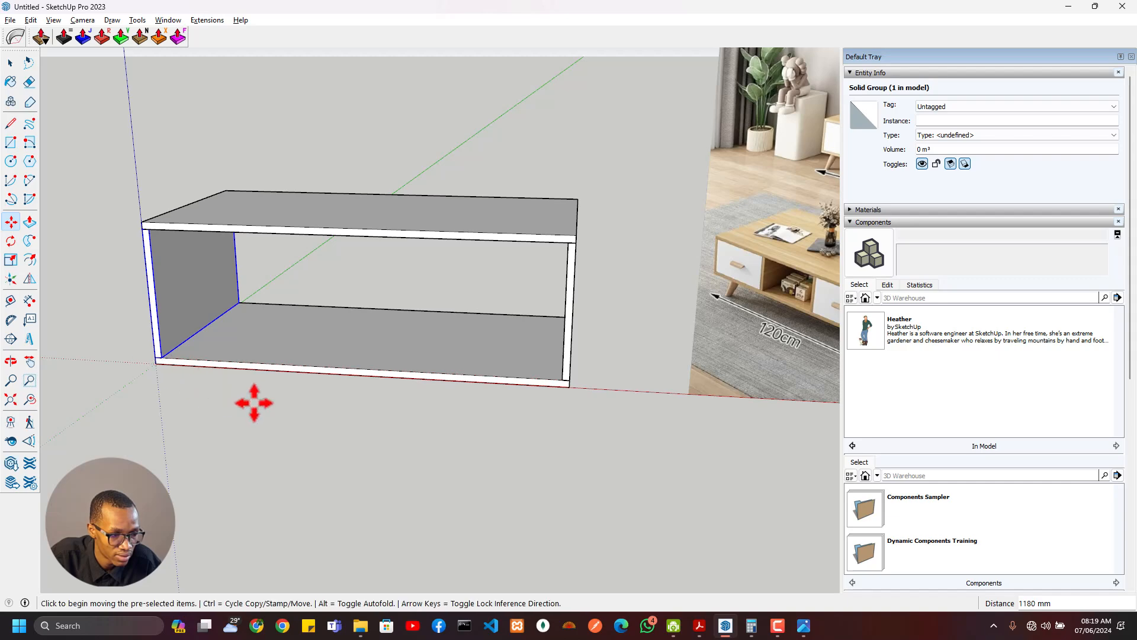
# Examine the coffee table's drawer and open compartment layout in the reference image and compare it with the model
pyautogui.scroll(-4, 416, 361)
pyautogui.scroll(5, 698, 384)
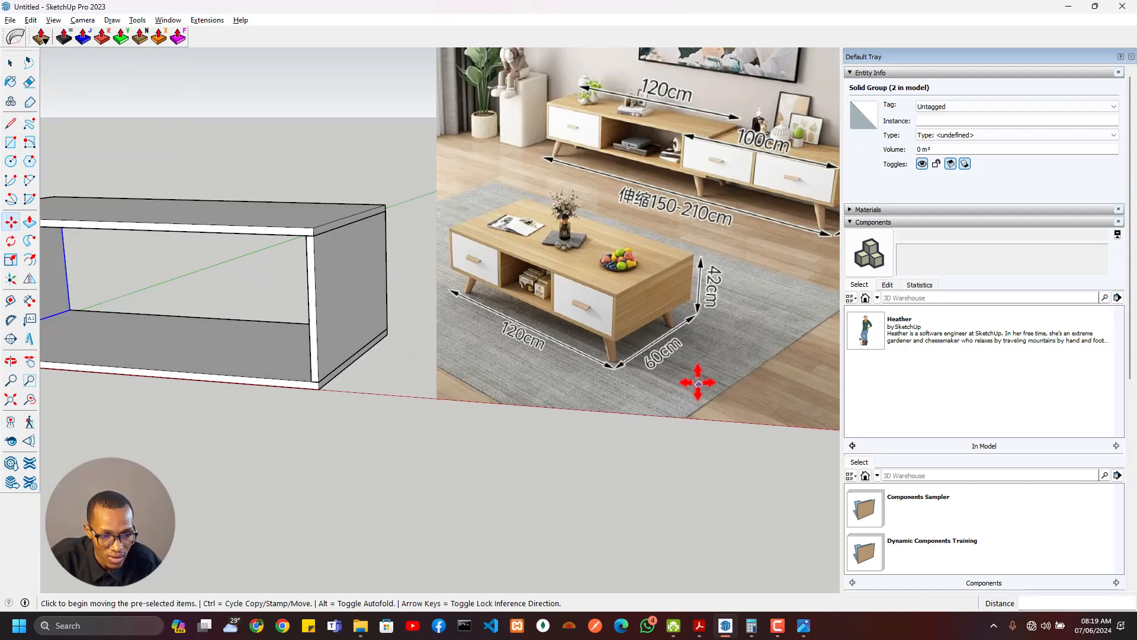
pyautogui.scroll(-2, 489, 312)
pyautogui.moveTo(504, 314)
pyautogui.keyDown('shift'); pyautogui.mouseDown(button='middle')
pyautogui.moveTo(616, 315)
pyautogui.moveTo(537, 309)
pyautogui.moveTo(627, 329)
pyautogui.mouseUp(button='middle'); pyautogui.keyUp('shift')
pyautogui.press('m')
pyautogui.scroll(2, 536, 267)
pyautogui.scroll(-2, 551, 305)
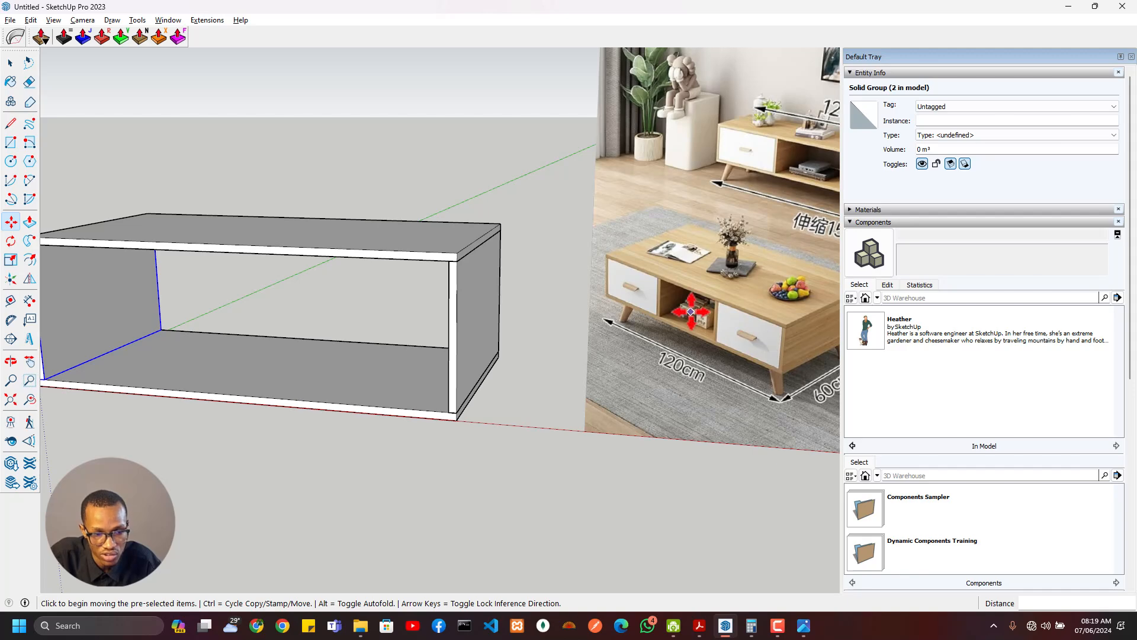
pyautogui.scroll(-3, 315, 376)
pyautogui.scroll(5, 432, 381)
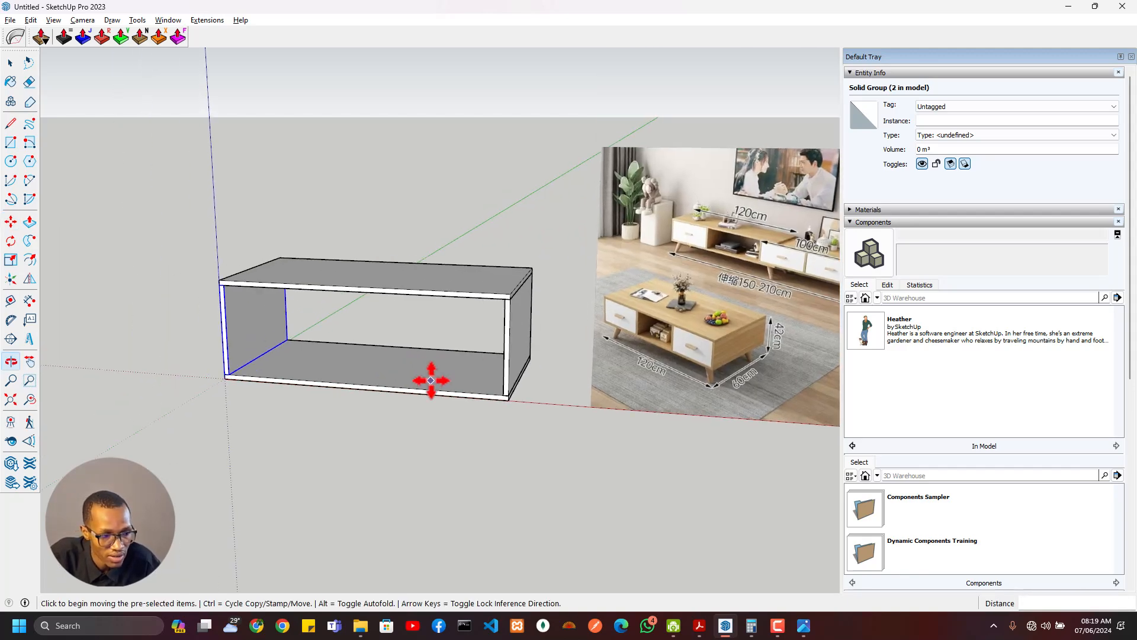
# Place two guides across the lower panel at 1200/3 spacing, starting from its right edge, to mark three equal compartments
pyautogui.moveTo(466, 408); pyautogui.dragTo(569, 380, button='middle')
pyautogui.press('t')
pyautogui.click(547, 398)
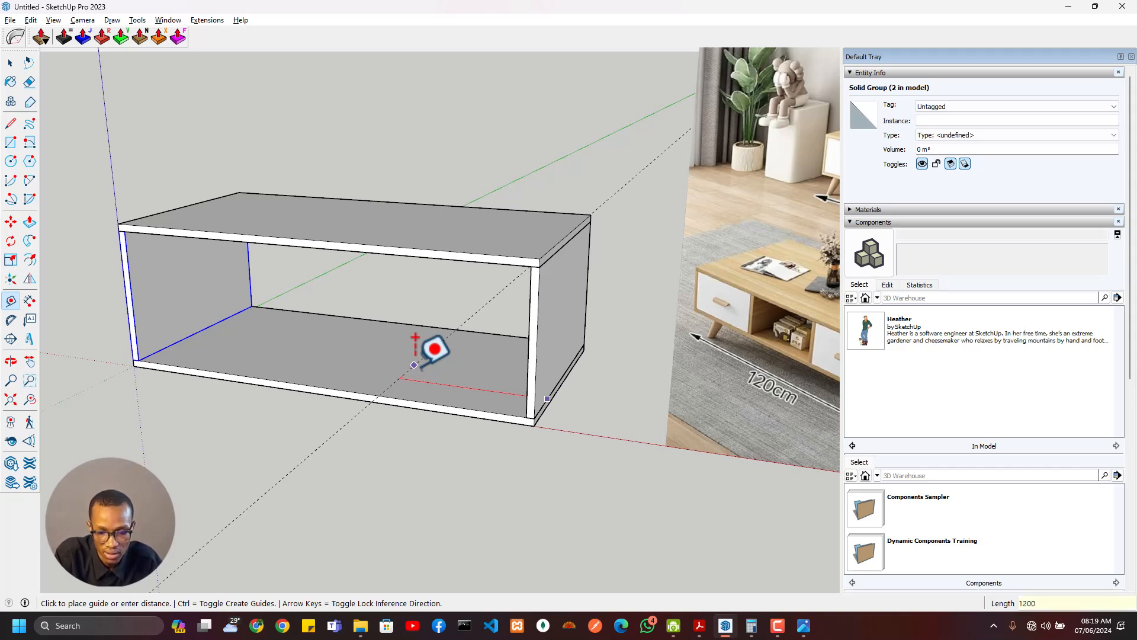
pyautogui.write('1200/3')
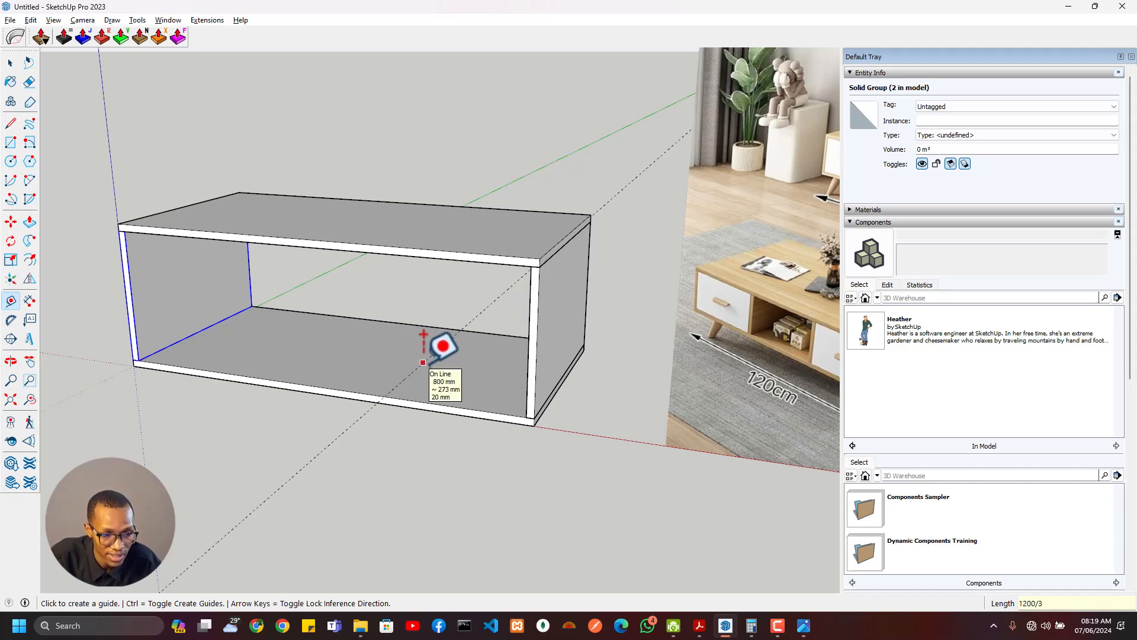
pyautogui.click(422, 362)
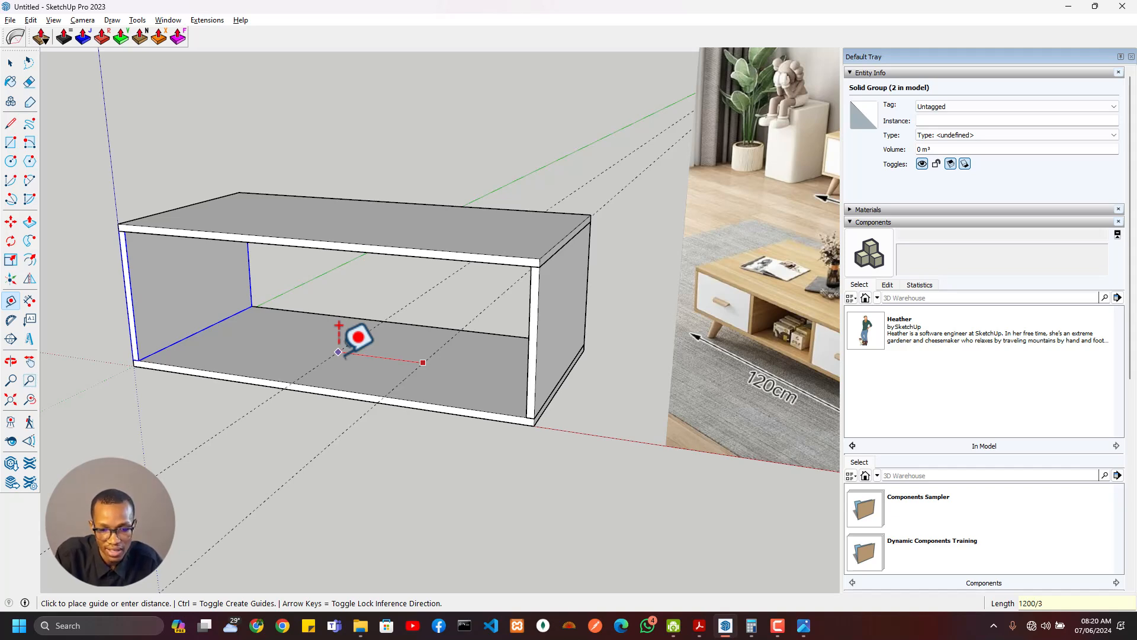
pyautogui.press('Return')
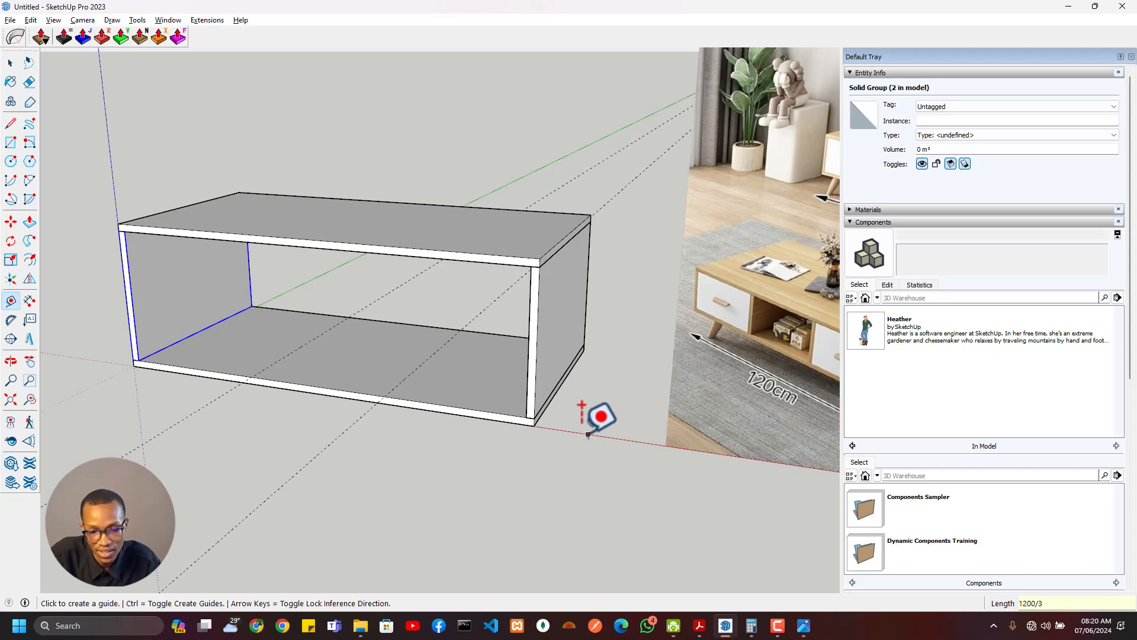
# Copy the right side panel 390 mm to centre it on the nearest guide, and multiply the copy by 2 for both dividers
pyautogui.moveTo(276, 325); pyautogui.dragTo(427, 375, button='middle')
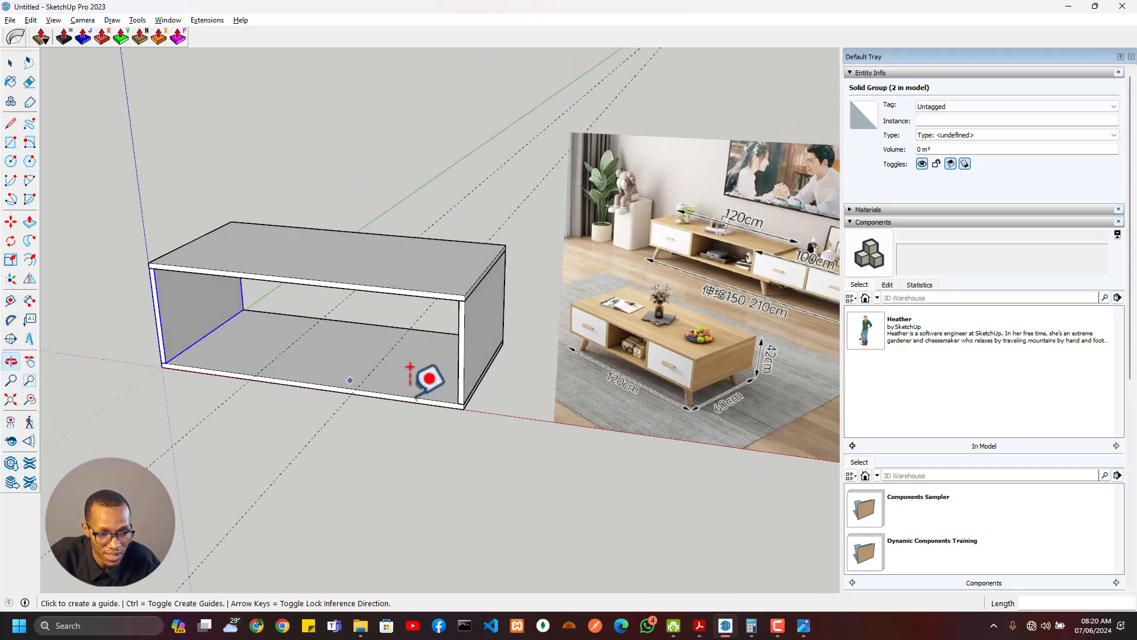
pyautogui.scroll(5, 457, 393)
pyautogui.press('space')
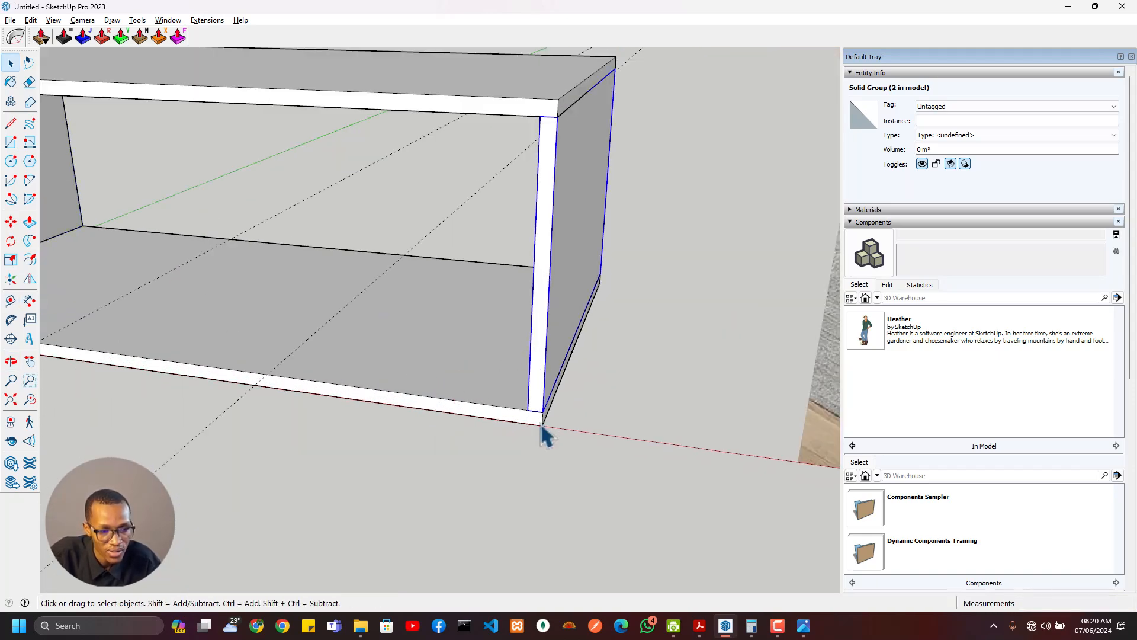
pyautogui.press('m')
pyautogui.scroll(2, 533, 413)
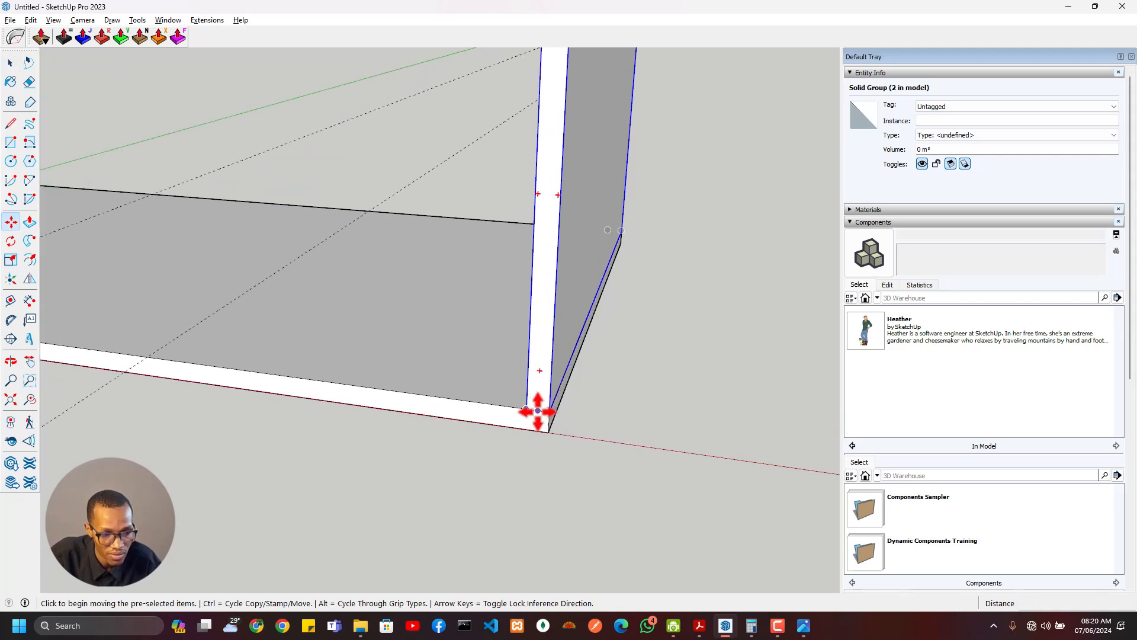
pyautogui.press('ctrl')
pyautogui.click(538, 411)
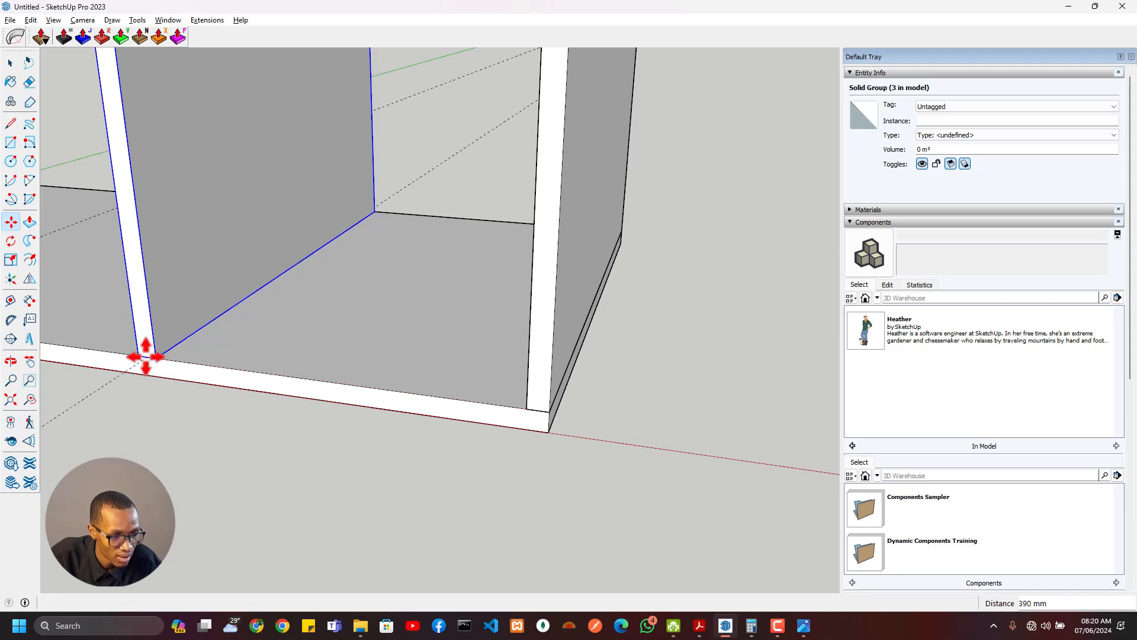
pyautogui.click(146, 357)
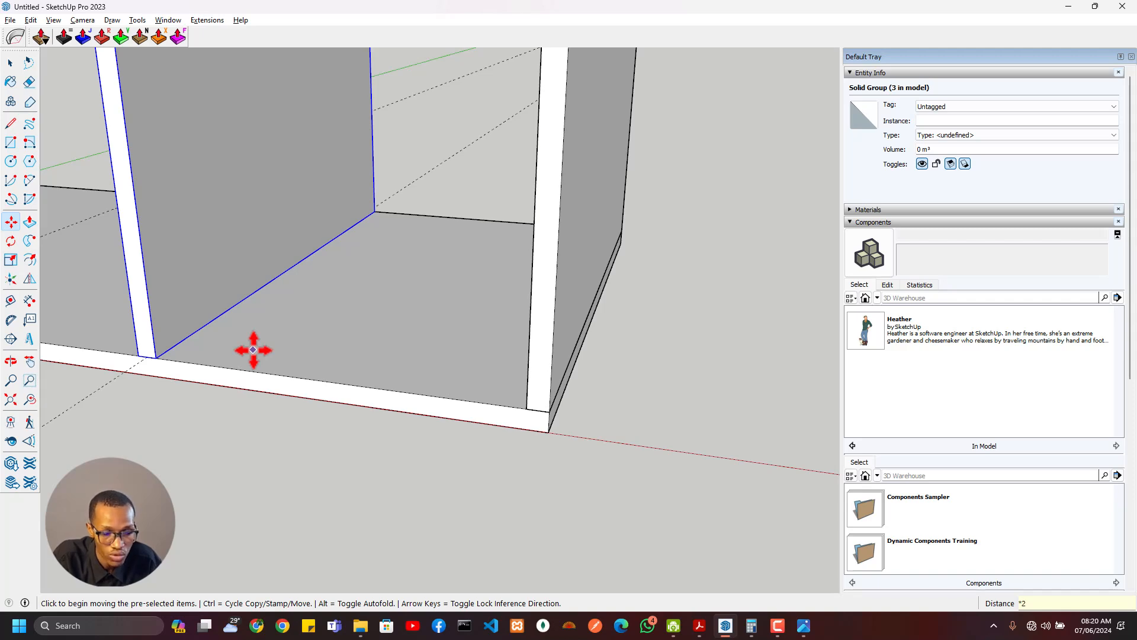
pyautogui.press('Return')
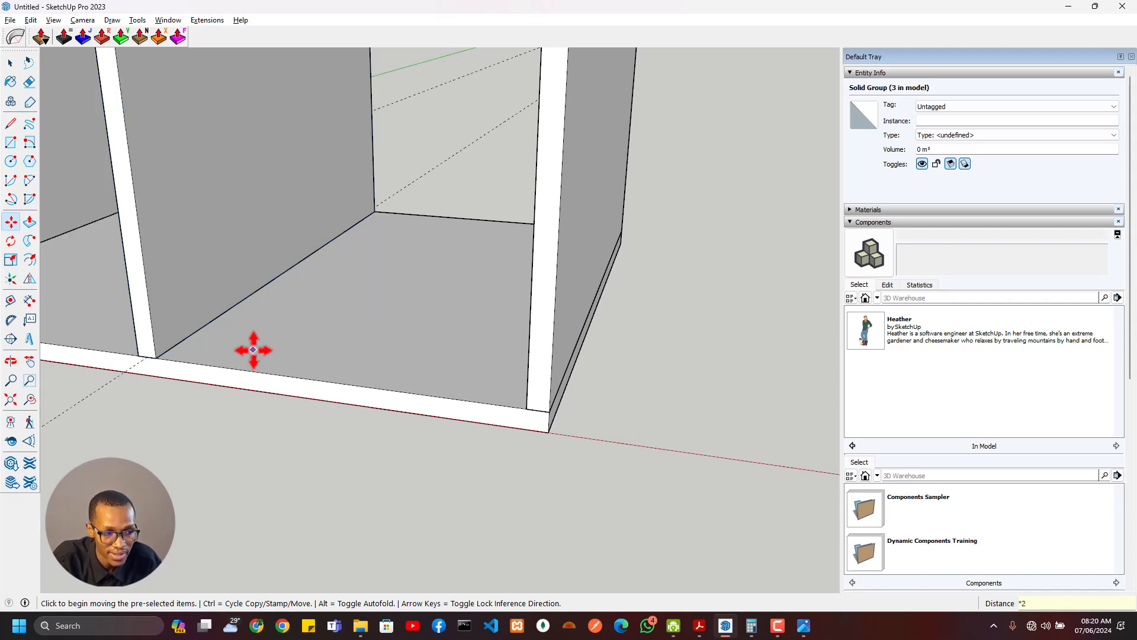
# Inspect how the front bottom edges of the two copied dividers line up with the guides
pyautogui.scroll(-1, 170, 313)
pyautogui.scroll(-2, 172, 293)
pyautogui.keyDown('shift'); pyautogui.moveTo(199, 296); pyautogui.dragTo(447, 338, button='middle'); pyautogui.keyUp('shift')
pyautogui.scroll(5, 165, 338)
pyautogui.scroll(-3, 206, 361)
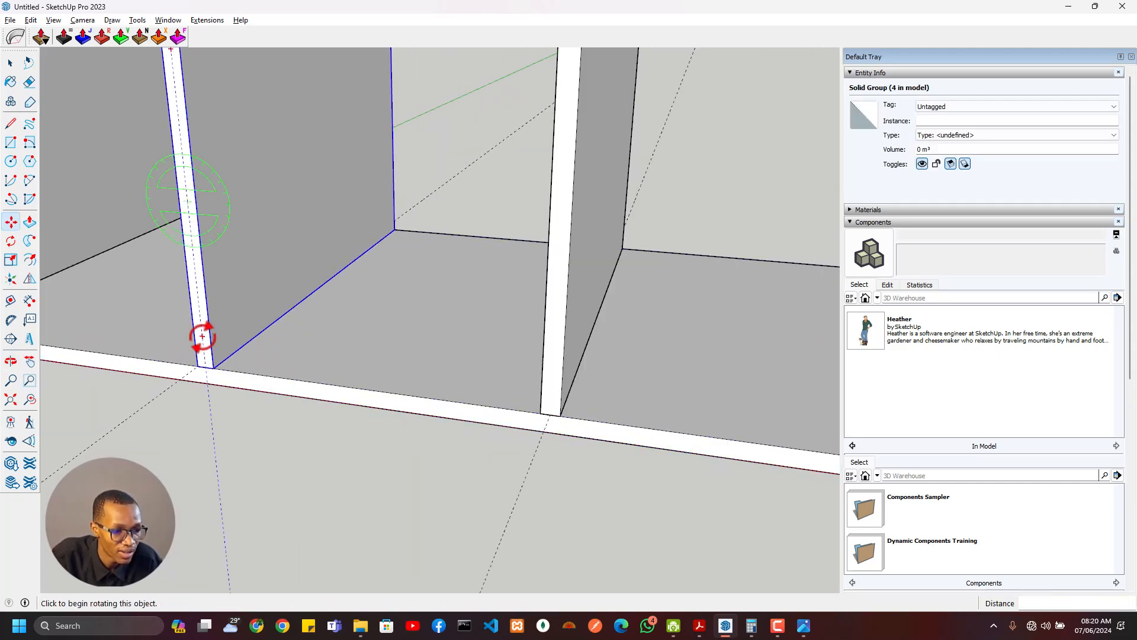
pyautogui.keyDown('shift'); pyautogui.moveTo(203, 336); pyautogui.dragTo(413, 410, button='middle'); pyautogui.keyUp('shift')
pyautogui.scroll(1, 478, 477)
pyautogui.scroll(-2, 456, 446)
pyautogui.scroll(-4, 456, 444)
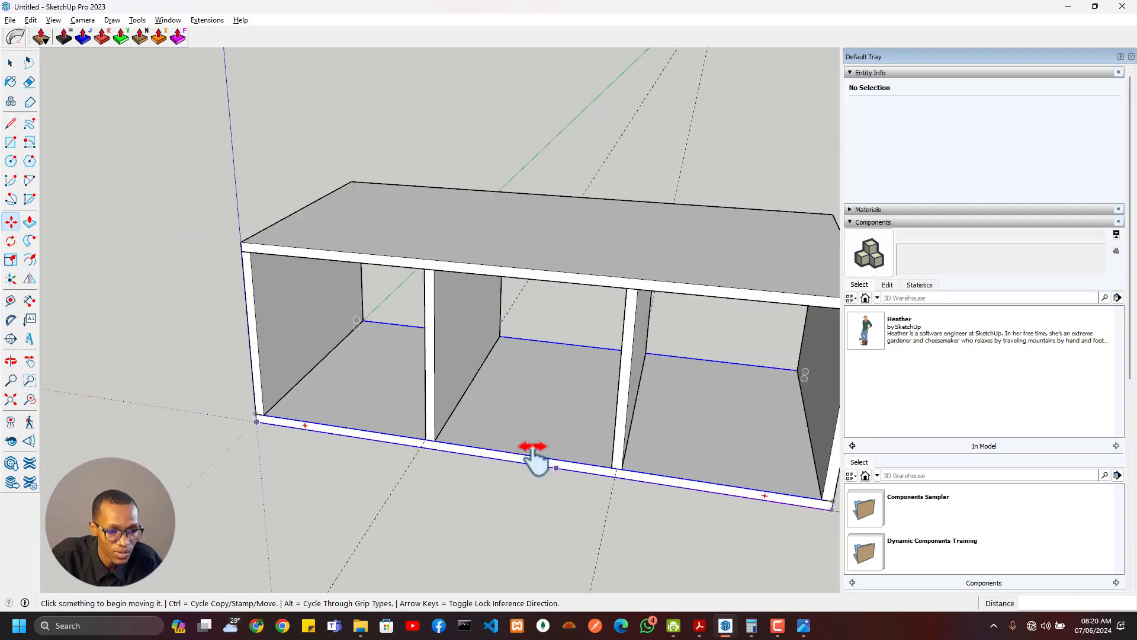
pyautogui.keyDown('shift'); pyautogui.moveTo(535, 460); pyautogui.dragTo(527, 400, button='middle'); pyautogui.keyUp('shift')
pyautogui.scroll(2, 457, 391)
pyautogui.scroll(3, 337, 344)
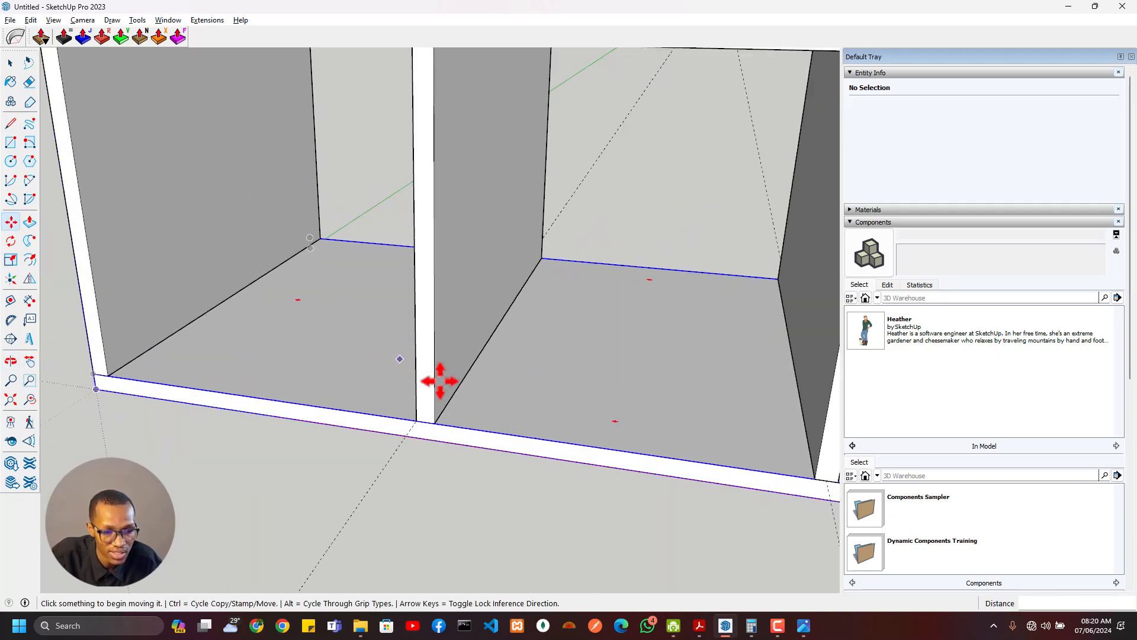
# Move the left divider 10 mm along the red axis so the midpoint of its front bottom edge sits on the guide
pyautogui.moveTo(439, 382); pyautogui.dragTo(463, 429, button='middle')
pyautogui.press('space')
pyautogui.click(474, 428)
pyautogui.scroll(2, 471, 430)
pyautogui.scroll(1, 474, 441)
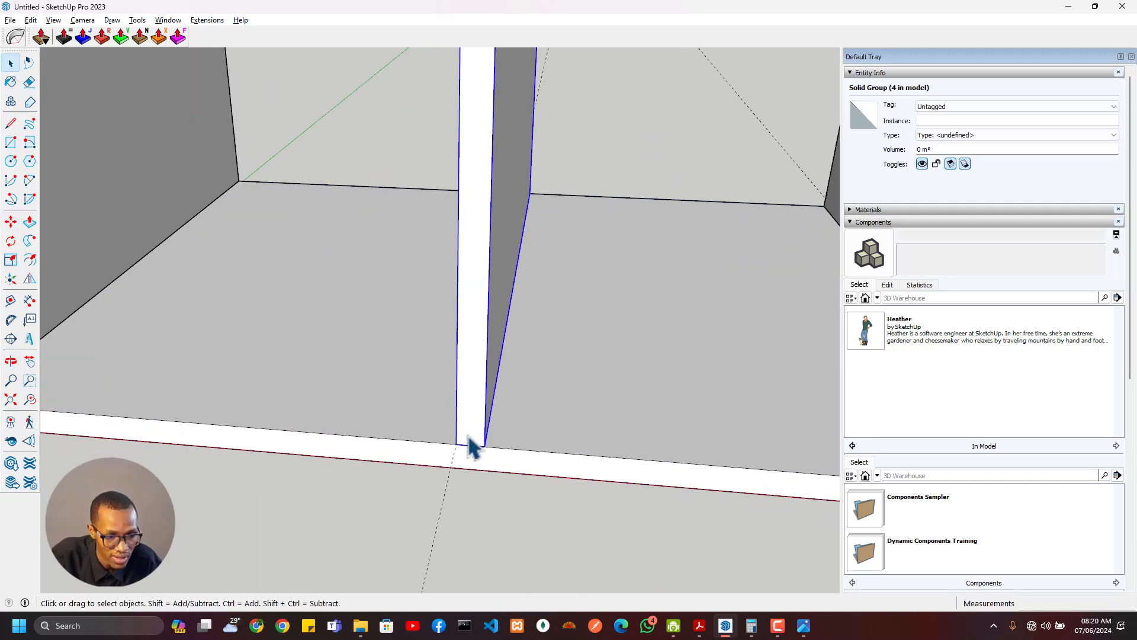
pyautogui.press('m')
pyautogui.click(467, 443)
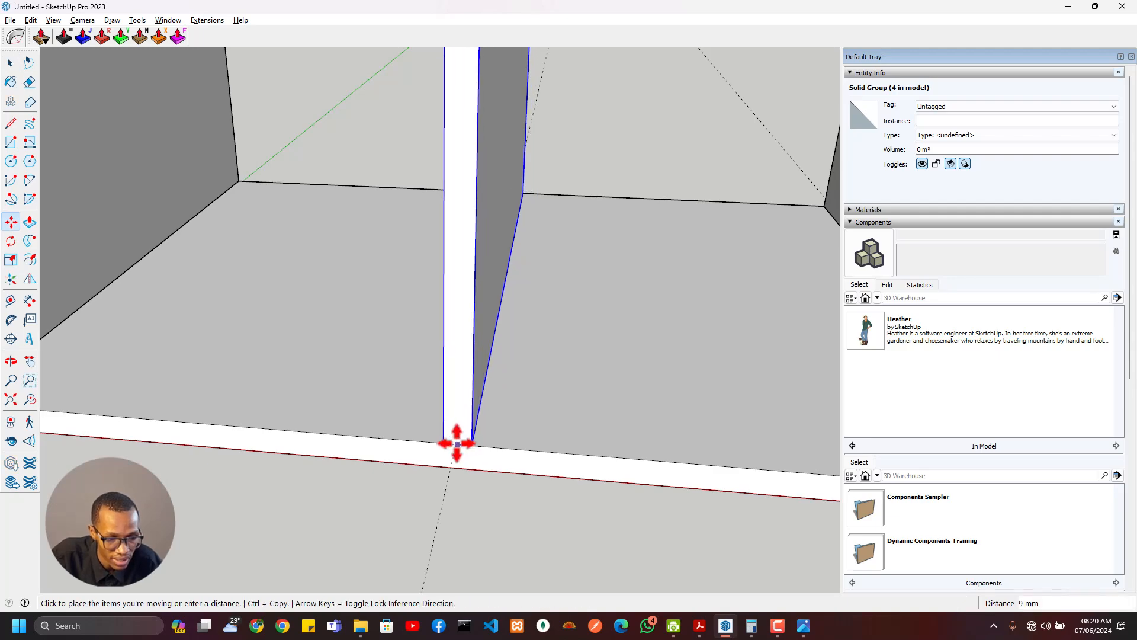
pyautogui.click(455, 446)
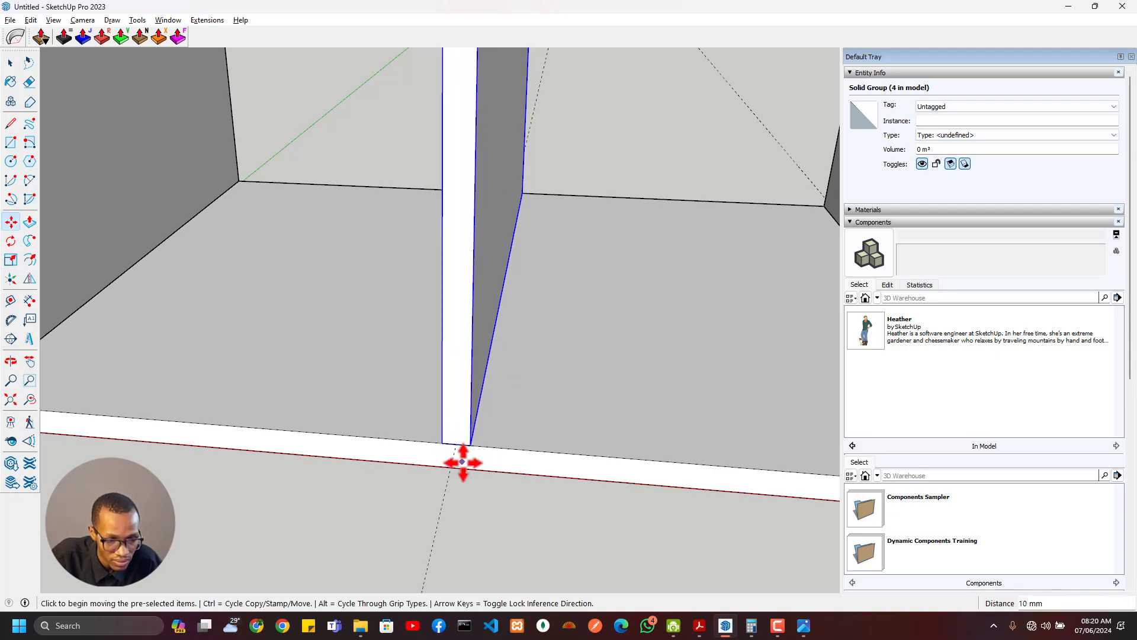
# Compare the divided table carcass with the reference image, examining the coffee table's drawers, legs and dimensions
pyautogui.scroll(-10, 527, 398)
pyautogui.moveTo(528, 398); pyautogui.dragTo(578, 409, button='middle')
pyautogui.keyDown('shift'); pyautogui.moveTo(584, 406); pyautogui.dragTo(362, 388, button='middle'); pyautogui.keyUp('shift')
pyautogui.scroll(4, 597, 391)
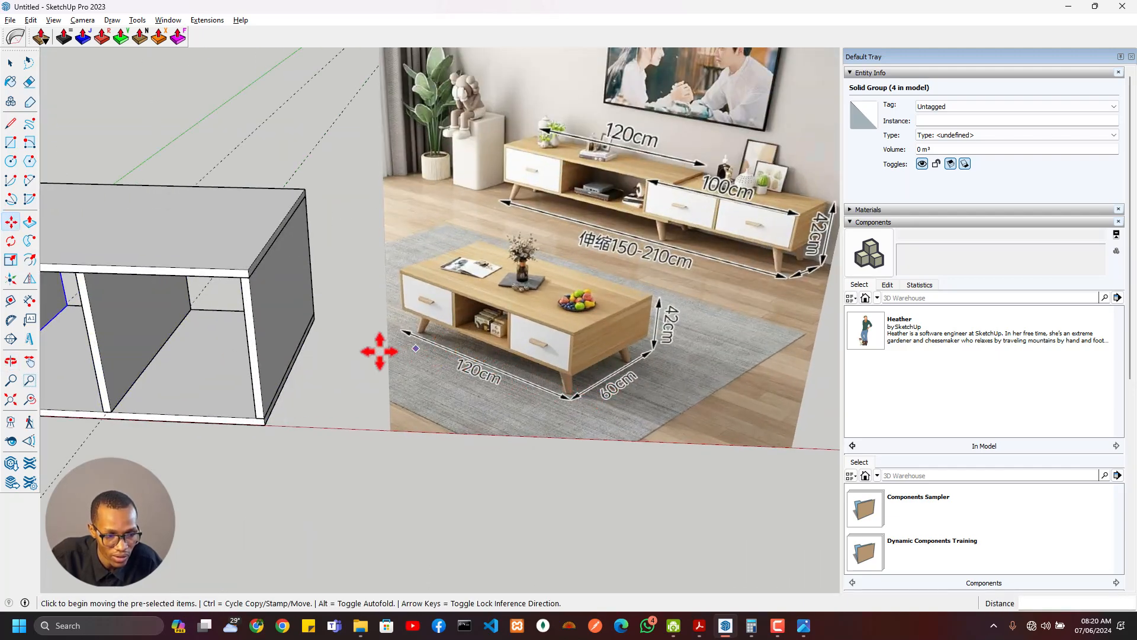
pyautogui.scroll(-5, 578, 315)
pyautogui.scroll(-2, 472, 386)
pyautogui.moveTo(472, 386); pyautogui.dragTo(417, 277, button='middle')
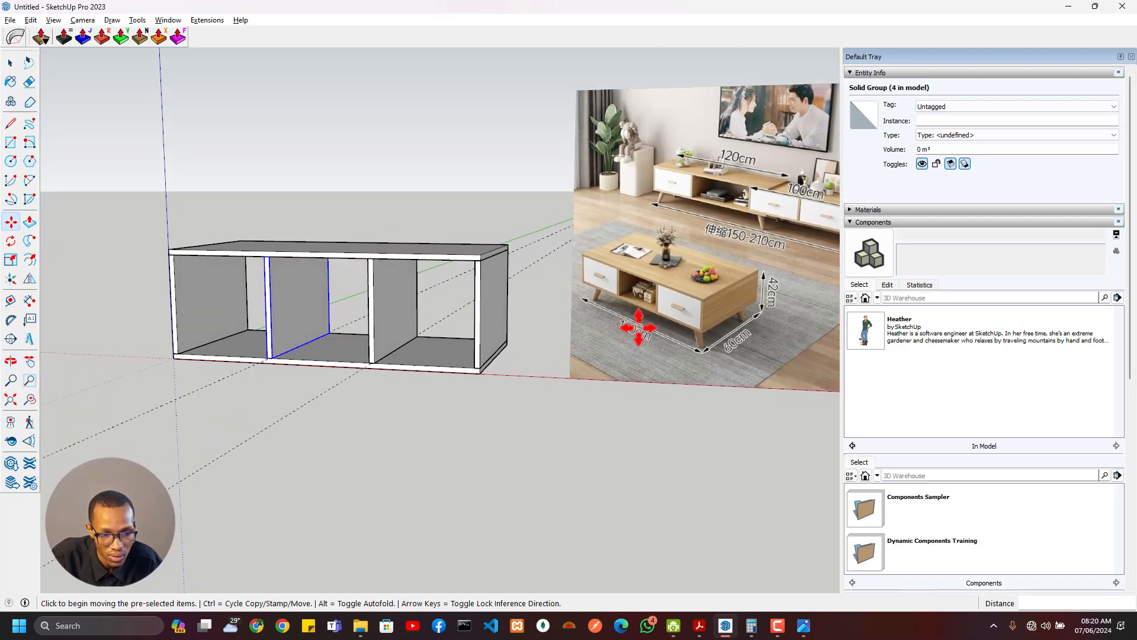
pyautogui.scroll(4, 780, 340)
pyautogui.scroll(-1, 782, 336)
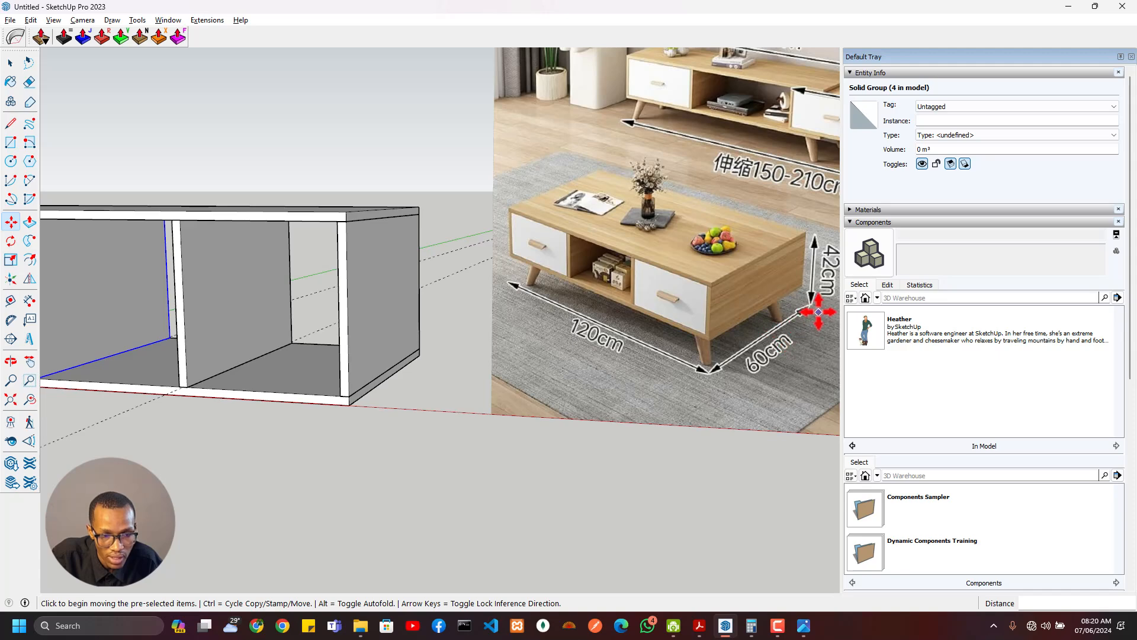
# Place a horizontal guide 120 mm above the bottom edge of the carcass's right side
pyautogui.scroll(-3, 397, 378)
pyautogui.keyDown('shift'); pyautogui.moveTo(367, 375); pyautogui.dragTo(487, 373, button='middle'); pyautogui.keyUp('shift')
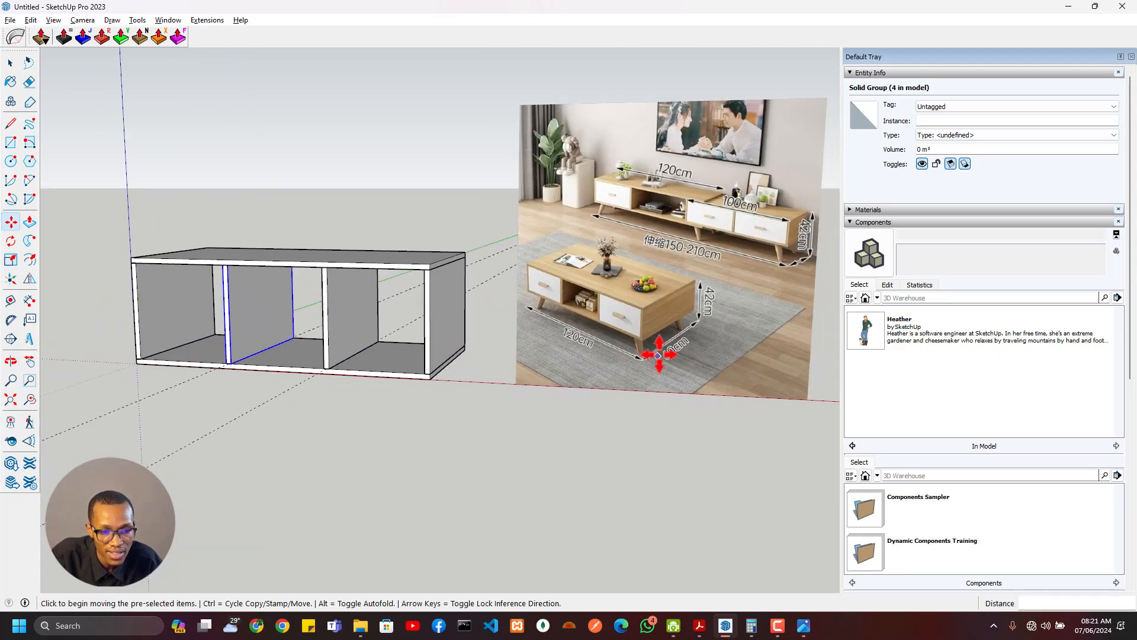
pyautogui.scroll(2, 643, 333)
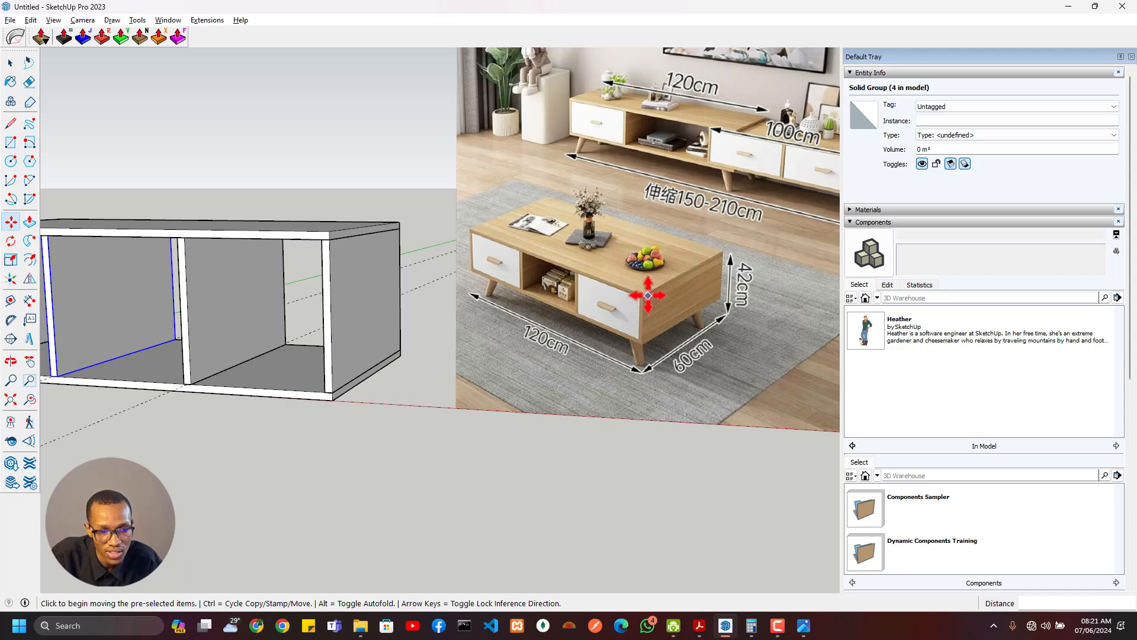
pyautogui.moveTo(311, 338); pyautogui.dragTo(514, 405, button='middle')
pyautogui.press('space')
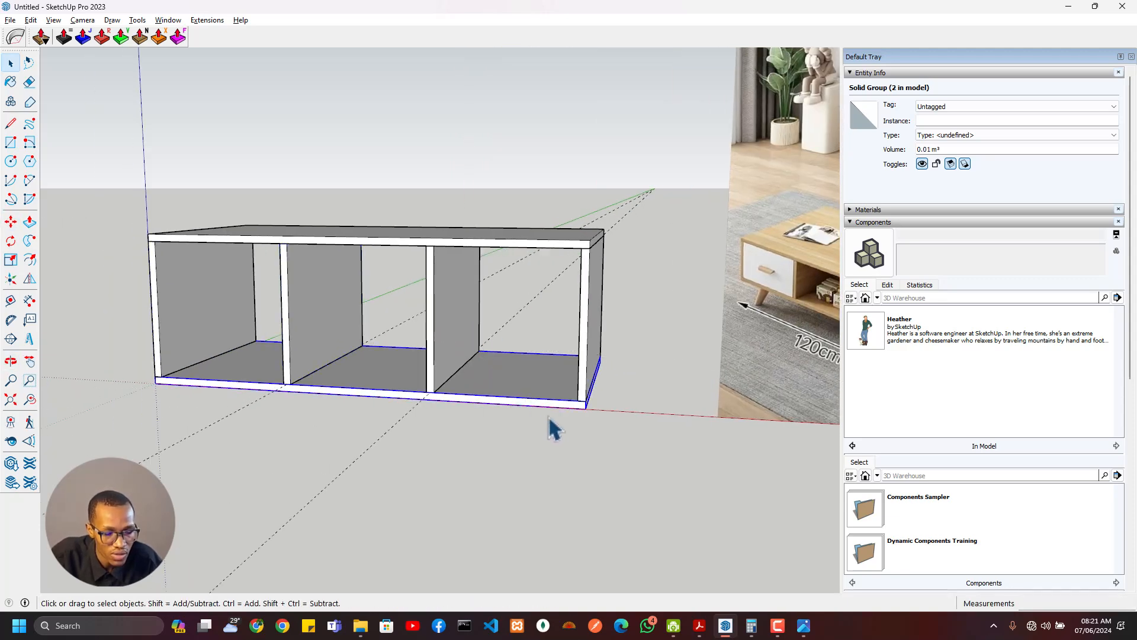
pyautogui.moveTo(493, 362); pyautogui.dragTo(372, 340, button='middle')
pyautogui.press('t')
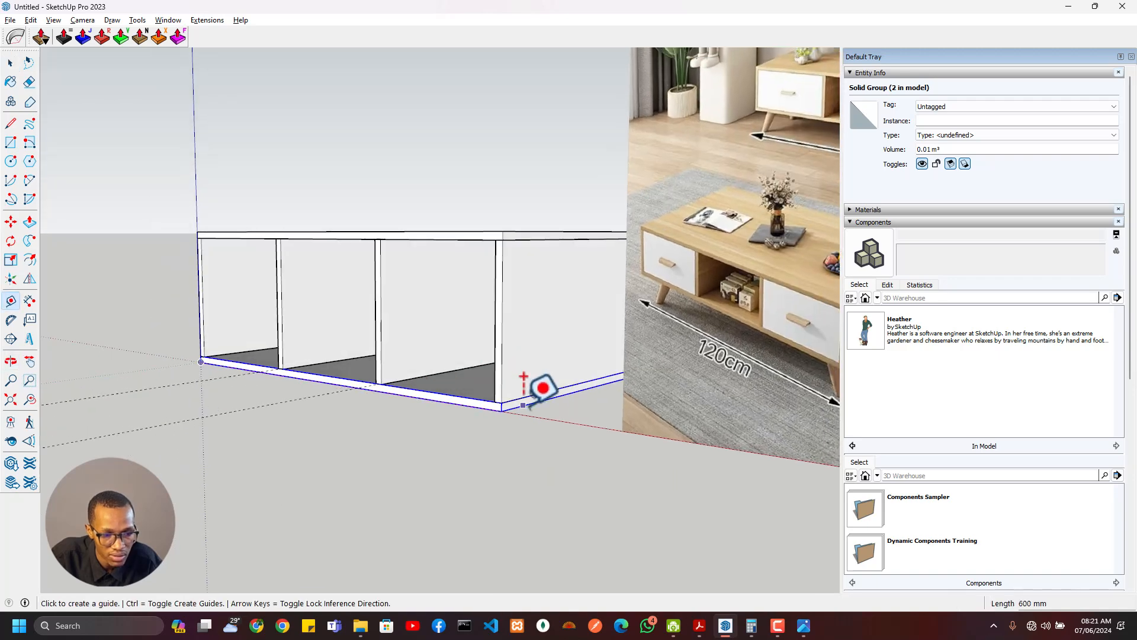
pyautogui.click(523, 406)
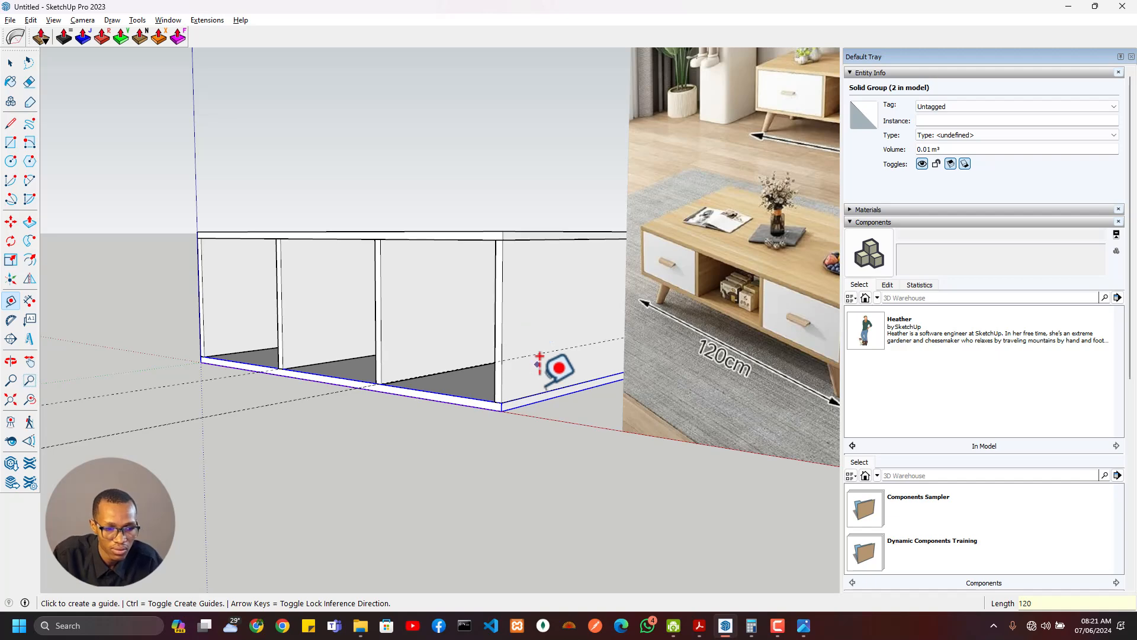
pyautogui.press('Return')
# Move the bottom panel straight up so its lower corner meets the 120 mm guide
pyautogui.moveTo(554, 363); pyautogui.dragTo(604, 395, button='middle')
pyautogui.press('m')
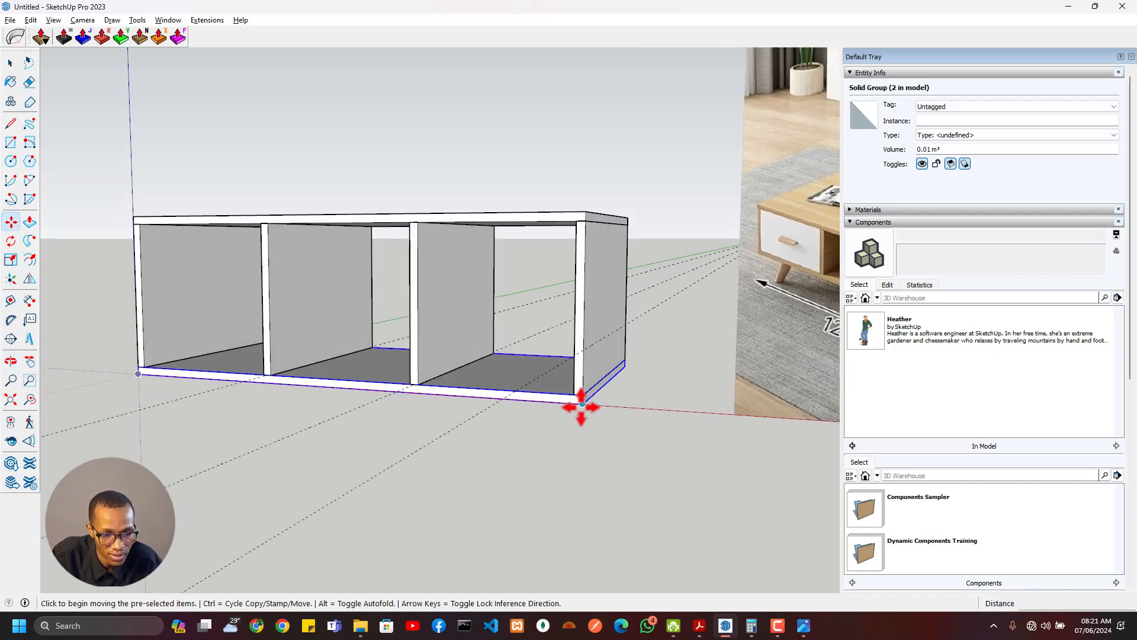
pyautogui.click(582, 401)
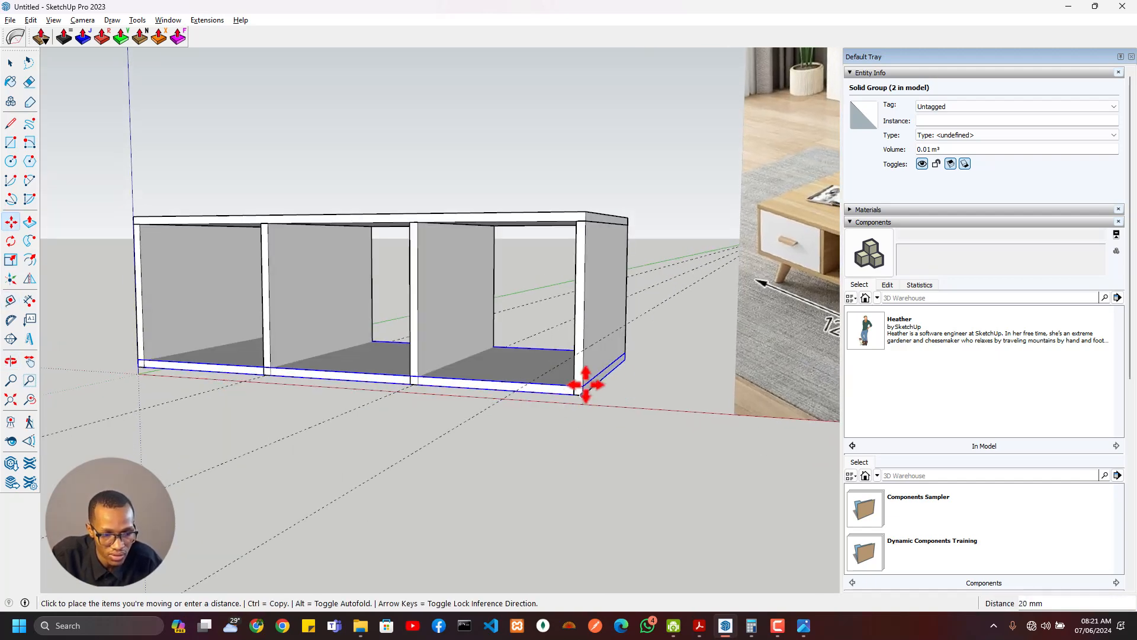
pyautogui.click(585, 349)
pyautogui.moveTo(434, 409); pyautogui.dragTo(401, 355, button='middle')
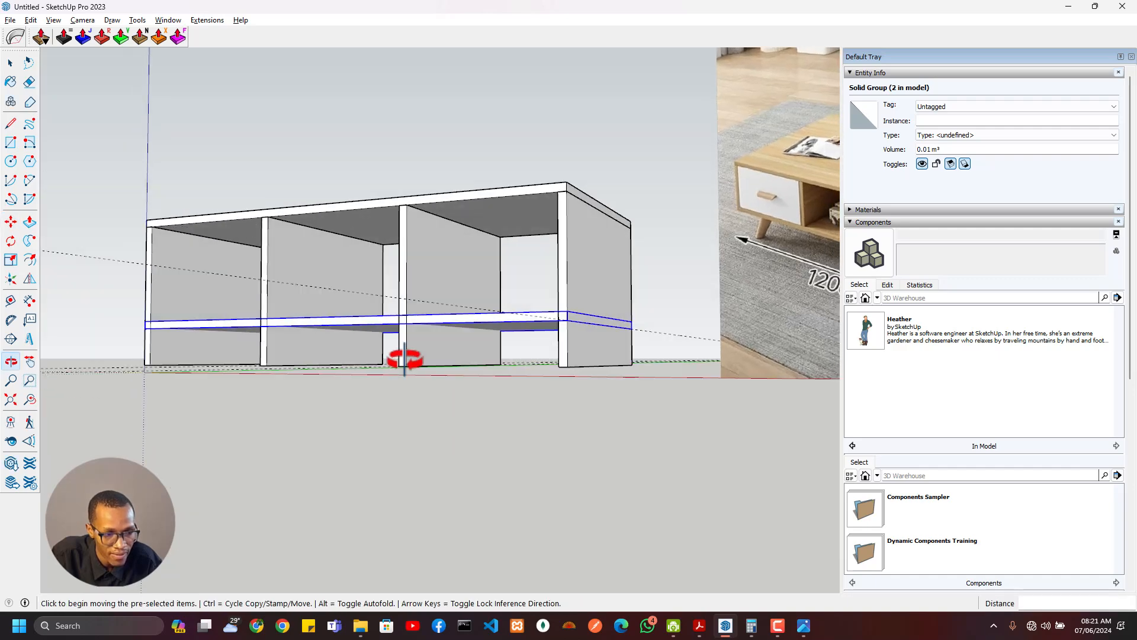
# Scale both side panels and both dividers vertically from below so they end at the raised bottom panel's top face
pyautogui.press('space')
pyautogui.click(474, 355)
pyautogui.keyDown('shift'); pyautogui.click(265, 359); pyautogui.keyUp('shift')
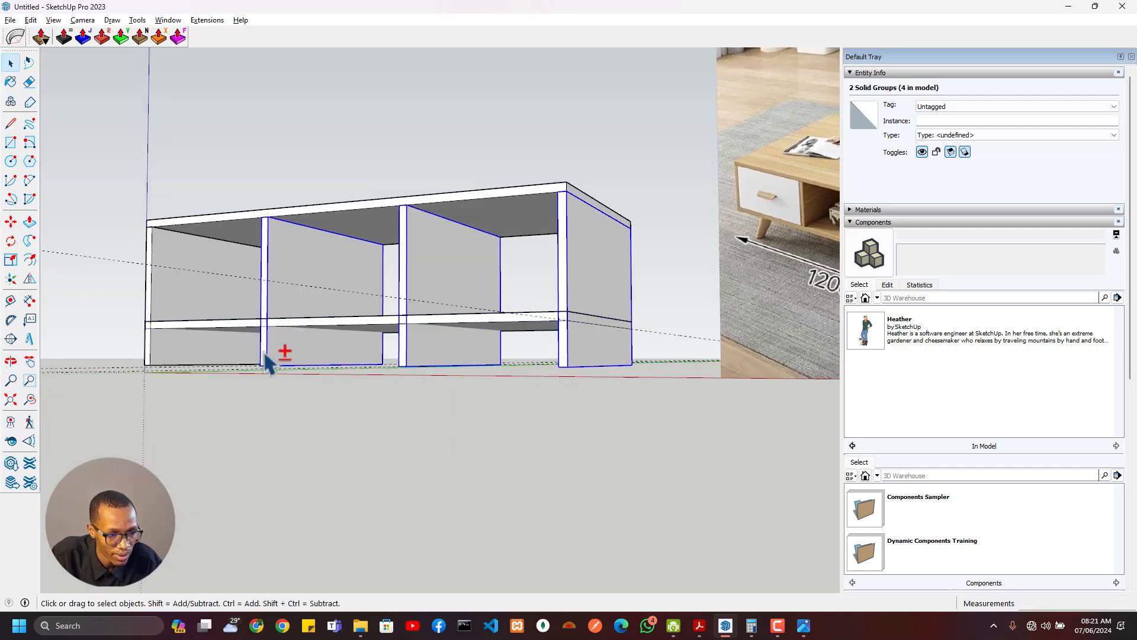
pyautogui.press('s')
pyautogui.moveTo(396, 388)
pyautogui.mouseDown(button='middle')
pyautogui.moveTo(374, 424)
pyautogui.moveTo(400, 385)
pyautogui.mouseUp(button='middle')
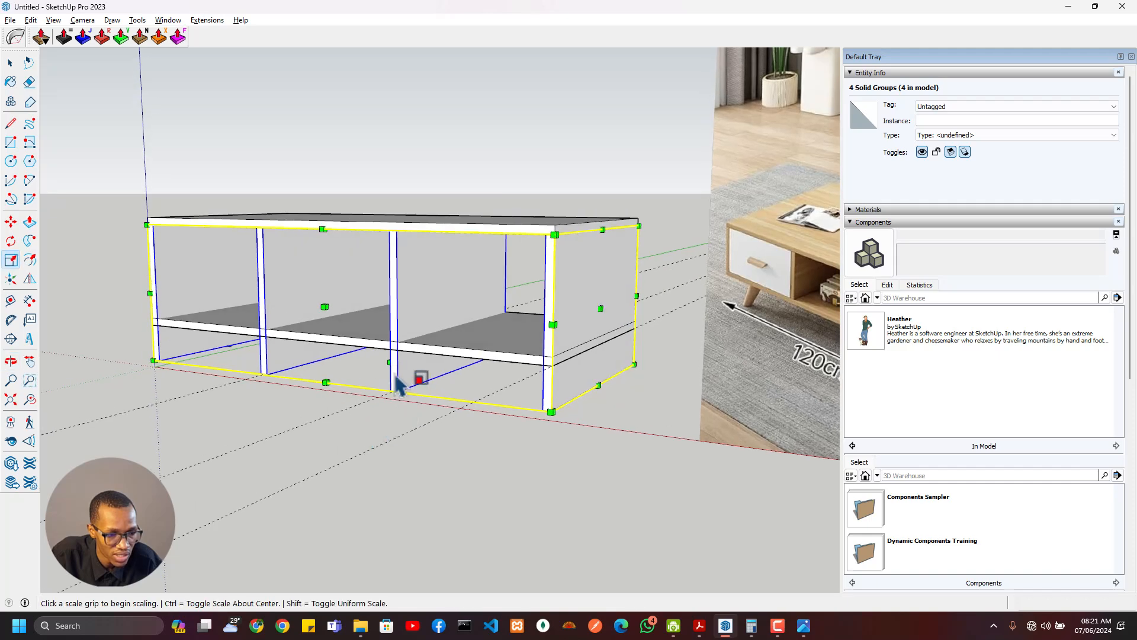
pyautogui.click(391, 362)
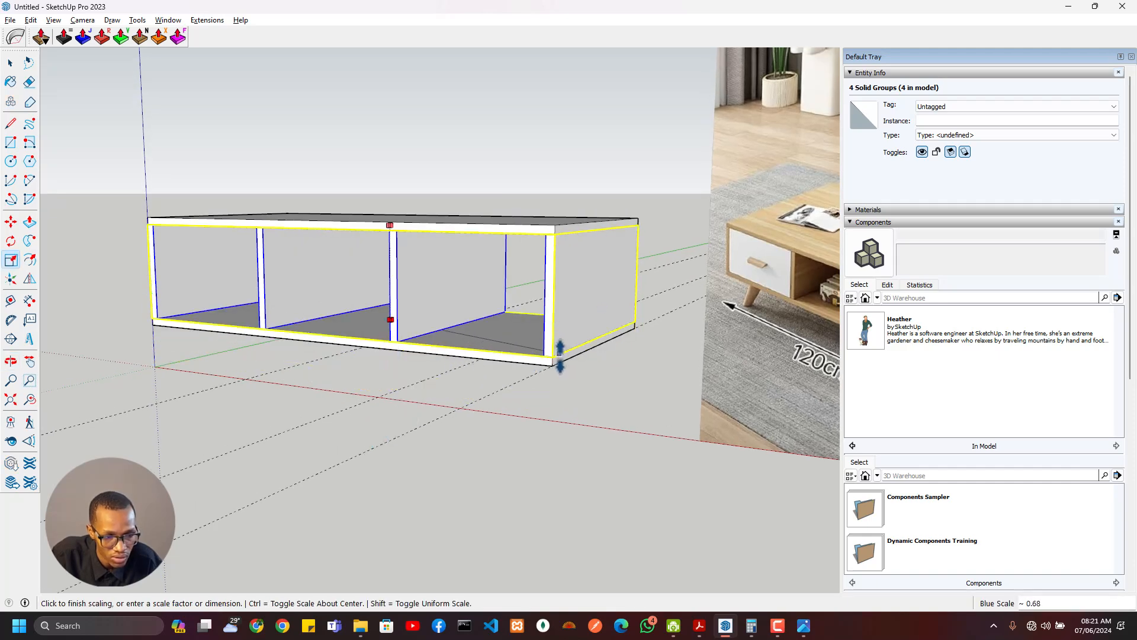
pyautogui.click(555, 357)
pyautogui.press('space')
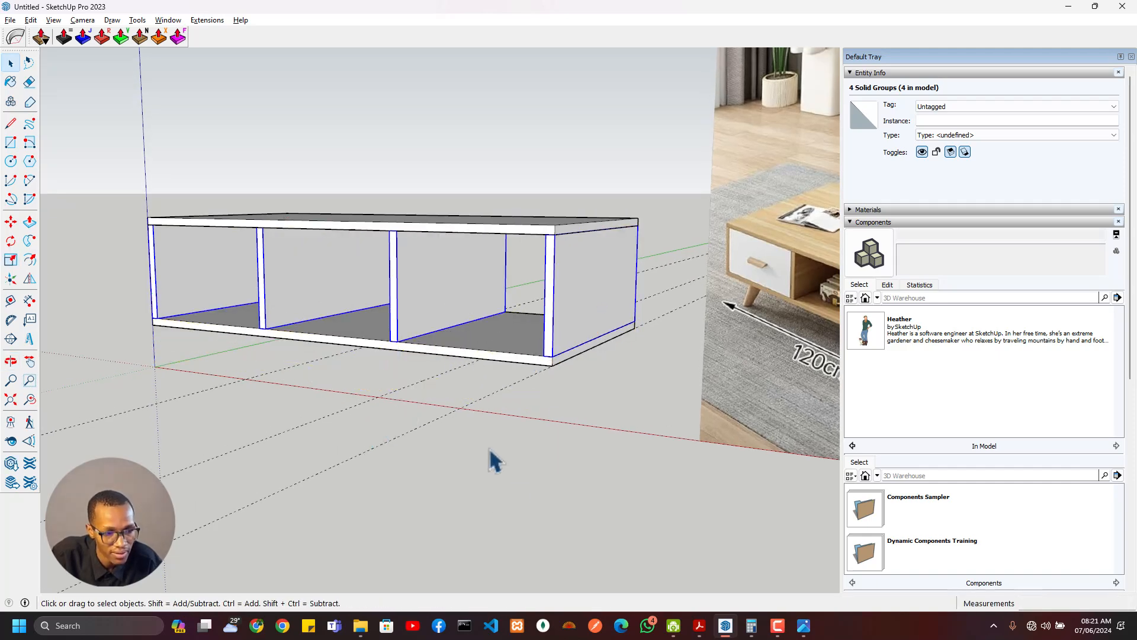
pyautogui.click(490, 451)
# Add a lengthwise guide halfway through the carcass's depth, at the midpoint of the divider's bottom edge
pyautogui.scroll(-3, 349, 482)
pyautogui.moveTo(348, 483); pyautogui.dragTo(381, 457, button='middle')
pyautogui.moveTo(422, 350); pyautogui.dragTo(373, 350, button='middle')
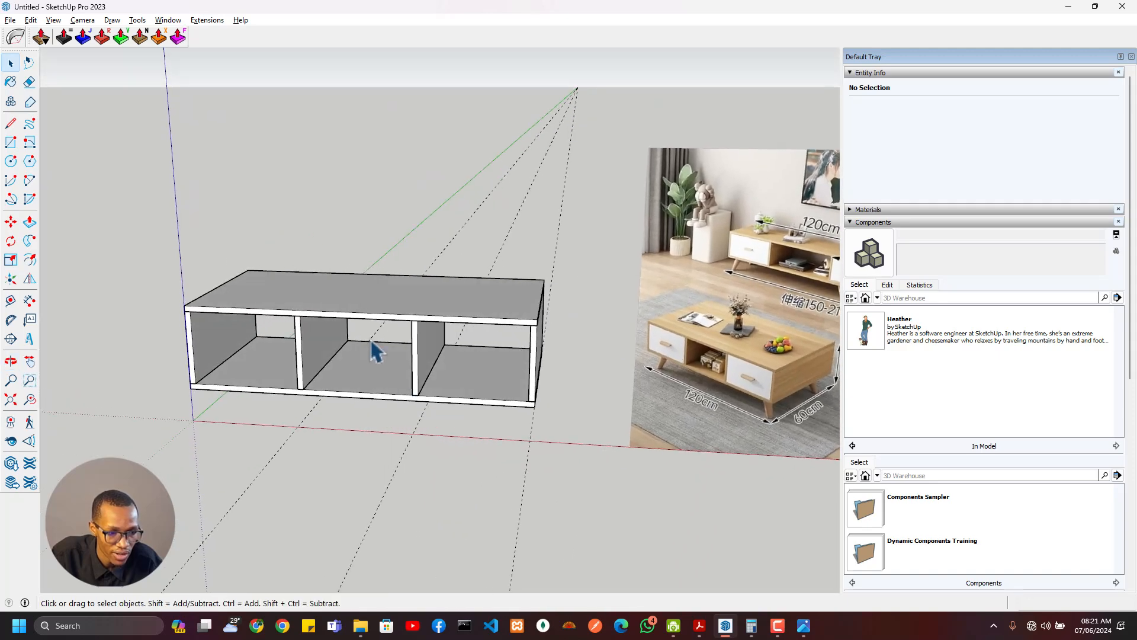
pyautogui.press('t')
pyautogui.scroll(5, 406, 322)
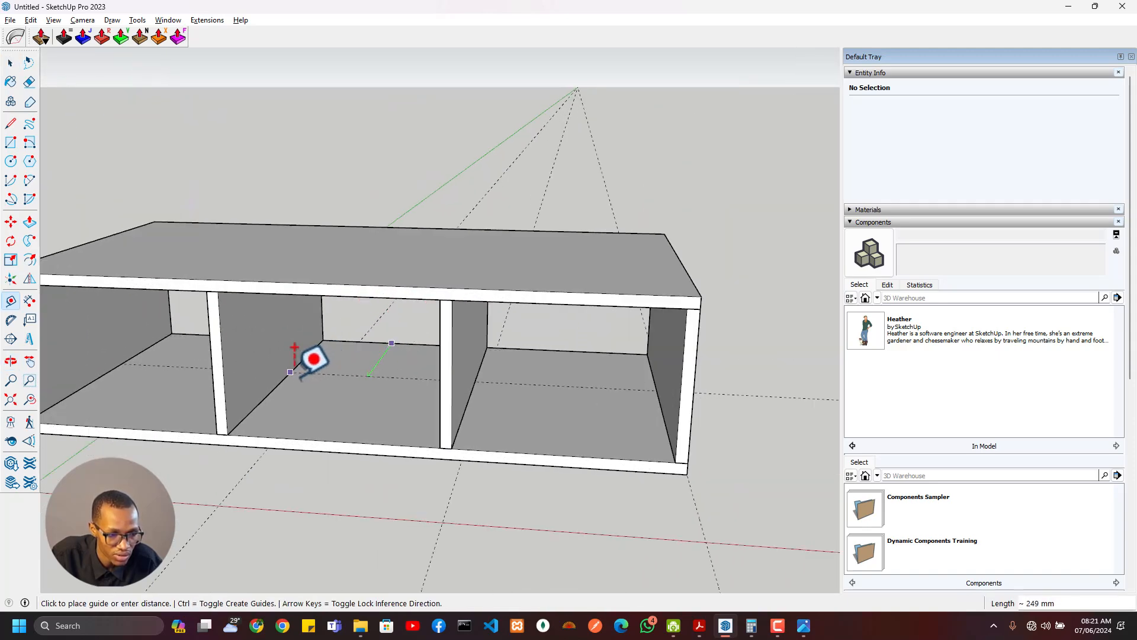
pyautogui.click(283, 381)
pyautogui.scroll(-3, 297, 421)
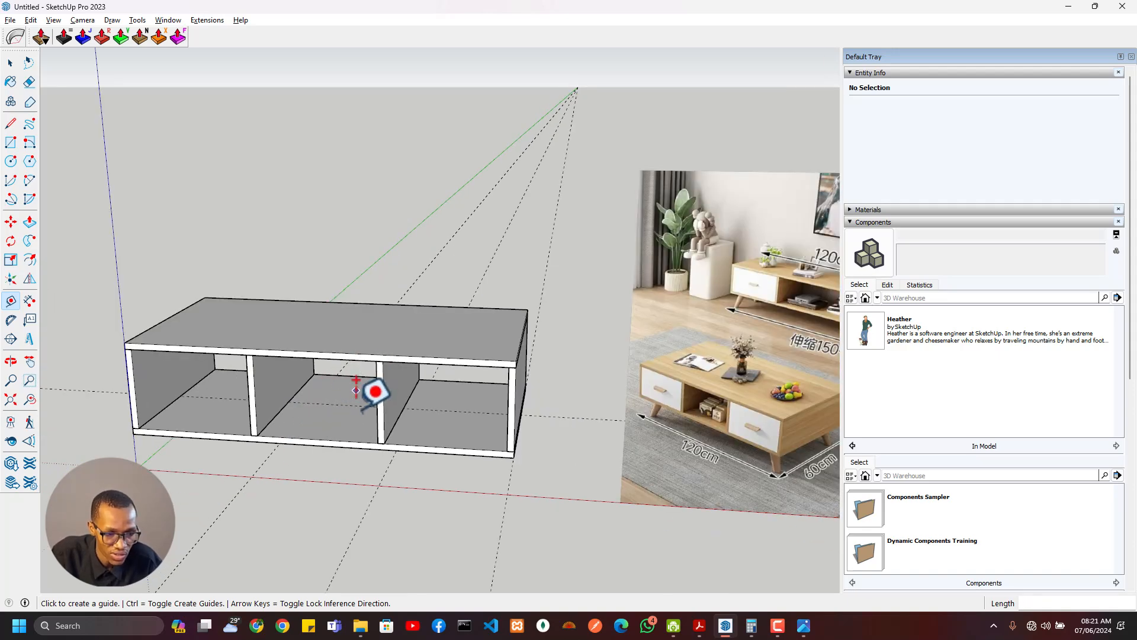
# Select all six carcass panels and make them a component named Cabinet Half
pyautogui.moveTo(356, 390); pyautogui.dragTo(442, 373, button='middle')
pyautogui.scroll(3, 421, 387)
pyautogui.press('space')
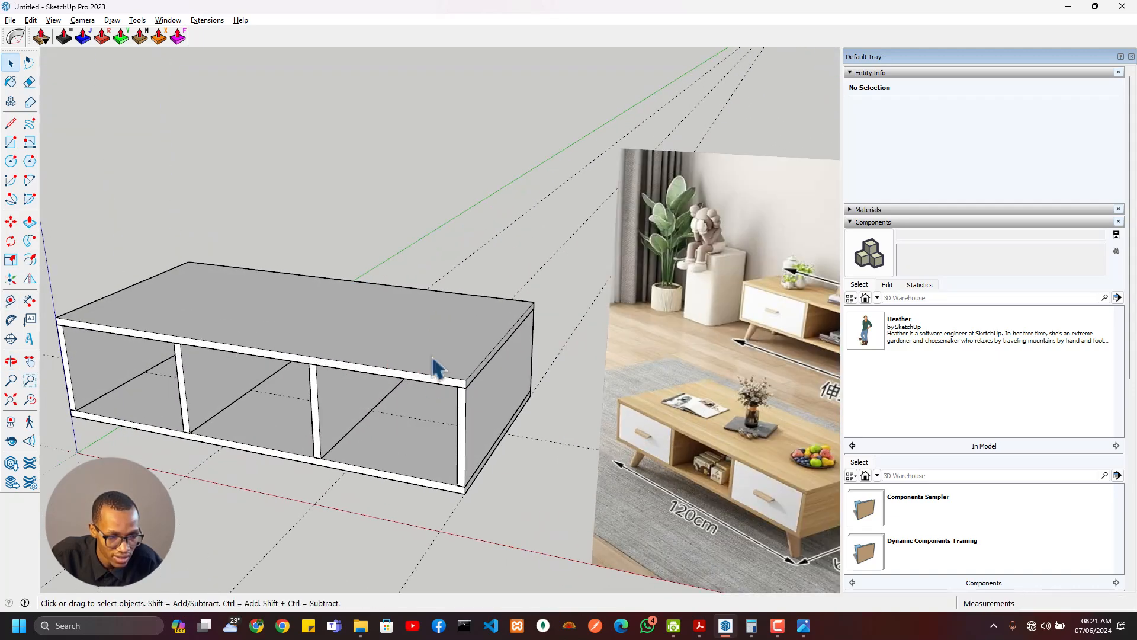
pyautogui.keyDown('shift'); pyautogui.click(371, 411); pyautogui.keyUp('shift')
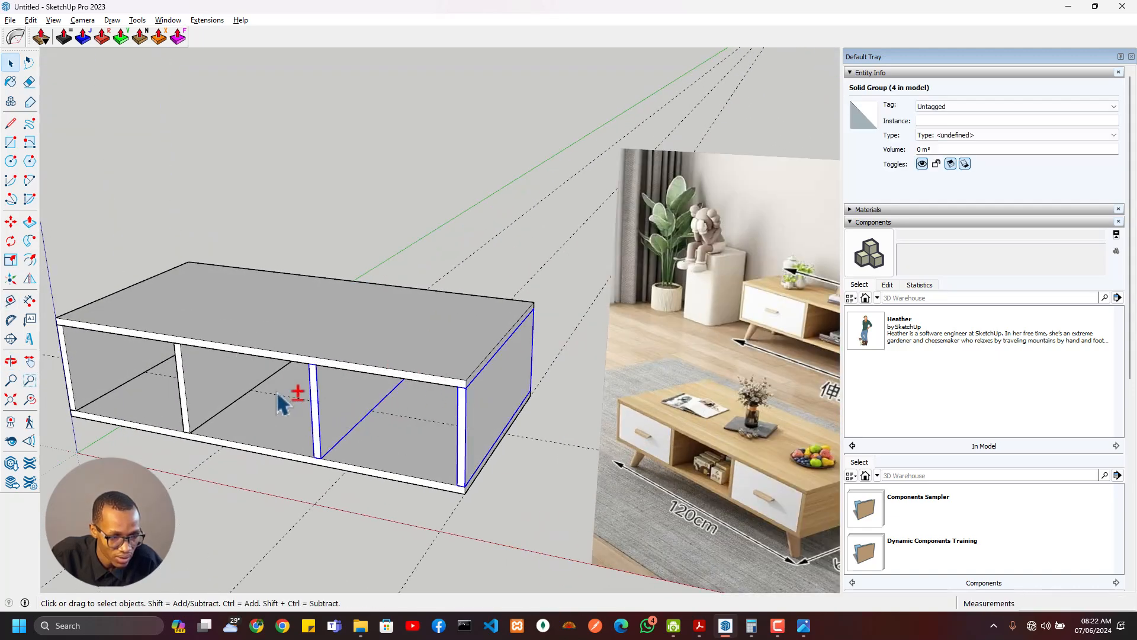
pyautogui.keyDown('shift'); pyautogui.click(237, 414); pyautogui.keyUp('shift')
pyautogui.keyDown('shift'); pyautogui.click(162, 324); pyautogui.keyUp('shift')
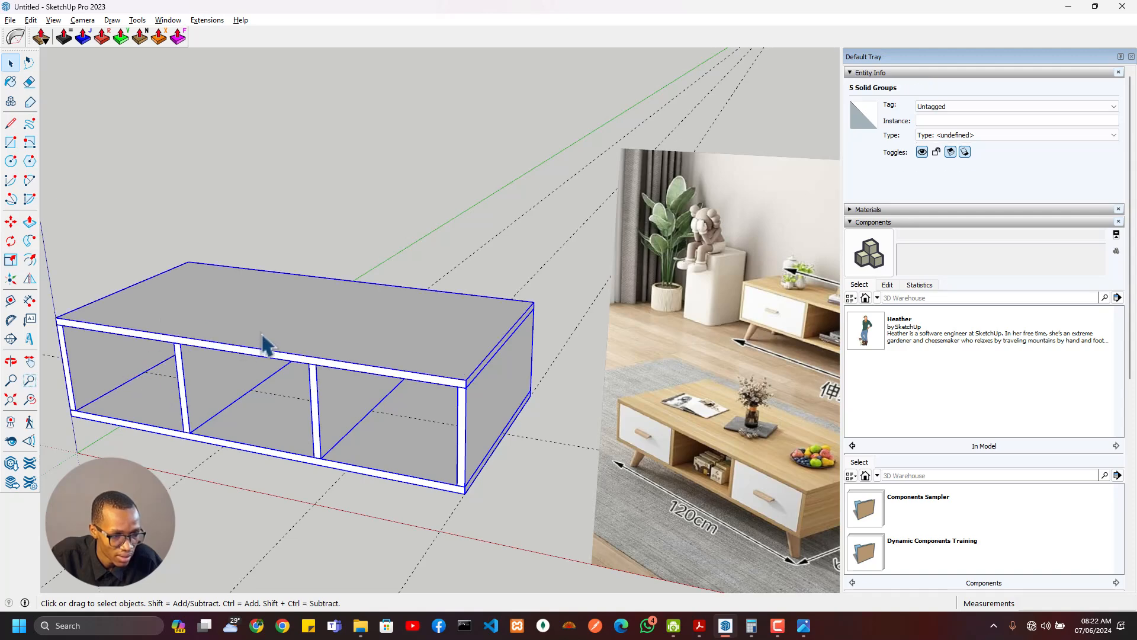
pyautogui.rightClick(261, 343)
pyautogui.click(352, 438)
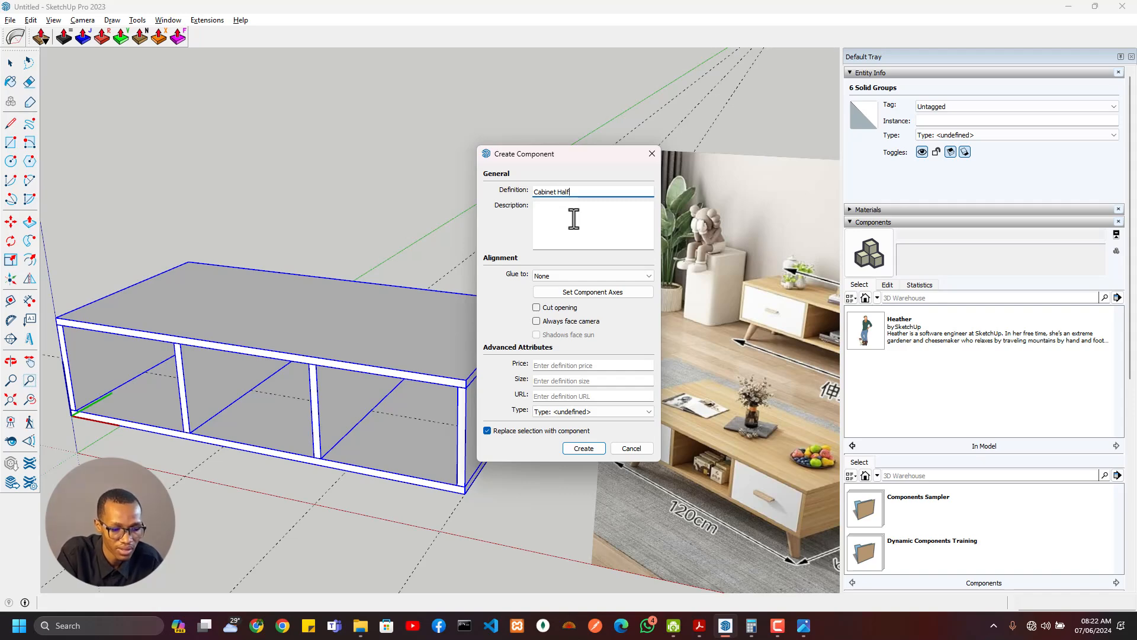
pyautogui.press('Return')
# Open the Cabinet Half component and scale all its panels from the rear along the green axis to half the depth
pyautogui.moveTo(426, 375); pyautogui.dragTo(521, 315, button='middle')
pyautogui.press('s')
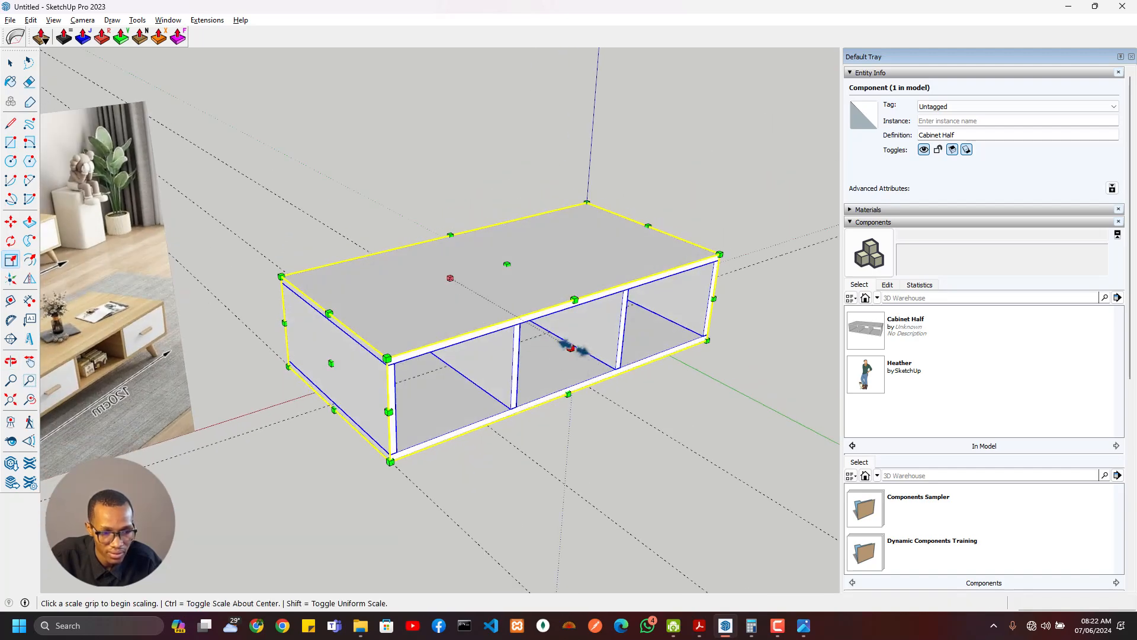
pyautogui.press('space')
pyautogui.doubleClick(504, 305)
pyautogui.moveTo(568, 361); pyautogui.dragTo(578, 389, button='middle')
pyautogui.hotkey('ctrl', 'a')
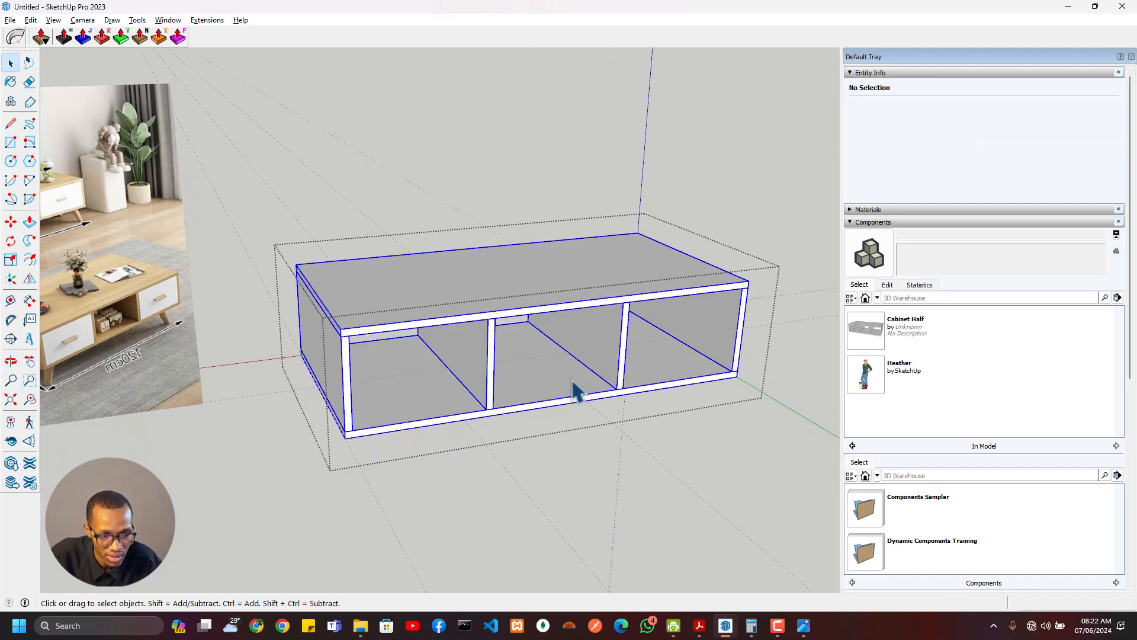
pyautogui.press('s')
pyautogui.click(559, 356)
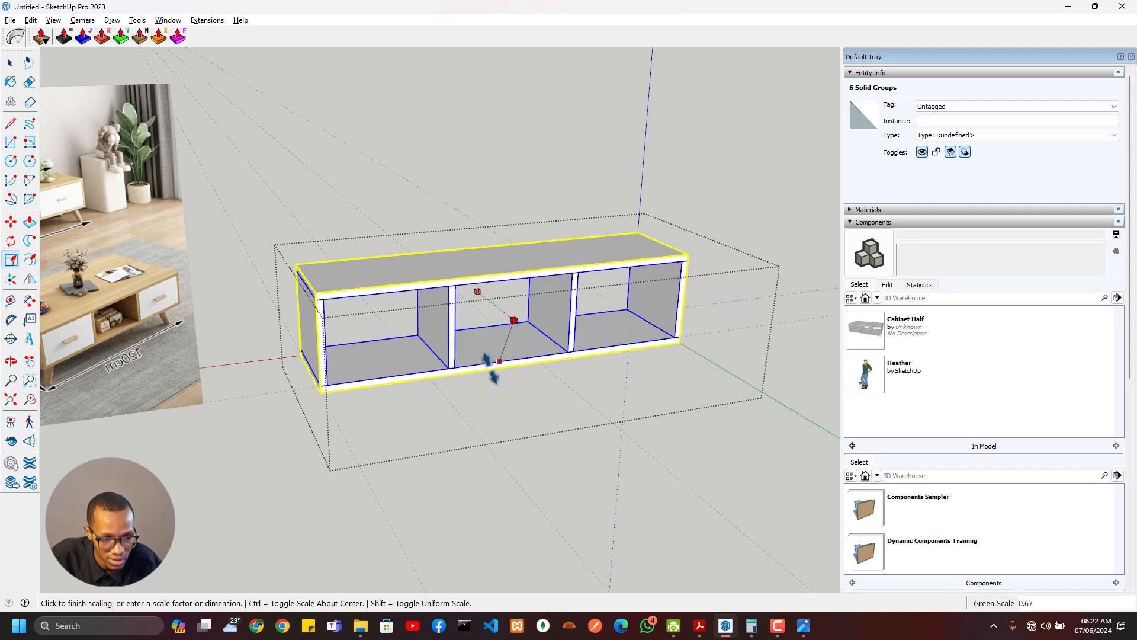
pyautogui.click(491, 363)
pyautogui.moveTo(492, 362); pyautogui.dragTo(406, 408, button='middle')
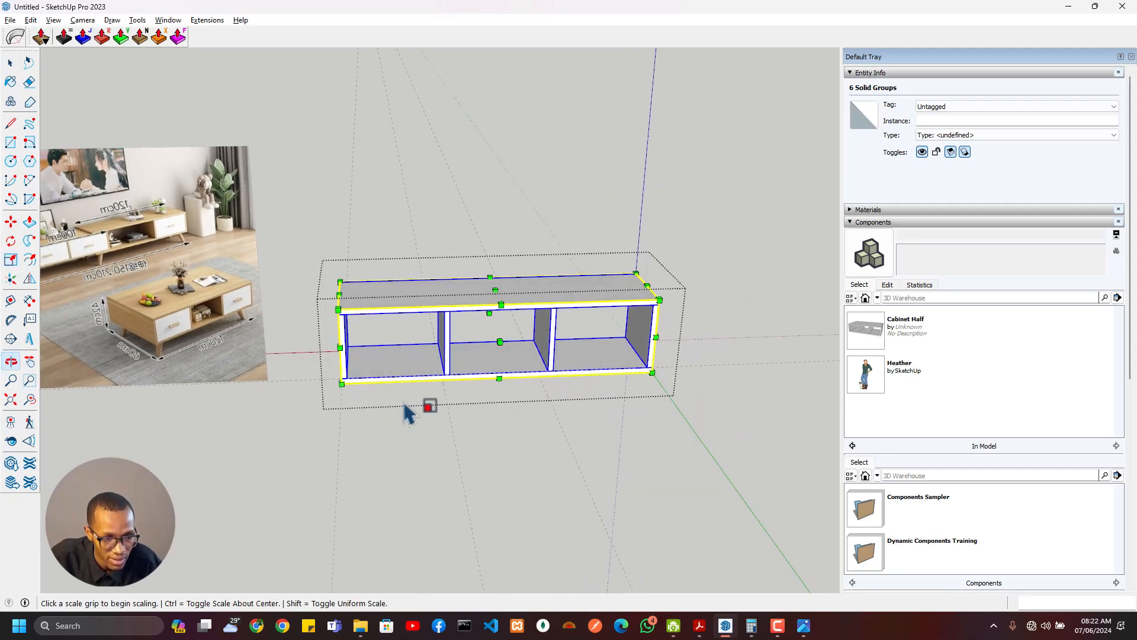
# Close the component and create a flipped copy of Cabinet Half about its rear cut face to restore the full depth
pyautogui.press('space')
pyautogui.click(447, 308)
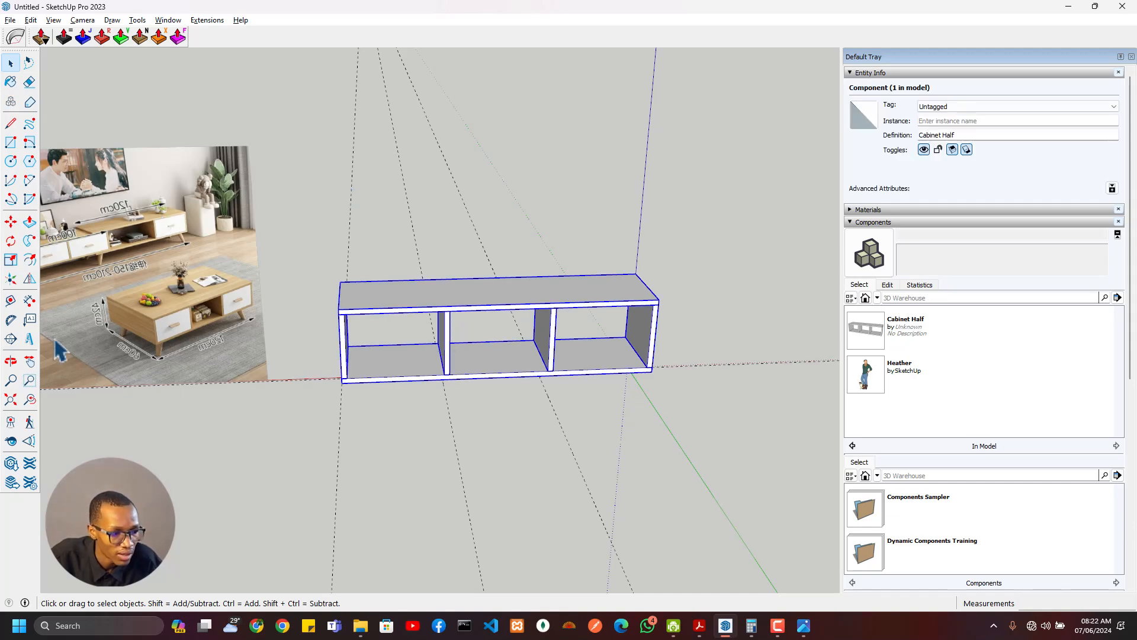
pyautogui.click(29, 279)
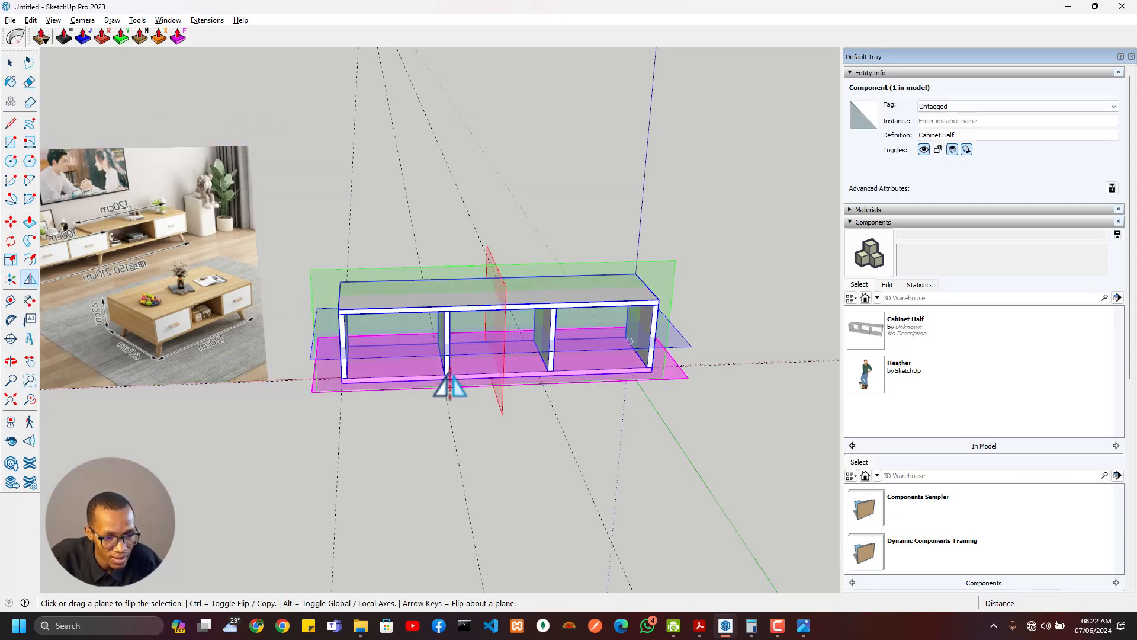
pyautogui.press('ctrl')
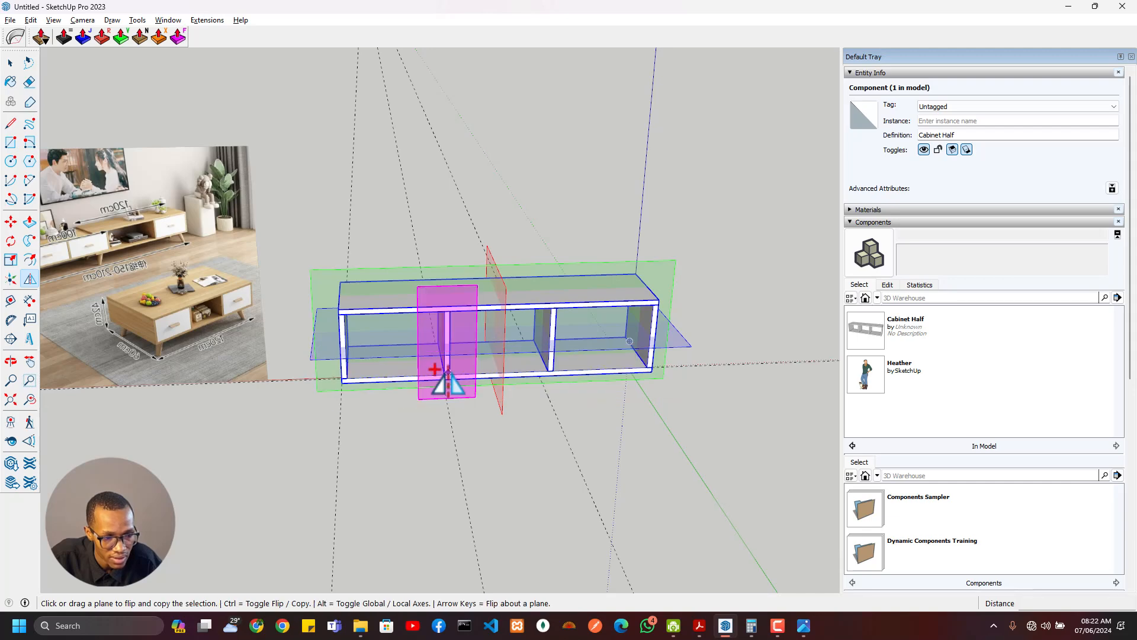
pyautogui.click(446, 379)
# Open the front Cabinet Half component for editing, with nothing selected inside it
pyautogui.moveTo(304, 356); pyautogui.dragTo(670, 303, button='middle')
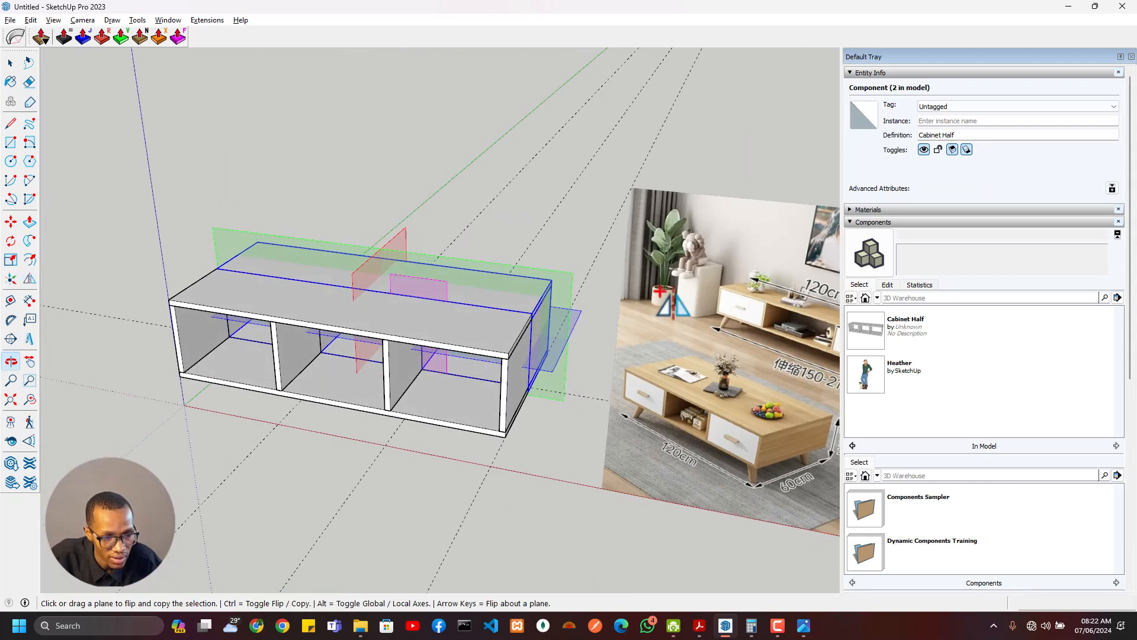
pyautogui.scroll(2, 459, 345)
pyautogui.scroll(4, 304, 373)
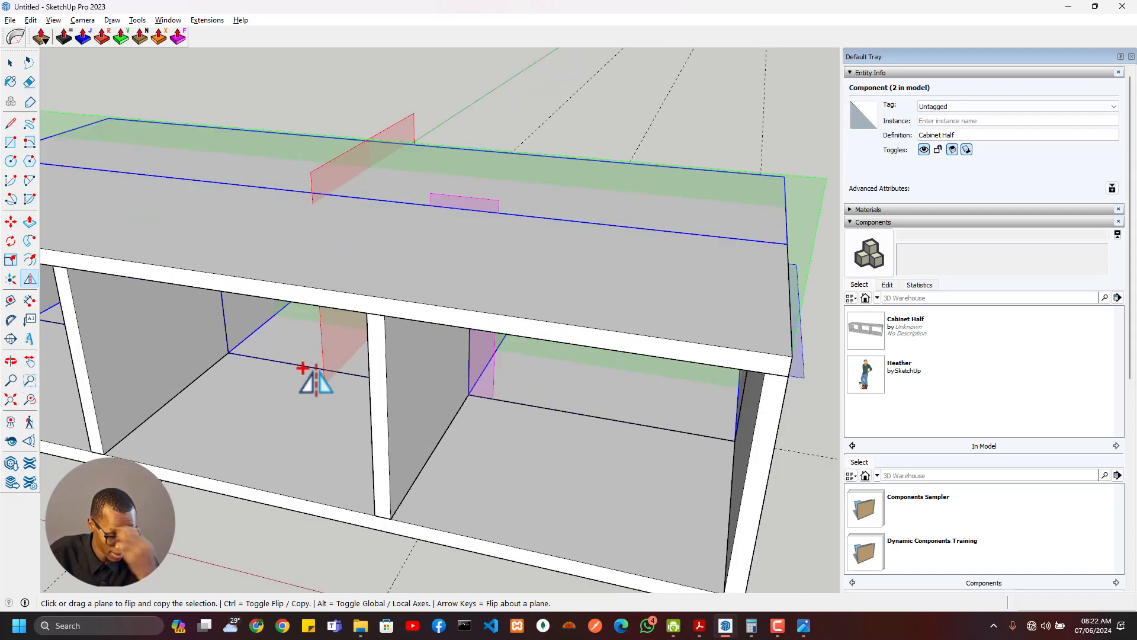
pyautogui.moveTo(308, 373); pyautogui.dragTo(308, 328, button='middle')
pyautogui.scroll(-3, 300, 387)
pyautogui.scroll(4, 493, 302)
pyautogui.press('space')
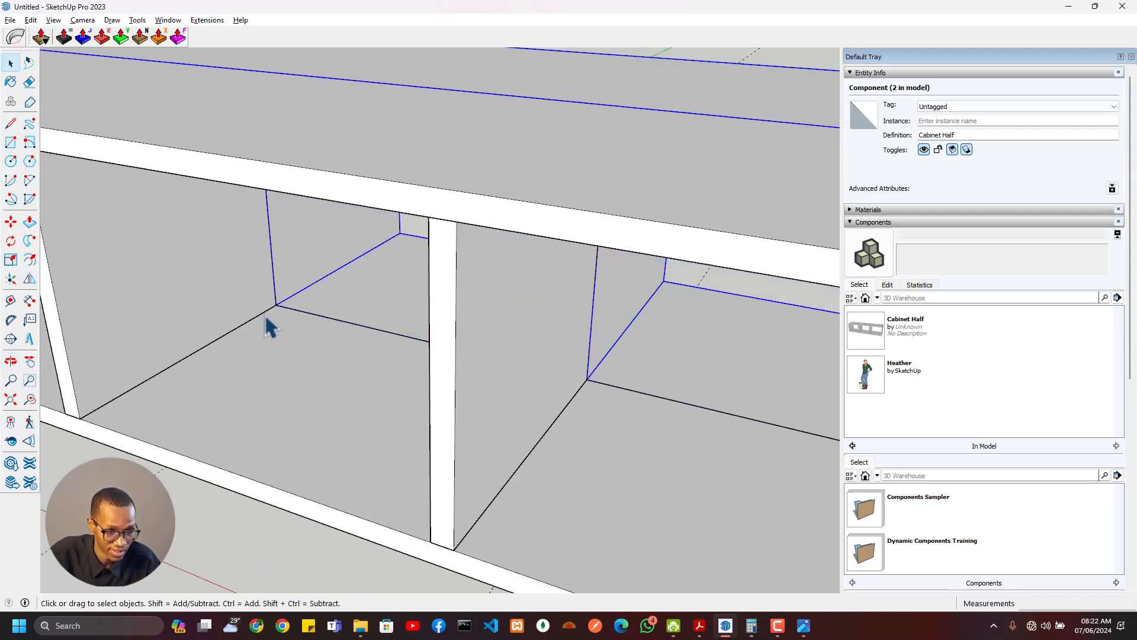
pyautogui.doubleClick(269, 317)
pyautogui.click(274, 317)
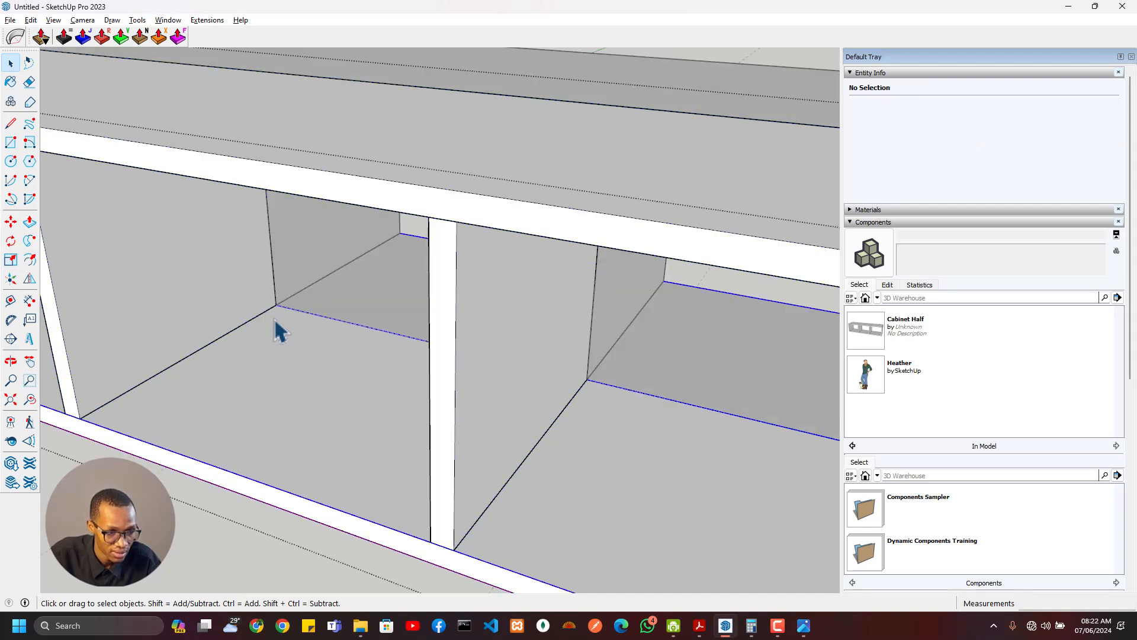
pyautogui.doubleClick(275, 320)
pyautogui.click(275, 326)
pyautogui.press('Escape')
# Draw a narrow rectangle on the bottom panel along its rear edge, spanning the full width of one compartment
pyautogui.press('r')
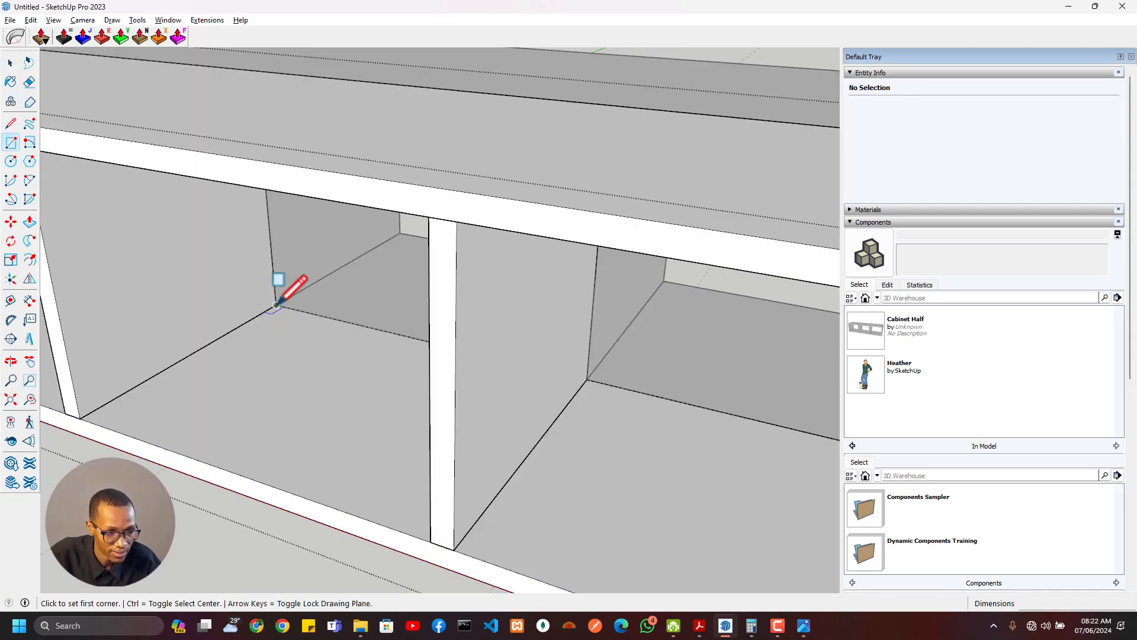
pyautogui.moveTo(276, 305); pyautogui.dragTo(521, 298, button='middle')
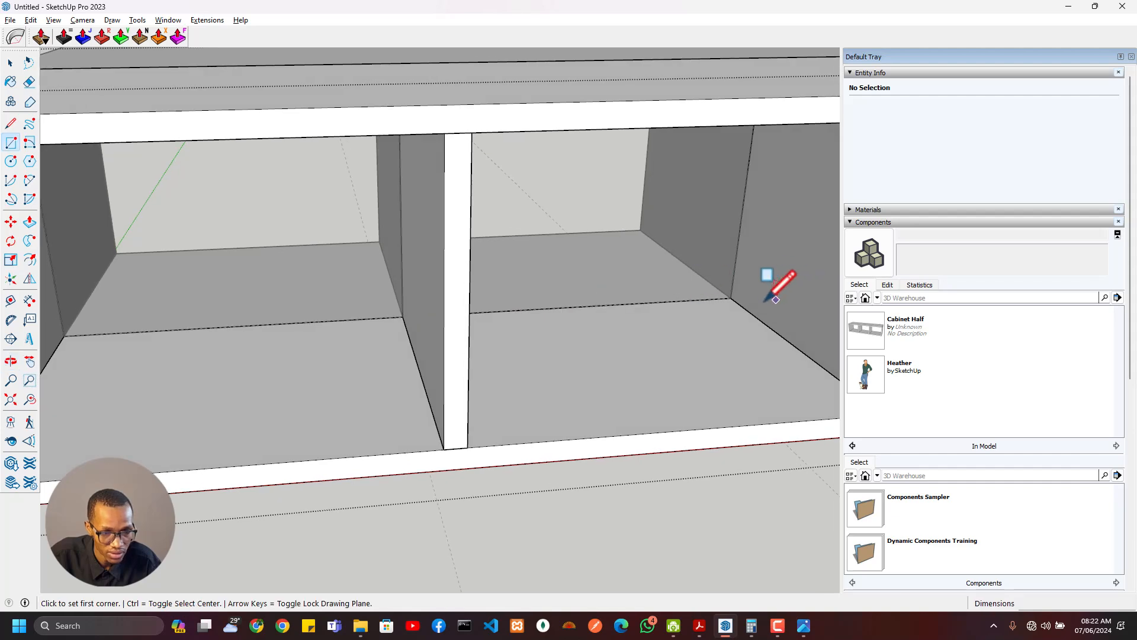
pyautogui.moveTo(730, 298); pyautogui.dragTo(743, 332, button='middle')
pyautogui.click(753, 338)
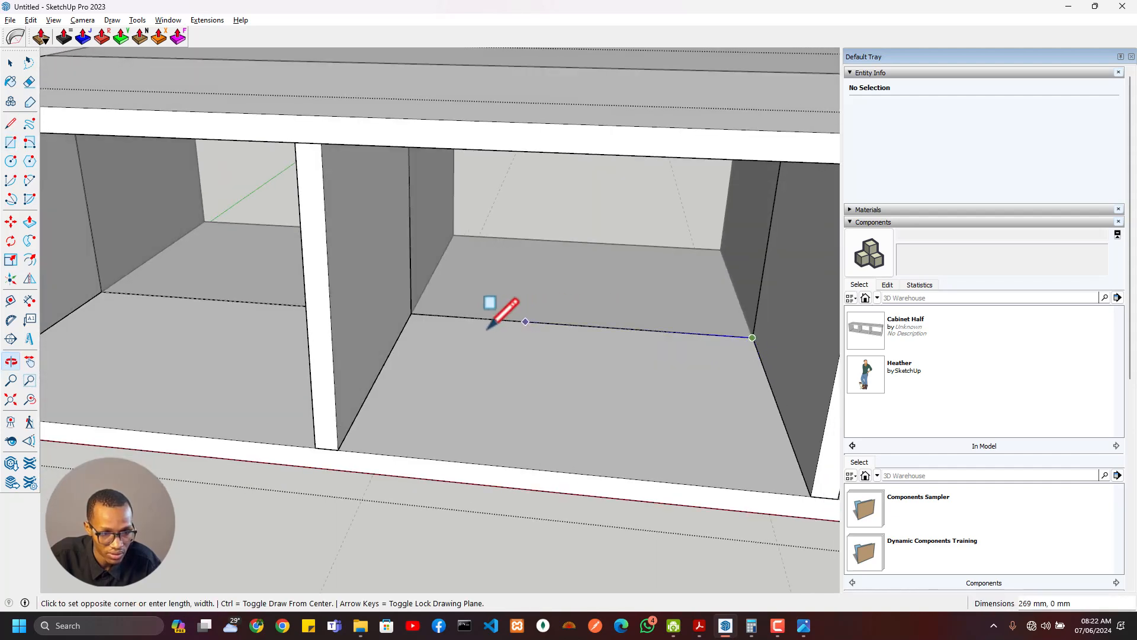
pyautogui.click(401, 332)
# Place a guide line on the middle compartment's floor, 10 mm in front of its rear edge
pyautogui.press('l')
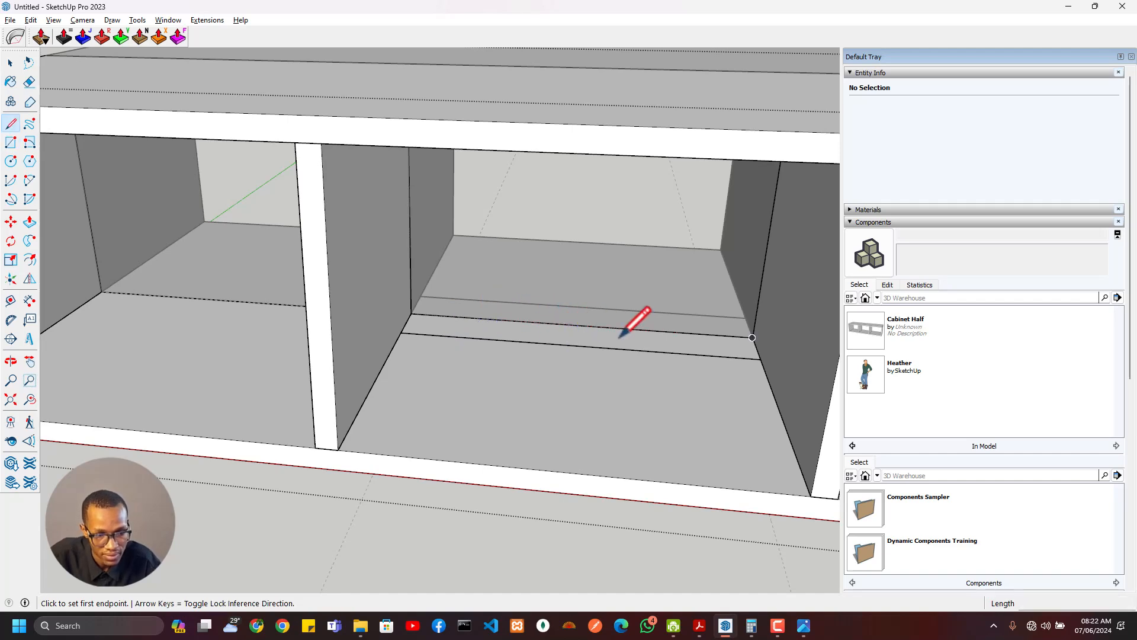
pyautogui.press('t')
pyautogui.click(626, 329)
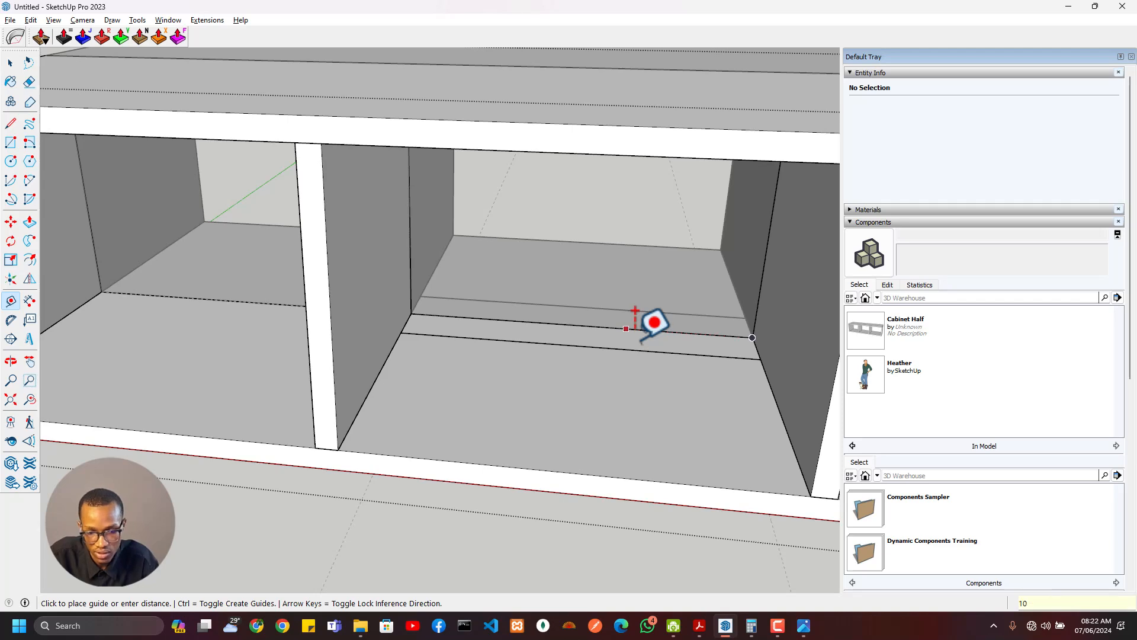
pyautogui.press('Return')
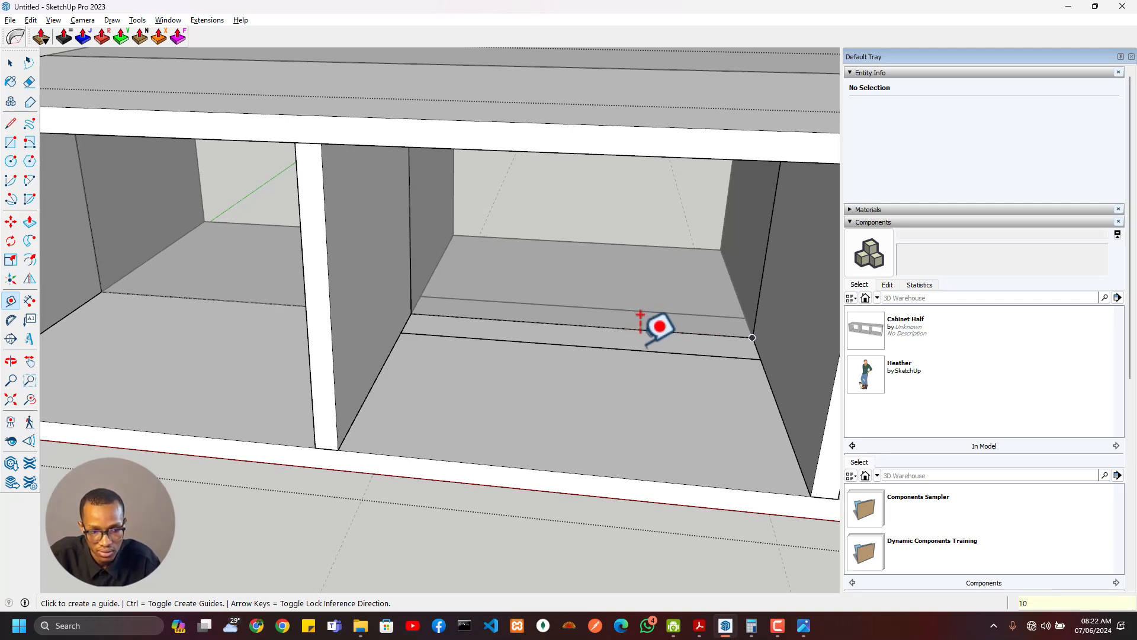
pyautogui.press('ctrl')
pyautogui.scroll(4, 728, 345)
pyautogui.moveTo(720, 347); pyautogui.dragTo(695, 379, button='middle')
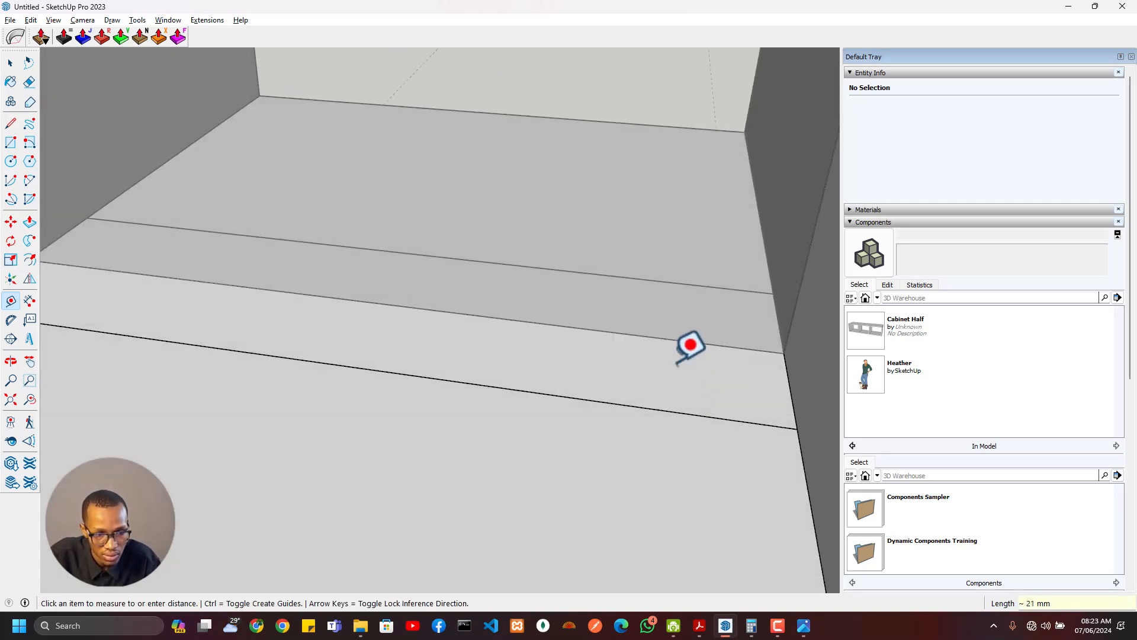
pyautogui.click(687, 341)
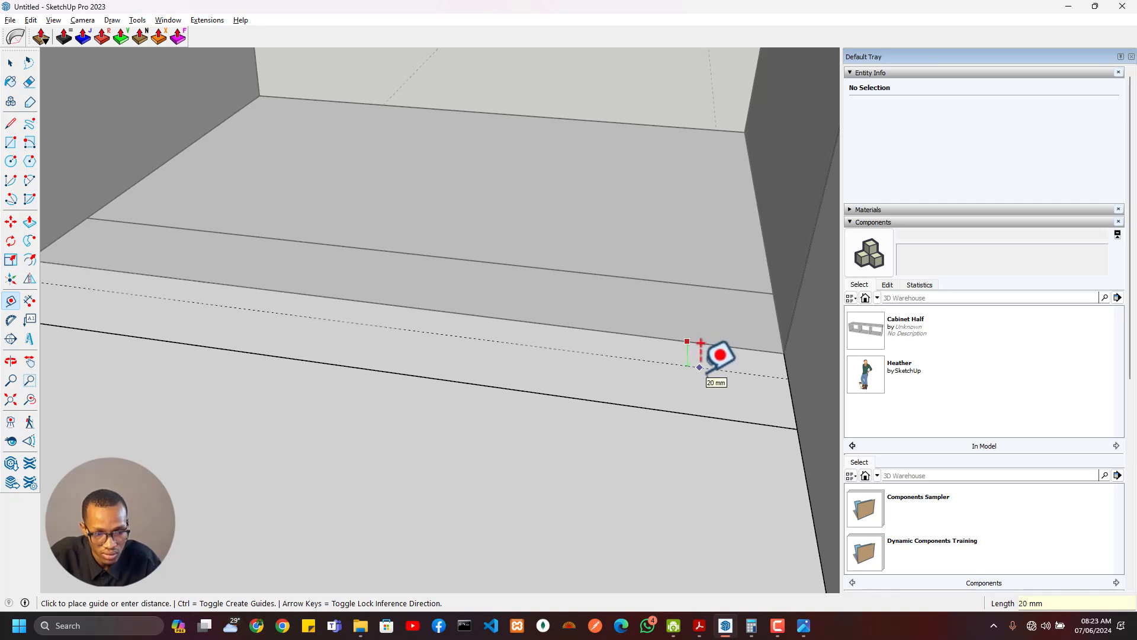
pyautogui.press('Return')
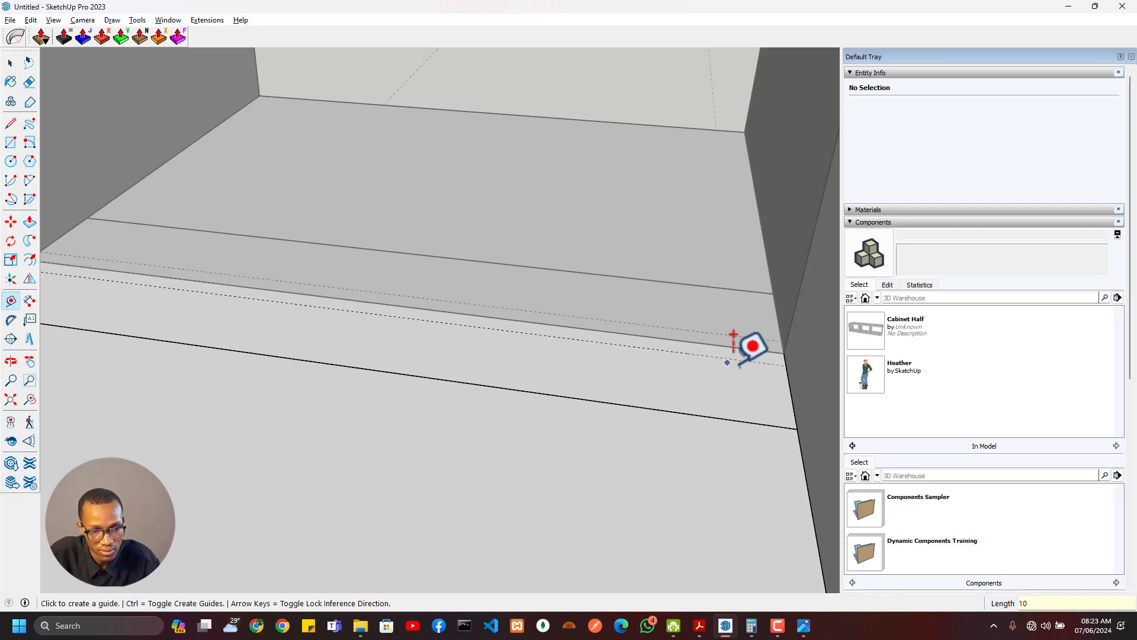
# Draw a 380 mm line along the guide across the full width of the middle compartment's floor
pyautogui.press('l')
pyautogui.click(786, 365)
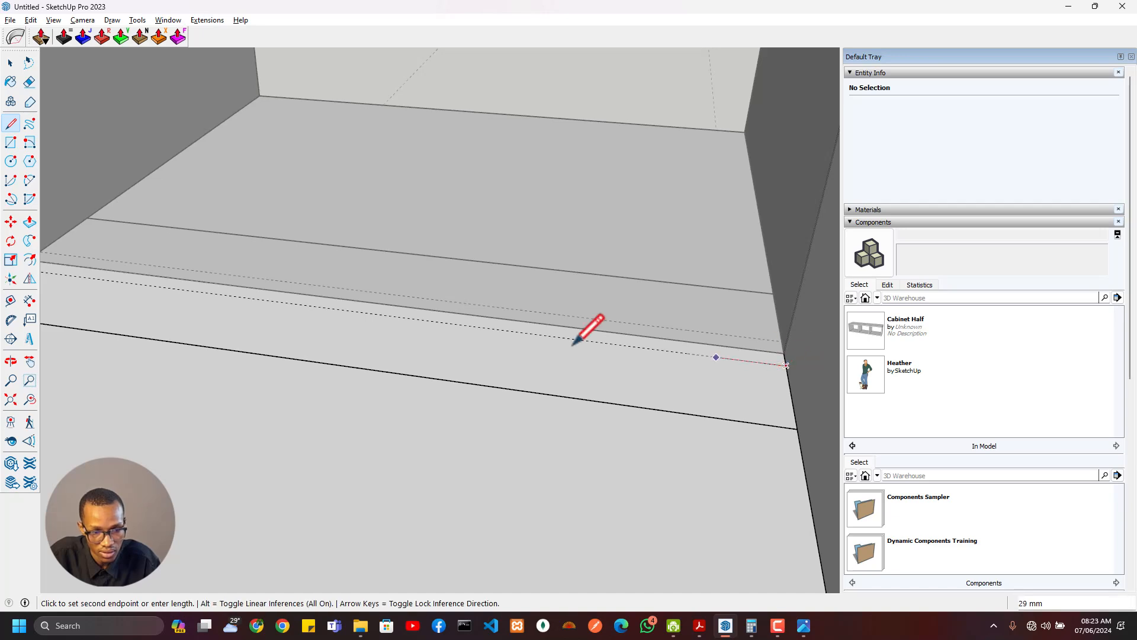
pyautogui.moveTo(577, 335); pyautogui.dragTo(467, 252, button='middle')
pyautogui.click(403, 253)
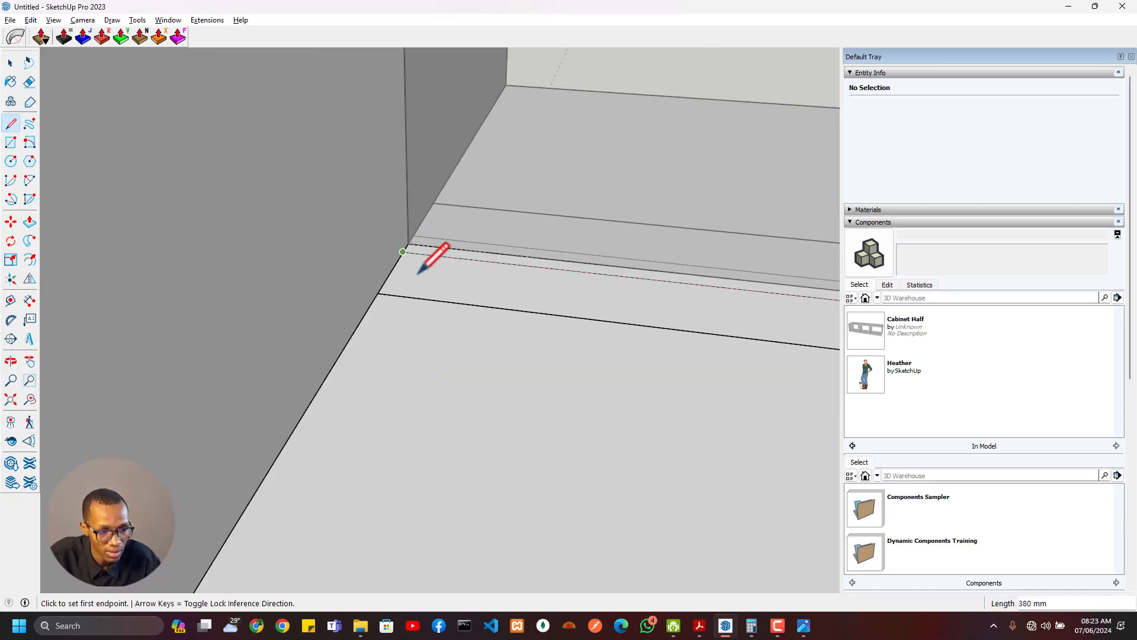
# Delete the surplus front part of the drawn rectangle, keeping only the 10 mm strip along the rear edge
pyautogui.scroll(-3, 422, 304)
pyautogui.press('space')
pyautogui.doubleClick(433, 297)
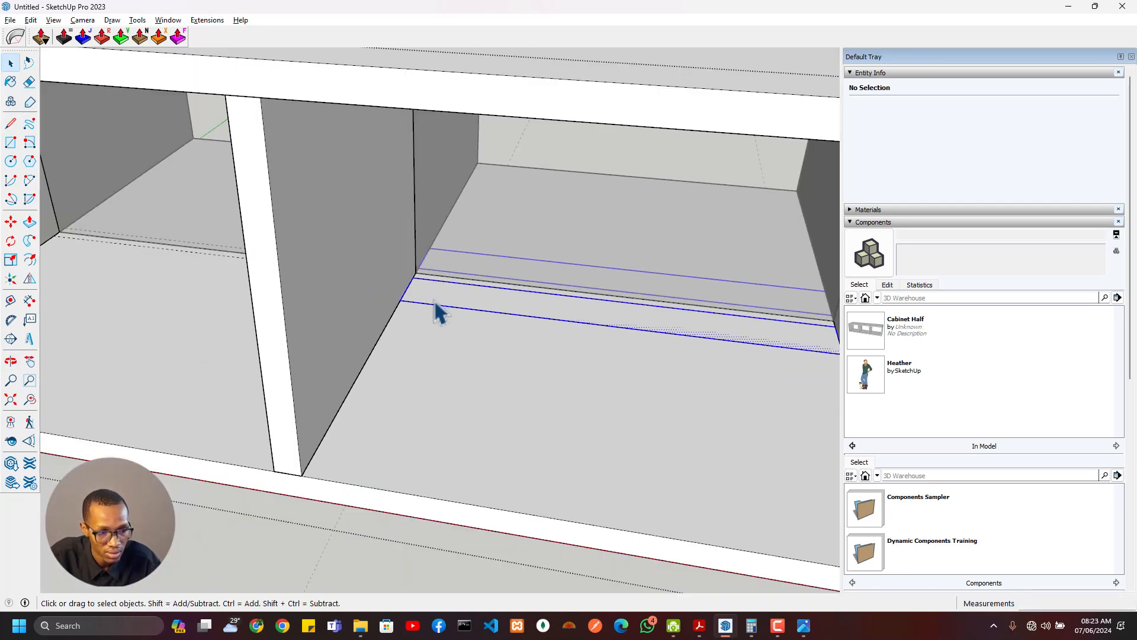
pyautogui.keyDown('shift'); pyautogui.click(450, 287); pyautogui.keyUp('shift')
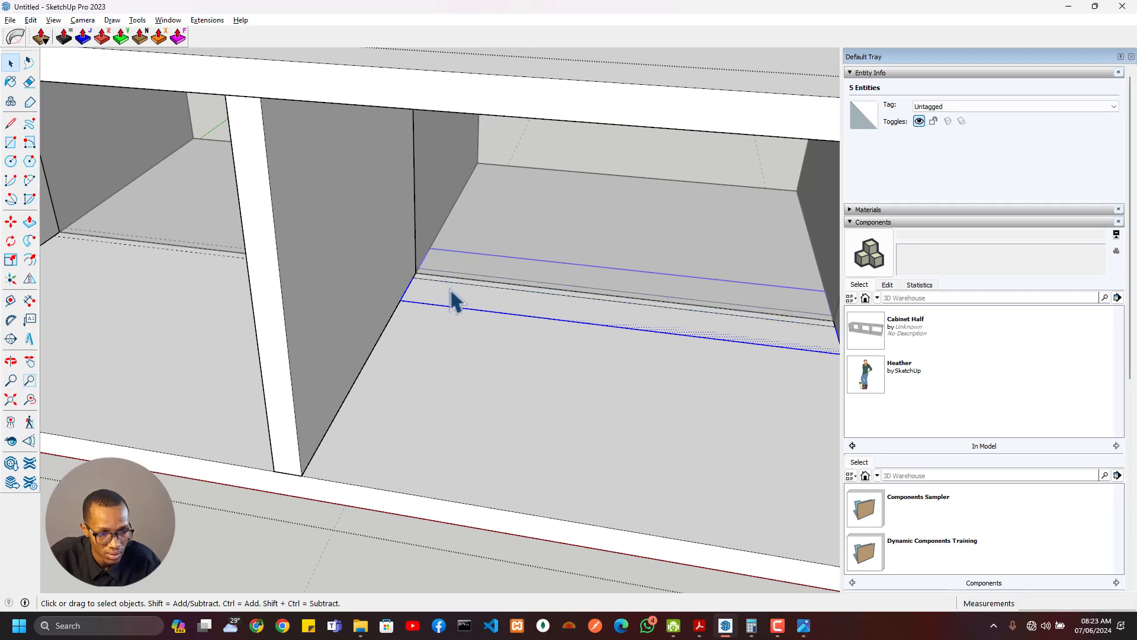
pyautogui.press('Escape')
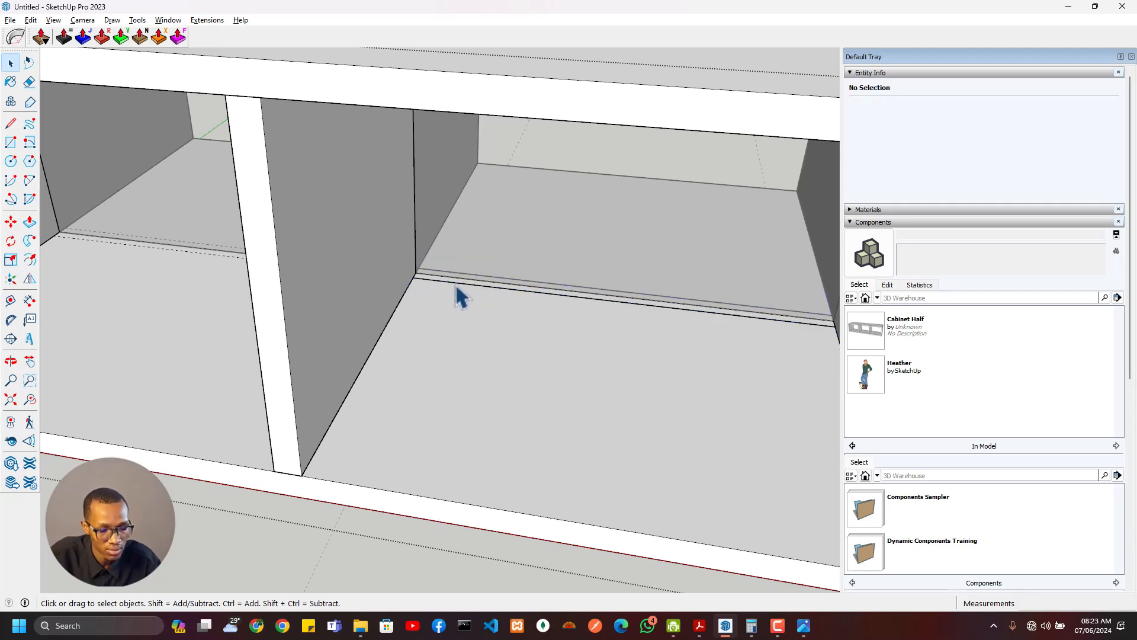
# Extrude the thin rear strip upward to the underside of the top panel to form the compartment's back panel
pyautogui.press('p')
pyautogui.click(453, 281)
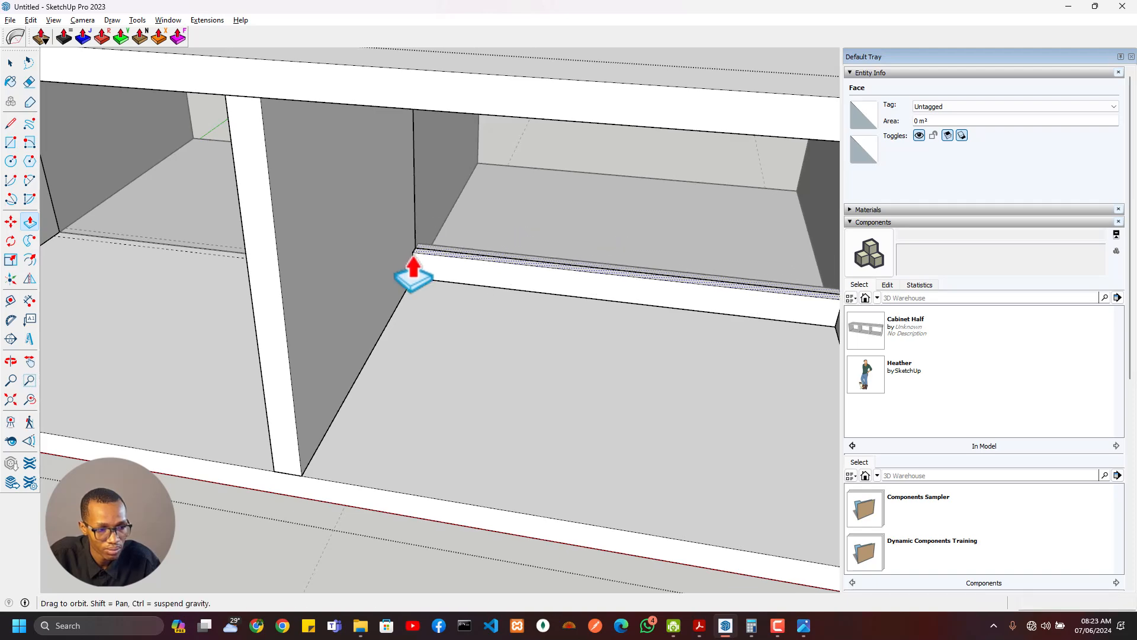
pyautogui.moveTo(414, 254); pyautogui.dragTo(437, 114, button='middle')
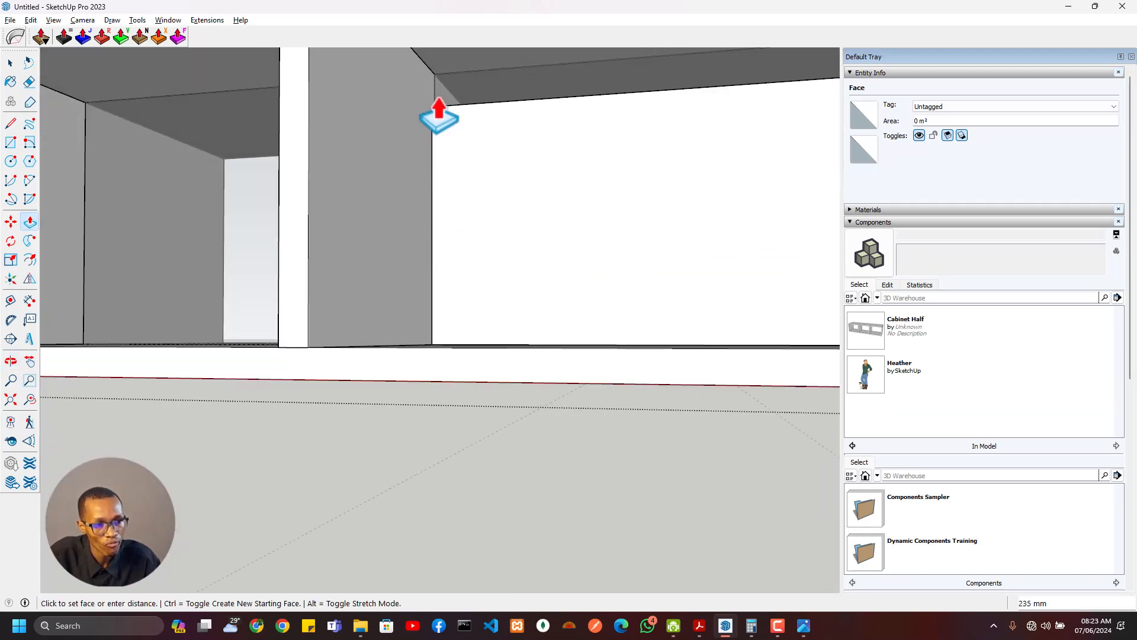
pyautogui.click(436, 83)
# Make the whole back panel of the middle compartment a group
pyautogui.scroll(-3, 499, 205)
pyautogui.moveTo(513, 237); pyautogui.dragTo(544, 299, button='middle')
pyautogui.press('space')
pyautogui.doubleClick(561, 247)
pyautogui.click(562, 247)
pyautogui.rightClick(563, 247)
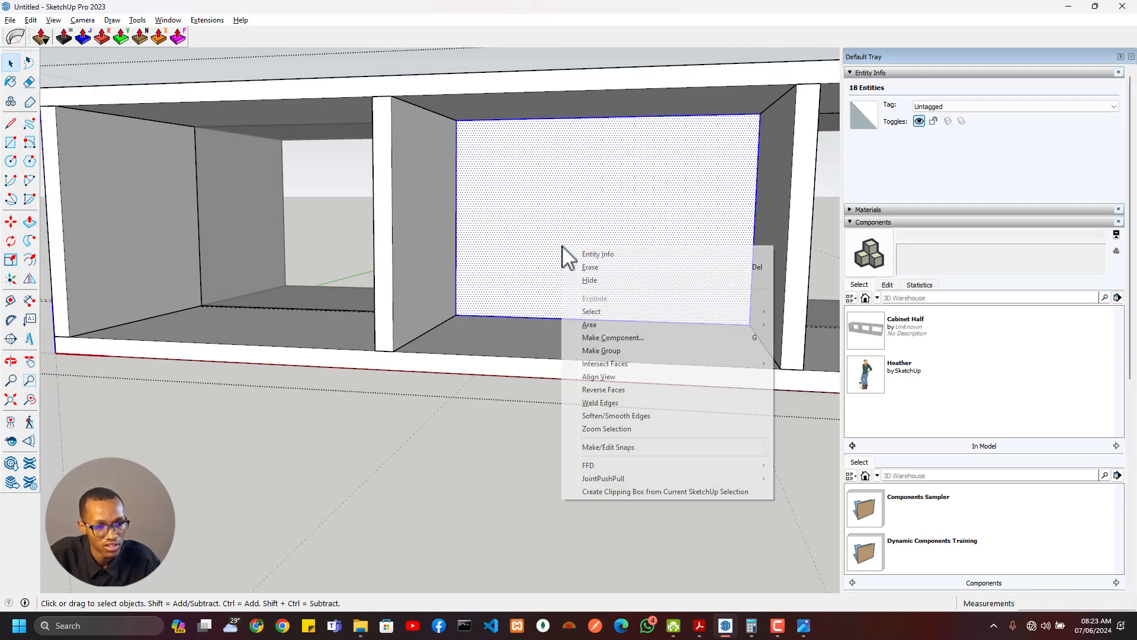
pyautogui.click(619, 353)
# Examine the coffee table's drawer fronts and open middle compartment in the reference image
pyautogui.scroll(-3, 577, 345)
pyautogui.scroll(-5, 577, 353)
pyautogui.moveTo(616, 296); pyautogui.dragTo(510, 375, button='middle')
pyautogui.scroll(4, 619, 301)
pyautogui.scroll(-2, 586, 355)
pyautogui.scroll(4, 501, 336)
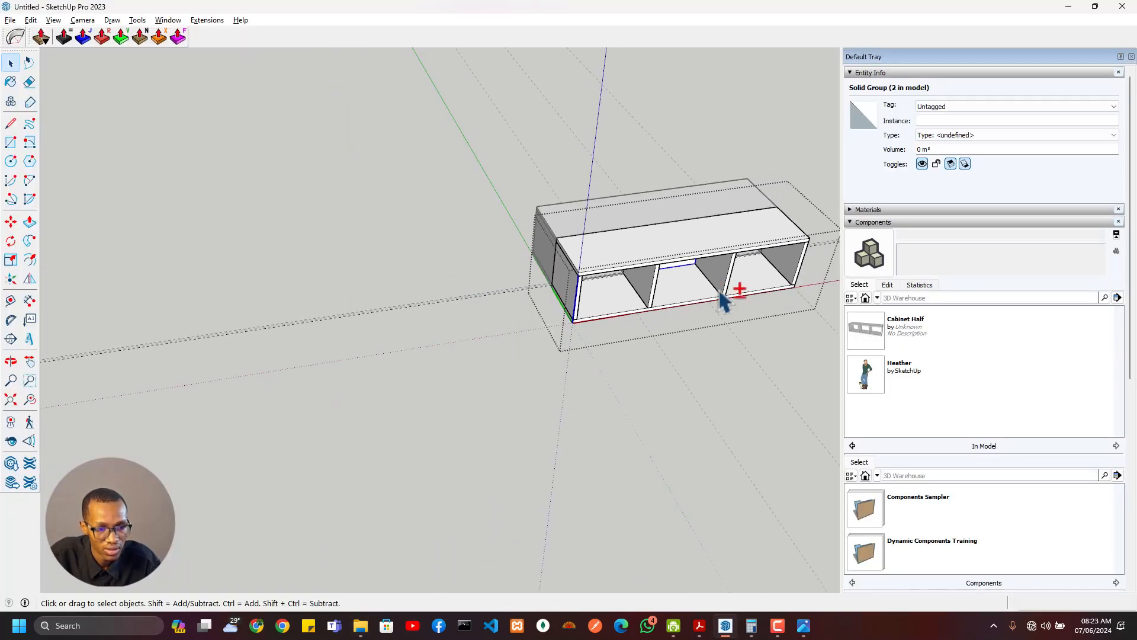
pyautogui.keyDown('shift'); pyautogui.moveTo(720, 293); pyautogui.dragTo(277, 362, button='middle'); pyautogui.keyUp('shift')
pyautogui.scroll(6, 474, 339)
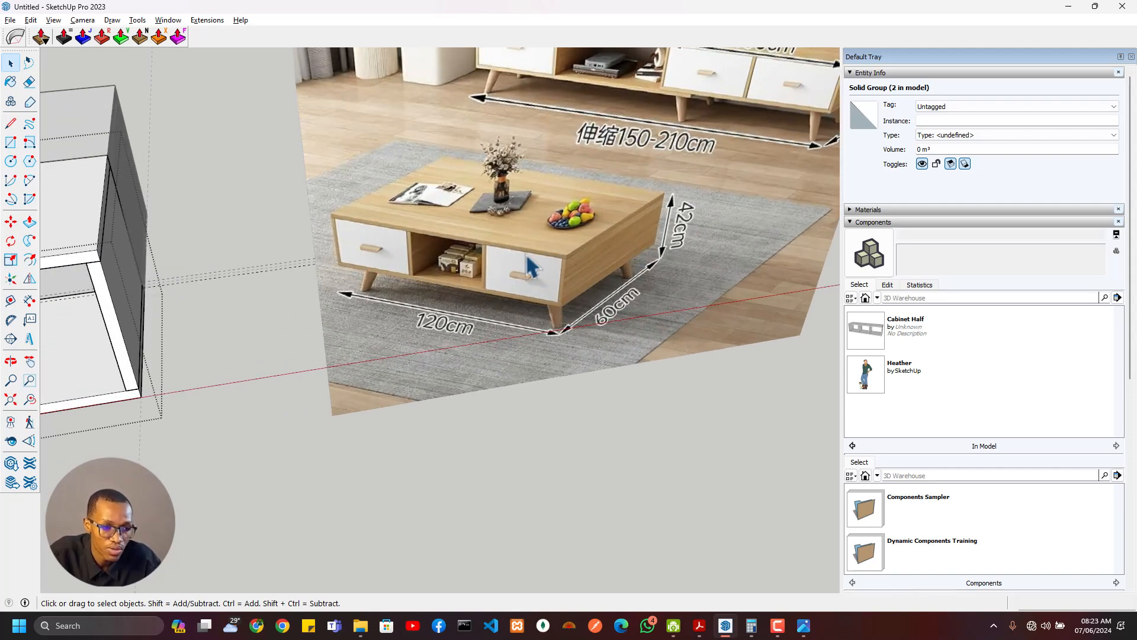
pyautogui.scroll(-5, 450, 362)
pyautogui.moveTo(421, 374); pyautogui.dragTo(616, 320, button='middle')
pyautogui.keyDown('shift'); pyautogui.moveTo(577, 354); pyautogui.dragTo(296, 388, button='middle'); pyautogui.keyUp('shift')
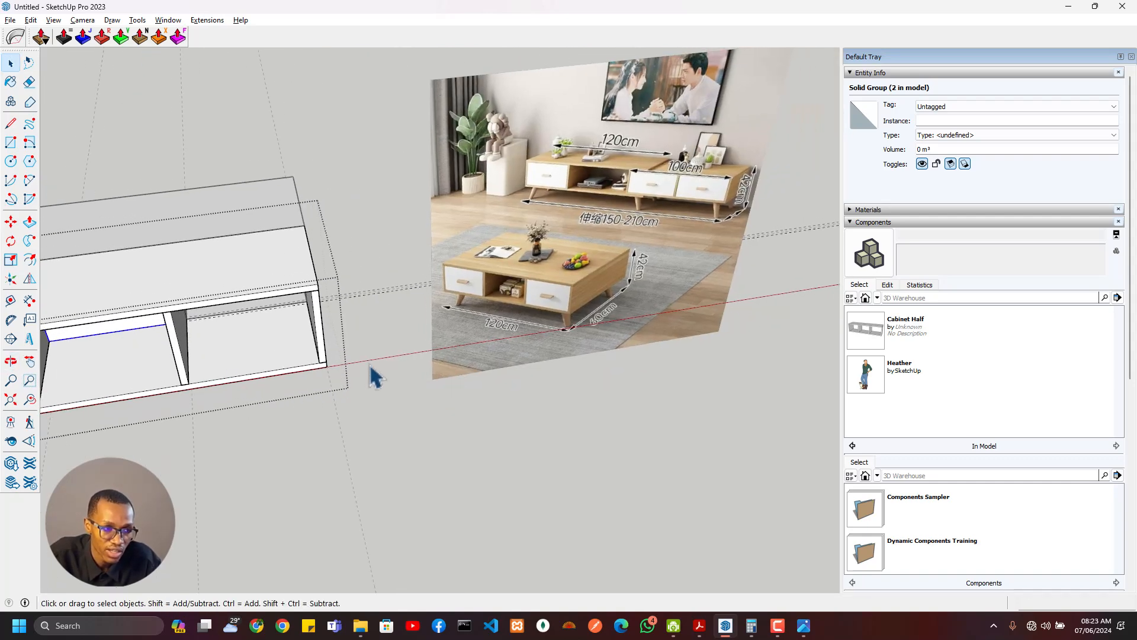
pyautogui.scroll(4, 490, 314)
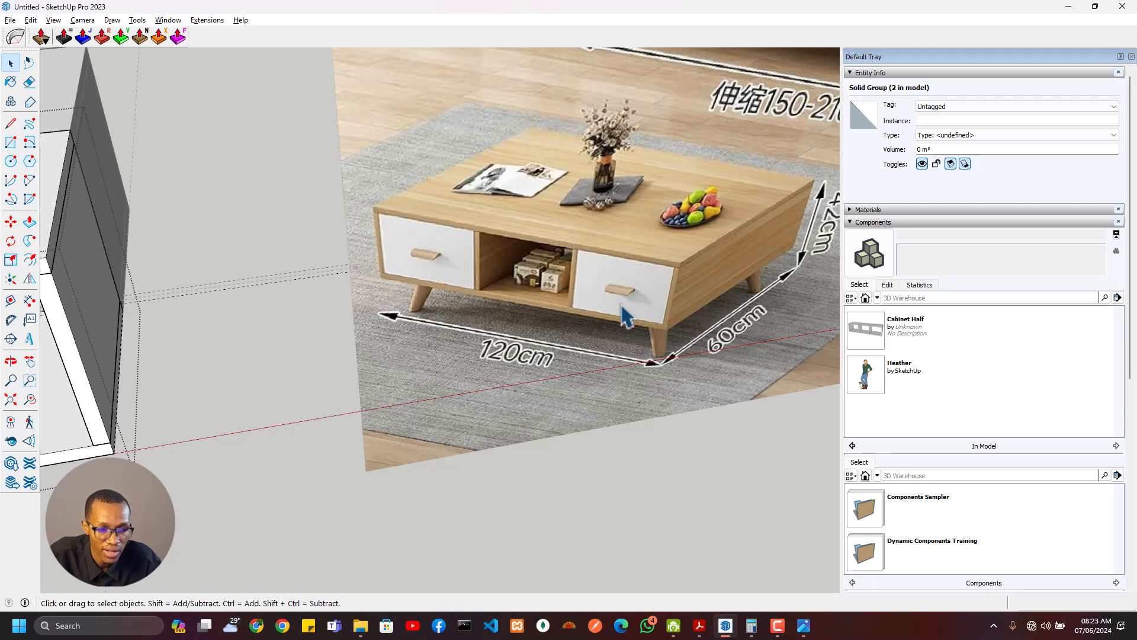
# Draw a rectangle over the floor of the end compartment nearest the reference image and extrude it 260 mm up to the top panel
pyautogui.scroll(-3, 283, 451)
pyautogui.moveTo(279, 452); pyautogui.dragTo(365, 355, button='middle')
pyautogui.press('r')
pyautogui.click(282, 267)
pyautogui.click(458, 363)
pyautogui.press('p')
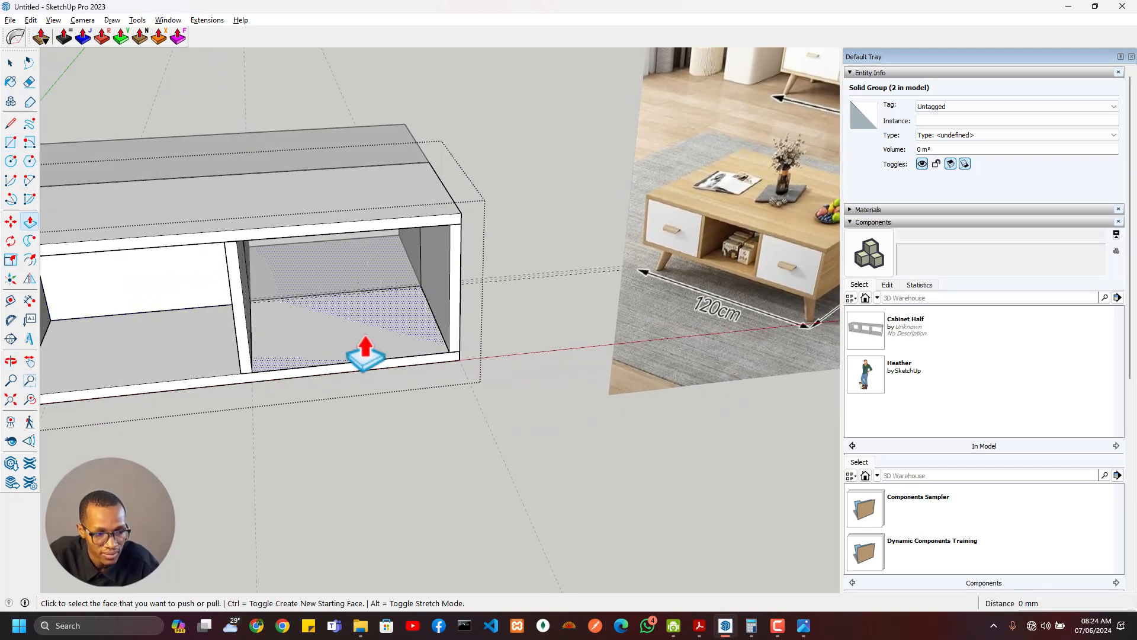
pyautogui.click(365, 354)
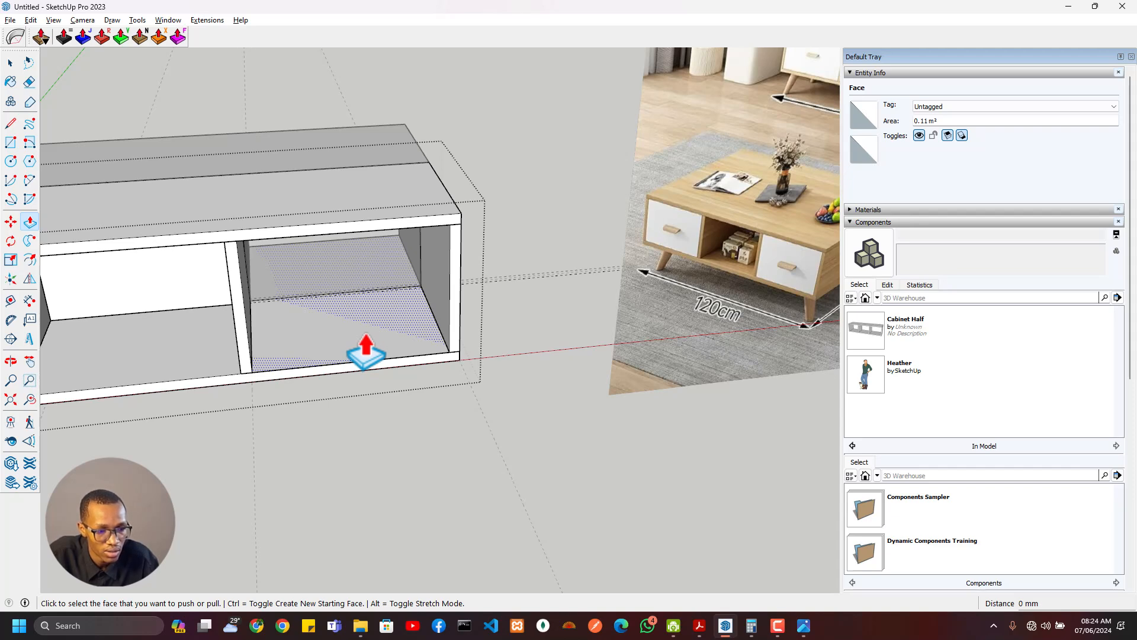
pyautogui.click(366, 350)
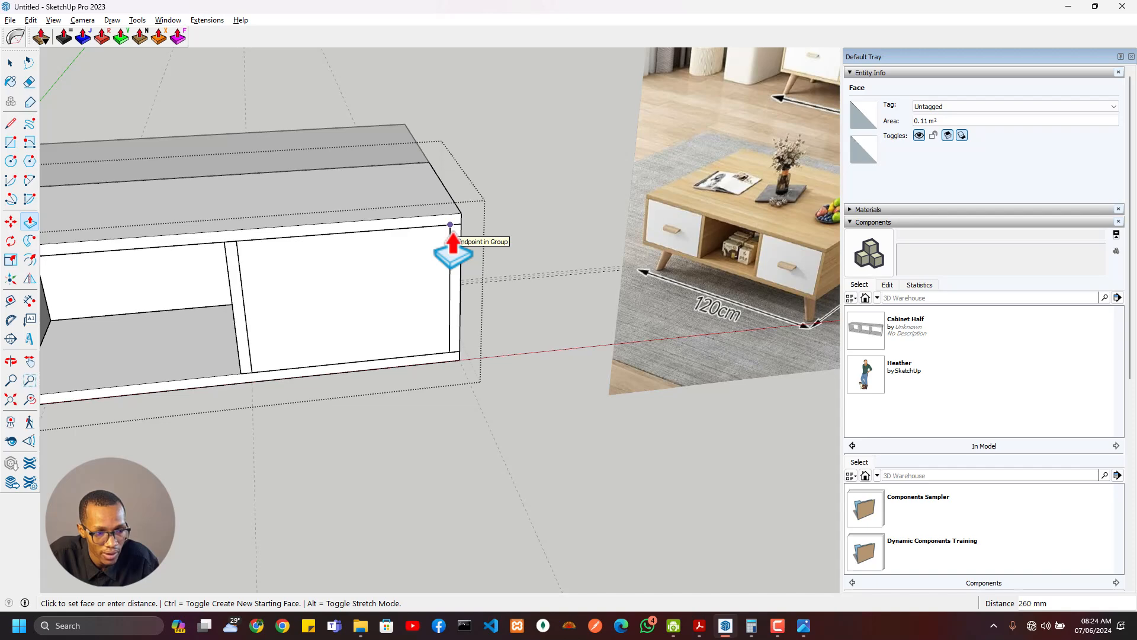
pyautogui.click(450, 225)
# Name the top panel group CTop and the bottom panel group CBottom
pyautogui.moveTo(444, 322); pyautogui.dragTo(237, 370, button='middle')
pyautogui.press('space')
pyautogui.click(371, 208)
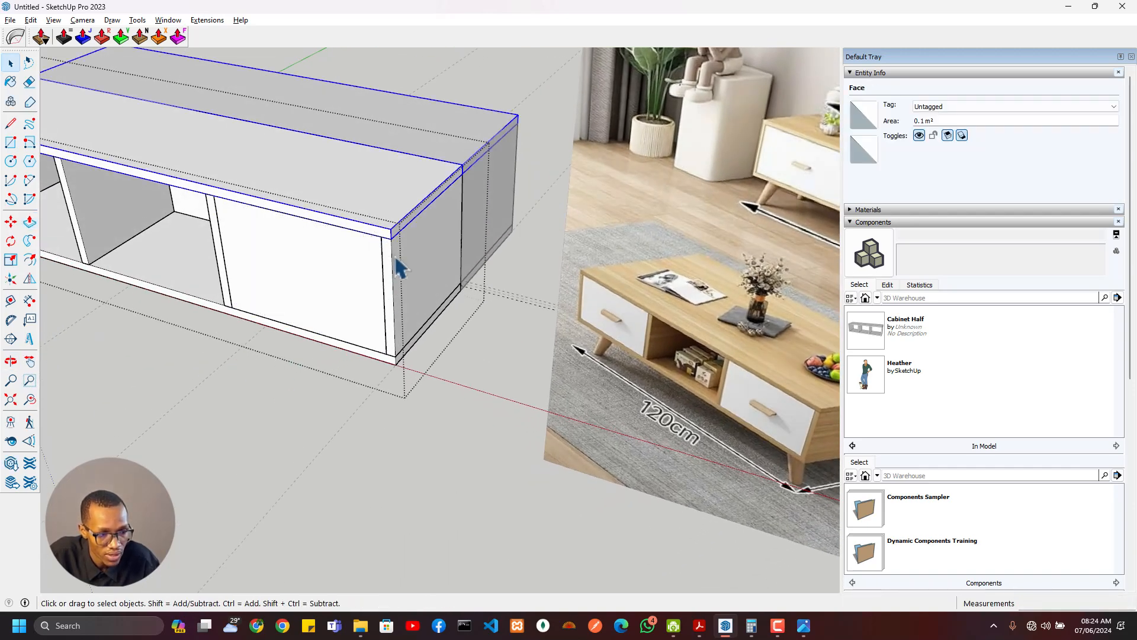
pyautogui.click(397, 270)
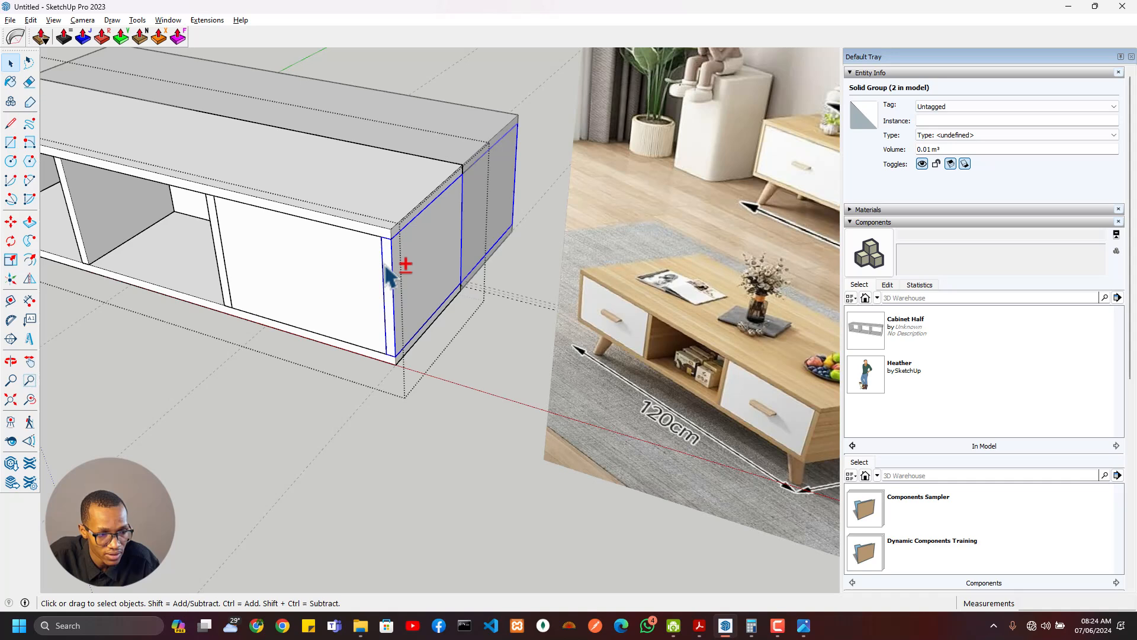
pyautogui.keyDown('ctrl'); pyautogui.click(378, 219); pyautogui.keyUp('ctrl')
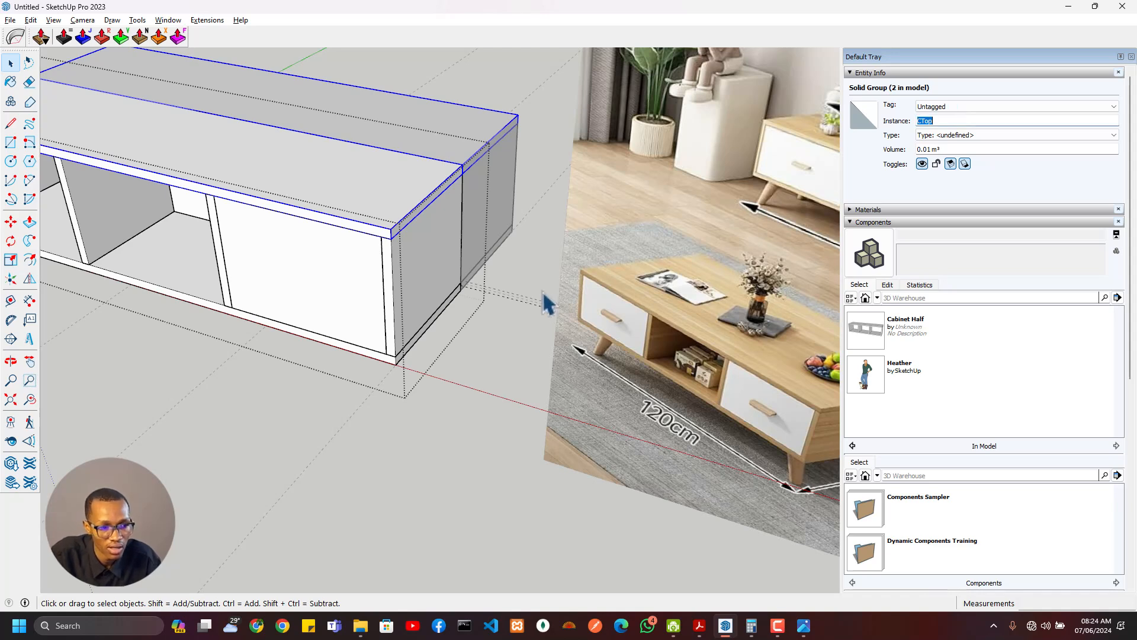
pyautogui.click(395, 359)
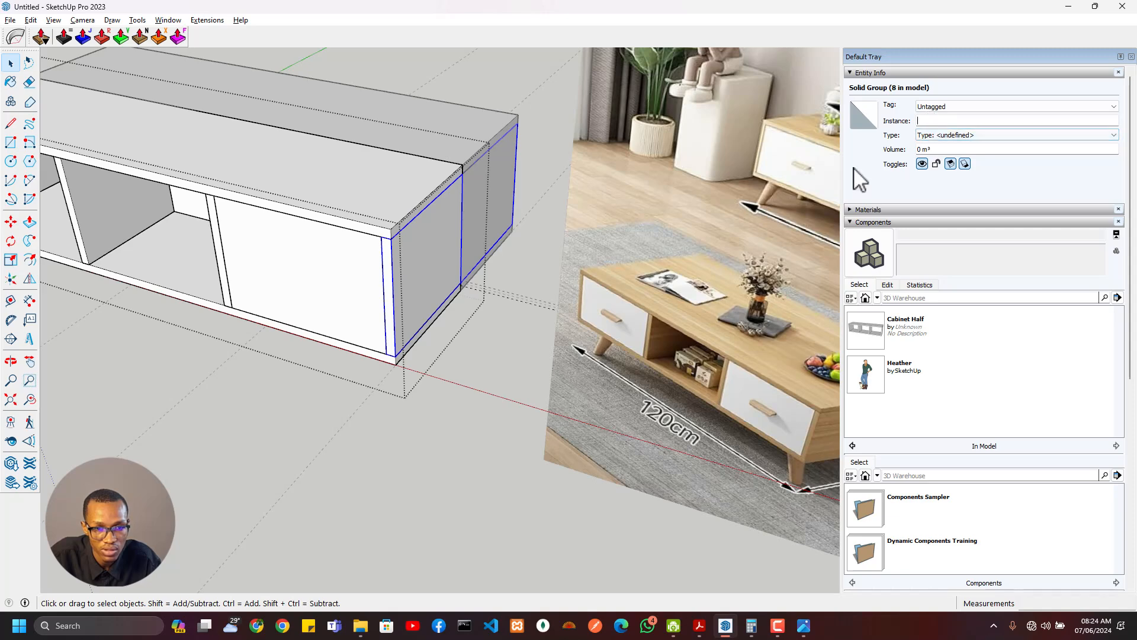
# Name the four upright panels CSide1, CSide2, CSide3 and CSide4, starting from the end nearest the reference image
pyautogui.scroll(-3, 590, 284)
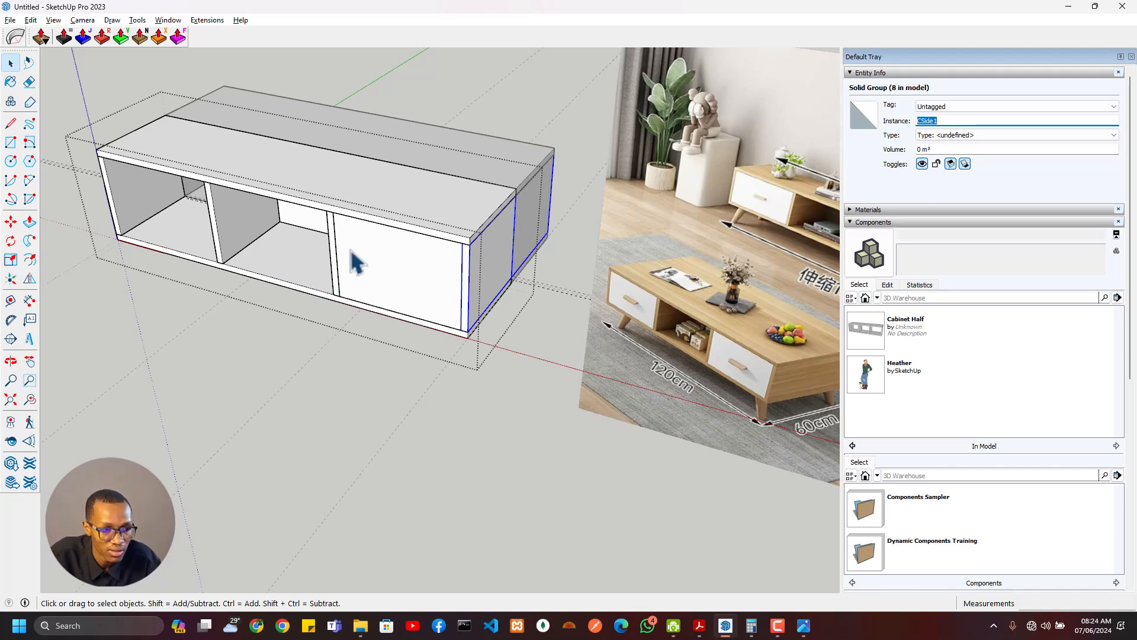
pyautogui.click(336, 257)
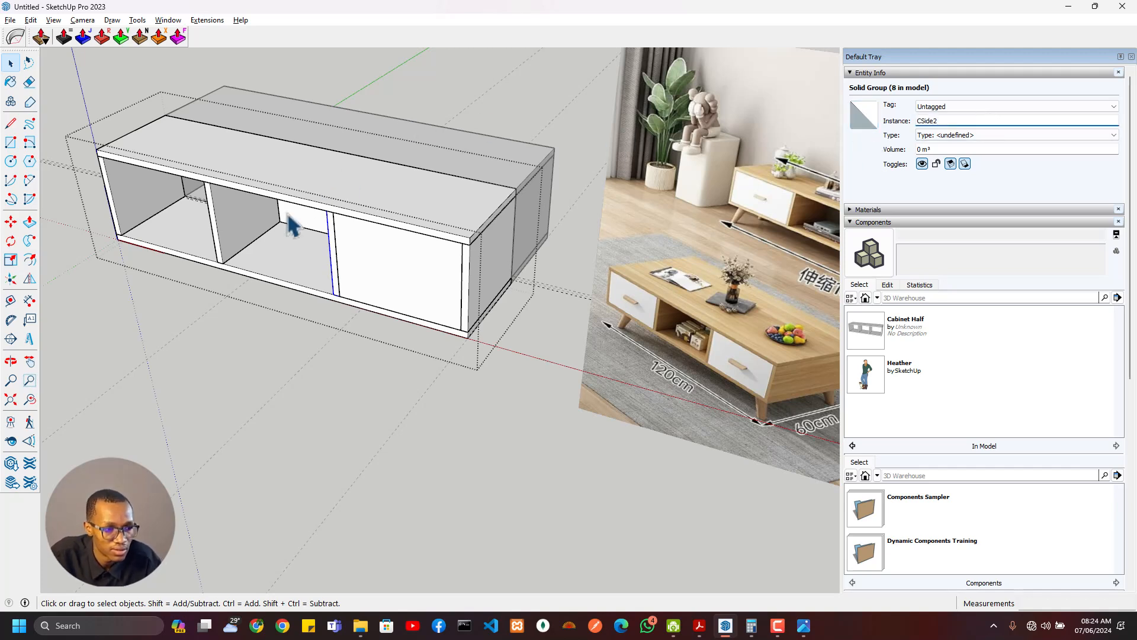
pyautogui.click(231, 244)
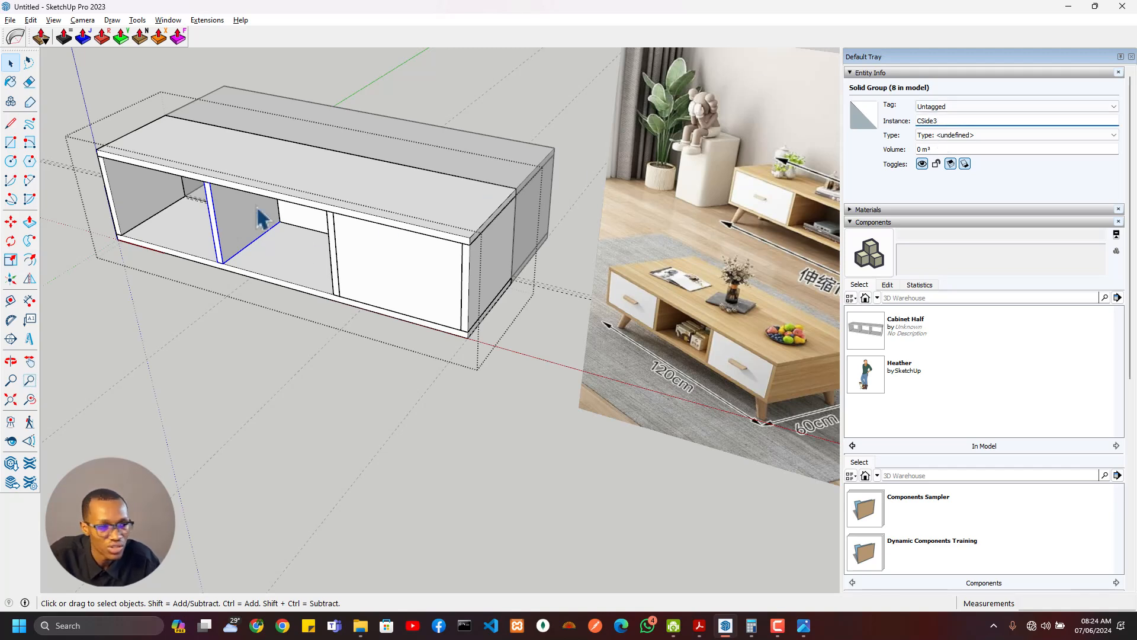
pyautogui.click(144, 207)
pyautogui.click(947, 121)
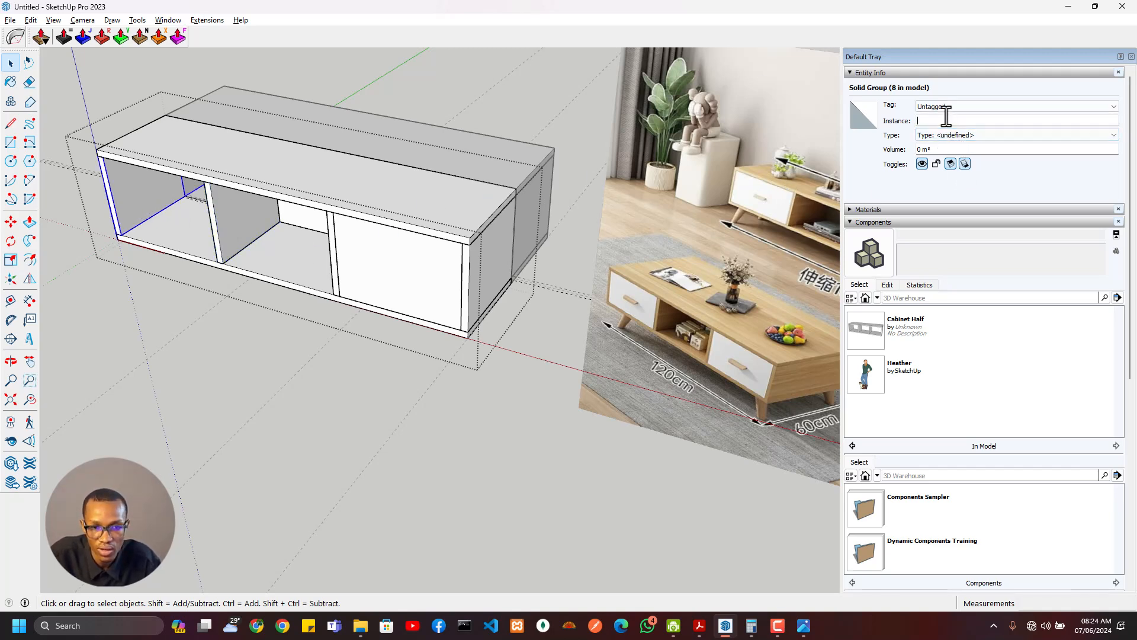
pyautogui.write('CSide')
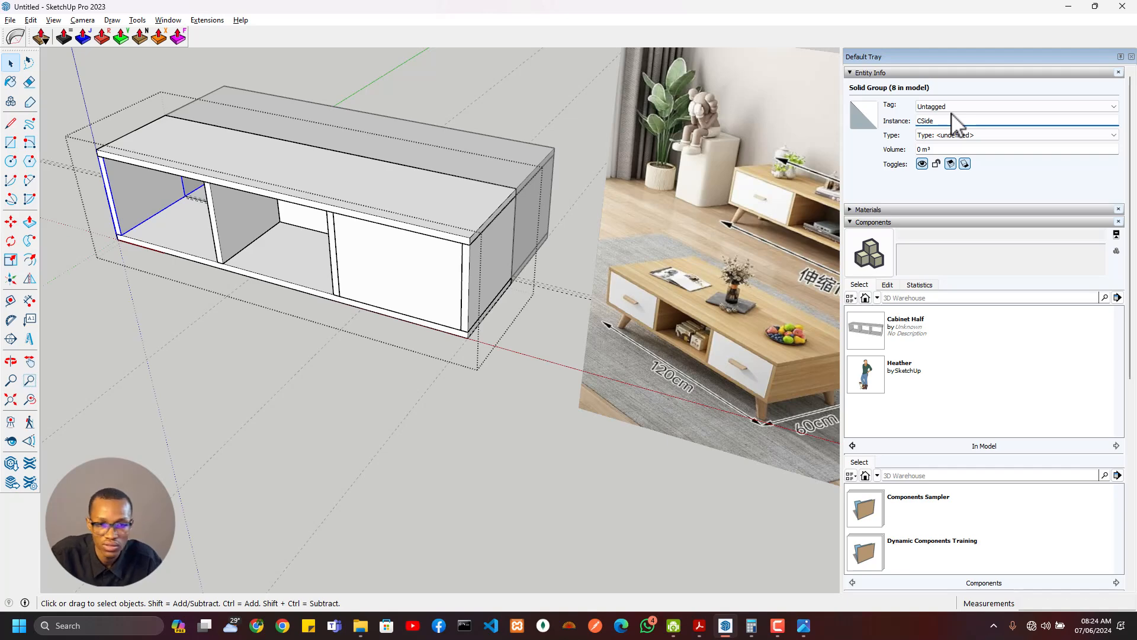
pyautogui.write('4')
# Close the Cabinet Half component, reopen the front one for editing and select its CSide1 end panel
pyautogui.click(508, 412)
pyautogui.click(487, 300)
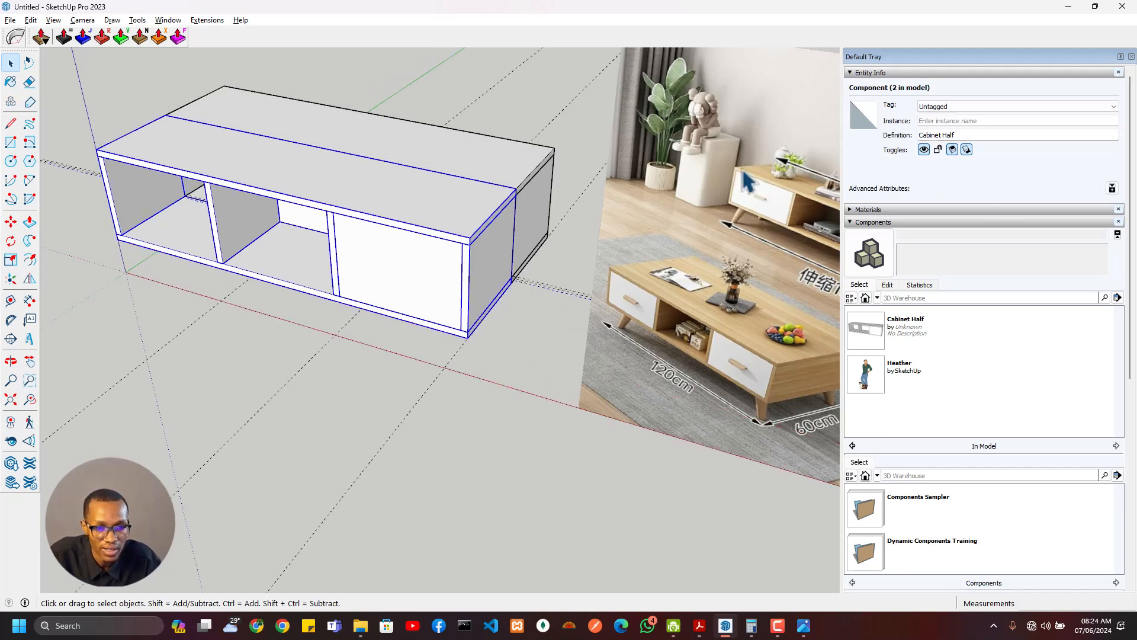
pyautogui.doubleClick(487, 278)
pyautogui.click(489, 279)
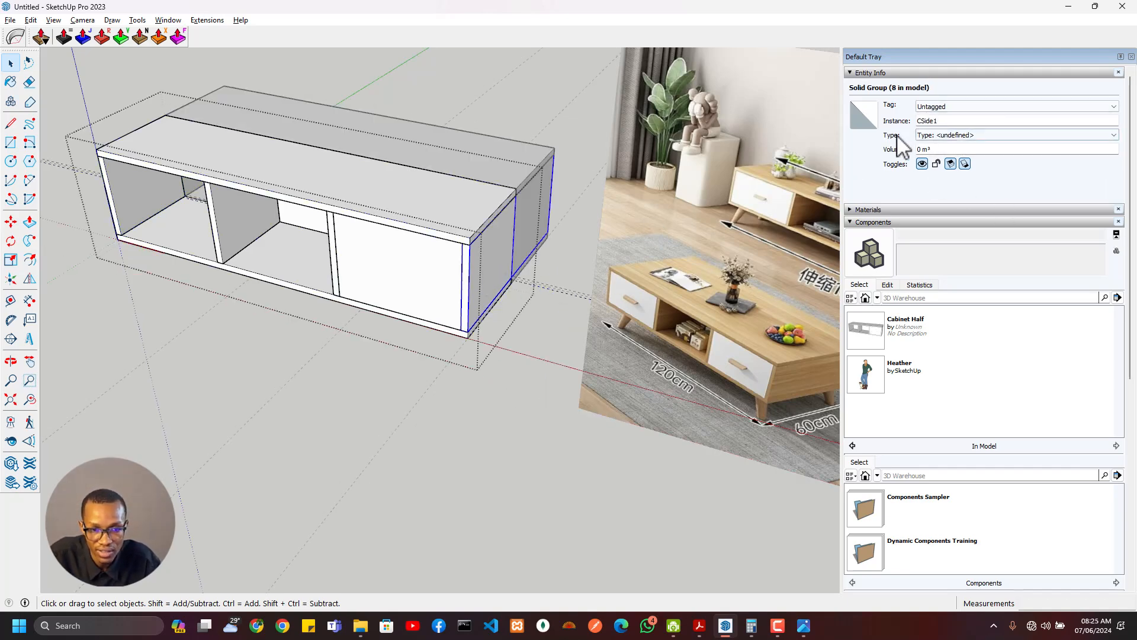
# Hide the CSide1 end panel and the CTop panel inside Cabinet Half and close the component
pyautogui.click(851, 223)
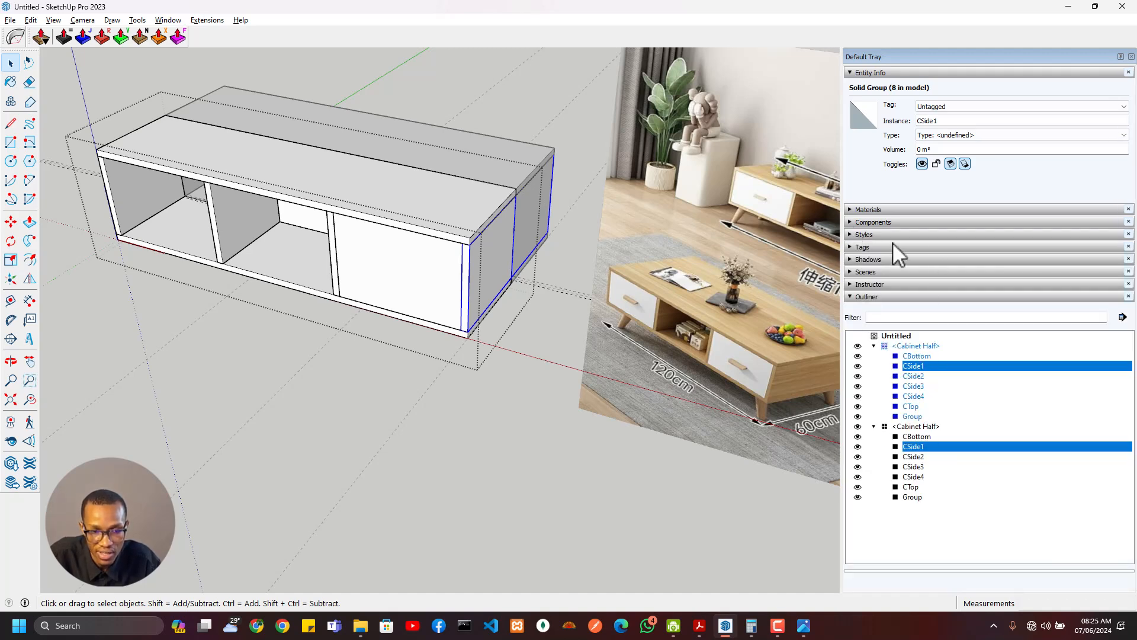
pyautogui.click(922, 164)
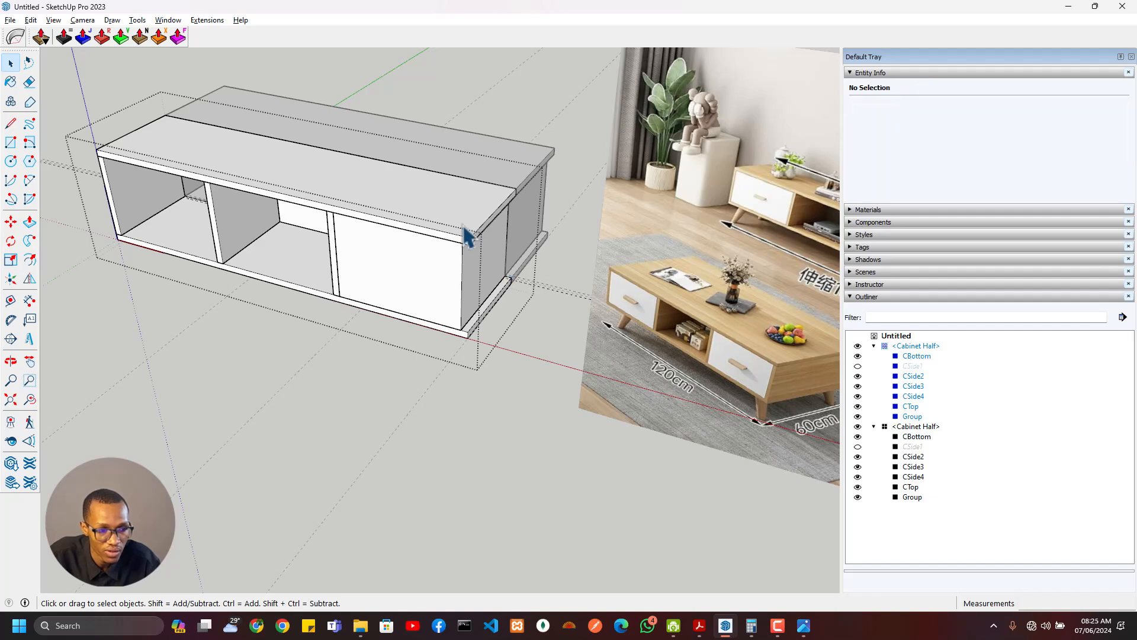
pyautogui.click(464, 233)
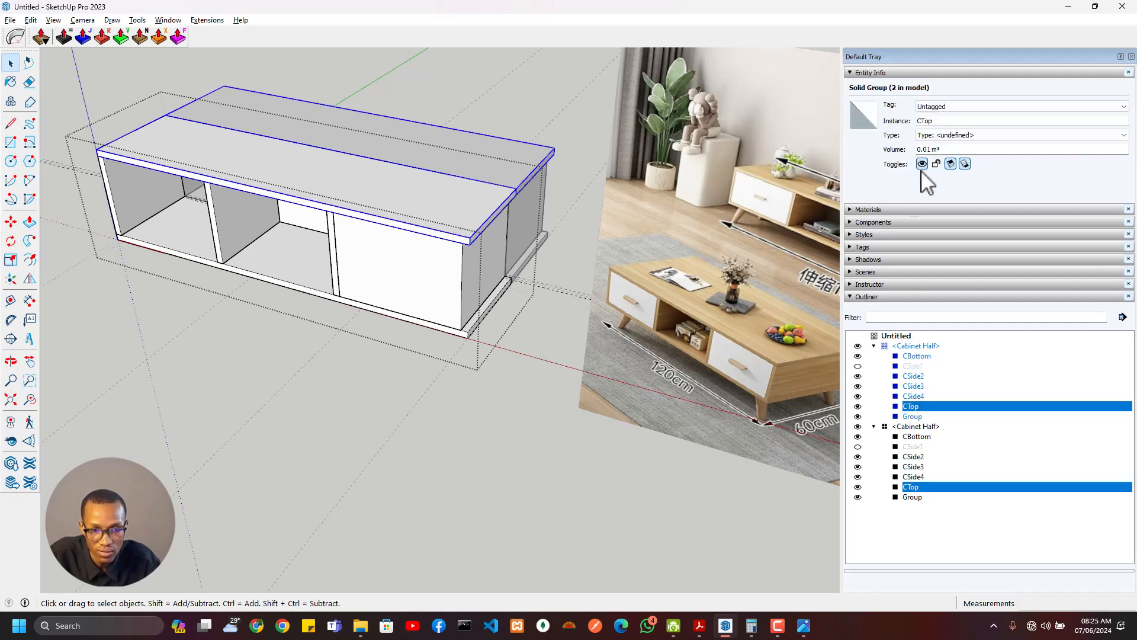
pyautogui.click(922, 164)
pyautogui.click(525, 376)
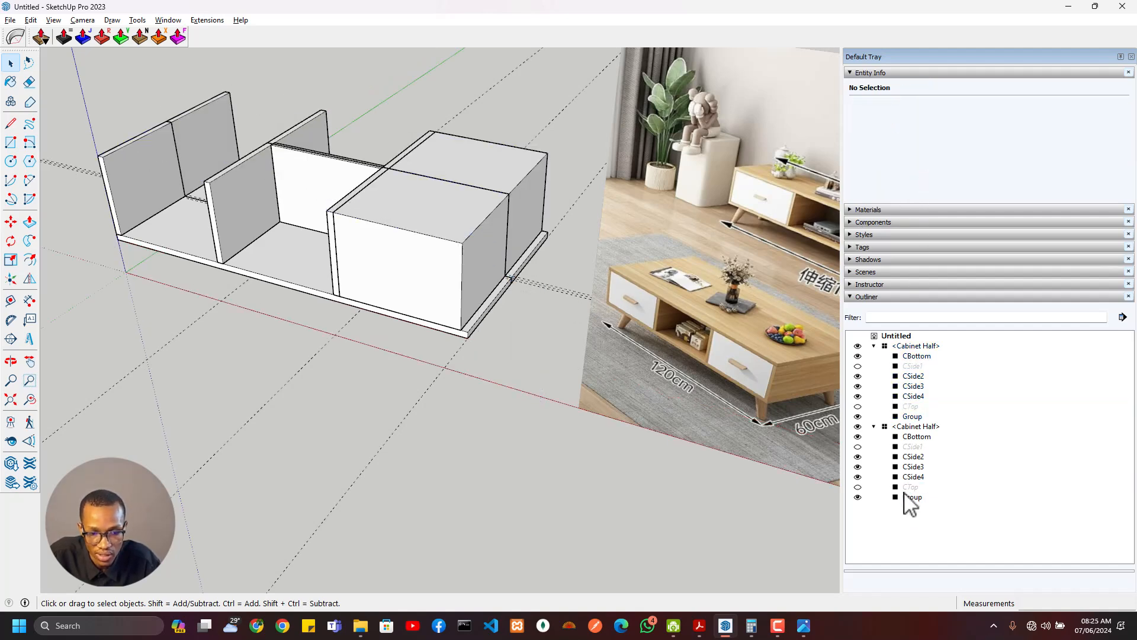
# Reopen the front Cabinet Half and push the drawer block's end face nearest the reference image inward 10 mm
pyautogui.click(488, 279)
pyautogui.scroll(3, 409, 269)
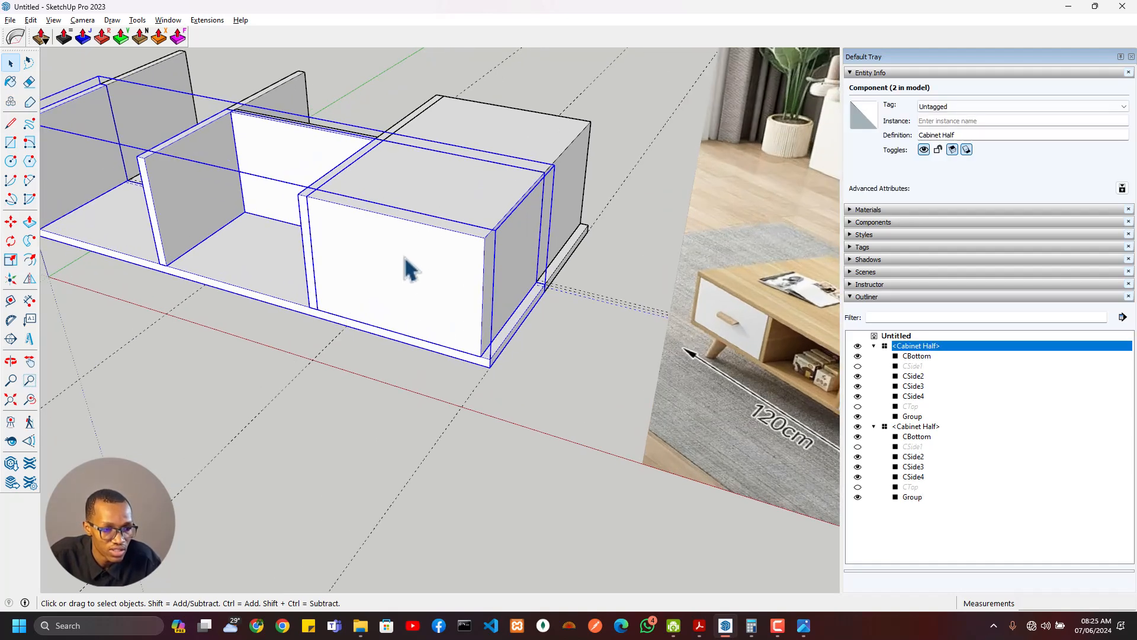
pyautogui.tripleClick(410, 265)
pyautogui.moveTo(439, 267); pyautogui.dragTo(437, 346, button='middle')
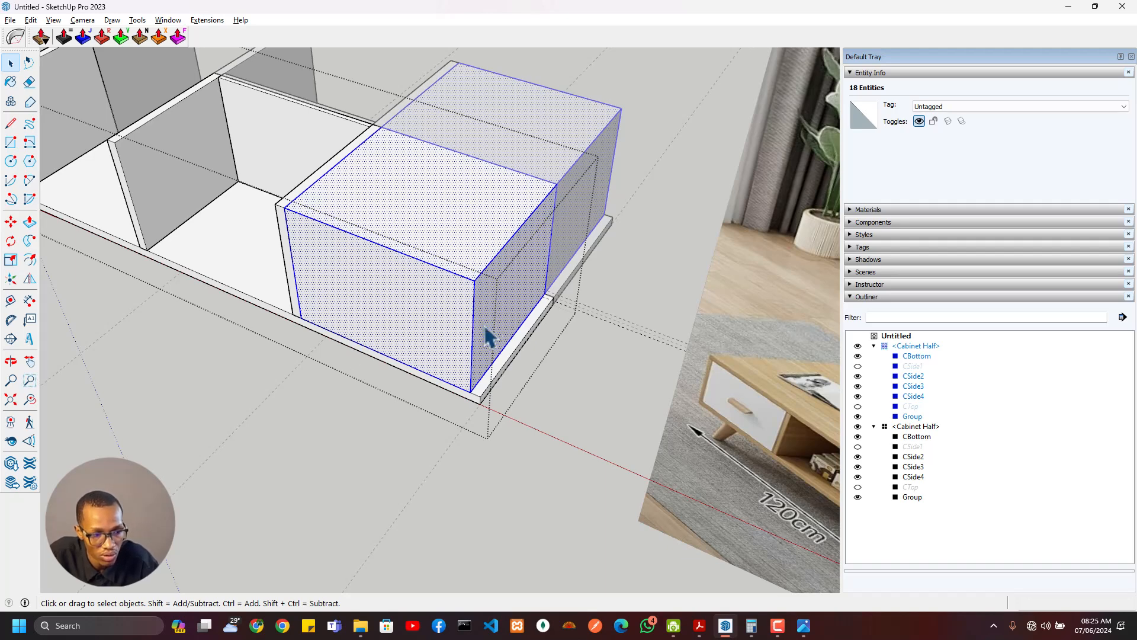
pyautogui.press('p')
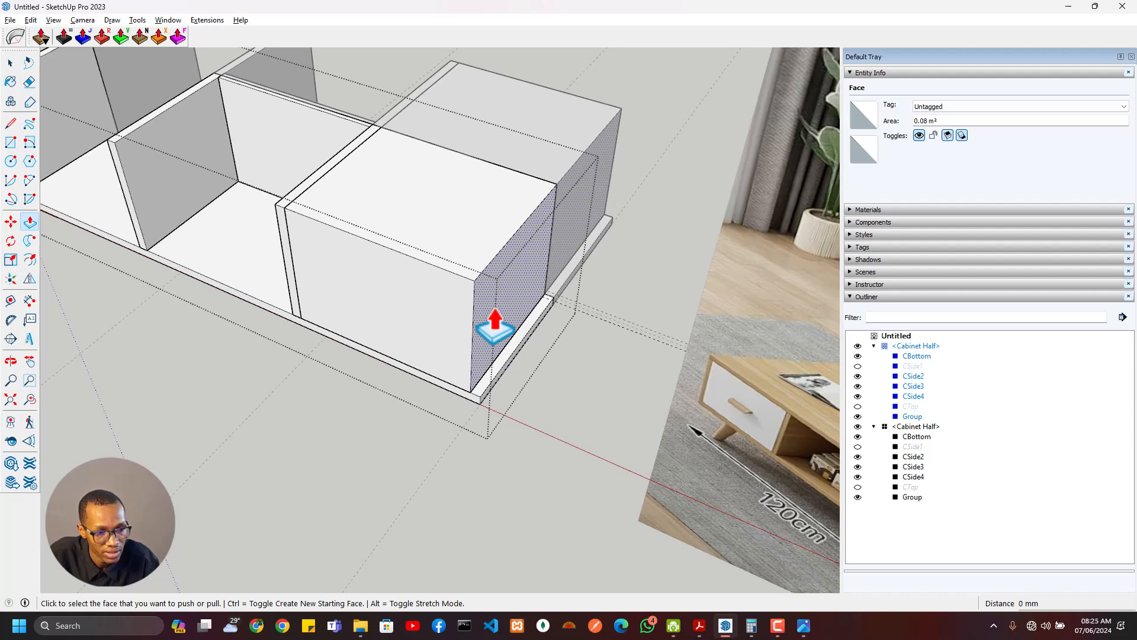
pyautogui.click(497, 327)
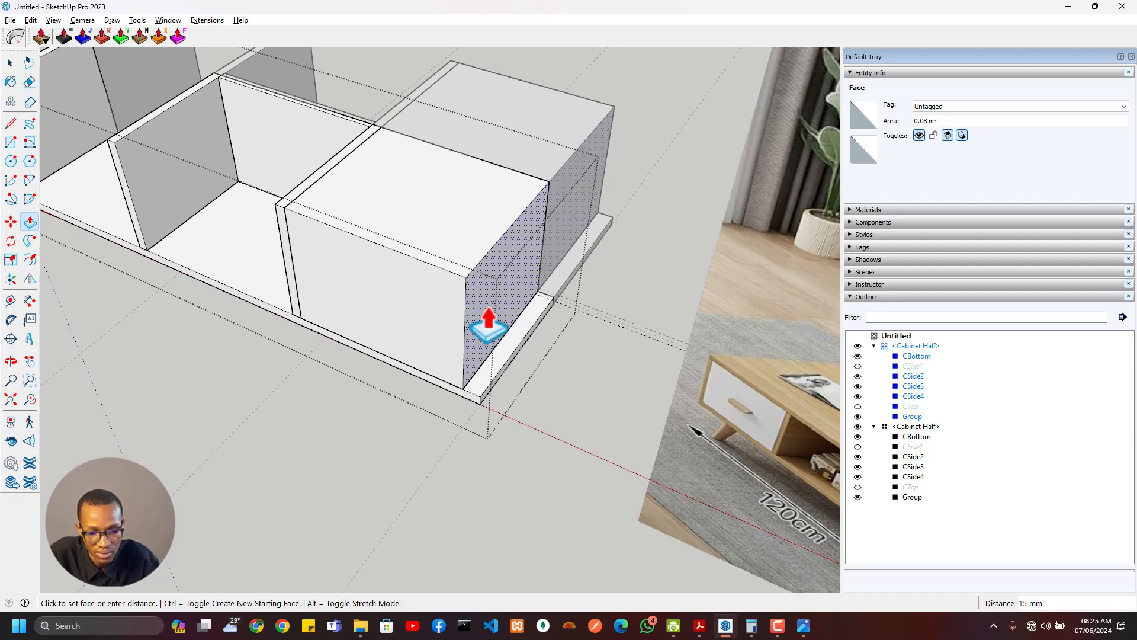
pyautogui.write('10')
pyautogui.press('Return')
# Push the drawer block's top face and the end face beside CSide2 inward by the same 10 mm
pyautogui.doubleClick(450, 253)
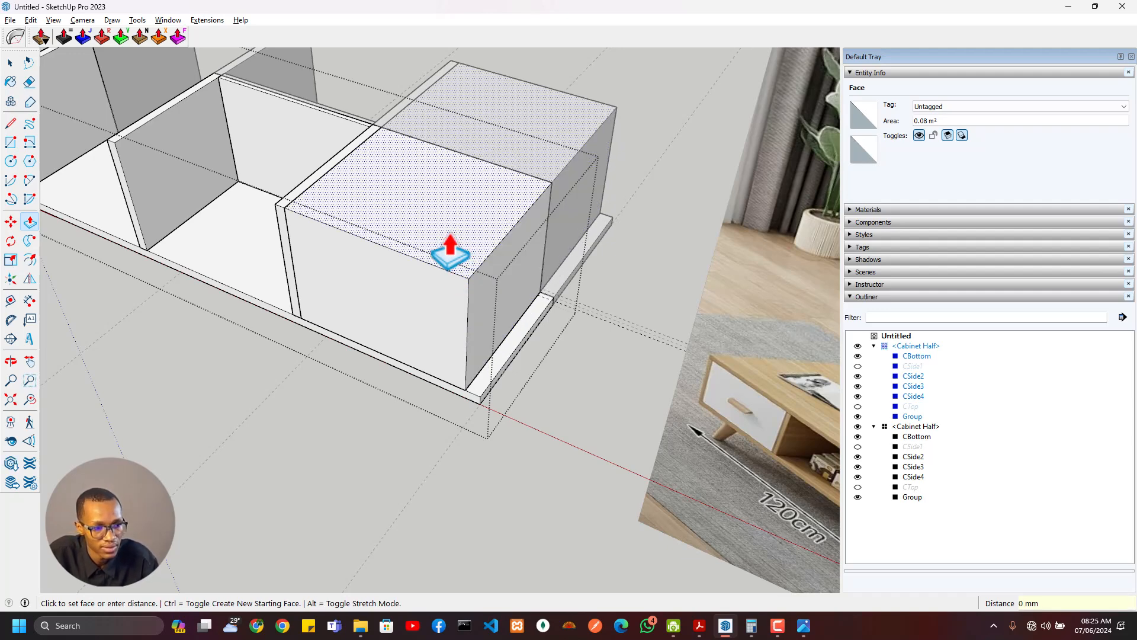
pyautogui.moveTo(322, 279); pyautogui.dragTo(358, 330, button='middle')
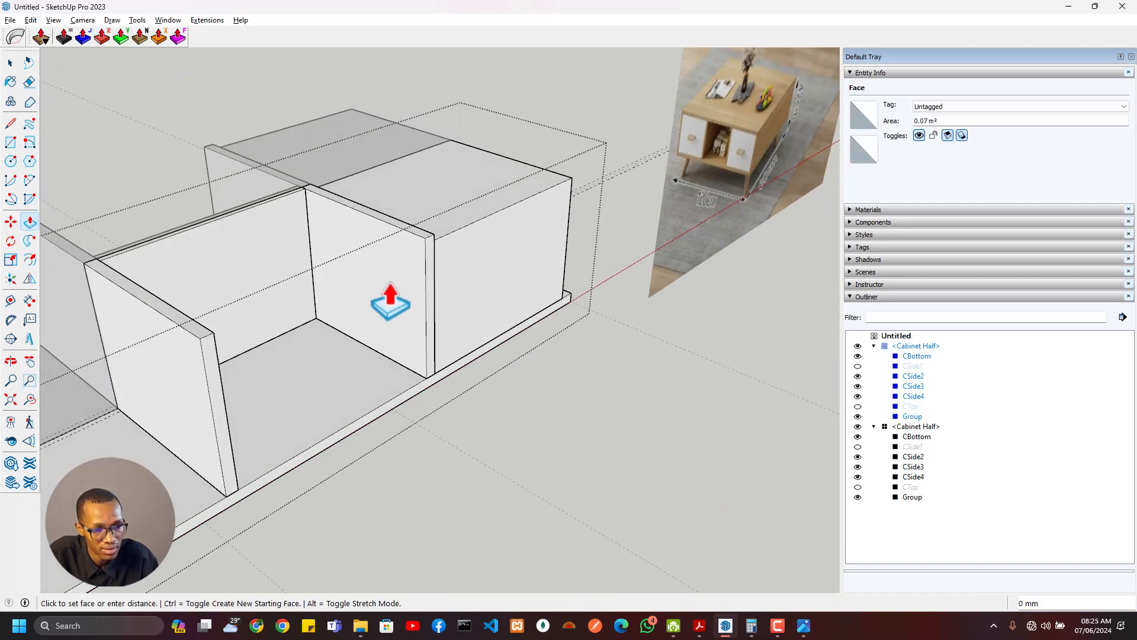
pyautogui.moveTo(612, 314); pyautogui.dragTo(384, 216, button='middle')
# Offset the block's top face 20 mm inward and push the inner face down 230 mm
pyautogui.press('f')
pyautogui.click(395, 211)
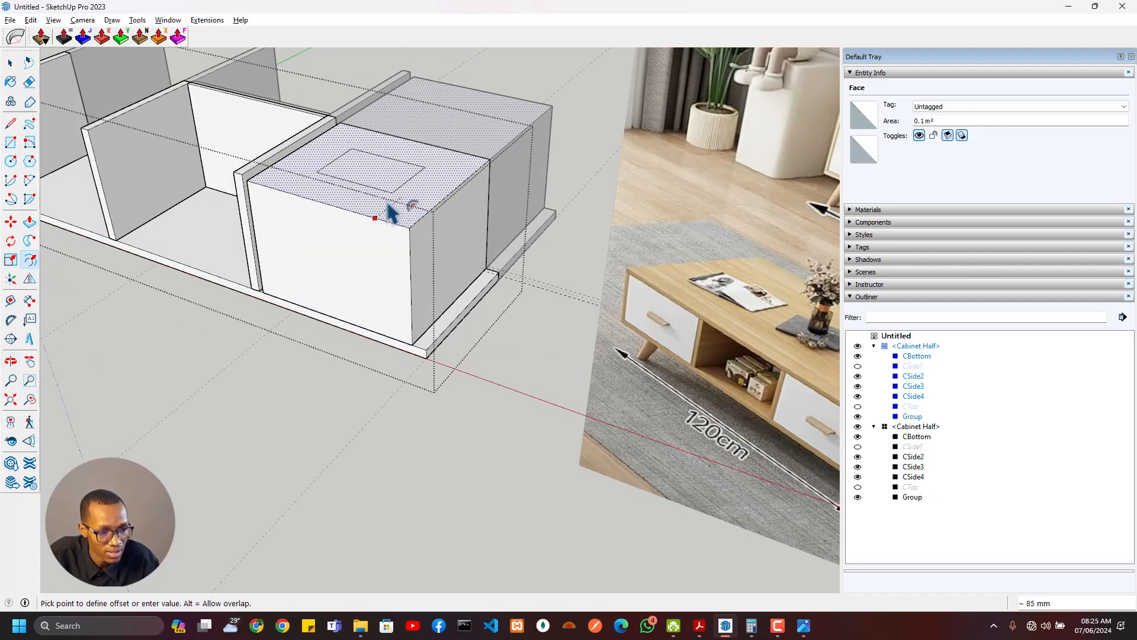
pyautogui.write('20')
pyautogui.press('Return')
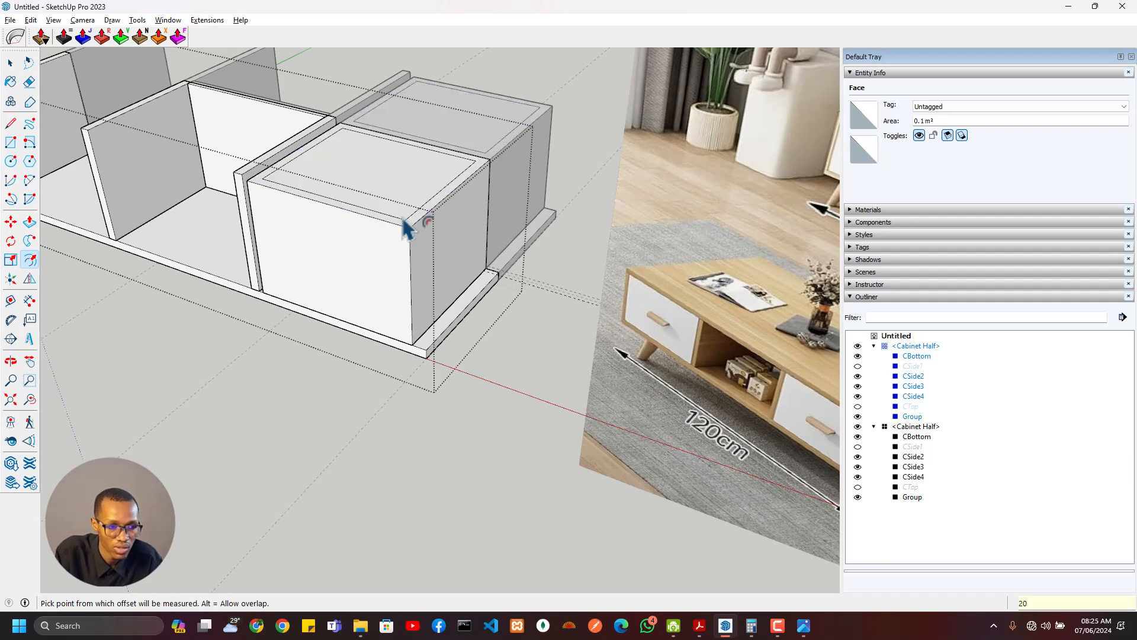
pyautogui.moveTo(413, 235); pyautogui.dragTo(334, 296, button='middle')
pyautogui.press('p')
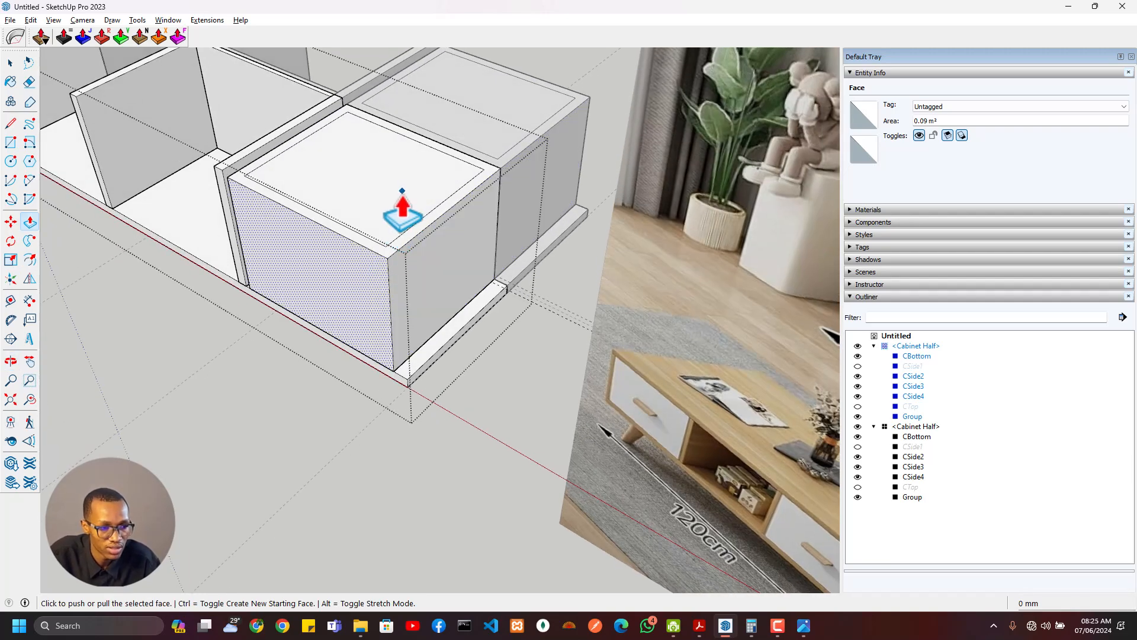
pyautogui.click(397, 203)
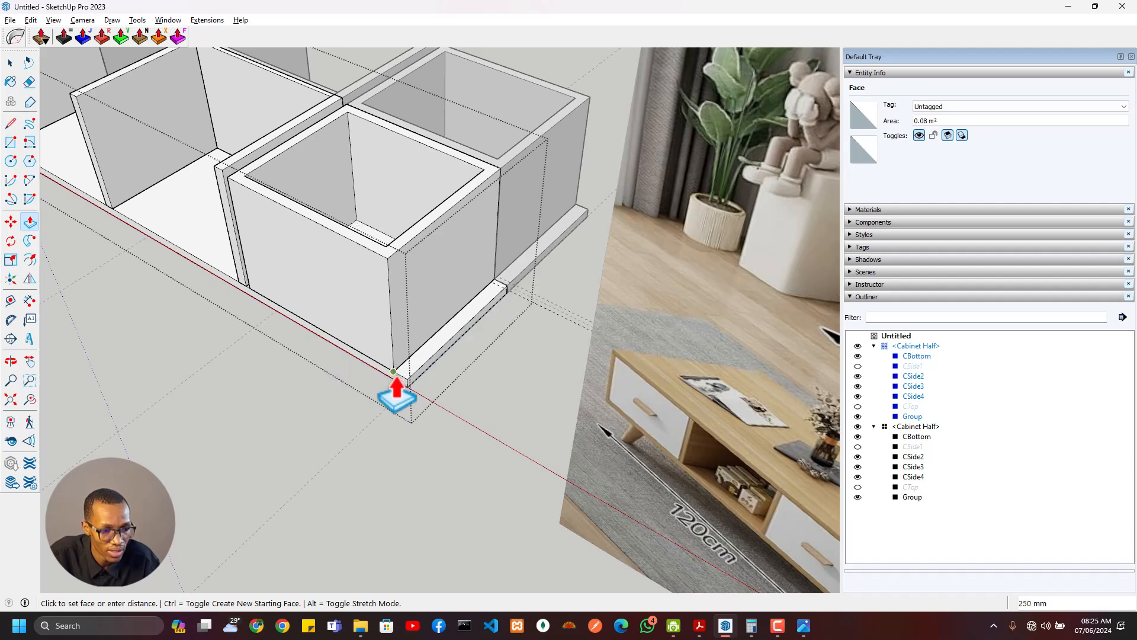
pyautogui.moveTo(393, 393)
pyautogui.mouseDown(button='middle')
pyautogui.moveTo(381, 464)
pyautogui.moveTo(395, 408)
pyautogui.mouseUp(button='middle')
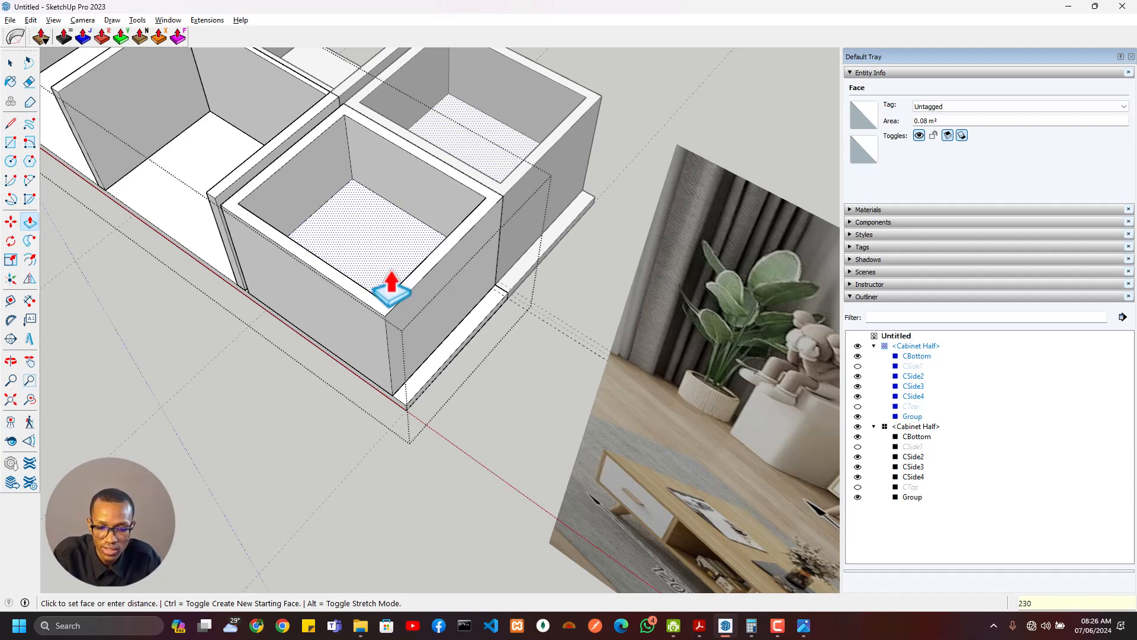
pyautogui.moveTo(381, 304); pyautogui.dragTo(308, 452, button='middle')
# Select the whole hollowed drawer box and make it a group
pyautogui.press('space')
pyautogui.click(384, 347)
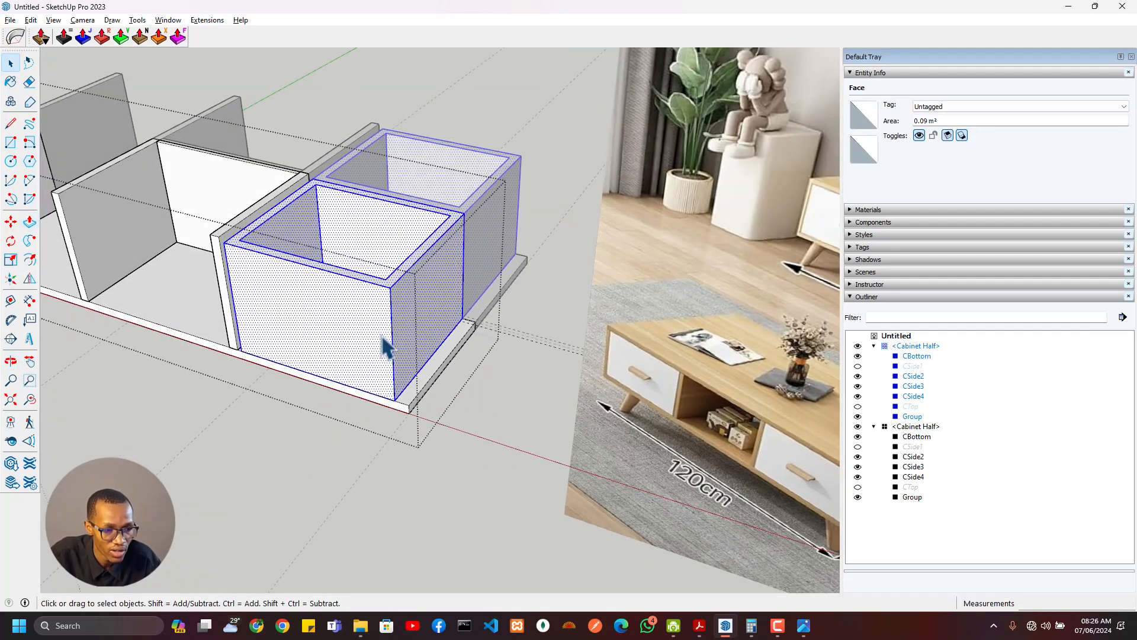
pyautogui.rightClick(384, 346)
pyautogui.click(438, 453)
pyautogui.moveTo(450, 482); pyautogui.dragTo(394, 456, button='middle')
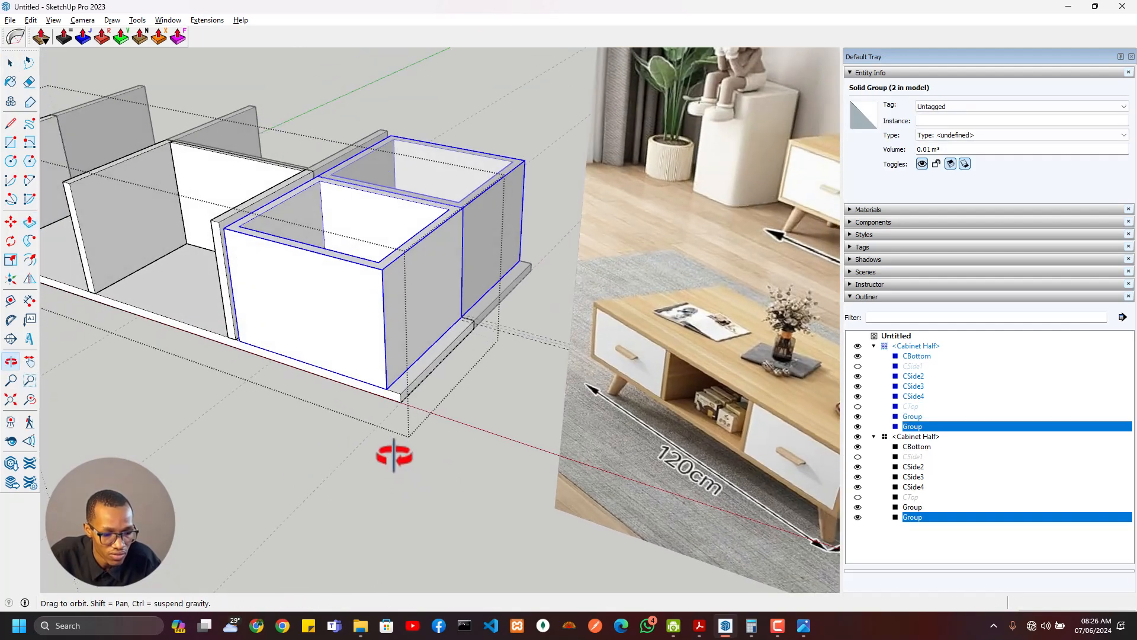
# Try moving the drawer box group out through the front of the cabinet and return it to its compartment
pyautogui.press('m')
pyautogui.click(390, 389)
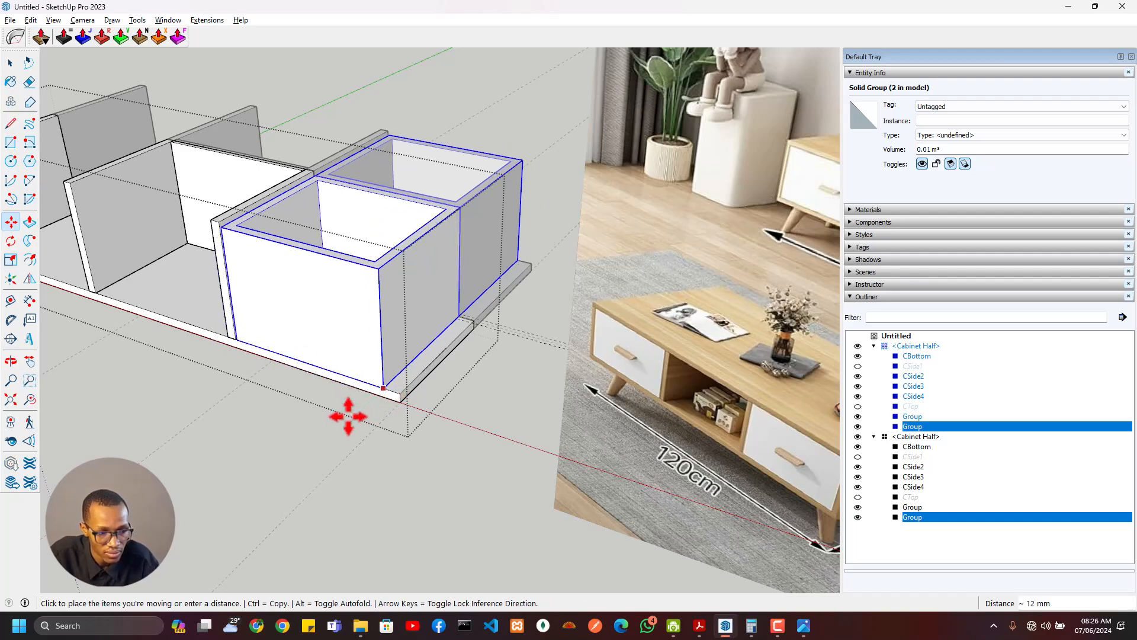
pyautogui.click(254, 482)
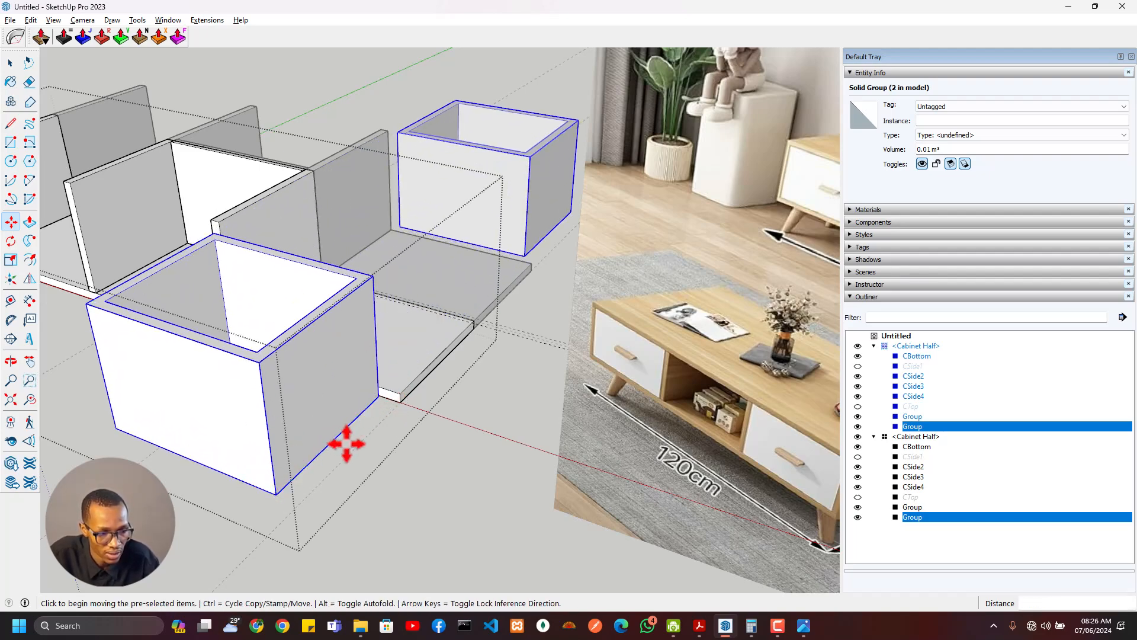
pyautogui.moveTo(348, 447); pyautogui.dragTo(353, 414, button='middle')
pyautogui.press('m')
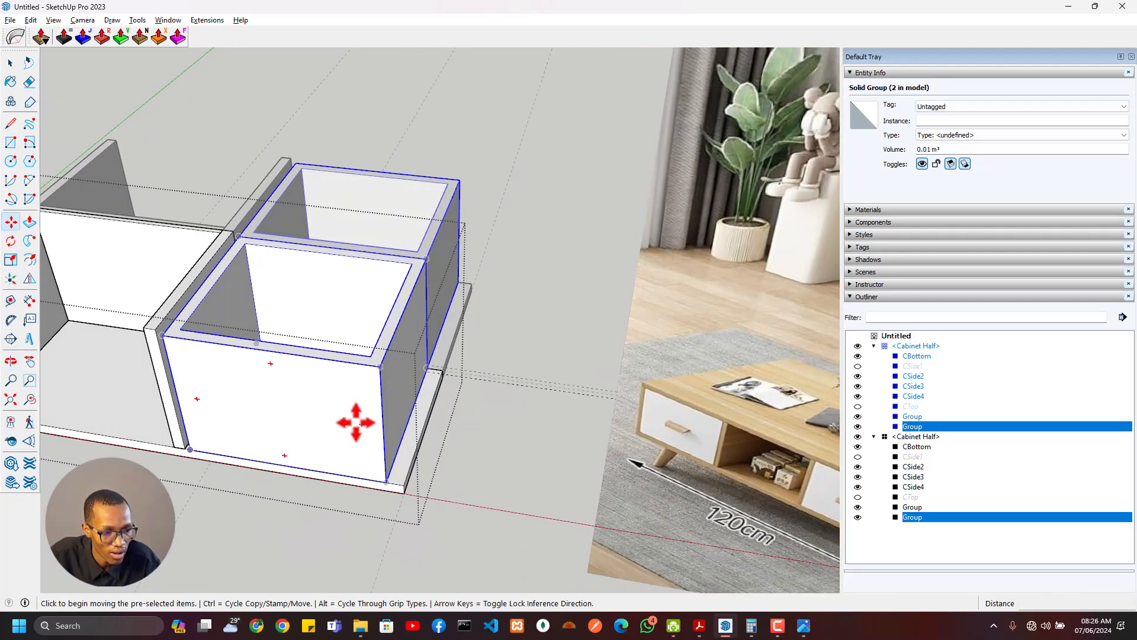
# Unhide the CSide1 end panel and the CTop panel around the drawer box
pyautogui.click(858, 457)
pyautogui.click(858, 496)
pyautogui.moveTo(580, 414); pyautogui.dragTo(344, 243, button='middle')
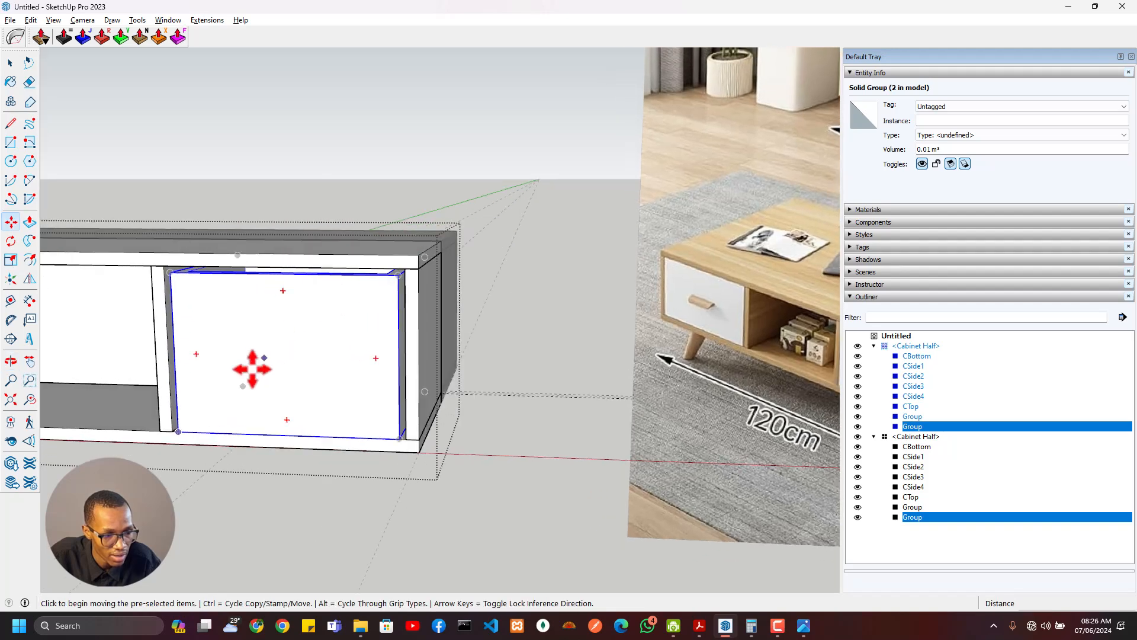
pyautogui.scroll(3, 251, 368)
pyautogui.moveTo(252, 367); pyautogui.dragTo(330, 359, button='middle')
pyautogui.press('r')
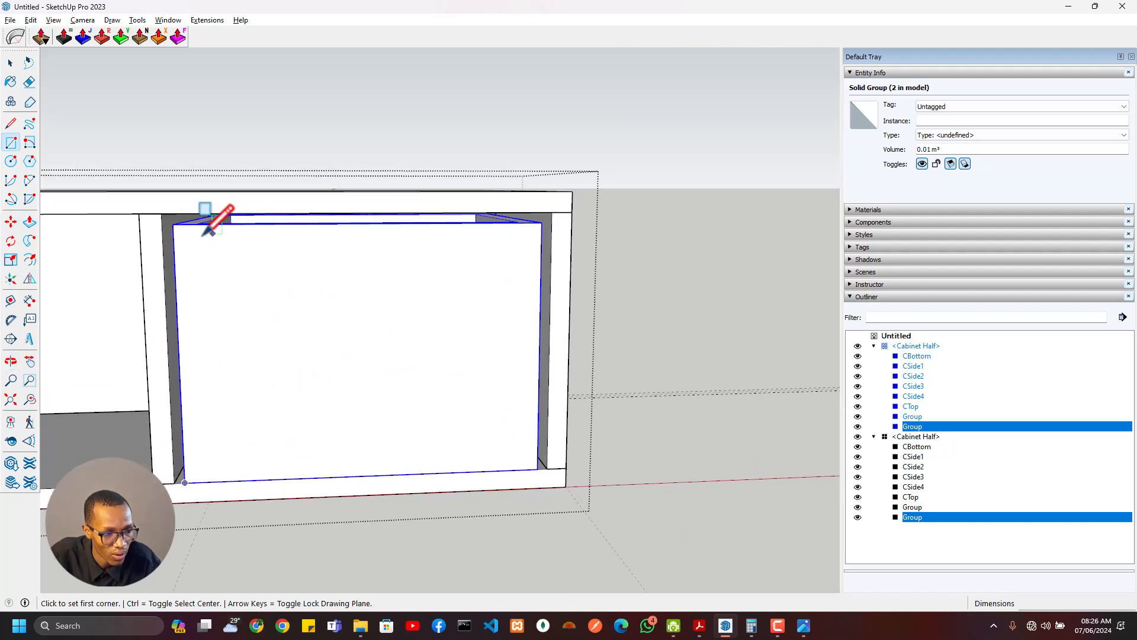
pyautogui.click(161, 214)
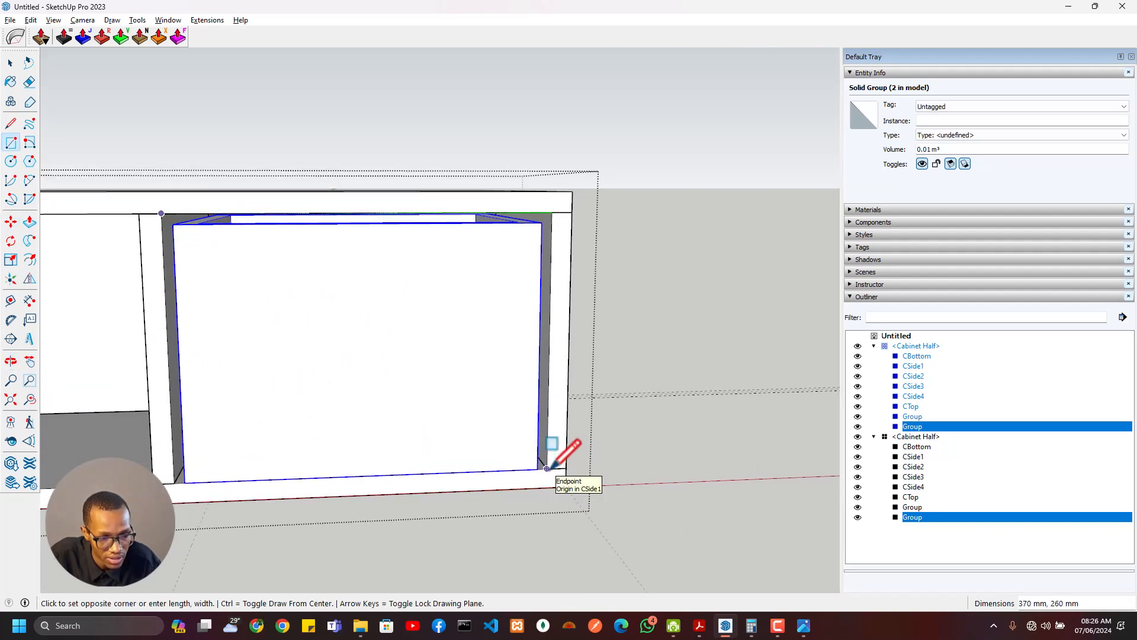
pyautogui.press('Escape')
# Undo the panel unhiding, the grouping and the hollowing of the drawer box, back to the solid block
pyautogui.moveTo(436, 342); pyautogui.dragTo(329, 412, button='middle')
pyautogui.hotkey('ctrl', 'z')
pyautogui.moveTo(398, 320); pyautogui.dragTo(361, 390, button='middle')
pyautogui.hotkey('ctrl', 'z')
pyautogui.hotkey('ctrl', 'z')
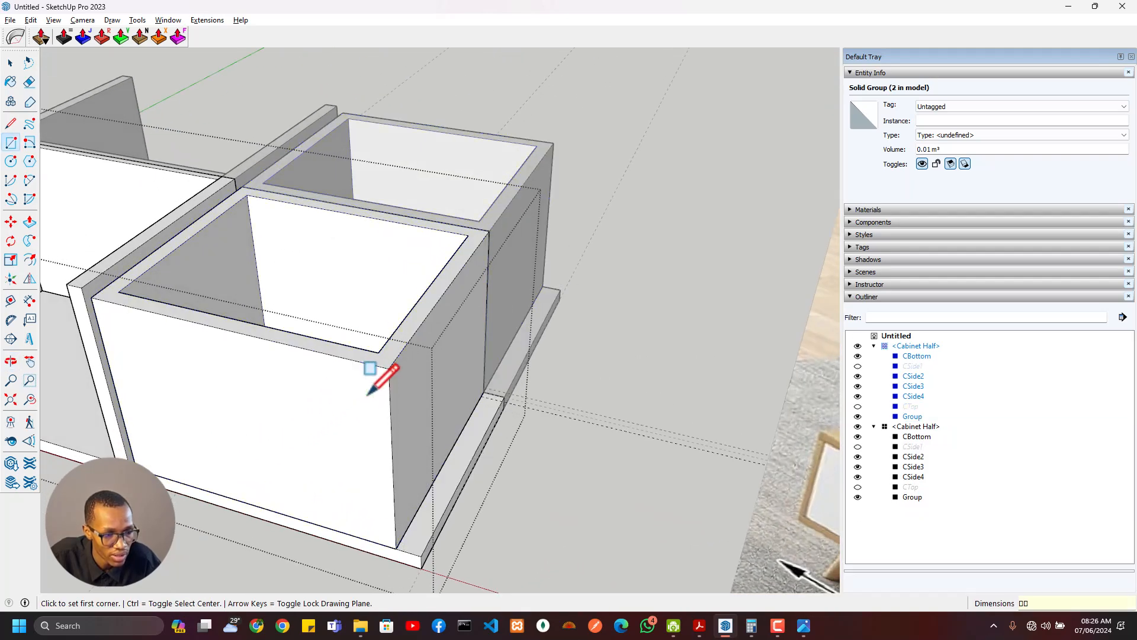
pyautogui.hotkey('ctrl', 'z')
pyautogui.hotkey('ctrl', 'z')
pyautogui.moveTo(289, 408)
pyautogui.mouseDown(button='middle')
pyautogui.moveTo(230, 426)
pyautogui.moveTo(351, 379)
pyautogui.mouseUp(button='middle')
pyautogui.hotkey('ctrl', 'z')
# Examine how the drawer fronts sit in the coffee table in the reference image
pyautogui.hotkey('alt', 'Tab')
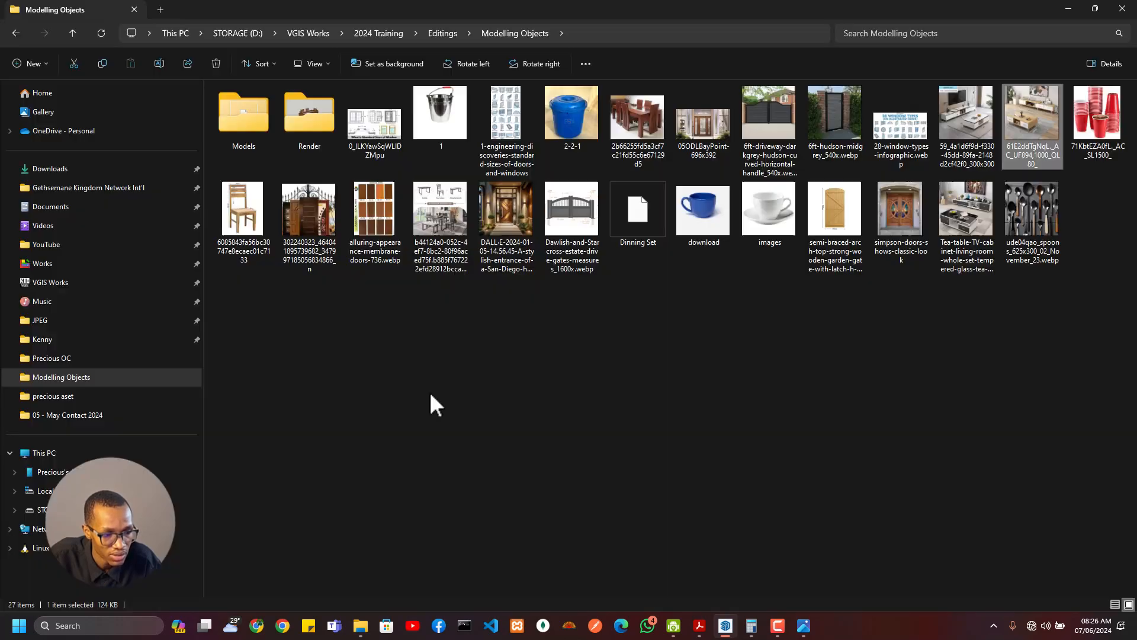
pyautogui.hotkey('alt', 'Tab')
pyautogui.scroll(-4, 687, 314)
pyautogui.keyDown('shift'); pyautogui.moveTo(644, 352); pyautogui.dragTo(390, 357, button='middle'); pyautogui.keyUp('shift')
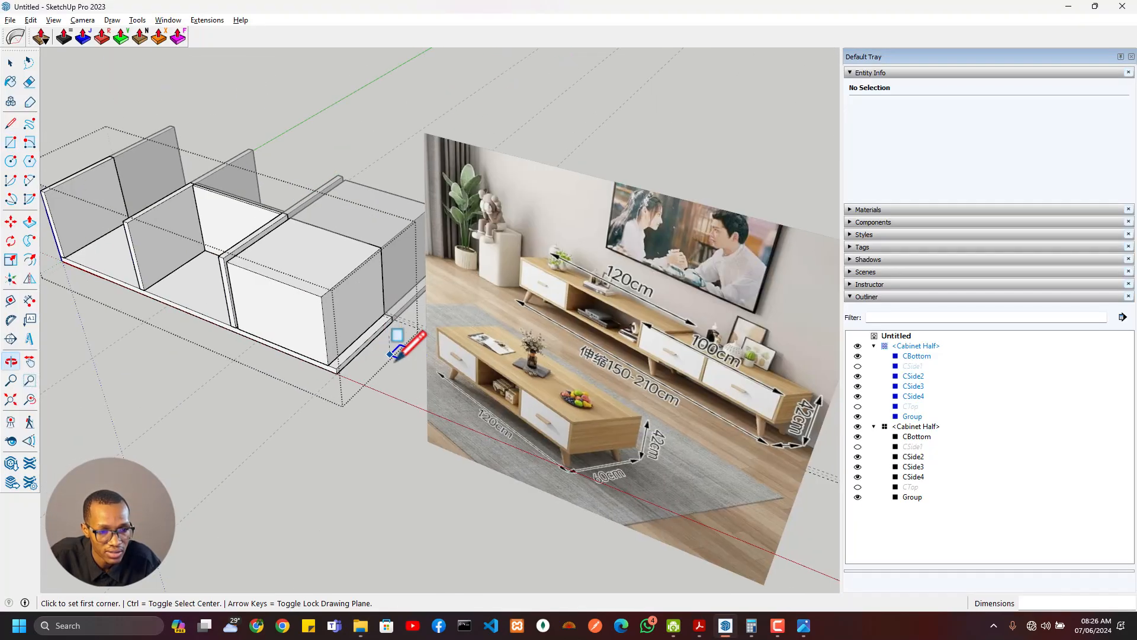
pyautogui.scroll(5, 551, 420)
pyautogui.moveTo(562, 422); pyautogui.dragTo(570, 420, button='middle')
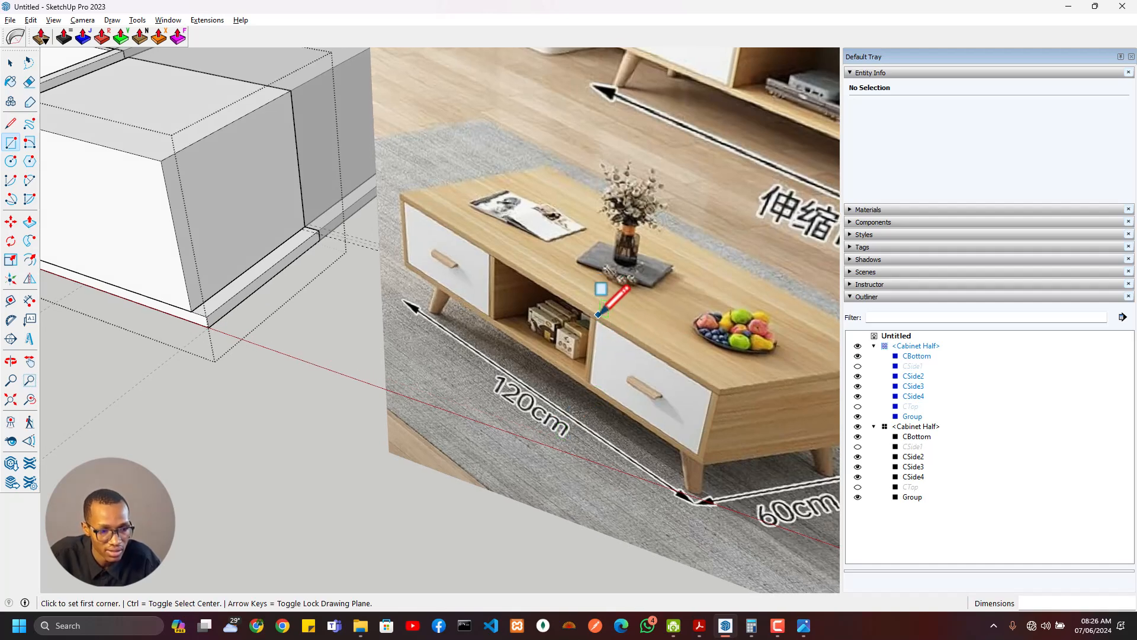
pyautogui.scroll(-4, 498, 341)
# Push the drawer block's front face inward 20 mm to leave room for a drawer front
pyautogui.keyDown('shift'); pyautogui.moveTo(212, 270); pyautogui.dragTo(326, 294, button='middle'); pyautogui.keyUp('shift')
pyautogui.scroll(4, 344, 293)
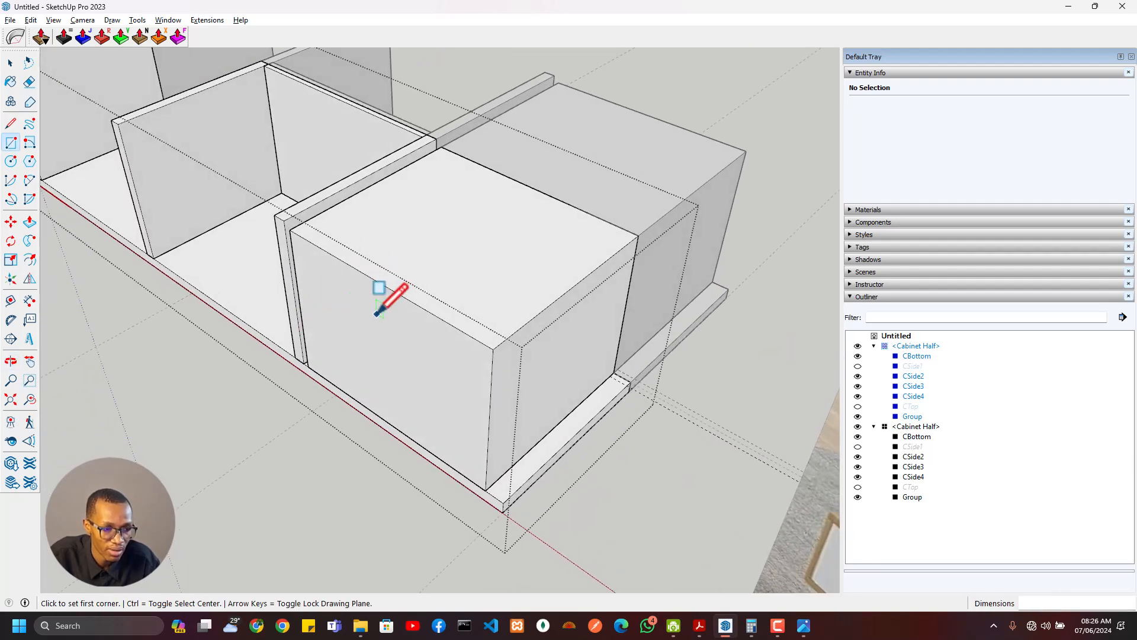
pyautogui.press('p')
pyautogui.click(368, 352)
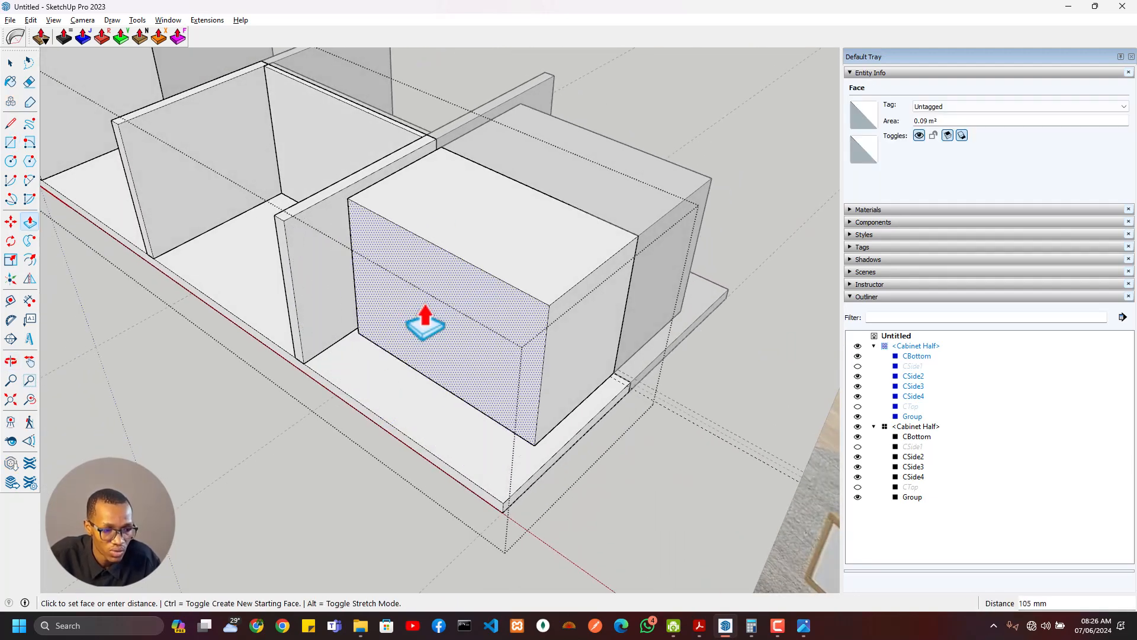
pyautogui.write('20')
pyautogui.press('Return')
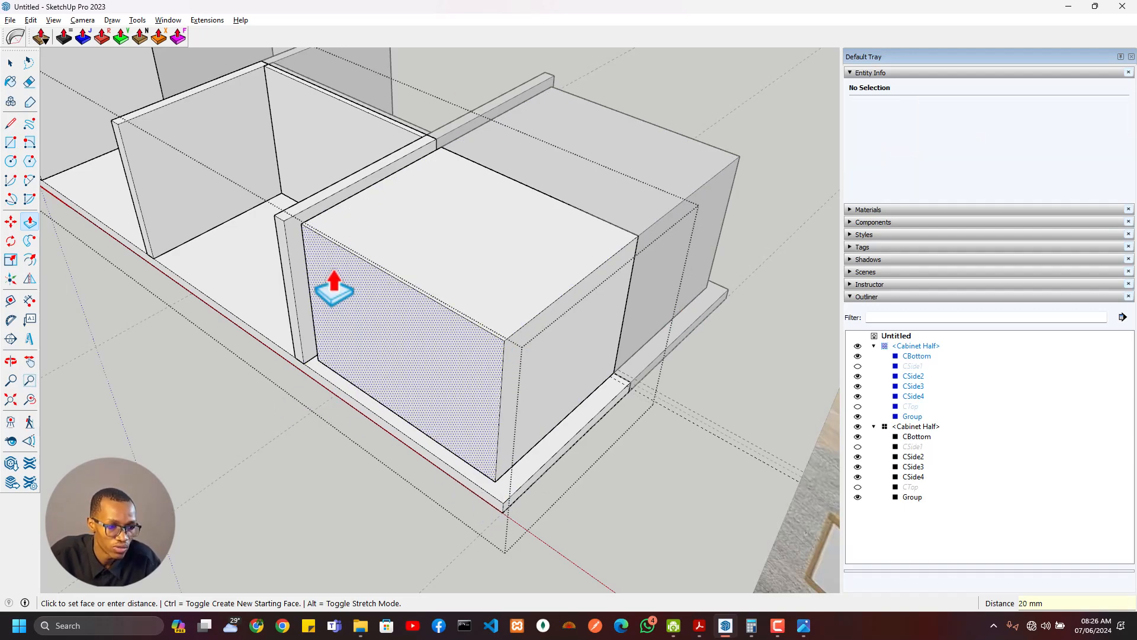
# Offset the block's top face inward and push the inner face down to hollow out the drawer box
pyautogui.moveTo(322, 272); pyautogui.dragTo(386, 300, button='middle')
pyautogui.press('f')
pyautogui.press('p')
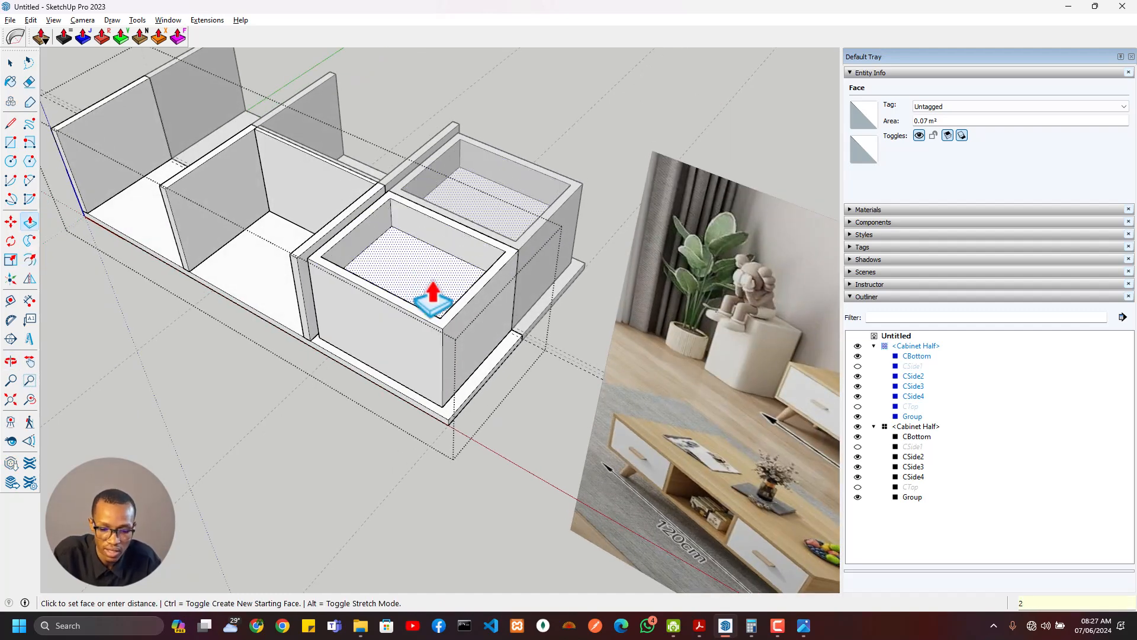
pyautogui.press('Return')
pyautogui.scroll(-3, 450, 320)
pyautogui.moveTo(454, 324); pyautogui.dragTo(473, 323, button='middle')
# Select all the geometry of the recessed drawer box and make it a group
pyautogui.press('space')
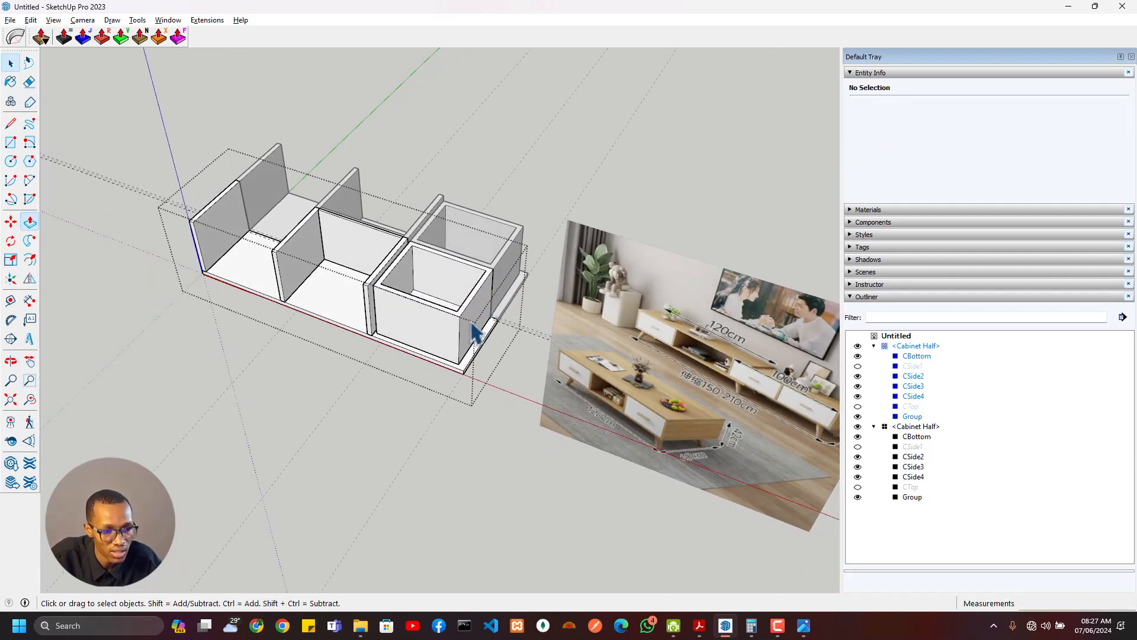
pyautogui.tripleClick(474, 333)
pyautogui.rightClick(474, 327)
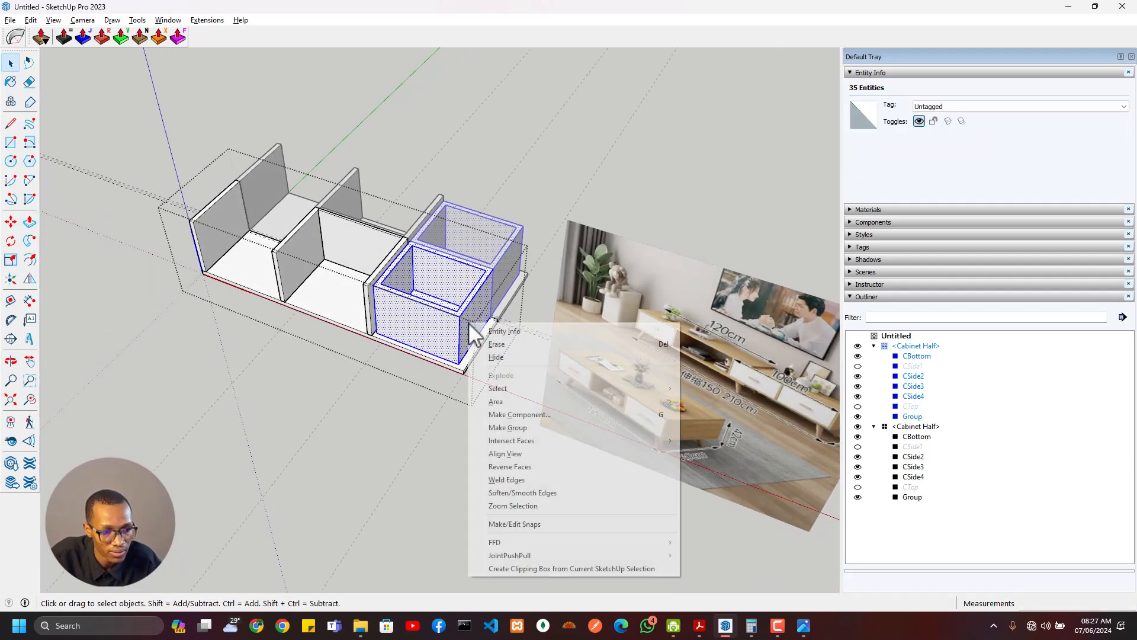
pyautogui.click(541, 437)
# Unhide the CTop and CSide1 panels of Cabinet Half
pyautogui.scroll(2, 398, 371)
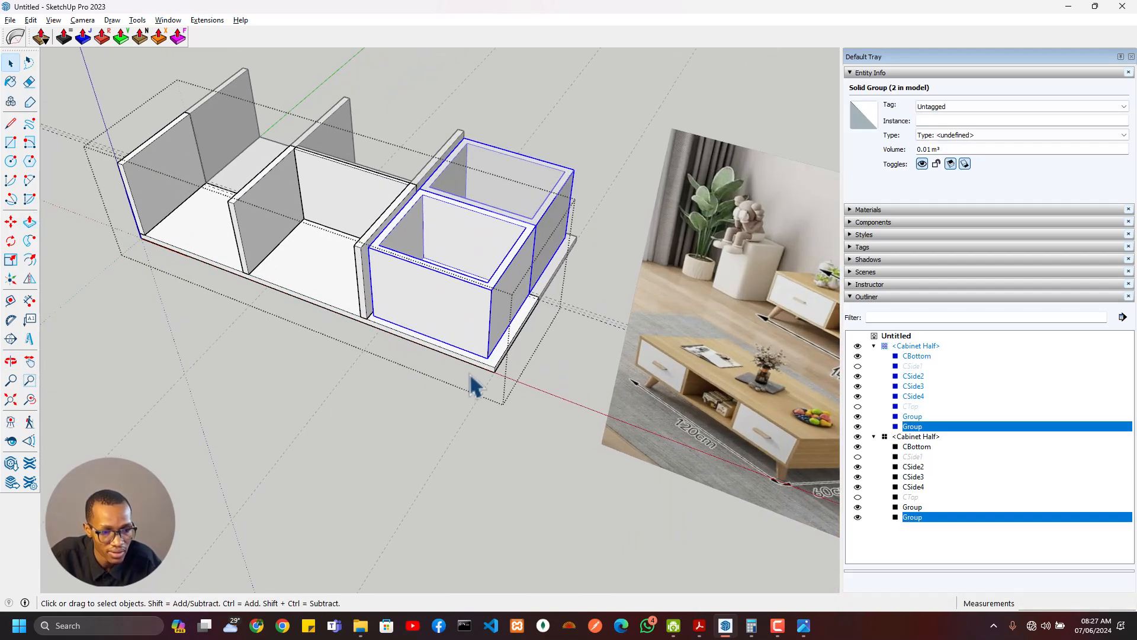
pyautogui.click(858, 406)
pyautogui.click(858, 366)
# Draw a 370 × 260 mm rectangle across the front opening of the drawer compartment, between its opposite inner corners
pyautogui.scroll(3, 497, 357)
pyautogui.moveTo(497, 358); pyautogui.dragTo(602, 169, button='middle')
pyautogui.scroll(3, 516, 225)
pyautogui.moveTo(515, 226); pyautogui.dragTo(655, 203, button='middle')
pyautogui.press('r')
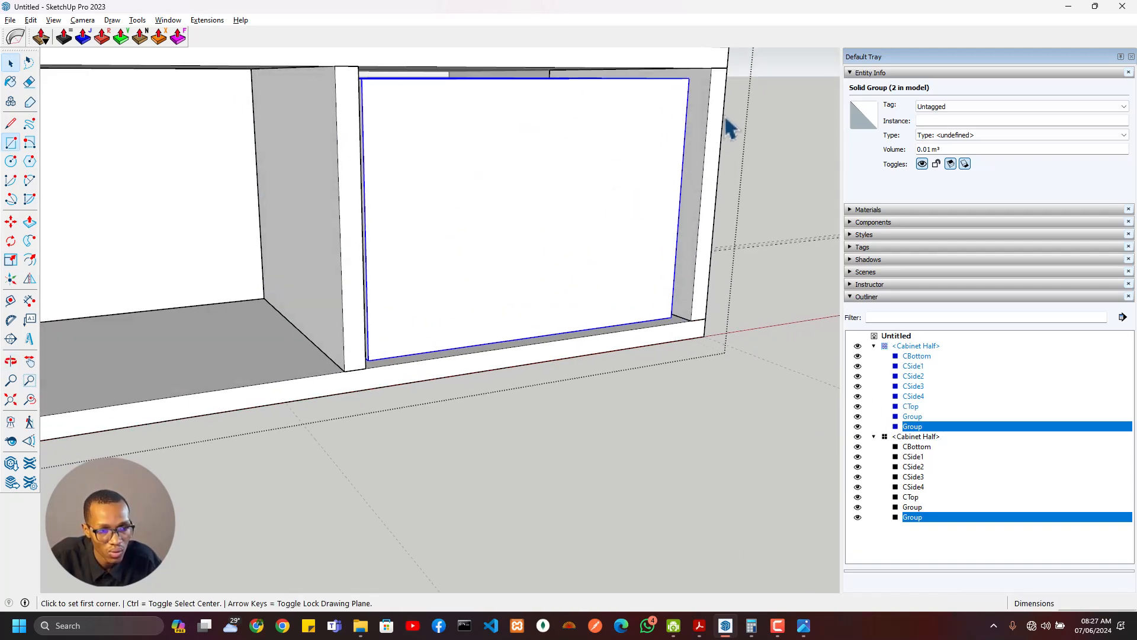
pyautogui.click(711, 68)
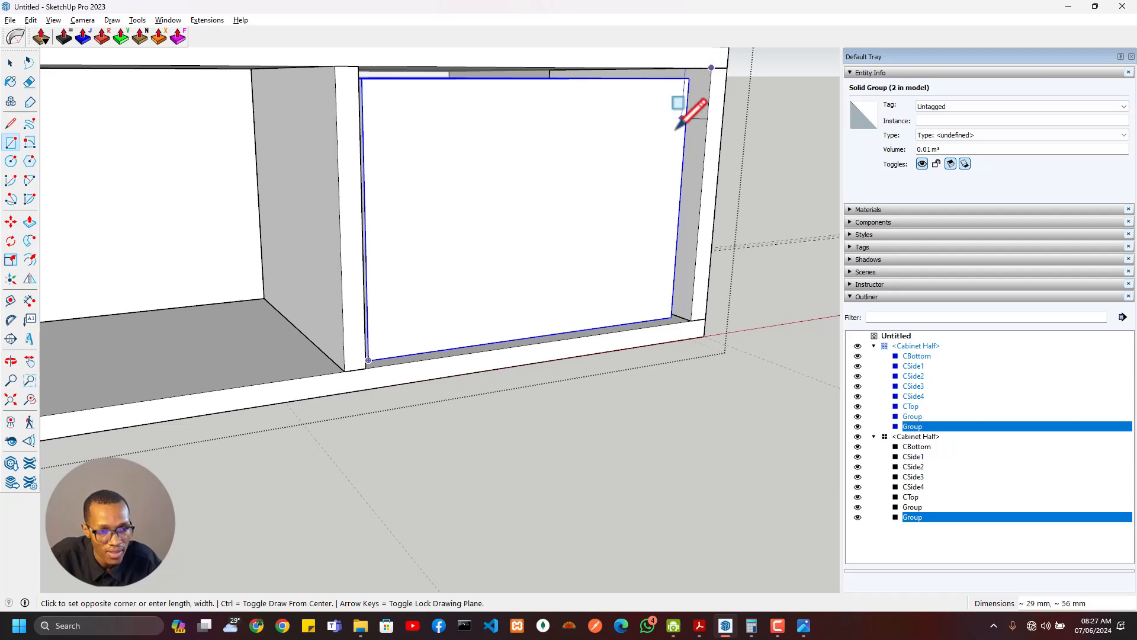
pyautogui.moveTo(677, 119); pyautogui.dragTo(125, 395, button='middle')
pyautogui.click(125, 395)
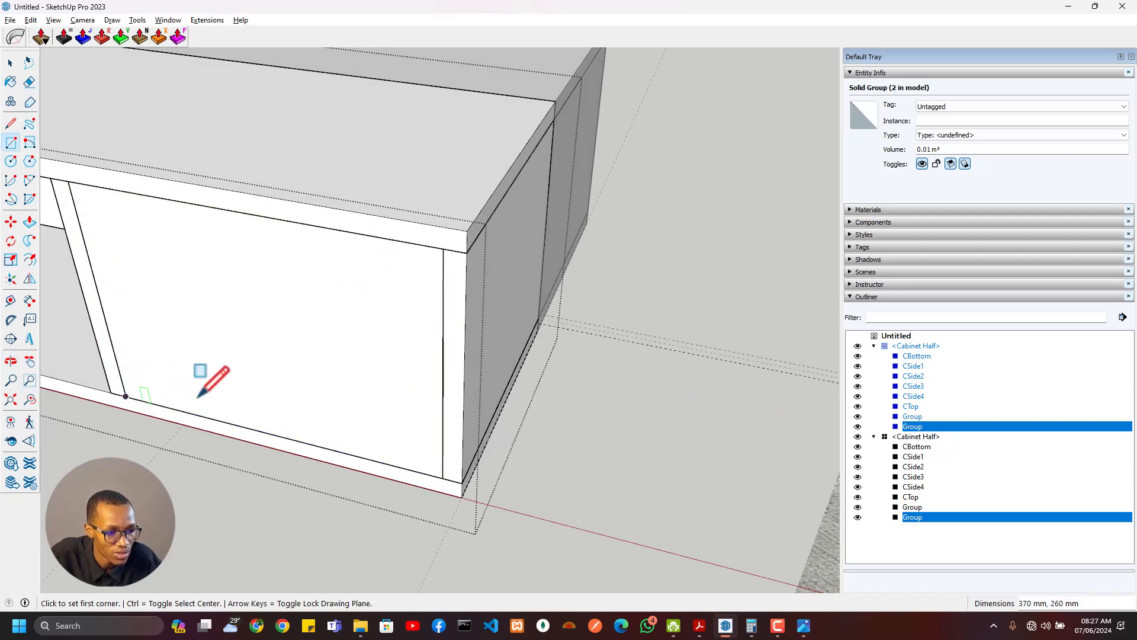
# Push/Pull the new rectangle 20 mm to form the drawer front panel
pyautogui.scroll(-3, 216, 381)
pyautogui.press('p')
pyautogui.click(210, 388)
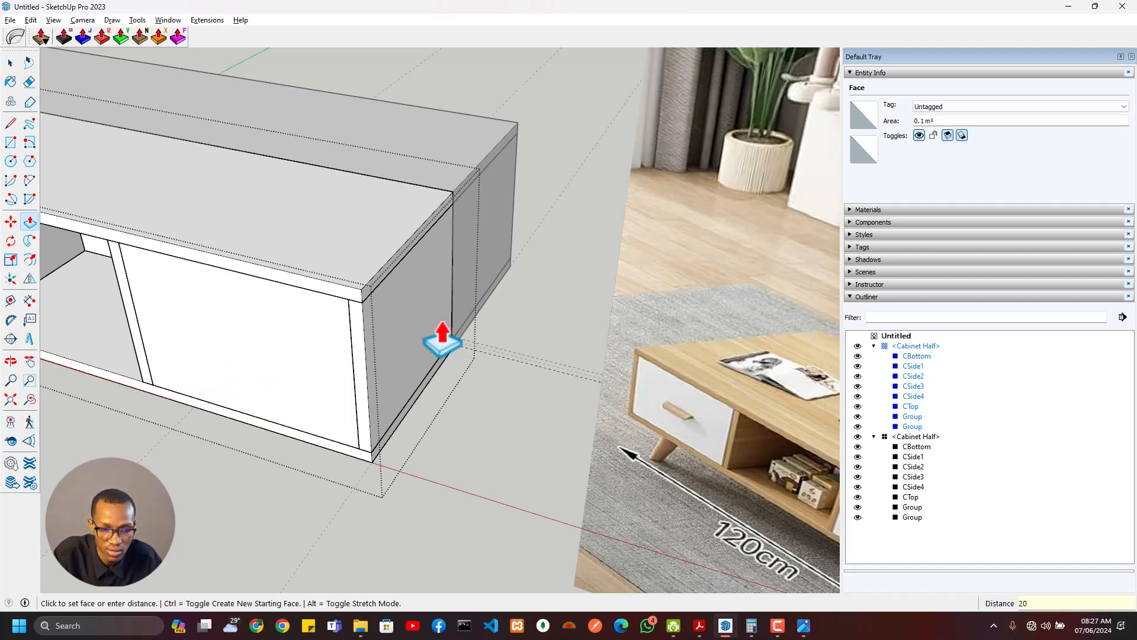
pyautogui.press('Return')
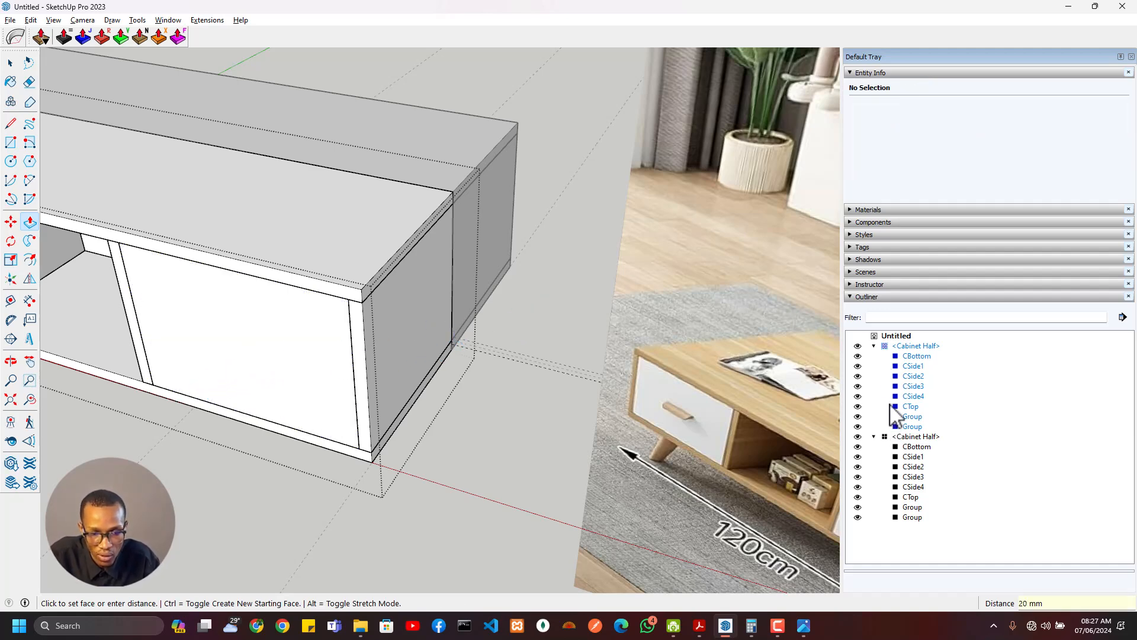
# Hide the CTop and CSide1 panels, then make the drawer front's geometry a group
pyautogui.click(858, 406)
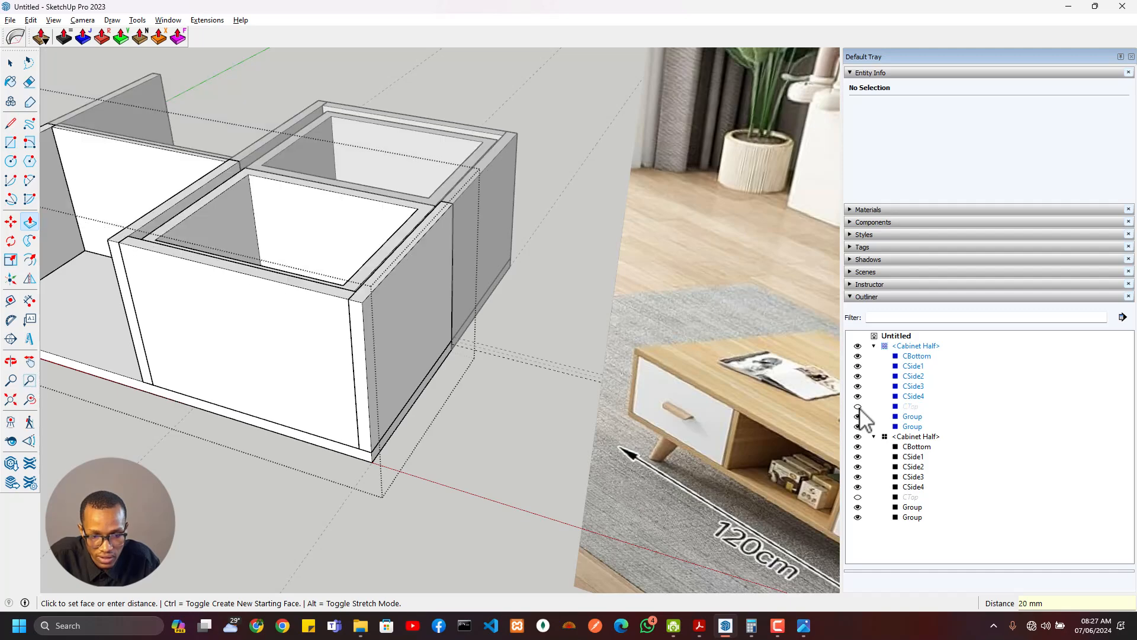
pyautogui.click(858, 366)
pyautogui.moveTo(368, 292); pyautogui.dragTo(496, 350, button='middle')
pyautogui.press('space')
pyautogui.tripleClick(466, 375)
pyautogui.rightClick(464, 364)
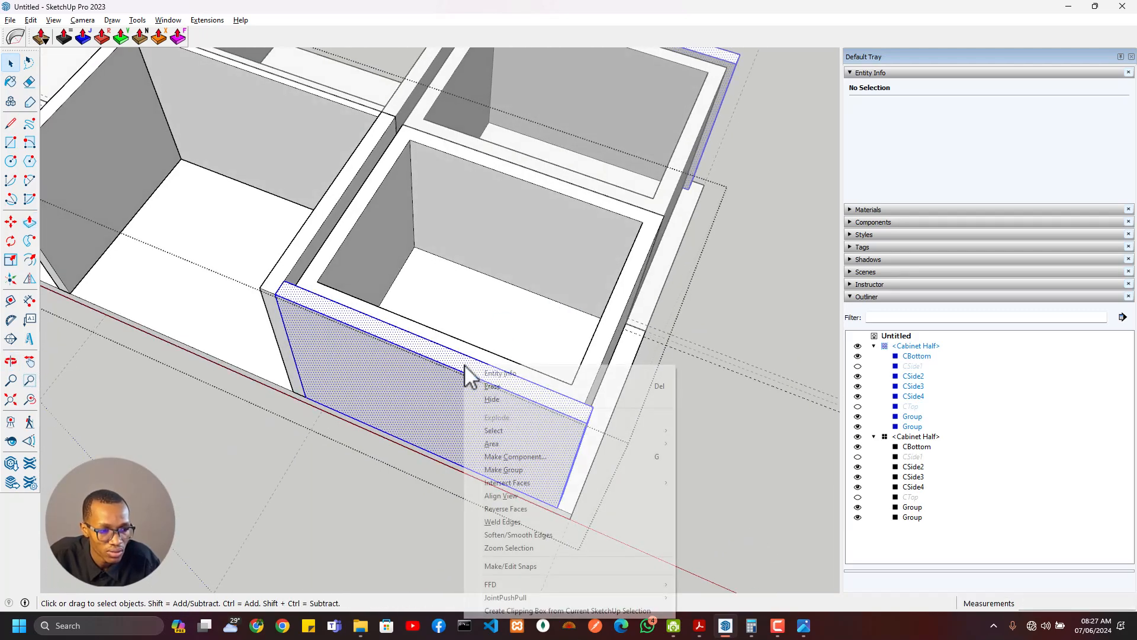
pyautogui.click(537, 470)
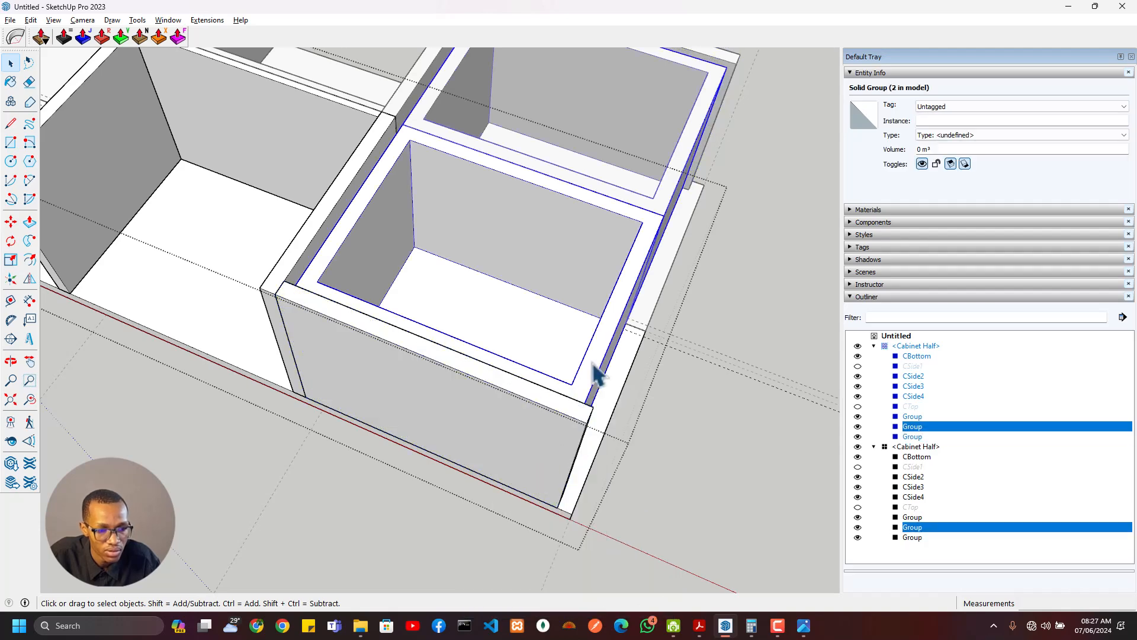
pyautogui.click(539, 445)
# Examine the coffee table's drawer fronts and handles in the reference image
pyautogui.moveTo(556, 438); pyautogui.dragTo(573, 399, button='middle')
pyautogui.hotkey('alt', 'Tab')
pyautogui.hotkey('alt', 'Tab')
pyautogui.scroll(-7, 712, 427)
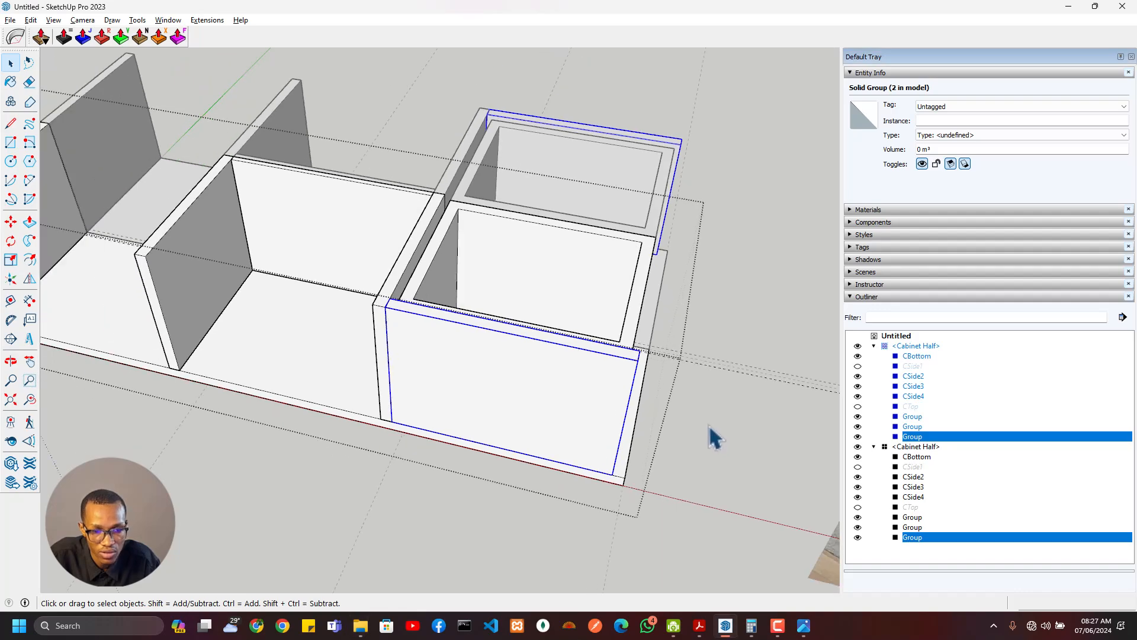
pyautogui.keyDown('shift'); pyautogui.moveTo(727, 432); pyautogui.dragTo(469, 356, button='middle'); pyautogui.keyUp('shift')
pyautogui.scroll(6, 660, 382)
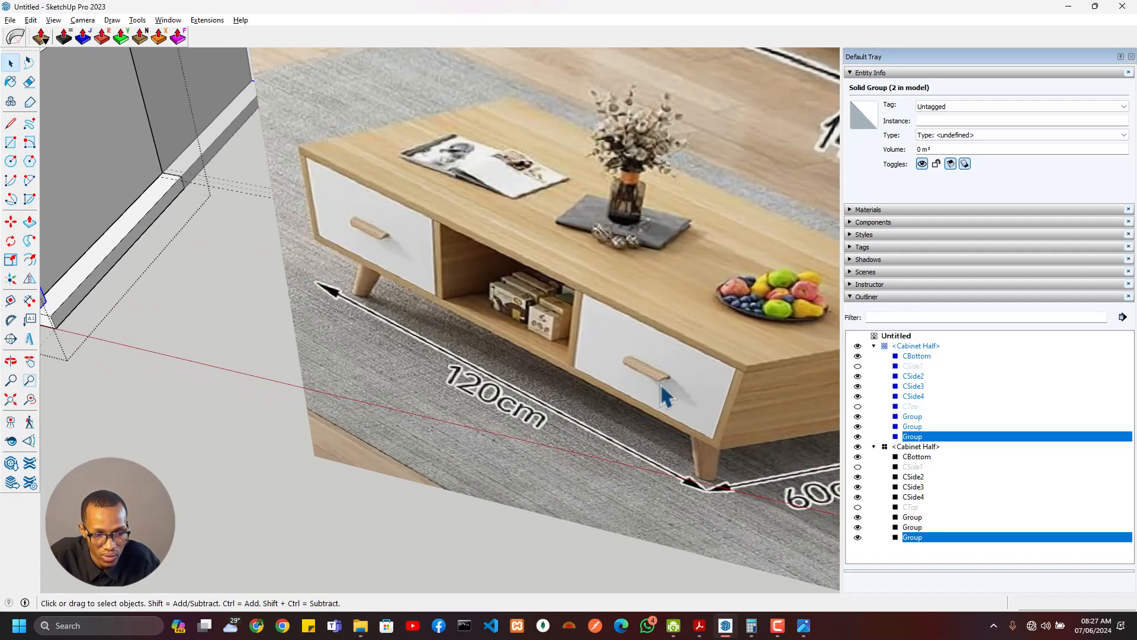
pyautogui.scroll(-3, 667, 398)
pyautogui.scroll(-3, 666, 398)
pyautogui.scroll(8, 673, 385)
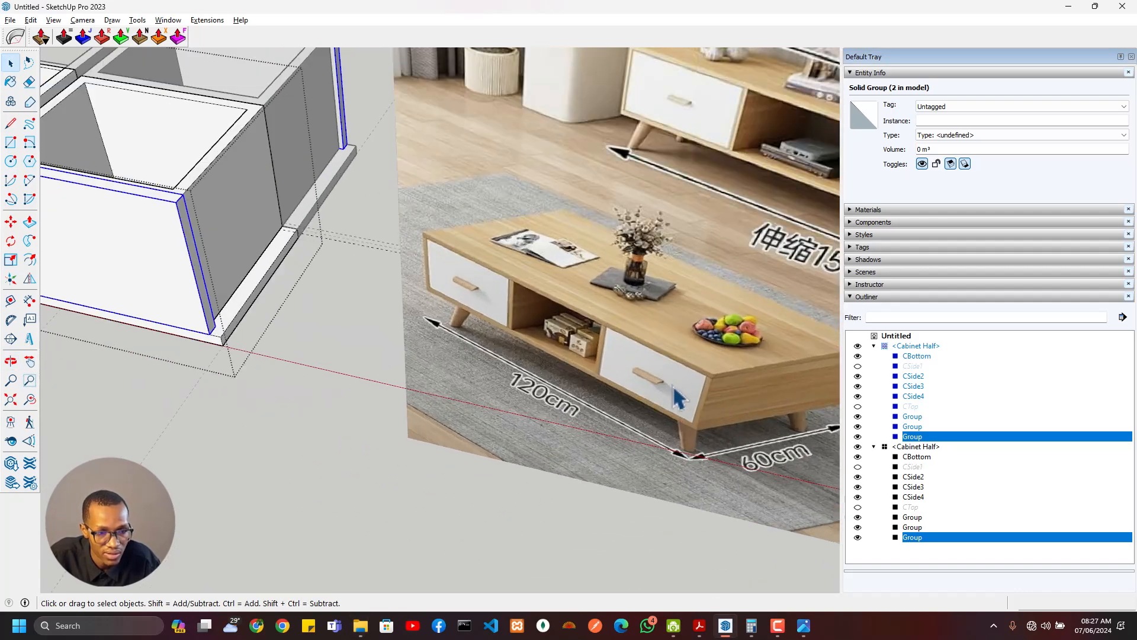
pyautogui.scroll(-3, 644, 411)
pyautogui.scroll(2, 650, 401)
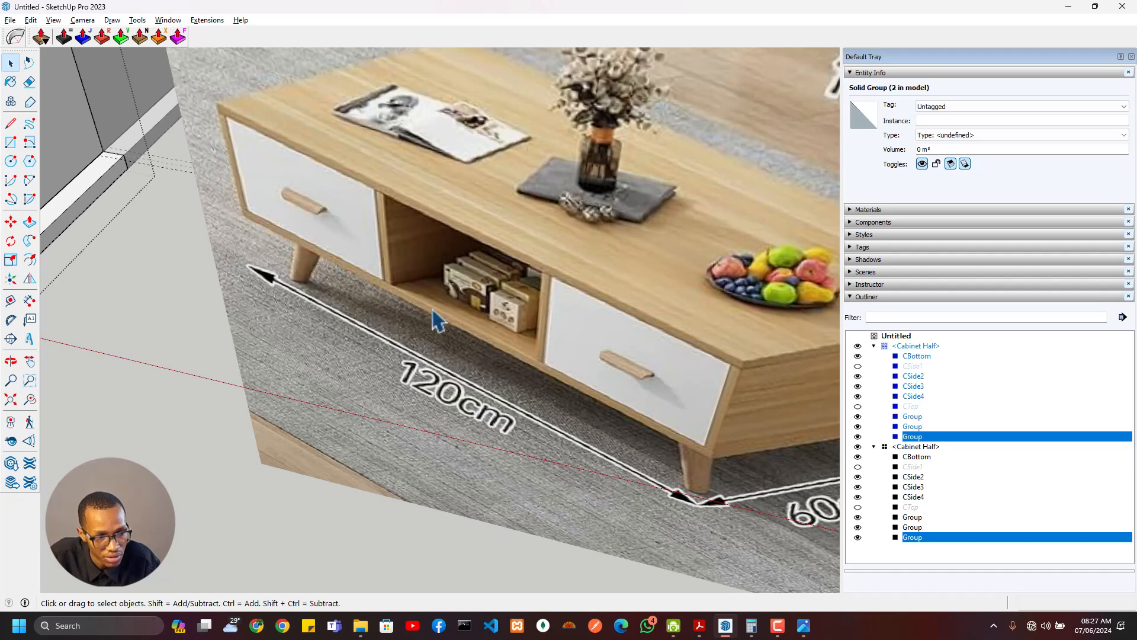
pyautogui.scroll(-3, 438, 321)
pyautogui.moveTo(374, 312); pyautogui.dragTo(376, 314)
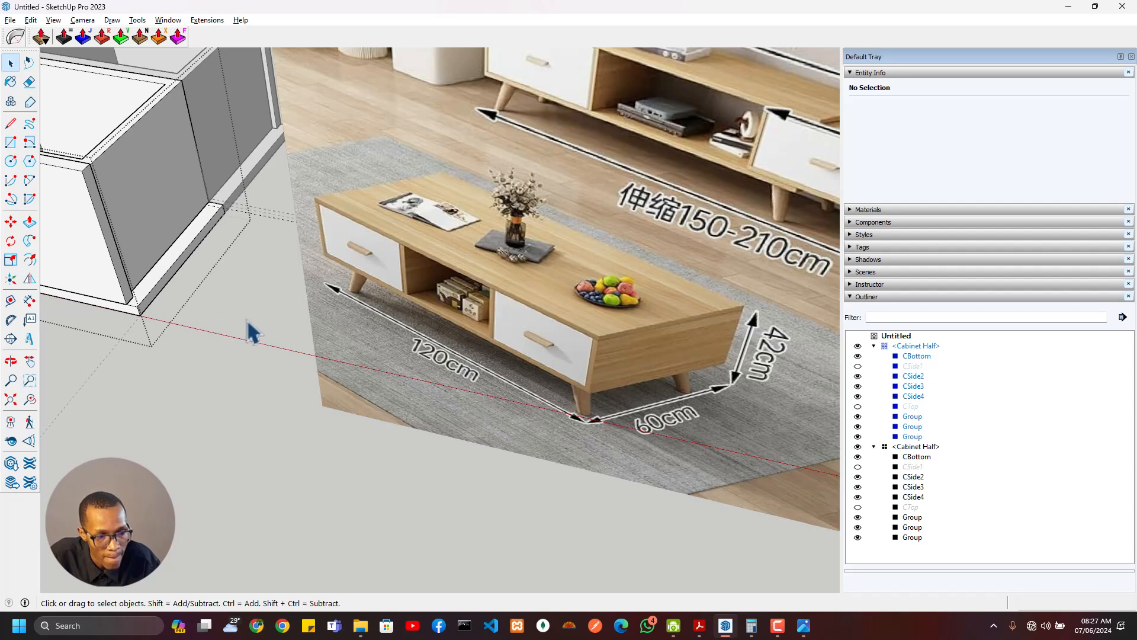
# Measure the height of the drawer front panel
pyautogui.scroll(-3, 251, 332)
pyautogui.moveTo(144, 300); pyautogui.dragTo(505, 325, button='middle')
pyautogui.scroll(3, 363, 304)
pyautogui.click(374, 265)
pyautogui.scroll(3, 340, 275)
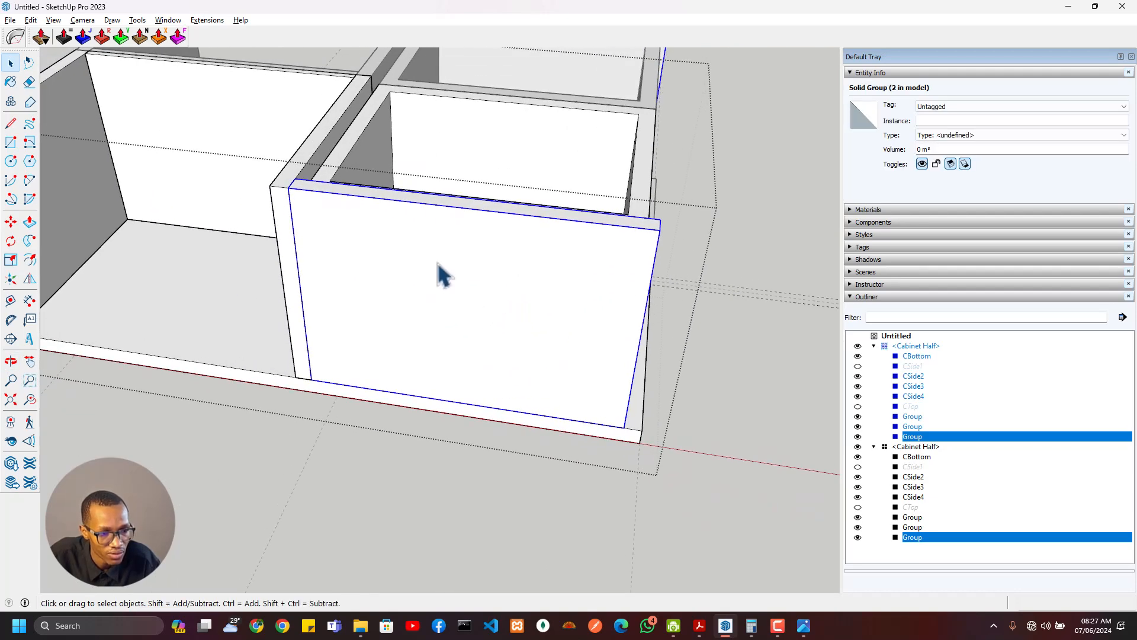
pyautogui.press('t')
pyautogui.click(399, 200)
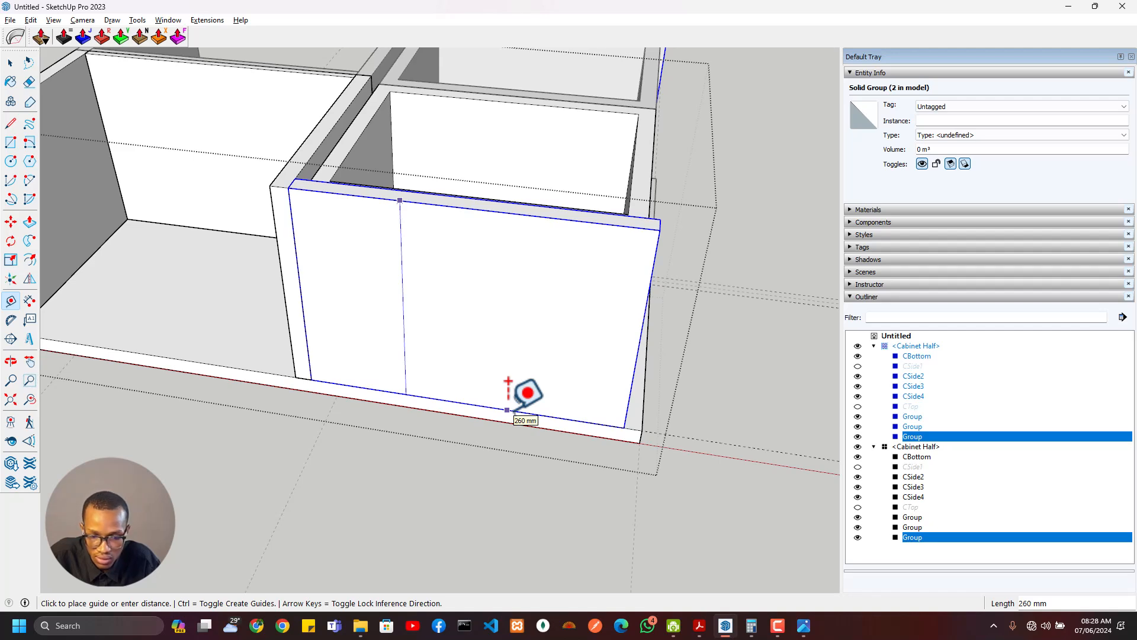
pyautogui.press('Escape')
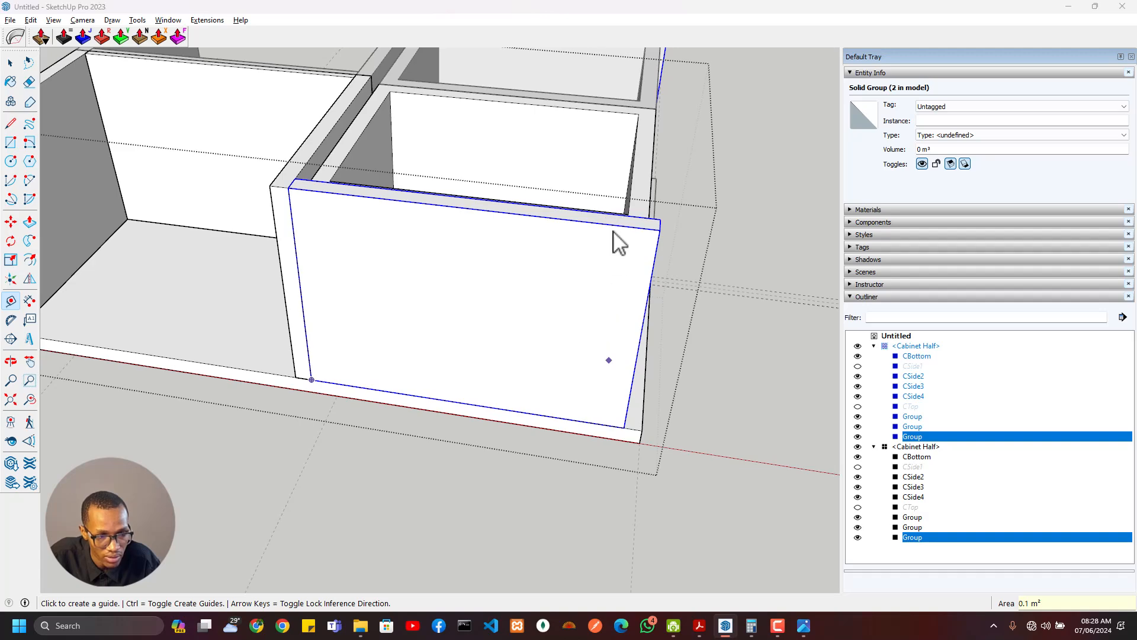
# Save the model in the Models folder as Cabinet
pyautogui.hotkey('ctrl', 's')
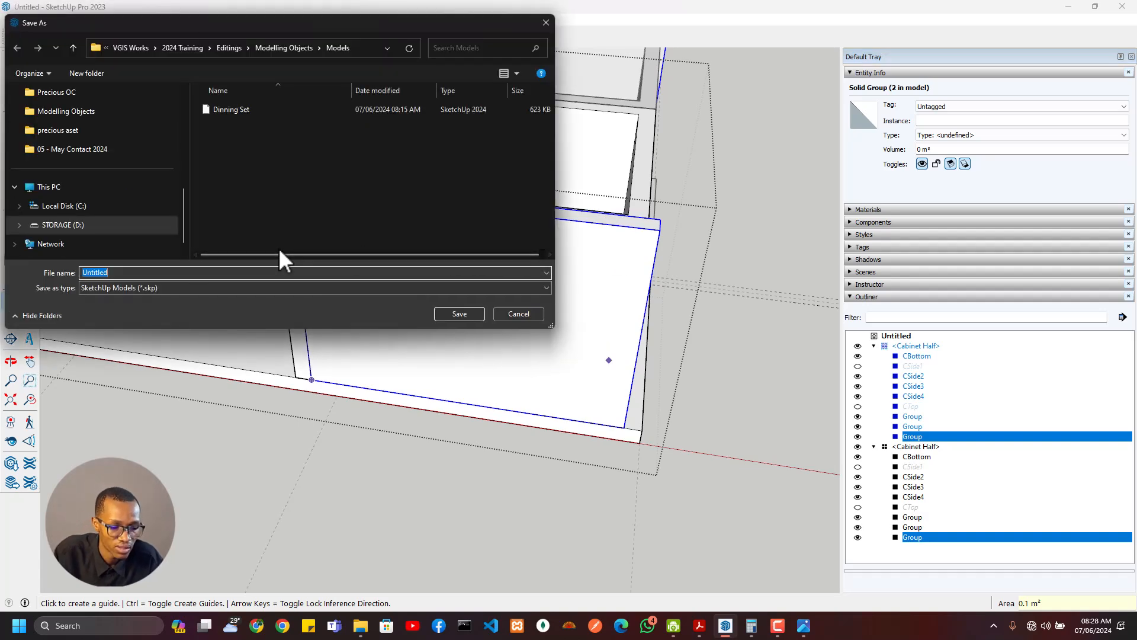
pyautogui.write('Cabine')
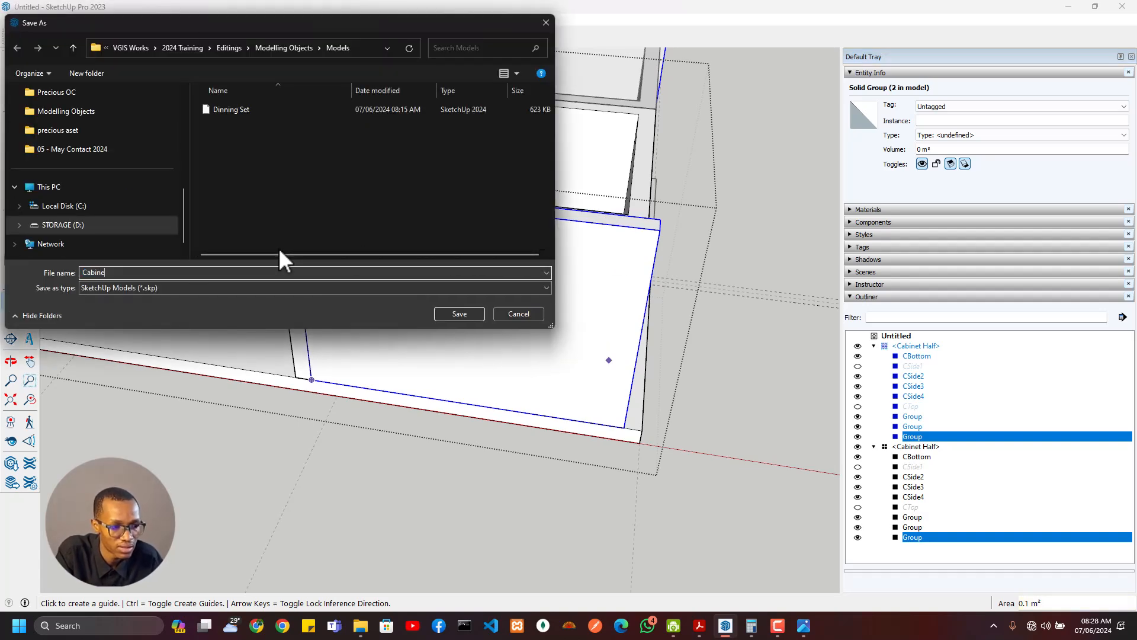
pyautogui.write('t')
pyautogui.press('Return')
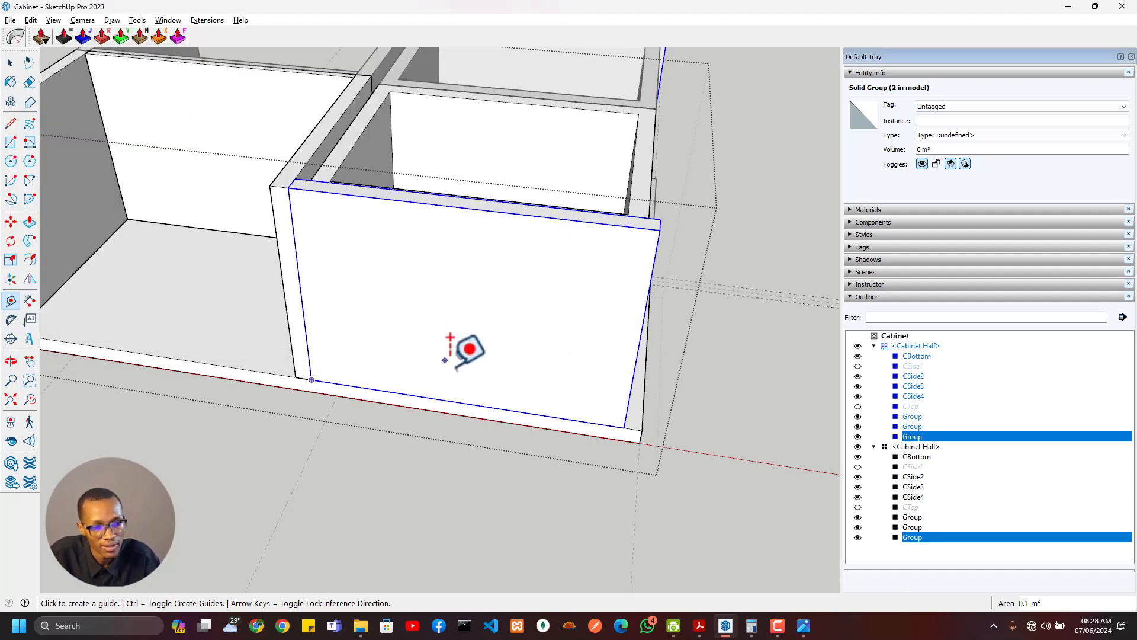
# Place guides through the drawer front's centre, one 130 mm above its bottom edge and one 185 mm from its side edge
pyautogui.click(543, 415)
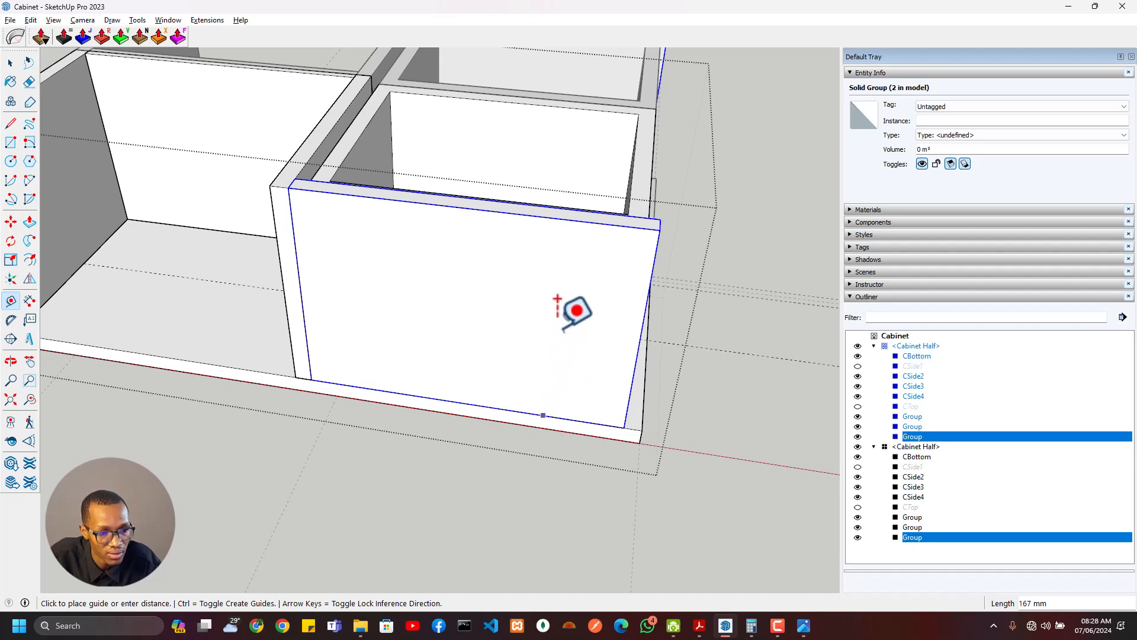
pyautogui.click(635, 323)
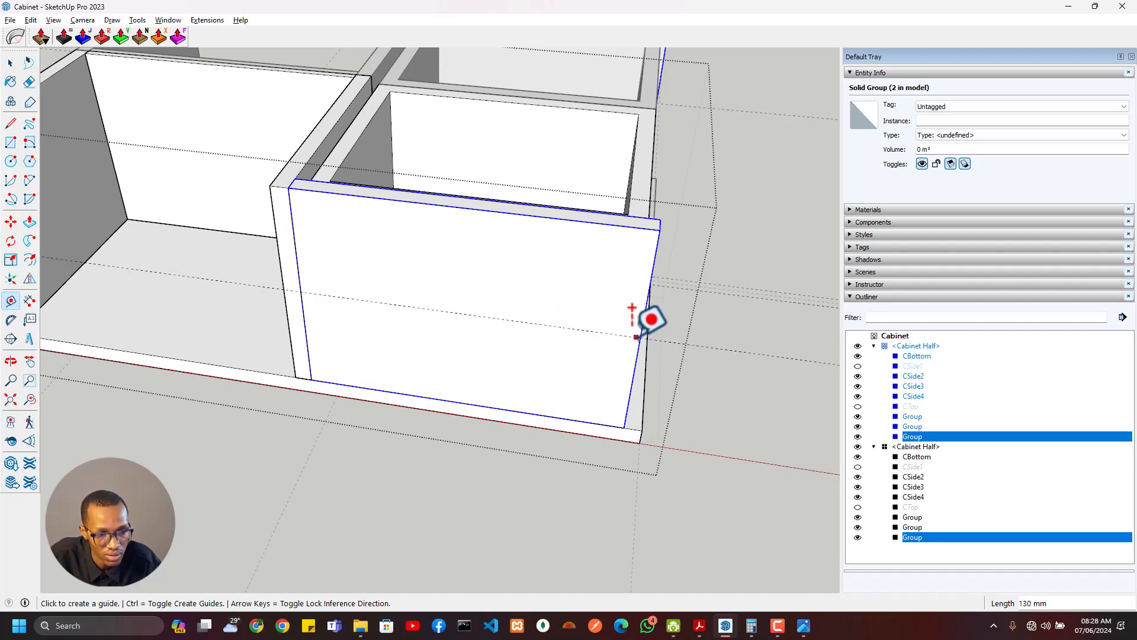
pyautogui.click(655, 248)
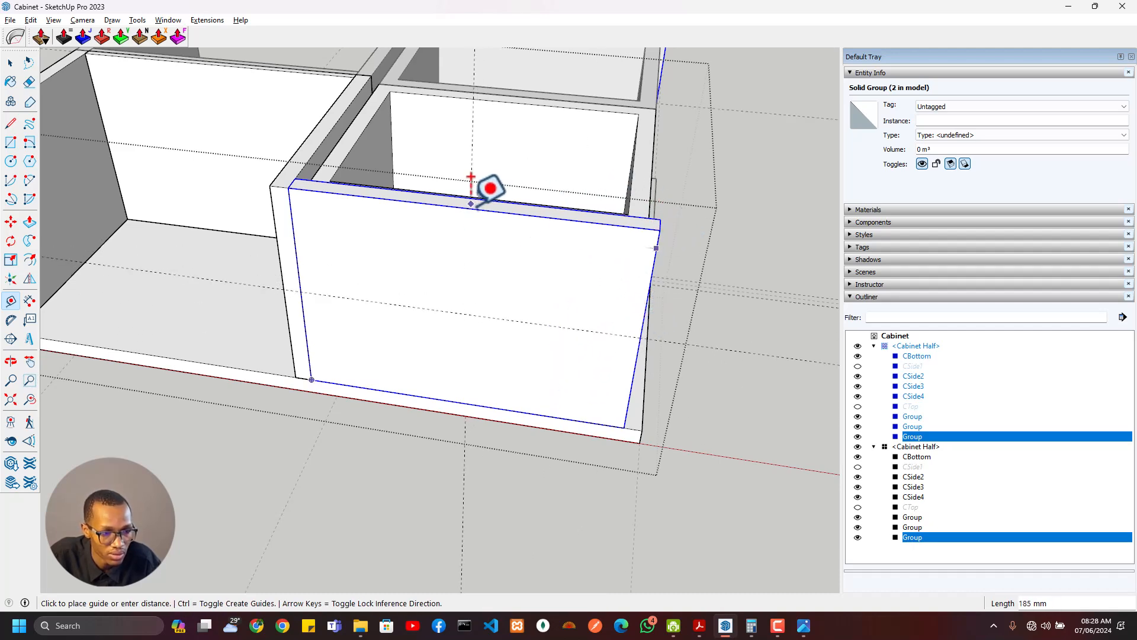
pyautogui.click(466, 205)
# Draw a 100 × 30 mm handle rectangle centred on the guide intersection on the drawer front
pyautogui.scroll(1, 465, 313)
pyautogui.moveTo(464, 314); pyautogui.dragTo(483, 243, button='middle')
pyautogui.press('r')
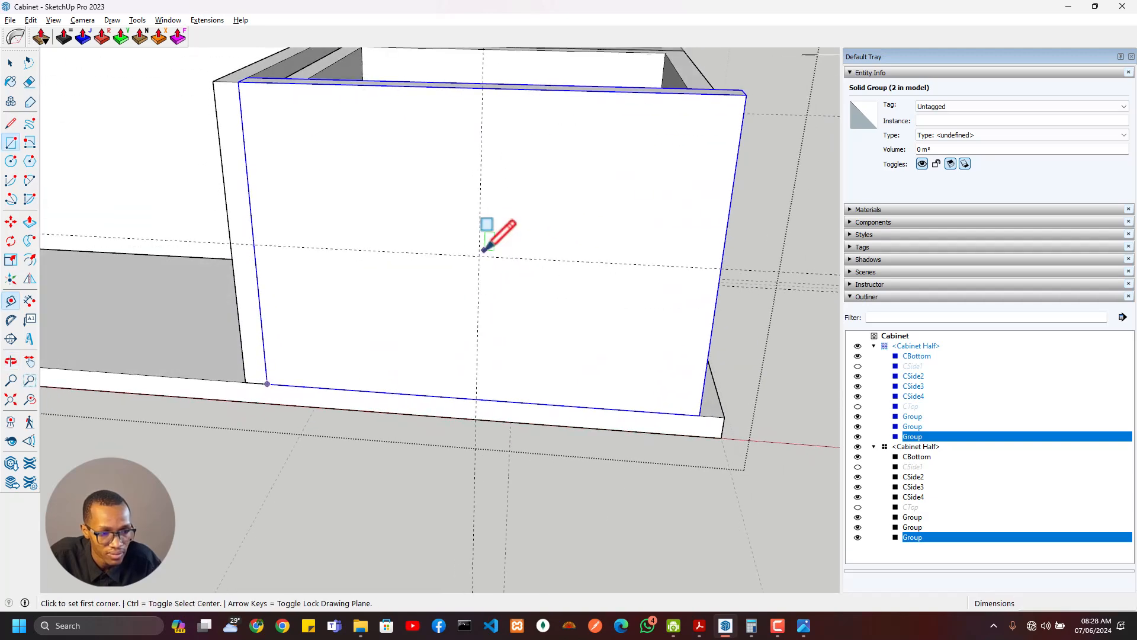
pyautogui.click(479, 256)
pyautogui.press('ctrl')
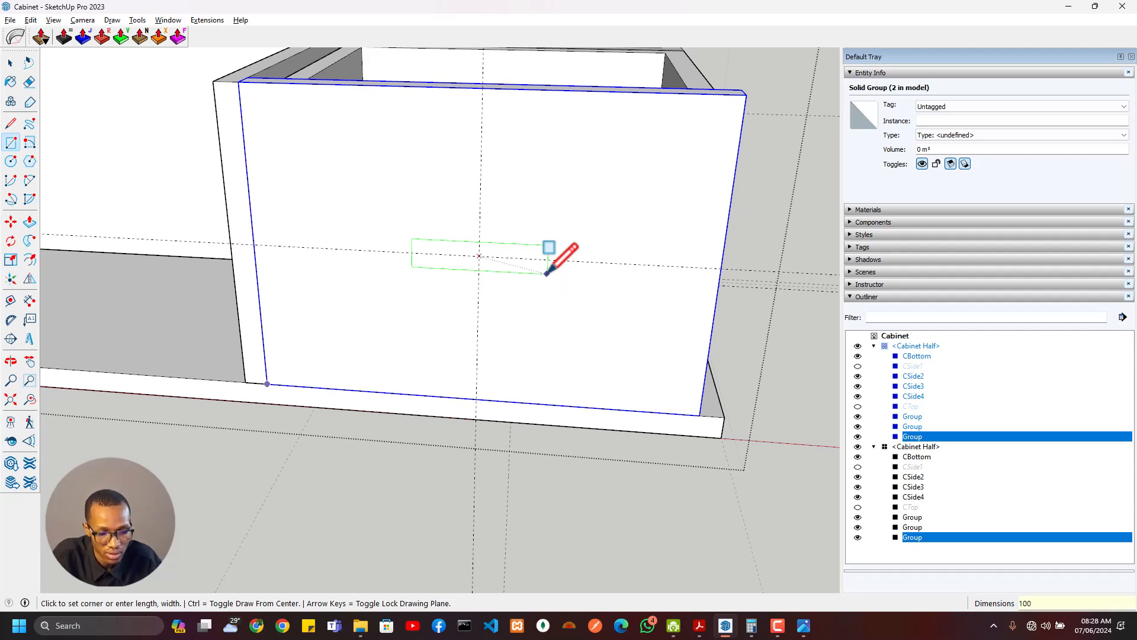
pyautogui.write('100,30')
pyautogui.press('Return')
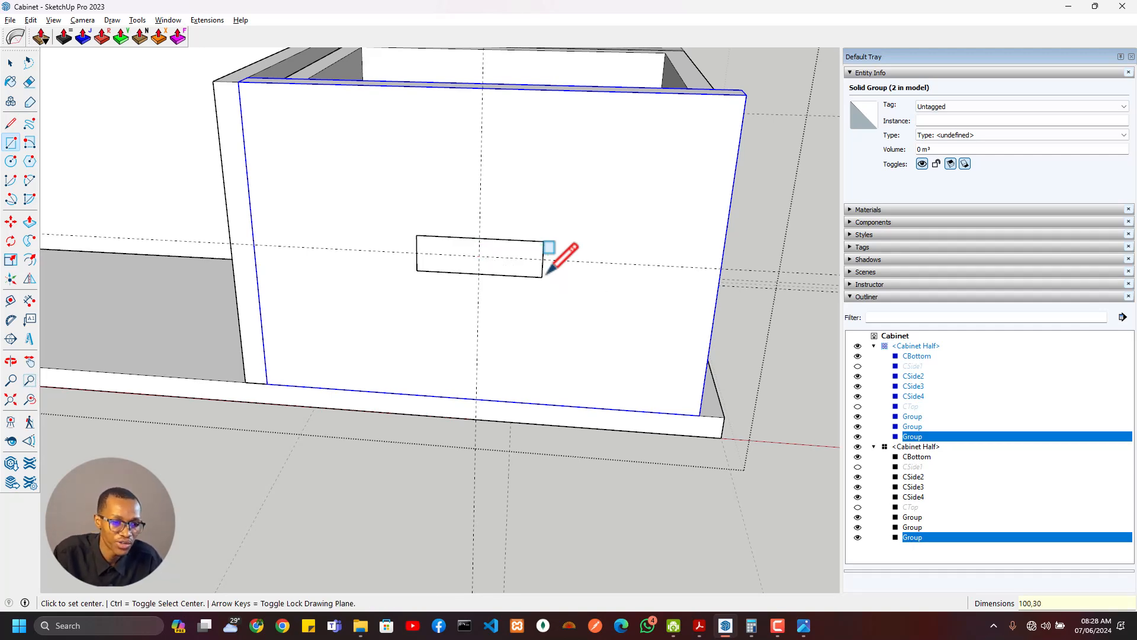
# Push/Pull the handle rectangle 40 mm outward from the drawer front
pyautogui.scroll(-3, 553, 271)
pyautogui.moveTo(553, 271); pyautogui.dragTo(310, 244, button='middle')
pyautogui.scroll(5, 356, 246)
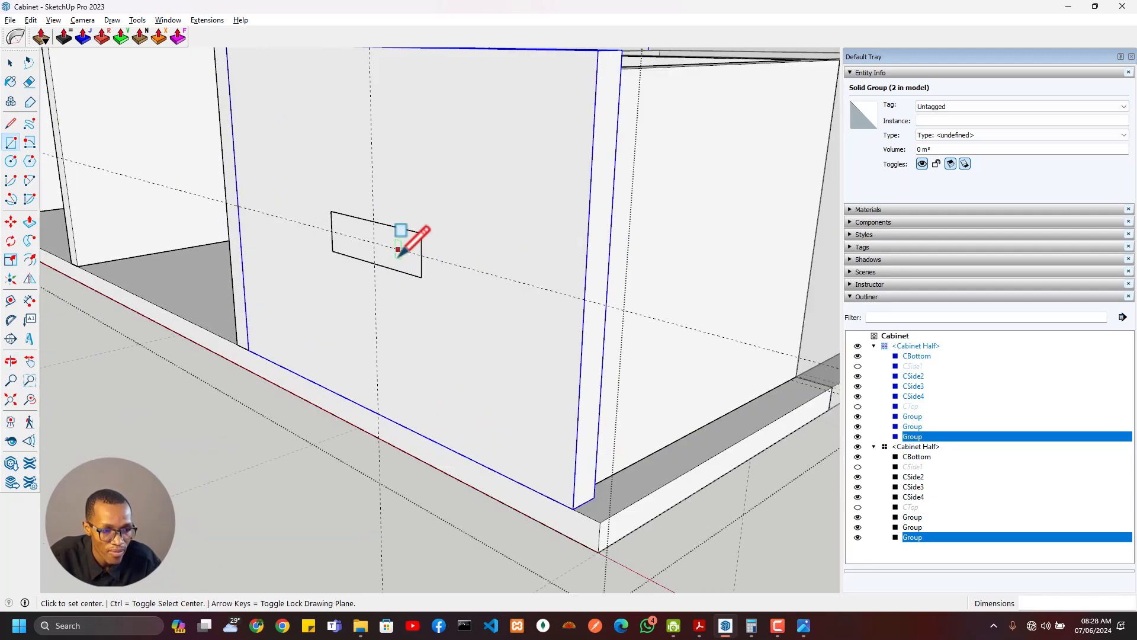
pyautogui.moveTo(398, 248); pyautogui.dragTo(357, 253, button='middle')
pyautogui.press('p')
pyautogui.click(376, 260)
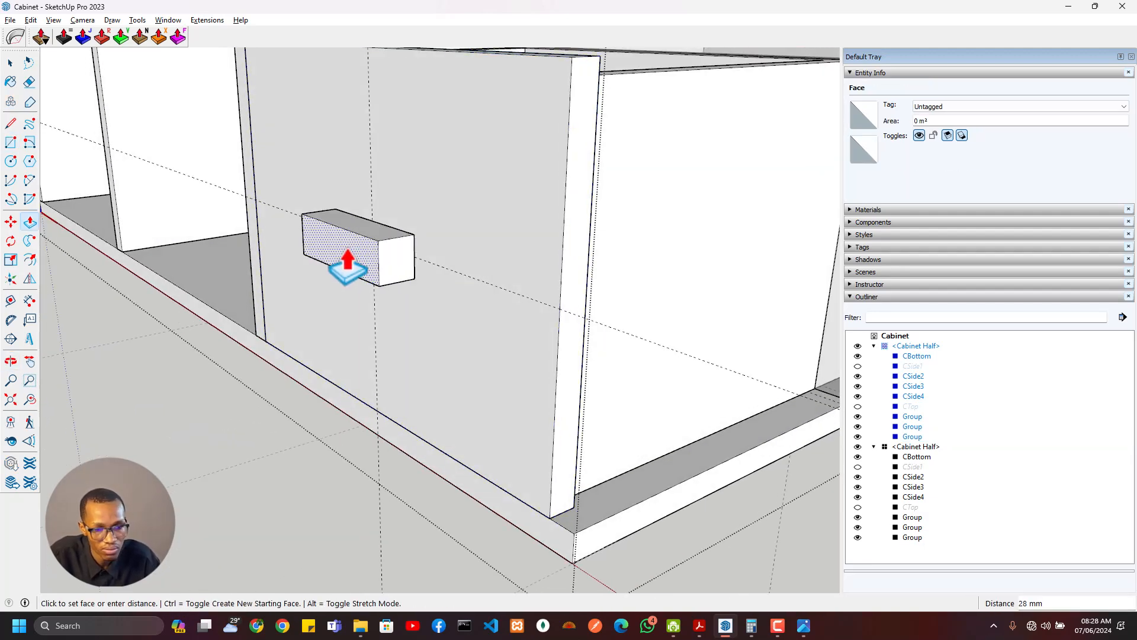
pyautogui.press('Return')
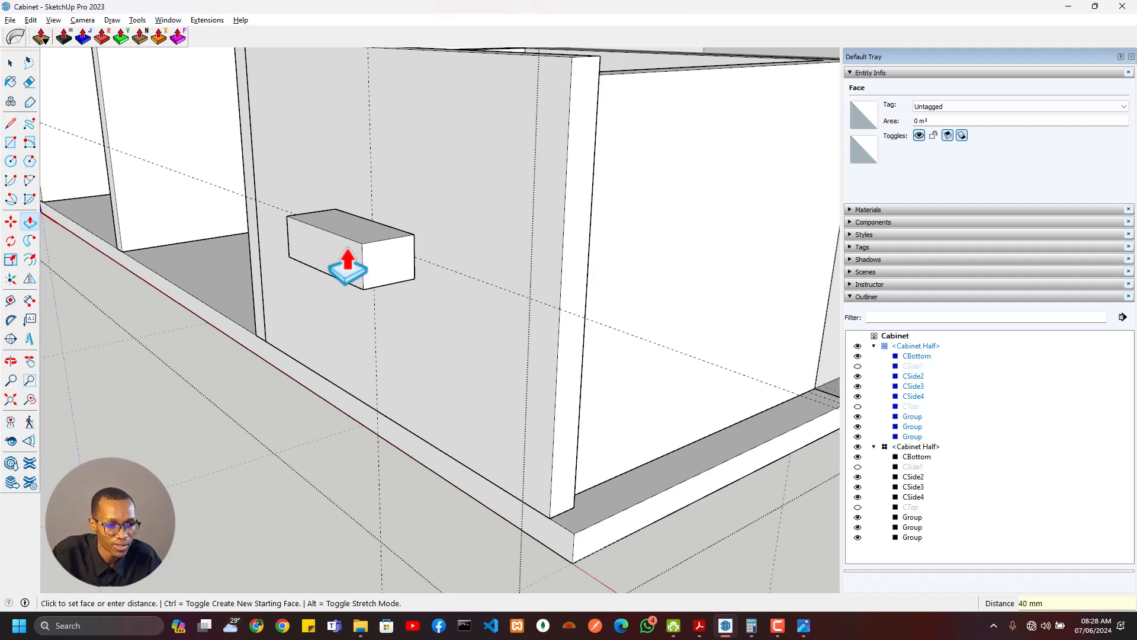
# Draw a small arc with a bulge of about 3 mm across the lower drawer-side corner of the handle block's end face
pyautogui.scroll(3, 355, 254)
pyautogui.scroll(-1, 356, 254)
pyautogui.click(439, 279)
pyautogui.moveTo(437, 281)
pyautogui.mouseDown(button='middle')
pyautogui.moveTo(352, 284)
pyautogui.moveTo(432, 292)
pyautogui.mouseUp(button='middle')
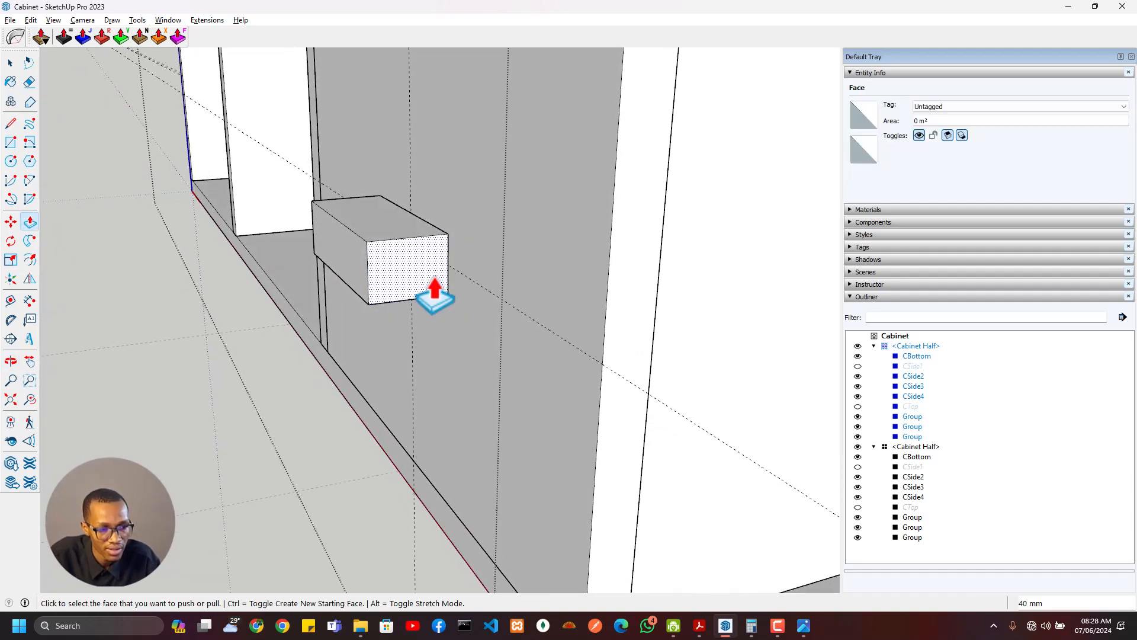
pyautogui.scroll(3, 431, 292)
pyautogui.press('a')
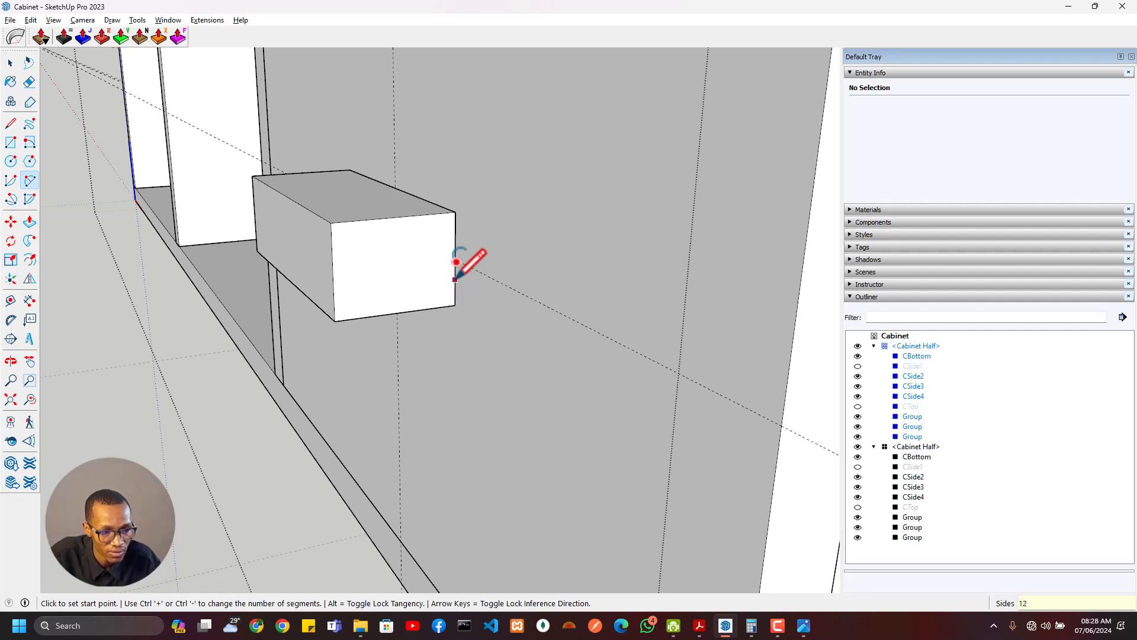
pyautogui.click(455, 277)
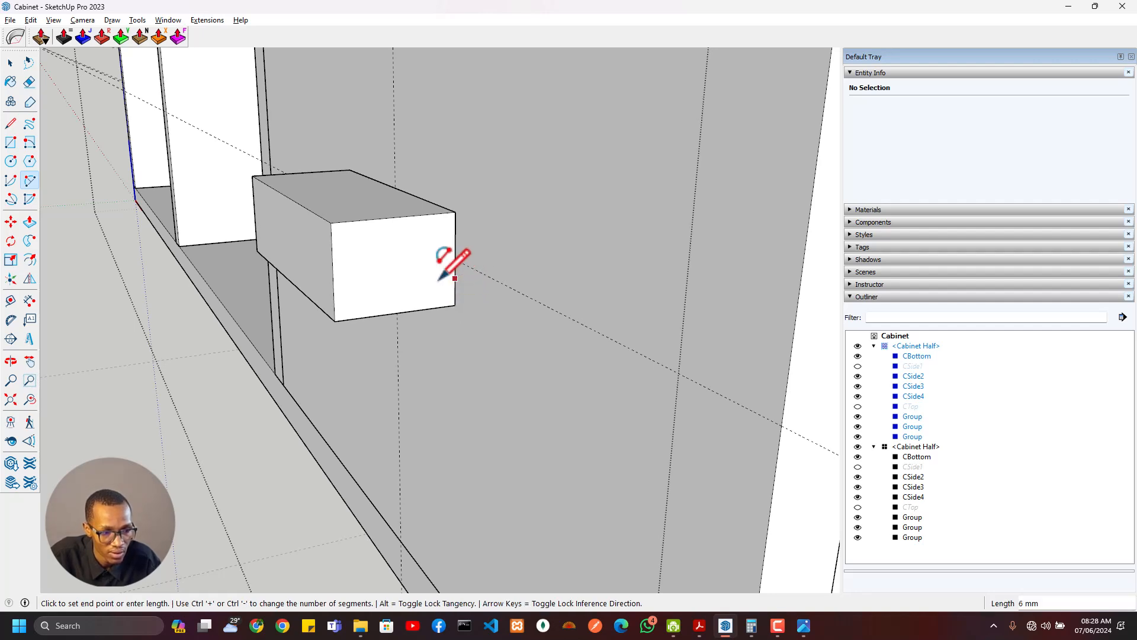
pyautogui.click(420, 309)
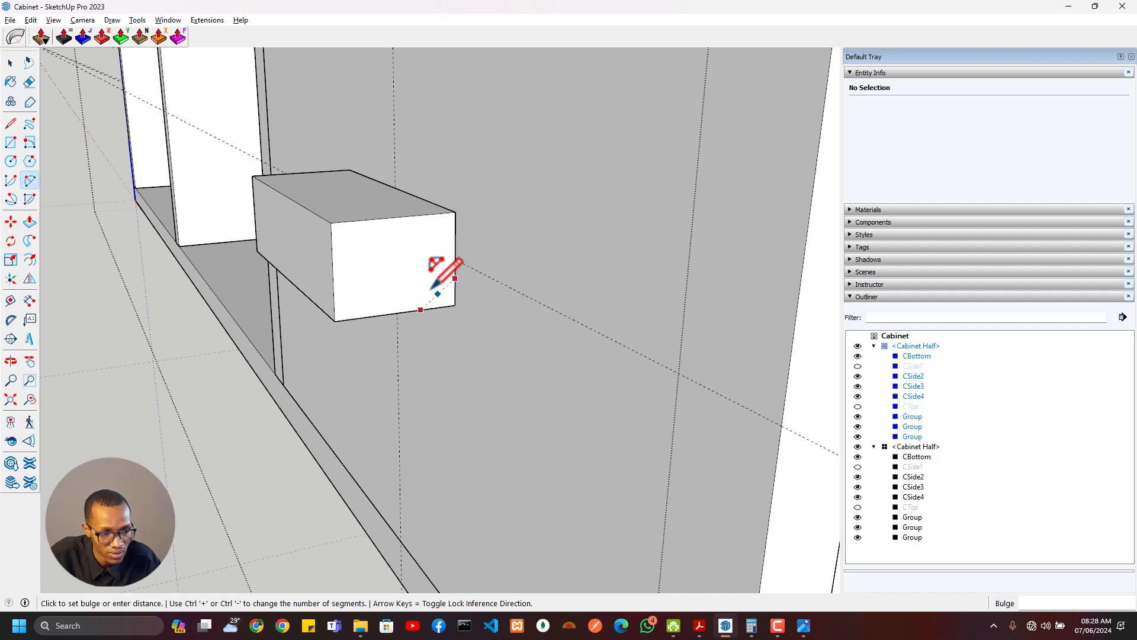
pyautogui.scroll(3, 432, 289)
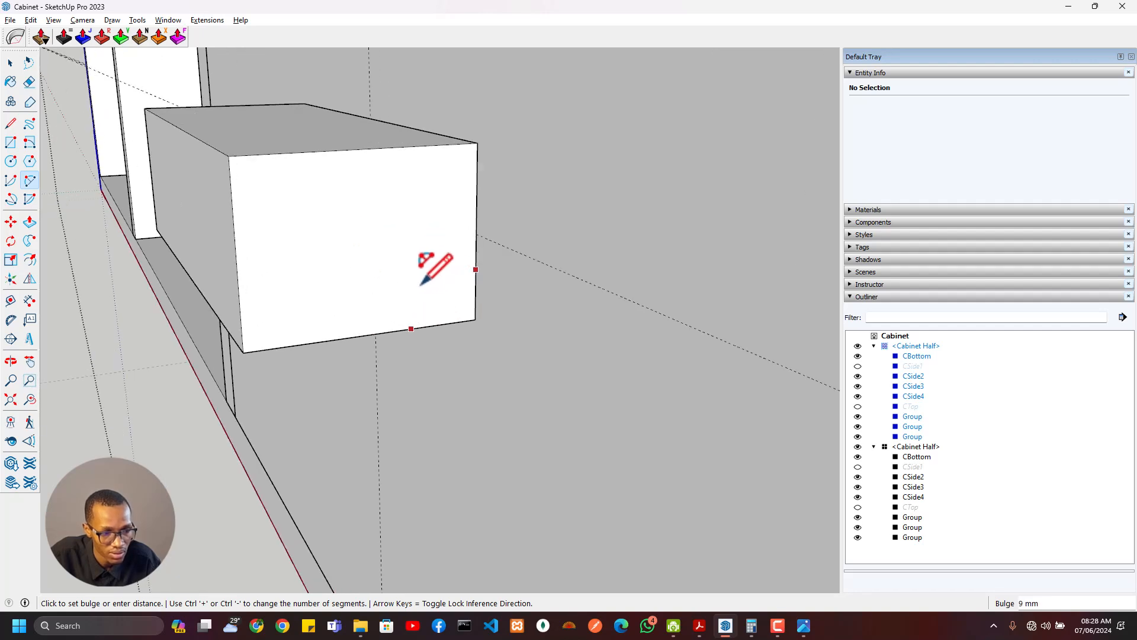
pyautogui.click(417, 302)
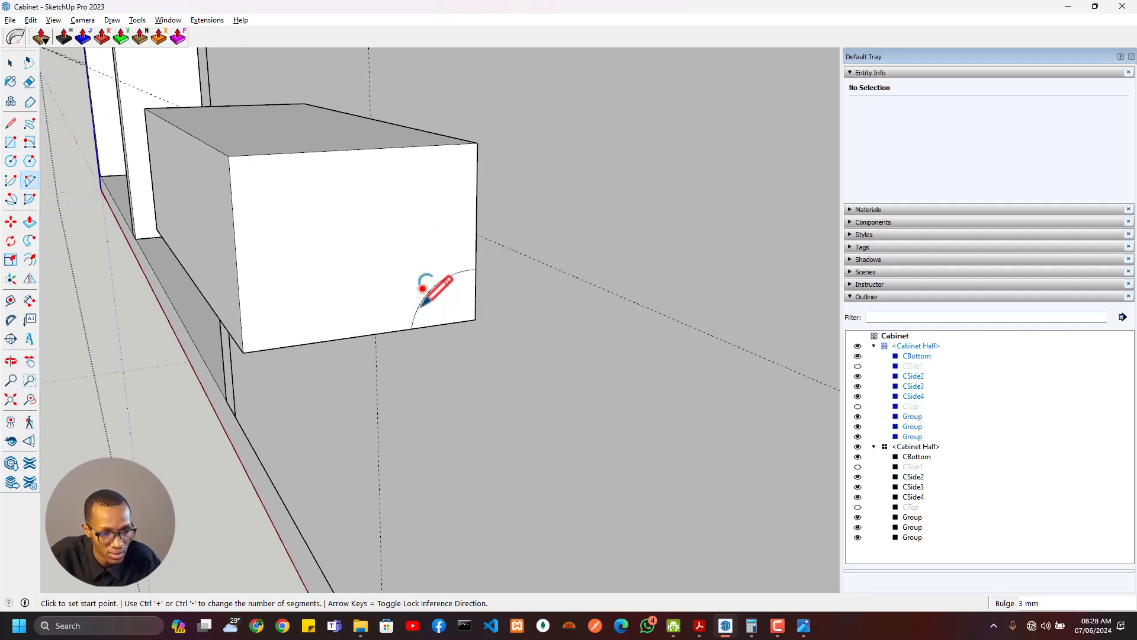
# Draw a larger arc around the small one on the handle block's end face, from its drawer-side edge to its bottom edge
pyautogui.scroll(-3, 435, 299)
pyautogui.click(465, 249)
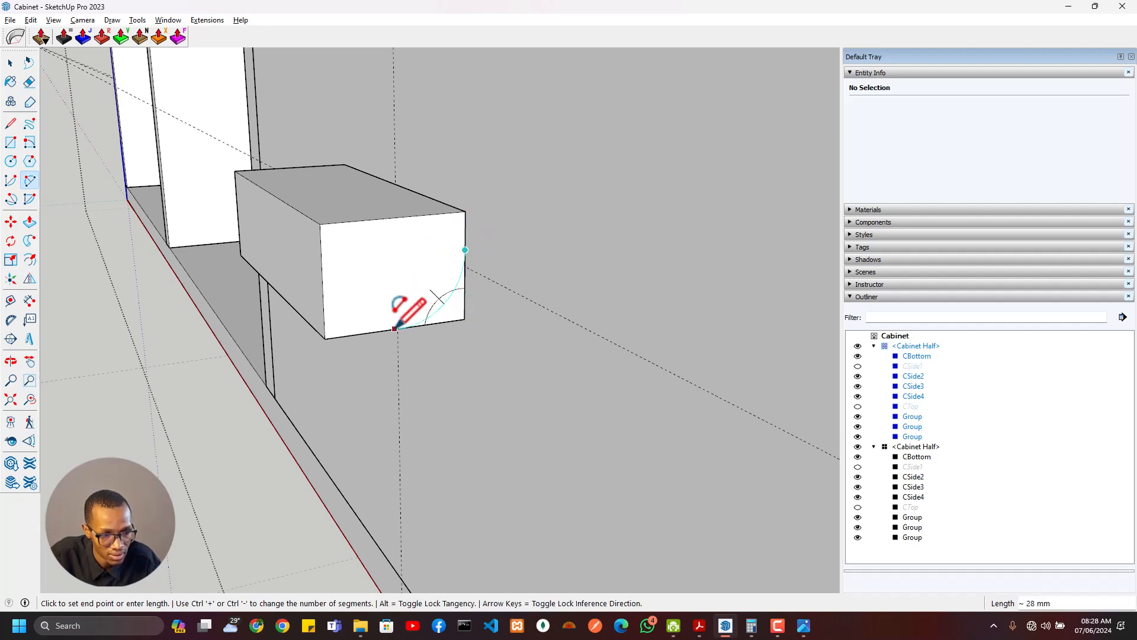
pyautogui.moveTo(389, 329); pyautogui.dragTo(437, 269, button='middle')
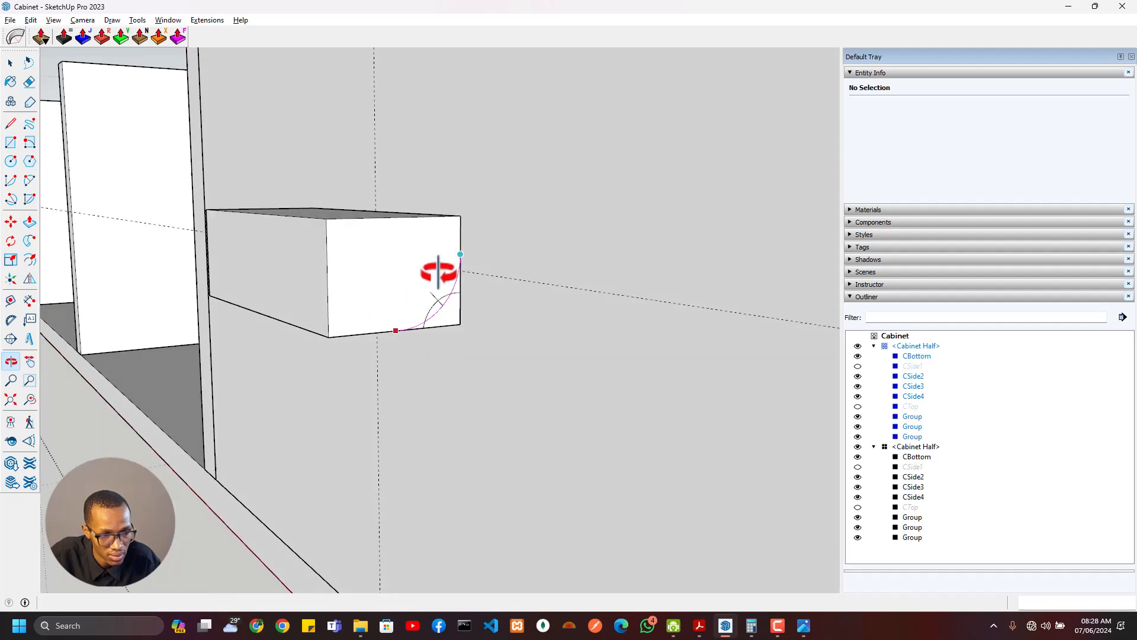
pyautogui.click(385, 331)
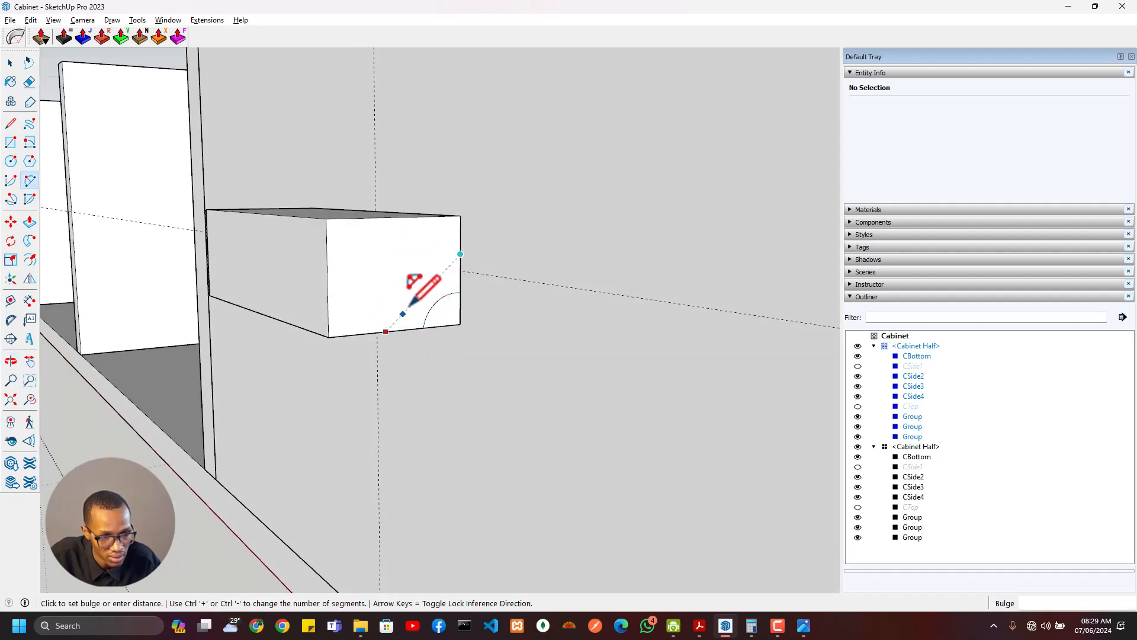
pyautogui.click(411, 277)
pyautogui.moveTo(431, 298)
pyautogui.mouseDown(button='middle')
pyautogui.moveTo(408, 264)
pyautogui.moveTo(332, 213)
pyautogui.moveTo(268, 268)
pyautogui.moveTo(312, 325)
pyautogui.moveTo(404, 309)
pyautogui.moveTo(487, 168)
pyautogui.moveTo(393, 251)
pyautogui.moveTo(380, 325)
pyautogui.mouseUp(button='middle')
pyautogui.scroll(3, 432, 269)
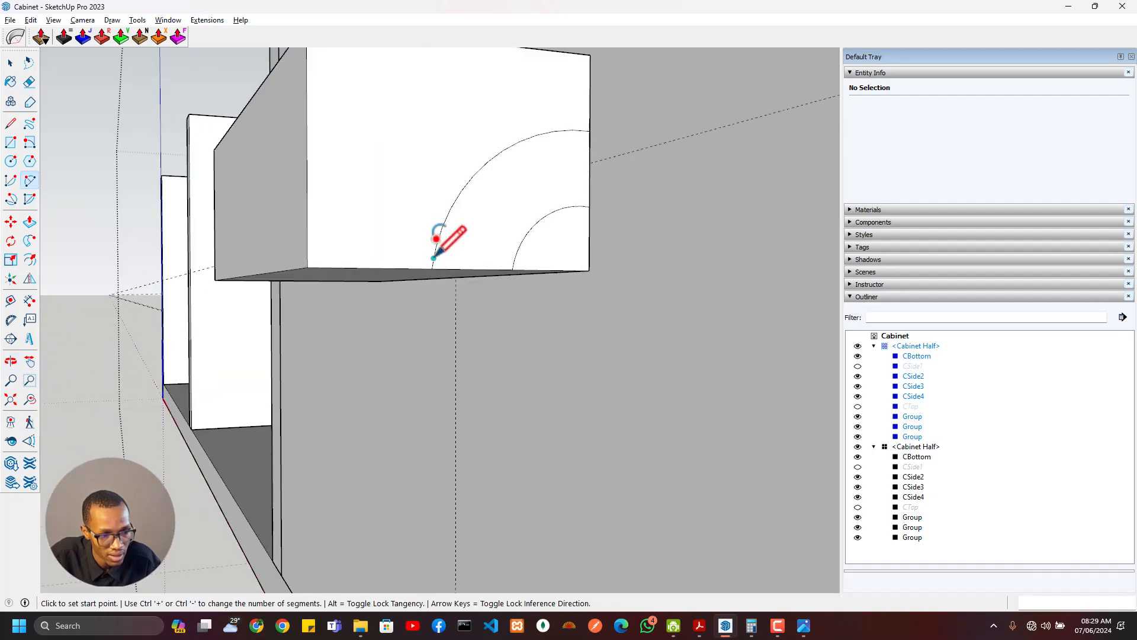
pyautogui.scroll(3, 435, 256)
pyautogui.click(433, 259)
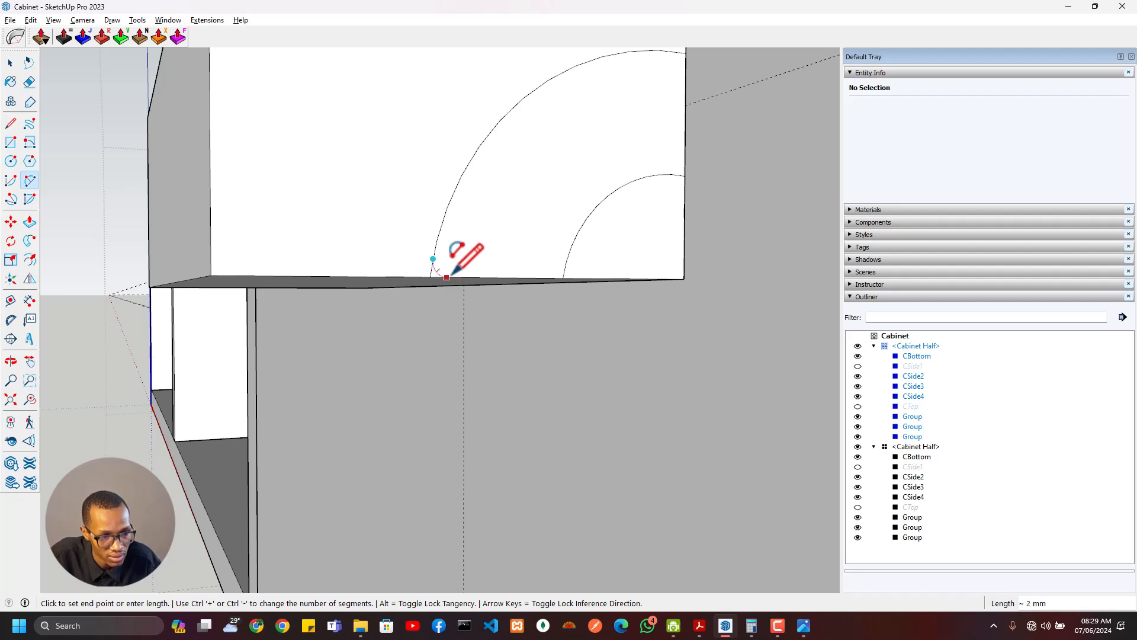
pyautogui.click(447, 278)
pyautogui.moveTo(461, 274); pyautogui.dragTo(431, 255, button='middle')
pyautogui.scroll(3, 432, 255)
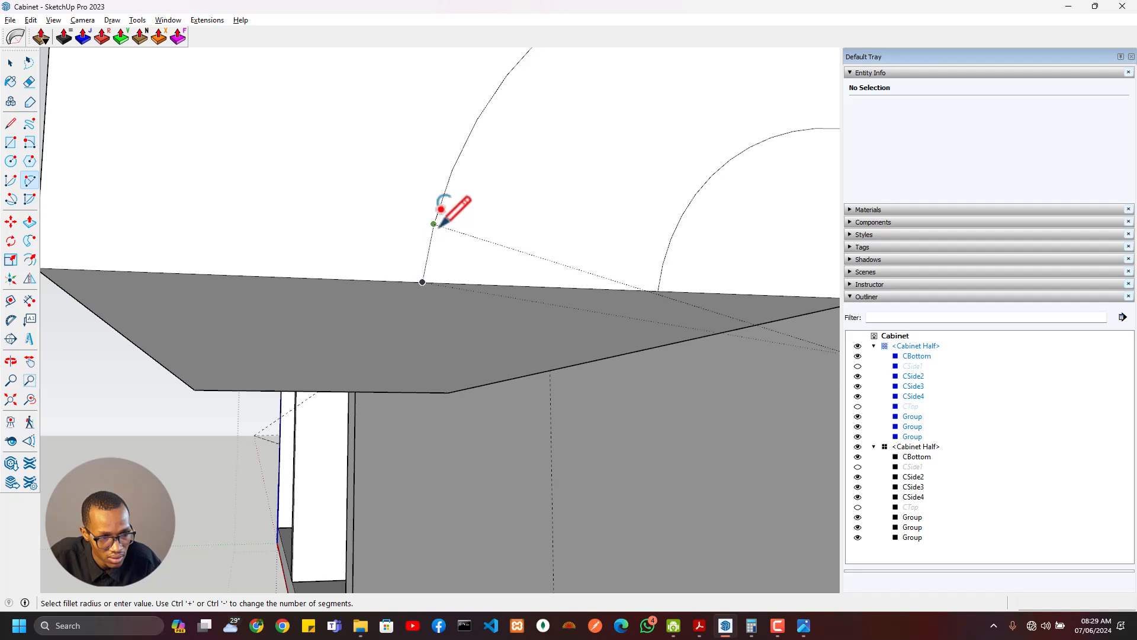
pyautogui.press('Escape')
pyautogui.click(434, 223)
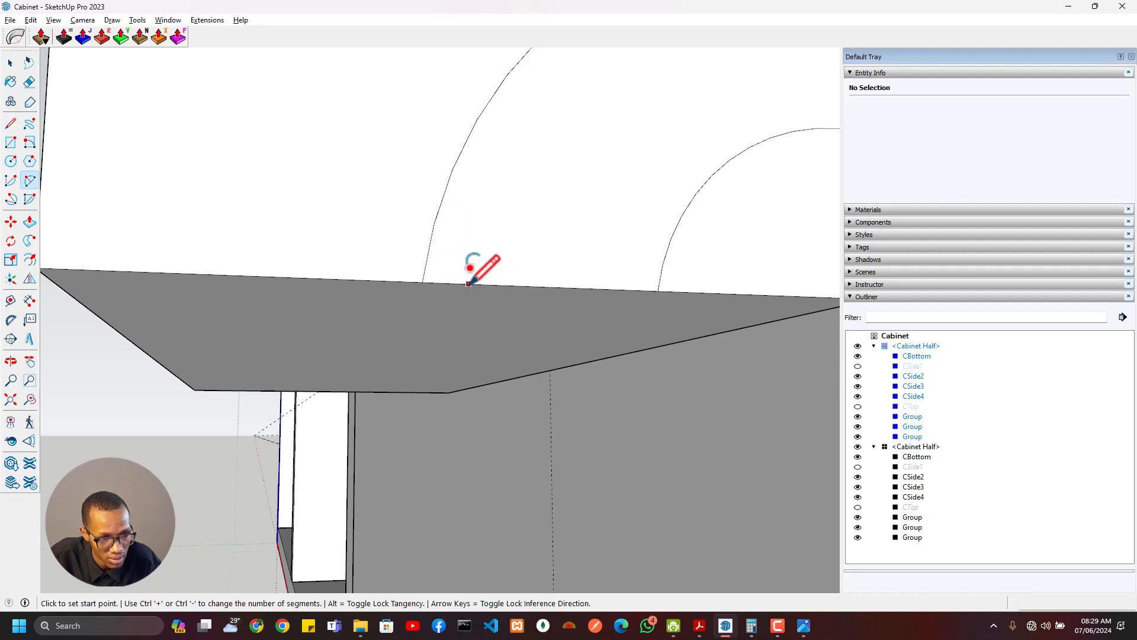
pyautogui.press('Escape')
pyautogui.click(433, 224)
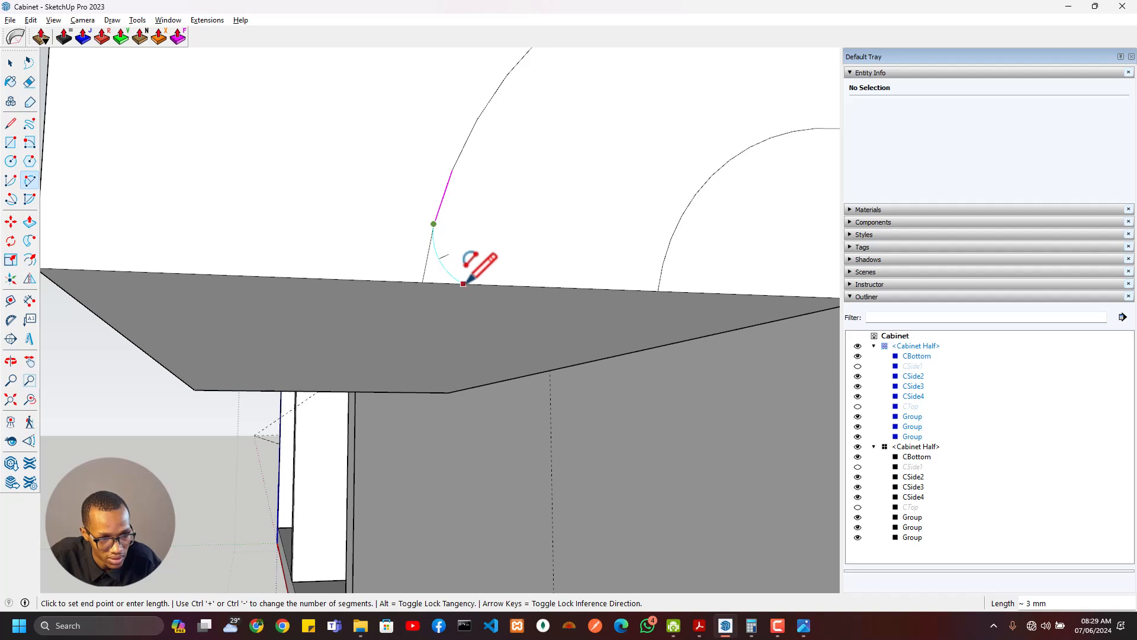
pyautogui.press('Escape')
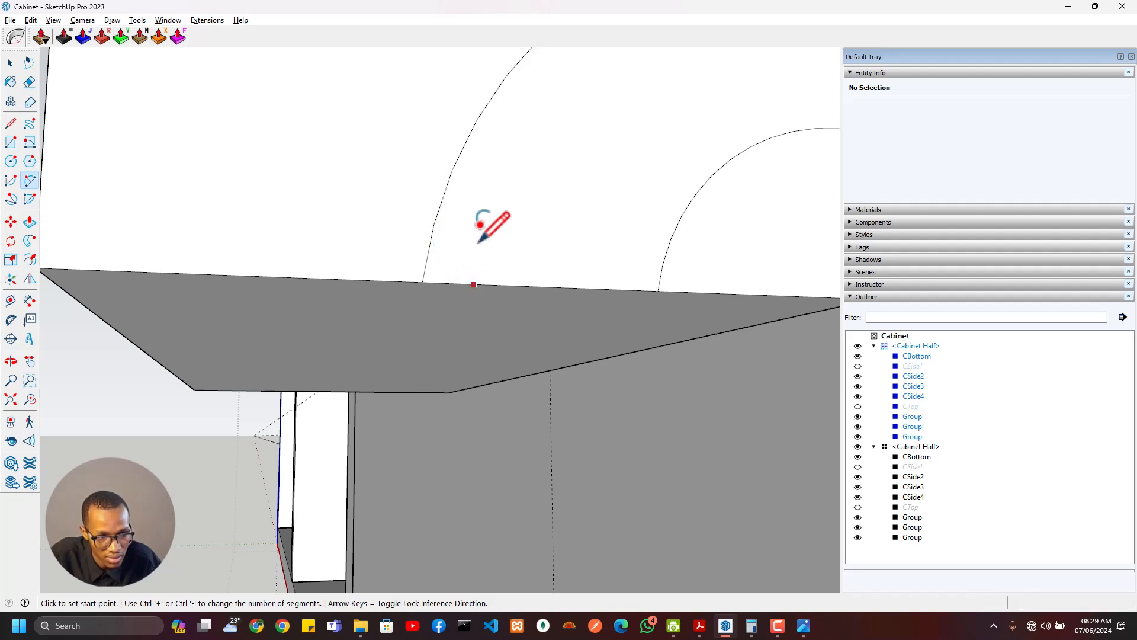
pyautogui.click(452, 169)
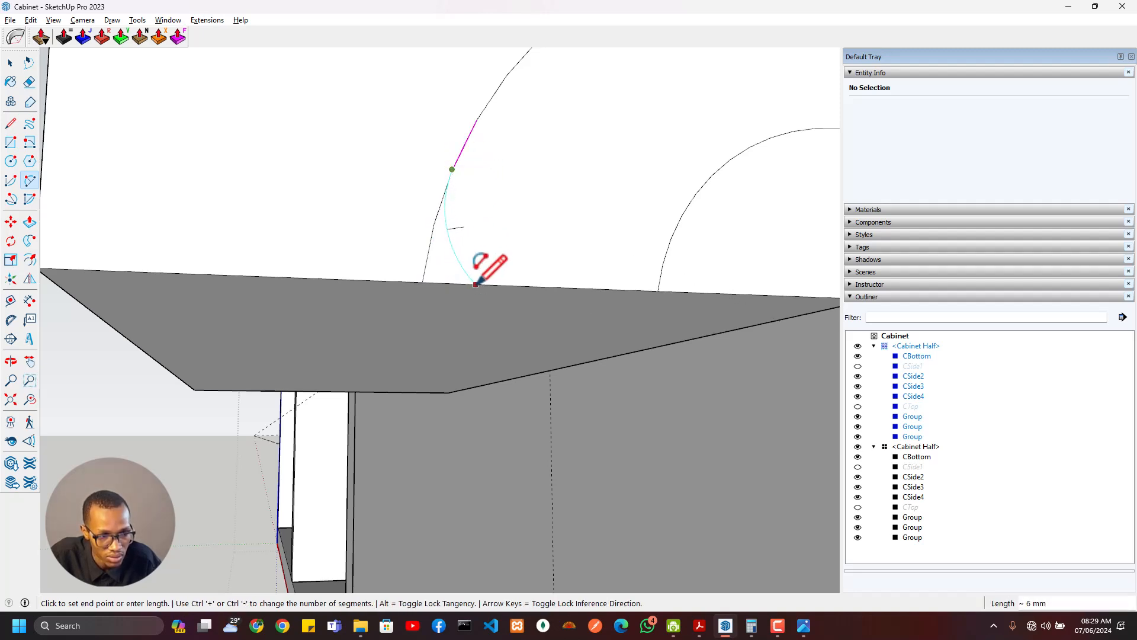
pyautogui.press('Escape')
# Draw a rounding arc with a bulge of about 5 mm from the outer arc to the small arc's lower end
pyautogui.scroll(-3, 471, 257)
pyautogui.moveTo(468, 256); pyautogui.dragTo(616, 131, button='middle')
pyautogui.press('space')
pyautogui.click(500, 243)
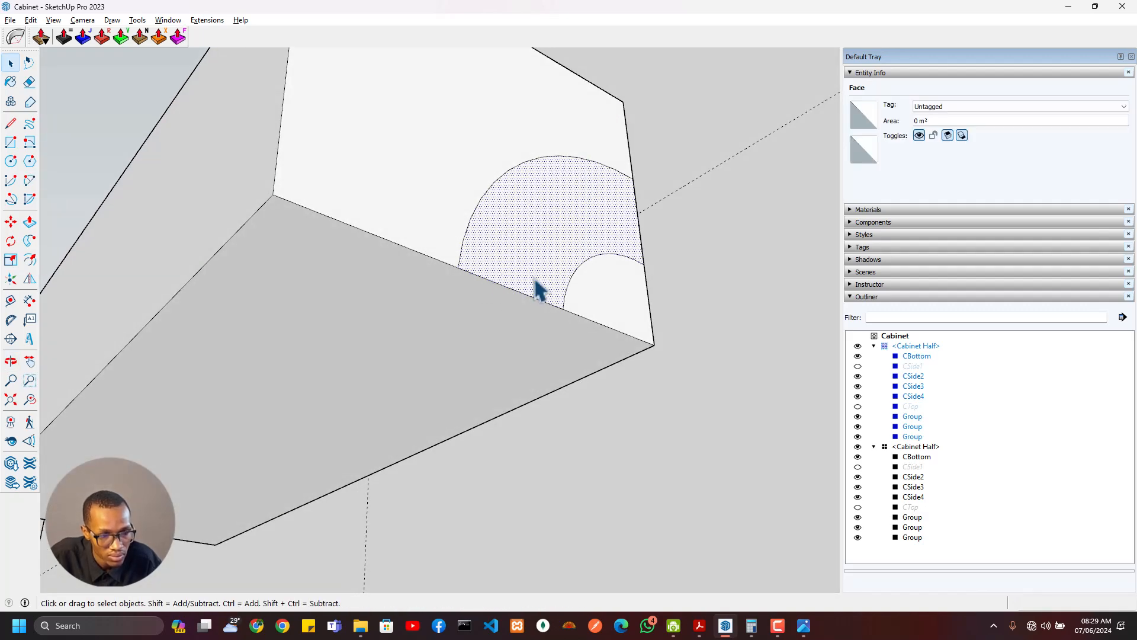
pyautogui.moveTo(480, 279); pyautogui.dragTo(386, 304, button='middle')
pyautogui.scroll(2, 385, 304)
pyautogui.press('a')
pyautogui.click(473, 184)
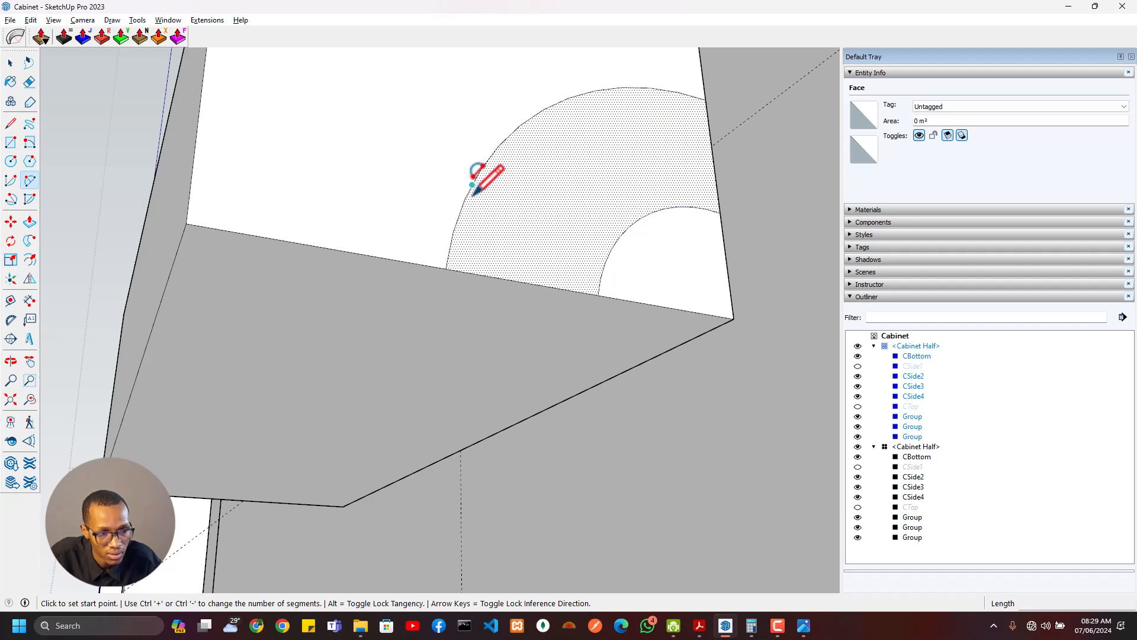
pyautogui.click(598, 293)
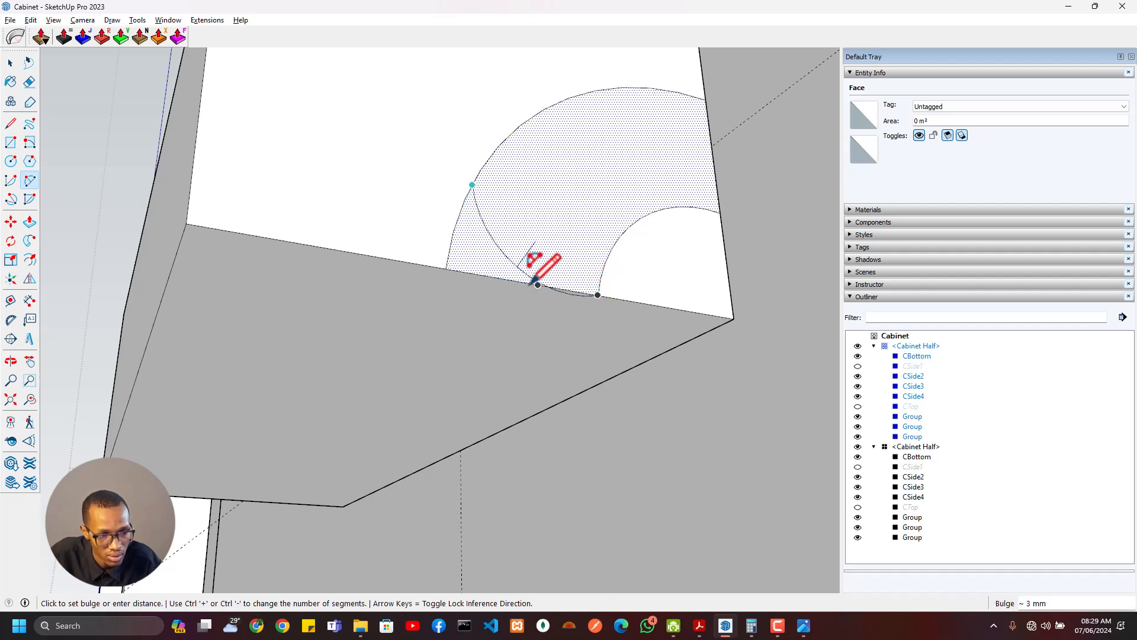
pyautogui.click(494, 276)
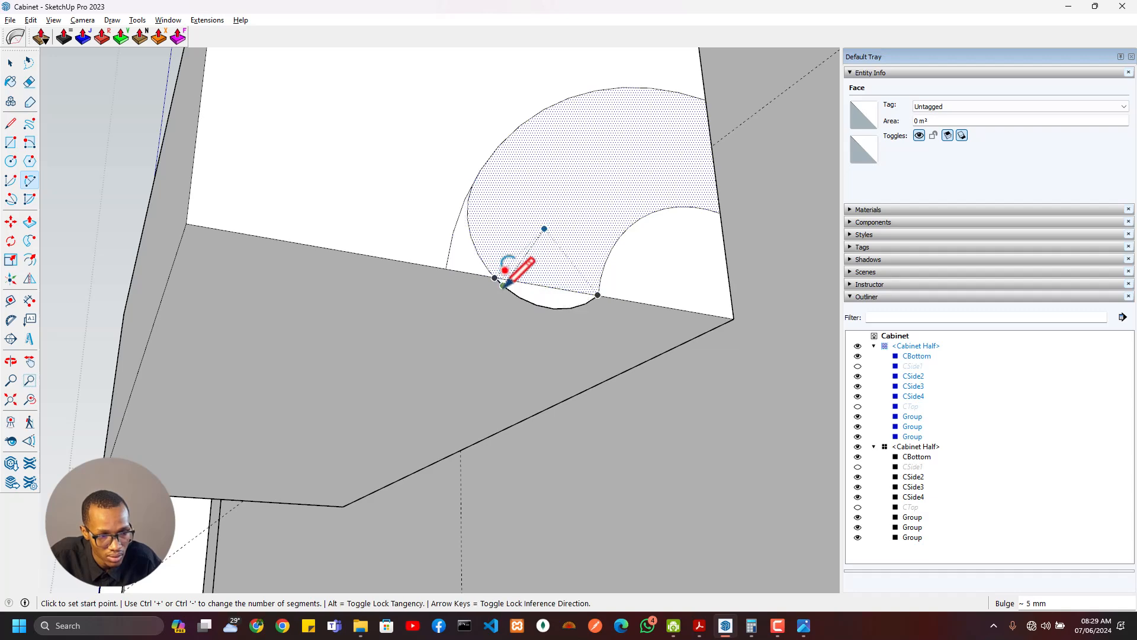
# Erase the outer arc's leftover lower segment and the block's bottom edge pieces beside and across the rounded tip
pyautogui.moveTo(545, 246); pyautogui.dragTo(592, 195, button='middle')
pyautogui.moveTo(515, 214); pyautogui.dragTo(520, 266, button='middle')
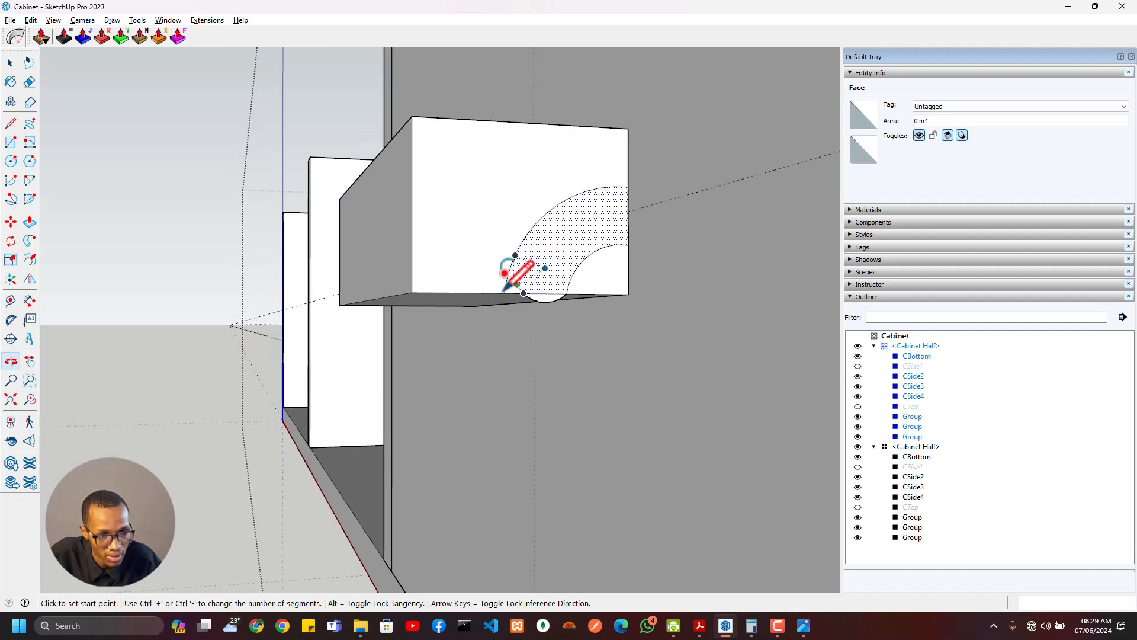
pyautogui.press('e')
pyautogui.moveTo(509, 295); pyautogui.dragTo(477, 238)
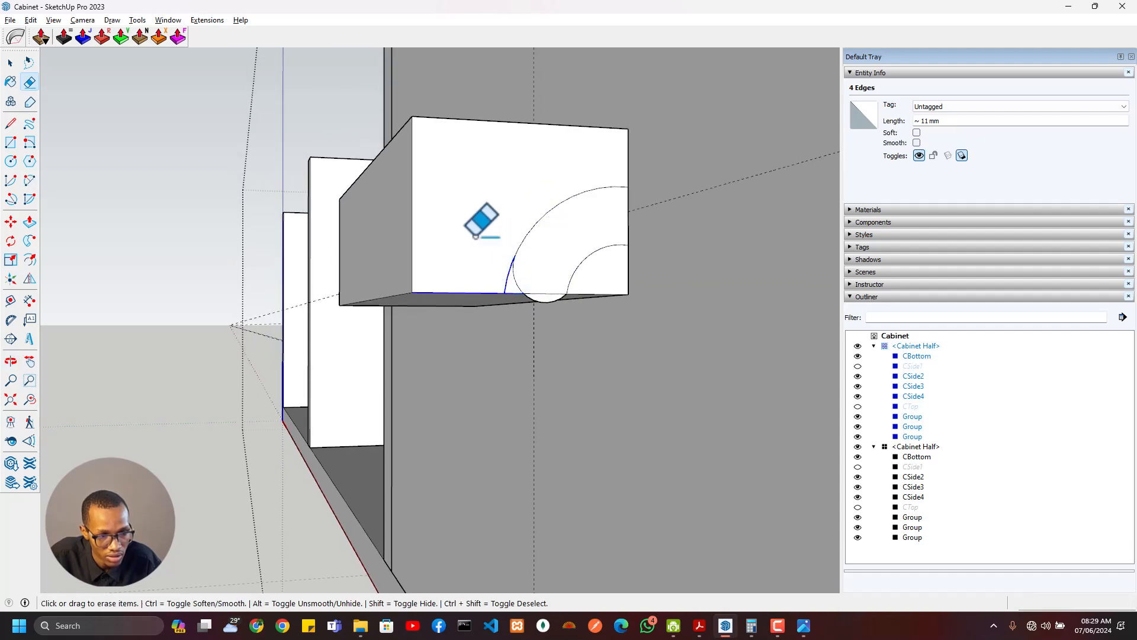
pyautogui.click(509, 279)
pyautogui.click(542, 294)
pyautogui.press('ctrl')
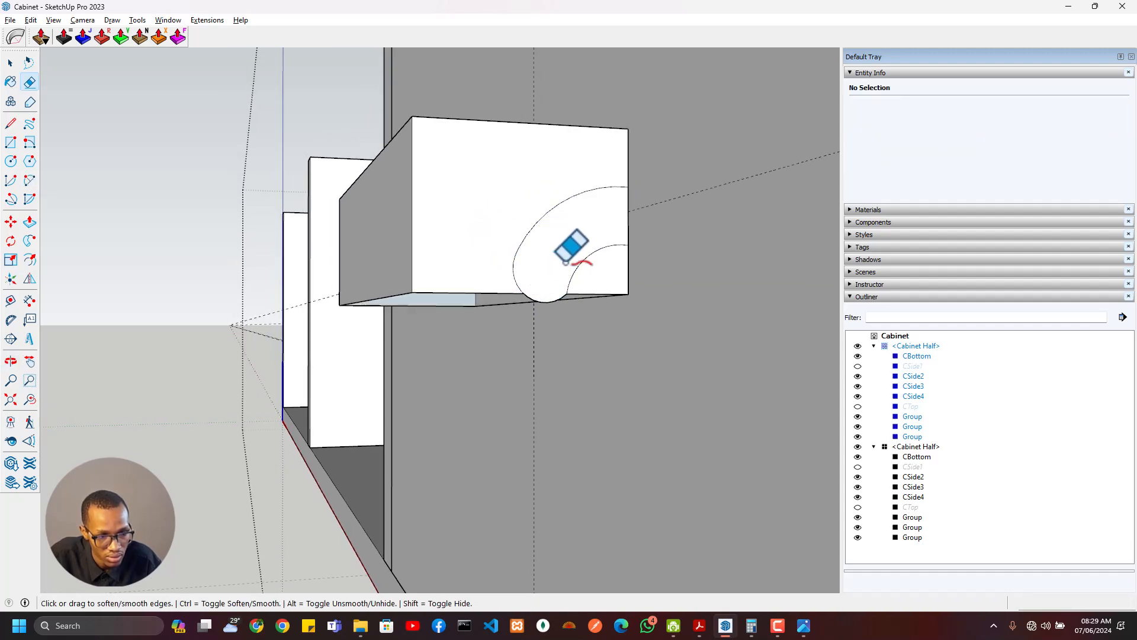
# Erase the remaining edges of the handle block so that only the curved profile face is kept on the drawer front
pyautogui.moveTo(542, 279)
pyautogui.mouseDown(button='middle')
pyautogui.moveTo(504, 136)
pyautogui.moveTo(468, 163)
pyautogui.mouseUp(button='middle')
pyautogui.press('ctrl')
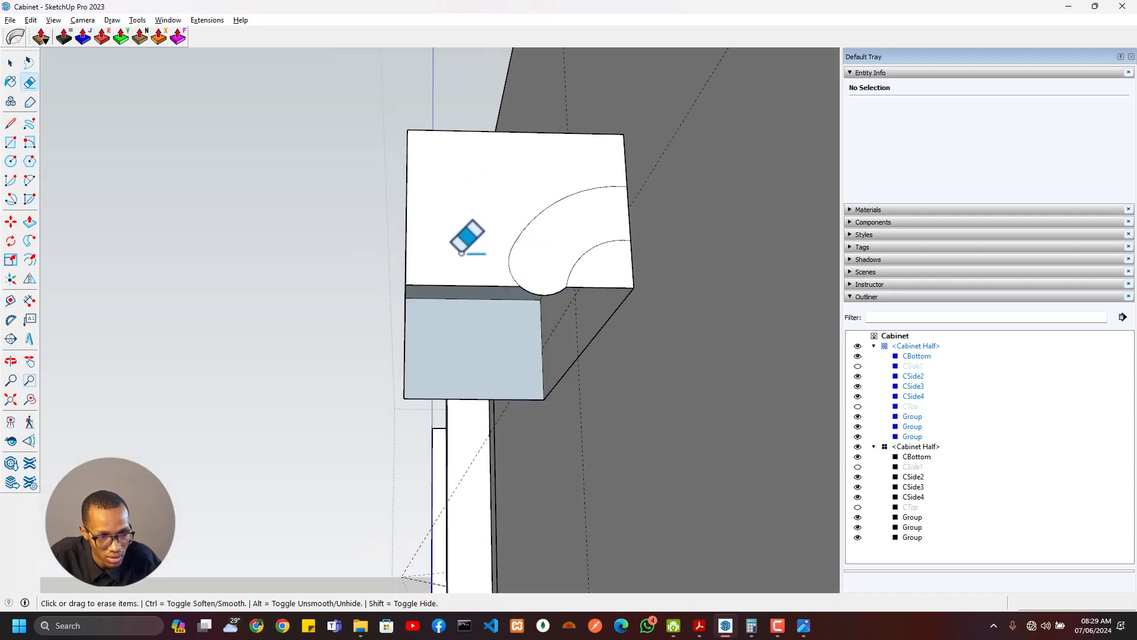
pyautogui.moveTo(432, 119)
pyautogui.mouseDown()
pyautogui.moveTo(403, 186)
pyautogui.moveTo(398, 336)
pyautogui.moveTo(405, 228)
pyautogui.mouseUp()
pyautogui.press('space')
pyautogui.click(581, 178)
pyautogui.press('e')
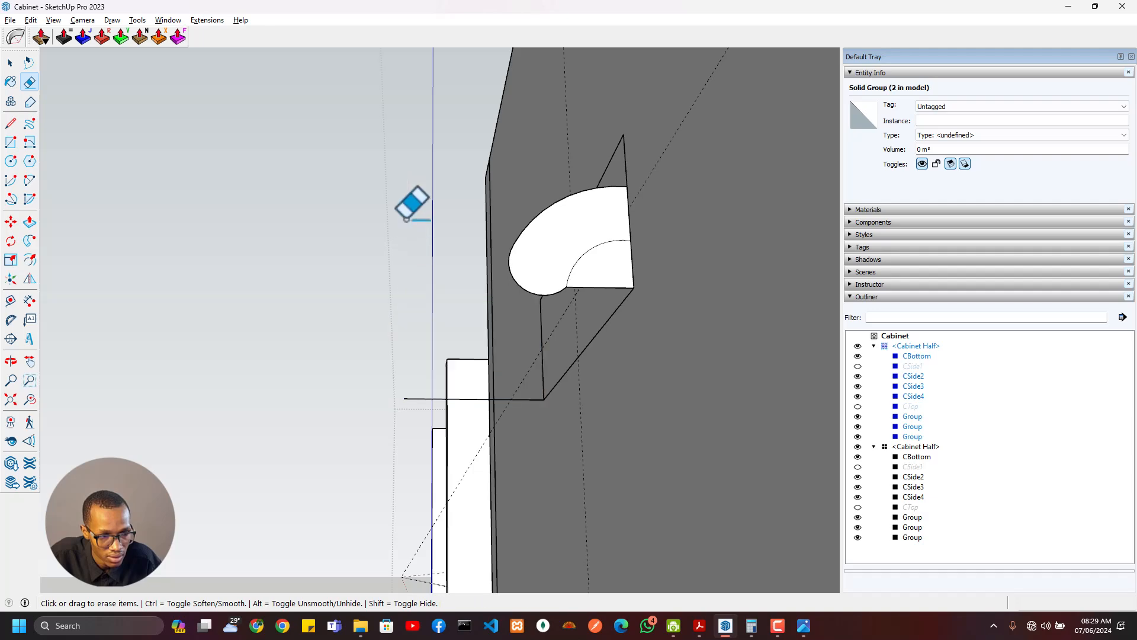
pyautogui.moveTo(424, 234)
pyautogui.mouseDown(button='middle')
pyautogui.moveTo(450, 303)
pyautogui.moveTo(582, 324)
pyautogui.moveTo(455, 323)
pyautogui.moveTo(599, 355)
pyautogui.moveTo(569, 371)
pyautogui.moveTo(637, 367)
pyautogui.mouseUp(button='middle')
pyautogui.moveTo(613, 396); pyautogui.dragTo(639, 382)
pyautogui.moveTo(609, 301)
pyautogui.mouseDown()
pyautogui.moveTo(453, 350)
pyautogui.moveTo(428, 421)
pyautogui.moveTo(440, 413)
pyautogui.mouseUp()
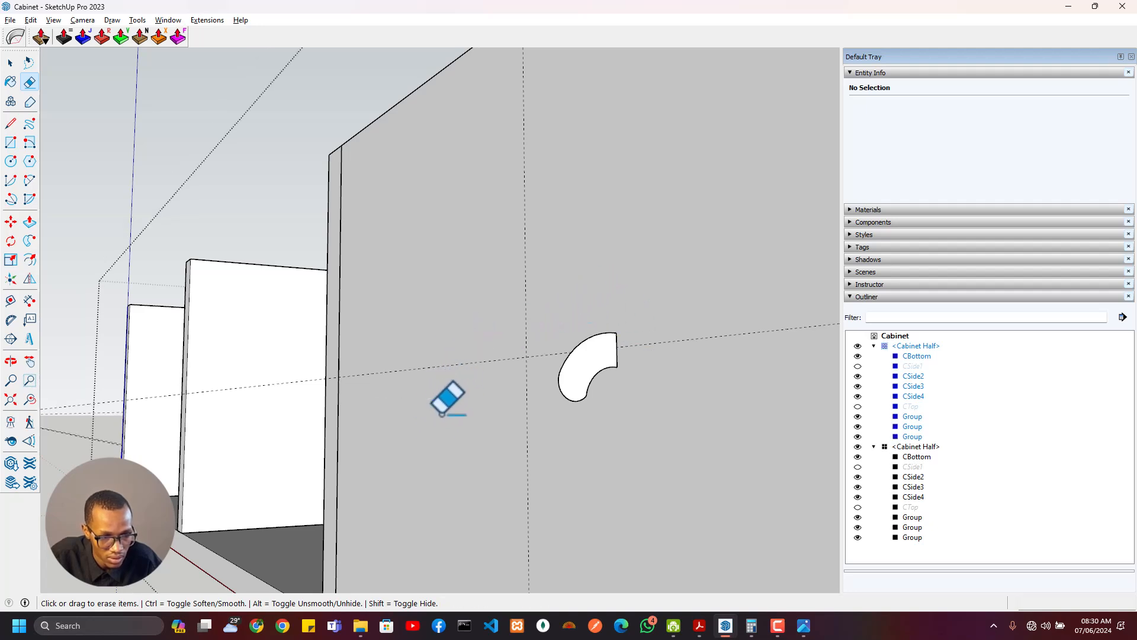
# Push/Pull the curved handle profile 100 mm along the drawer front, up to the far end of the leftover edge
pyautogui.moveTo(467, 386)
pyautogui.mouseDown(button='middle')
pyautogui.moveTo(577, 431)
pyautogui.moveTo(665, 452)
pyautogui.moveTo(687, 444)
pyautogui.mouseUp(button='middle')
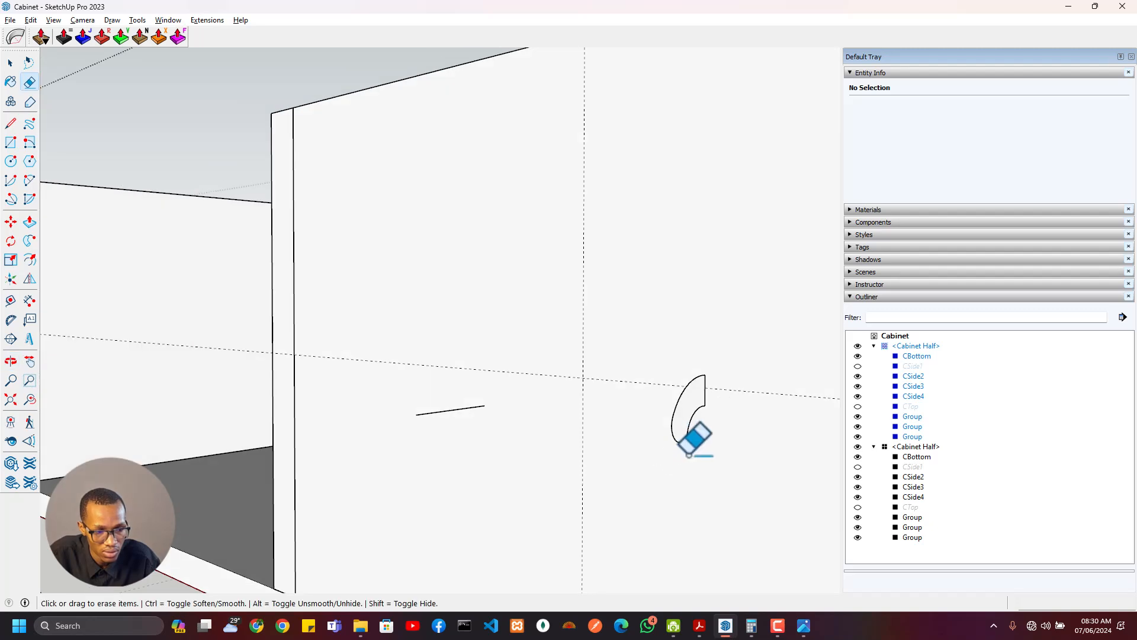
pyautogui.press('p')
pyautogui.click(689, 414)
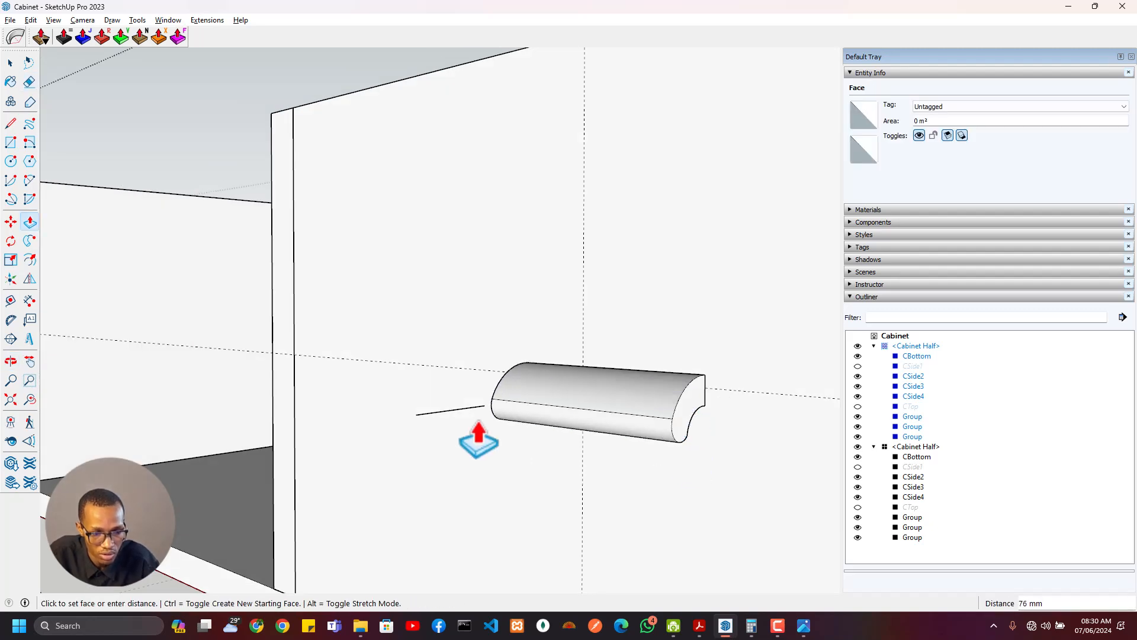
pyautogui.click(416, 415)
# Erase the stray edge that crosses the far end of the curved handle
pyautogui.moveTo(527, 416); pyautogui.dragTo(924, 392, button='middle')
pyautogui.scroll(5, 409, 447)
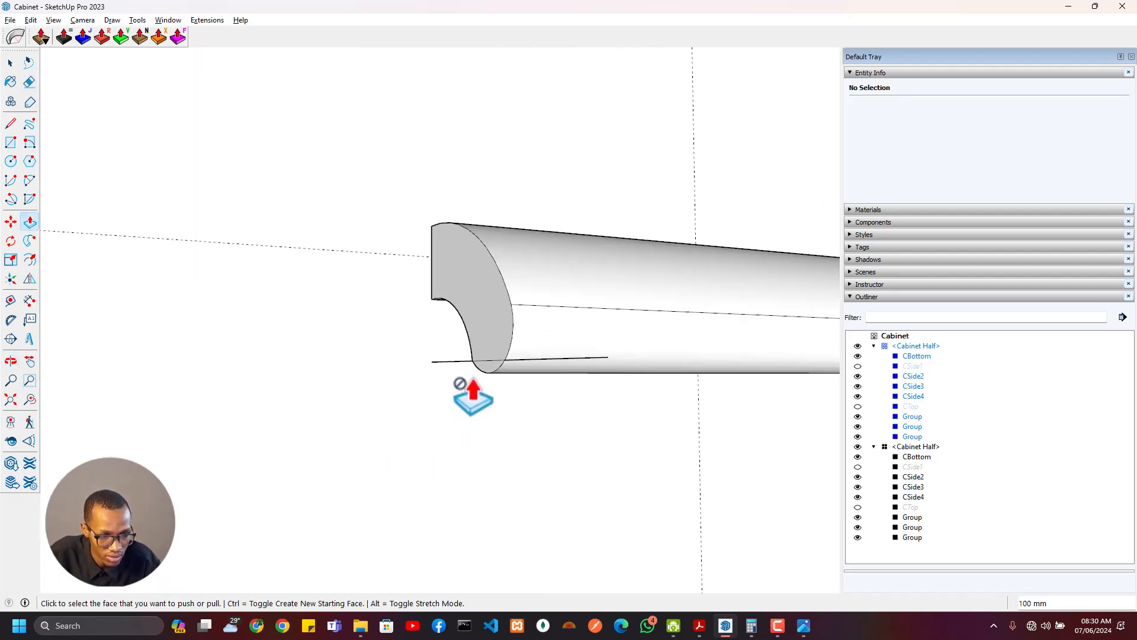
pyautogui.press('e')
pyautogui.click(464, 363)
pyautogui.click(484, 361)
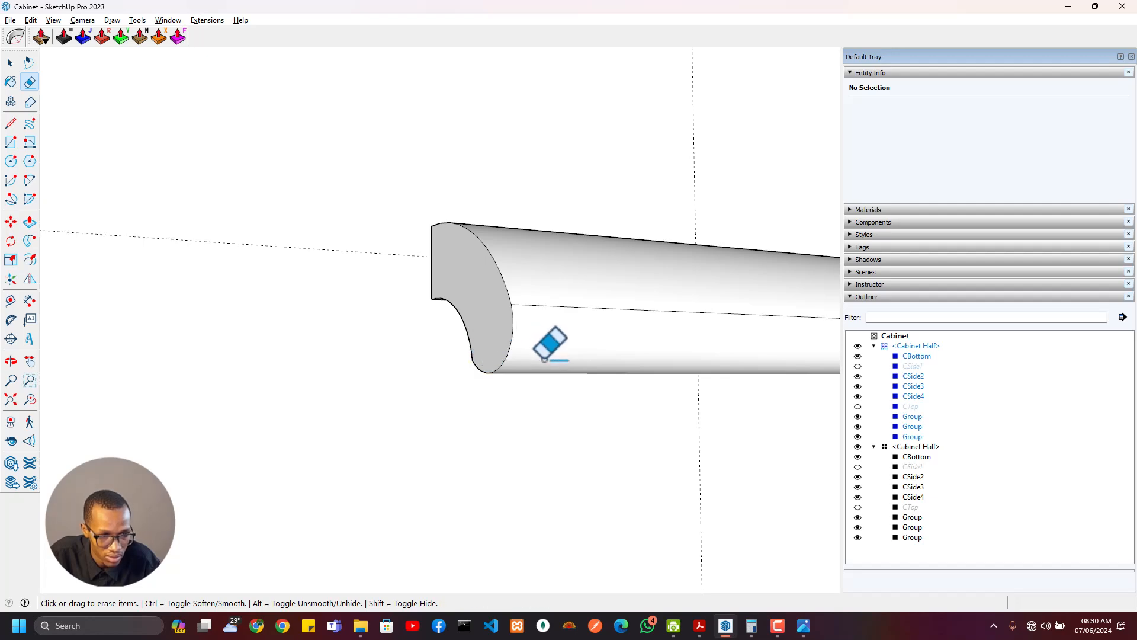
# Select all the connected geometry of the curved handle and make it a group
pyautogui.scroll(-4, 666, 343)
pyautogui.moveTo(670, 343); pyautogui.dragTo(254, 365, button='middle')
pyautogui.scroll(-4, 462, 408)
pyautogui.keyDown('shift'); pyautogui.moveTo(548, 385); pyautogui.dragTo(367, 376, button='middle'); pyautogui.keyUp('shift')
pyautogui.scroll(4, 479, 376)
pyautogui.press('space')
pyautogui.click(392, 362)
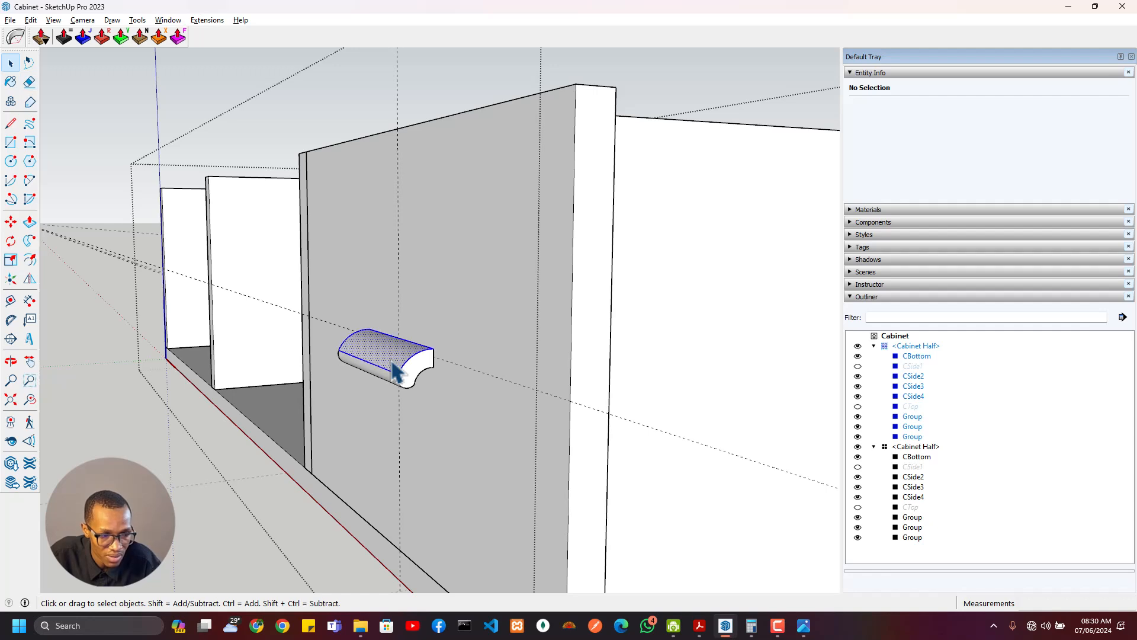
pyautogui.tripleClick(392, 363)
pyautogui.rightClick(393, 363)
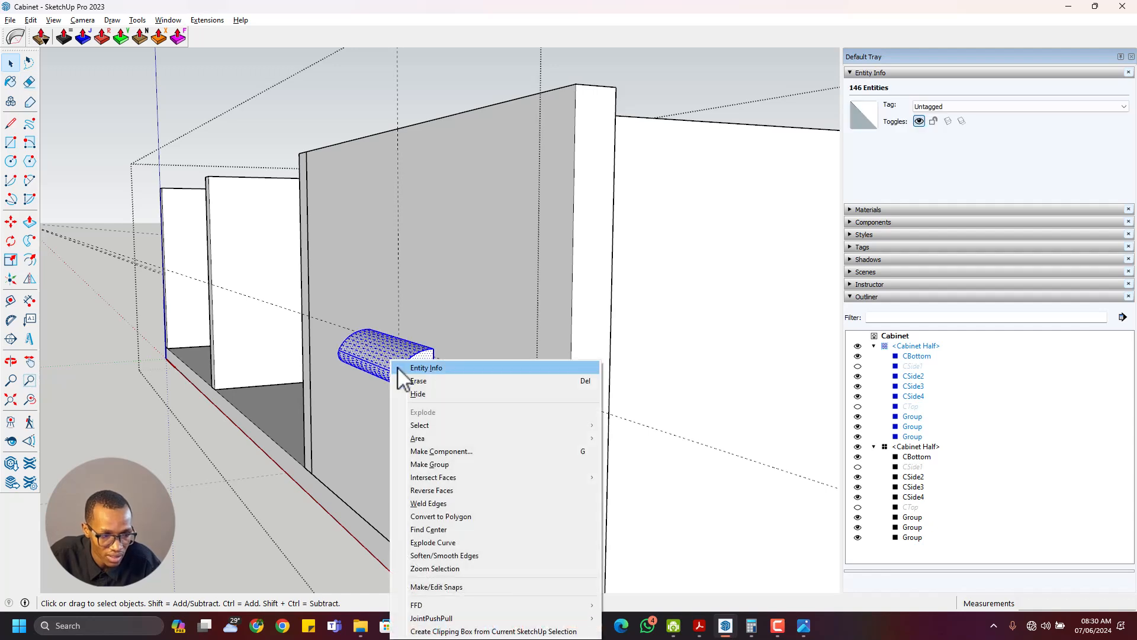
pyautogui.click(446, 465)
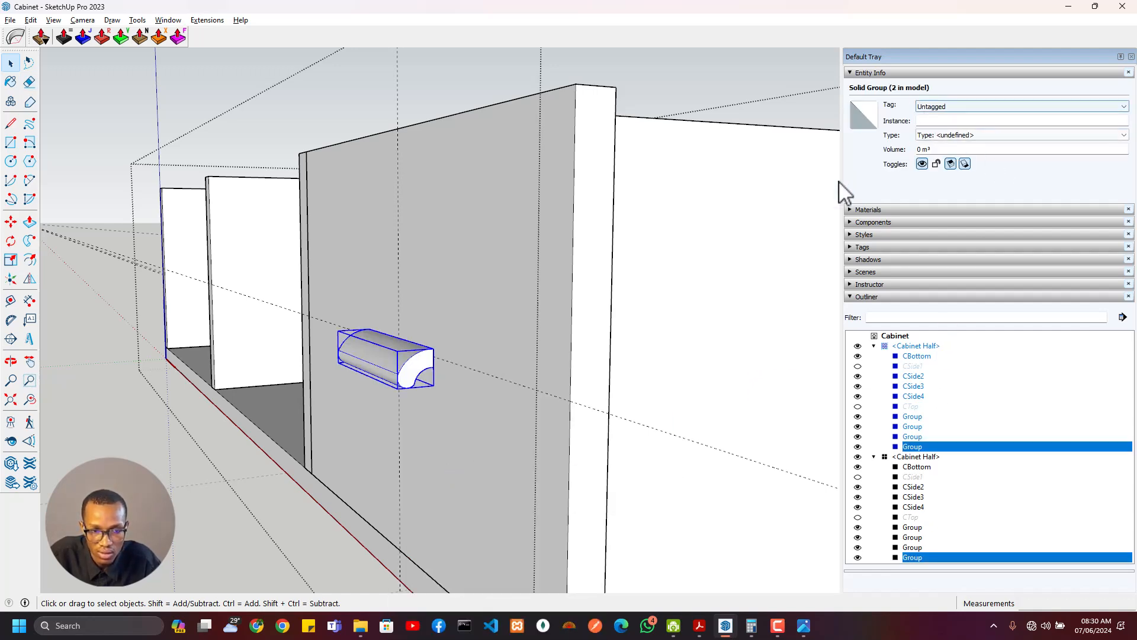
# Convert the curved handle group on the drawer front into a component named Cabinet Knob
pyautogui.scroll(-1, 403, 373)
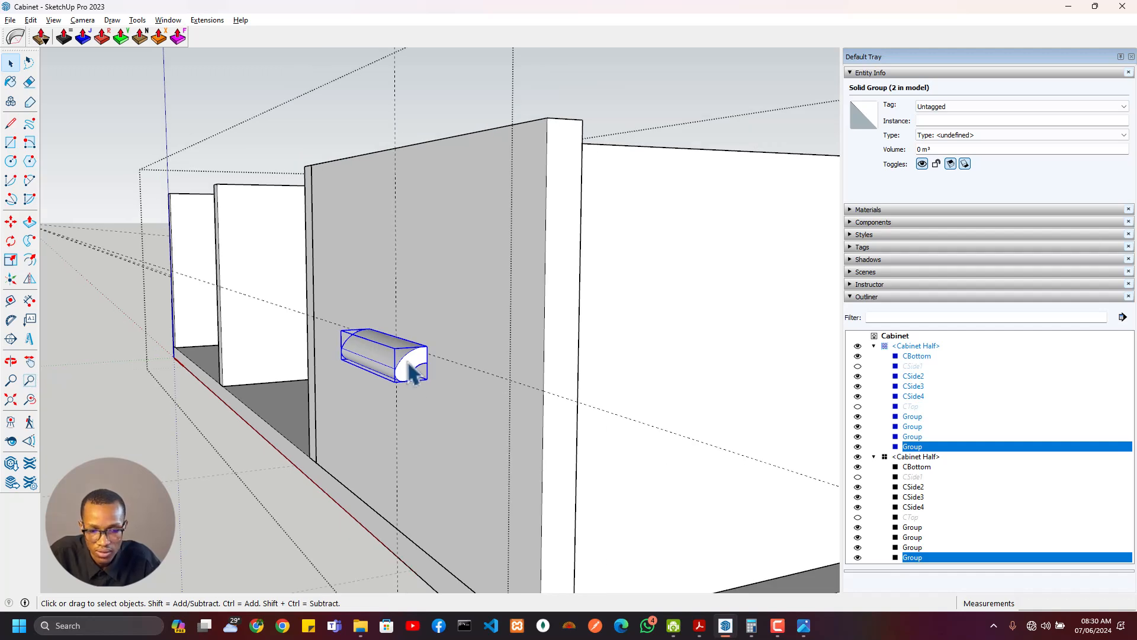
pyautogui.rightClick(386, 359)
pyautogui.click(456, 448)
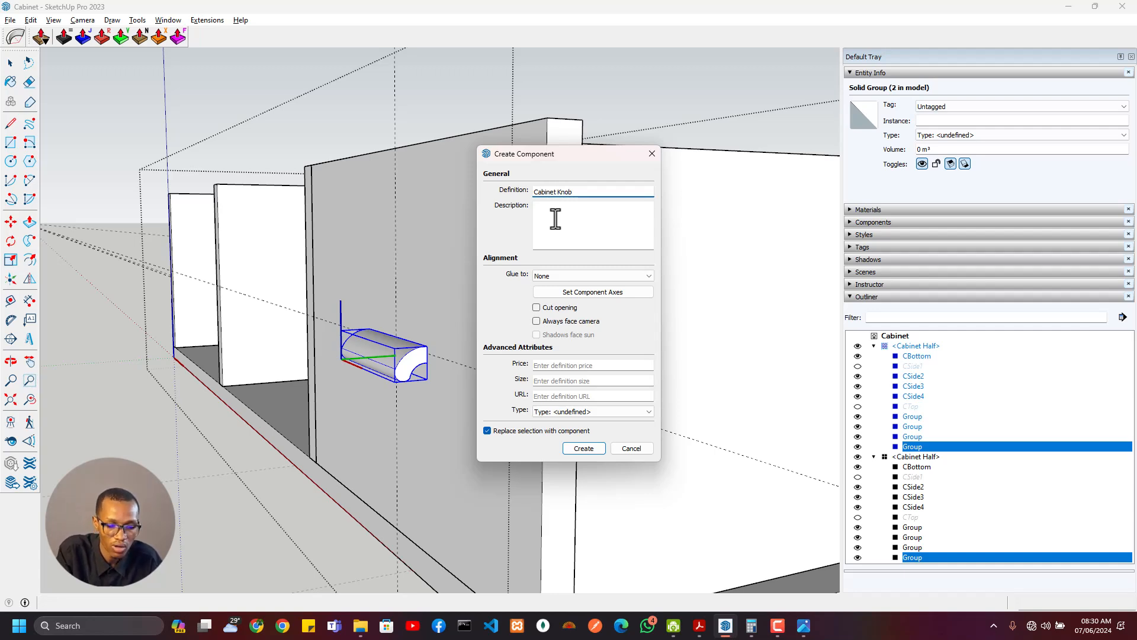
pyautogui.press('Return')
# Combine the knob, the drawer front and the drawer box into a component named Cabinet Drawer
pyautogui.moveTo(381, 259); pyautogui.dragTo(563, 437, button='middle')
pyautogui.keyDown('shift'); pyautogui.moveTo(451, 382); pyautogui.dragTo(284, 336, button='middle'); pyautogui.keyUp('shift')
pyautogui.scroll(1, 386, 406)
pyautogui.scroll(-5, 386, 407)
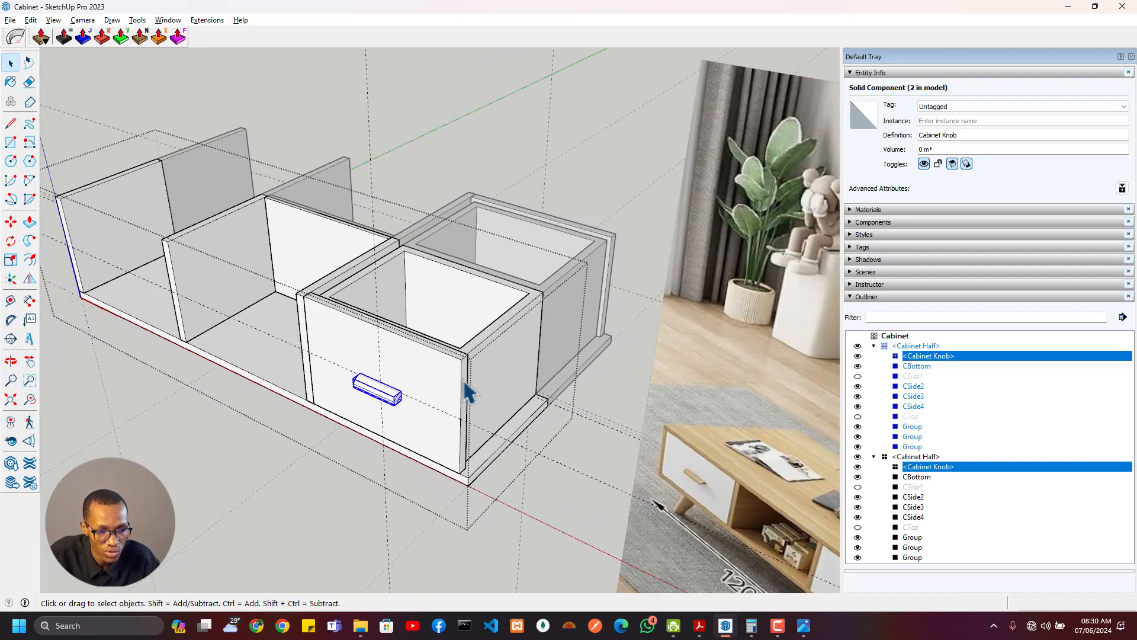
pyautogui.keyDown('shift'); pyautogui.click(433, 389); pyautogui.keyUp('shift')
pyautogui.moveTo(437, 386); pyautogui.dragTo(432, 431, button='middle')
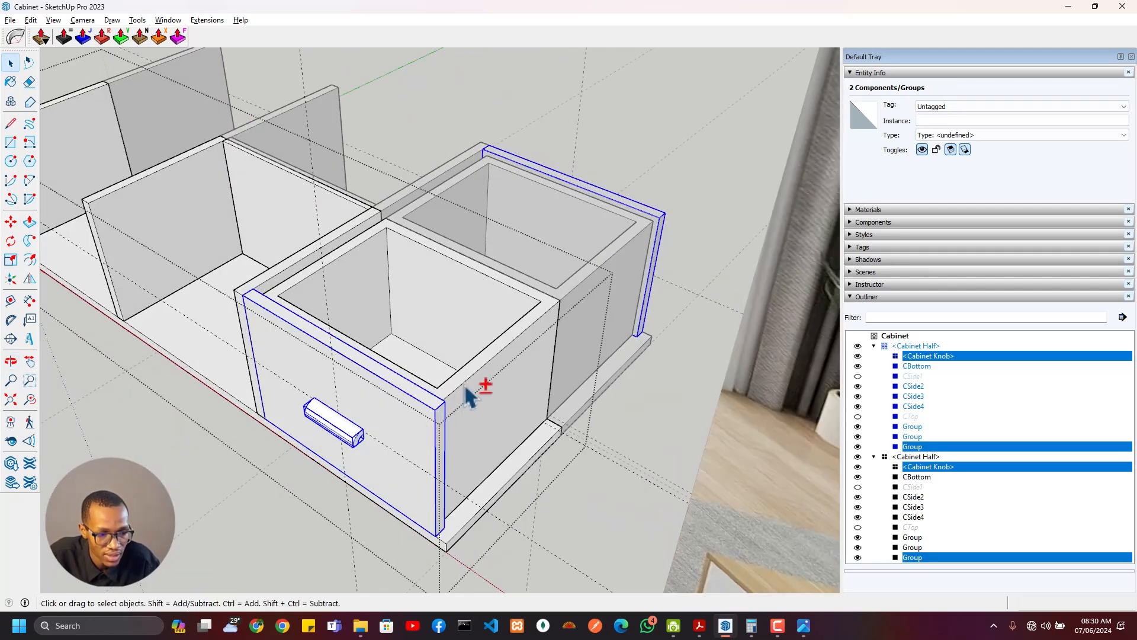
pyautogui.keyDown('shift'); pyautogui.click(445, 408); pyautogui.keyUp('shift')
pyautogui.rightClick(438, 403)
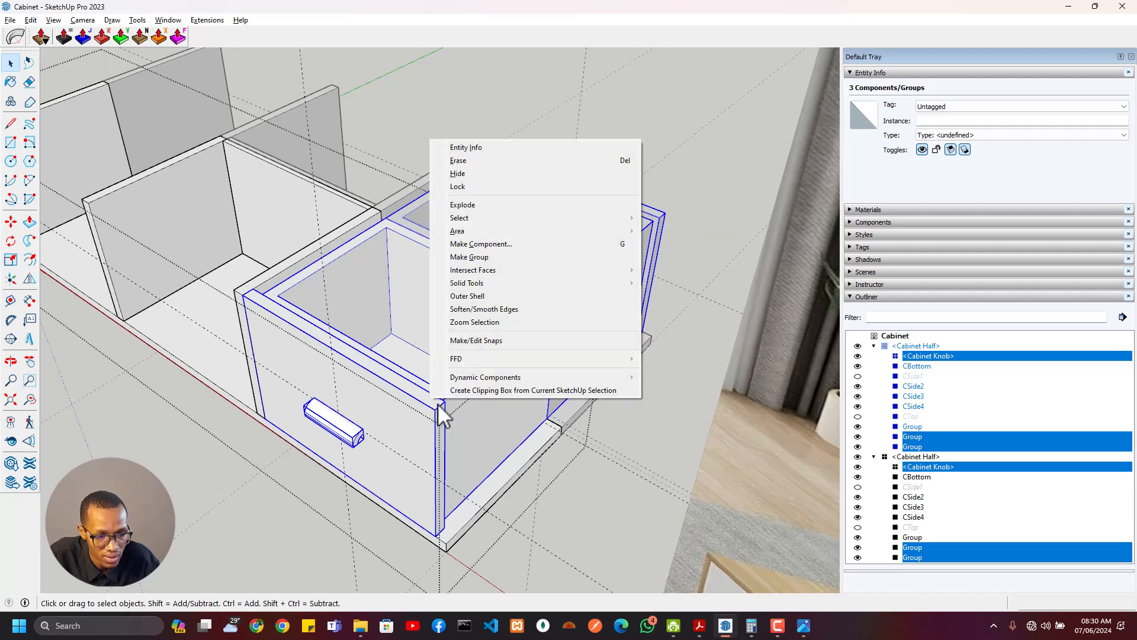
pyautogui.click(491, 244)
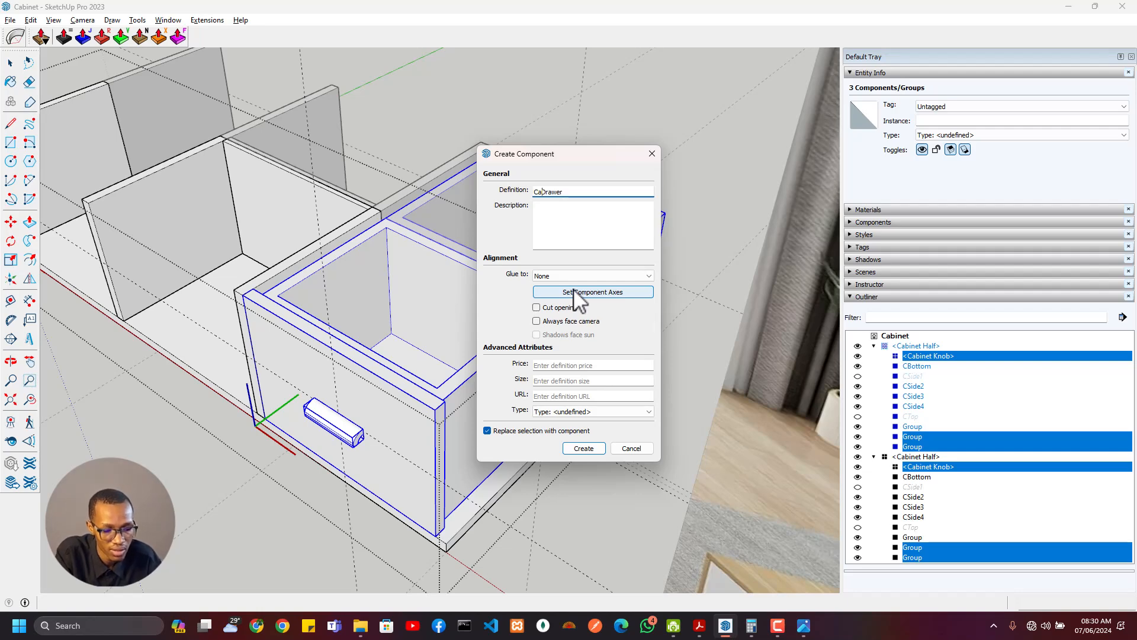
pyautogui.write('Cabinet')
pyautogui.press('Return')
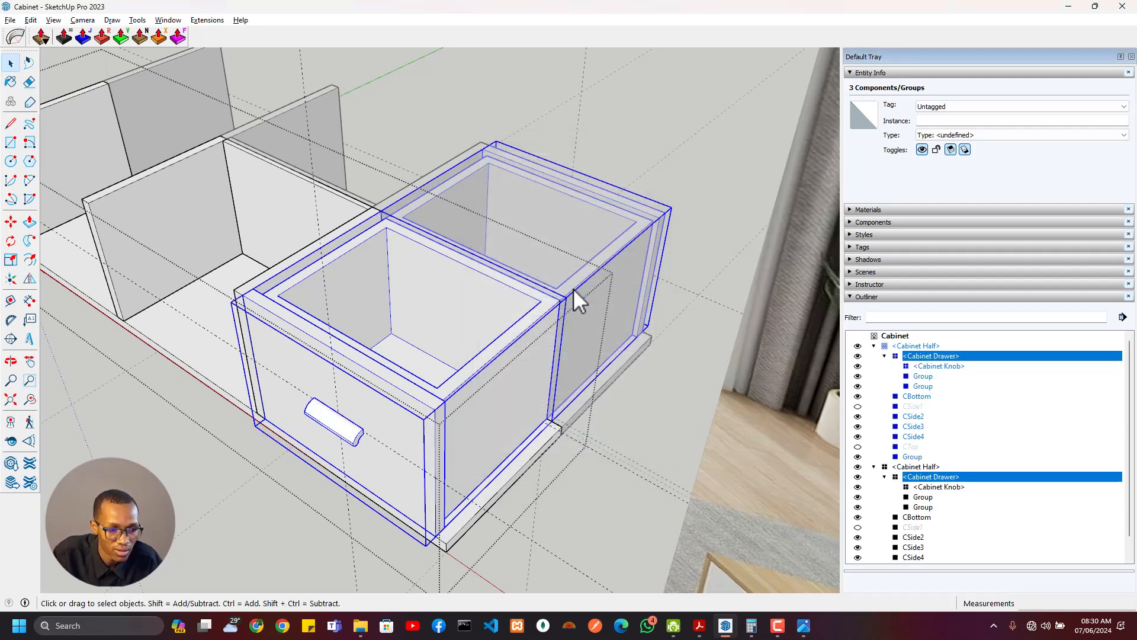
# Copy the Cabinet Drawer into the compartment at the opposite end, snapping its lower front corner to the origin endpoint of CSide3
pyautogui.scroll(-2, 438, 397)
pyautogui.keyDown('shift'); pyautogui.moveTo(438, 398); pyautogui.dragTo(579, 399, button='middle'); pyautogui.keyUp('shift')
pyautogui.scroll(2, 580, 401)
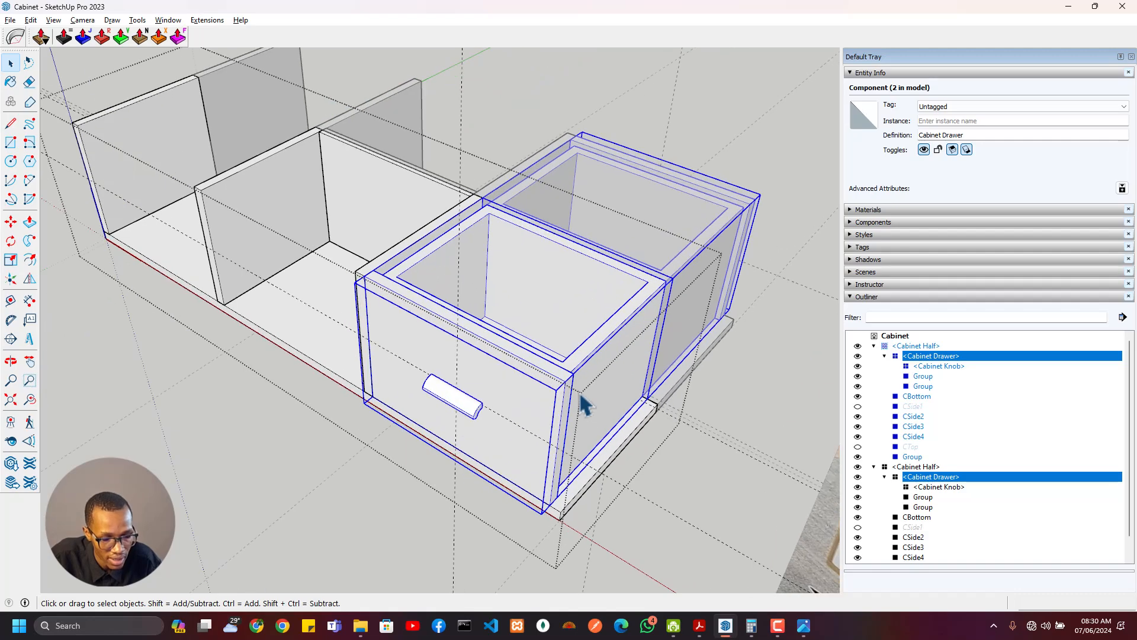
pyautogui.press('m')
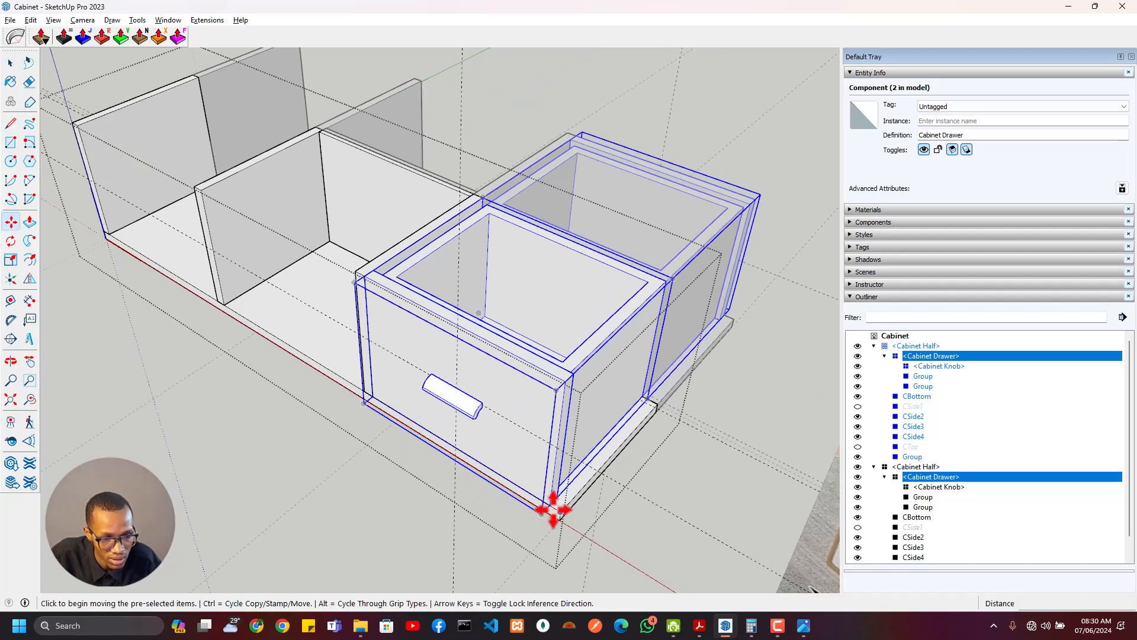
pyautogui.scroll(2, 554, 508)
pyautogui.moveTo(552, 511); pyautogui.dragTo(576, 548, button='middle')
pyautogui.click(573, 510)
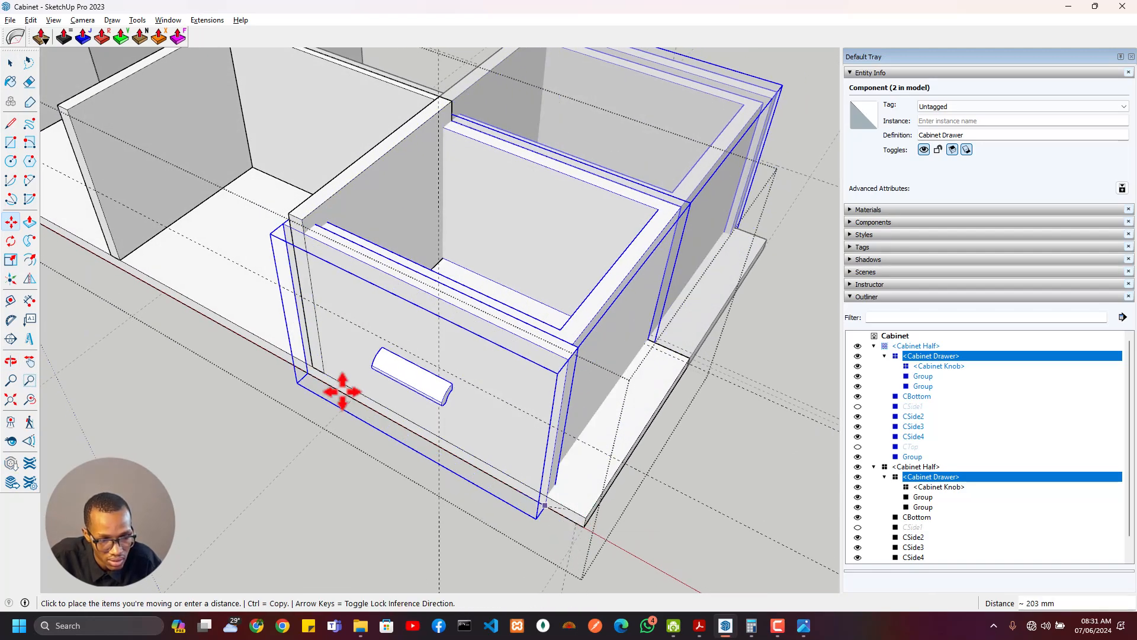
pyautogui.keyDown('shift'); pyautogui.moveTo(167, 264); pyautogui.dragTo(736, 533, button='middle'); pyautogui.keyUp('shift')
pyautogui.press('ctrl')
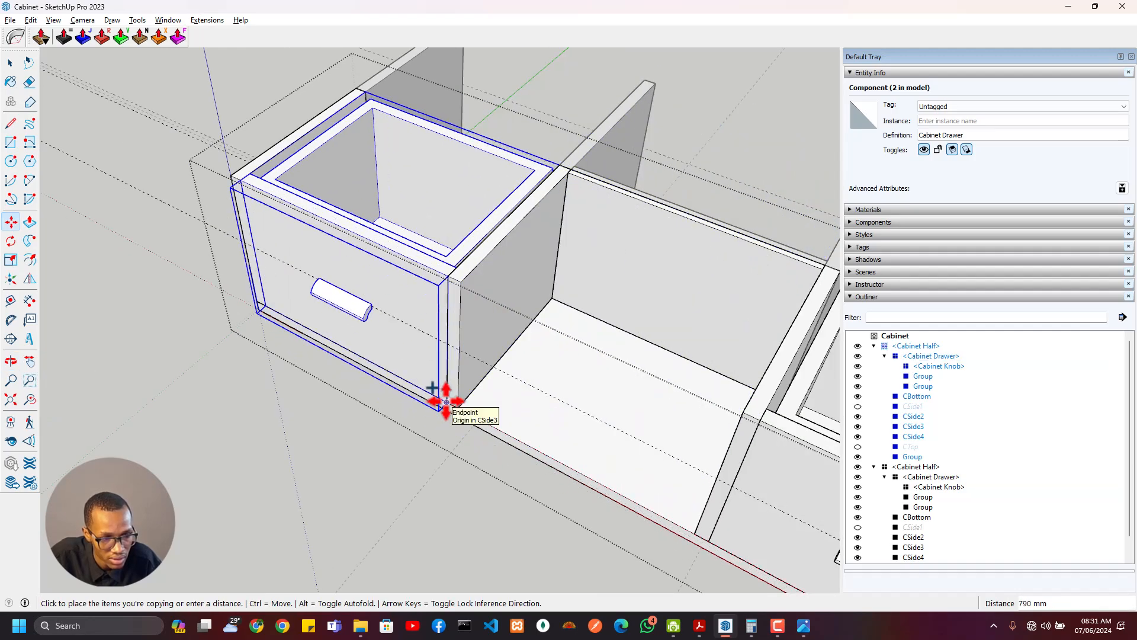
pyautogui.click(447, 403)
pyautogui.moveTo(299, 329); pyautogui.dragTo(701, 373, button='middle')
pyautogui.moveTo(632, 278); pyautogui.dragTo(791, 446, button='middle')
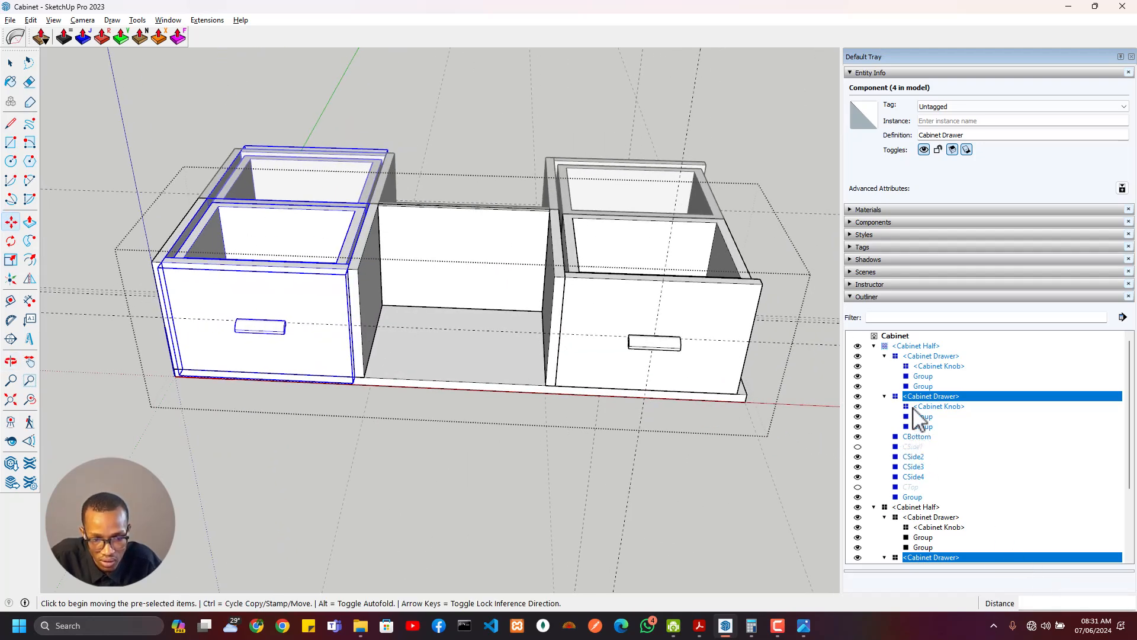
# Unhide the CSide1 and CTop panels of the cabinet half and close the component for editing
pyautogui.click(885, 355)
pyautogui.click(885, 366)
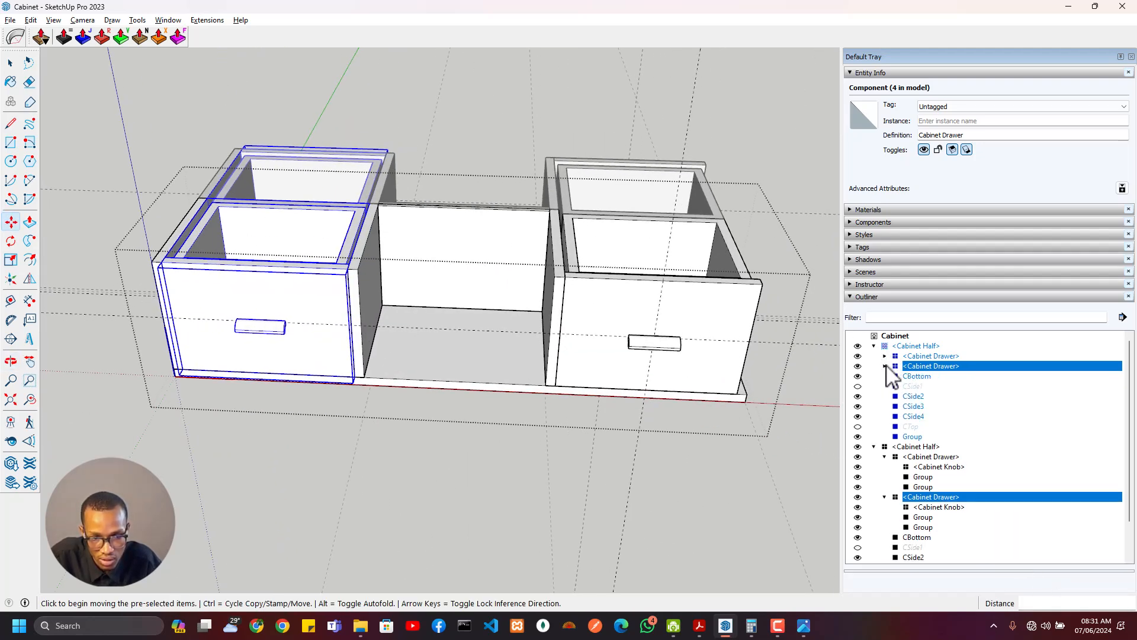
pyautogui.click(857, 387)
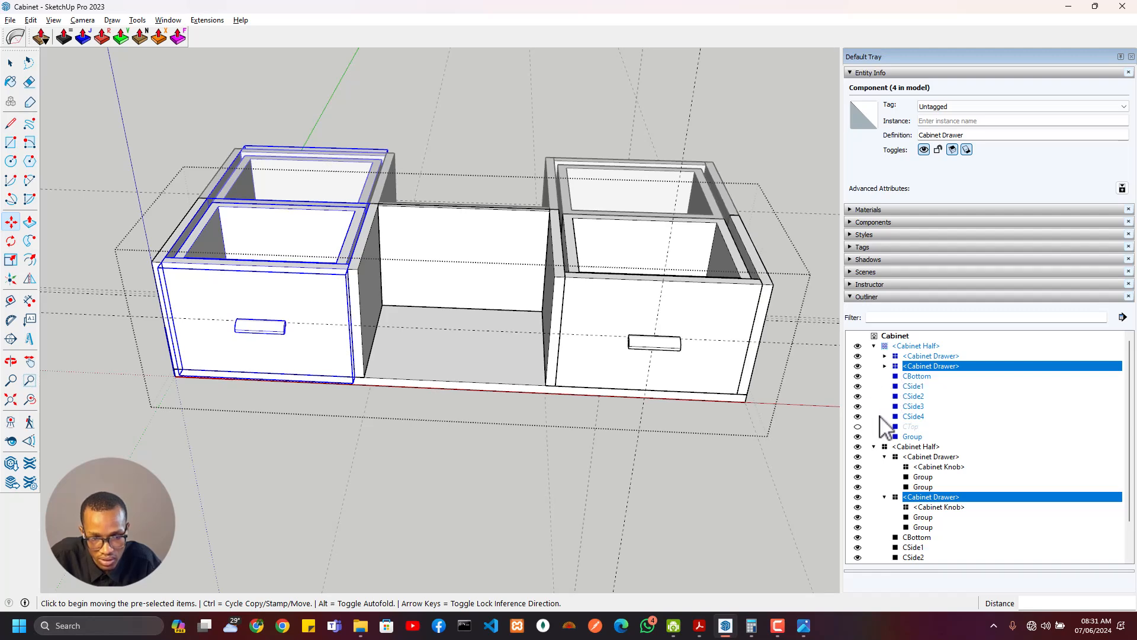
pyautogui.click(859, 428)
pyautogui.moveTo(767, 424); pyautogui.dragTo(527, 281, button='middle')
pyautogui.press('space')
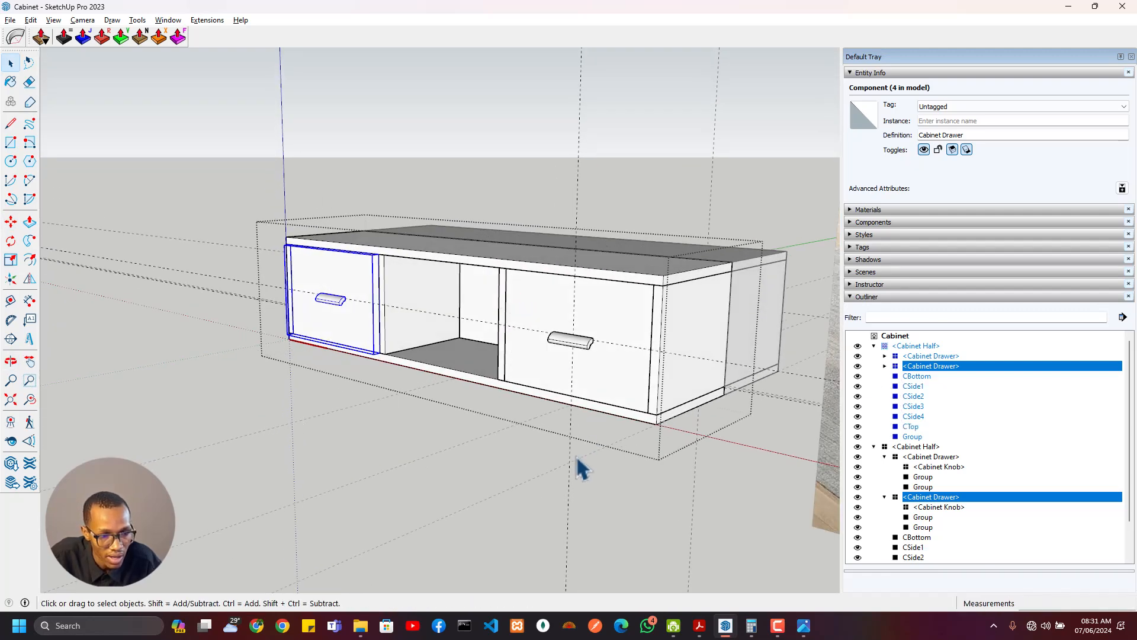
pyautogui.click(579, 467)
pyautogui.scroll(-2, 307, 365)
pyautogui.moveTo(307, 366); pyautogui.dragTo(381, 375, button='middle')
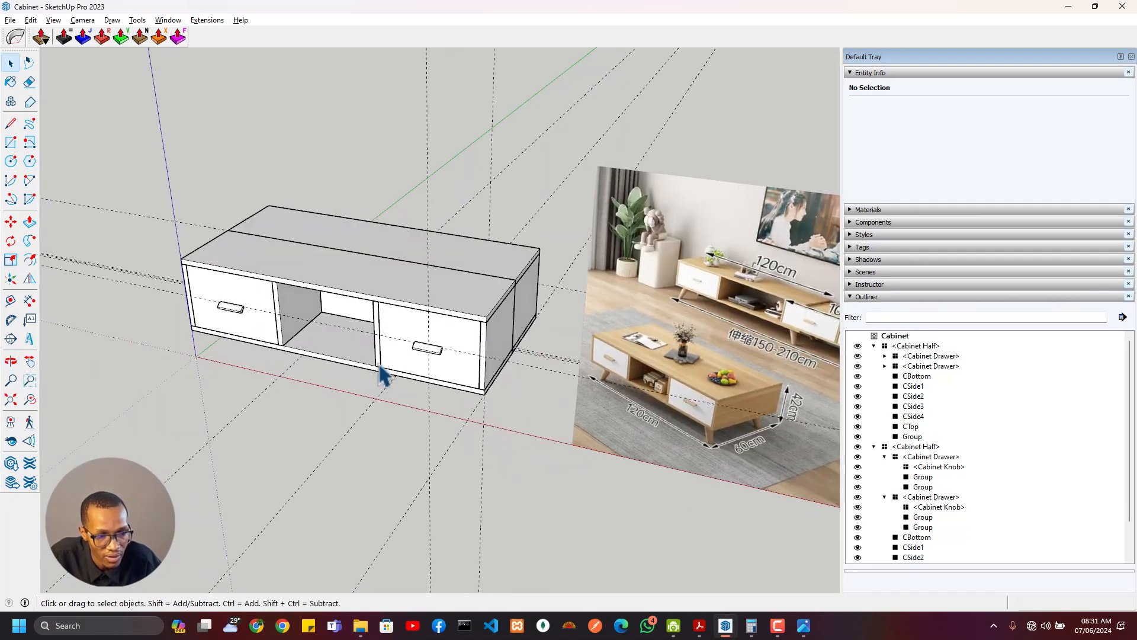
# Try sliding the drawer nearest the reference image out through the cabinet front, and undo the move
pyautogui.scroll(3, 431, 334)
pyautogui.doubleClick(428, 333)
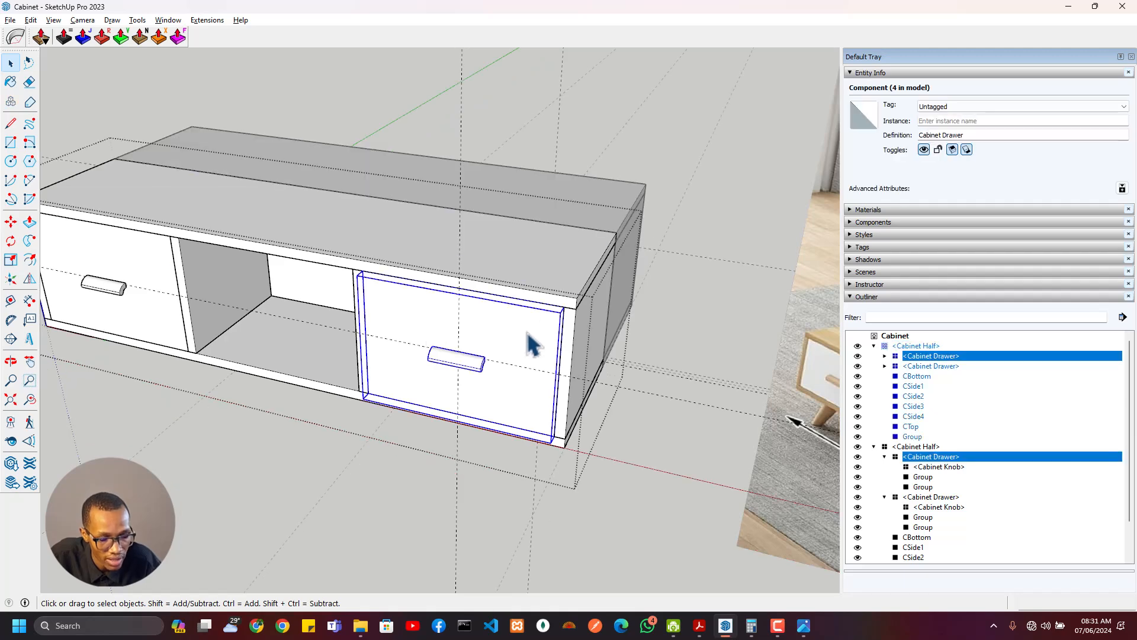
pyautogui.press('m')
pyautogui.click(568, 317)
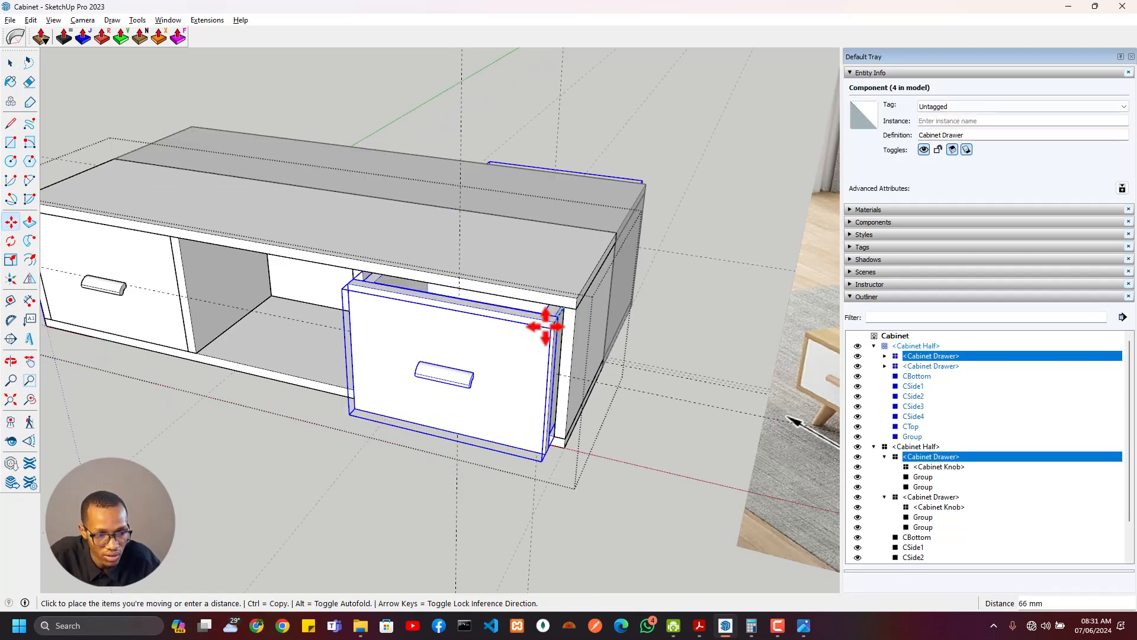
pyautogui.click(519, 369)
pyautogui.moveTo(520, 368); pyautogui.dragTo(782, 213, button='middle')
pyautogui.hotkey('ctrl', 'z')
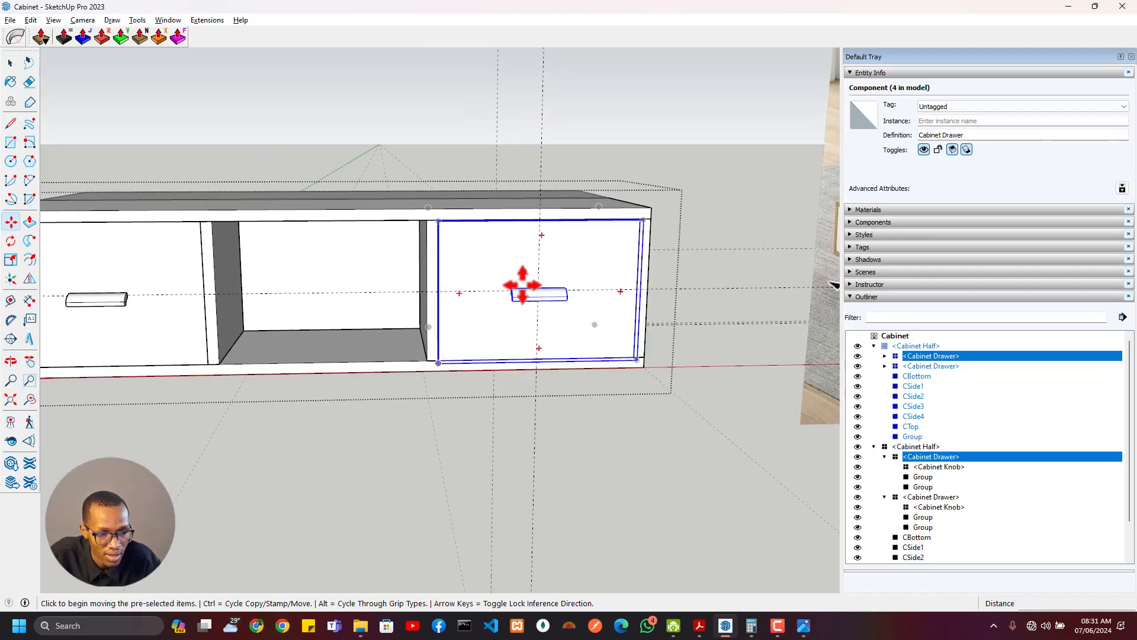
pyautogui.scroll(-3, 521, 299)
pyautogui.press('space')
pyautogui.press('Escape')
# Select both Cabinet Half components and collapse their contents in the model tree
pyautogui.scroll(-3, 477, 339)
pyautogui.moveTo(477, 339); pyautogui.dragTo(267, 422, button='middle')
pyautogui.click(427, 304)
pyautogui.scroll(3, 448, 274)
pyautogui.keyDown('shift'); pyautogui.click(451, 268); pyautogui.keyUp('shift')
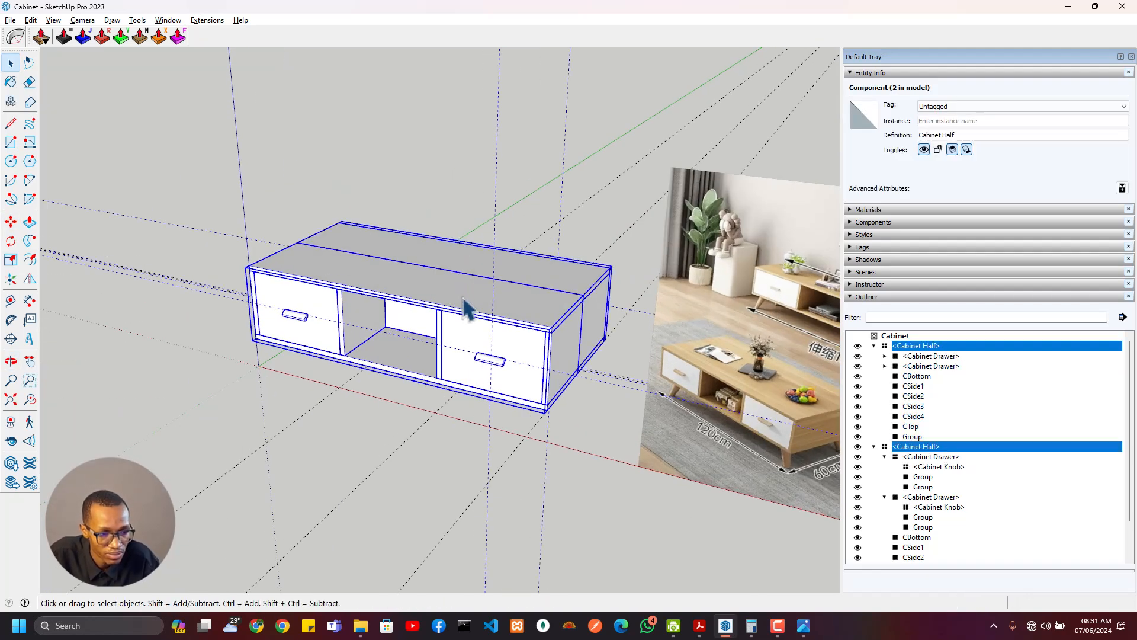
pyautogui.scroll(-3, 465, 301)
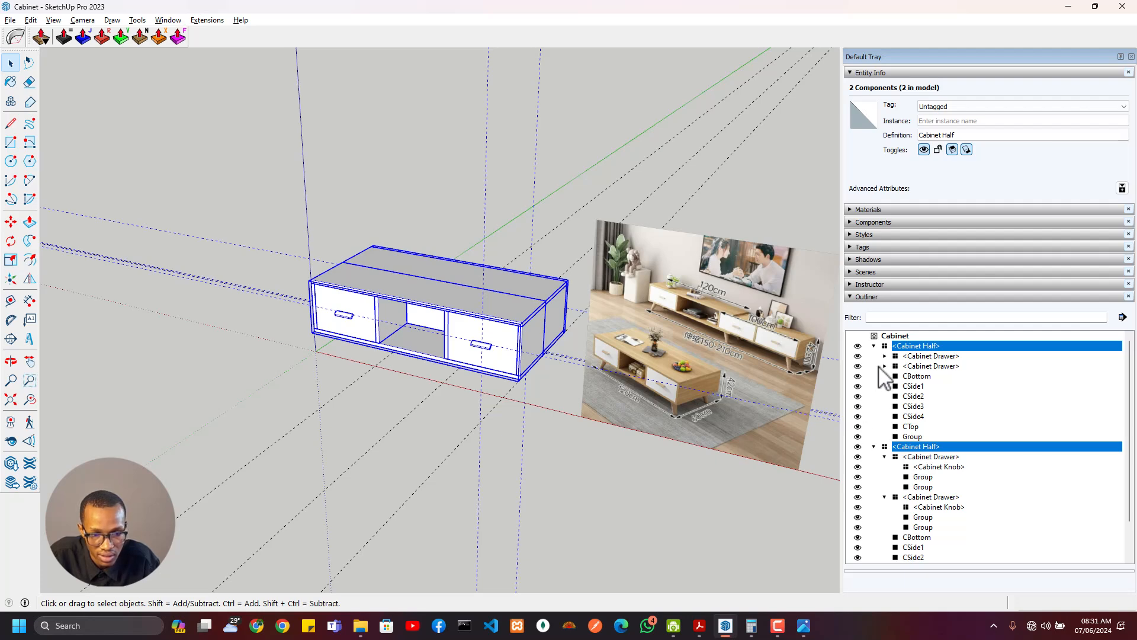
pyautogui.click(874, 448)
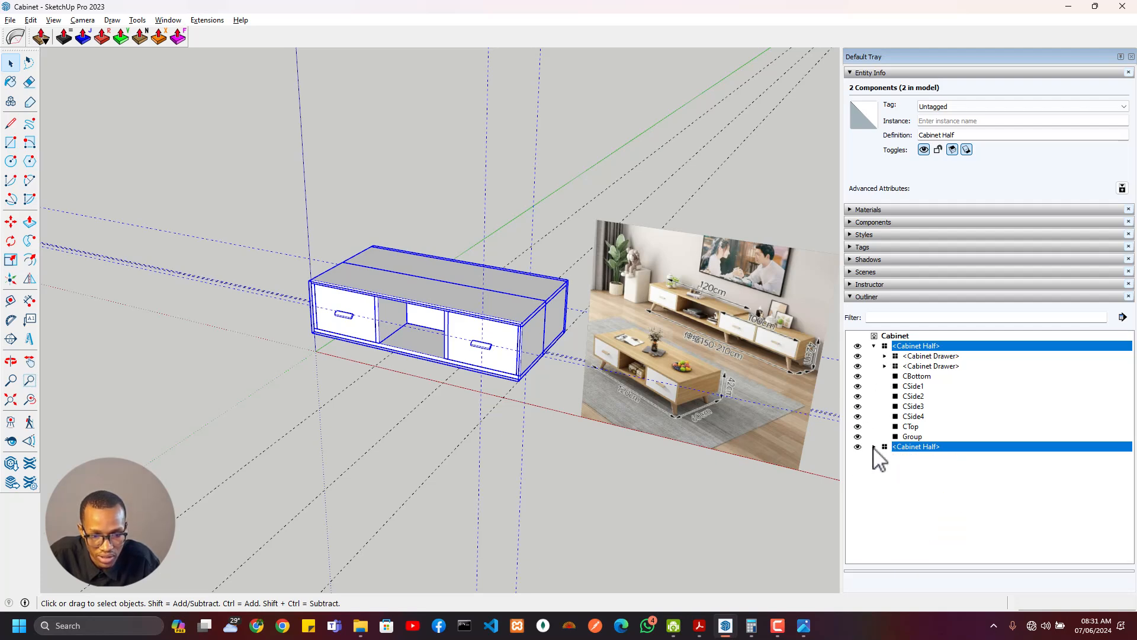
pyautogui.click(873, 346)
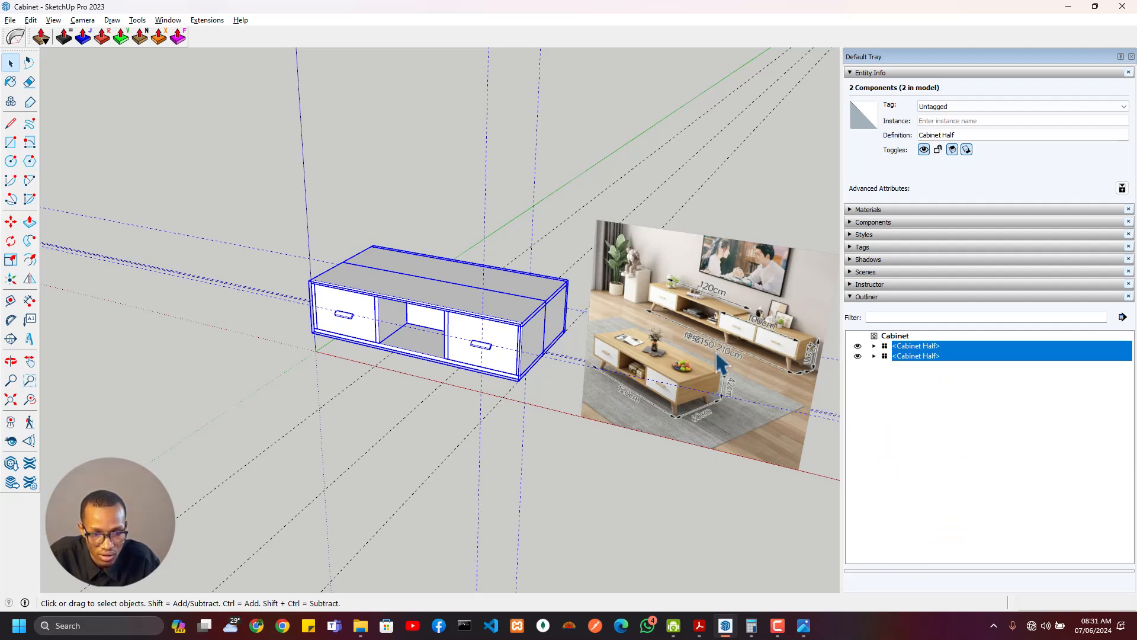
pyautogui.click(482, 426)
# Select the front Cabinet Half from the underside and delete all guide lines in the model
pyautogui.moveTo(471, 428); pyautogui.dragTo(419, 278, button='middle')
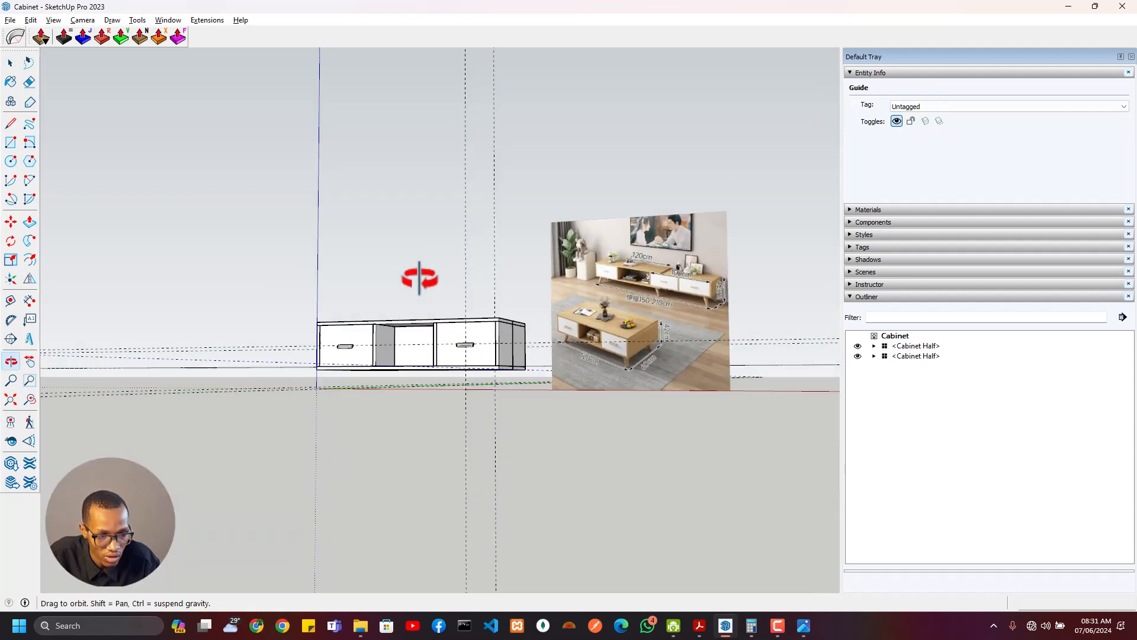
pyautogui.scroll(6, 661, 386)
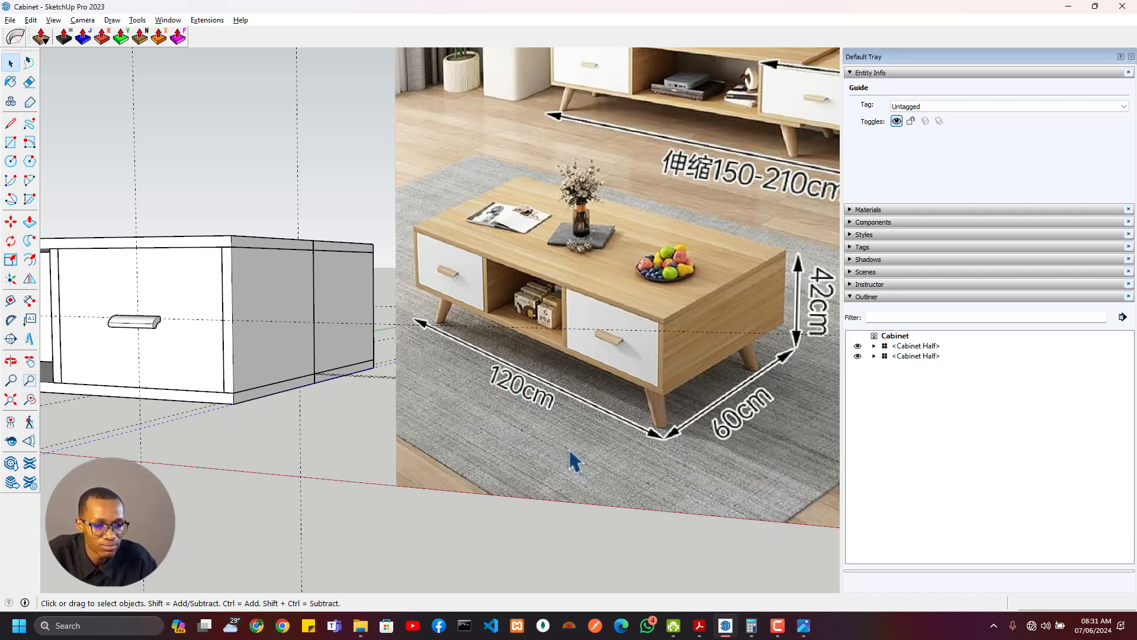
pyautogui.scroll(-5, 308, 366)
pyautogui.moveTo(308, 366); pyautogui.dragTo(447, 96, button='middle')
pyautogui.scroll(3, 482, 261)
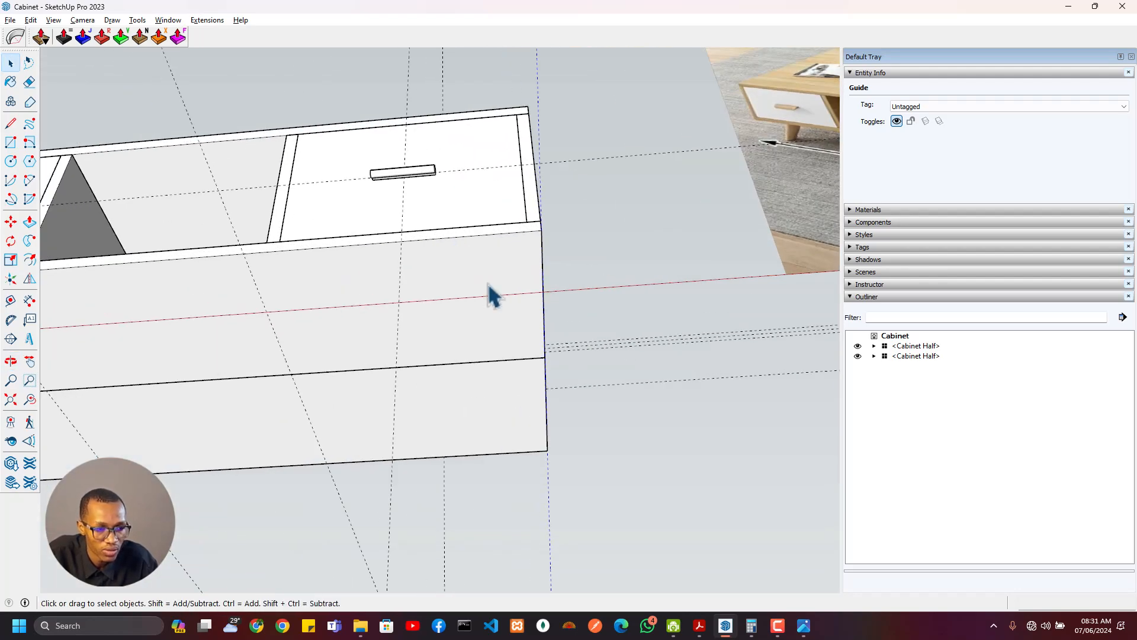
pyautogui.moveTo(490, 294); pyautogui.dragTo(441, 173, button='middle')
pyautogui.click(434, 233)
pyautogui.moveTo(434, 233); pyautogui.dragTo(575, 249, button='middle')
pyautogui.press('space')
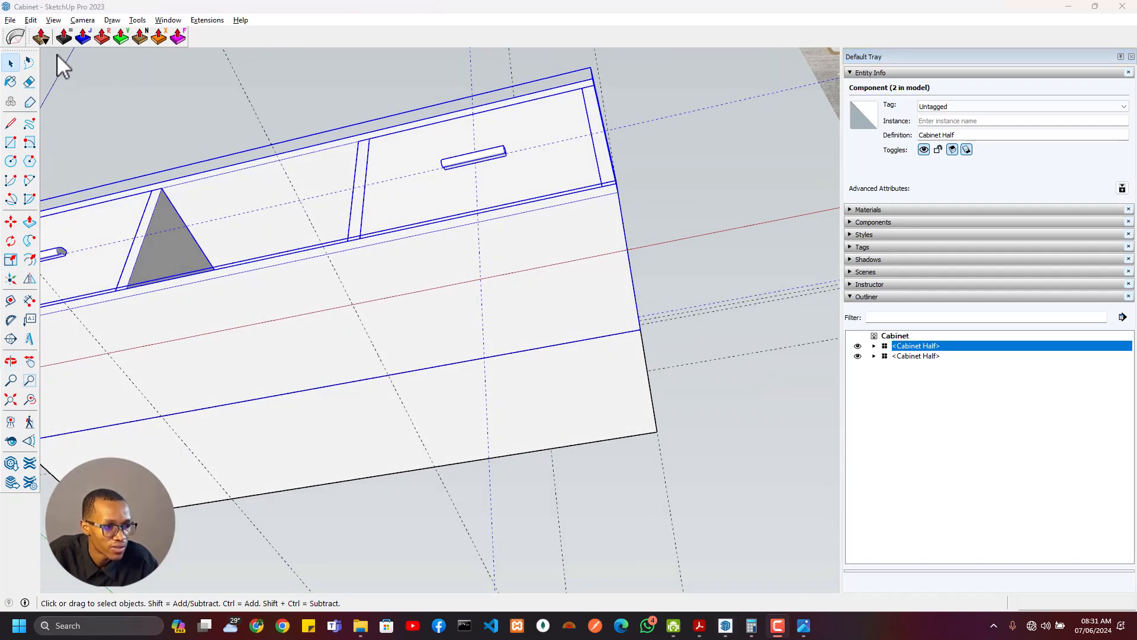
pyautogui.click(31, 20)
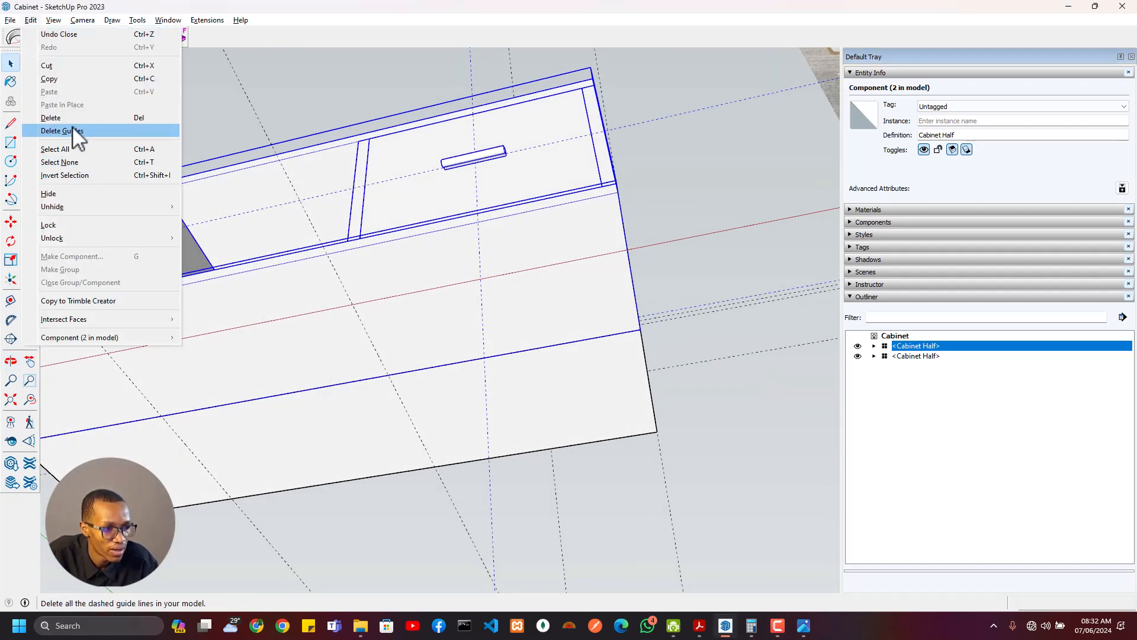
pyautogui.click(72, 126)
# Place guides 60 mm in from the front and end edges on the underside of the cabinet bottom
pyautogui.moveTo(596, 254); pyautogui.dragTo(637, 240, button='middle')
pyautogui.press('t')
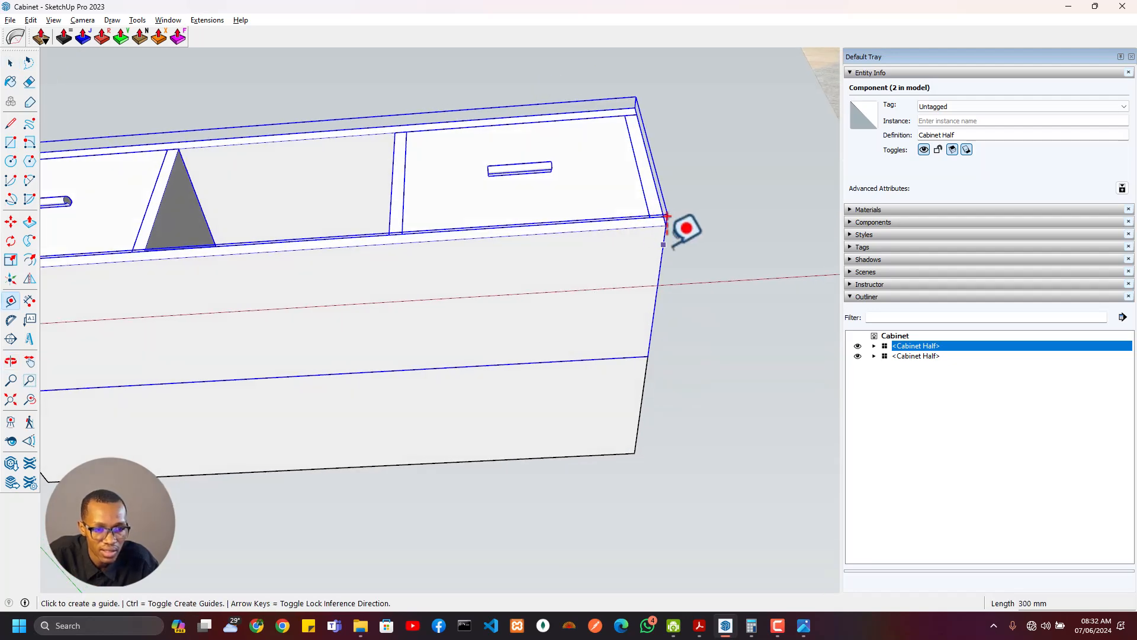
pyautogui.click(666, 217)
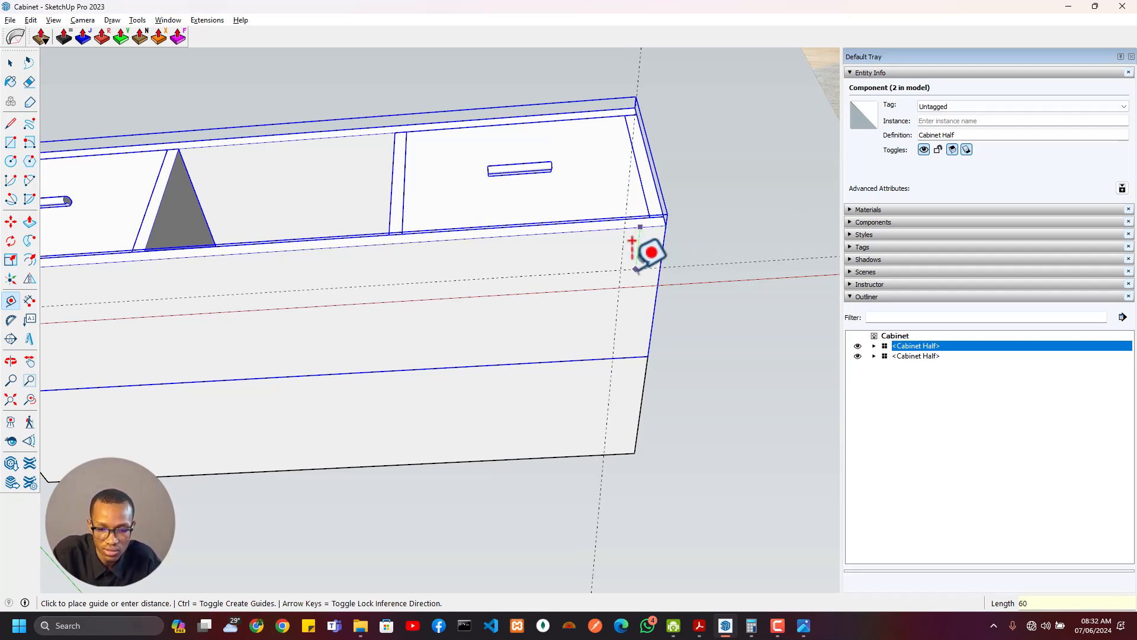
pyautogui.moveTo(660, 251); pyautogui.dragTo(619, 224, button='middle')
# Draw a 16-sided circle with a 40 mm radius centred on the guide intersection on the cabinet's underside
pyautogui.press('s')
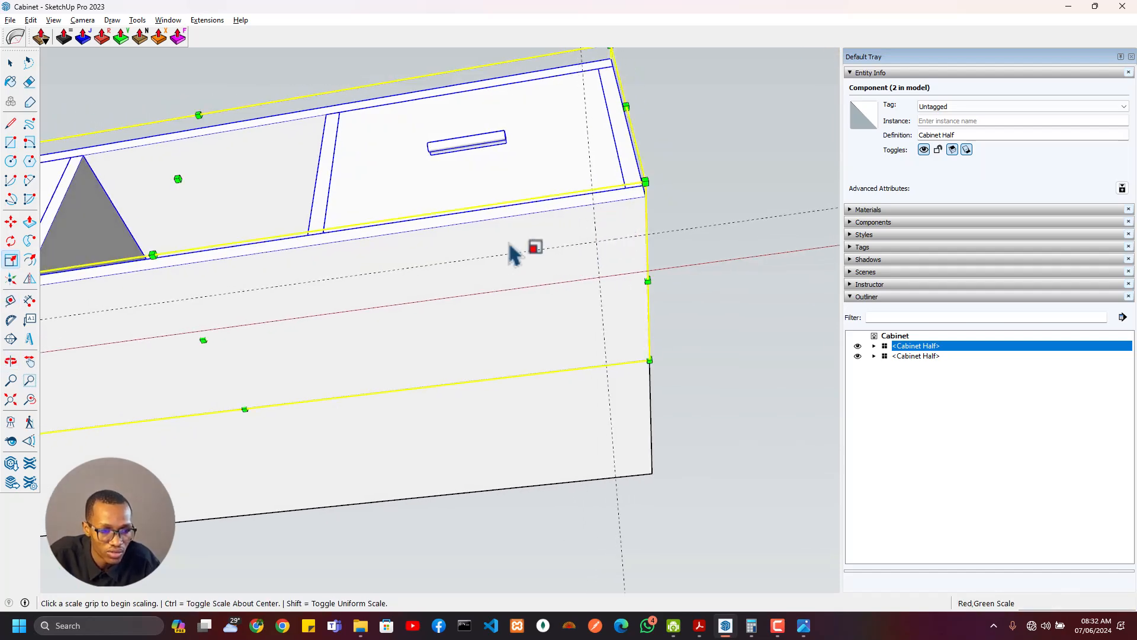
pyautogui.click(11, 162)
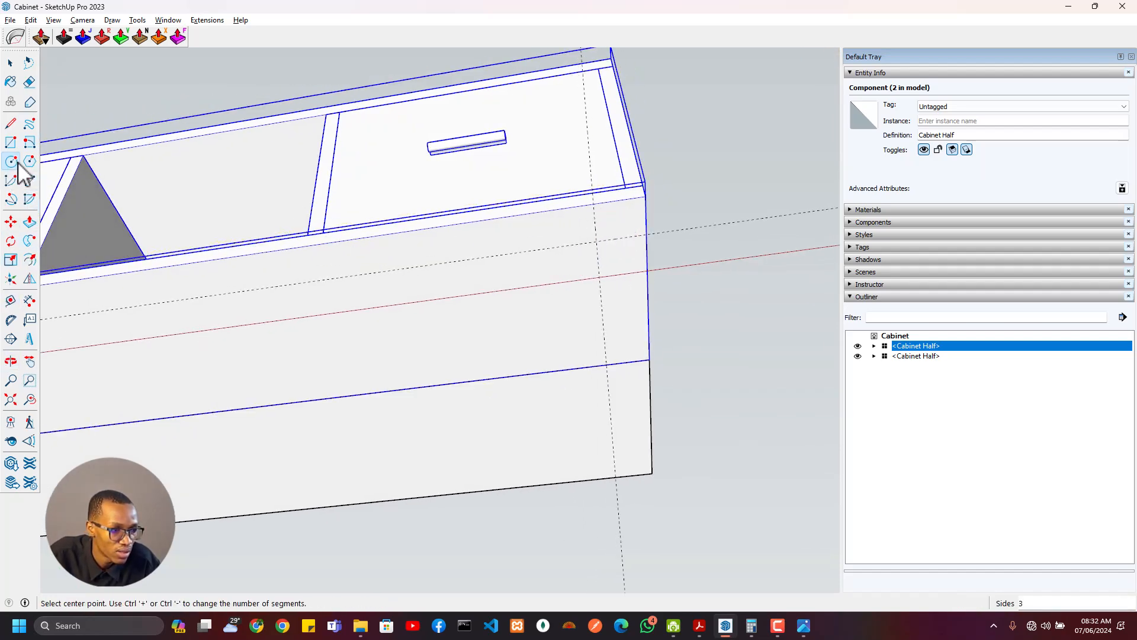
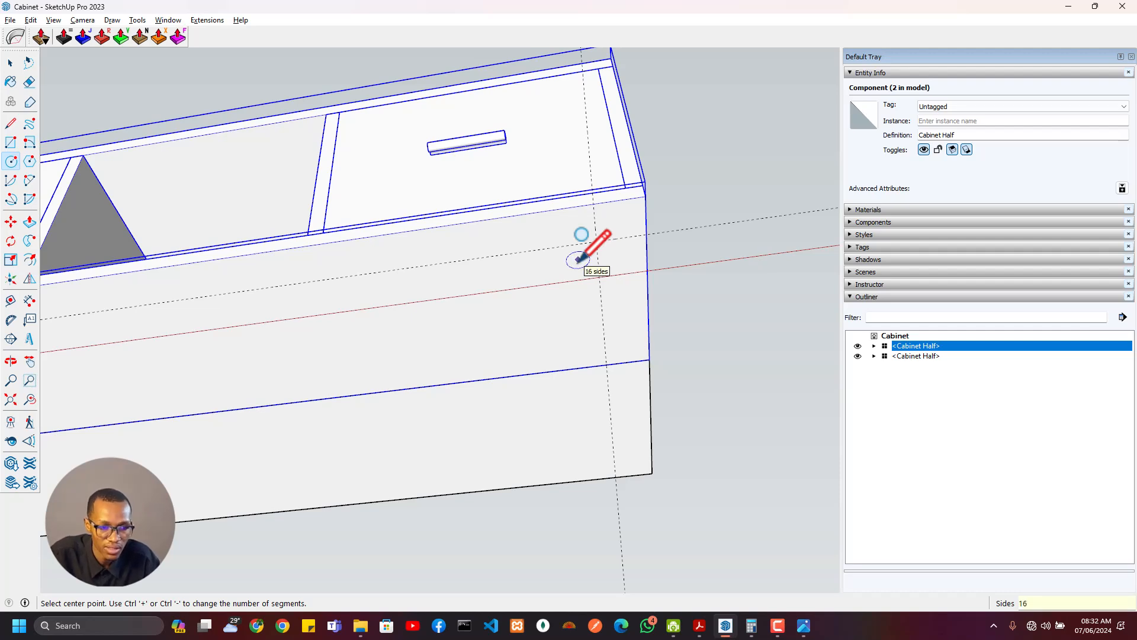
pyautogui.click(596, 241)
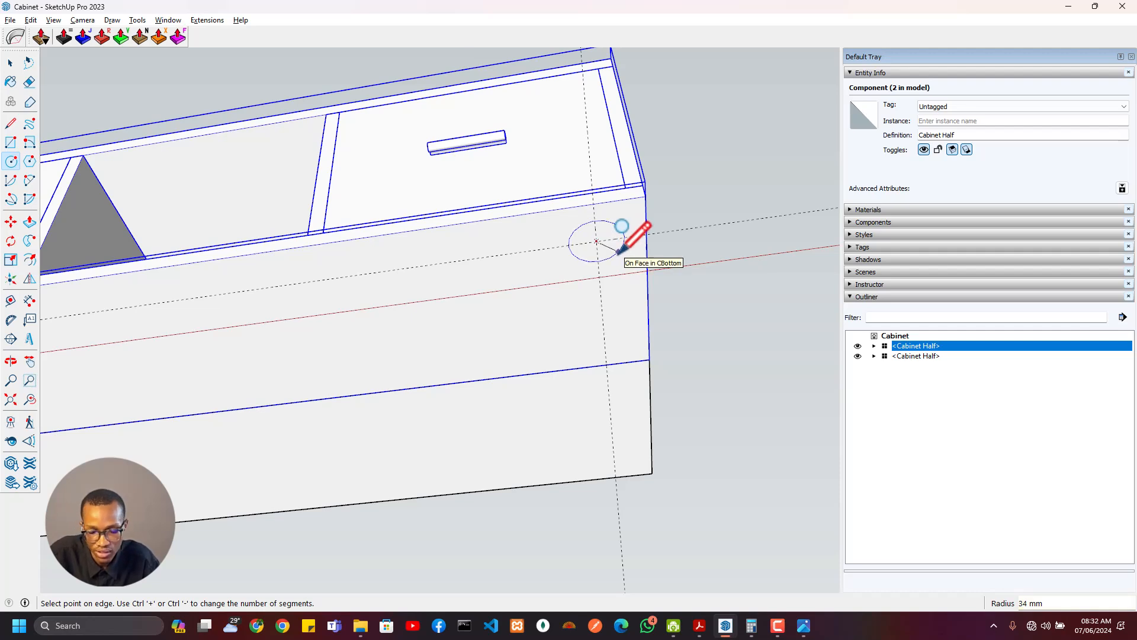
pyautogui.press('Return')
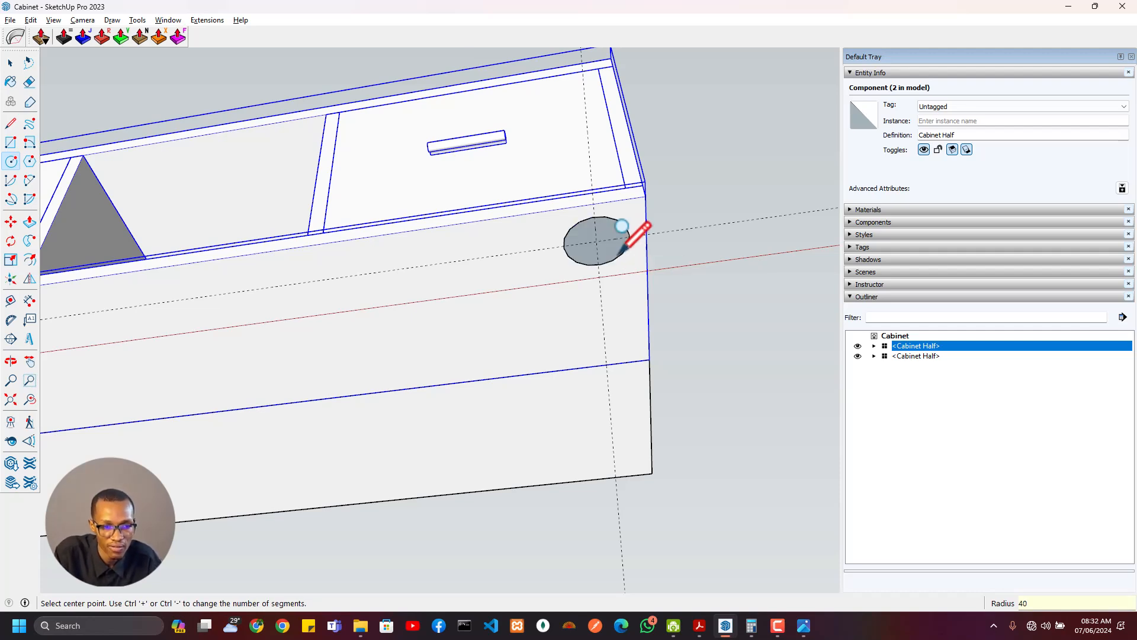
# Extrude the circle on the cabinet's underside 120 mm downward to form the leg
pyautogui.scroll(-5, 532, 202)
pyautogui.moveTo(626, 223); pyautogui.dragTo(521, 332, button='middle')
pyautogui.press('p')
pyautogui.click(546, 237)
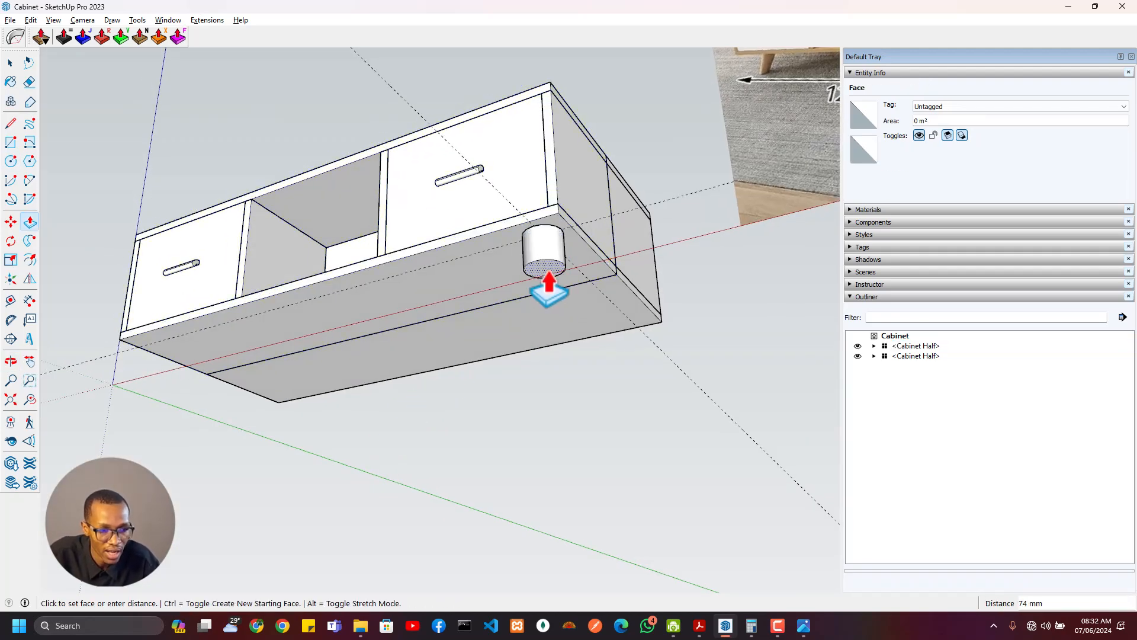
pyautogui.moveTo(548, 293); pyautogui.dragTo(558, 406, button='middle')
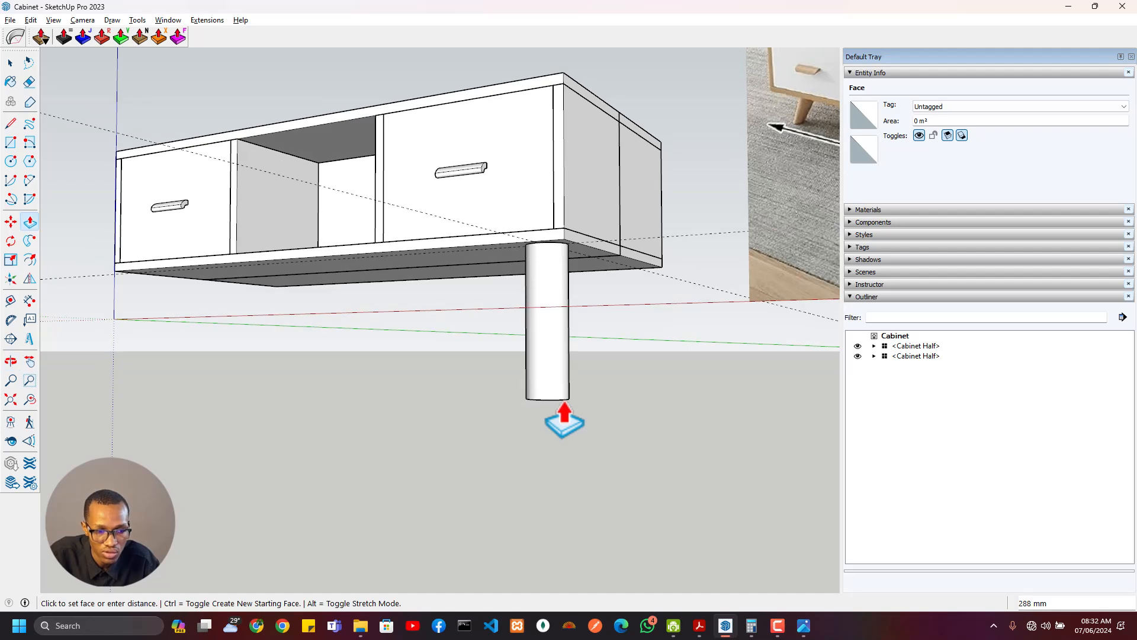
pyautogui.press('Return')
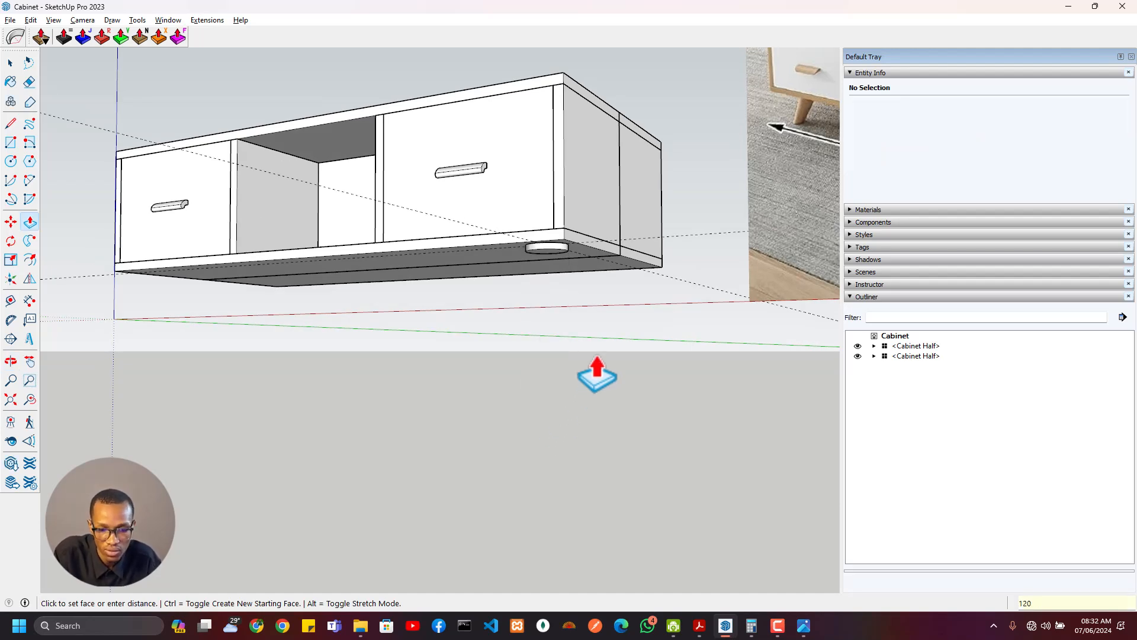
pyautogui.press('Return')
pyautogui.scroll(-3, 545, 297)
pyautogui.moveTo(546, 297); pyautogui.dragTo(588, 310, button='middle')
pyautogui.scroll(4, 470, 256)
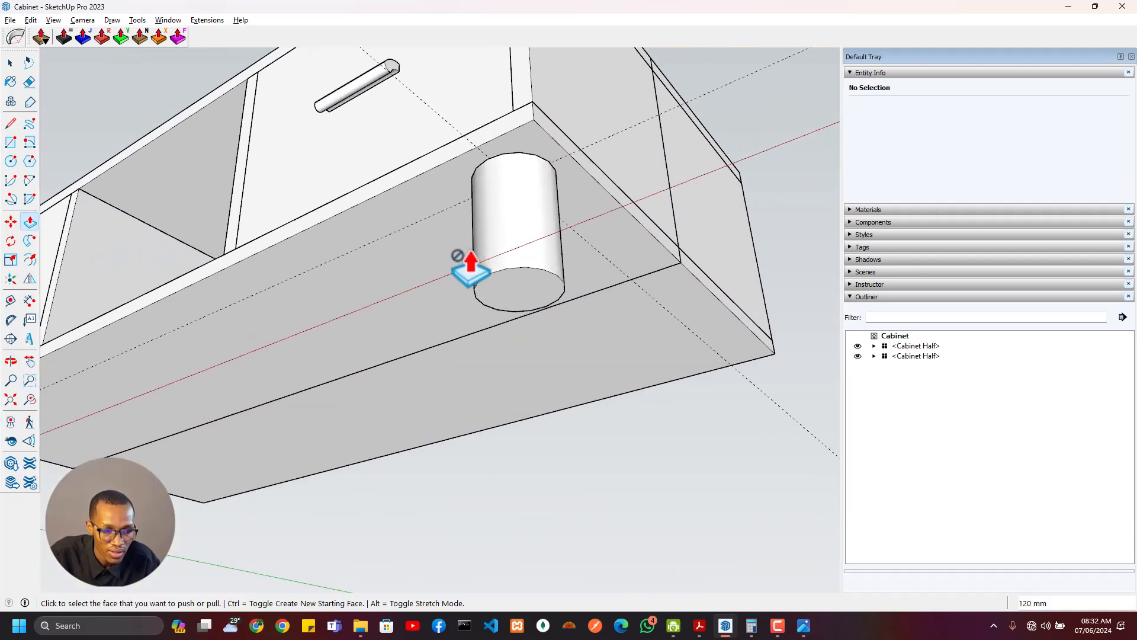
# Taper the leg by scaling its bottom face uniformly about its centre to 0.50
pyautogui.press('space')
pyautogui.click(562, 299)
pyautogui.scroll(-3, 622, 303)
pyautogui.press('s')
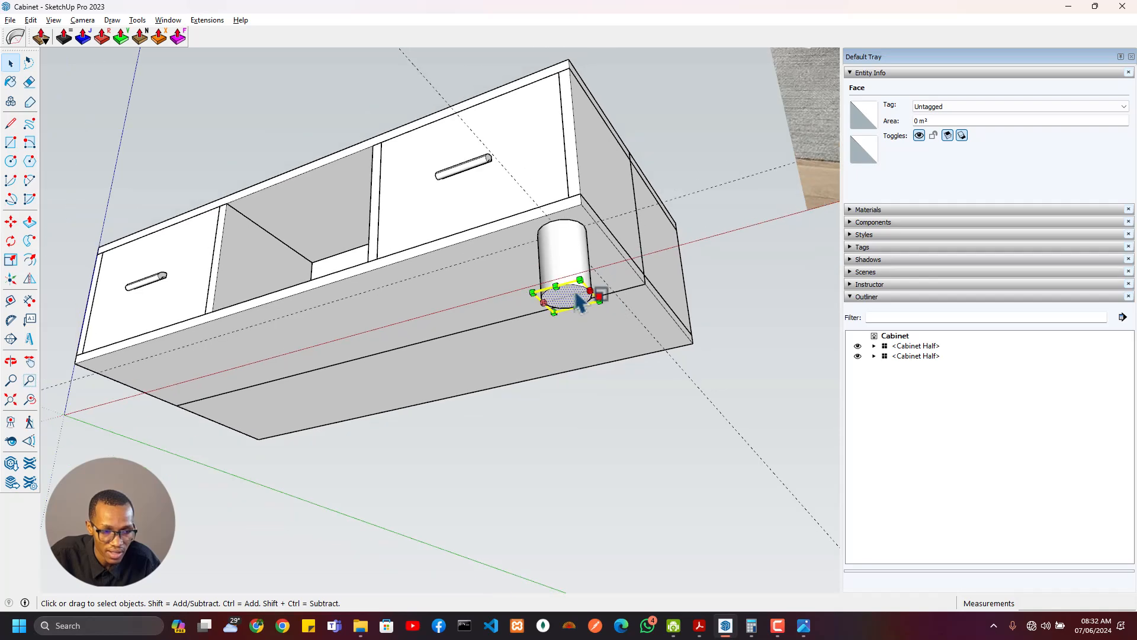
pyautogui.scroll(3, 575, 292)
pyautogui.click(624, 313)
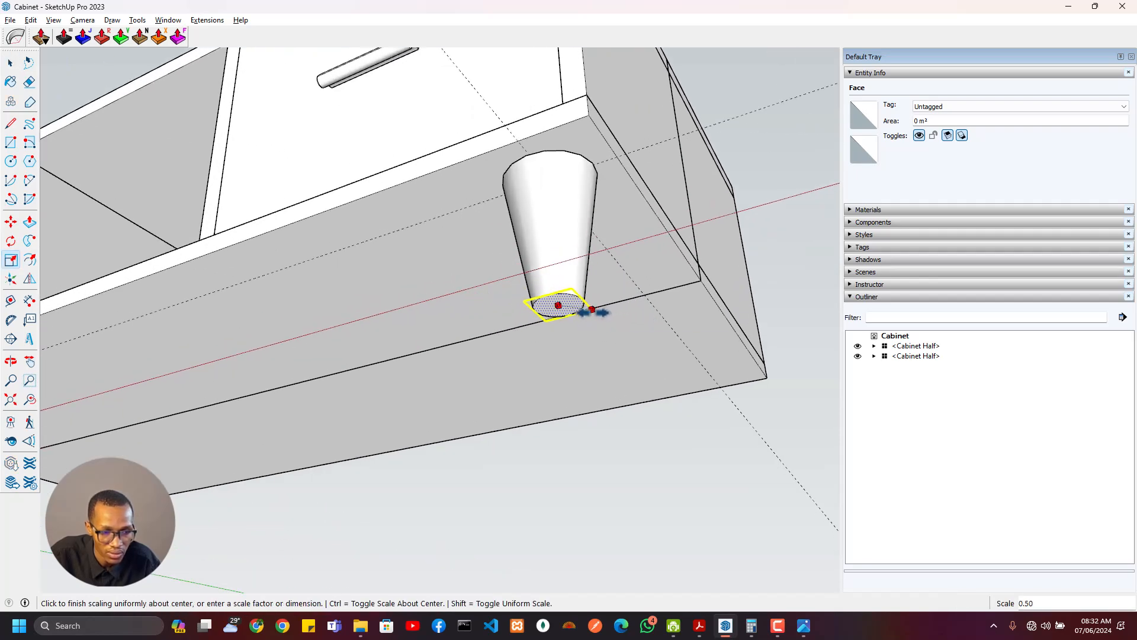
pyautogui.click(592, 310)
pyautogui.scroll(-5, 601, 322)
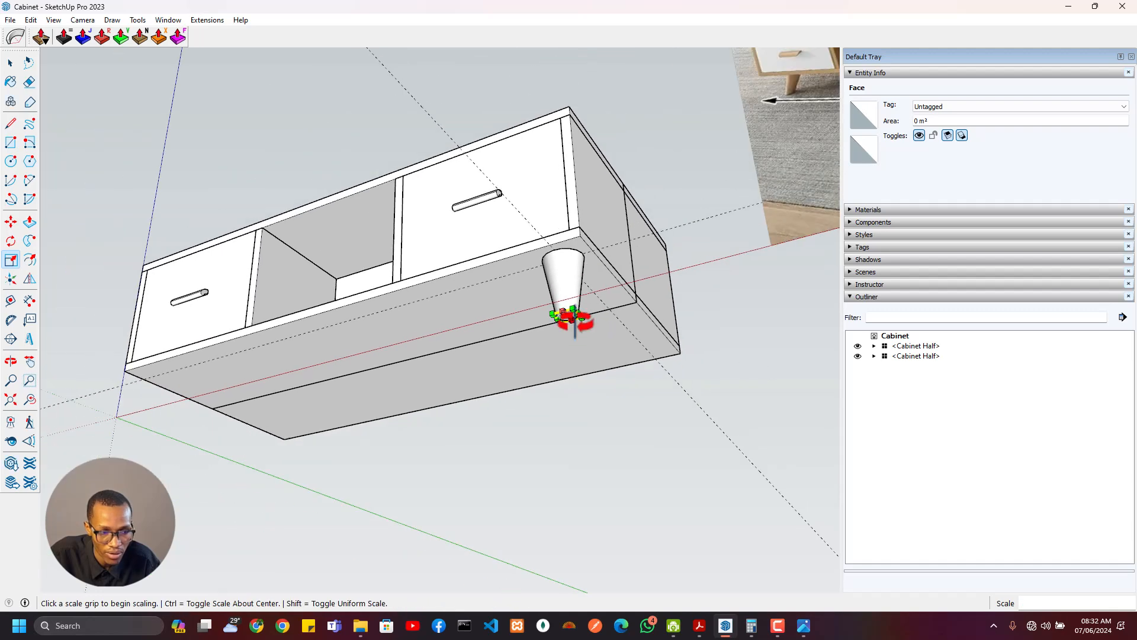
pyautogui.moveTo(563, 323); pyautogui.dragTo(328, 435, button='middle')
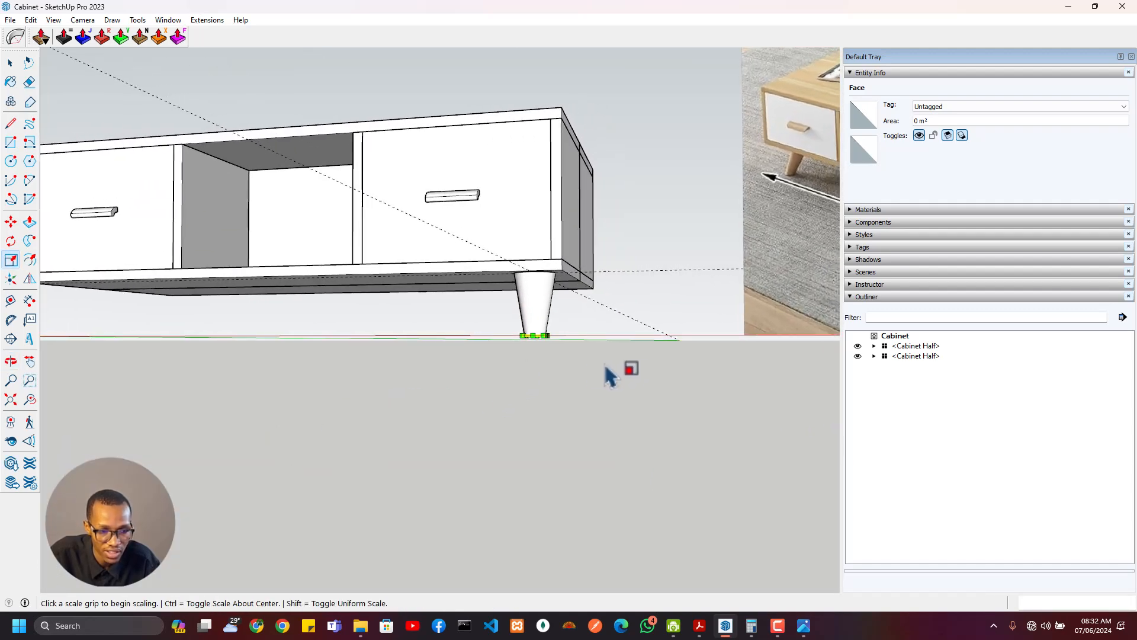
# Place a vertical guide along the cabinet's front corner edge beside the leg
pyautogui.scroll(-3, 628, 376)
pyautogui.moveTo(639, 376); pyautogui.dragTo(473, 308, button='middle')
pyautogui.scroll(3, 503, 388)
pyautogui.scroll(2, 400, 360)
pyautogui.press('t')
pyautogui.click(409, 210)
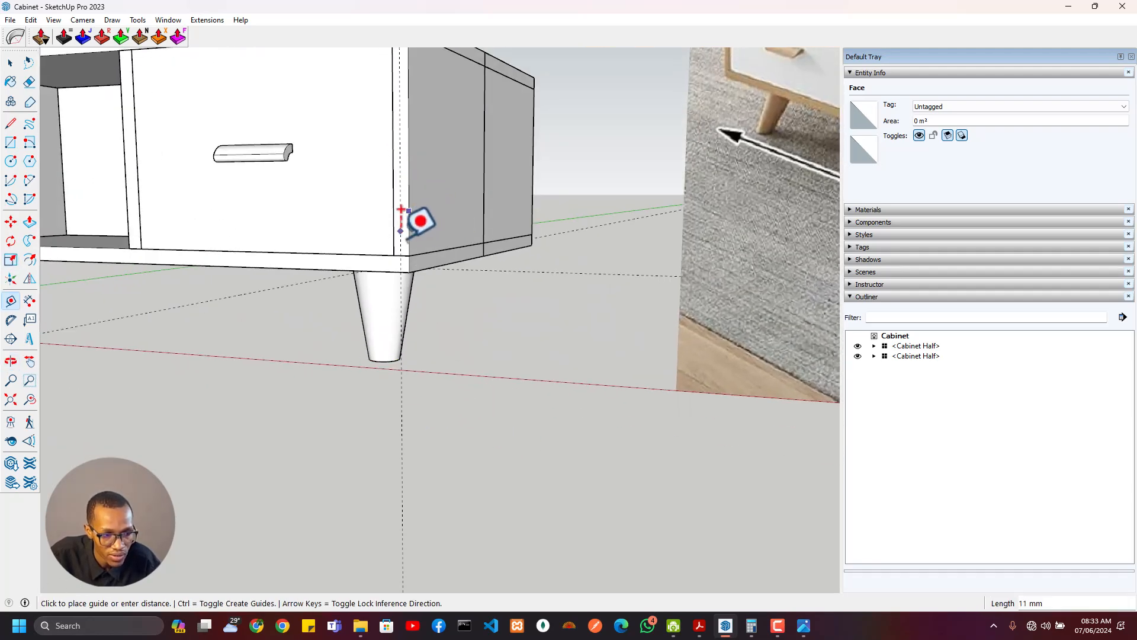
pyautogui.click(411, 244)
pyautogui.scroll(-2, 461, 301)
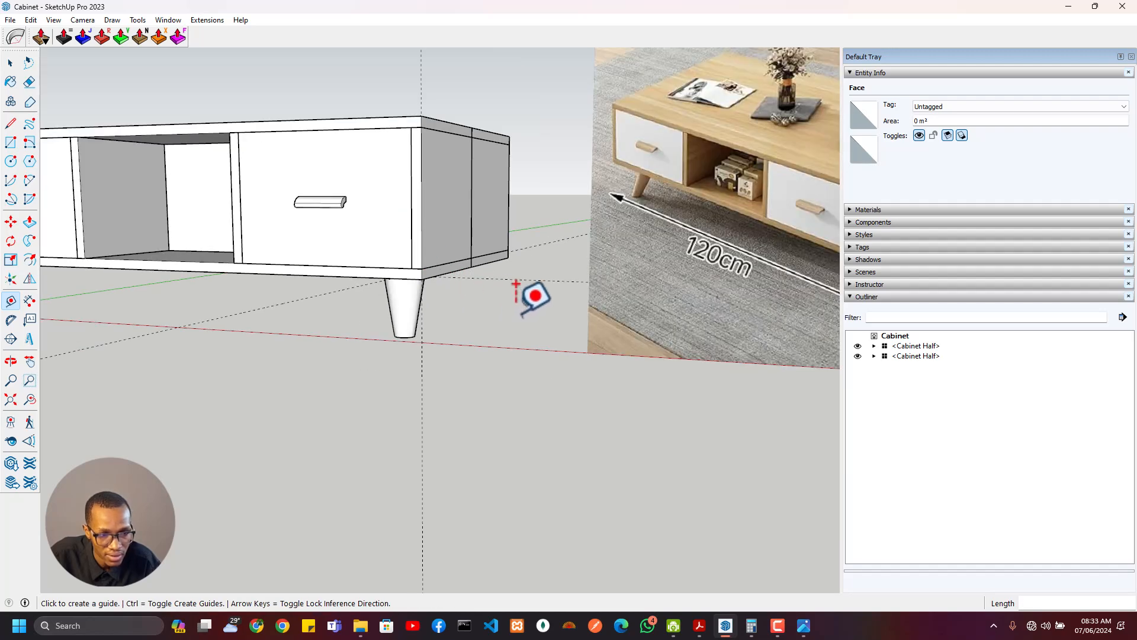
# Place a guide 120 mm below the cabinet's bottom end edge, crossing the vertical corner guide at the leg's foot level
pyautogui.scroll(-3, 527, 275)
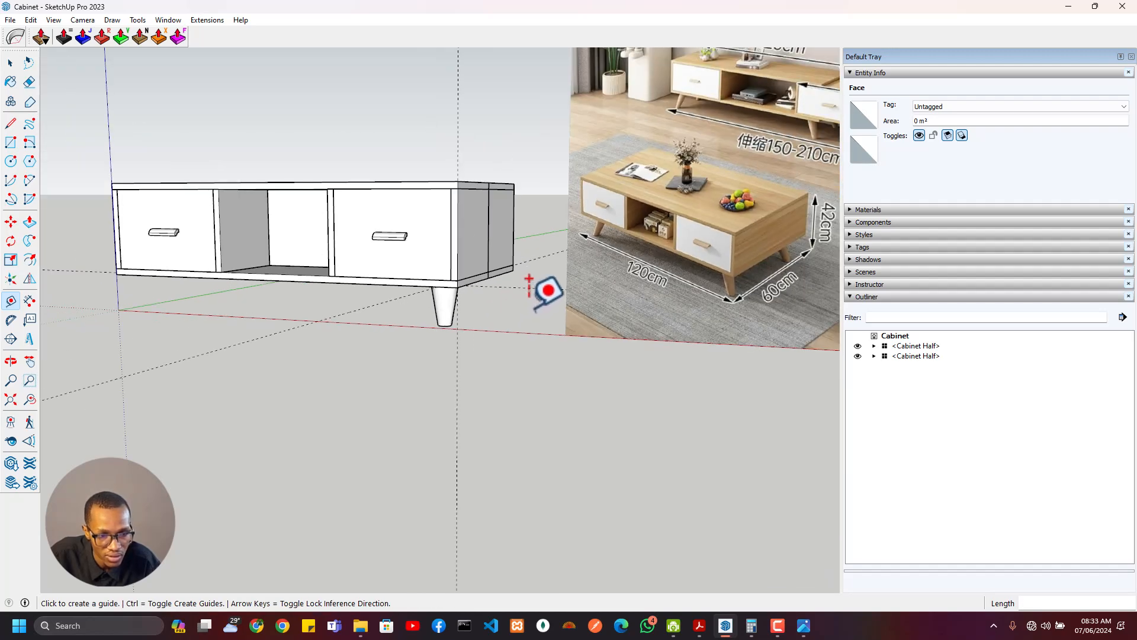
pyautogui.scroll(5, 449, 303)
pyautogui.moveTo(452, 301); pyautogui.dragTo(375, 381, button='middle')
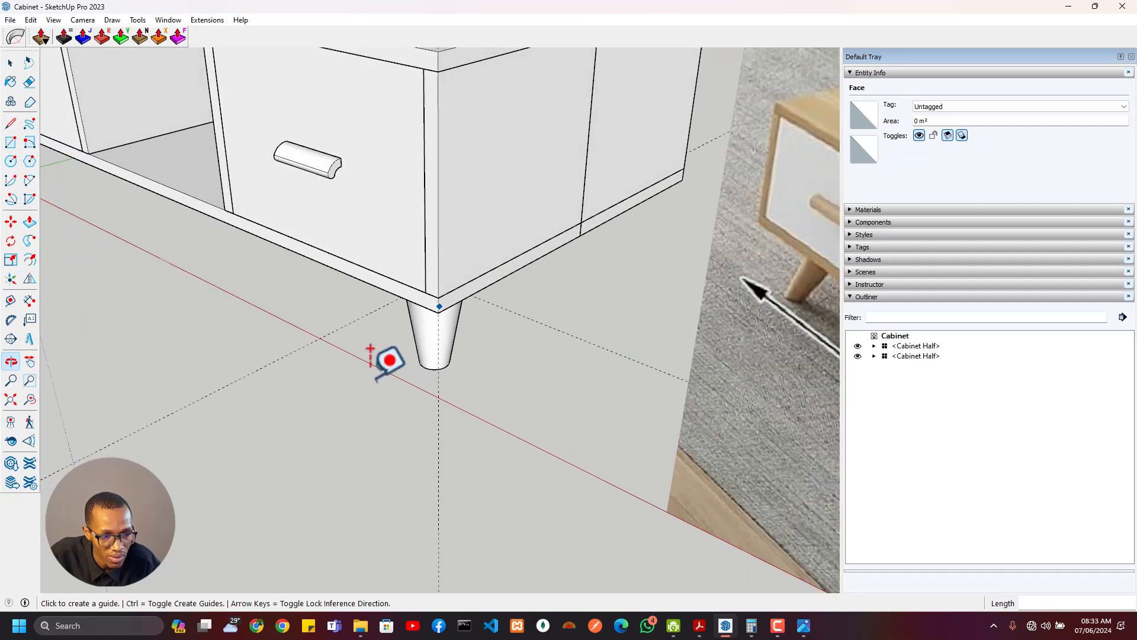
pyautogui.scroll(2, 459, 349)
pyautogui.click(476, 286)
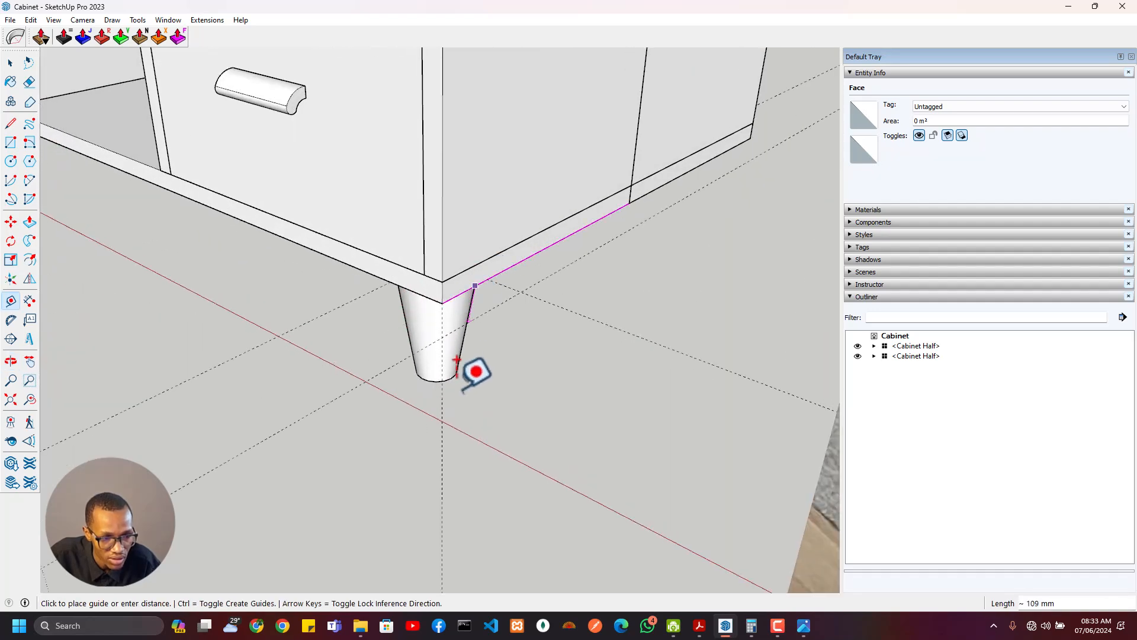
pyautogui.click(444, 422)
pyautogui.click(418, 295)
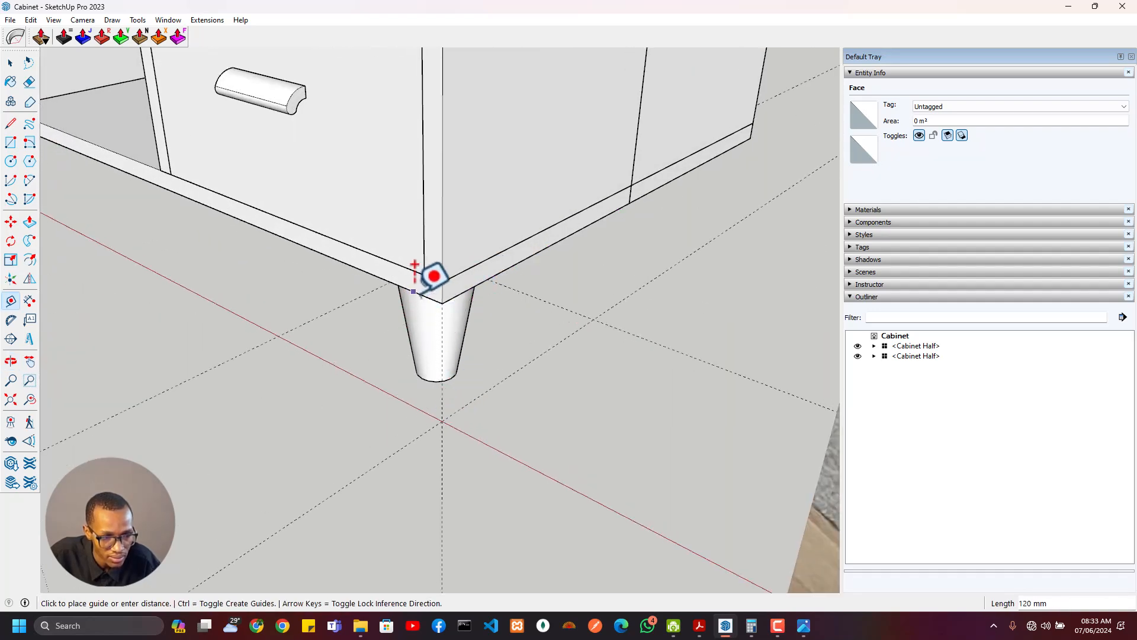
# Splay the leg outward by moving its bottom face from its centre to the guide intersection beneath the cabinet corner
pyautogui.moveTo(429, 401); pyautogui.dragTo(457, 397, button='middle')
pyautogui.scroll(4, 447, 374)
pyautogui.press('space')
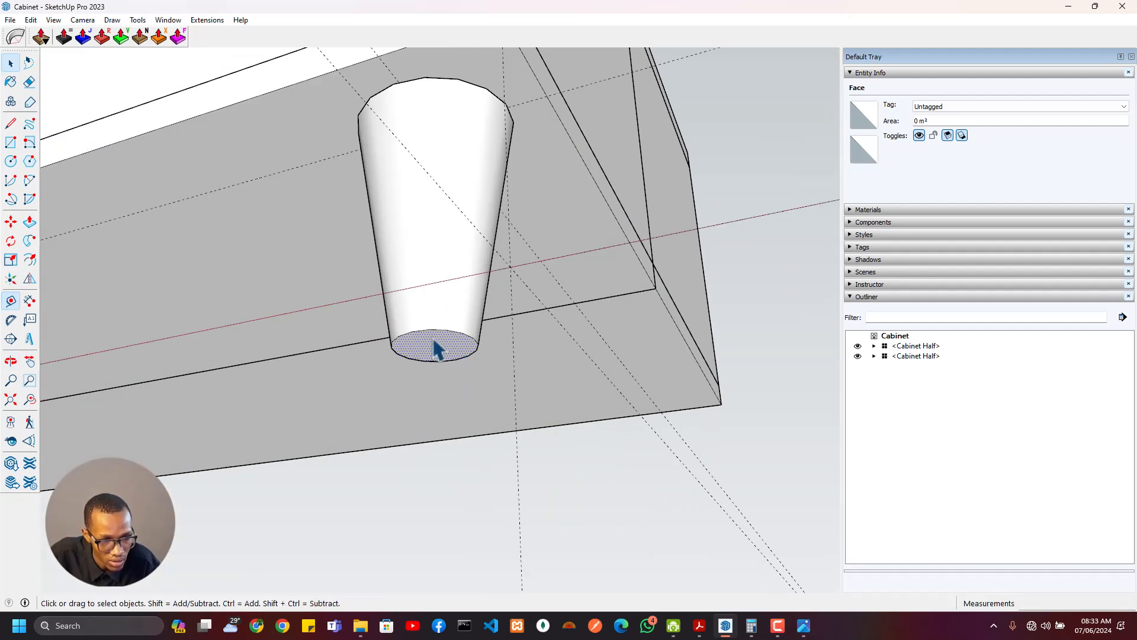
pyautogui.press('m')
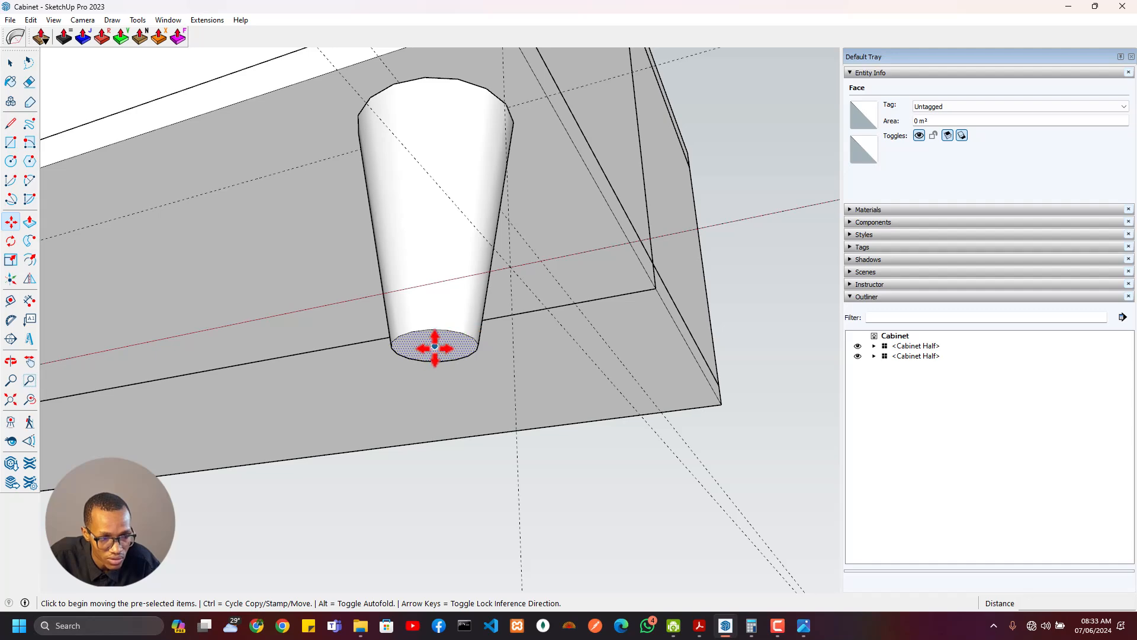
pyautogui.click(435, 346)
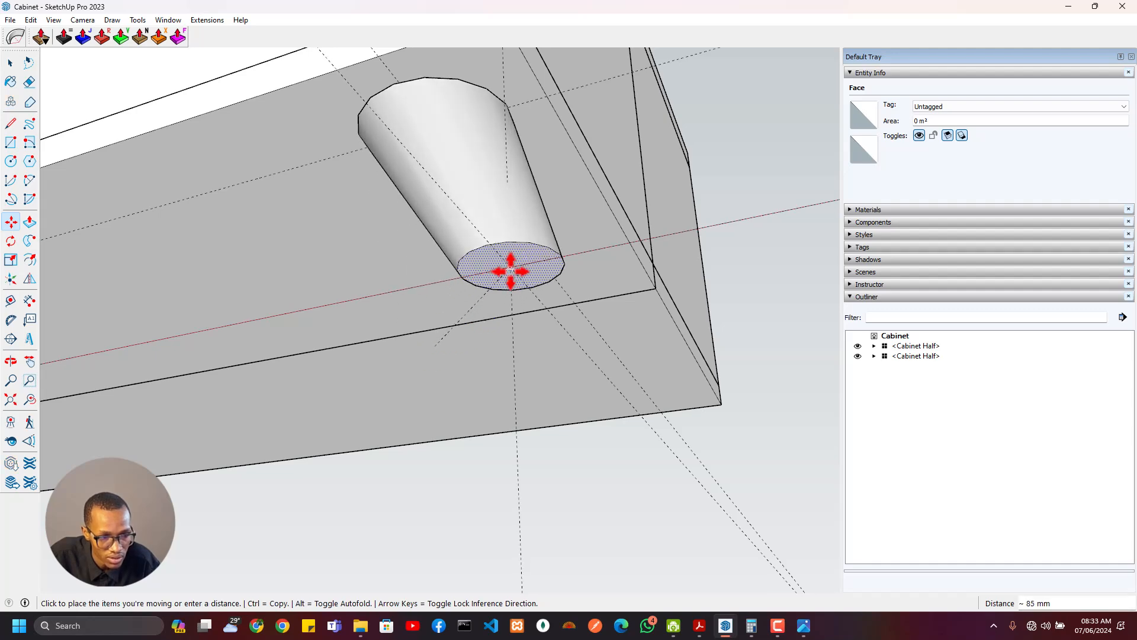
pyautogui.click(512, 270)
pyautogui.moveTo(545, 190); pyautogui.dragTo(460, 386, button='middle')
pyautogui.scroll(-4, 460, 386)
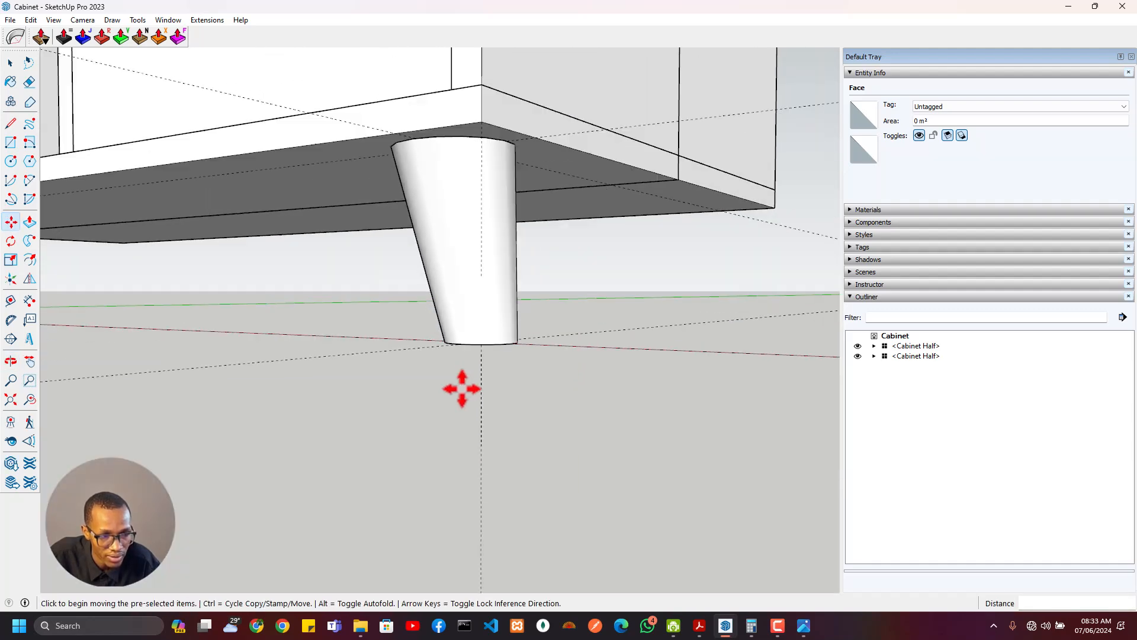
pyautogui.moveTo(464, 245); pyautogui.dragTo(557, 517, button='middle')
pyautogui.scroll(-5, 525, 449)
pyautogui.moveTo(526, 449); pyautogui.dragTo(411, 97, button='middle')
pyautogui.scroll(6, 496, 439)
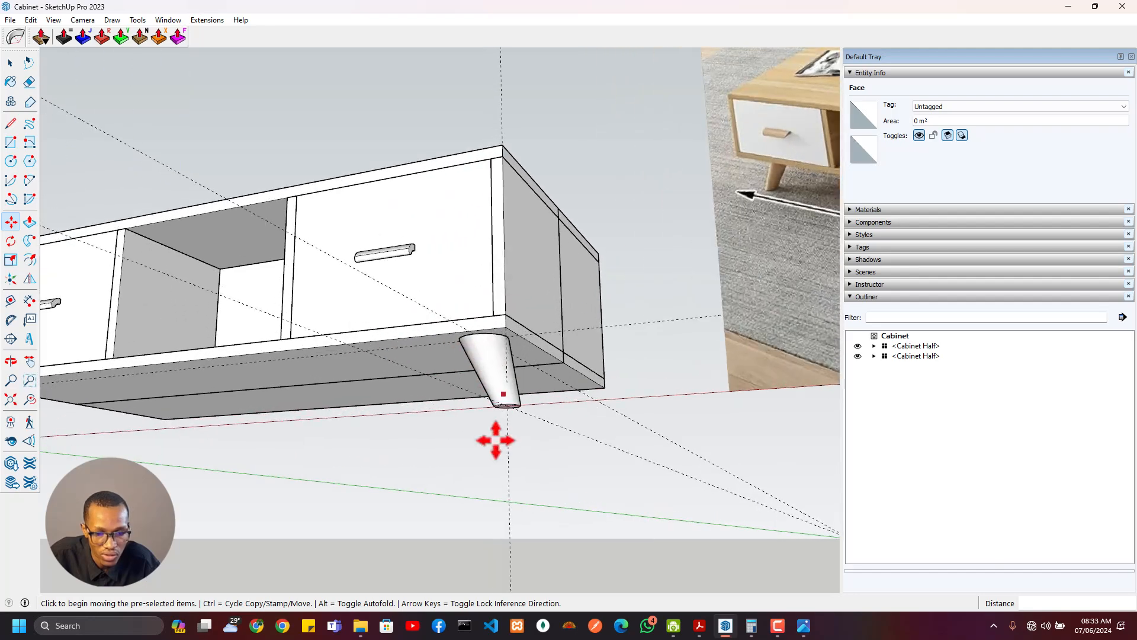
# Select the entire leg geometry and make it a component named Cabinet Leg
pyautogui.moveTo(495, 439); pyautogui.dragTo(485, 378, button='middle')
pyautogui.tripleClick(496, 369)
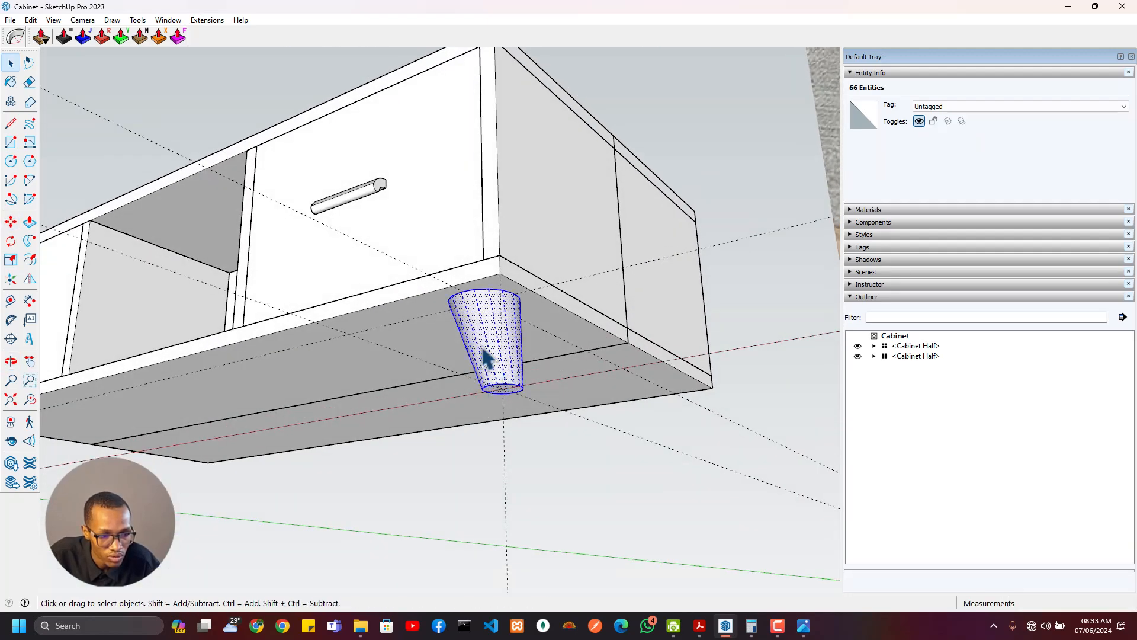
pyautogui.scroll(-3, 432, 283)
pyautogui.scroll(-4, 431, 281)
pyautogui.moveTo(425, 278)
pyautogui.mouseDown(button='middle')
pyautogui.moveTo(436, 325)
pyautogui.moveTo(363, 295)
pyautogui.moveTo(432, 254)
pyautogui.moveTo(437, 286)
pyautogui.mouseUp(button='middle')
pyautogui.scroll(3, 451, 323)
pyautogui.scroll(-1, 445, 298)
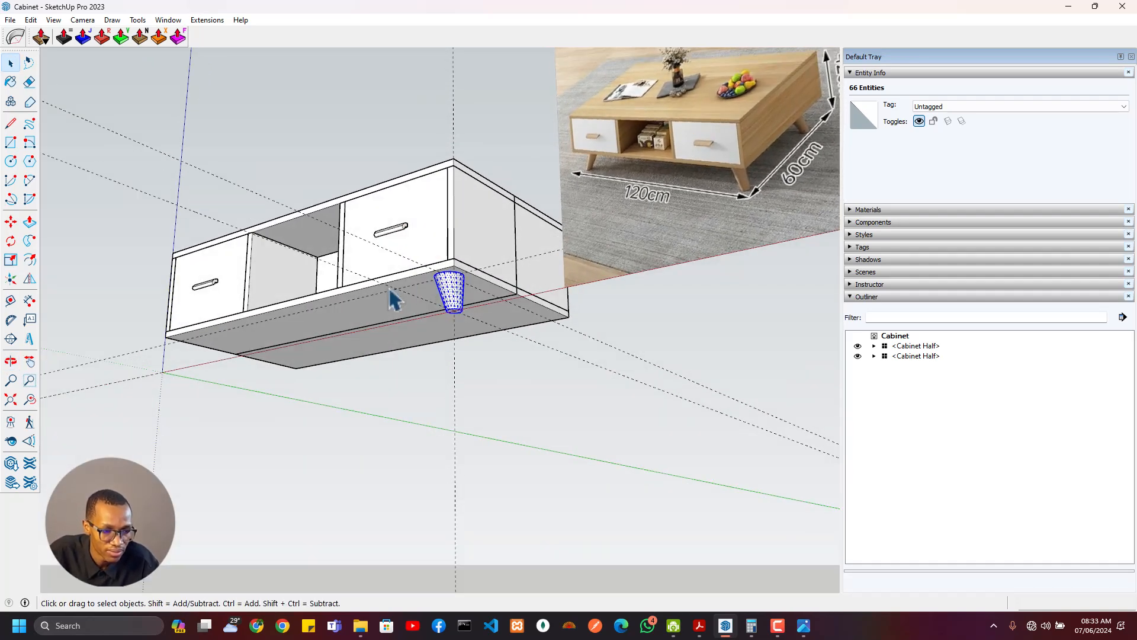
pyautogui.rightClick(450, 290)
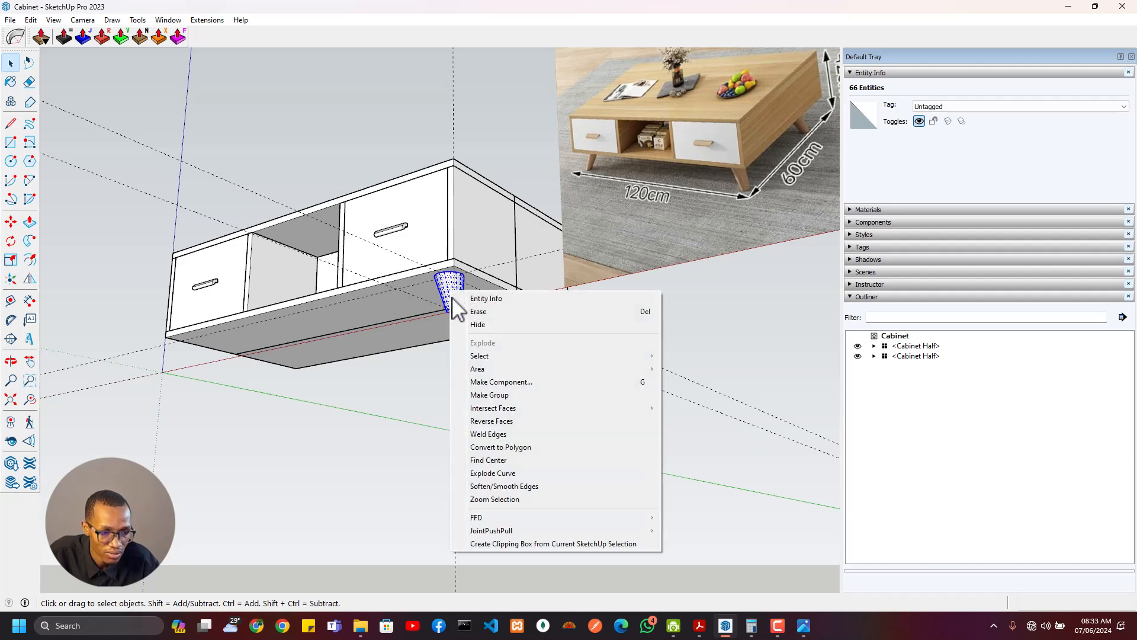
pyautogui.click(532, 382)
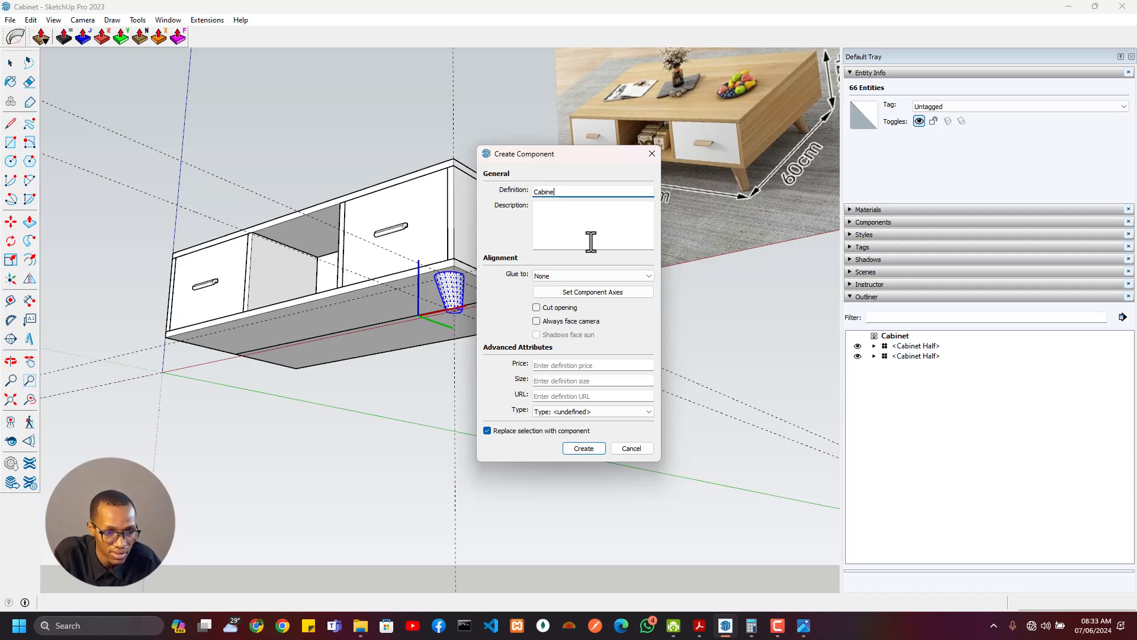
pyautogui.write('Cabinet Leg')
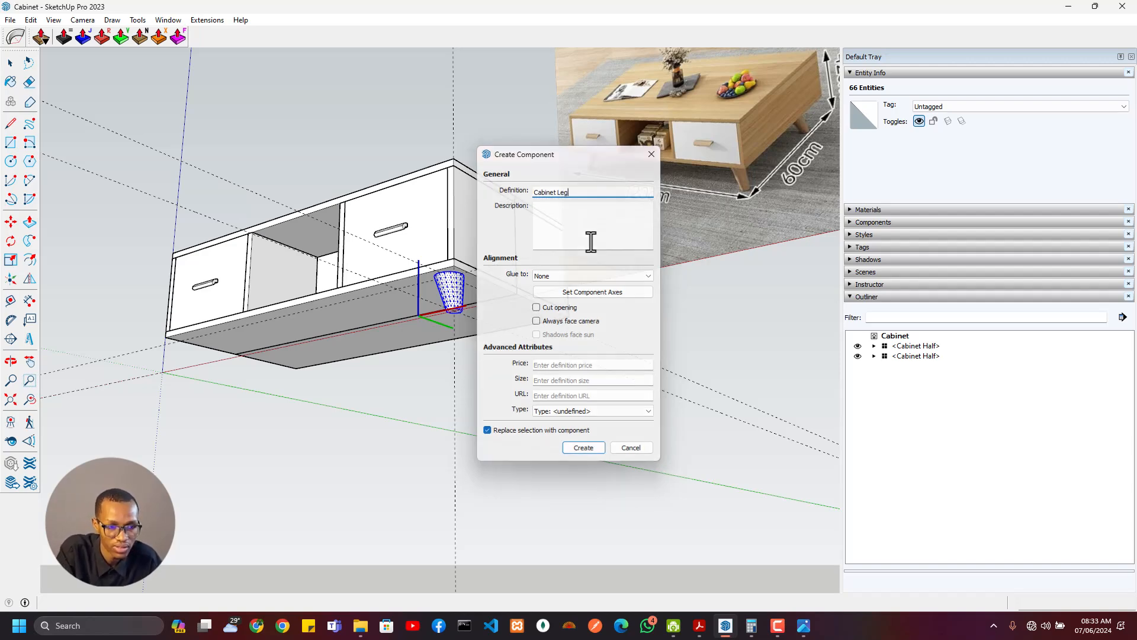
pyautogui.press('Return')
# Nest the Cabinet Leg component inside the front Cabinet Half in the model tree
pyautogui.scroll(3, 421, 271)
pyautogui.scroll(2, 482, 283)
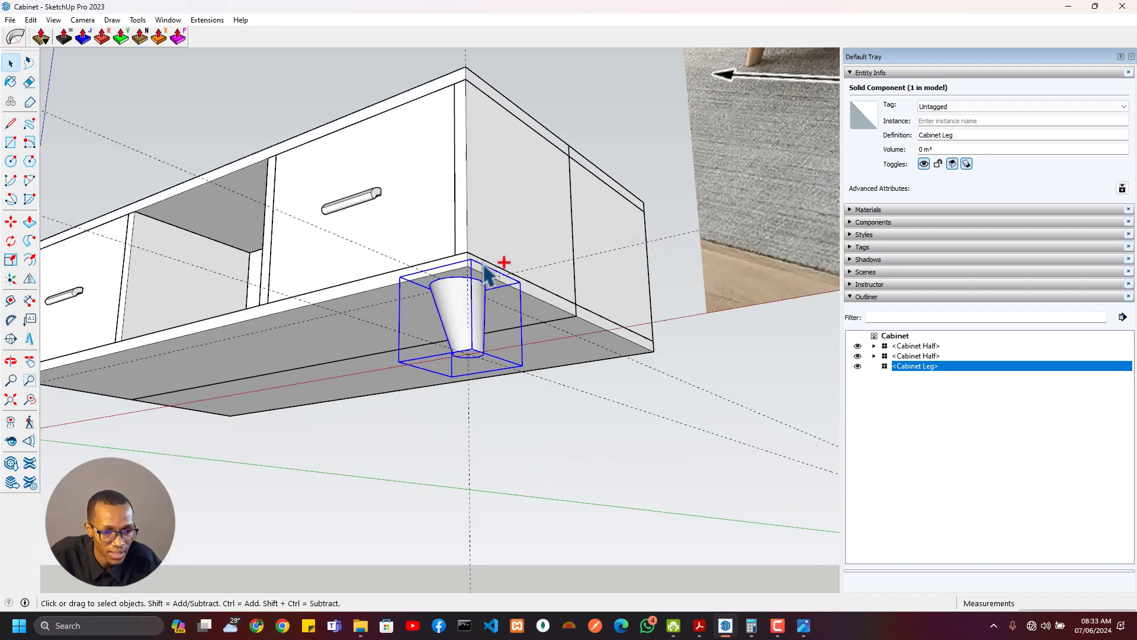
pyautogui.moveTo(476, 285); pyautogui.dragTo(470, 134, button='middle')
pyautogui.press('t')
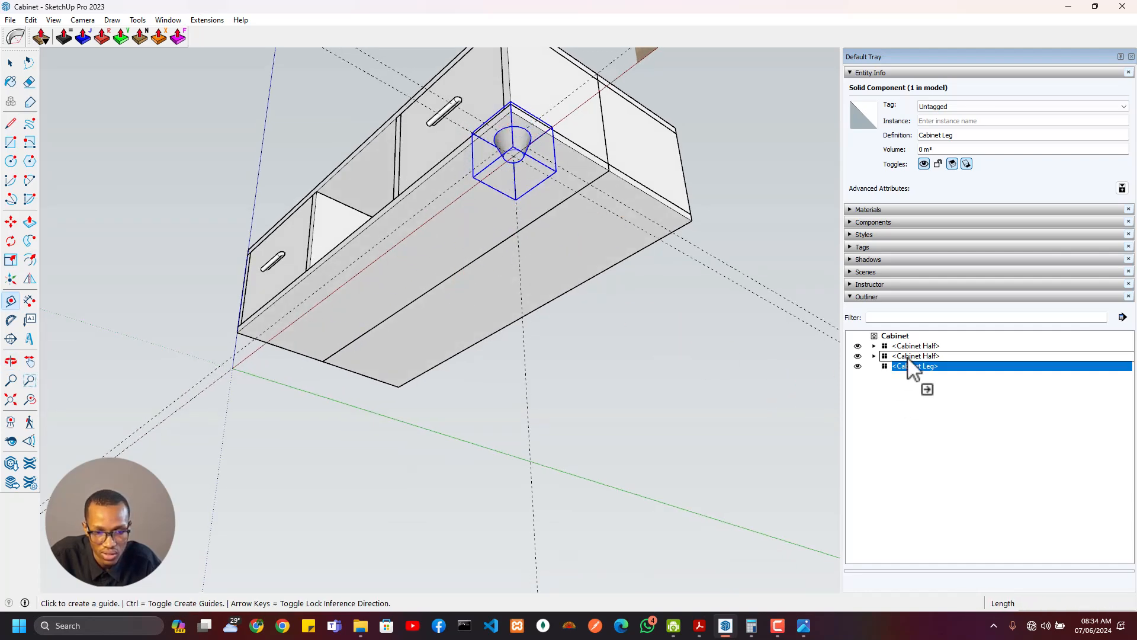
pyautogui.moveTo(912, 364); pyautogui.dragTo(909, 358)
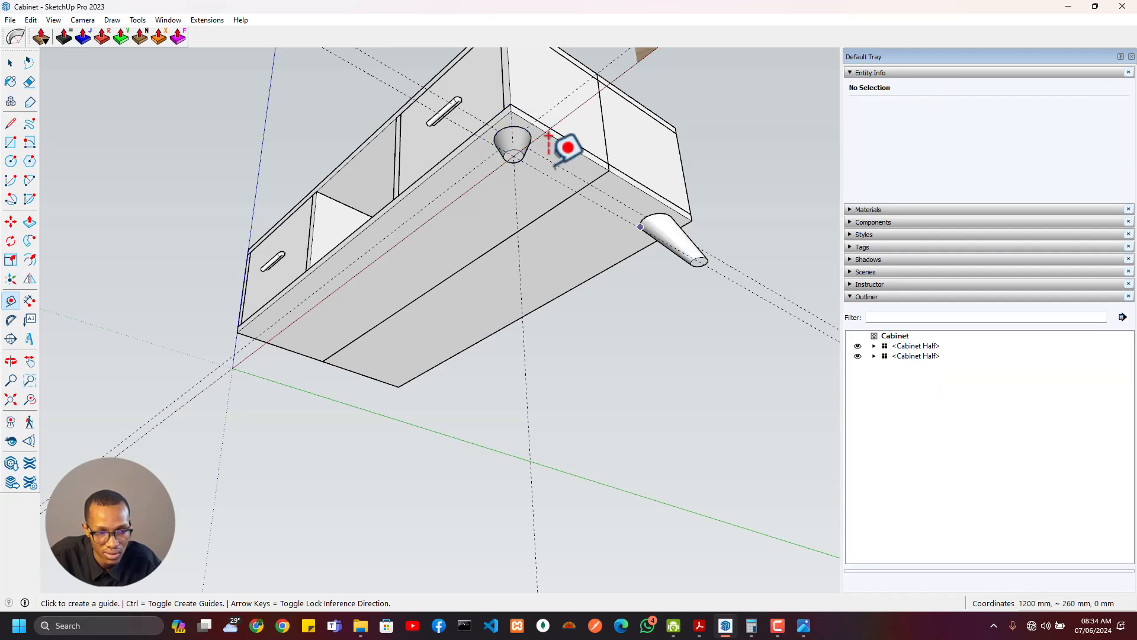
# Open the front Cabinet Half for editing and select its Cabinet Leg
pyautogui.moveTo(566, 148); pyautogui.dragTo(672, 237, button='middle')
pyautogui.doubleClick(511, 212)
pyautogui.click(511, 218)
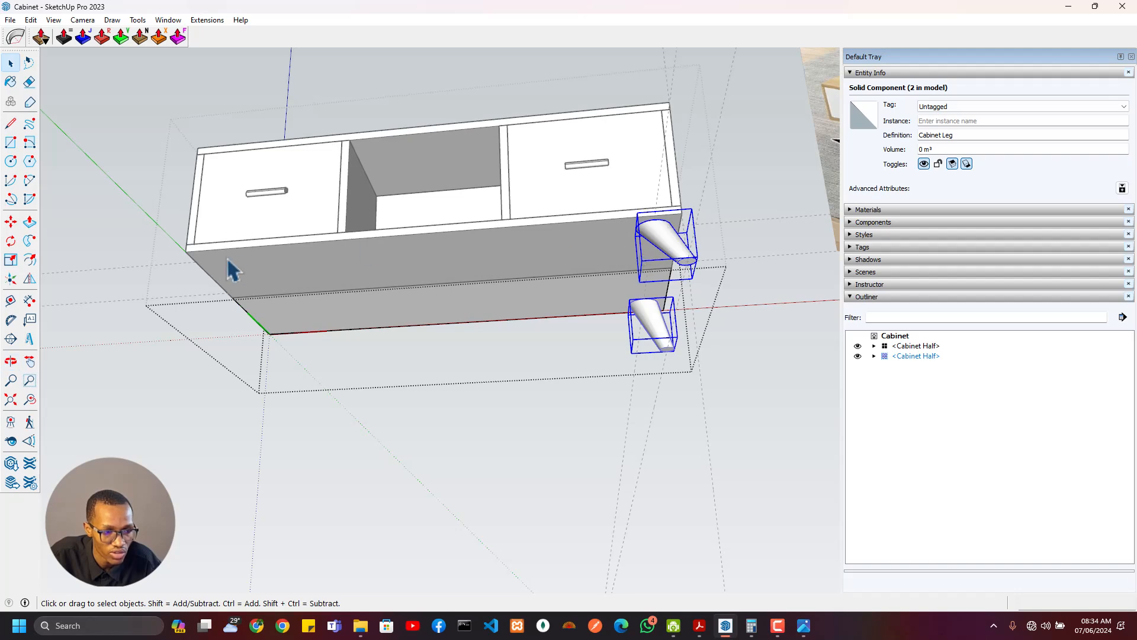
pyautogui.moveTo(240, 269); pyautogui.dragTo(355, 259, button='middle')
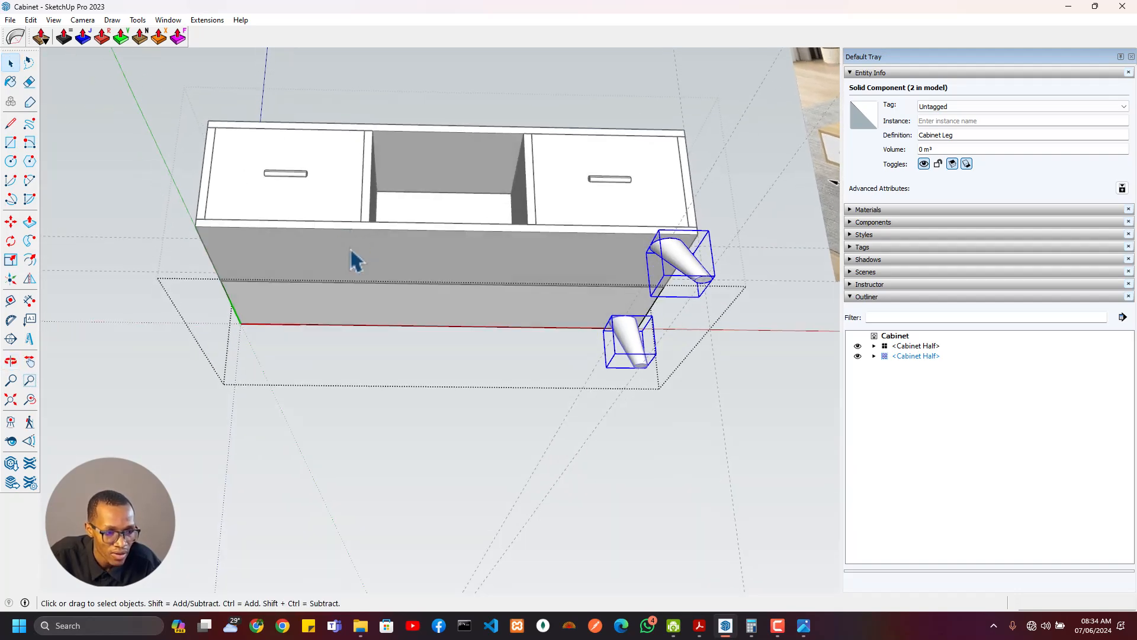
# Place a guide 600 mm from the bottom edge at the cabinet's end opposite the leg, marking the underside's centre
pyautogui.press('t')
pyautogui.click(213, 262)
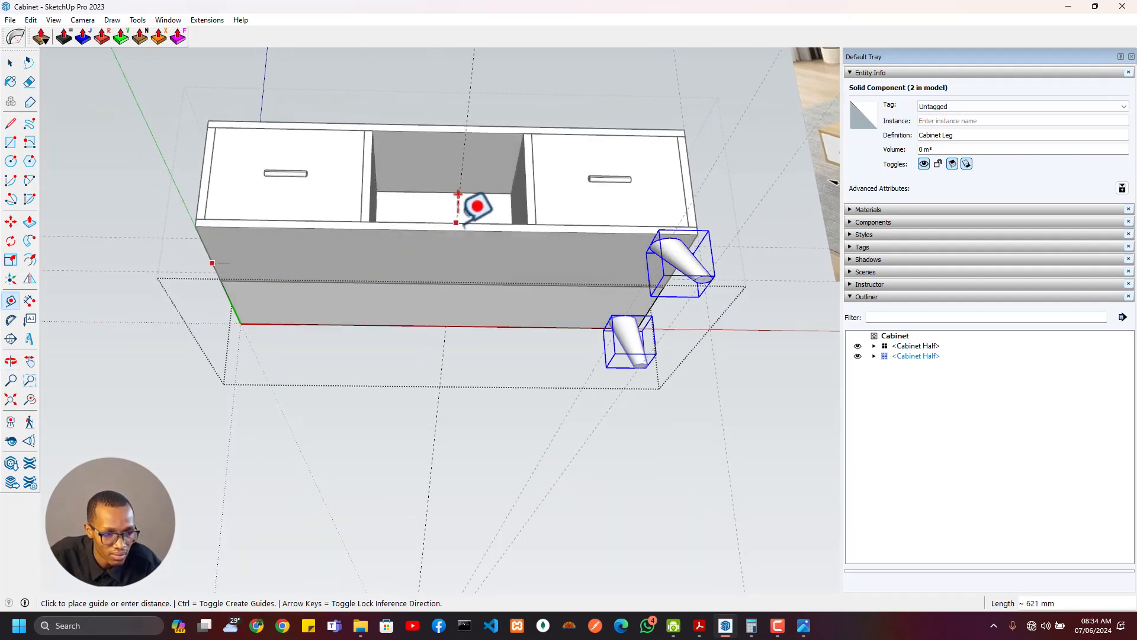
pyautogui.write('600')
pyautogui.press('Return')
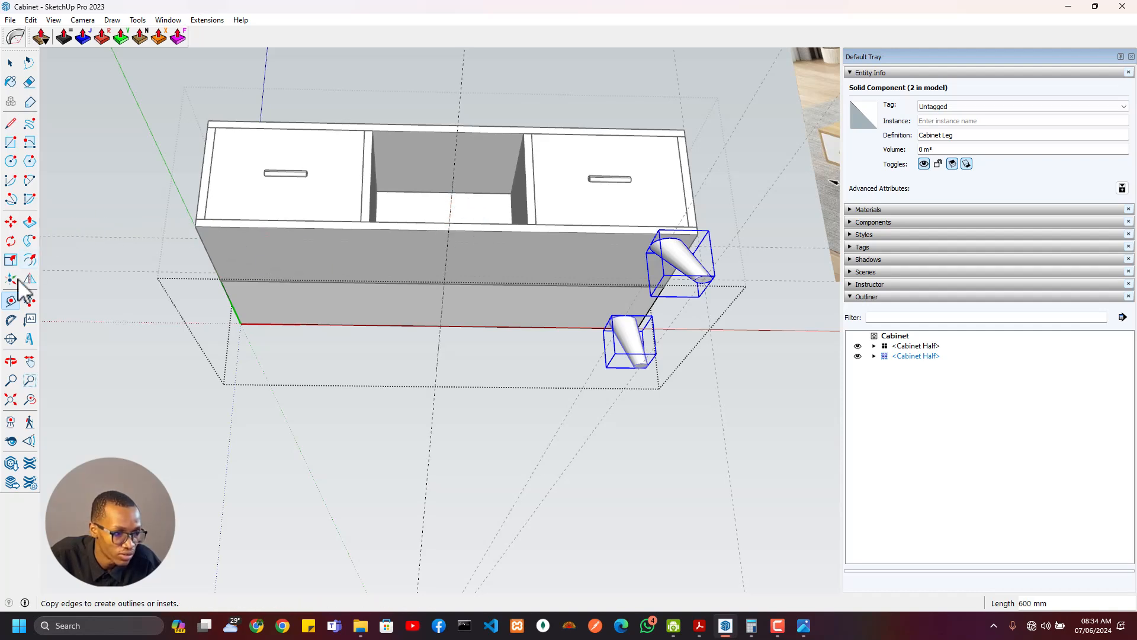
# Draw a vertical rectangle perpendicular to the red axis from the centre guide on the underside as a mirror reference
pyautogui.press('r')
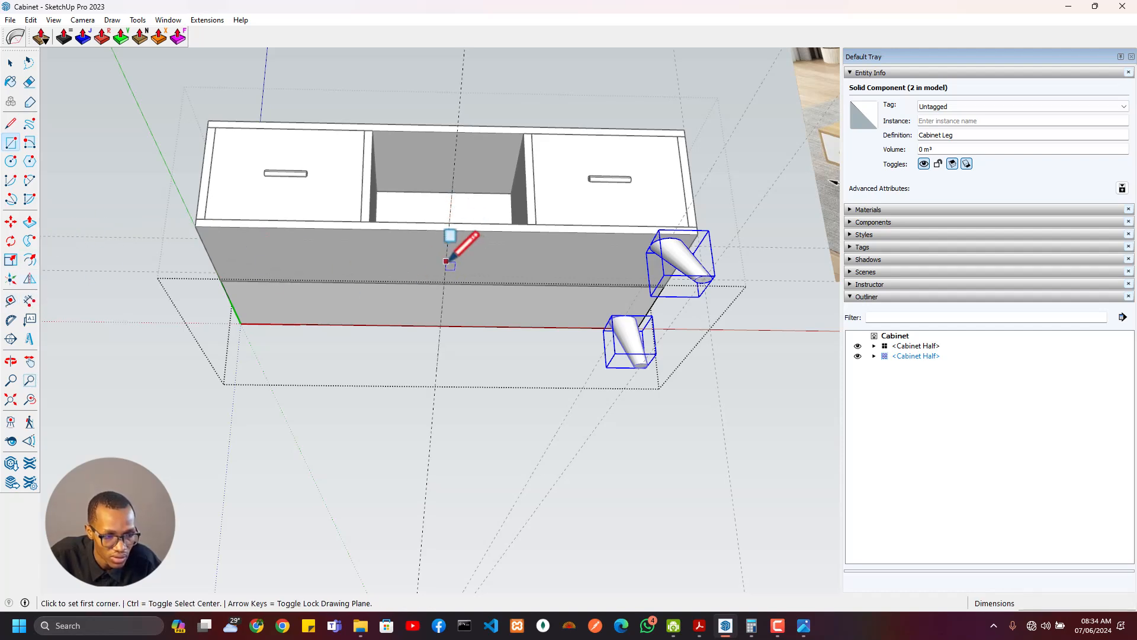
pyautogui.click(446, 261)
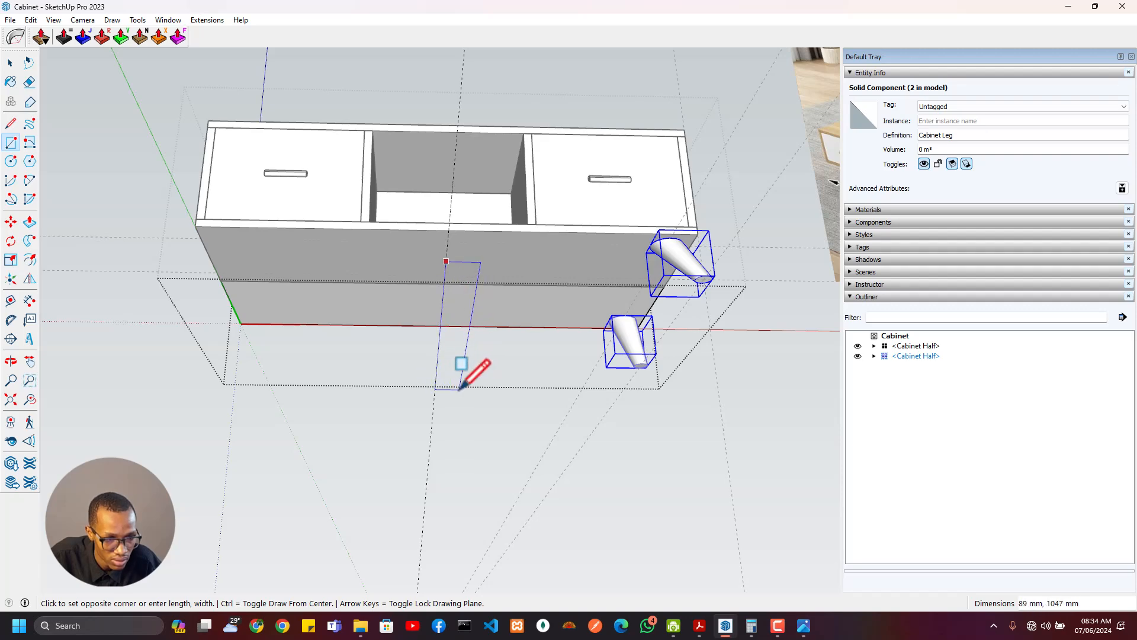
pyautogui.press('Right')
pyautogui.click(462, 370)
pyautogui.moveTo(460, 373); pyautogui.dragTo(414, 308, button='middle')
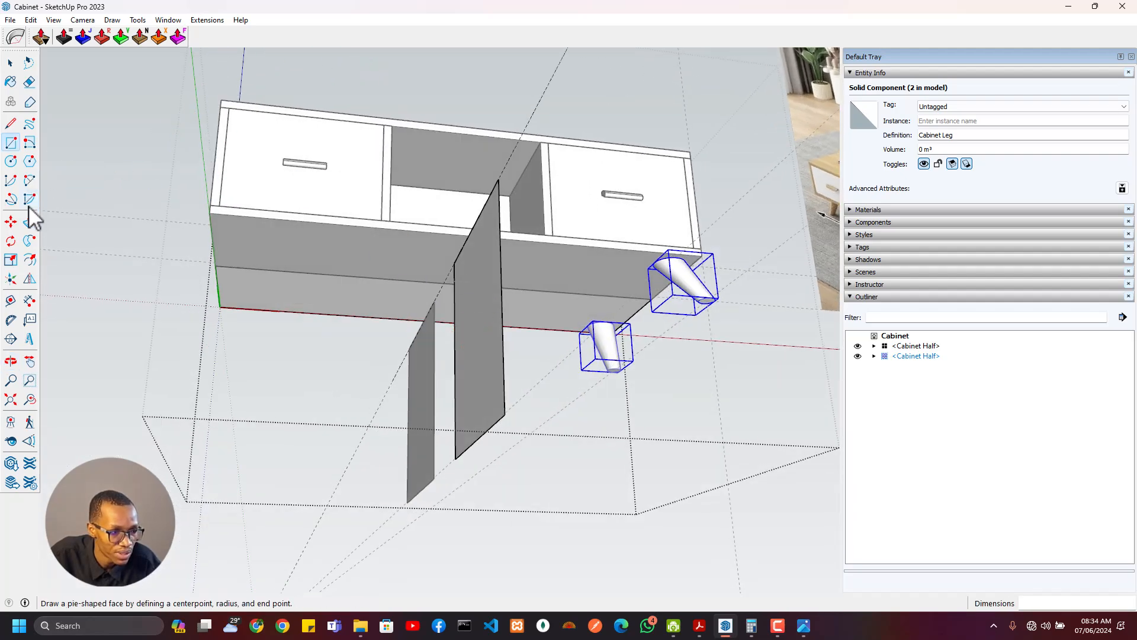
# Mirror a copy of the Cabinet Leg to the opposite end of the cabinet, using the vertical reference rectangle as the flip plane
pyautogui.click(30, 280)
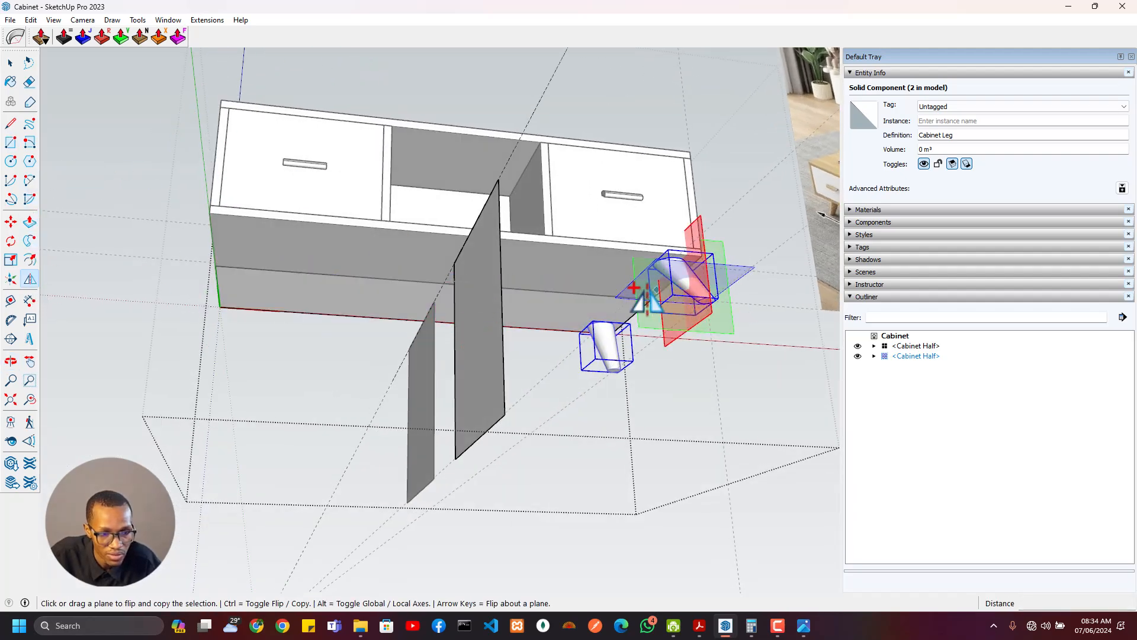
pyautogui.click(492, 304)
pyautogui.moveTo(482, 335); pyautogui.dragTo(391, 270, button='middle')
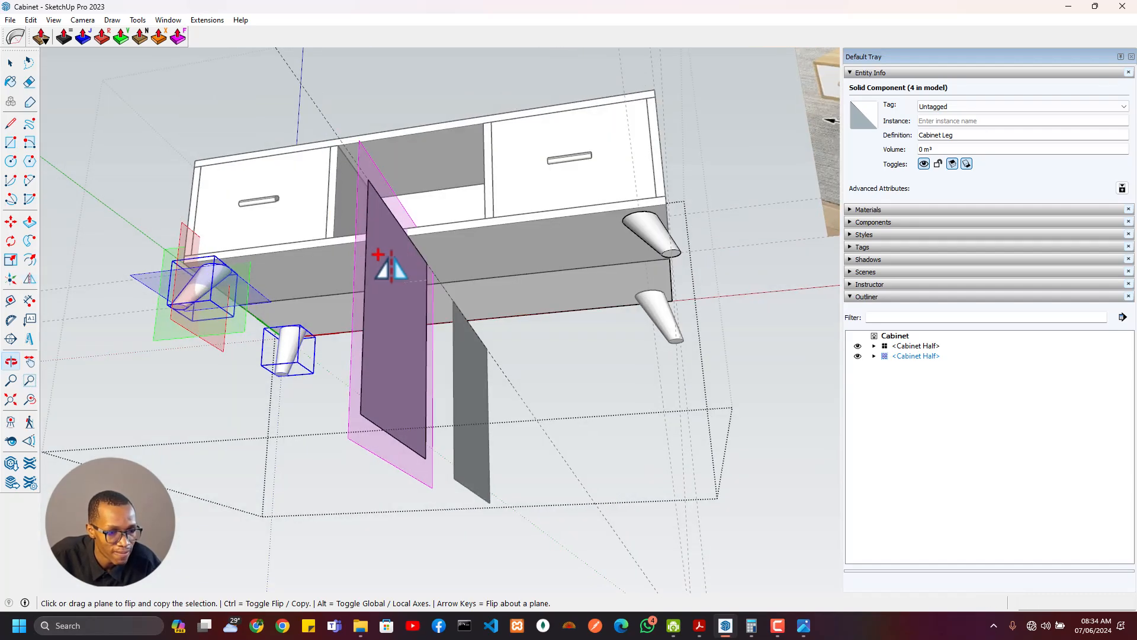
pyautogui.click(391, 270)
# Delete the mirror reference rectangle and finish editing the Cabinet Half
pyautogui.doubleClick(408, 278)
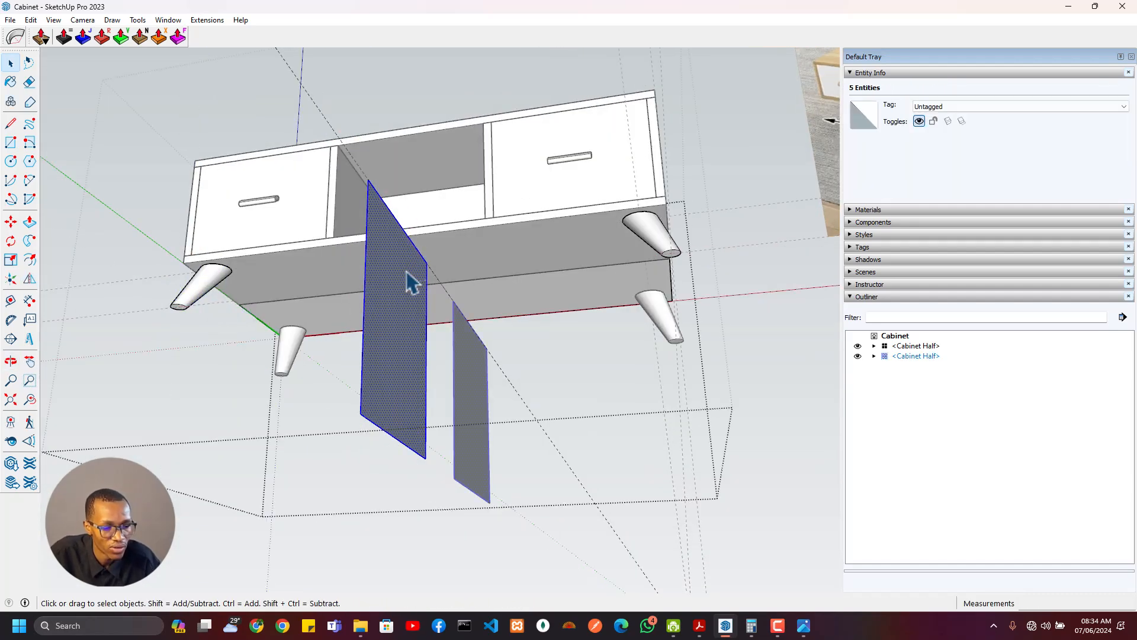
pyautogui.press('Delete')
pyautogui.scroll(-3, 412, 272)
pyautogui.moveTo(412, 273); pyautogui.dragTo(486, 325, button='middle')
pyautogui.click(485, 325)
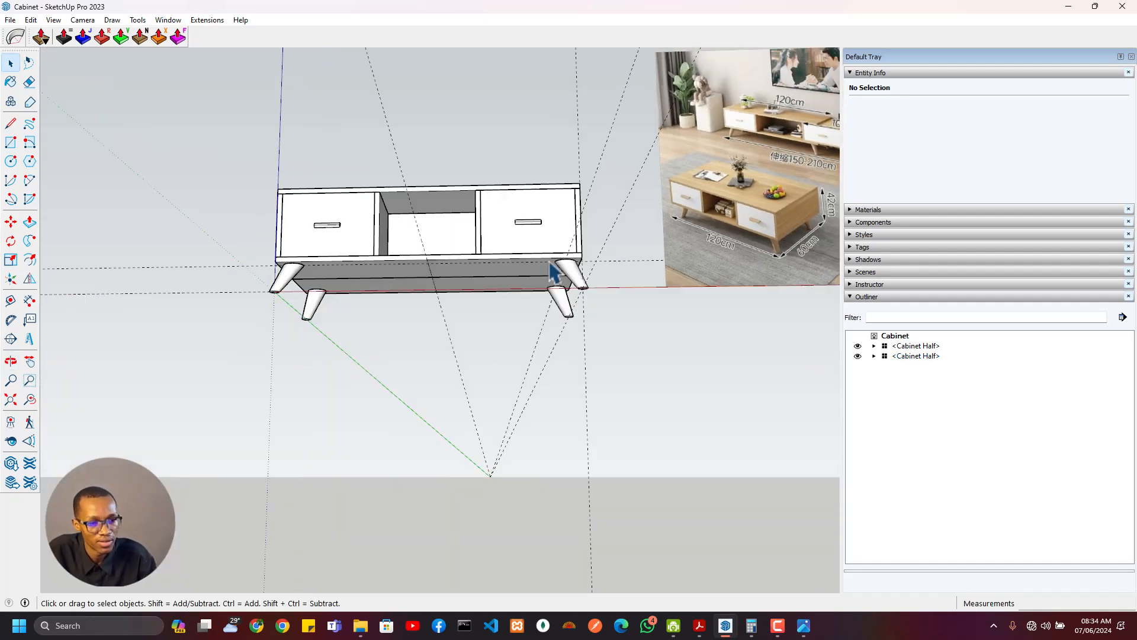
# Combine both Cabinet Halves into one component named "Center Table Cabinet"
pyautogui.moveTo(510, 239); pyautogui.dragTo(367, 274, button='middle')
pyautogui.click(352, 261)
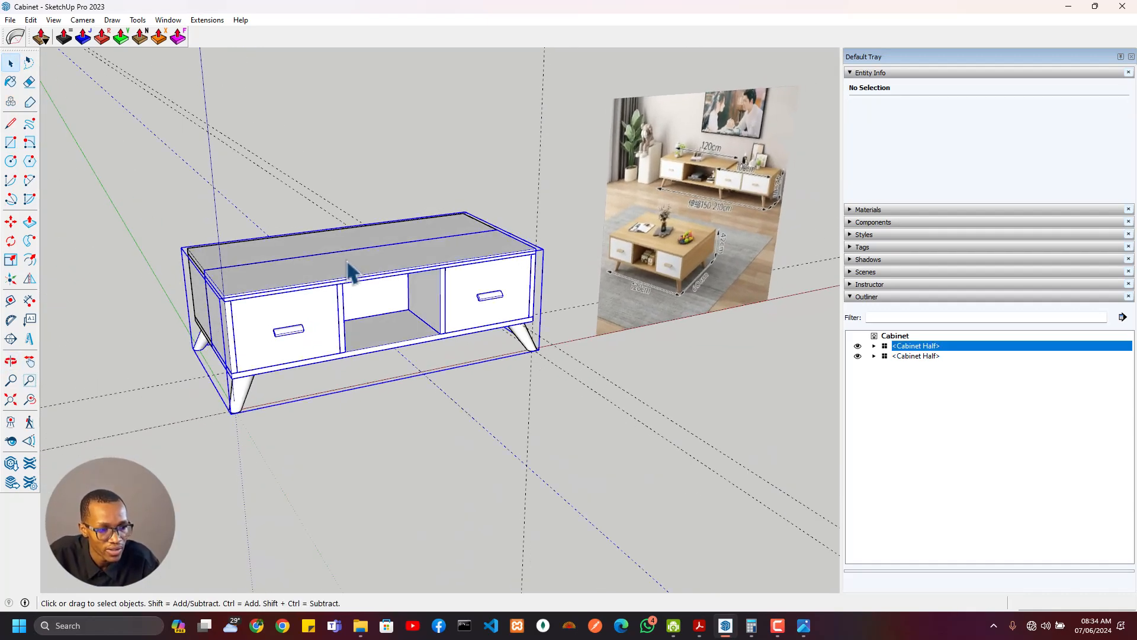
pyautogui.keyDown('shift'); pyautogui.click(923, 357); pyautogui.keyUp('shift')
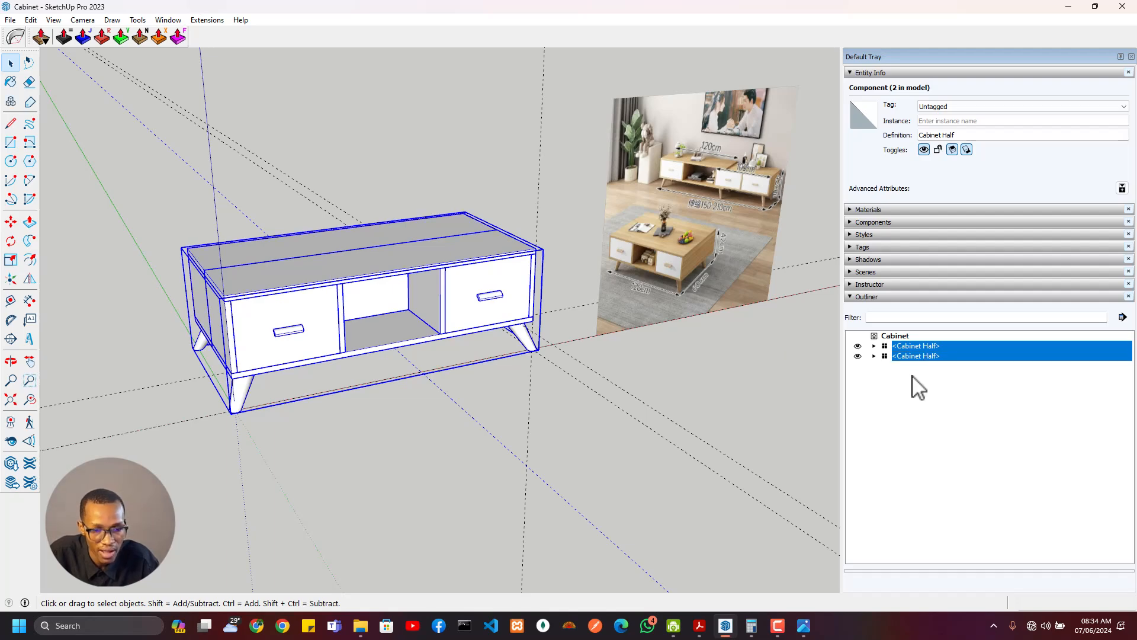
pyautogui.rightClick(283, 282)
pyautogui.click(342, 385)
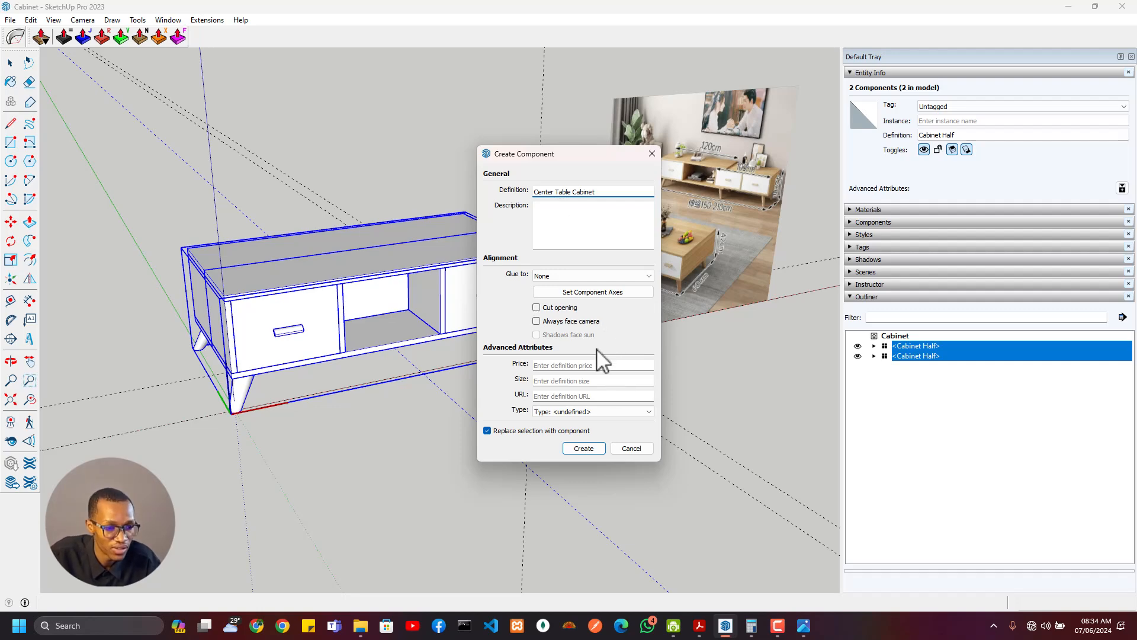
pyautogui.click(584, 448)
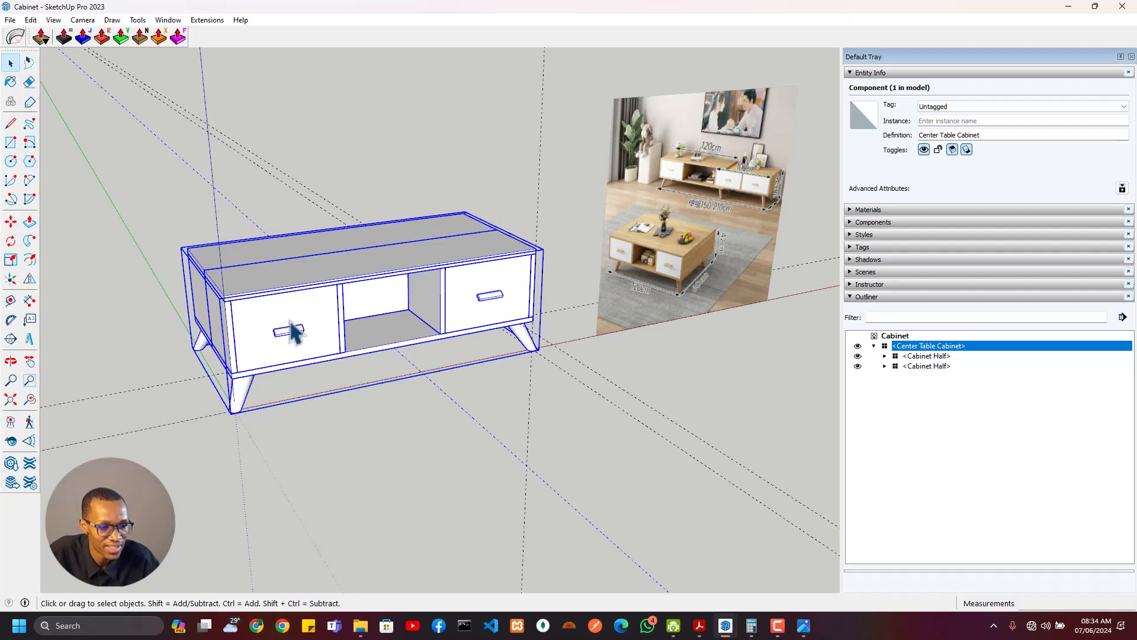
# Compare the finished table model with the coffee table in the reference image
pyautogui.moveTo(701, 370); pyautogui.dragTo(579, 358, button='middle')
pyautogui.scroll(-2, 705, 381)
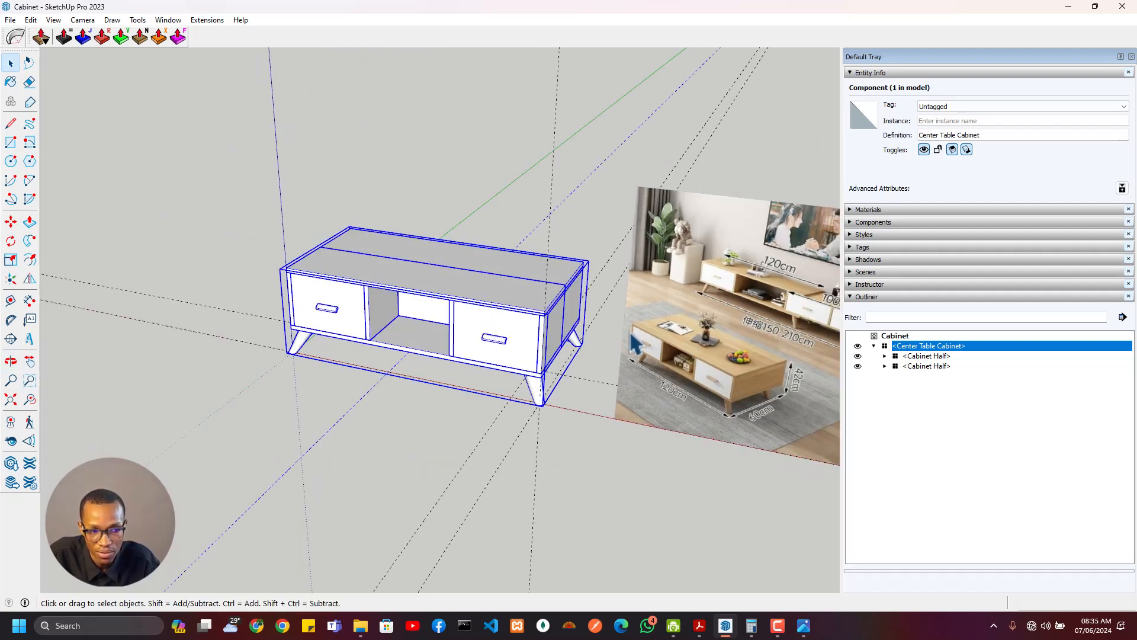
pyautogui.scroll(-4, 594, 330)
pyautogui.scroll(4, 583, 348)
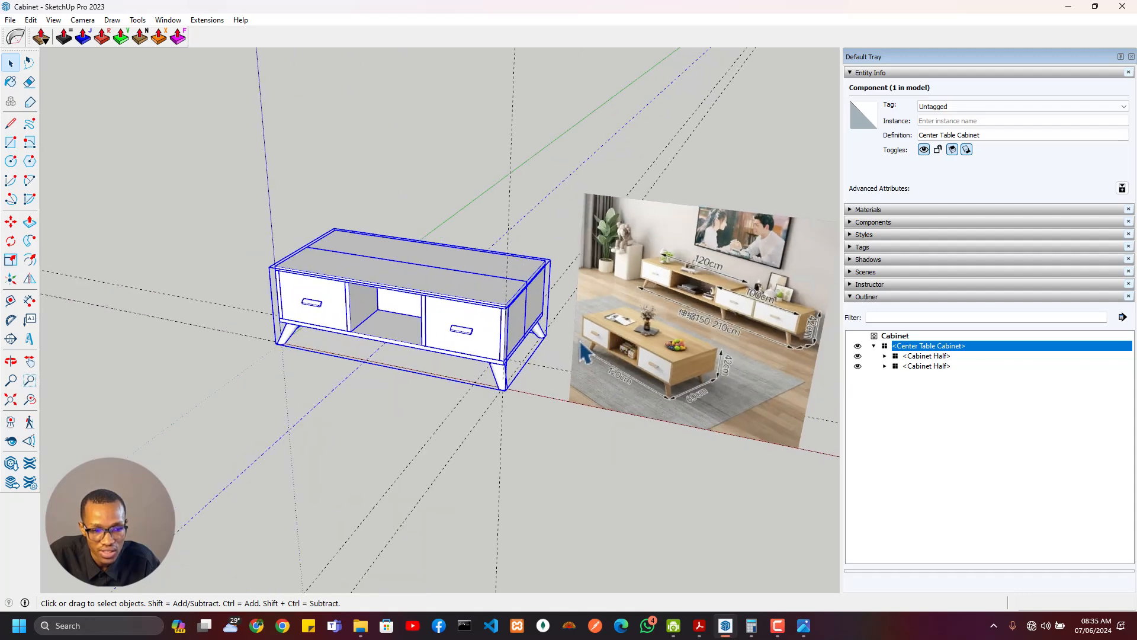
pyautogui.scroll(-2, 584, 350)
pyautogui.scroll(1, 519, 350)
pyautogui.moveTo(508, 347); pyautogui.dragTo(339, 330, button='middle')
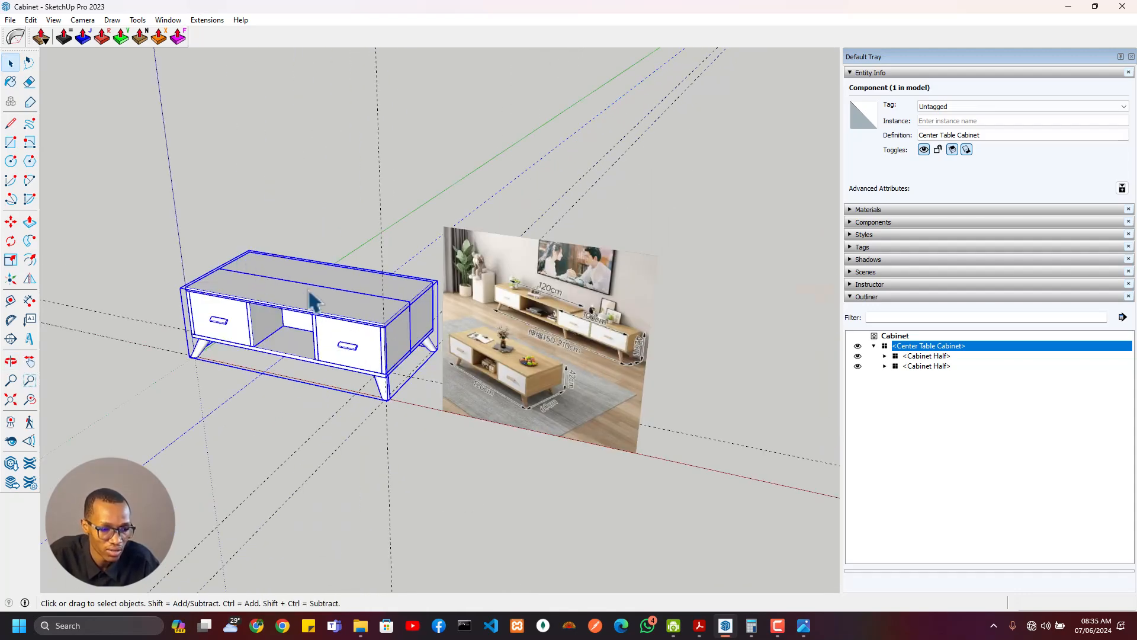
pyautogui.scroll(3, 183, 381)
pyautogui.moveTo(195, 381); pyautogui.dragTo(365, 352, button='middle')
pyautogui.scroll(4, 372, 352)
pyautogui.scroll(-3, 411, 367)
pyautogui.scroll(-1, 439, 367)
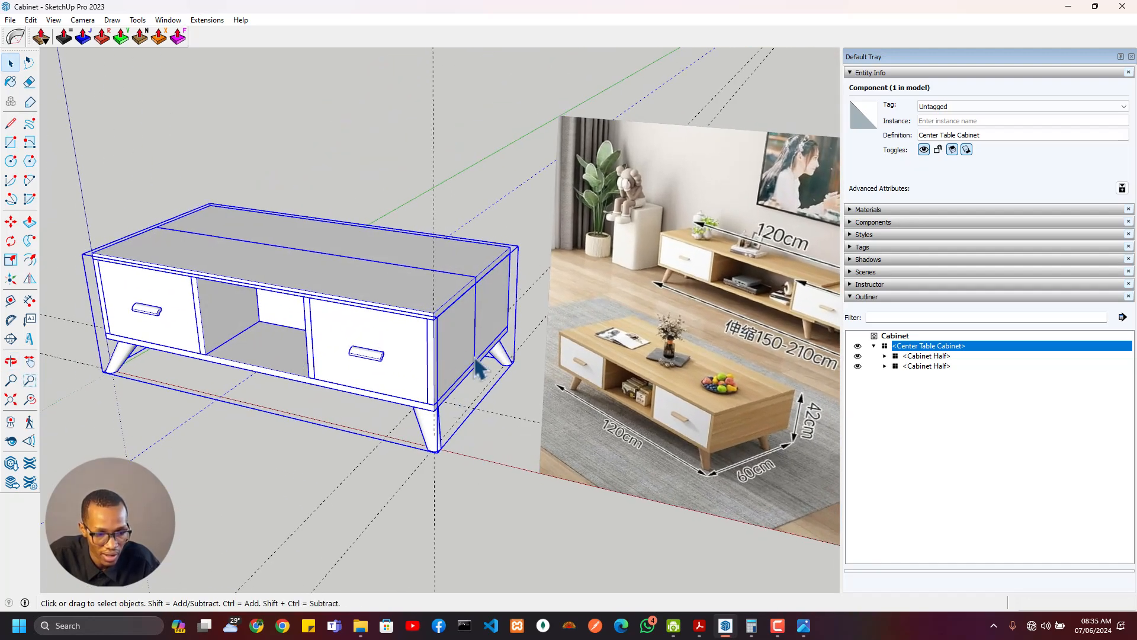
# Pick the Wood Floor Light material from the Wood collection
pyautogui.click(877, 209)
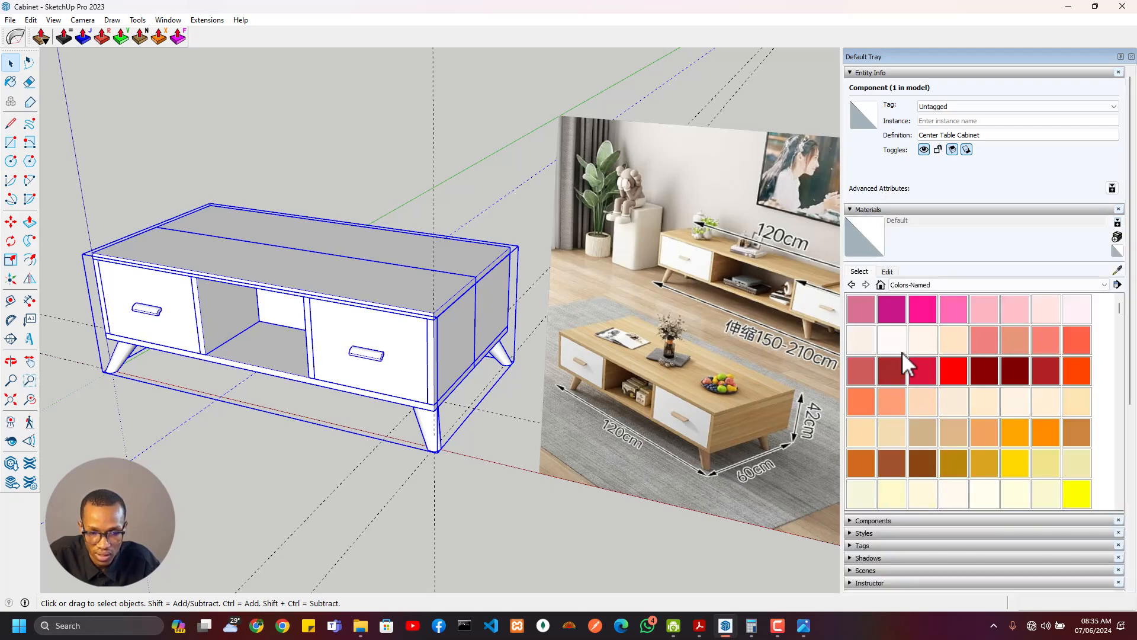
pyautogui.scroll(-3, 982, 400)
pyautogui.scroll(3, 971, 385)
pyautogui.click(898, 285)
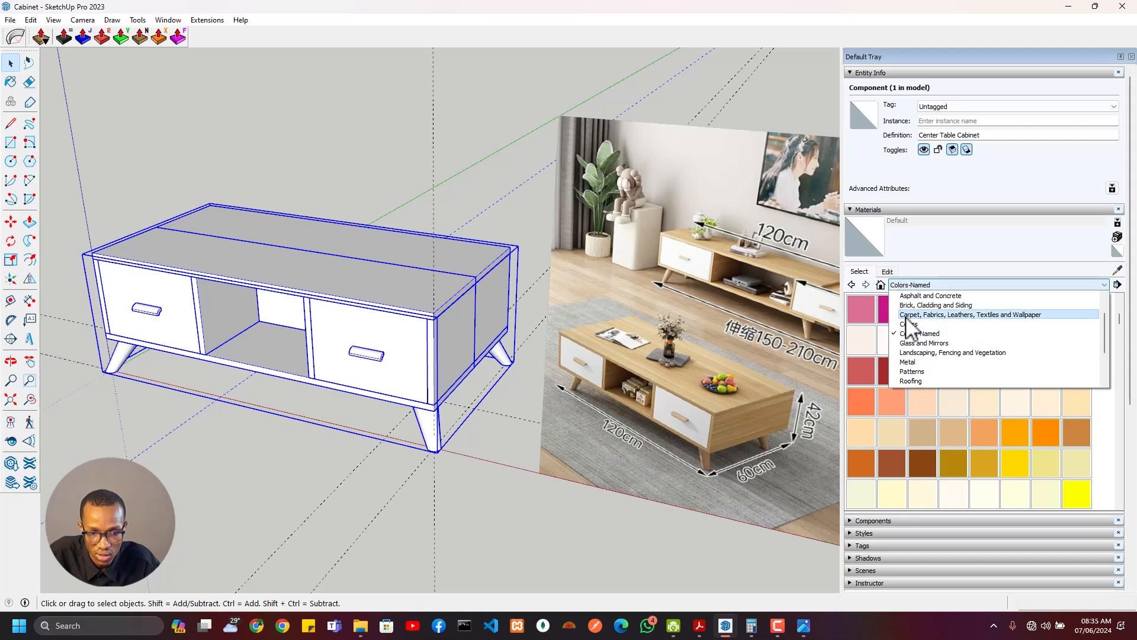
pyautogui.scroll(-2, 945, 373)
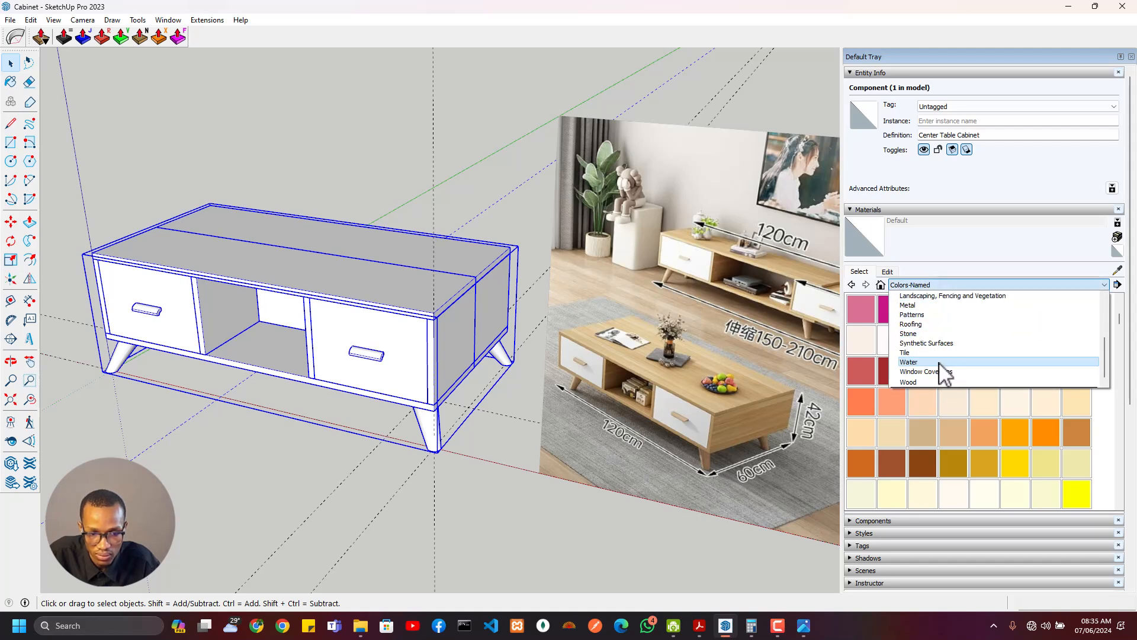
pyautogui.click(942, 382)
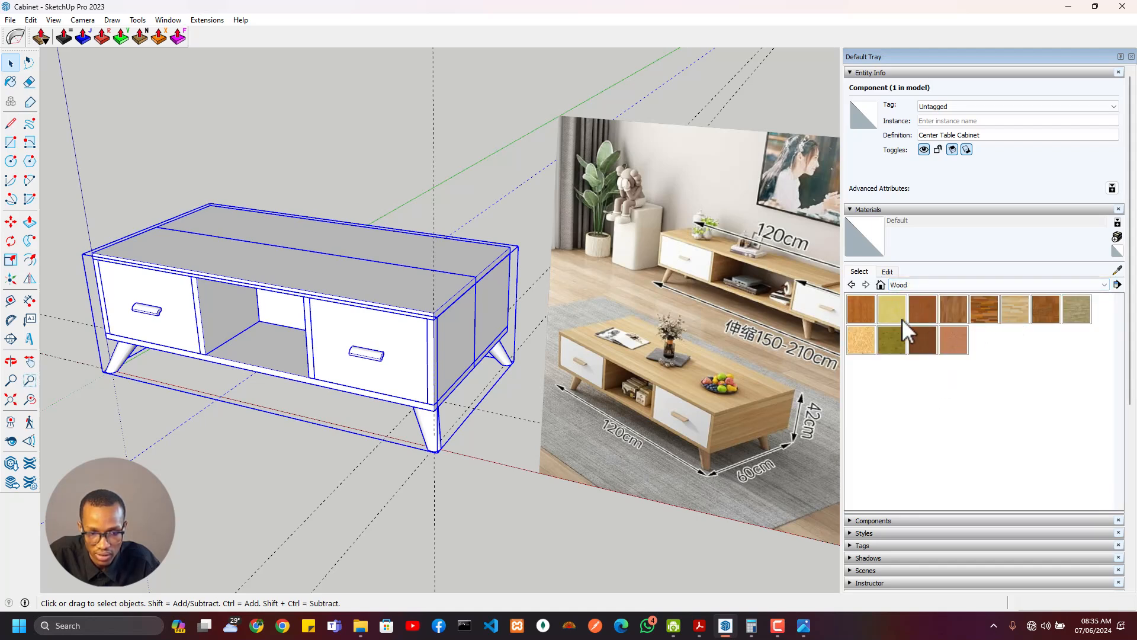
pyautogui.click(1010, 323)
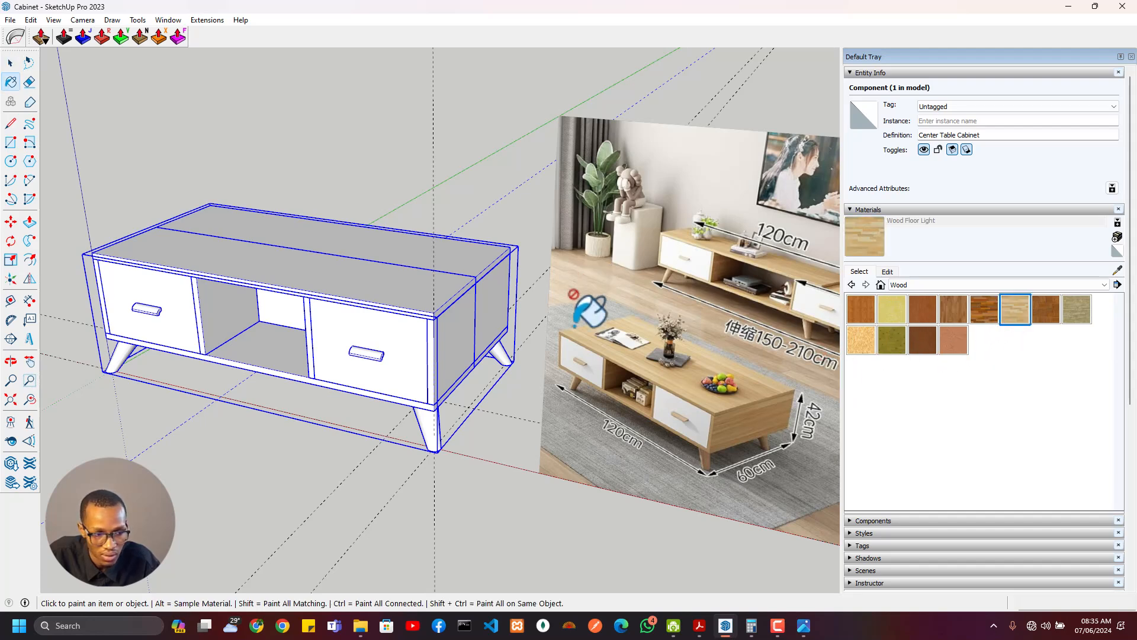
# Open the front Cabinet Half for editing and paint its six carcass board groups with Wood Floor Light, excluding the drawers
pyautogui.press('space')
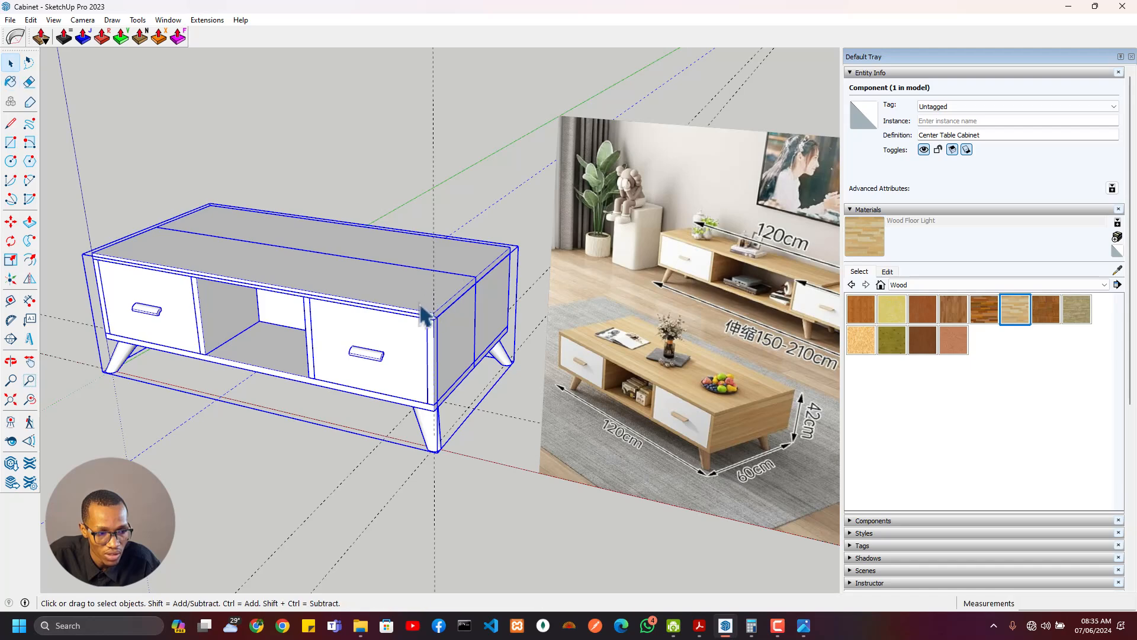
pyautogui.doubleClick(426, 314)
pyautogui.click(429, 319)
pyautogui.doubleClick(431, 318)
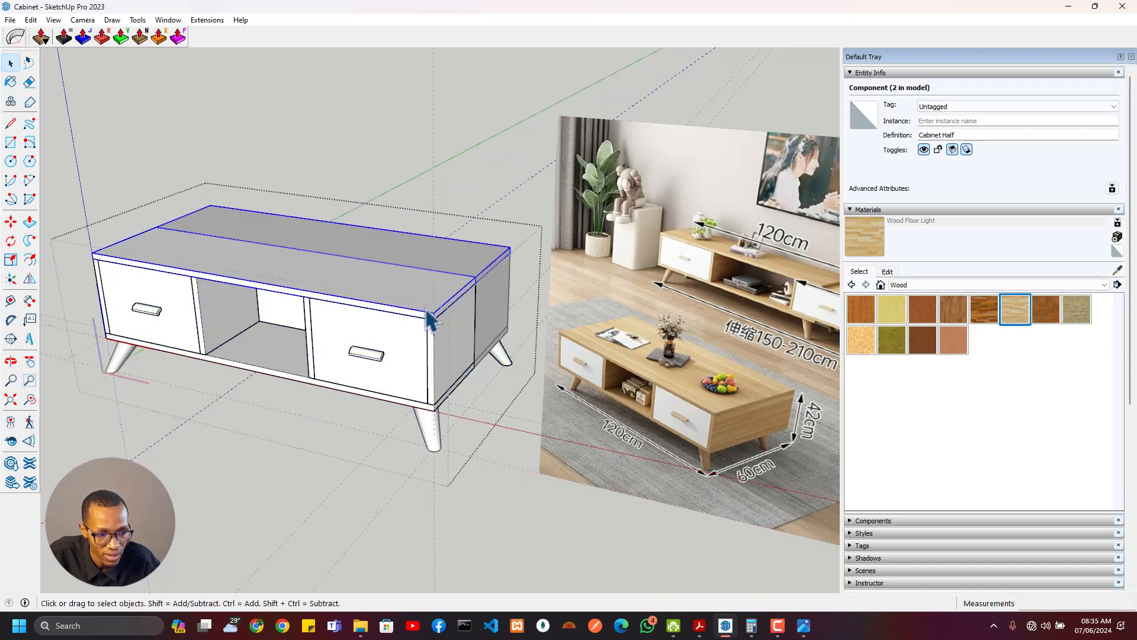
pyautogui.keyDown('shift'); pyautogui.click(449, 401); pyautogui.keyUp('shift')
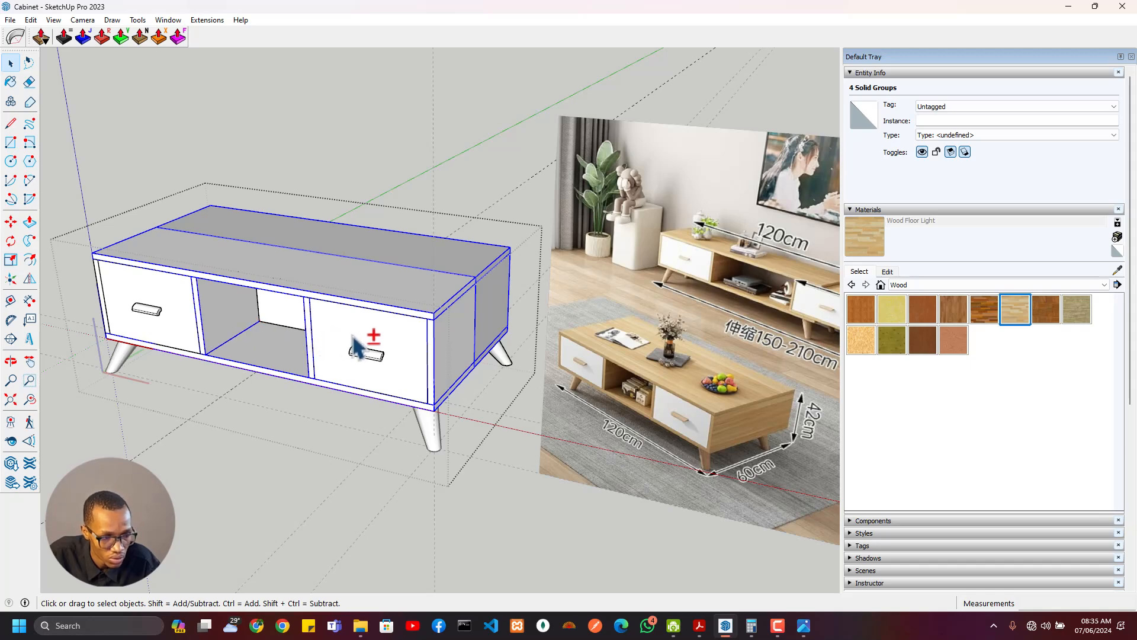
pyautogui.click(854, 228)
pyautogui.click(364, 254)
# Open a Cabinet Leg for editing and make a group of all its geometry
pyautogui.scroll(2, 255, 329)
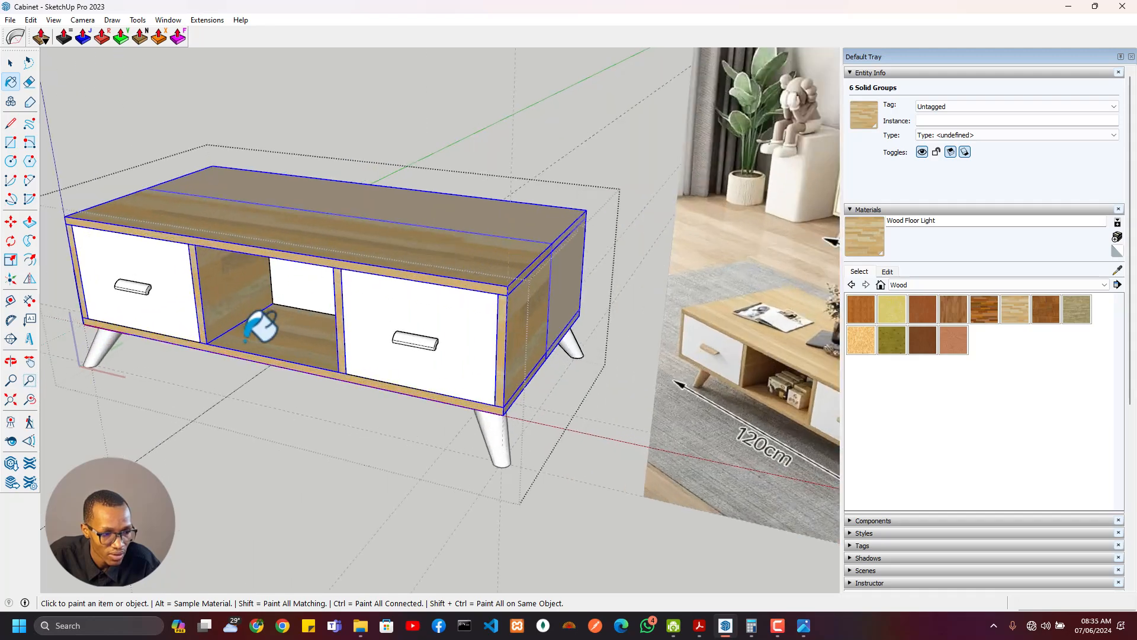
pyautogui.moveTo(261, 326); pyautogui.dragTo(627, 170, button='middle')
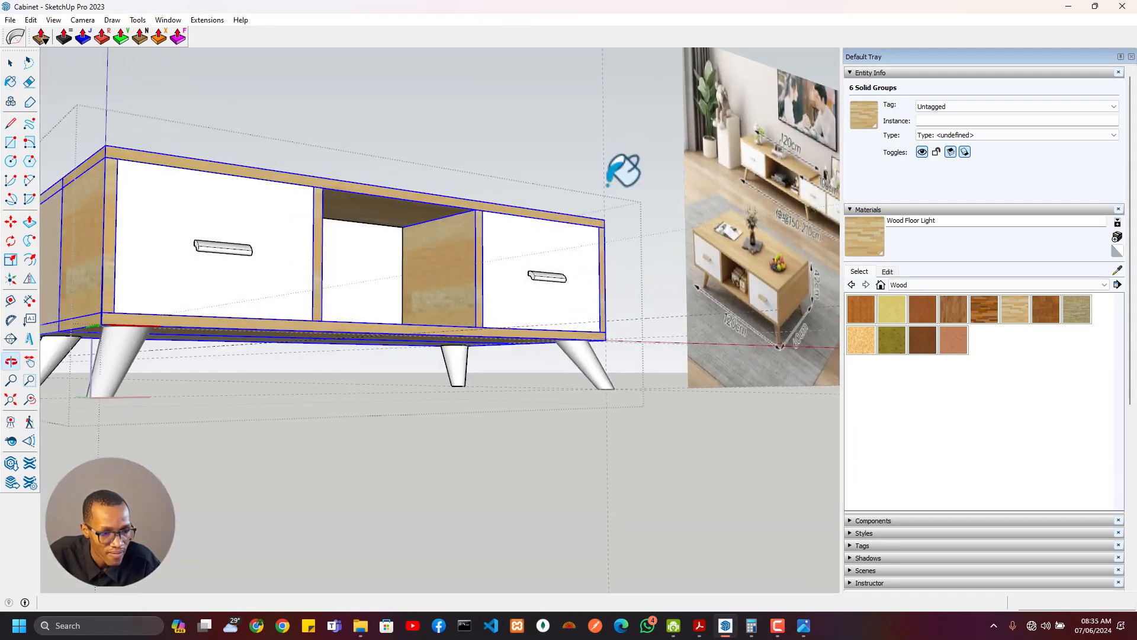
pyautogui.press('space')
pyautogui.doubleClick(593, 360)
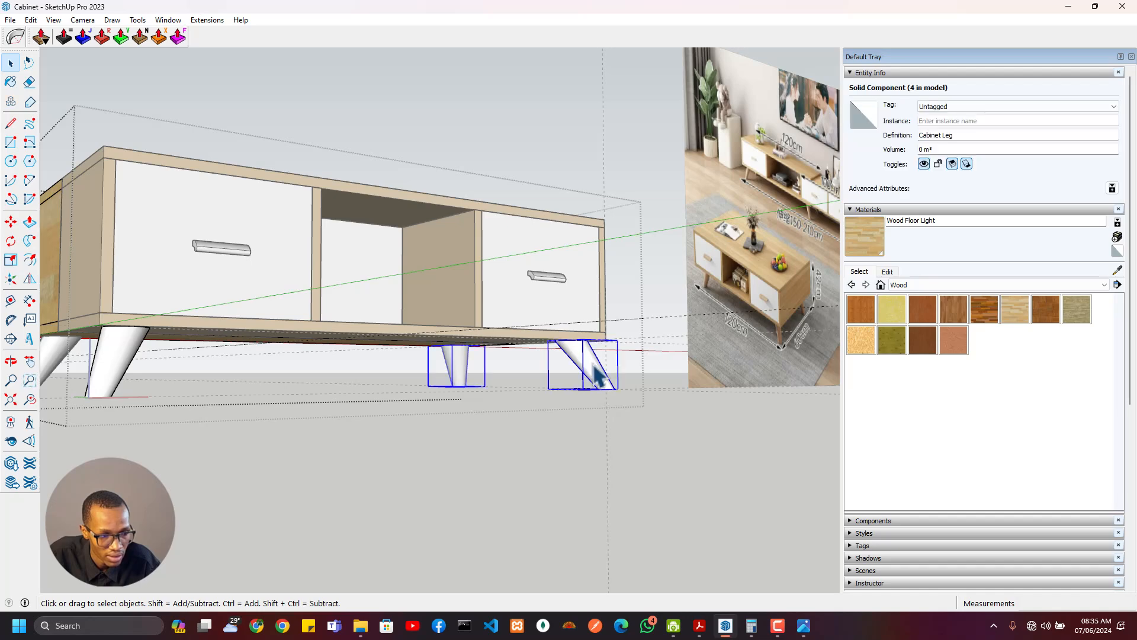
pyautogui.doubleClick(591, 366)
pyautogui.tripleClick(592, 366)
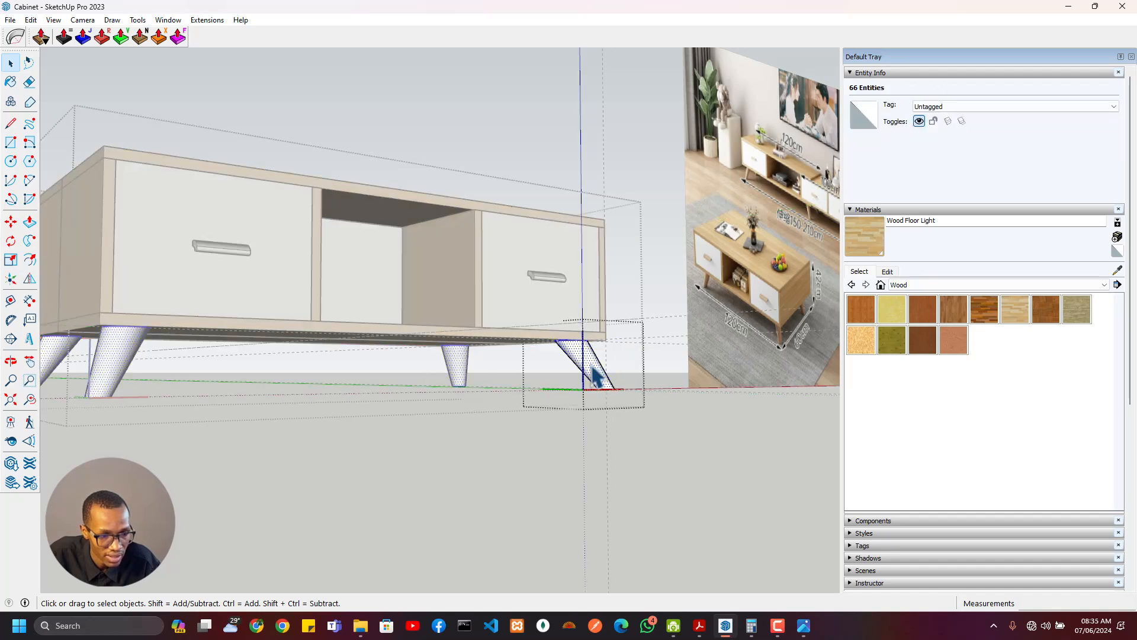
pyautogui.rightClick(594, 373)
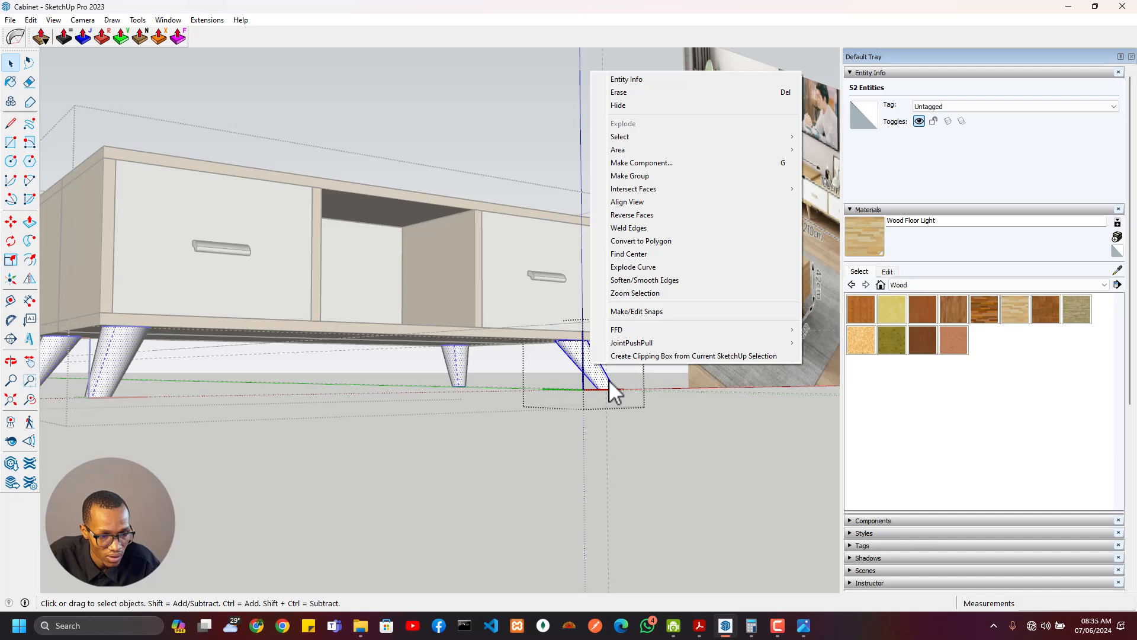
pyautogui.click(643, 176)
# Paint the grouped leg geometry with Wood Floor Light and finish editing the Cabinet Leg
pyautogui.click(881, 240)
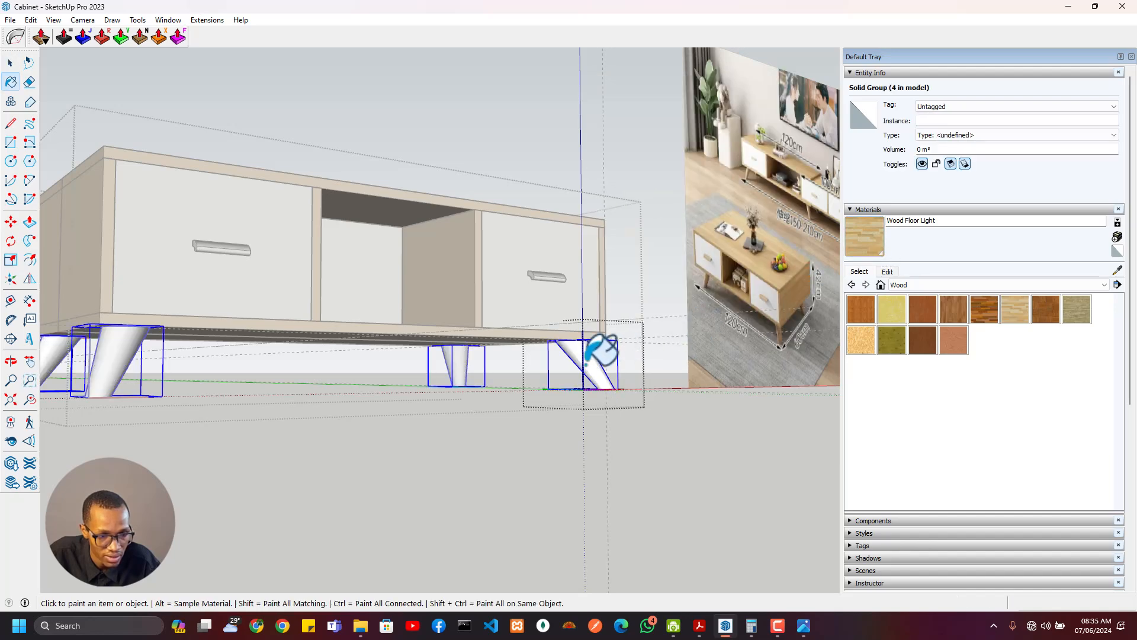
pyautogui.click(601, 350)
pyautogui.press('space')
pyautogui.moveTo(617, 368)
pyautogui.mouseDown(button='middle')
pyautogui.moveTo(487, 366)
pyautogui.moveTo(389, 388)
pyautogui.mouseUp(button='middle')
pyautogui.scroll(2, 512, 359)
pyautogui.click(514, 362)
# Open the Cabinet Half that holds the wrongly nested front-side Cabinet Legs and cut those legs out of it
pyautogui.scroll(1, 552, 359)
pyautogui.moveTo(367, 282); pyautogui.dragTo(431, 359, button='middle')
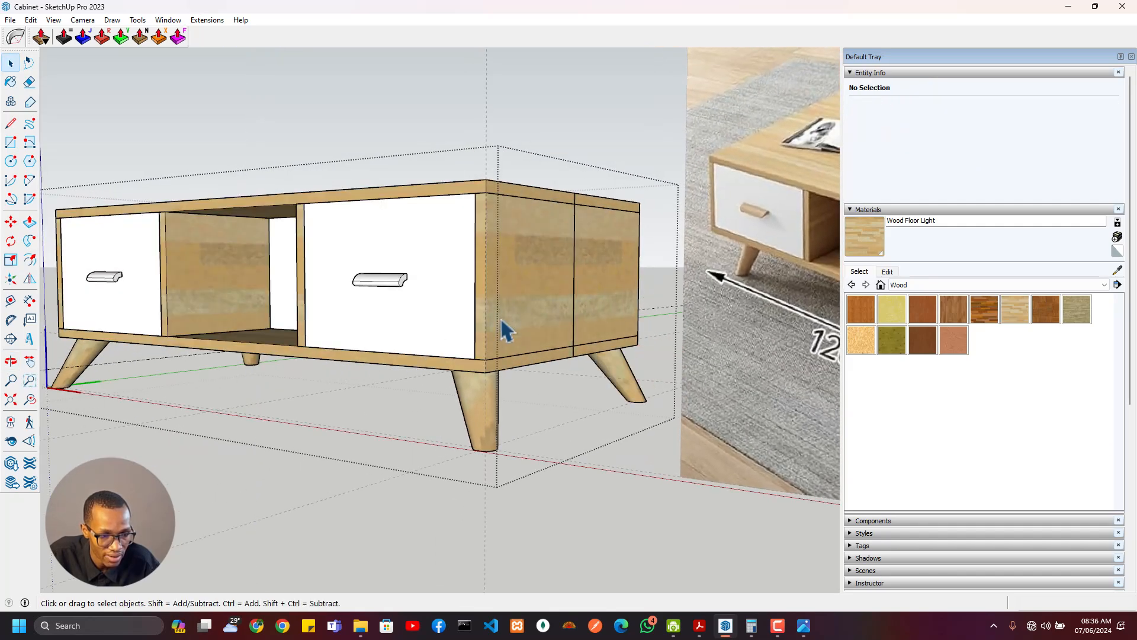
pyautogui.moveTo(502, 328); pyautogui.dragTo(449, 358, button='middle')
pyautogui.scroll(2, 464, 431)
pyautogui.click(463, 432)
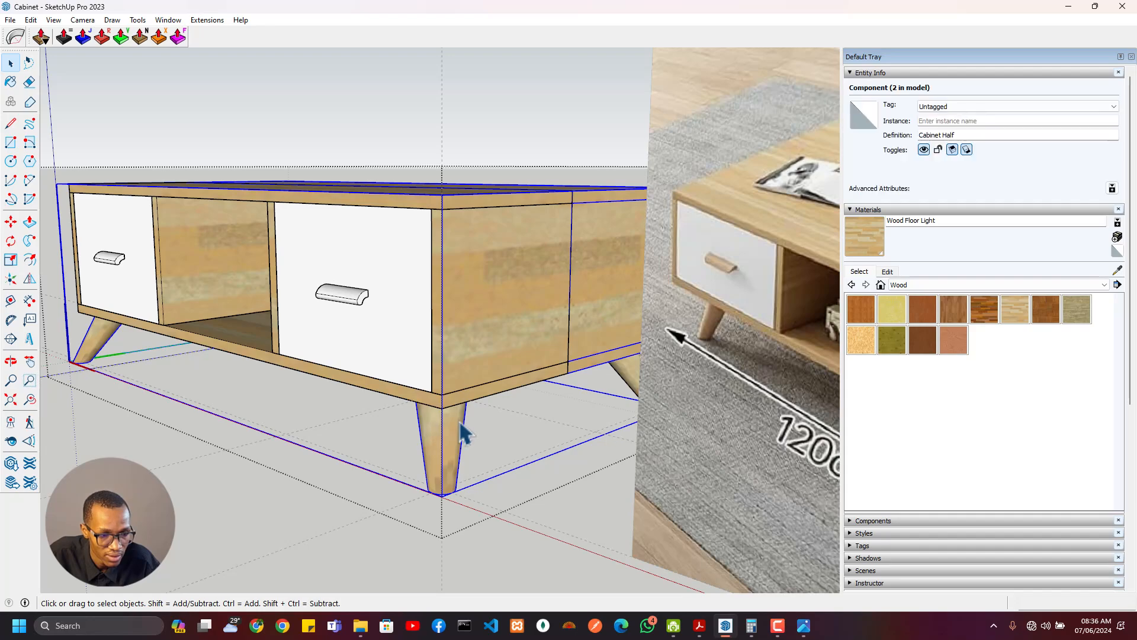
pyautogui.doubleClick(461, 423)
pyautogui.click(460, 424)
pyautogui.moveTo(444, 433); pyautogui.dragTo(386, 221, button='middle')
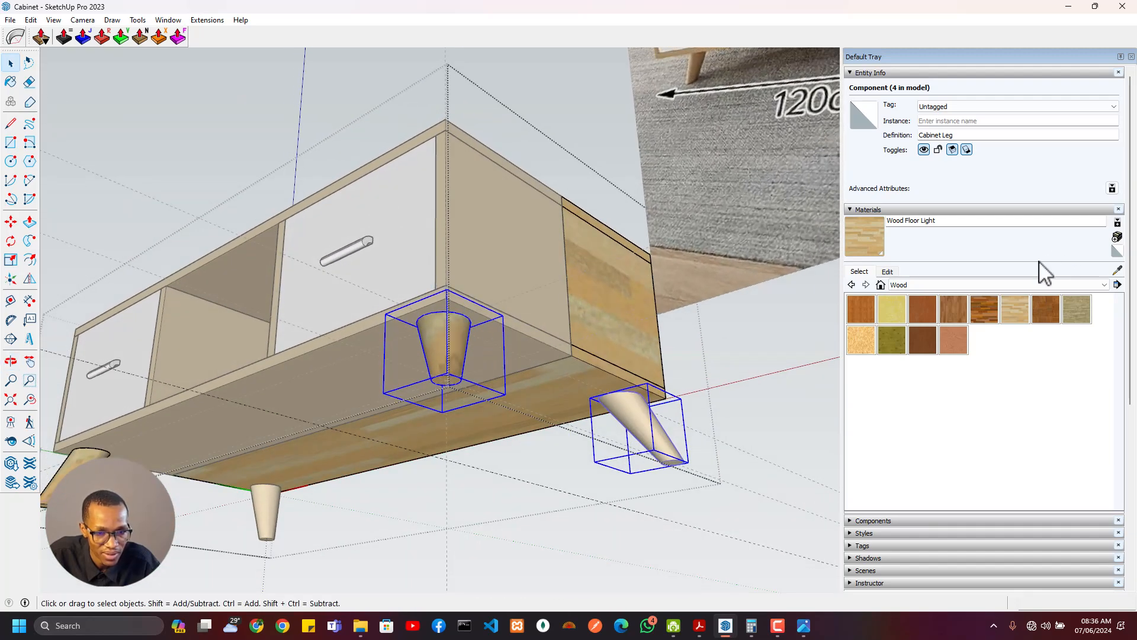
pyautogui.scroll(-3, 934, 481)
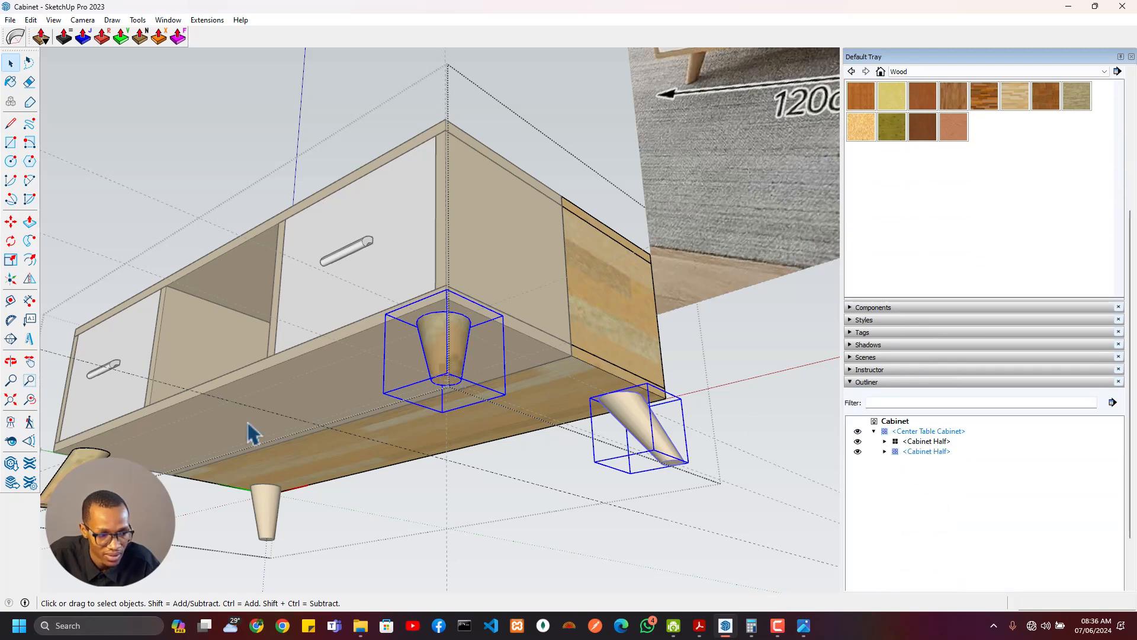
pyautogui.press('Delete')
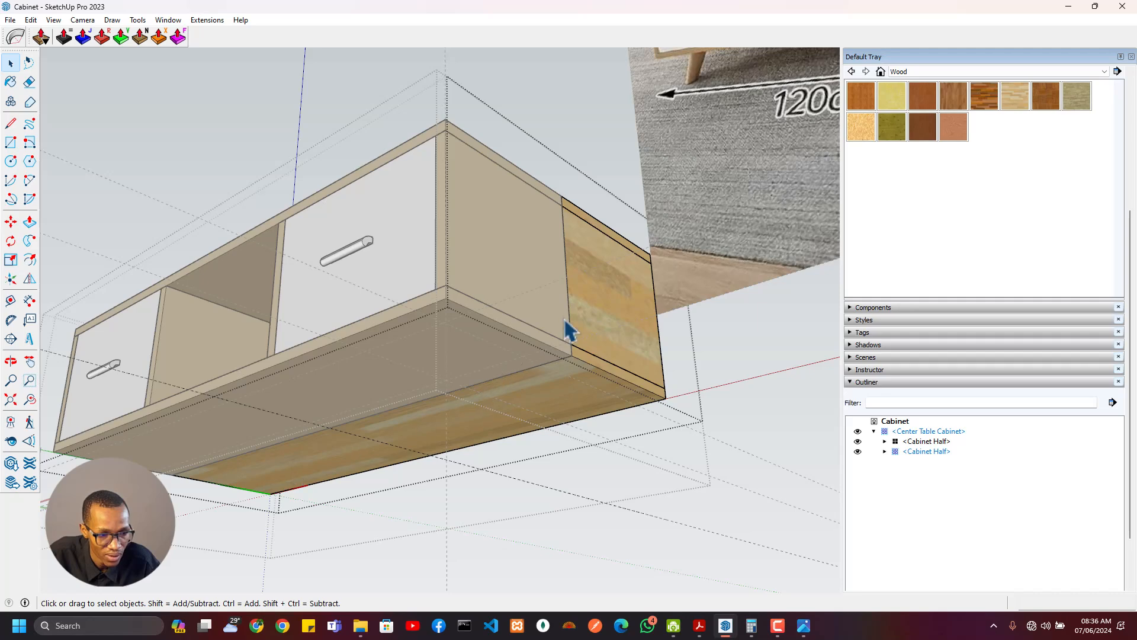
# Open the front Cabinet Half for editing, paste the cut legs in place, and finish editing that half
pyautogui.click(485, 308)
pyautogui.doubleClick(485, 309)
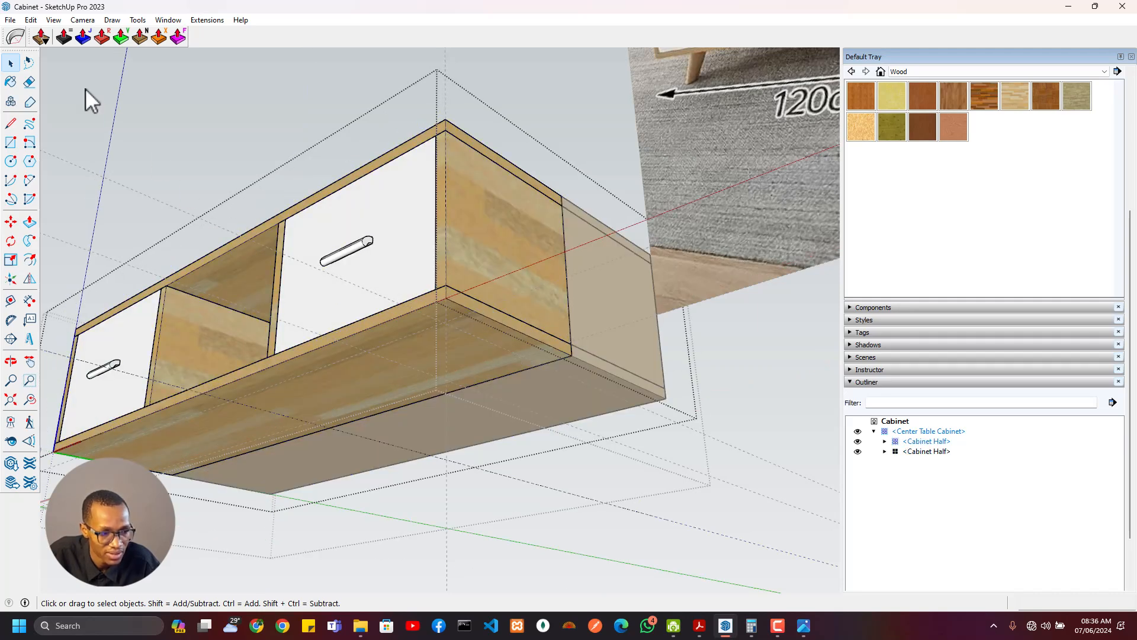
pyautogui.click(30, 20)
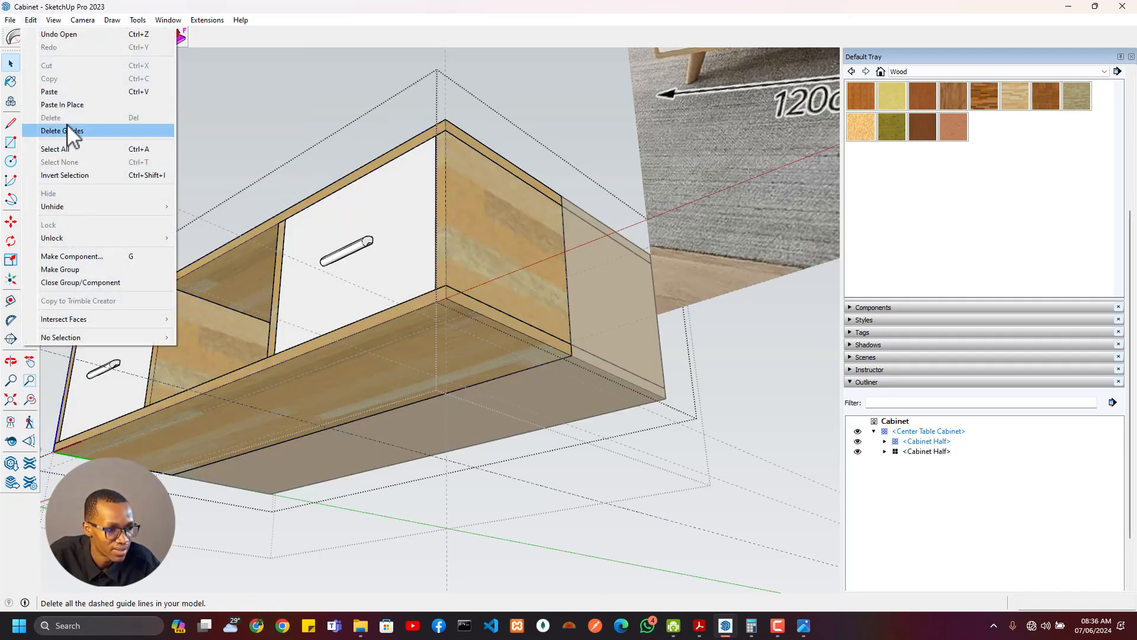
pyautogui.click(62, 104)
pyautogui.moveTo(479, 323); pyautogui.dragTo(566, 276, button='middle')
pyautogui.click(569, 157)
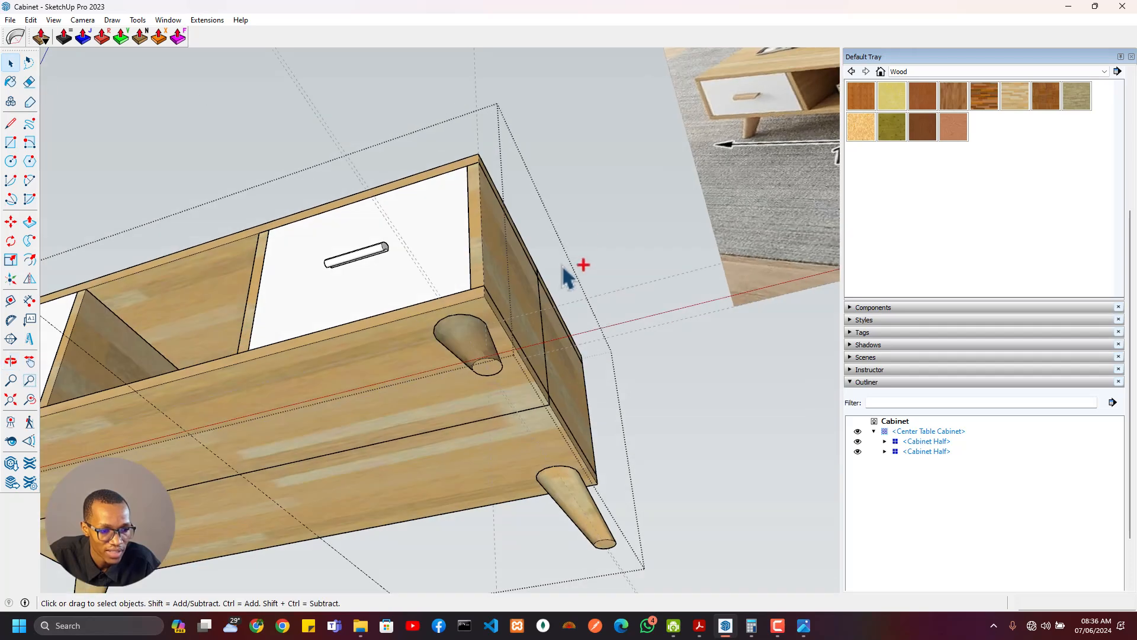
pyautogui.scroll(-3, 491, 263)
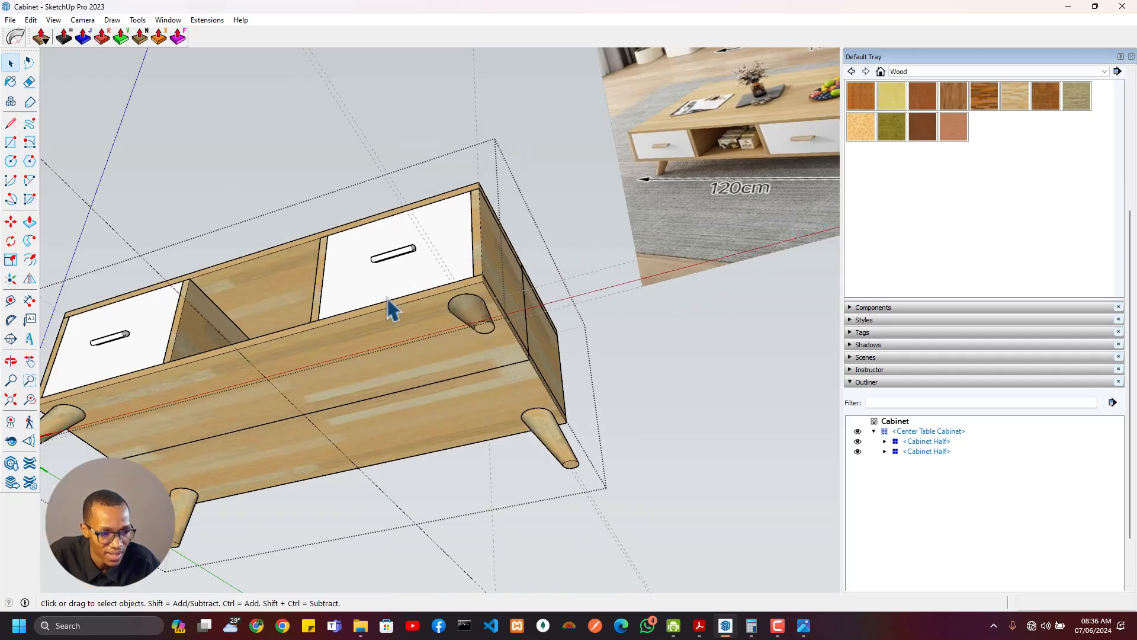
# Open the front Cabinet Half of the coffee table for editing
pyautogui.moveTo(391, 308)
pyautogui.mouseDown(button='middle')
pyautogui.moveTo(439, 353)
pyautogui.moveTo(376, 310)
pyautogui.mouseUp(button='middle')
pyautogui.click(414, 246)
pyautogui.moveTo(414, 247); pyautogui.dragTo(377, 365, button='middle')
pyautogui.doubleClick(380, 291)
pyautogui.scroll(2, 391, 285)
pyautogui.moveTo(394, 290); pyautogui.dragTo(377, 322, button='middle')
# Move the drawer nearest the table's right end partly out of the cabinet along the green axis
pyautogui.click(388, 324)
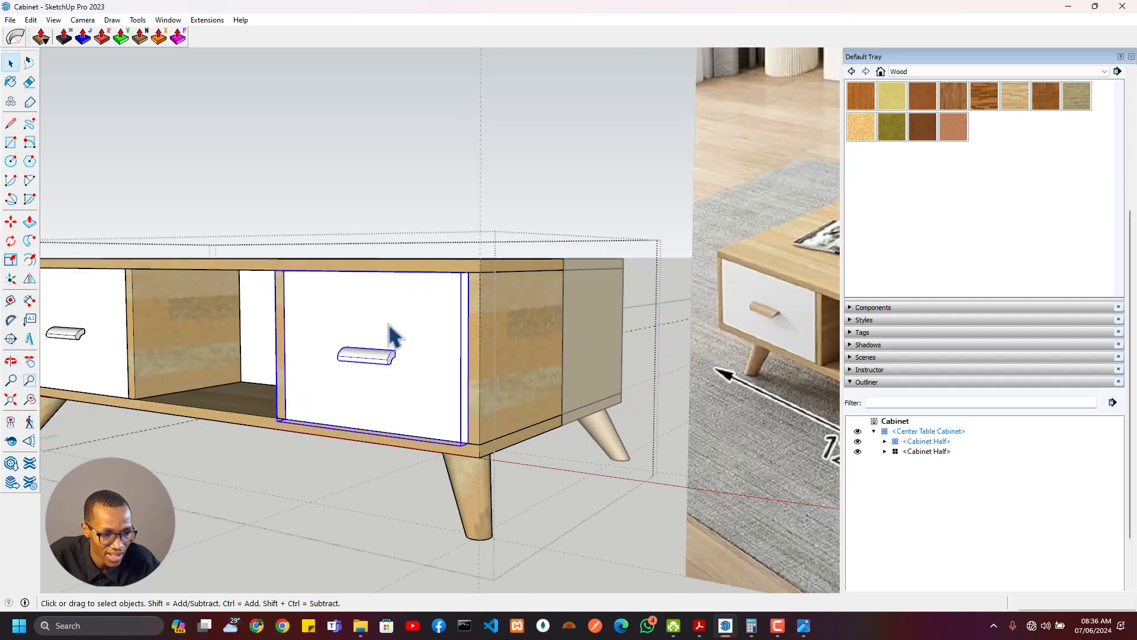
pyautogui.press('m')
pyautogui.click(460, 274)
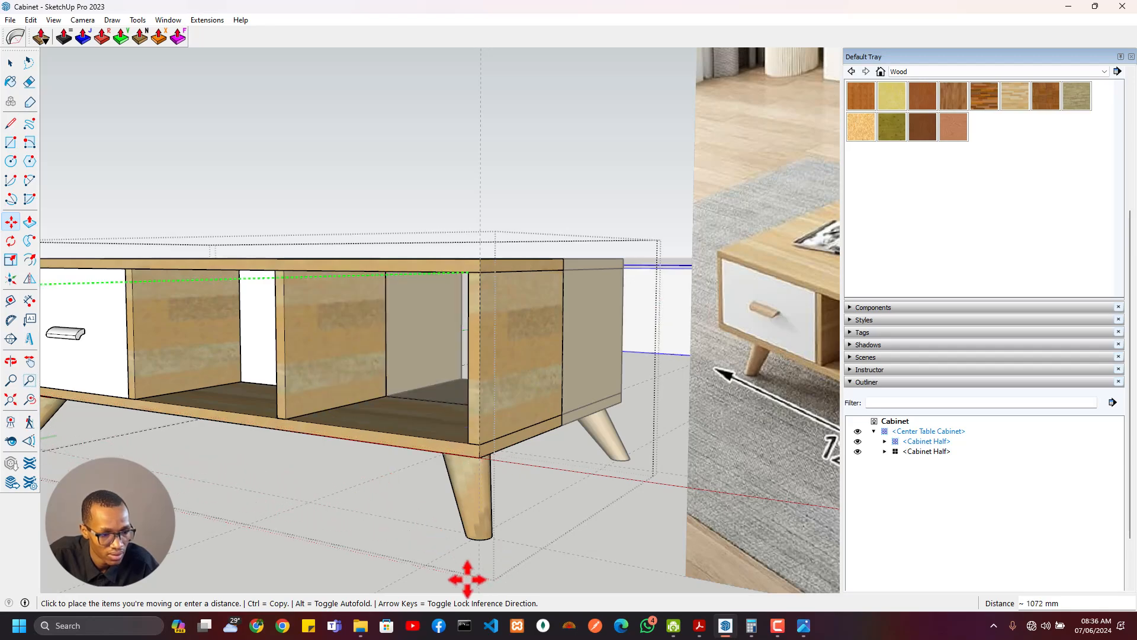
pyautogui.click(426, 561)
pyautogui.moveTo(482, 397); pyautogui.dragTo(436, 332, button='middle')
# Open the pulled-out drawer for editing and paint its box with the Wood Floor Light material
pyautogui.scroll(3, 330, 354)
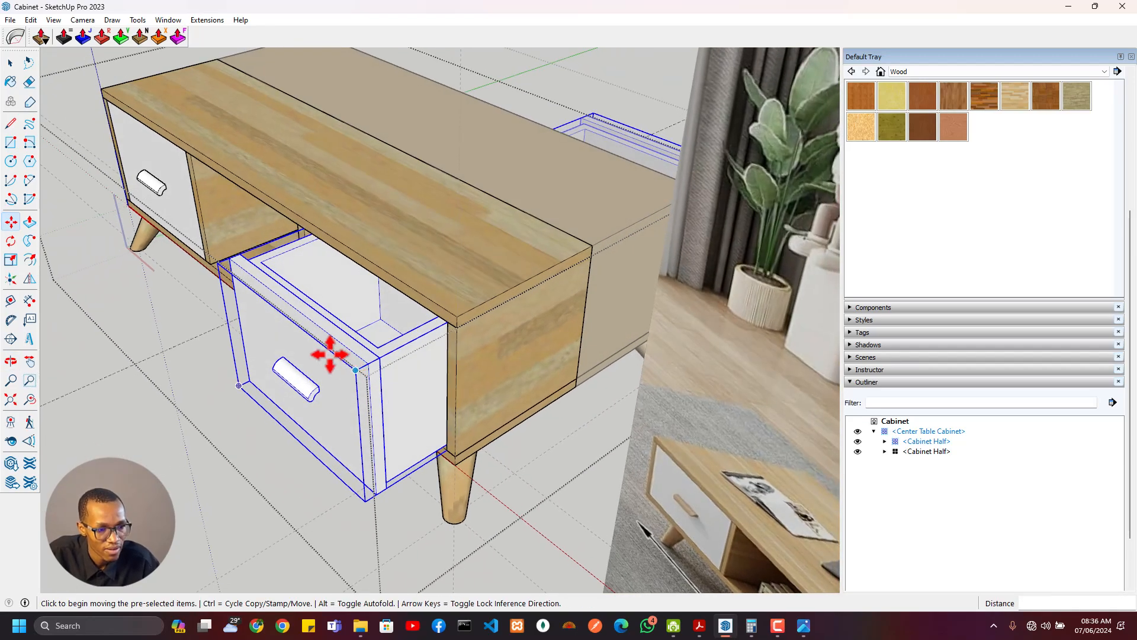
pyautogui.moveTo(330, 354); pyautogui.dragTo(255, 268, button='middle')
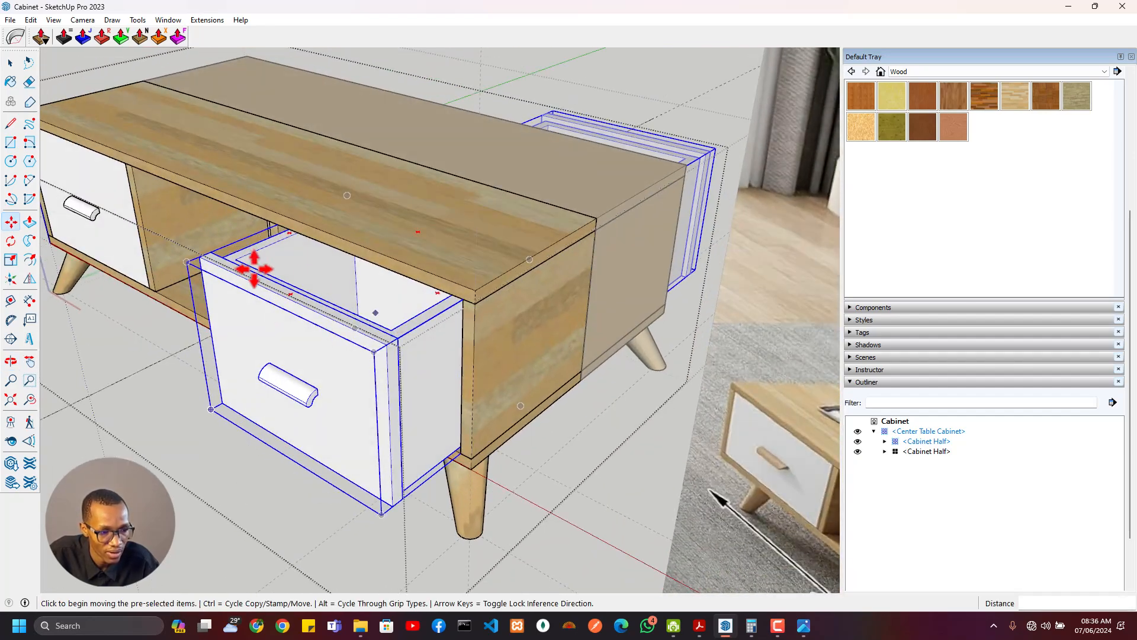
pyautogui.press('space')
pyautogui.scroll(3, 294, 252)
pyautogui.doubleClick(294, 252)
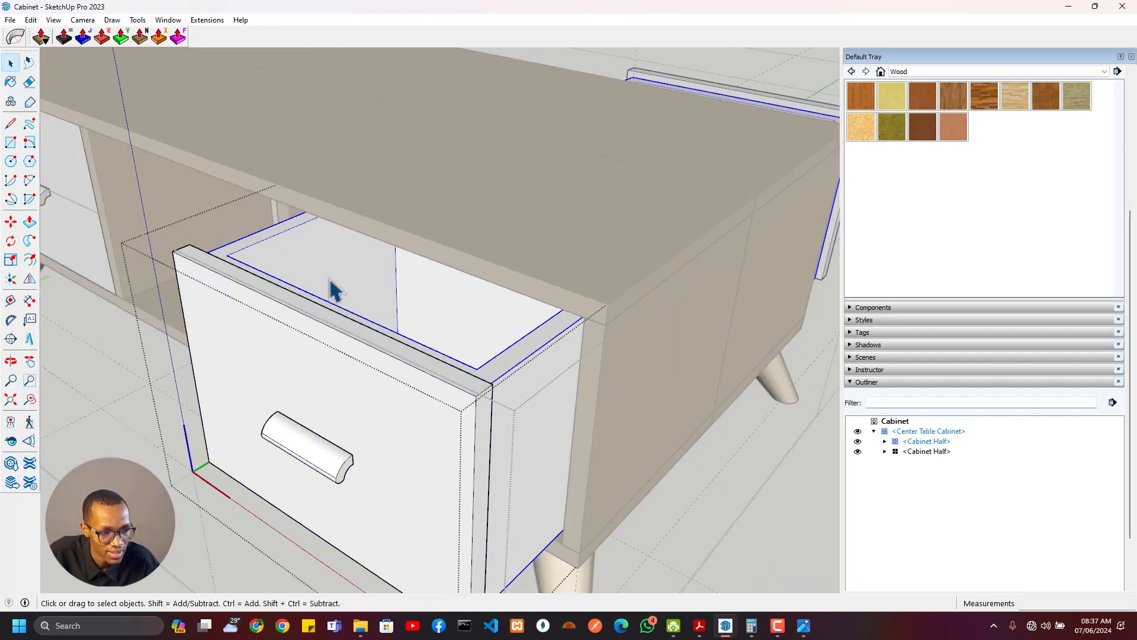
pyautogui.scroll(-3, 467, 455)
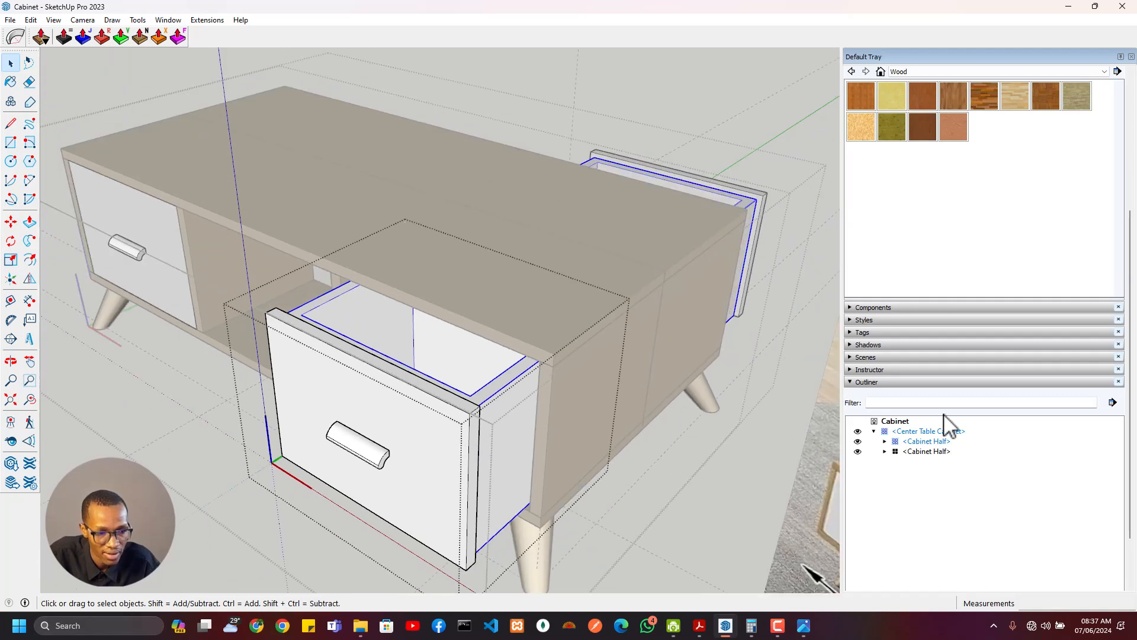
pyautogui.click(1020, 99)
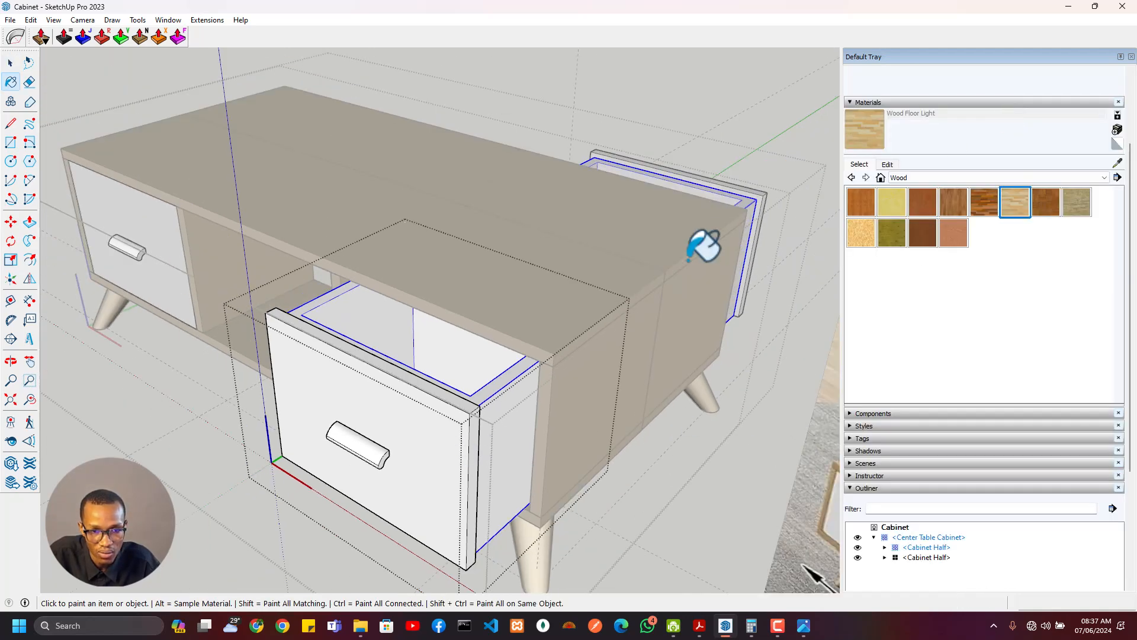
pyautogui.click(521, 382)
# Select the drawer's front panel and compare the drawer front and handle finishes with the reference image
pyautogui.moveTo(472, 336)
pyautogui.mouseDown(button='middle')
pyautogui.moveTo(470, 360)
pyautogui.moveTo(628, 246)
pyautogui.moveTo(873, 269)
pyautogui.moveTo(432, 472)
pyautogui.moveTo(299, 256)
pyautogui.moveTo(416, 397)
pyautogui.moveTo(412, 418)
pyautogui.mouseUp(button='middle')
pyautogui.scroll(3, 411, 417)
pyautogui.press('space')
pyautogui.click(412, 410)
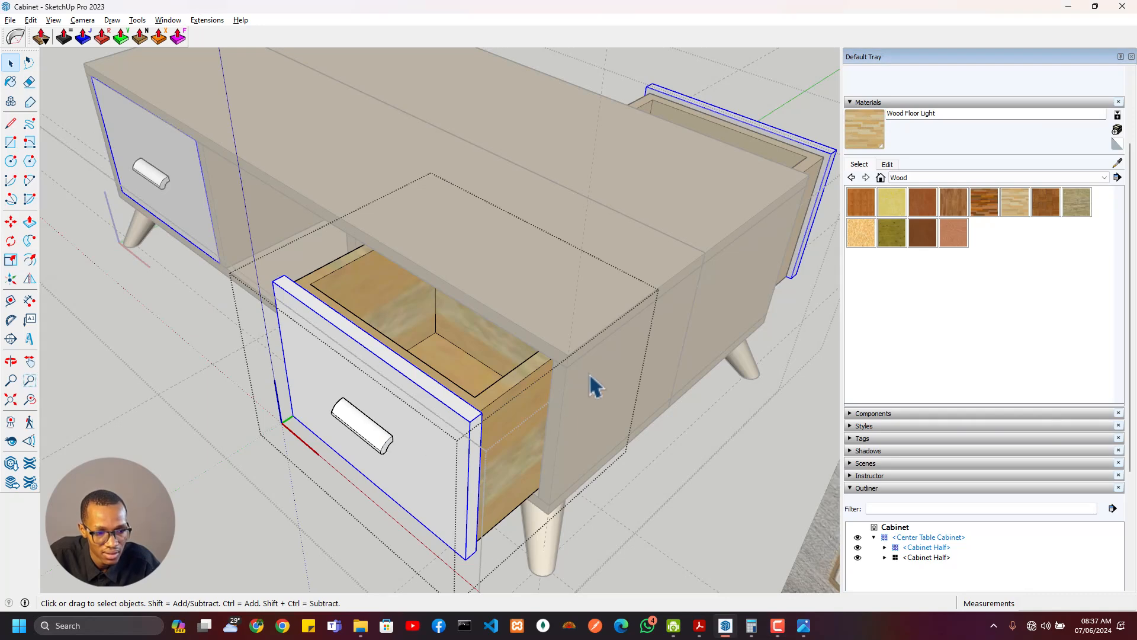
pyautogui.scroll(-6, 594, 383)
pyautogui.scroll(7, 756, 508)
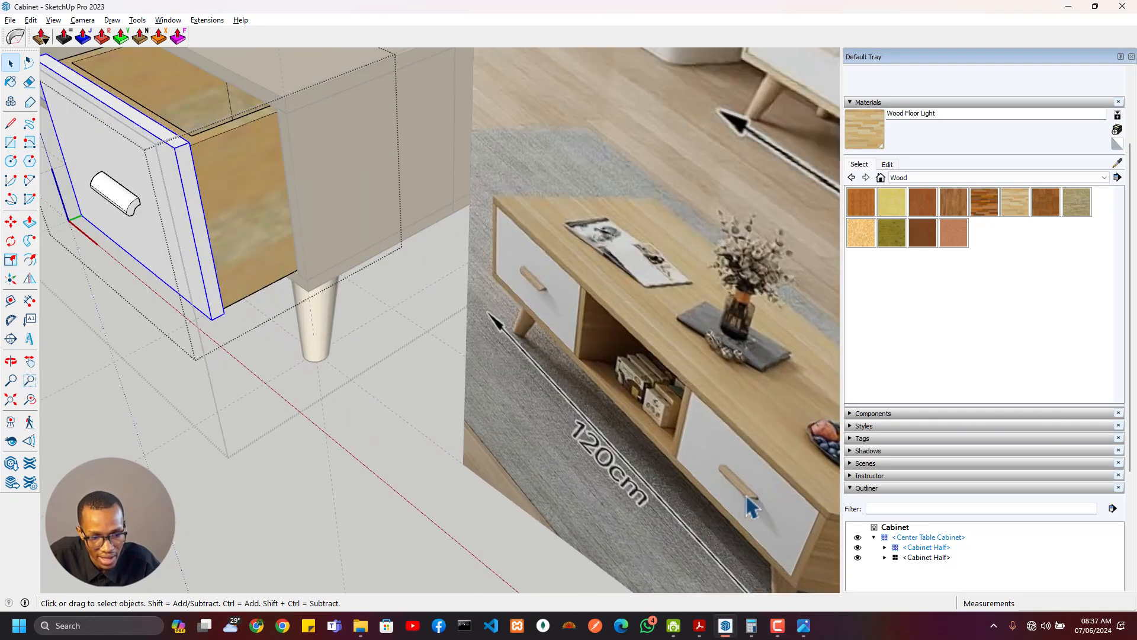
# Paint the drawer handle component with the Wood Floor Light material
pyautogui.scroll(-4, 745, 483)
pyautogui.scroll(3, 669, 403)
pyautogui.click(232, 268)
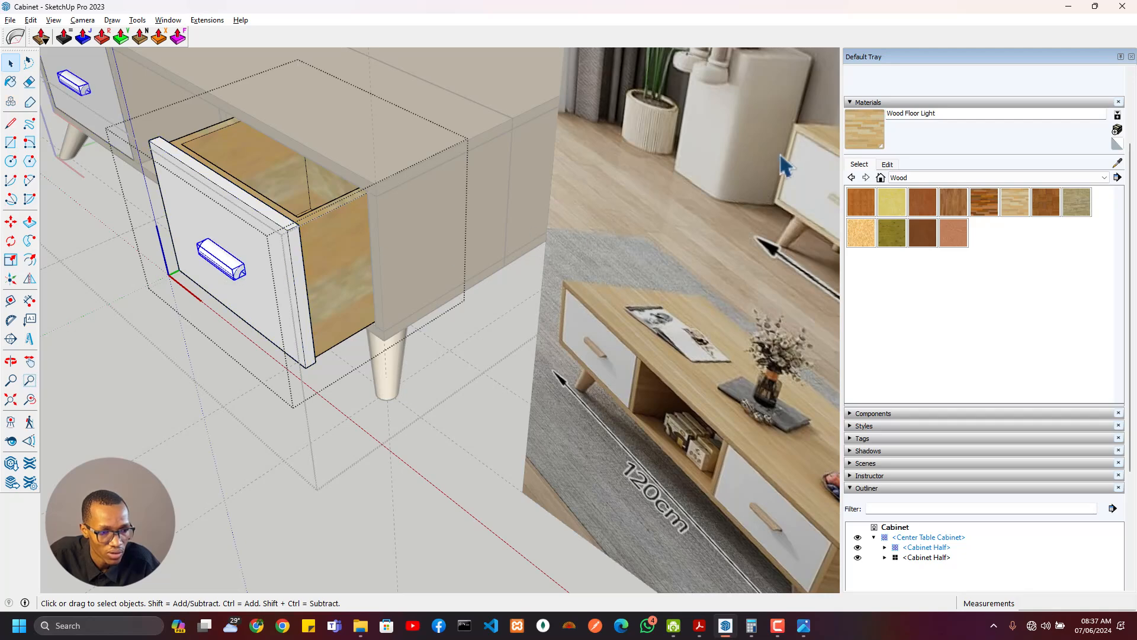
pyautogui.click(883, 141)
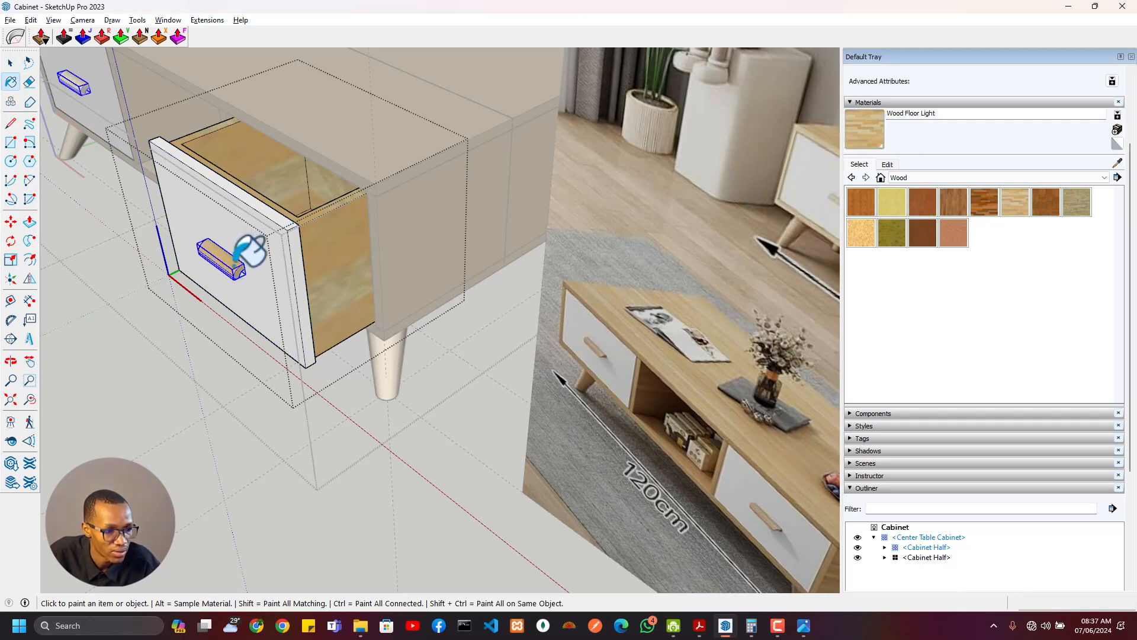
pyautogui.scroll(-3, 242, 255)
pyautogui.keyDown('shift'); pyautogui.moveTo(210, 258); pyautogui.dragTo(538, 403, button='middle'); pyautogui.keyUp('shift')
pyautogui.scroll(5, 539, 402)
pyautogui.scroll(-2, 771, 538)
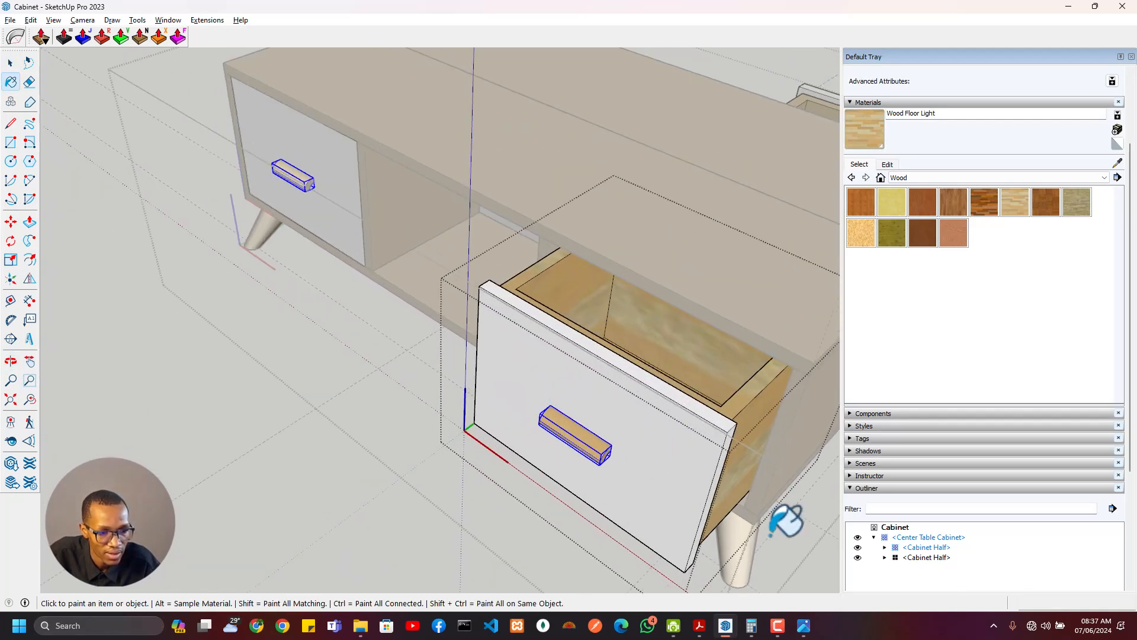
# Paint the drawer's front panel with Quartz Light Grey from the Synthetic Surfaces materials and exit the component editing
pyautogui.keyDown('shift'); pyautogui.moveTo(772, 538); pyautogui.dragTo(586, 499, button='middle'); pyautogui.keyUp('shift')
pyautogui.scroll(3, 587, 499)
pyautogui.press('space')
pyautogui.click(496, 395)
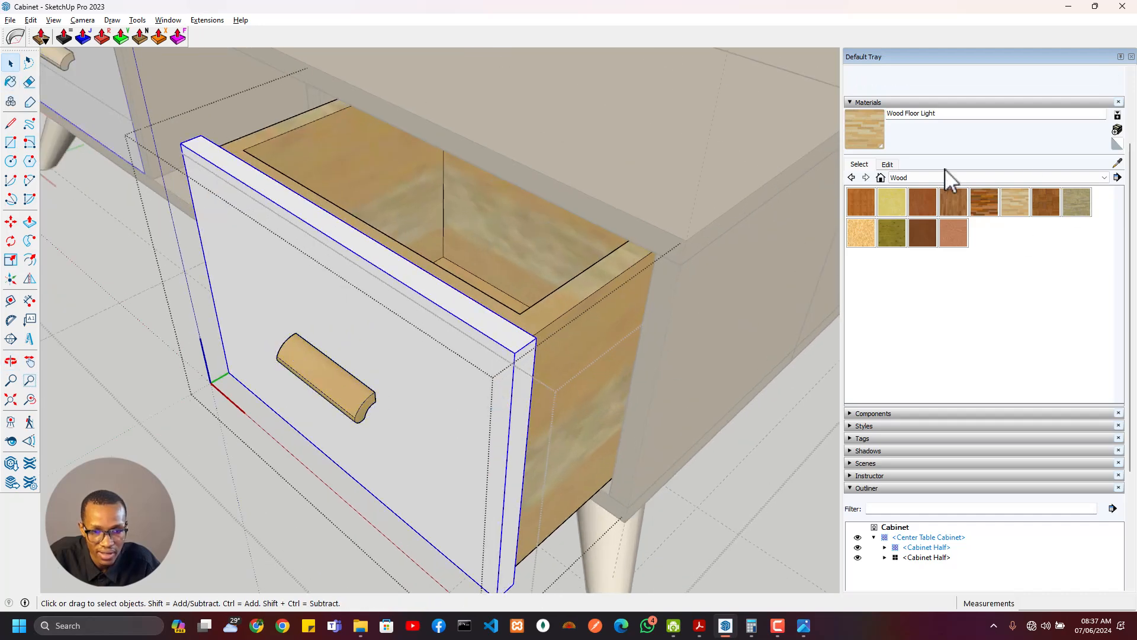
pyautogui.click(1089, 177)
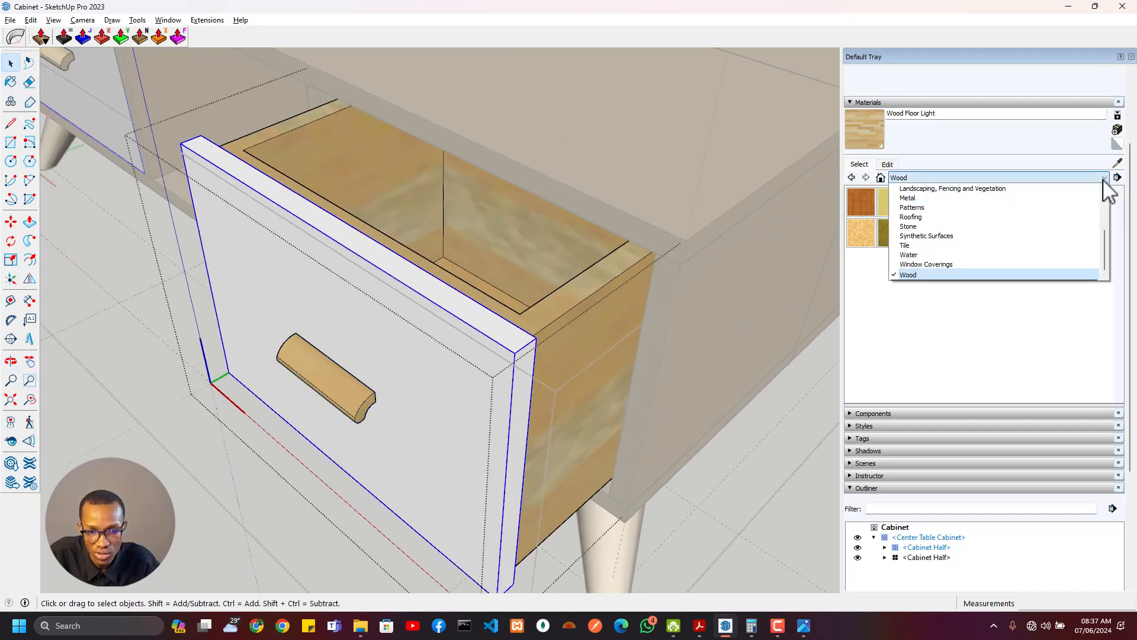
pyautogui.click(951, 235)
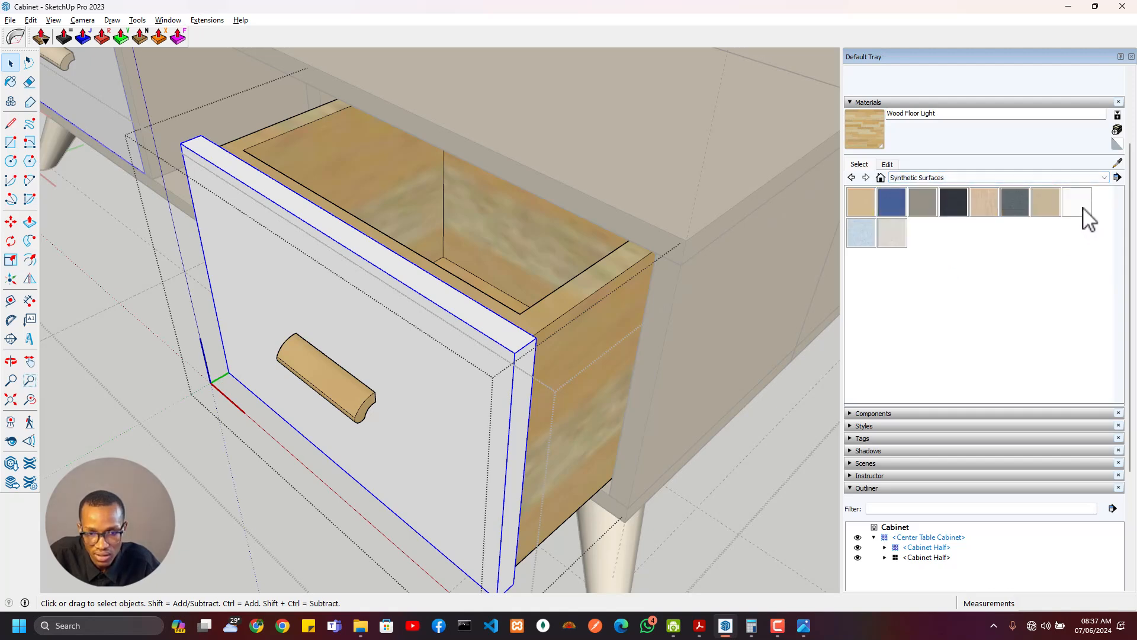
pyautogui.click(1079, 204)
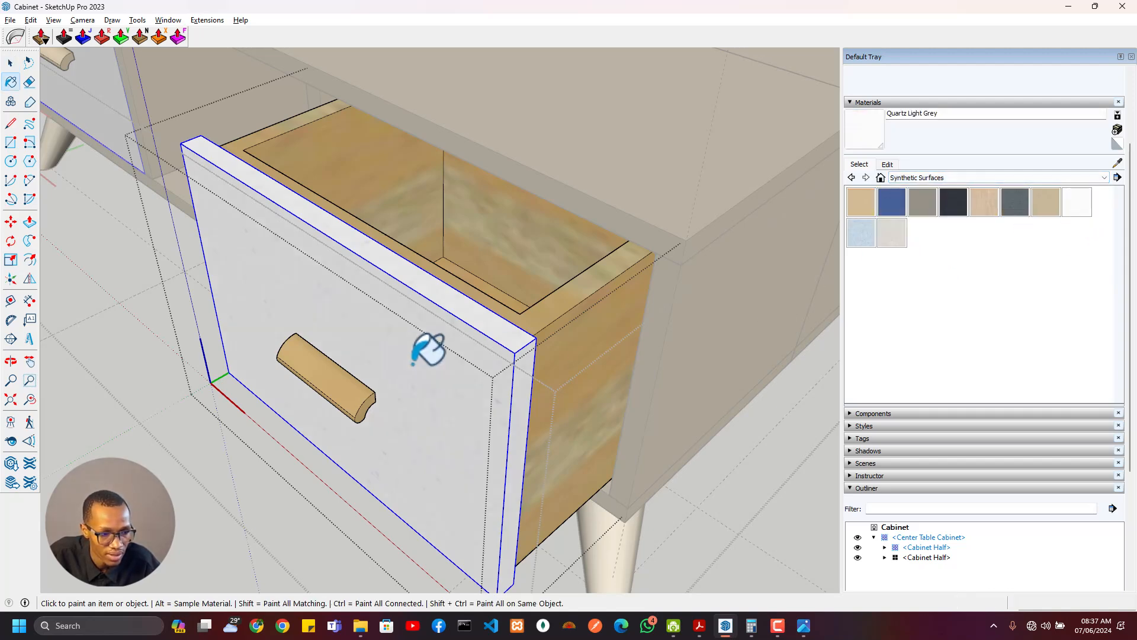
pyautogui.scroll(-5, 414, 396)
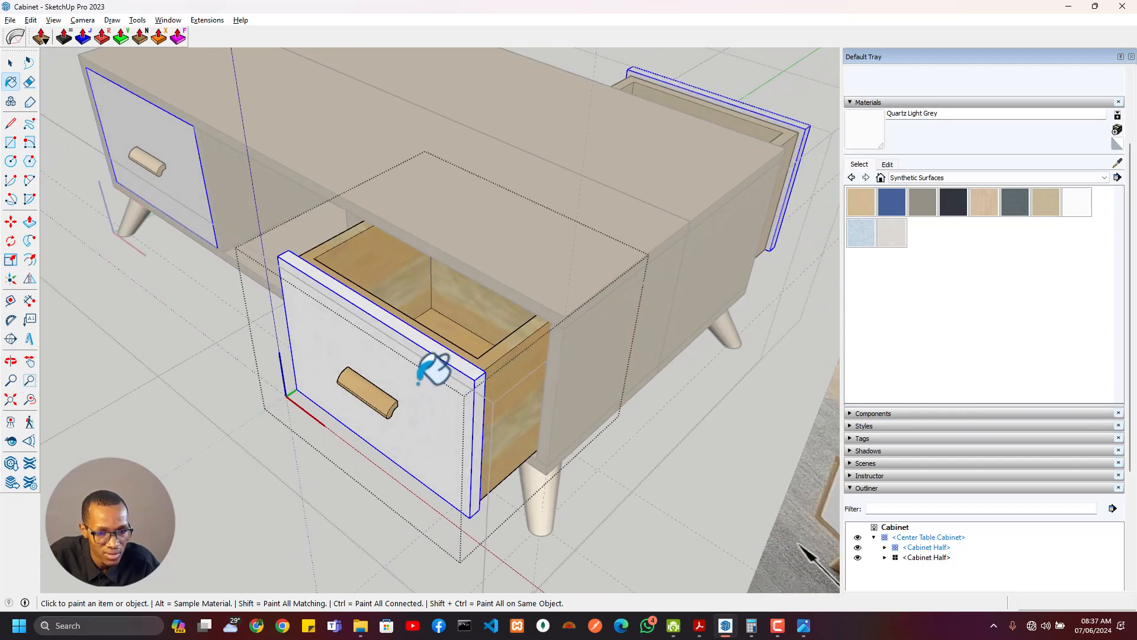
pyautogui.moveTo(431, 369)
pyautogui.mouseDown(button='middle')
pyautogui.moveTo(487, 372)
pyautogui.moveTo(452, 393)
pyautogui.mouseUp(button='middle')
pyautogui.press('space')
pyautogui.press('Escape')
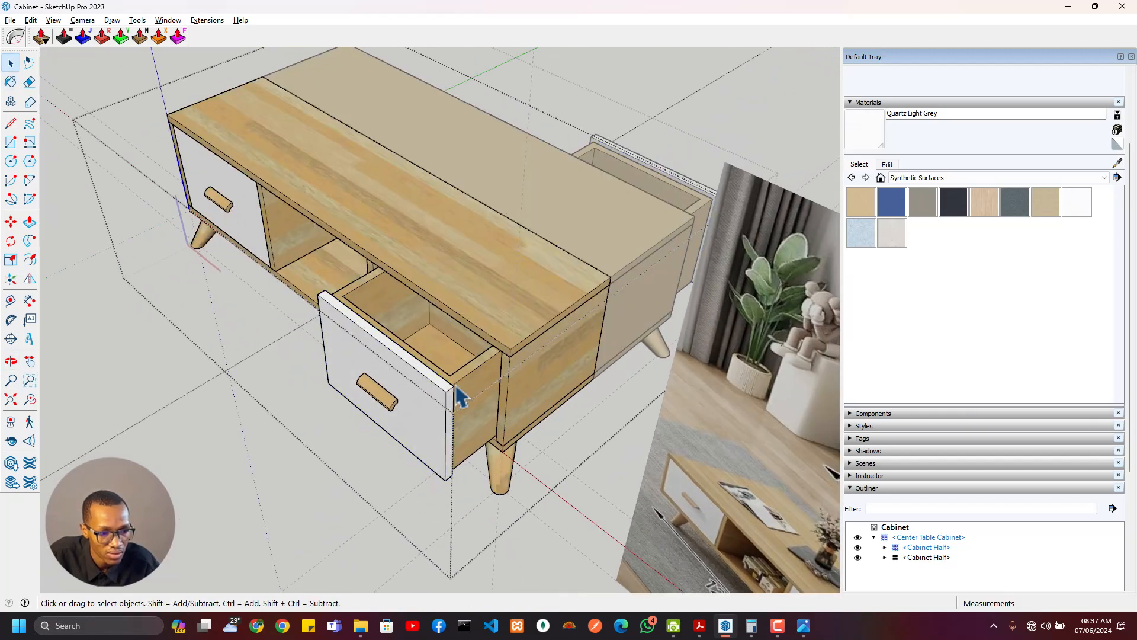
# Move the open drawer back into the cabinet so its front sits flush, and leave the group
pyautogui.scroll(3, 355, 438)
pyautogui.moveTo(354, 430); pyautogui.dragTo(382, 401, button='middle')
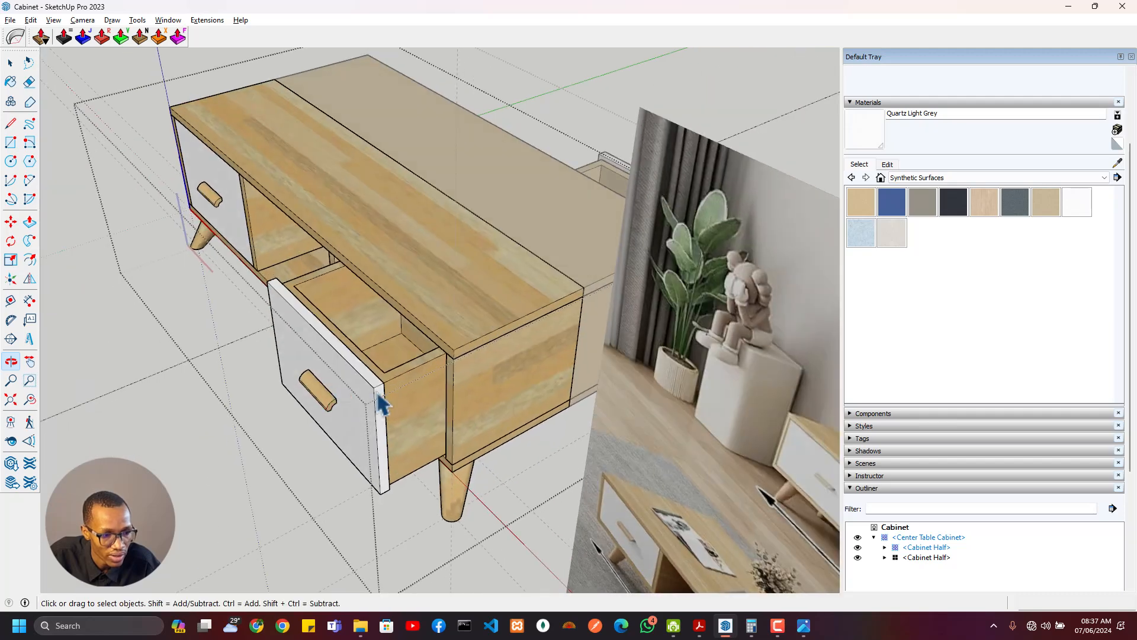
pyautogui.click(383, 403)
pyautogui.scroll(3, 384, 409)
pyautogui.press('m')
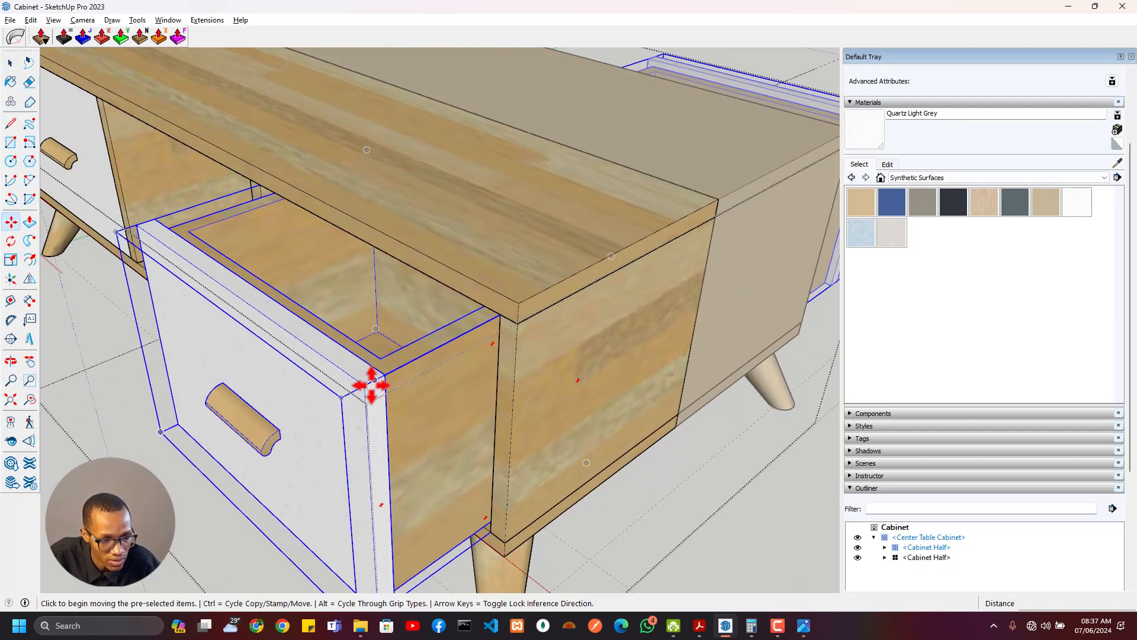
pyautogui.click(372, 385)
pyautogui.click(501, 318)
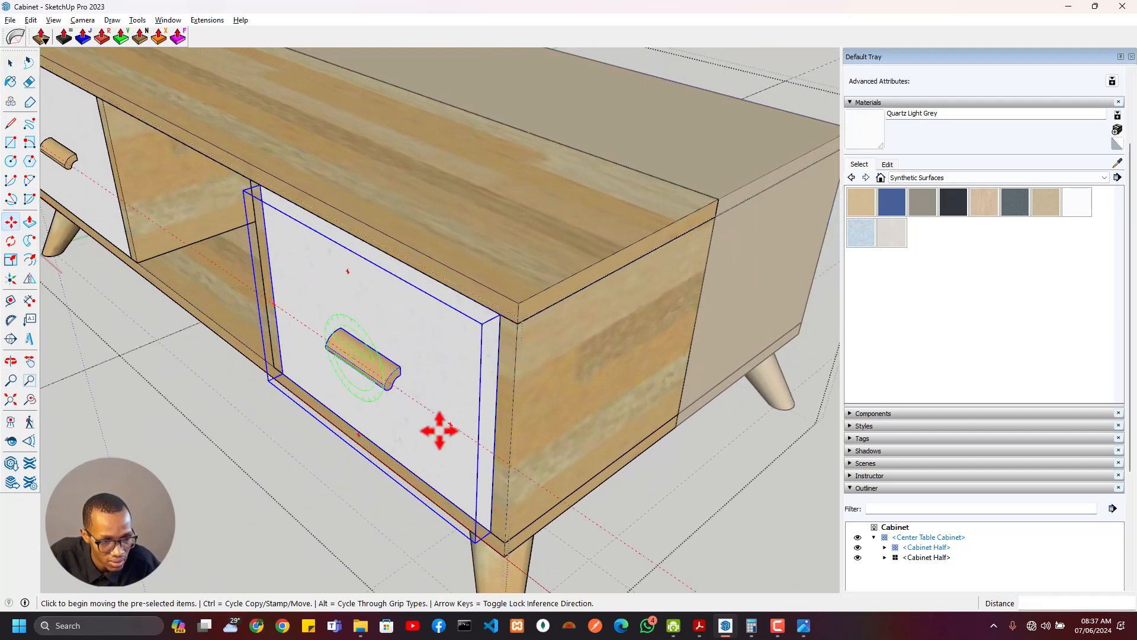
pyautogui.scroll(-4, 437, 434)
pyautogui.moveTo(247, 472); pyautogui.dragTo(336, 491, button='middle')
pyautogui.press('space')
pyautogui.click(329, 489)
pyautogui.scroll(-3, 259, 514)
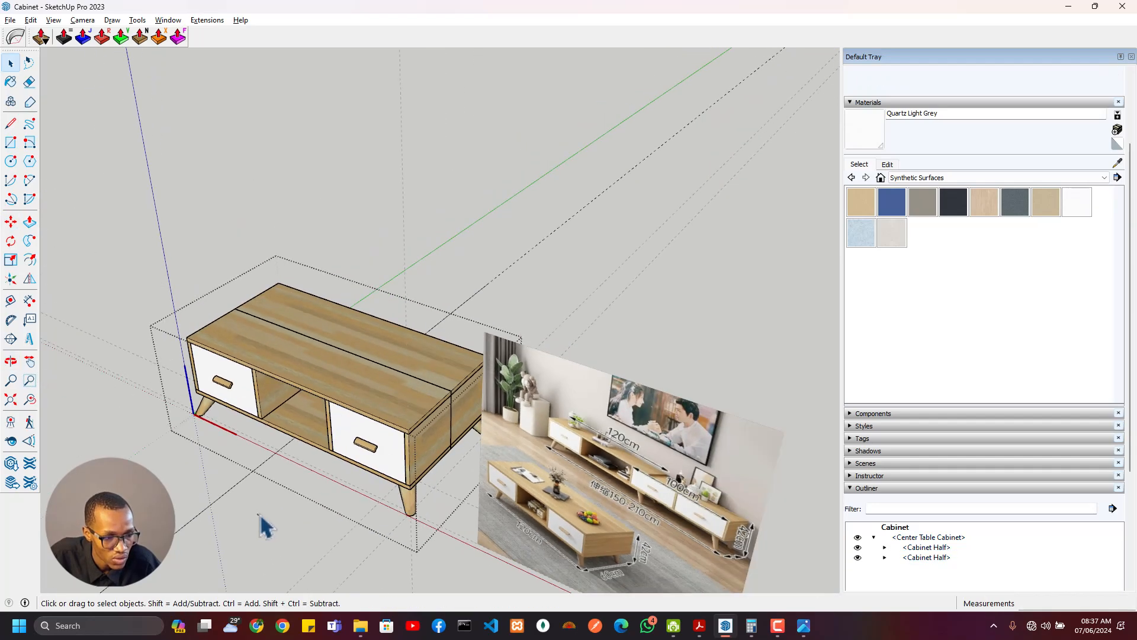
# Examine the finished center table from several angles and compare it with the TV stand and dimensions in the reference image
pyautogui.moveTo(264, 526); pyautogui.dragTo(481, 294, button='middle')
pyautogui.scroll(4, 367, 469)
pyautogui.scroll(-5, 367, 470)
pyautogui.moveTo(567, 301); pyautogui.dragTo(381, 246, button='middle')
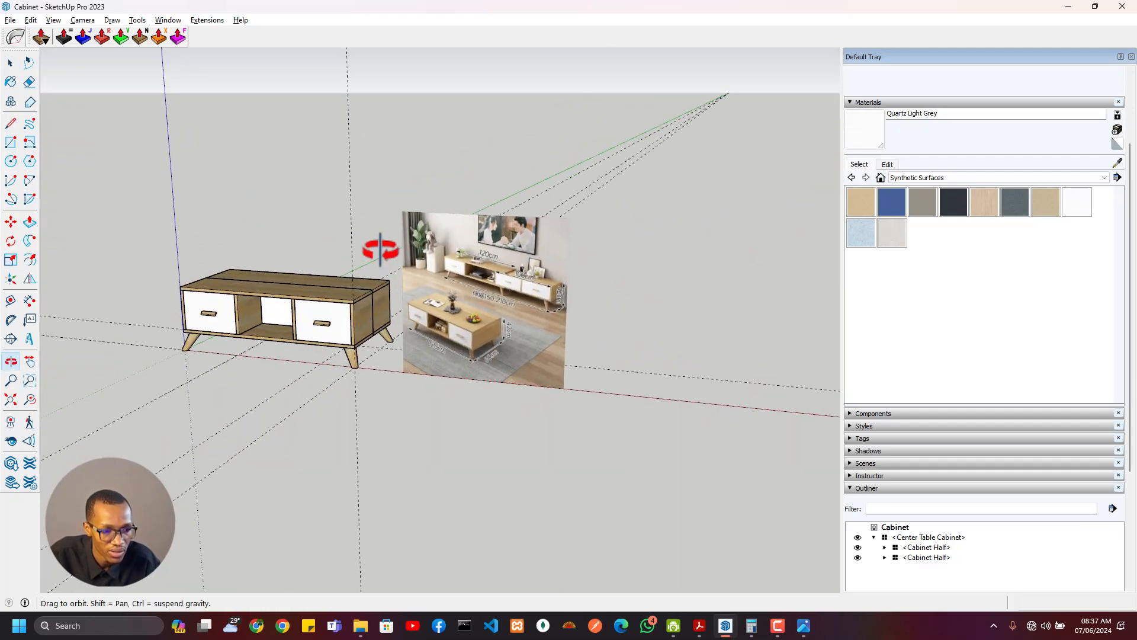
pyautogui.press('space')
pyautogui.scroll(5, 330, 294)
pyautogui.moveTo(330, 294); pyautogui.dragTo(407, 363, button='middle')
pyautogui.scroll(-4, 477, 385)
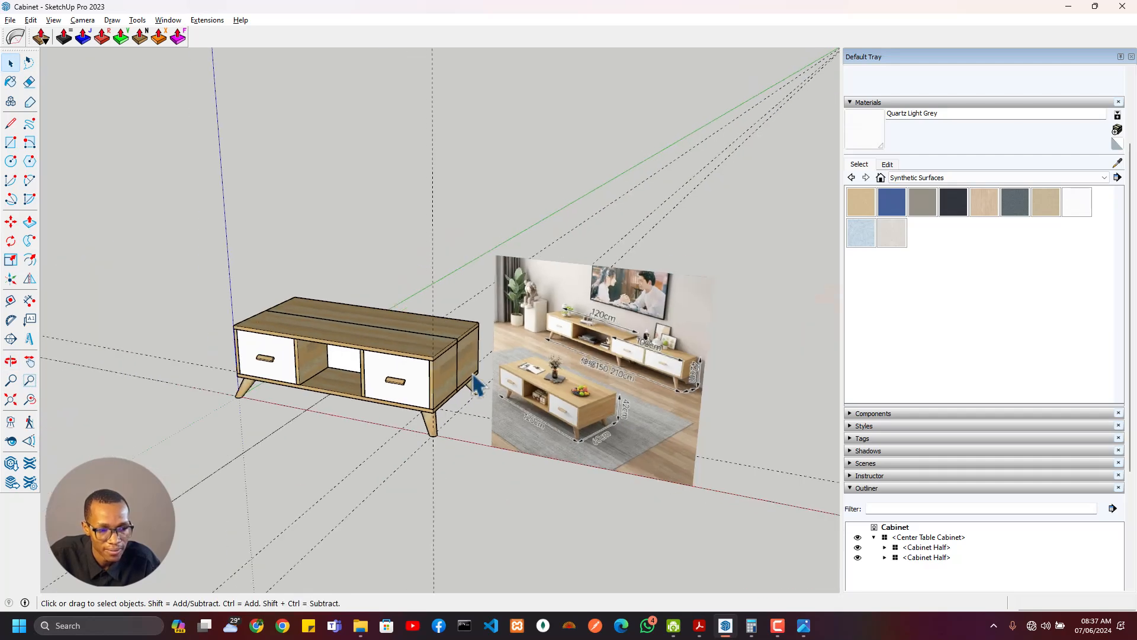
pyautogui.click(382, 342)
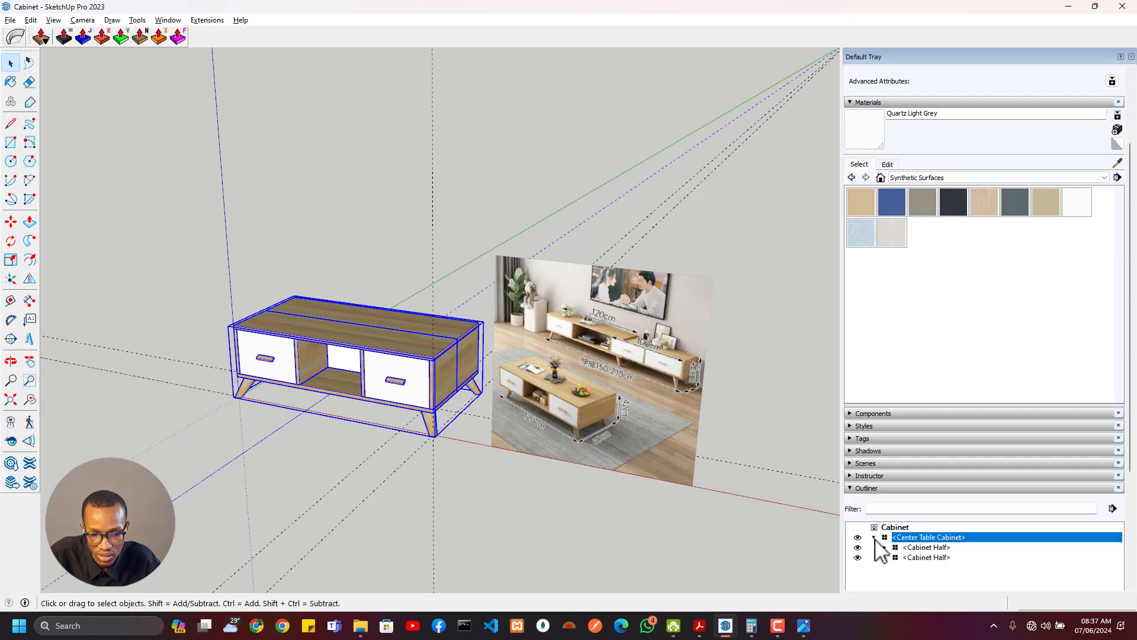
pyautogui.scroll(5, 586, 323)
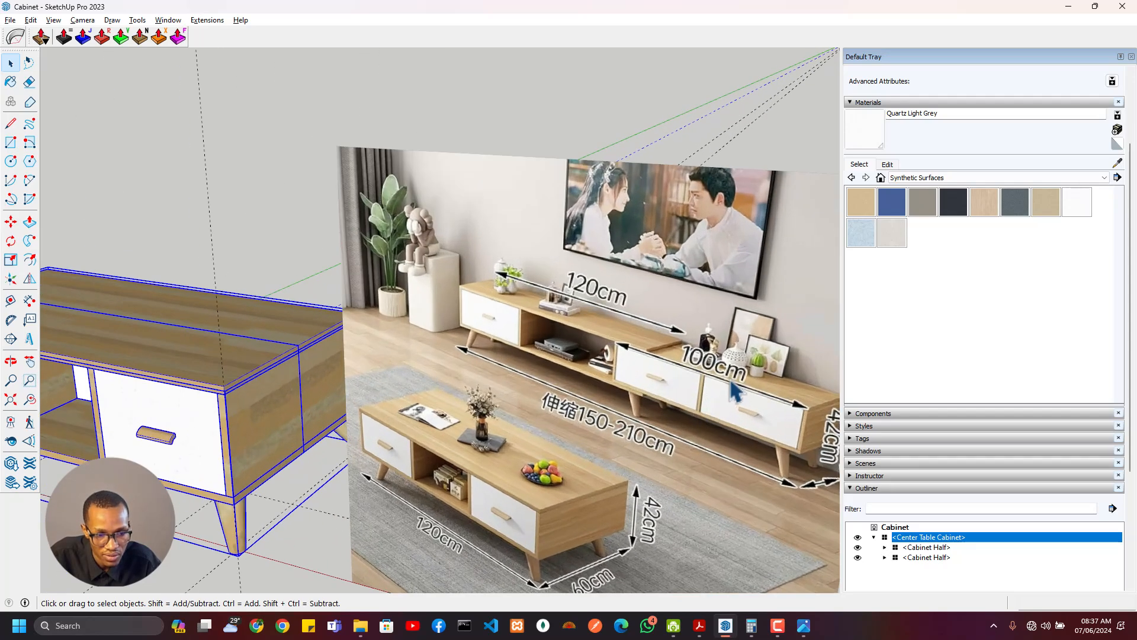
pyautogui.scroll(-2, 714, 437)
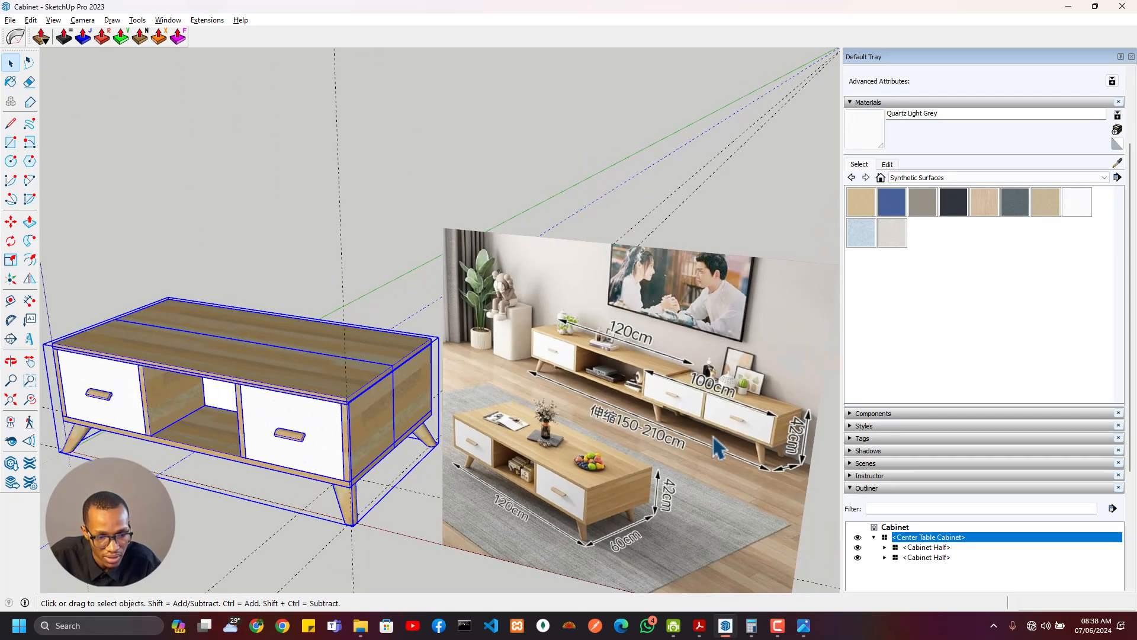
pyautogui.scroll(1, 705, 393)
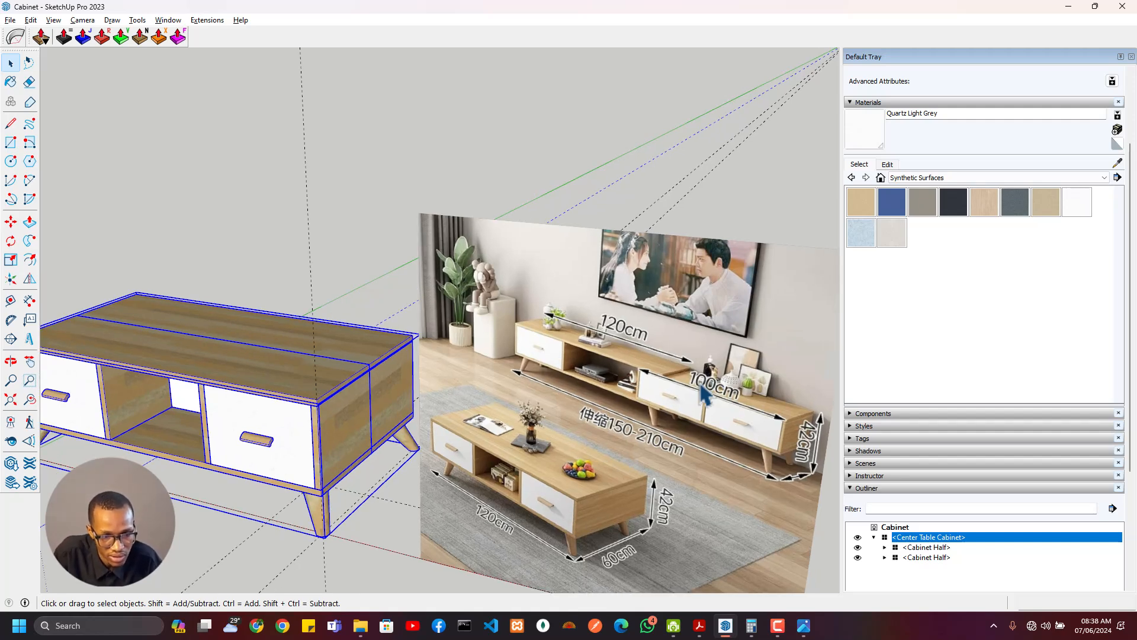
pyautogui.scroll(-3, 184, 326)
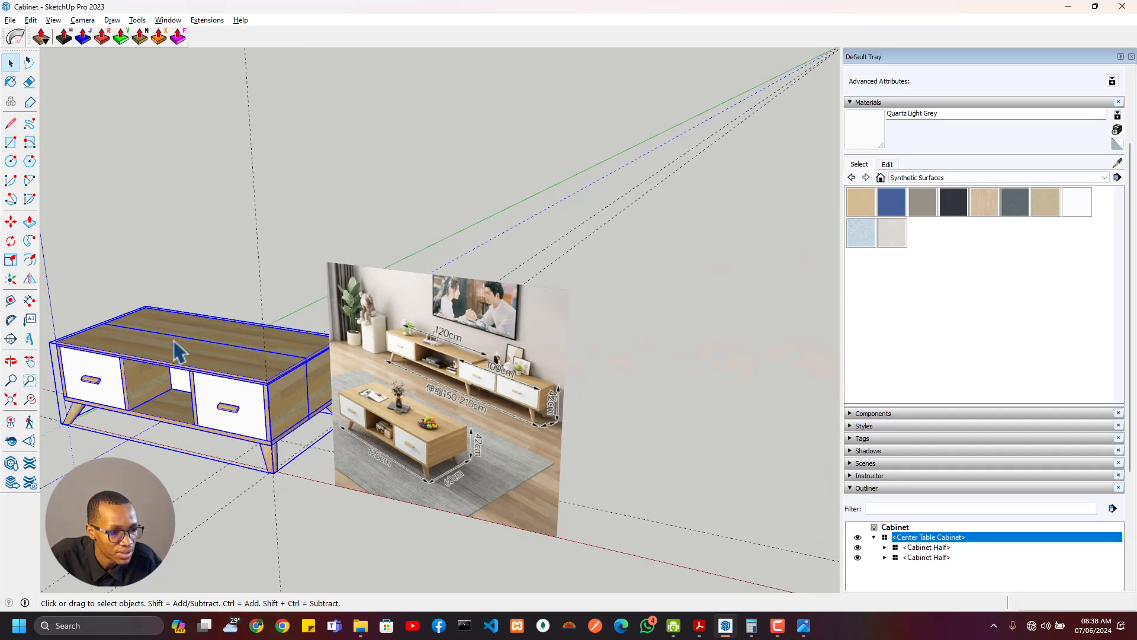
pyautogui.keyDown('shift'); pyautogui.moveTo(184, 333); pyautogui.dragTo(335, 294, button='middle'); pyautogui.keyUp('shift')
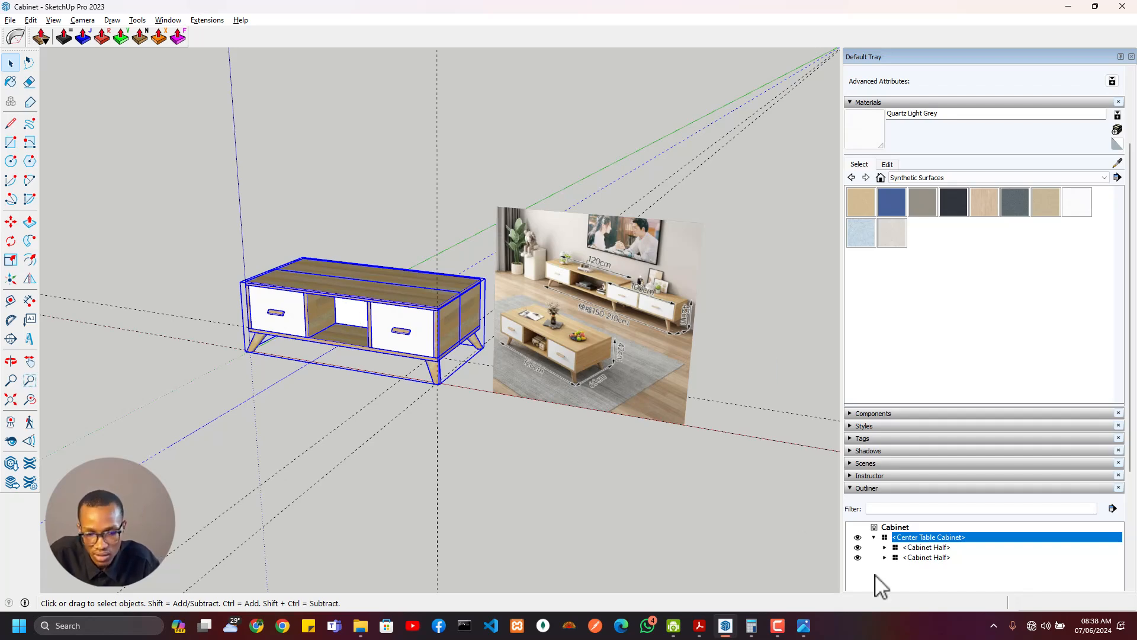
# Hide the Center Table Cabinet component and delete all guides from the model
pyautogui.click(874, 537)
pyautogui.click(858, 538)
pyautogui.scroll(2, 401, 350)
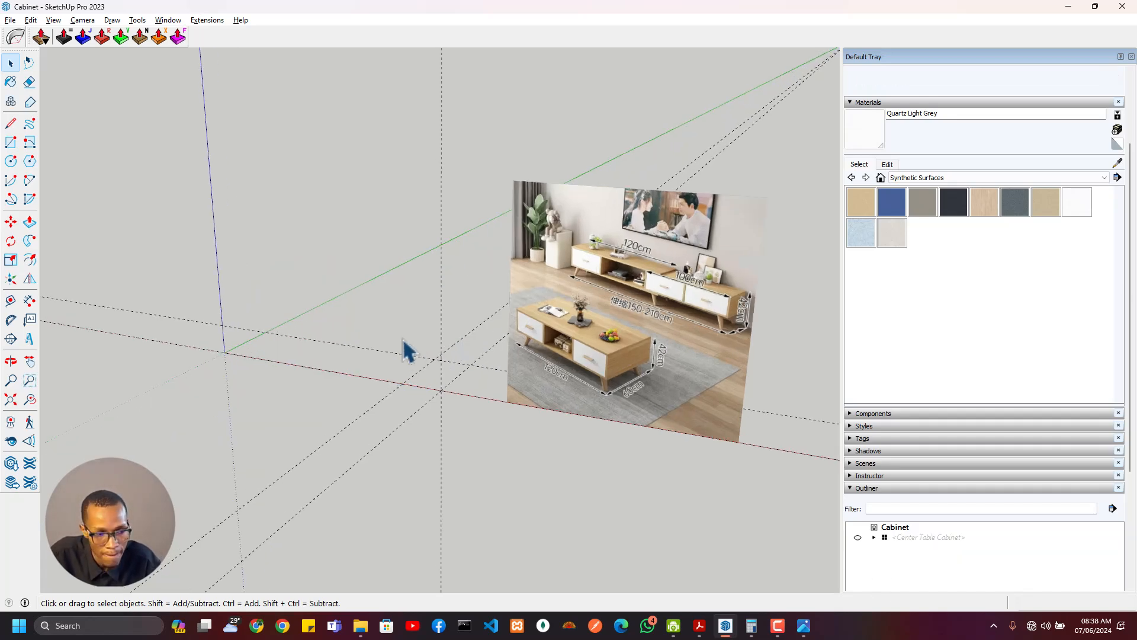
pyautogui.click(31, 21)
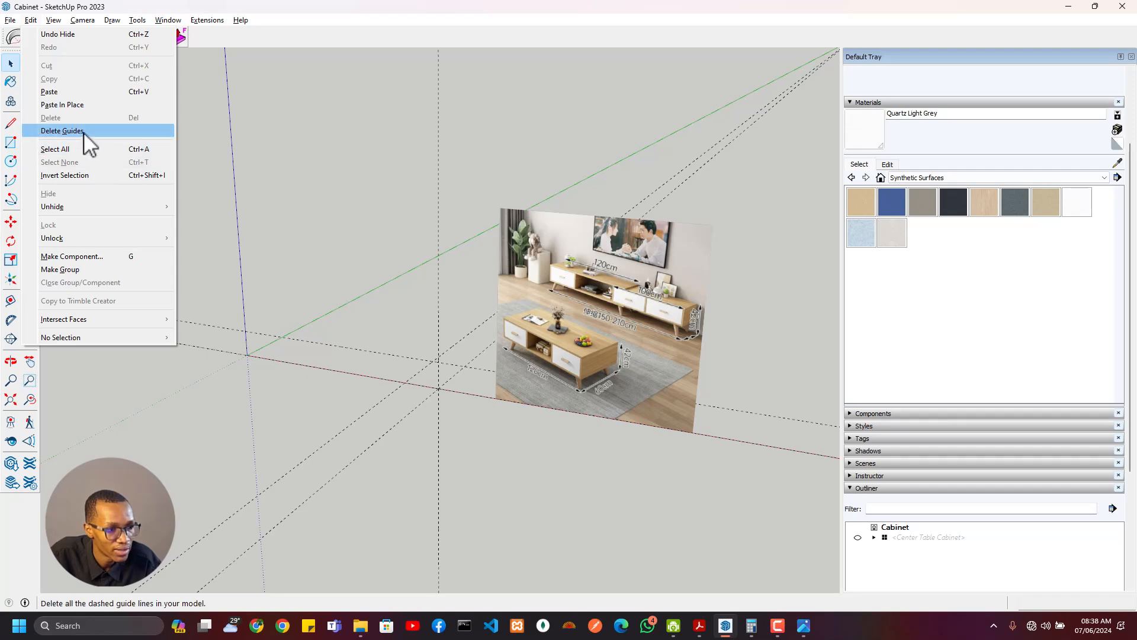
pyautogui.click(82, 131)
pyautogui.scroll(4, 640, 334)
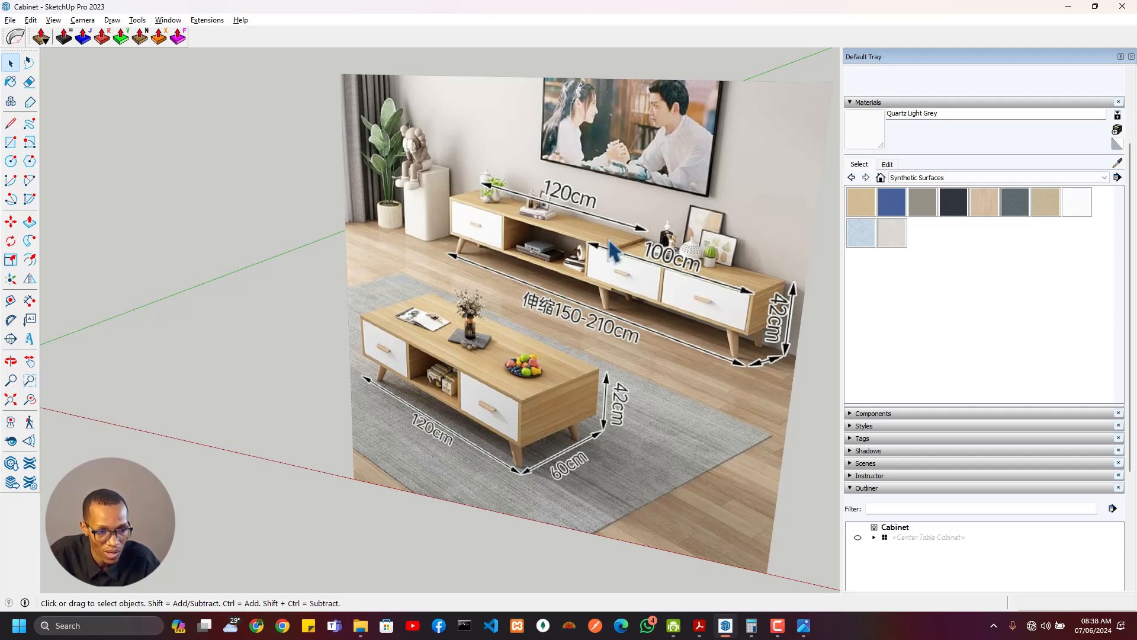
pyautogui.scroll(-3, 580, 306)
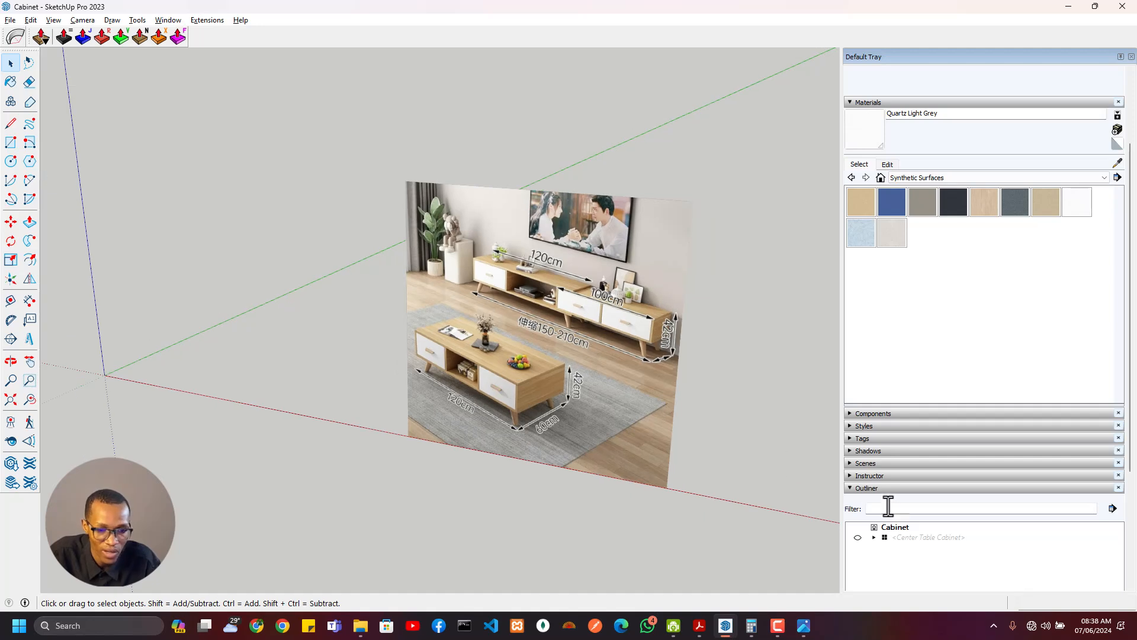
# Unhide the Center Table Cabinet and place a copy of it along the red axis beyond the reference image
pyautogui.click(857, 537)
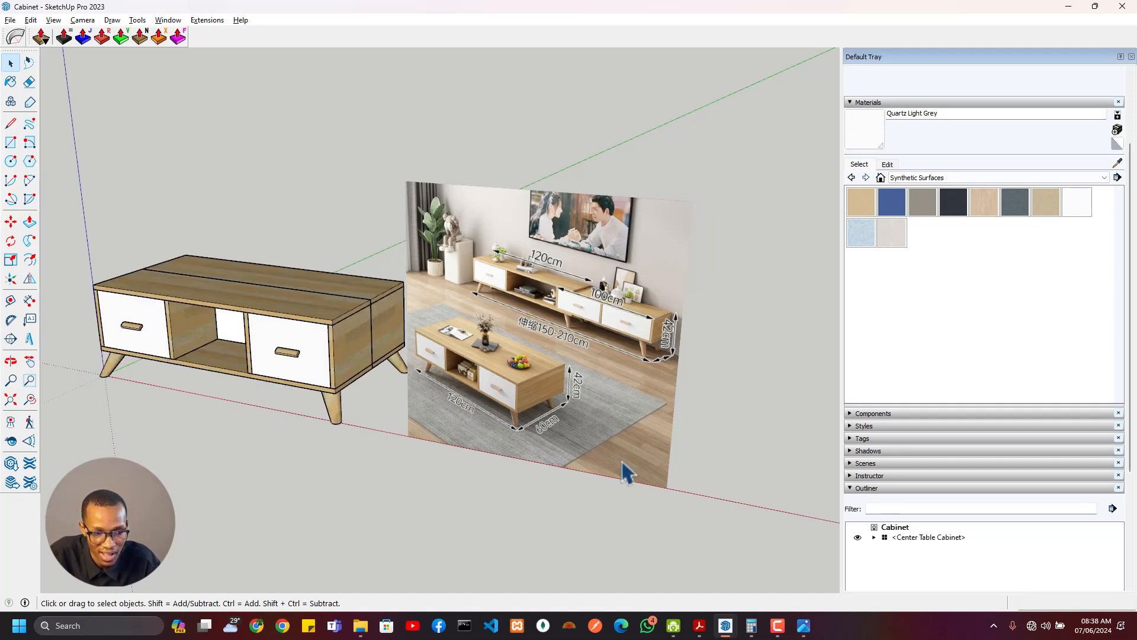
pyautogui.click(343, 351)
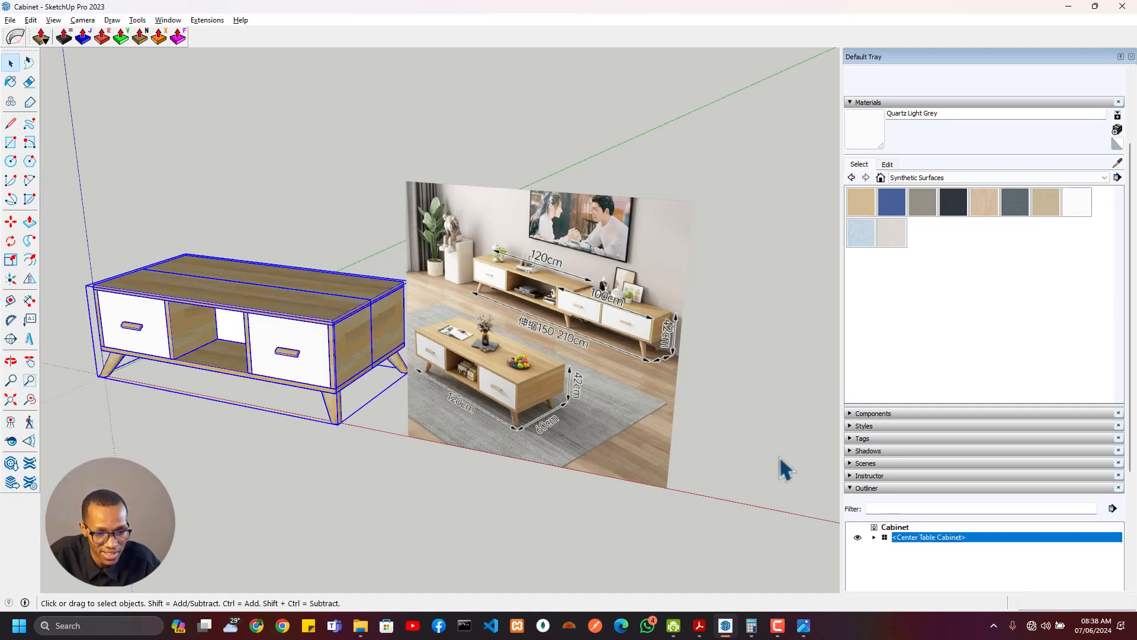
pyautogui.click(866, 414)
pyautogui.press('m')
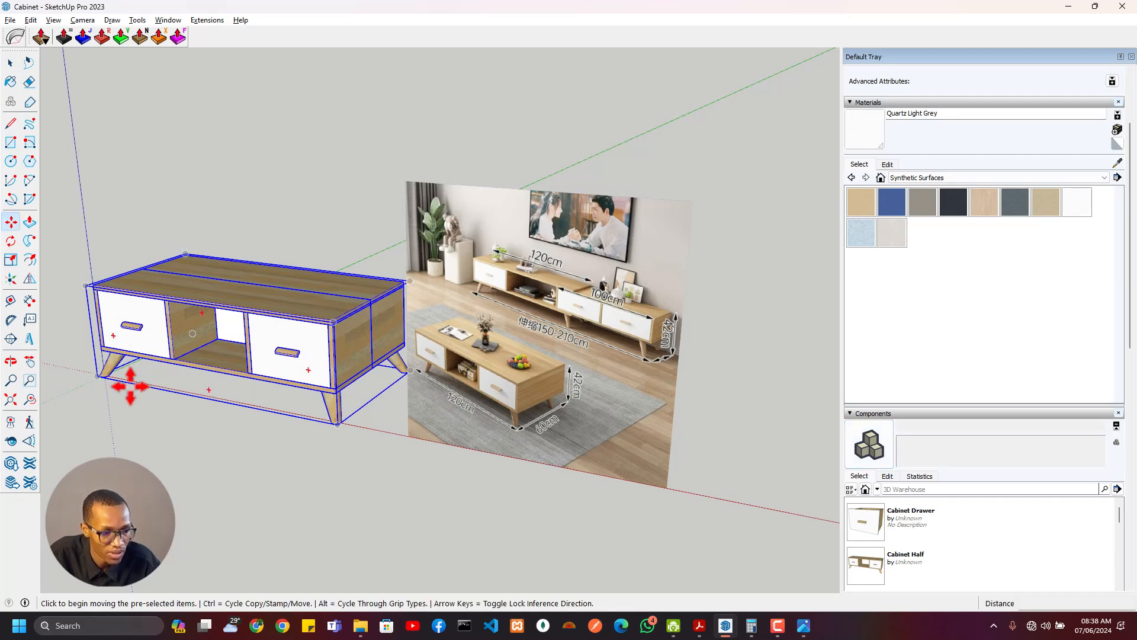
pyautogui.click(105, 376)
pyautogui.press('ctrl')
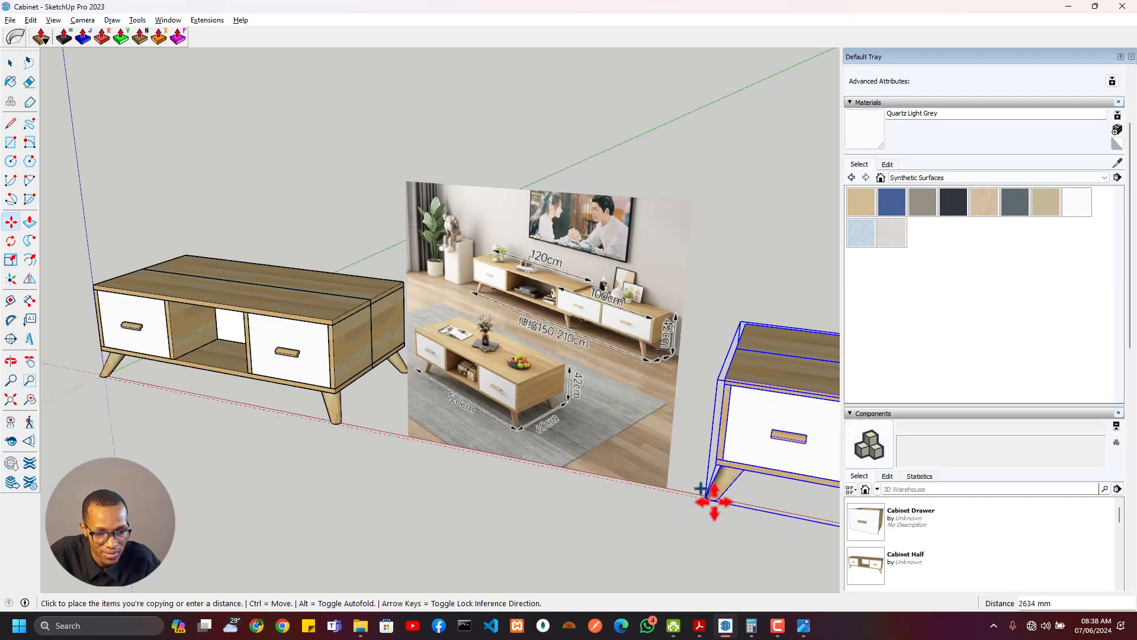
pyautogui.click(753, 509)
pyautogui.press('space')
# Explode the original Center Table Cabinet into its two cabinet halves
pyautogui.click(320, 349)
pyautogui.rightClick(319, 342)
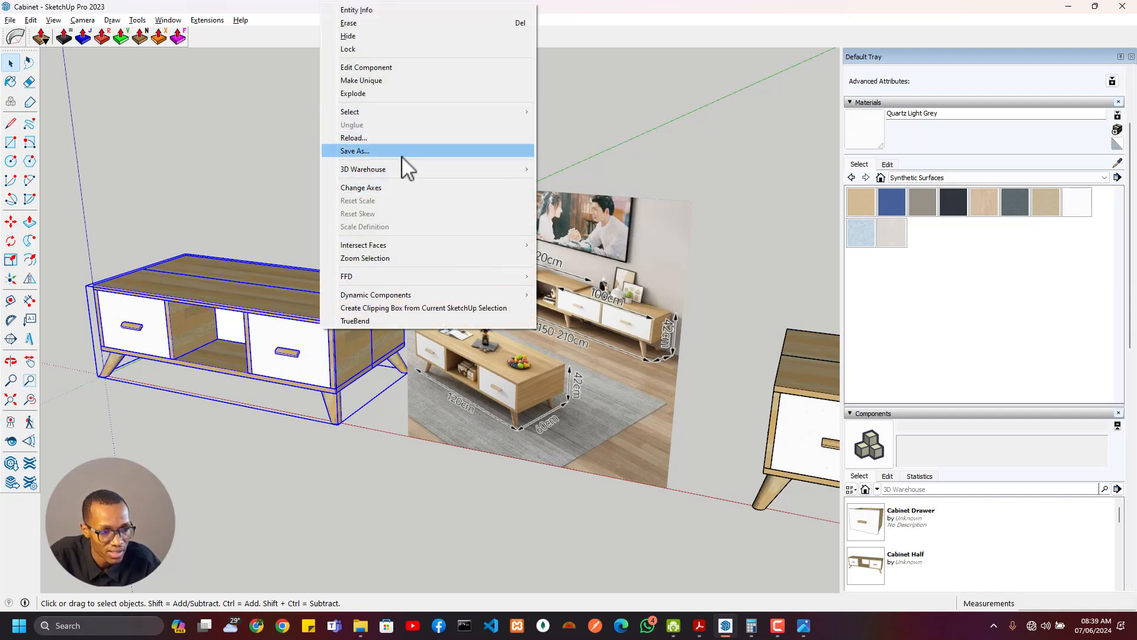
pyautogui.moveTo(292, 352); pyautogui.dragTo(444, 381, button='middle')
pyautogui.rightClick(445, 381)
pyautogui.click(509, 117)
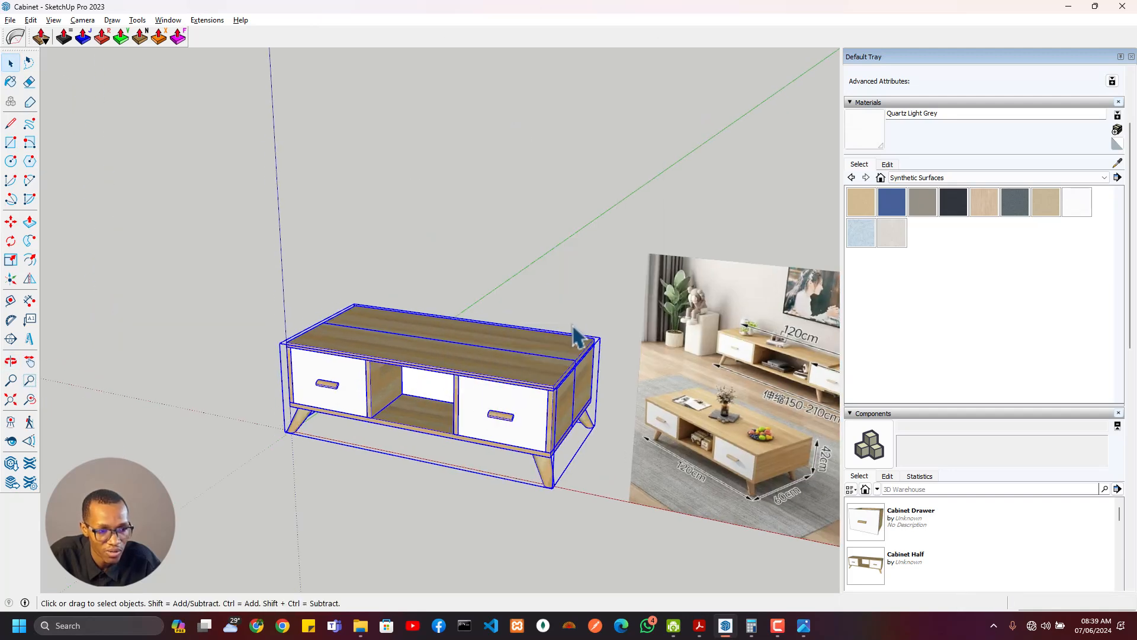
pyautogui.scroll(-3, 579, 329)
pyautogui.scroll(2, 468, 392)
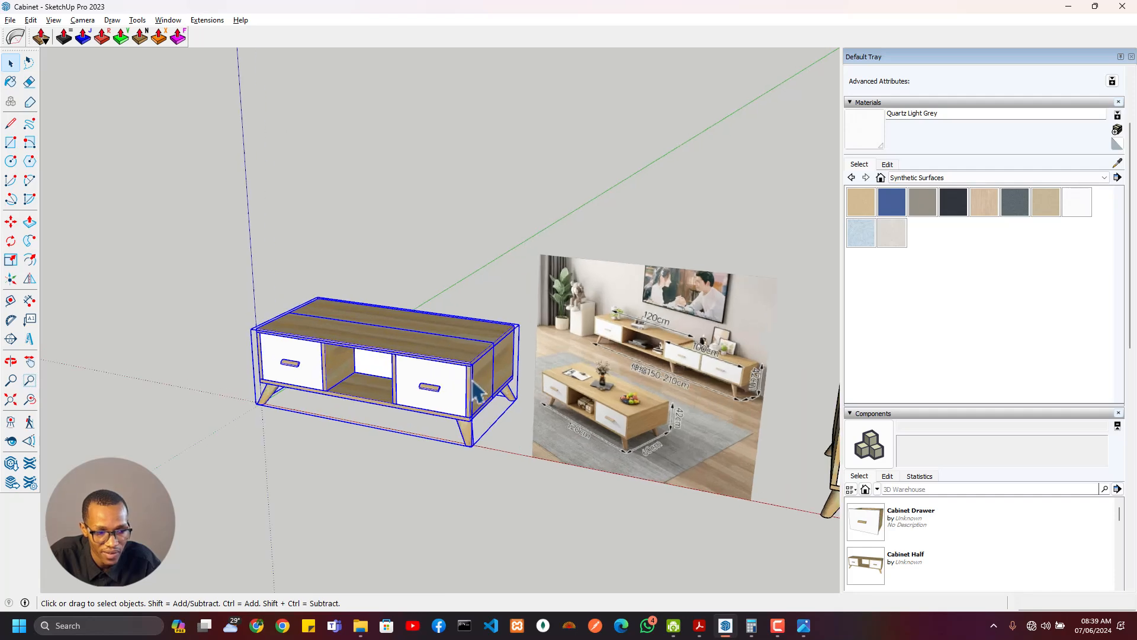
pyautogui.rightClick(461, 382)
pyautogui.click(517, 122)
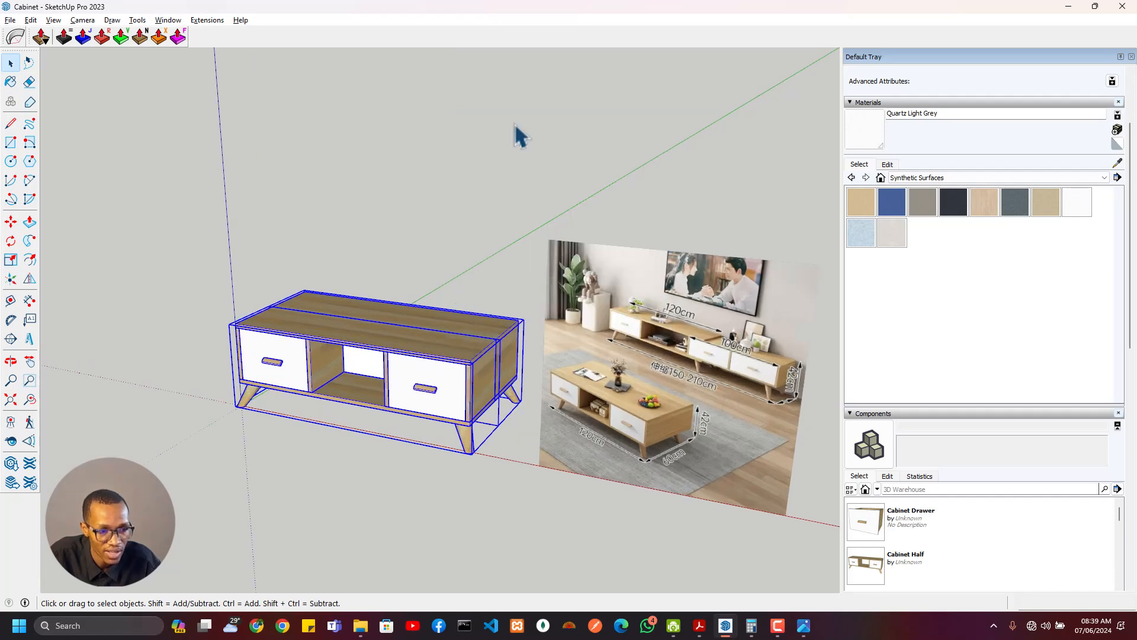
# Try deleting the rear cabinet half to leave a single narrow cabinet
pyautogui.scroll(5, 452, 398)
pyautogui.scroll(-3, 436, 393)
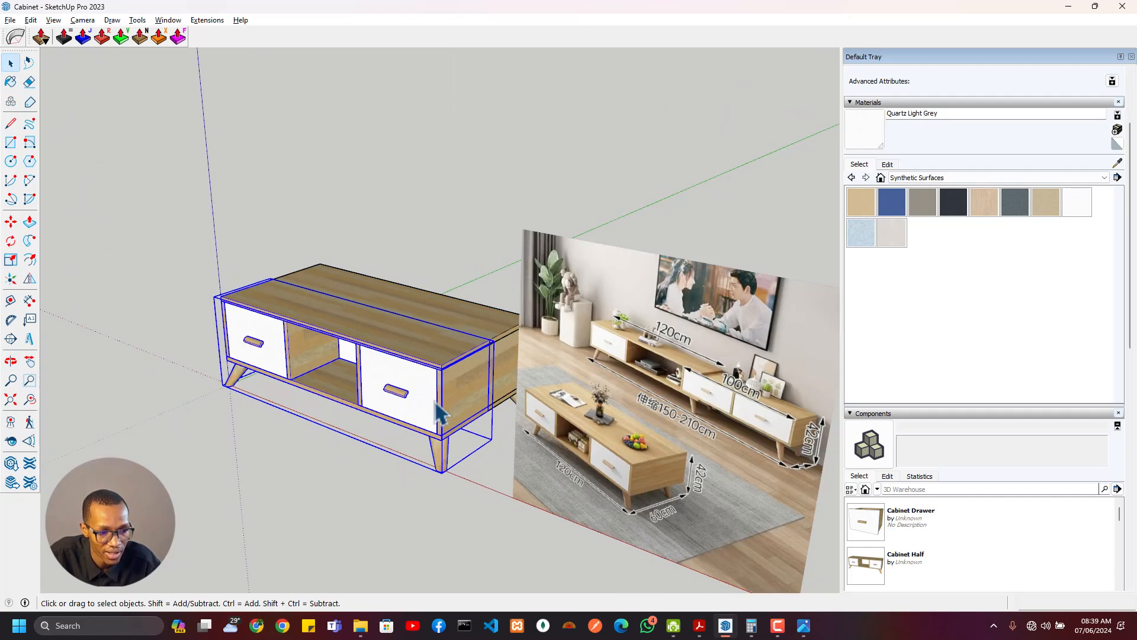
pyautogui.moveTo(435, 401); pyautogui.dragTo(563, 359, button='middle')
pyautogui.doubleClick(453, 367)
pyautogui.moveTo(469, 371); pyautogui.dragTo(333, 527, button='middle')
pyautogui.press('Escape')
pyautogui.click(452, 299)
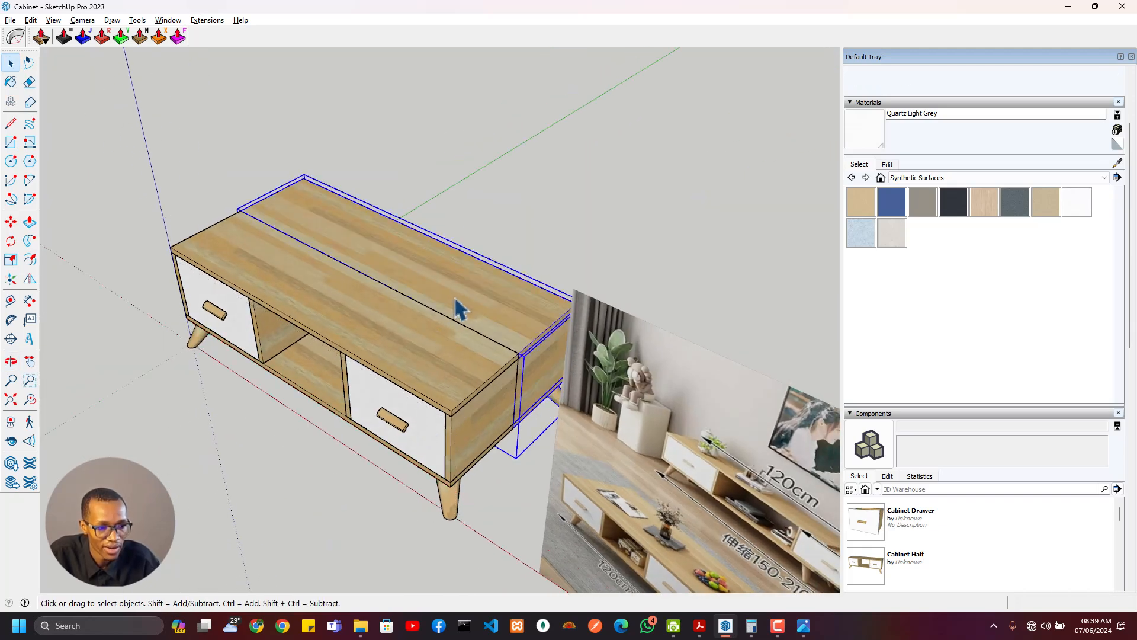
pyautogui.press('Delete')
pyautogui.moveTo(477, 325); pyautogui.dragTo(614, 249, button='middle')
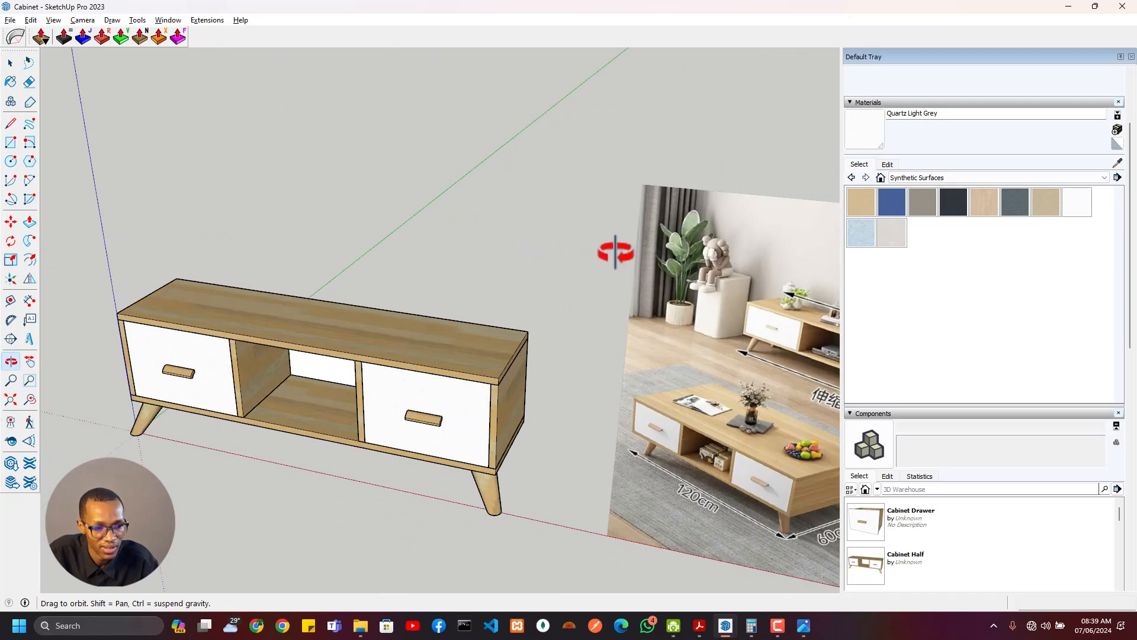
pyautogui.moveTo(482, 377)
pyautogui.mouseDown(button='middle')
pyautogui.moveTo(368, 389)
pyautogui.moveTo(363, 229)
pyautogui.moveTo(499, 330)
pyautogui.moveTo(467, 362)
pyautogui.mouseUp(button='middle')
# Explode both cabinet halves of the original cabinet into their individual panels, drawers and legs
pyautogui.click(465, 352)
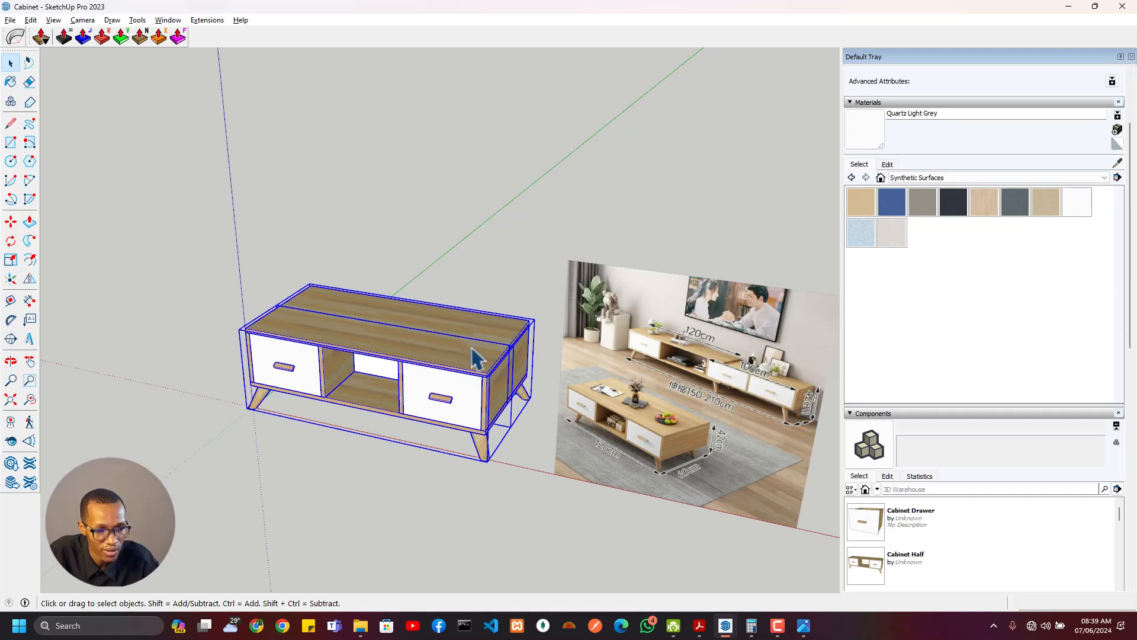
pyautogui.rightClick(441, 349)
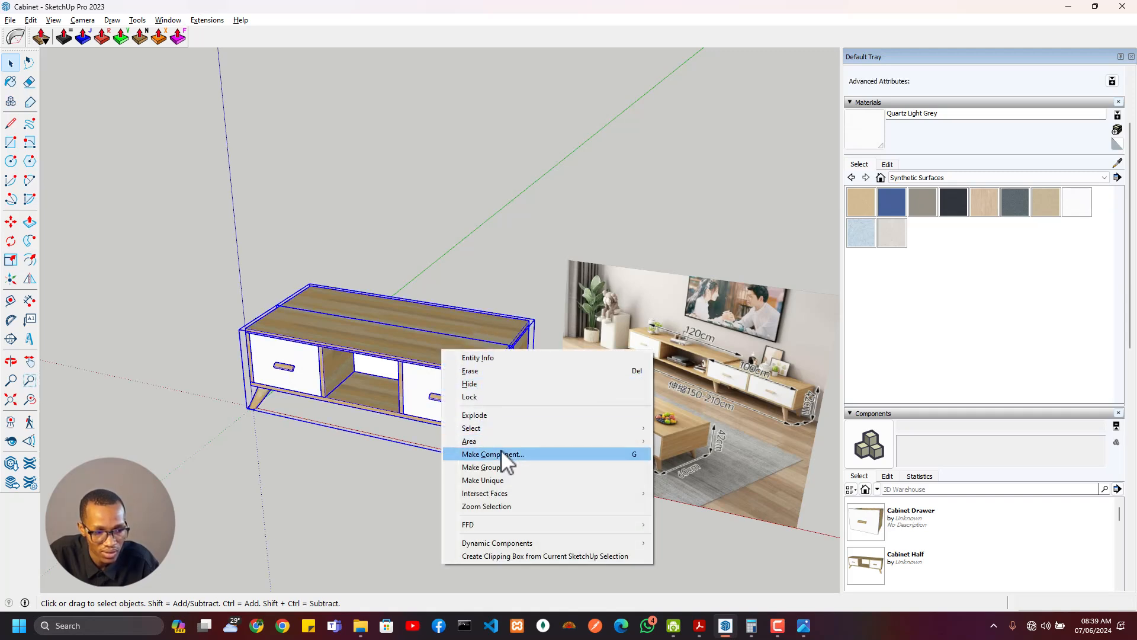
pyautogui.click(474, 414)
pyautogui.moveTo(426, 444); pyautogui.dragTo(490, 379, button='middle')
pyautogui.scroll(5, 704, 337)
pyautogui.scroll(-6, 705, 342)
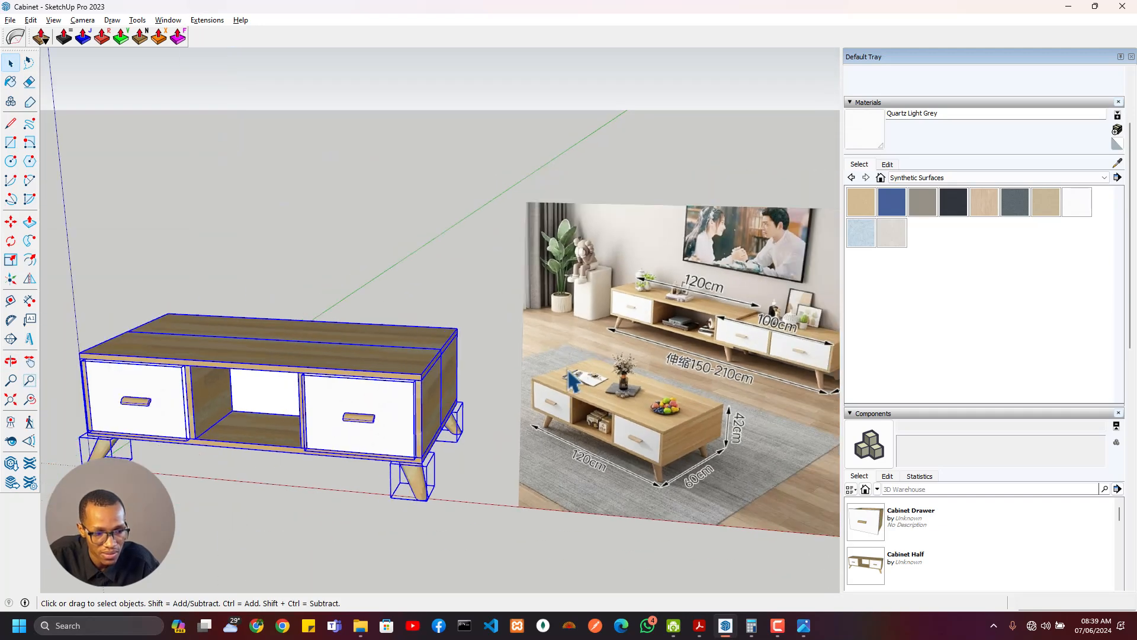
# Delete the front and rear drawers at the cabinet end nearest the reference image
pyautogui.click(435, 477)
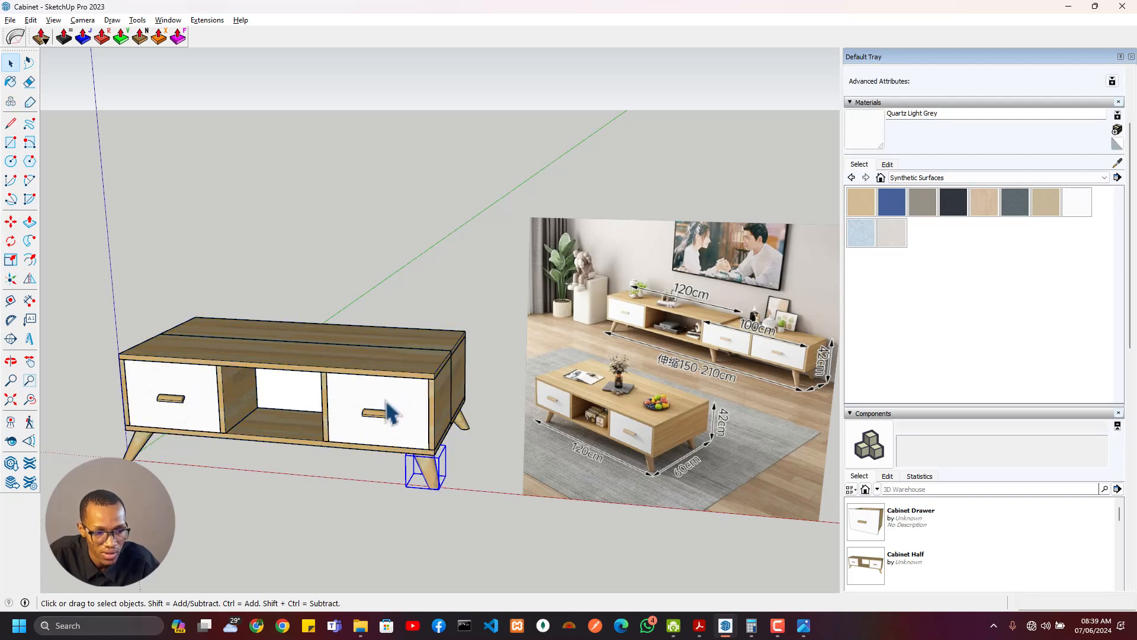
pyautogui.click(397, 430)
pyautogui.press('Delete')
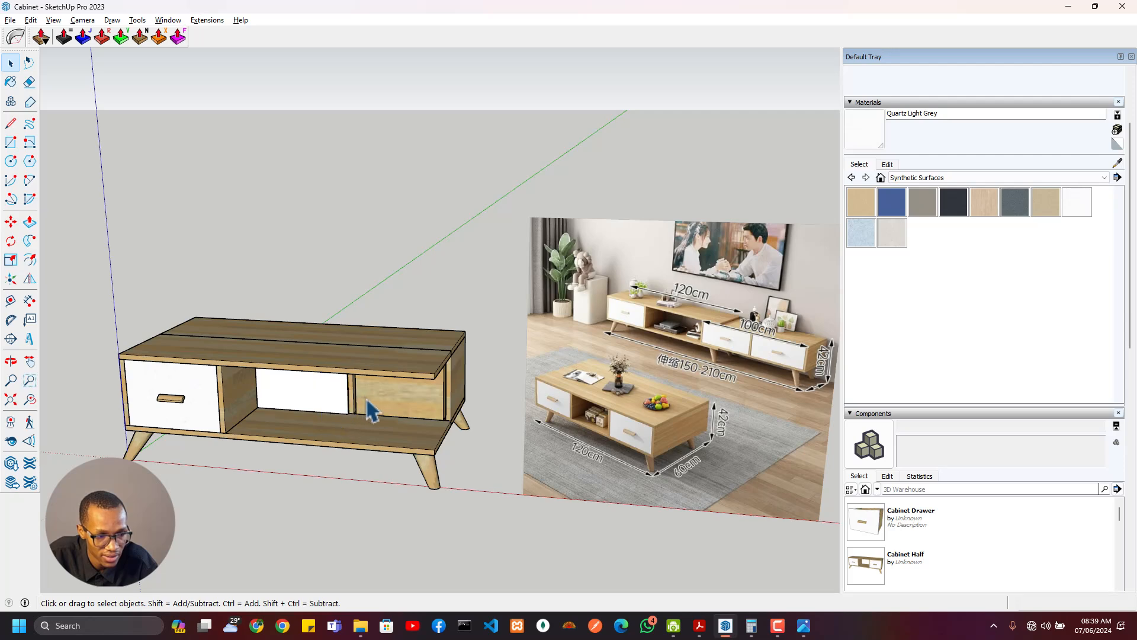
pyautogui.moveTo(371, 409); pyautogui.dragTo(363, 371, button='middle')
pyautogui.click(357, 361)
pyautogui.press('Delete')
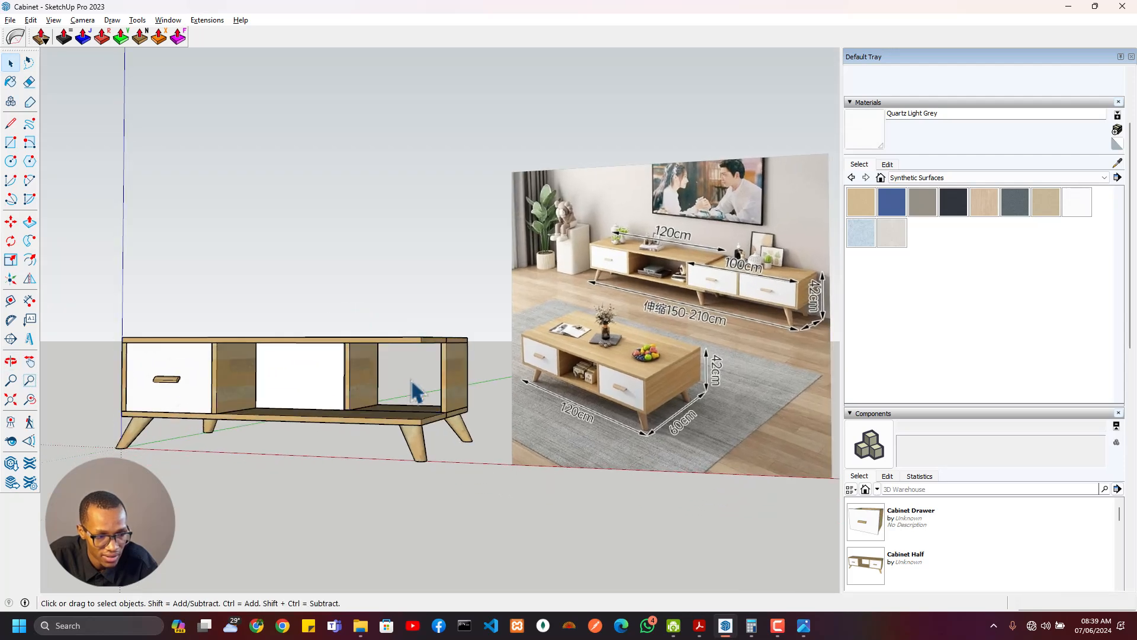
# Delete the end panels and dividers of the emptied drawer section, plus the white panel behind the open shelf
pyautogui.click(459, 394)
pyautogui.press('Delete')
pyautogui.click(361, 385)
pyautogui.press('Delete')
pyautogui.press('Delete')
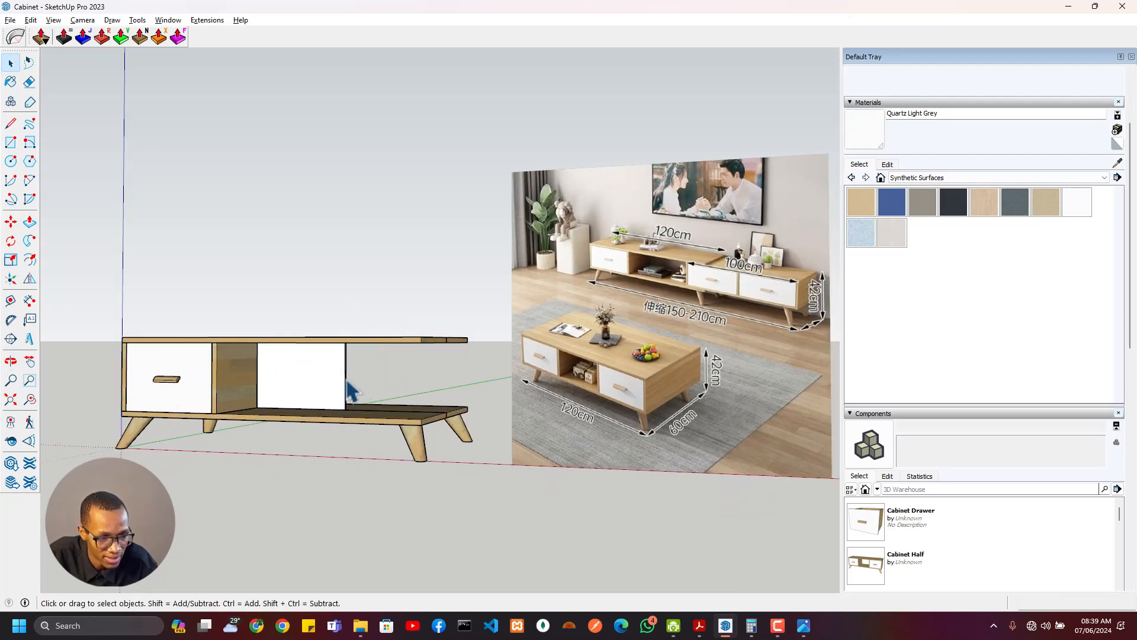
pyautogui.click(347, 382)
pyautogui.press('Delete')
# Select the remaining divider panels and place a vertical guide 450 mm from the inner edge of the end panel beside the drawer
pyautogui.scroll(-4, 349, 413)
pyautogui.moveTo(338, 385); pyautogui.dragTo(409, 574, button='middle')
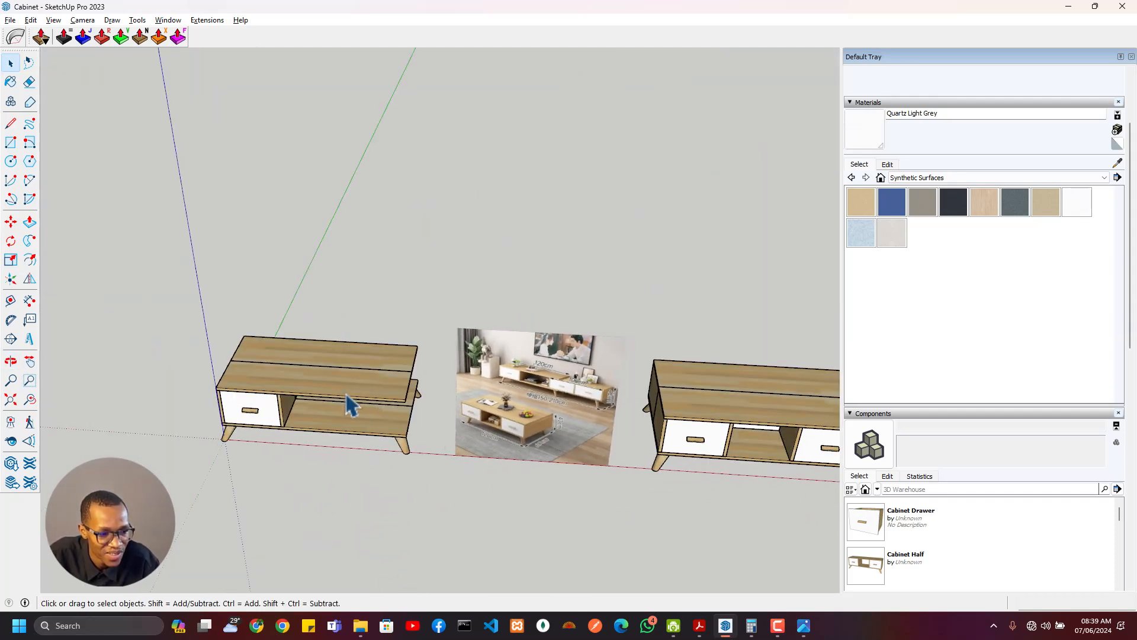
pyautogui.scroll(3, 350, 406)
pyautogui.scroll(-2, 212, 434)
pyautogui.moveTo(214, 439); pyautogui.dragTo(279, 325, button='middle')
pyautogui.scroll(3, 260, 442)
pyautogui.click(169, 336)
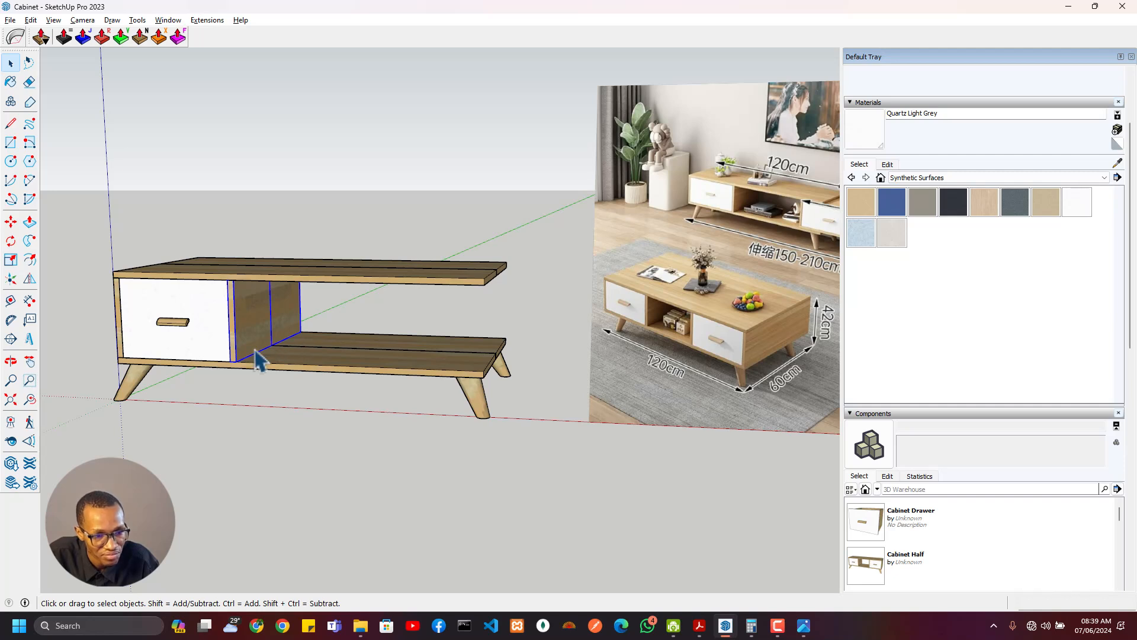
pyautogui.press('t')
pyautogui.click(122, 342)
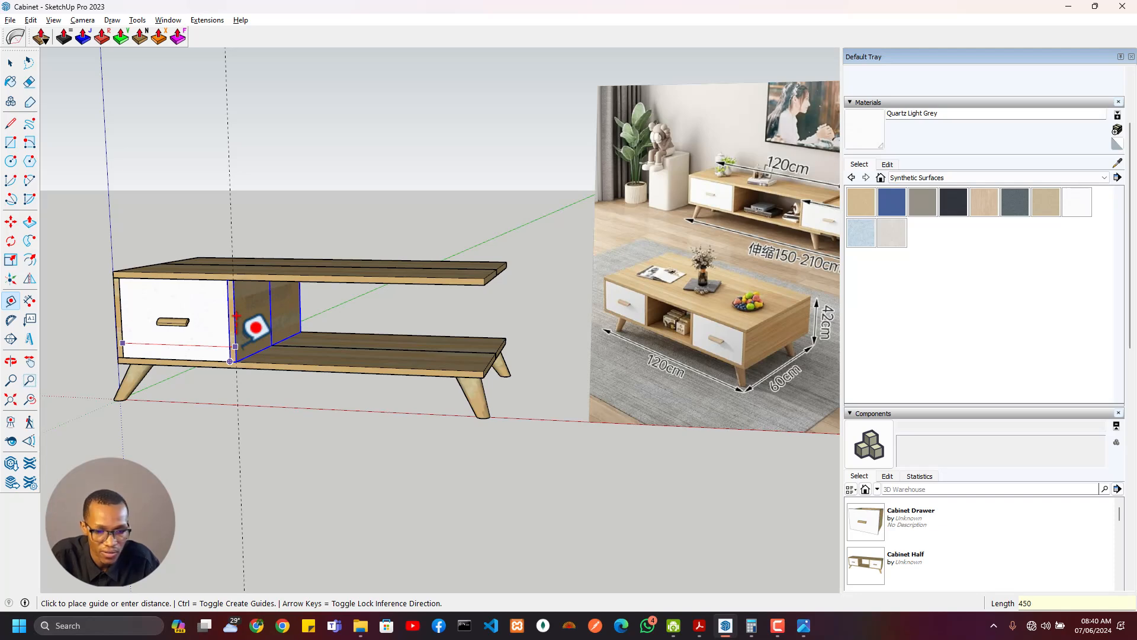
pyautogui.click(236, 317)
# Move the selected divider panels 80 mm along the red axis onto the guide
pyautogui.scroll(3, 285, 316)
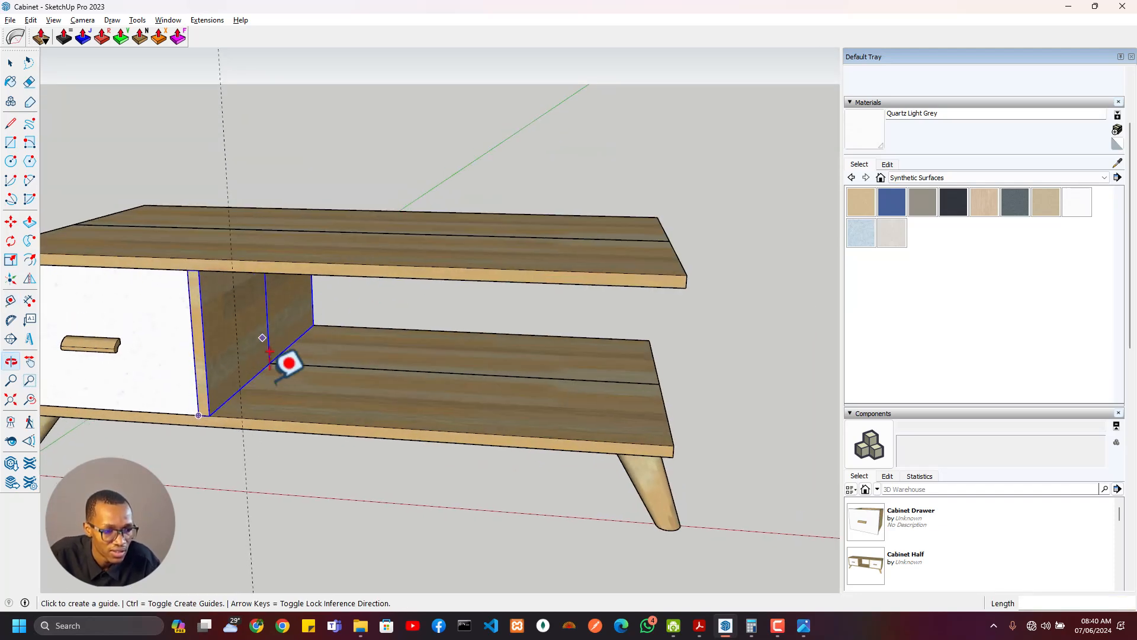
pyautogui.press('m')
pyautogui.click(198, 414)
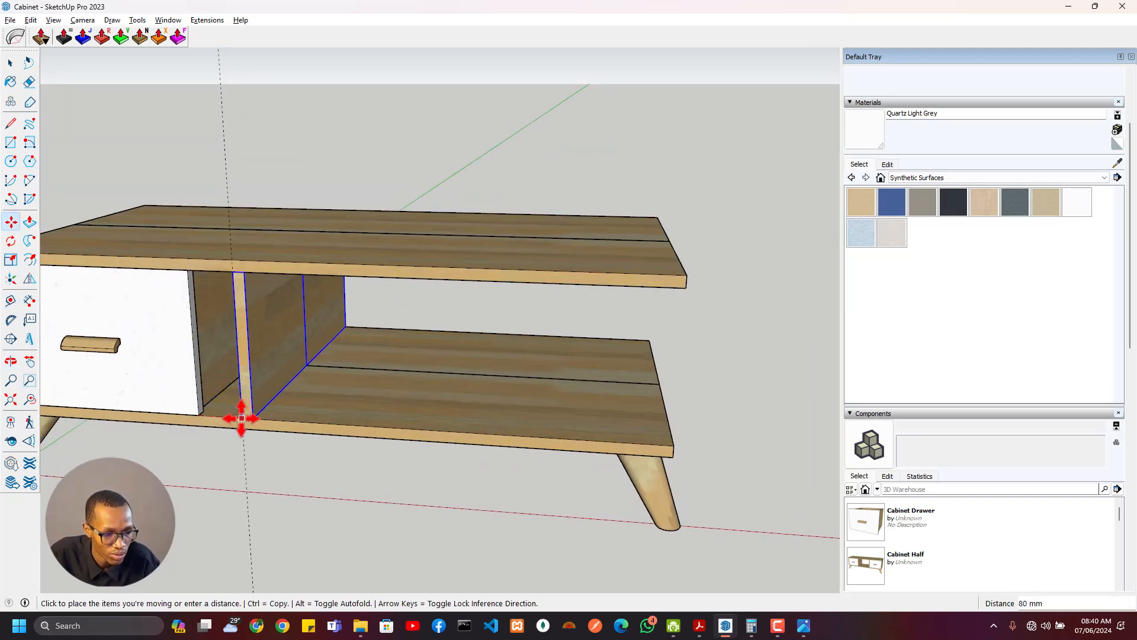
pyautogui.click(244, 415)
pyautogui.press('space')
# Delete the remaining drawer on the rear side of the cabinet, keeping the front drawer
pyautogui.click(202, 383)
pyautogui.scroll(-3, 195, 386)
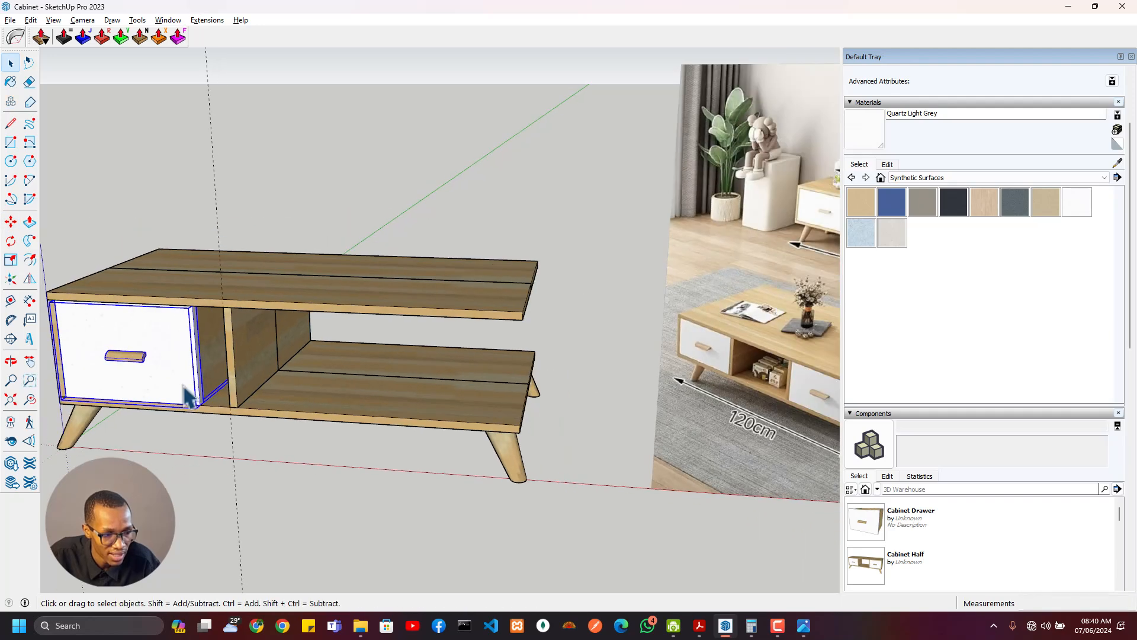
pyautogui.moveTo(231, 375); pyautogui.dragTo(681, 474, button='middle')
pyautogui.scroll(-3, 243, 350)
pyautogui.moveTo(259, 387); pyautogui.dragTo(599, 419, button='middle')
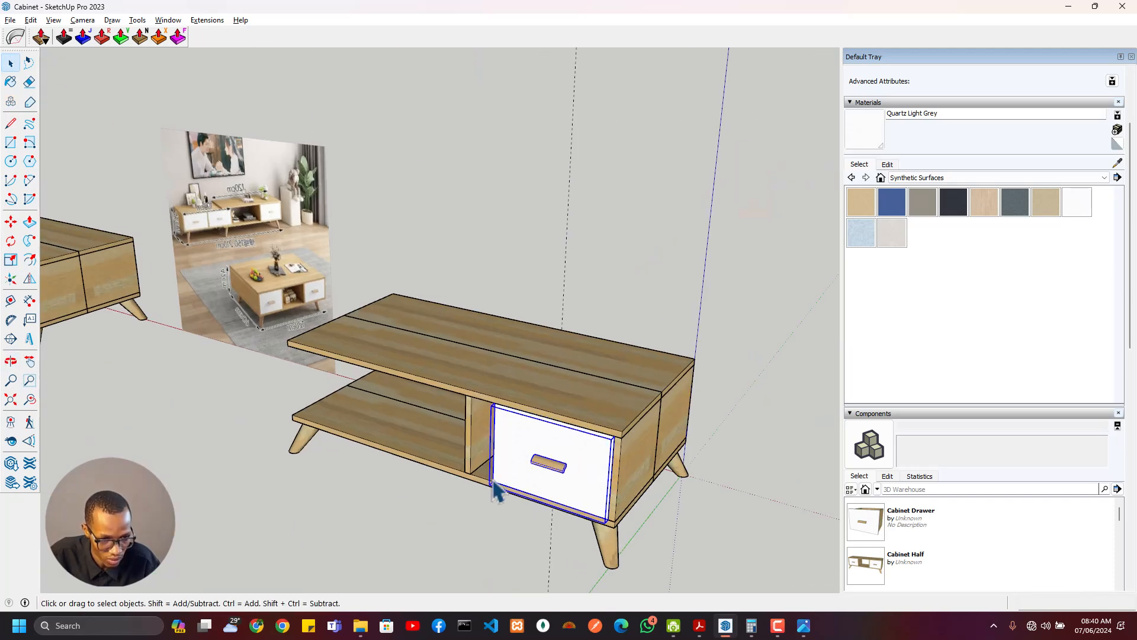
pyautogui.press('Delete')
pyautogui.moveTo(546, 469); pyautogui.dragTo(615, 445, button='middle')
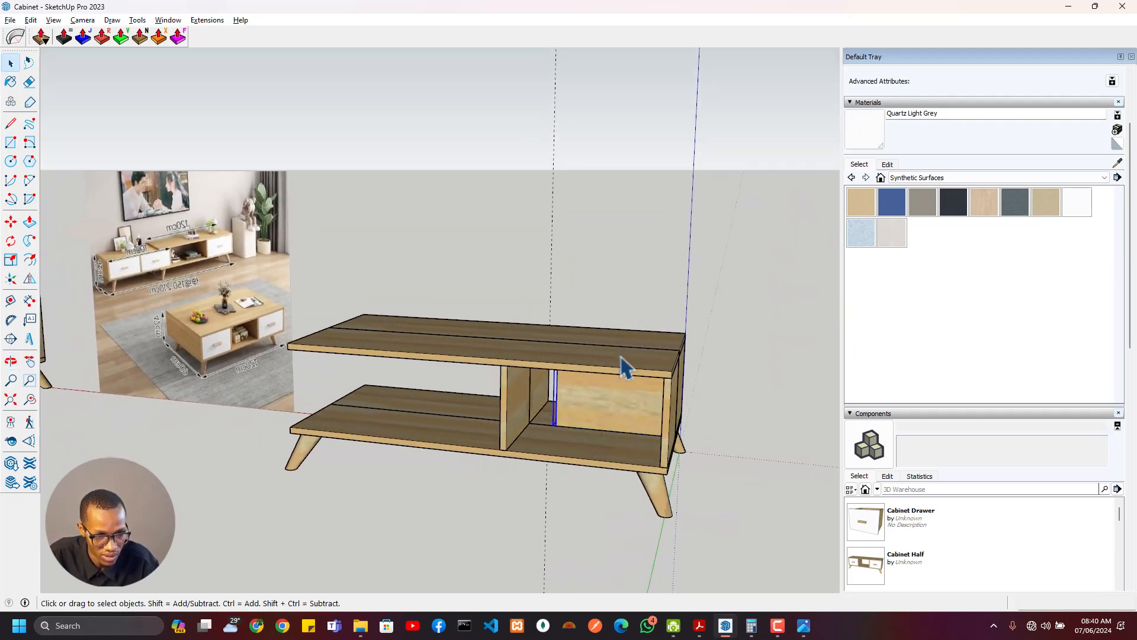
pyautogui.moveTo(523, 405); pyautogui.dragTo(584, 444, button='middle')
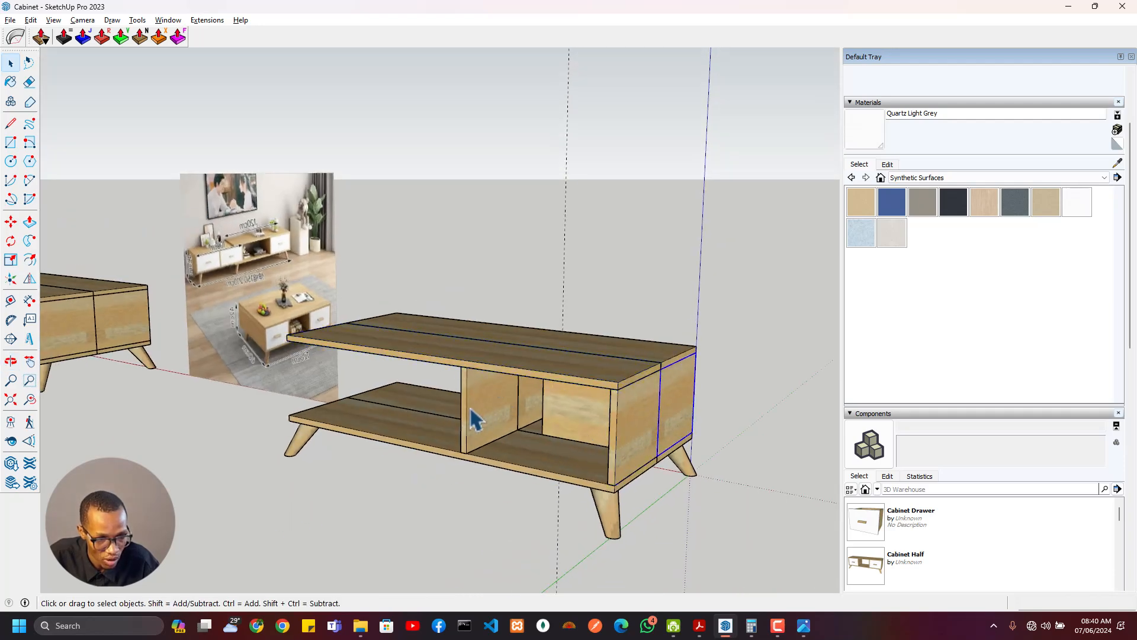
# Group the front and rear divider panels together
pyautogui.moveTo(477, 419); pyautogui.dragTo(587, 424, button='middle')
pyautogui.click(536, 399)
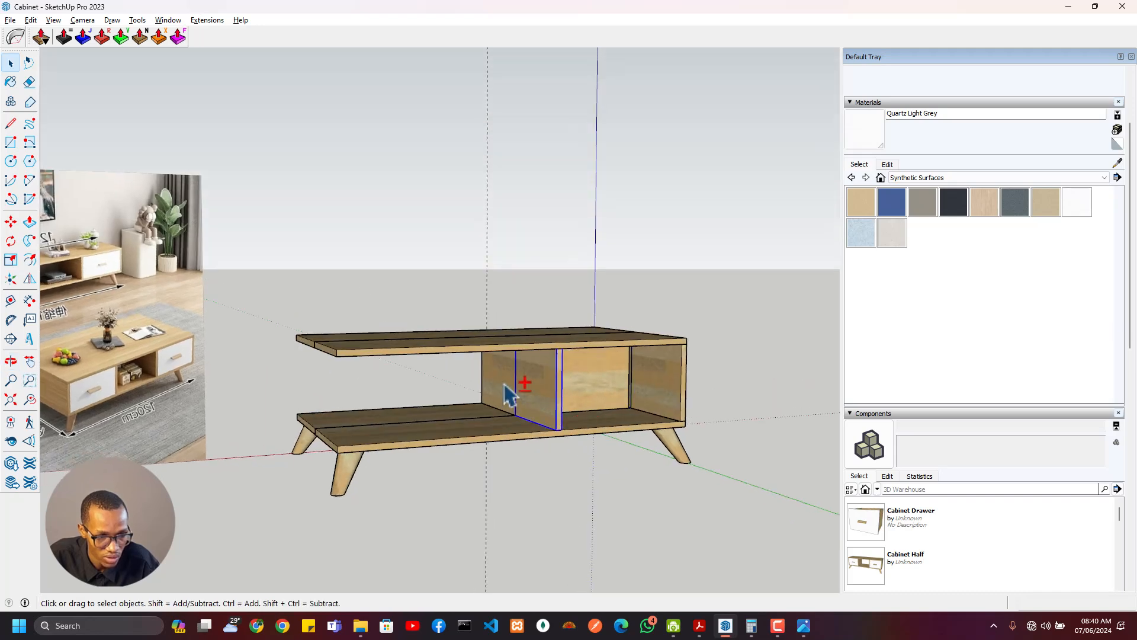
pyautogui.keyDown('shift'); pyautogui.click(507, 394); pyautogui.keyUp('shift')
pyautogui.rightClick(513, 371)
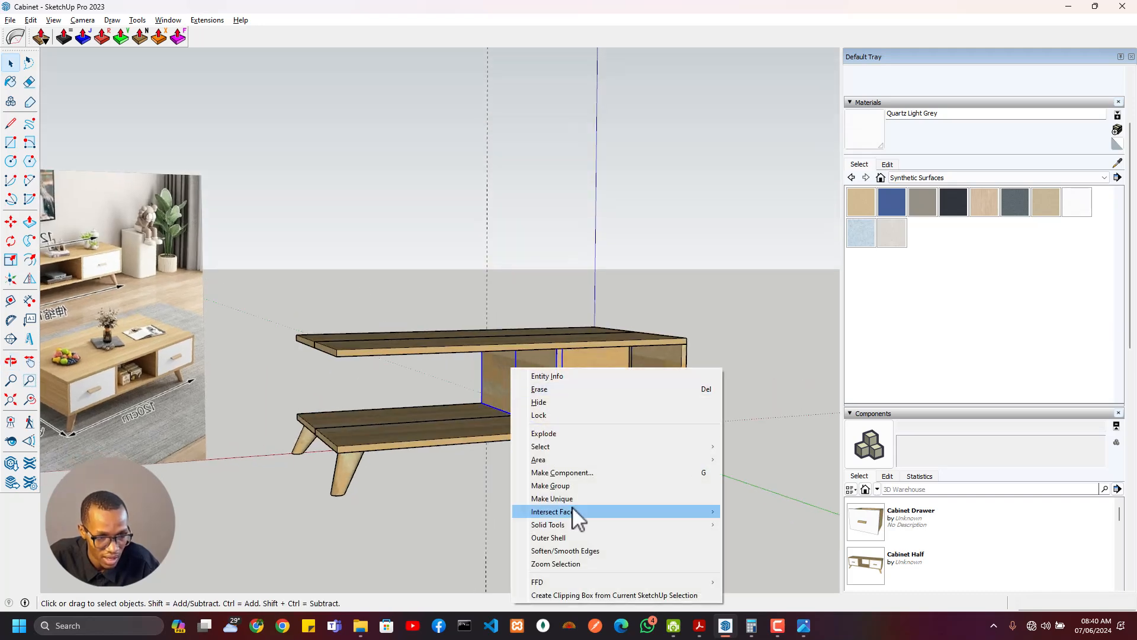
pyautogui.click(574, 494)
# Open the divider group and explode the two panels inside it
pyautogui.doubleClick(538, 411)
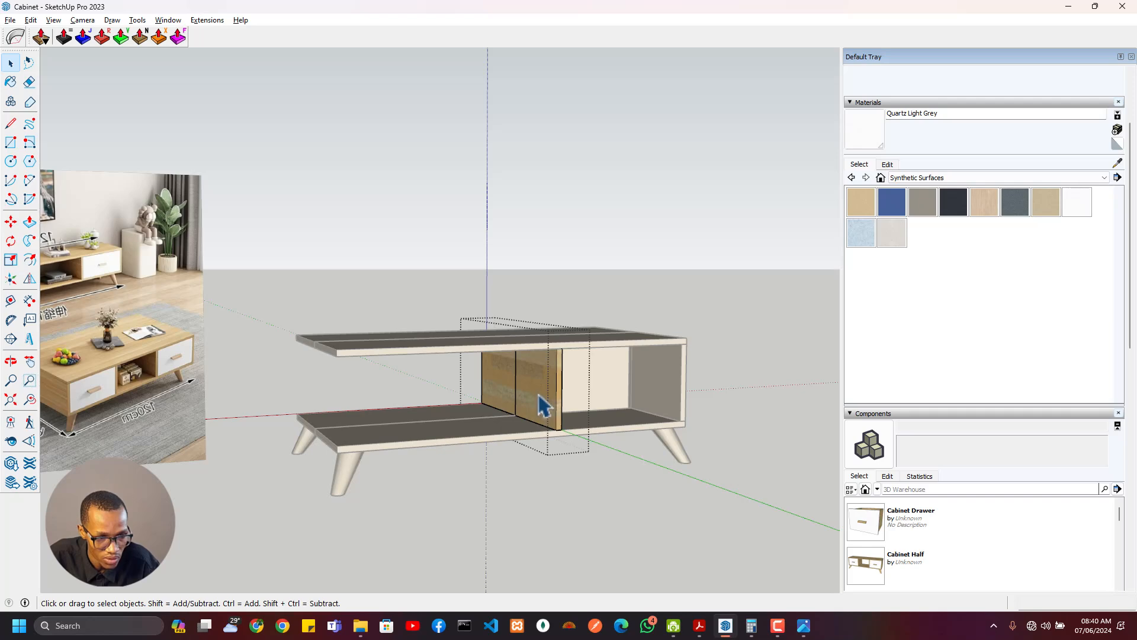
pyautogui.scroll(3, 536, 408)
pyautogui.scroll(-1, 510, 400)
pyautogui.keyDown('shift'); pyautogui.click(484, 386); pyautogui.keyUp('shift')
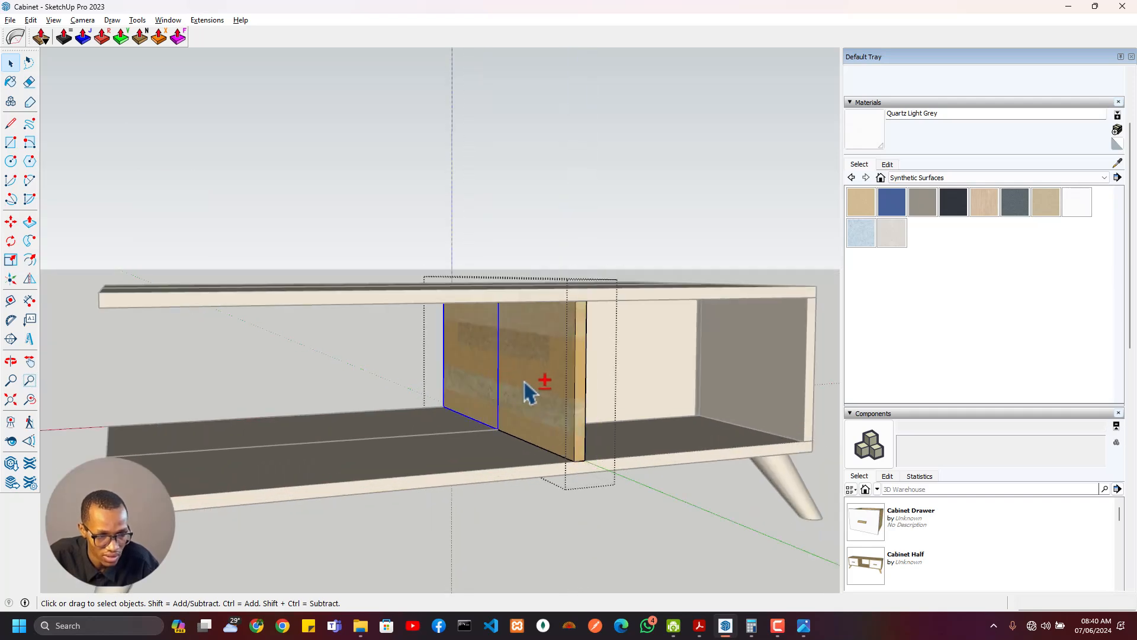
pyautogui.rightClick(524, 382)
pyautogui.rightClick(553, 421)
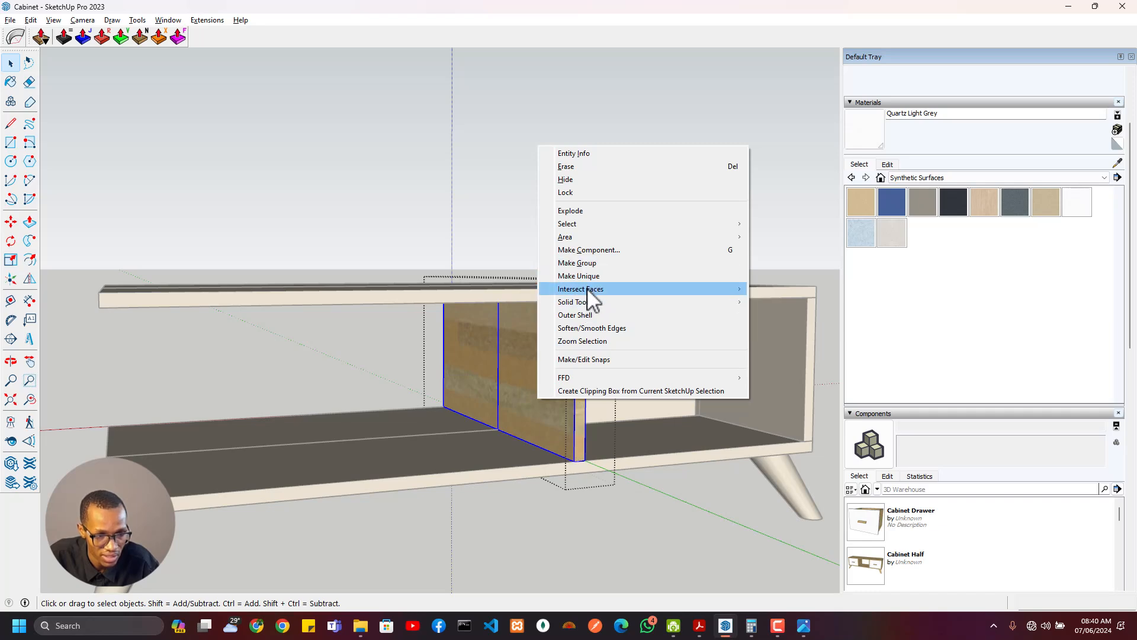
pyautogui.click(570, 211)
# Erase the seam edges between the two divider panels to merge them into one board, and leave the group
pyautogui.press('e')
pyautogui.scroll(5, 513, 354)
pyautogui.press('Escape')
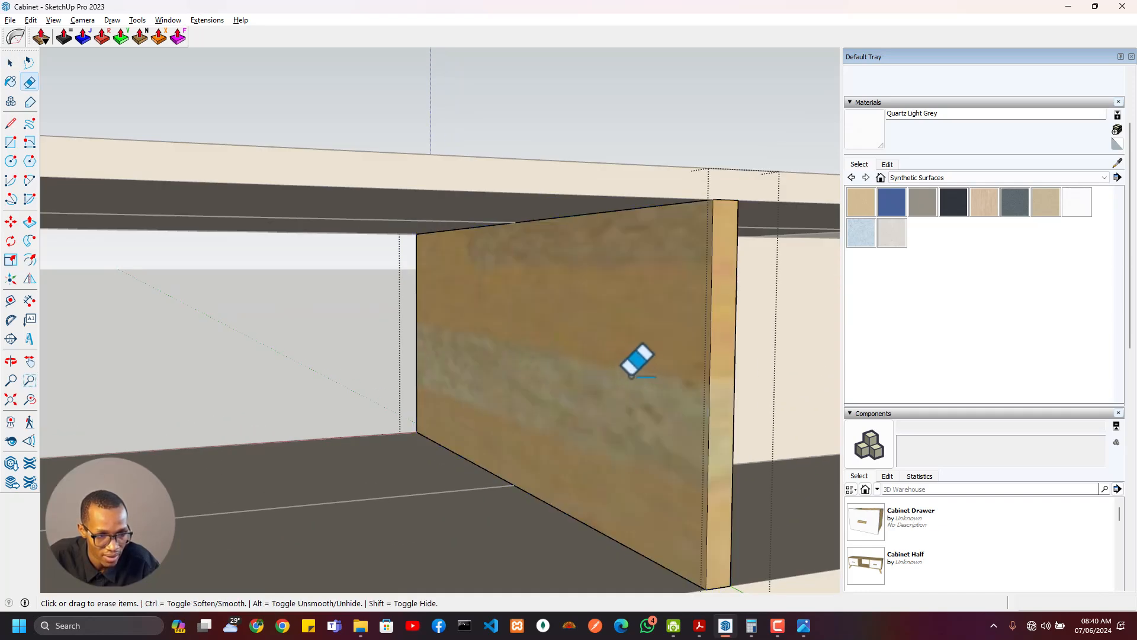
pyautogui.moveTo(639, 363); pyautogui.dragTo(437, 383, button='middle')
pyautogui.scroll(-5, 411, 326)
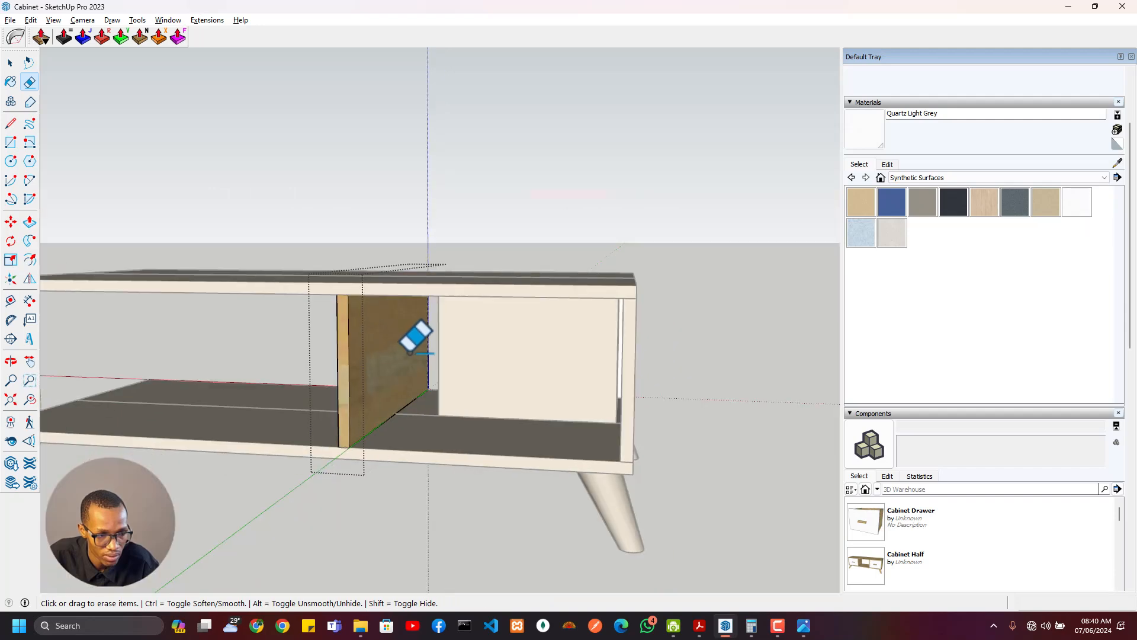
pyautogui.press('space')
pyautogui.scroll(-3, 409, 379)
pyautogui.moveTo(398, 407)
pyautogui.mouseDown(button='middle')
pyautogui.moveTo(624, 429)
pyautogui.moveTo(419, 427)
pyautogui.mouseUp(button='middle')
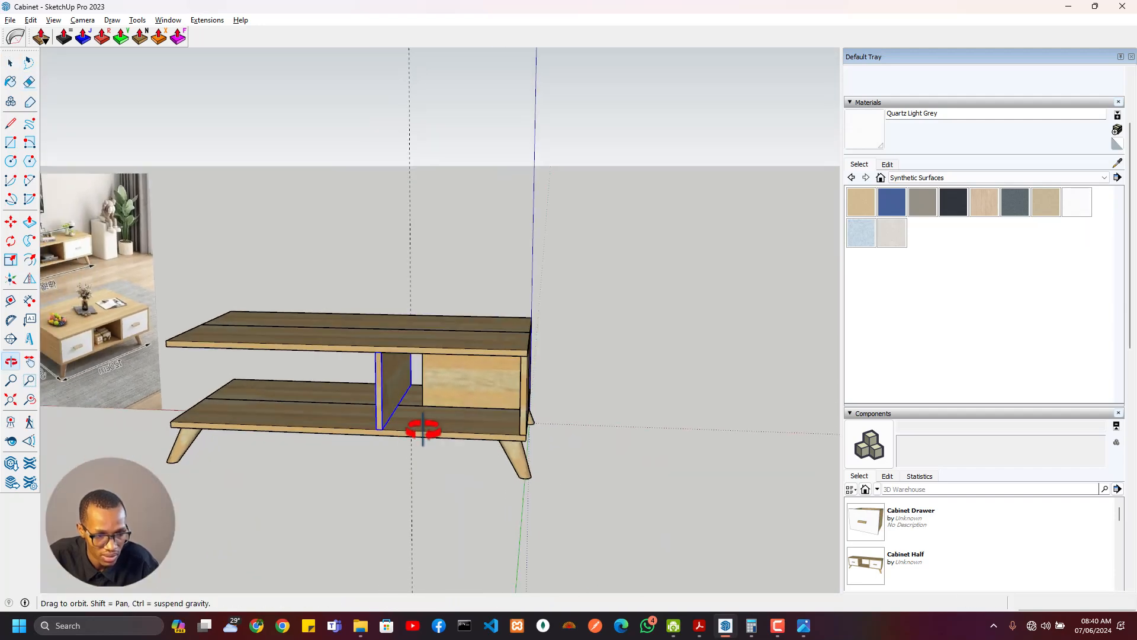
# Select the merged divider group and show its entity information
pyautogui.scroll(3, 482, 373)
pyautogui.click(452, 323)
pyautogui.rightClick(445, 312)
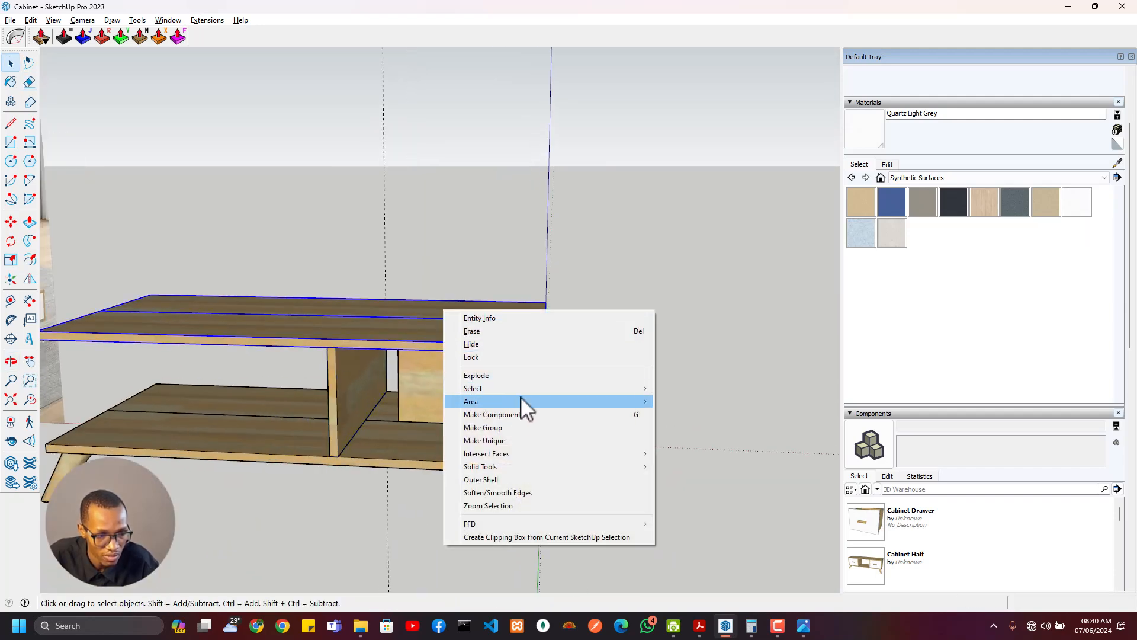
pyautogui.click(374, 357)
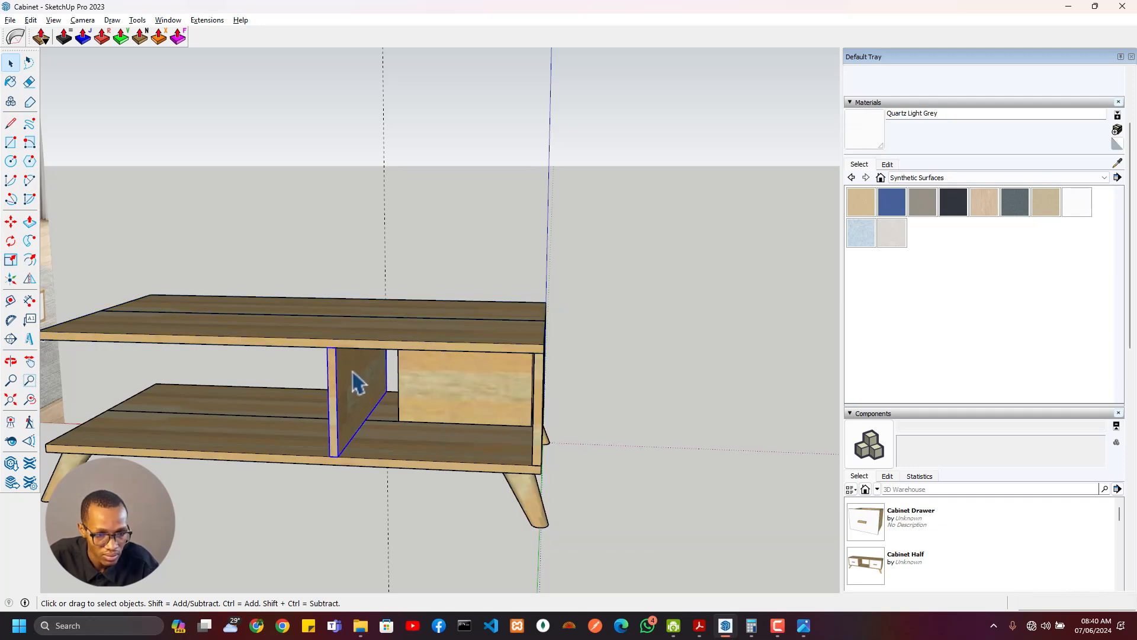
pyautogui.moveTo(561, 290); pyautogui.dragTo(437, 330, button='middle')
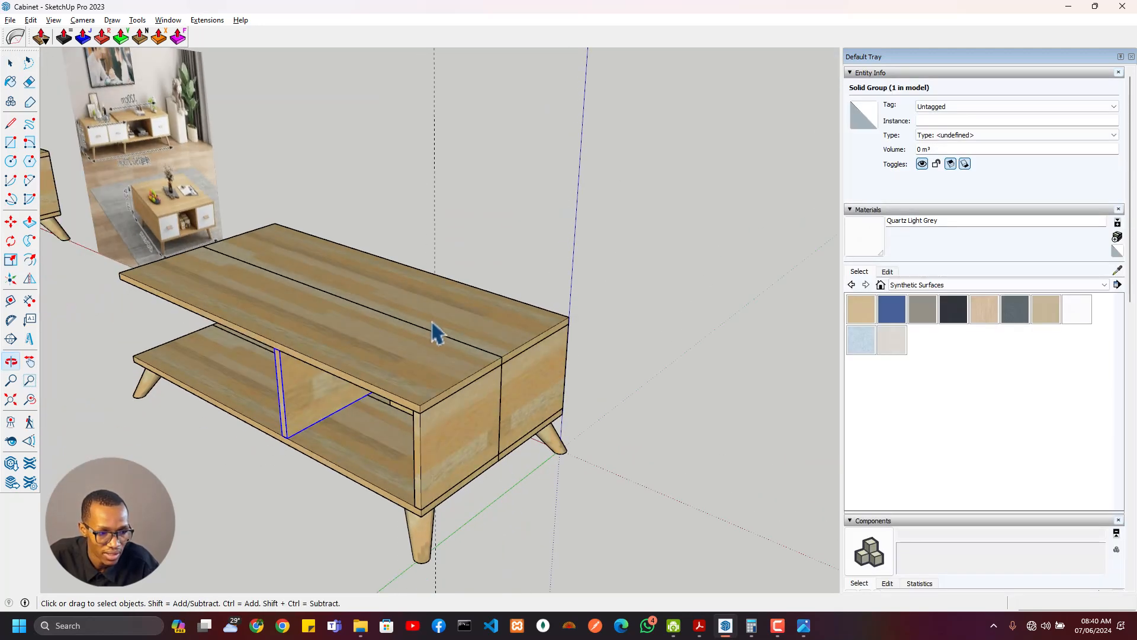
# Group the front and rear top panels and name the new group instance CTop
pyautogui.click(436, 330)
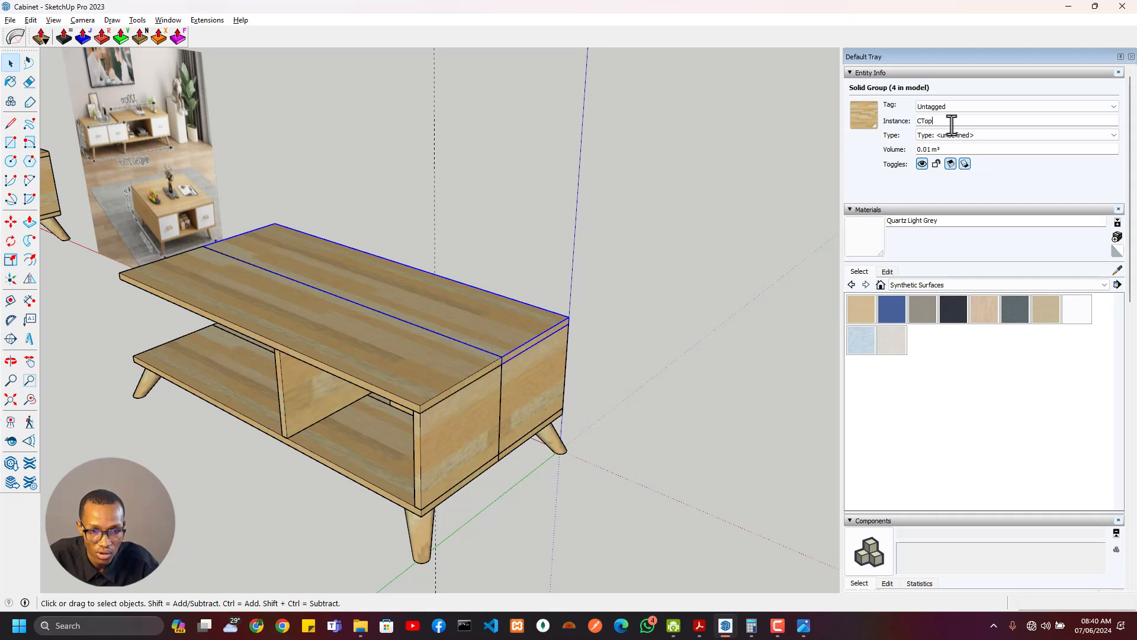
pyautogui.keyDown('ctrl'); pyautogui.click(426, 356); pyautogui.keyUp('ctrl')
pyautogui.rightClick(423, 344)
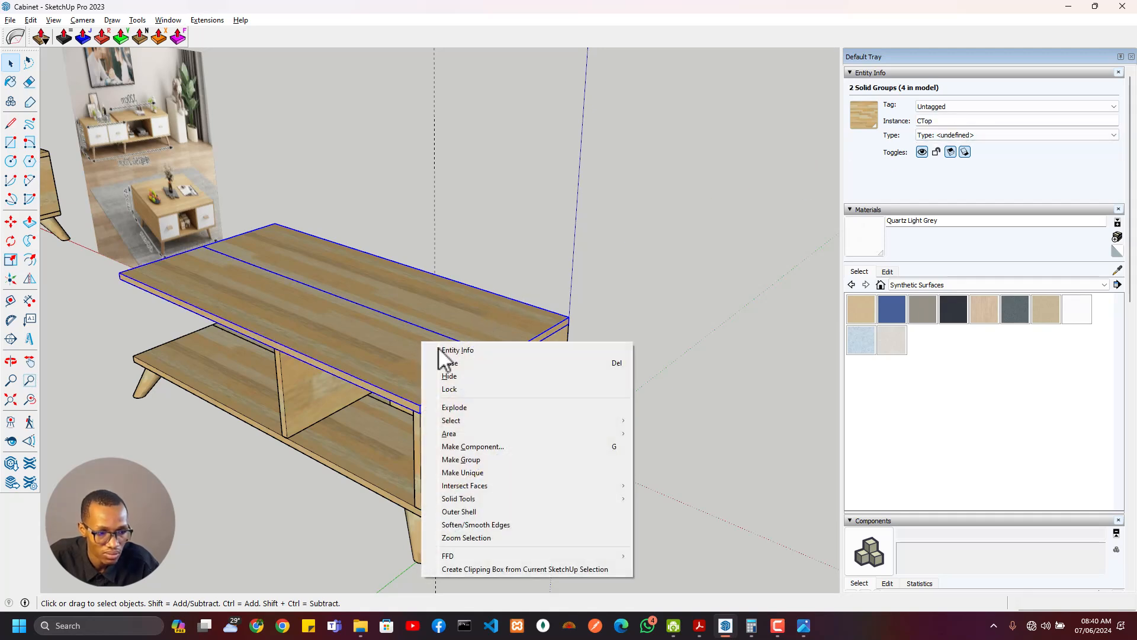
pyautogui.click(472, 459)
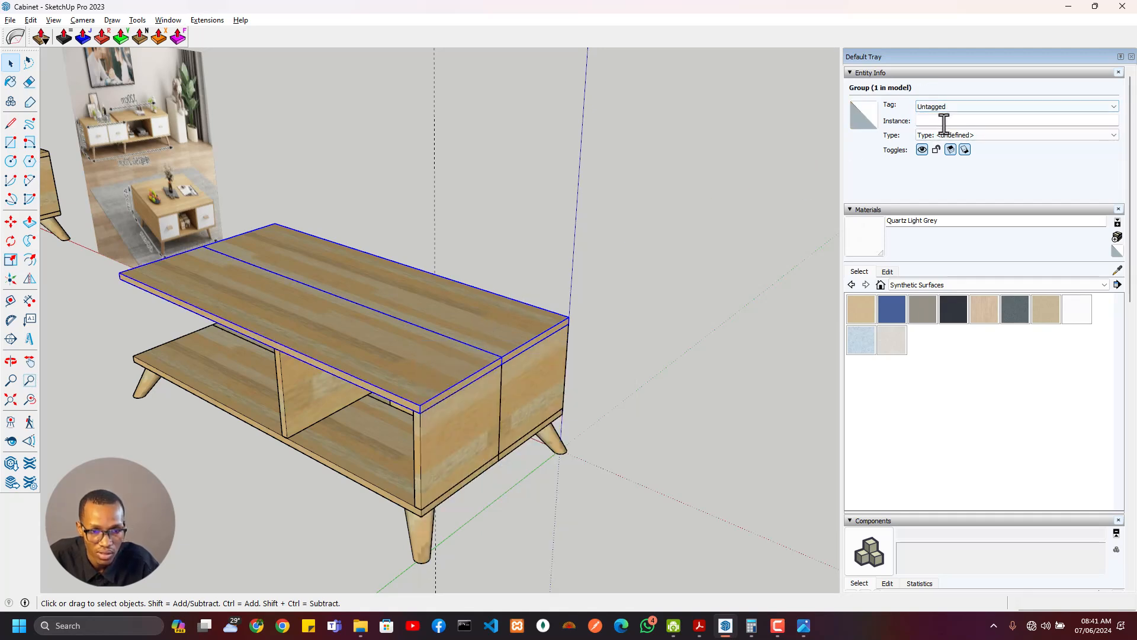
pyautogui.click(944, 121)
pyautogui.write('CTop')
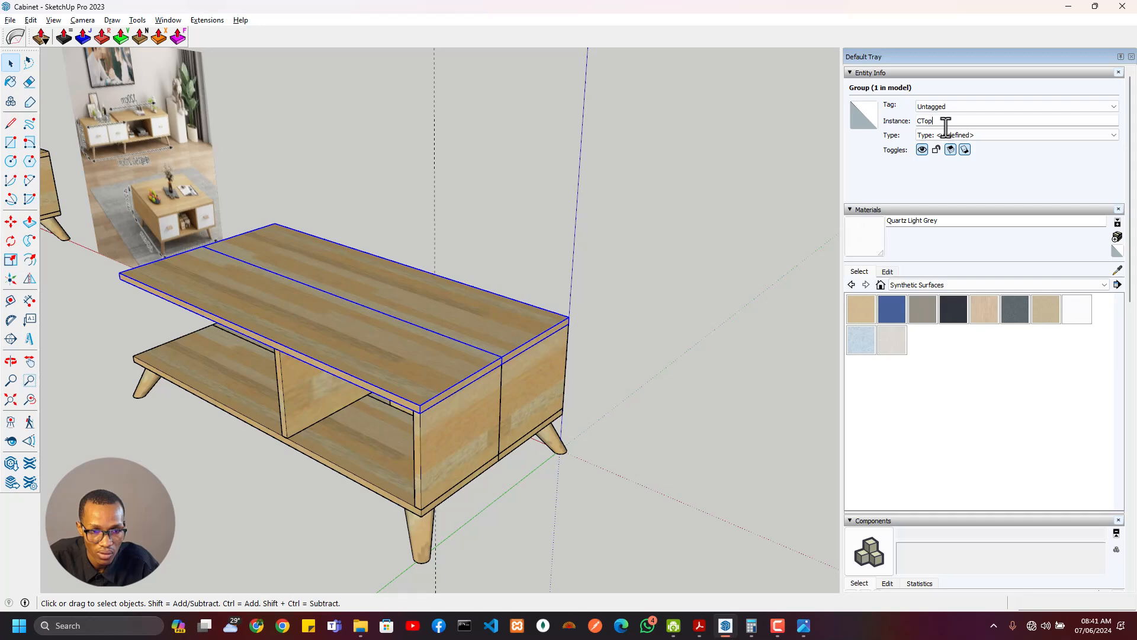
# Explode the two panels inside the CTop group, erase the seam between them on the top face, and leave the group
pyautogui.doubleClick(406, 343)
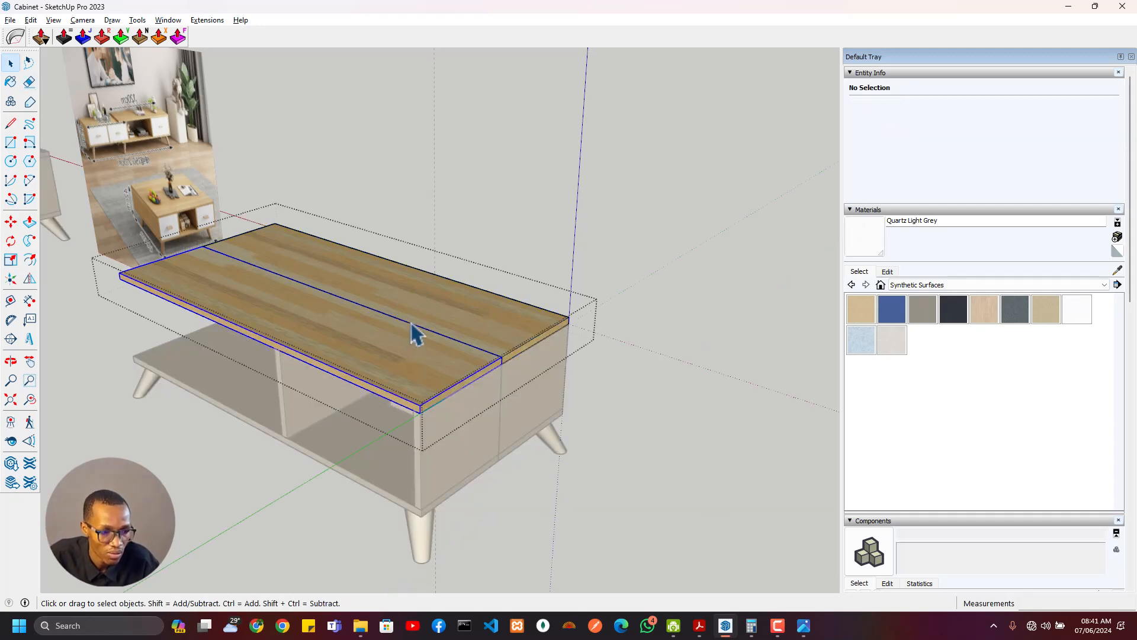
pyautogui.keyDown('shift'); pyautogui.click(410, 314); pyautogui.keyUp('shift')
pyautogui.rightClick(407, 311)
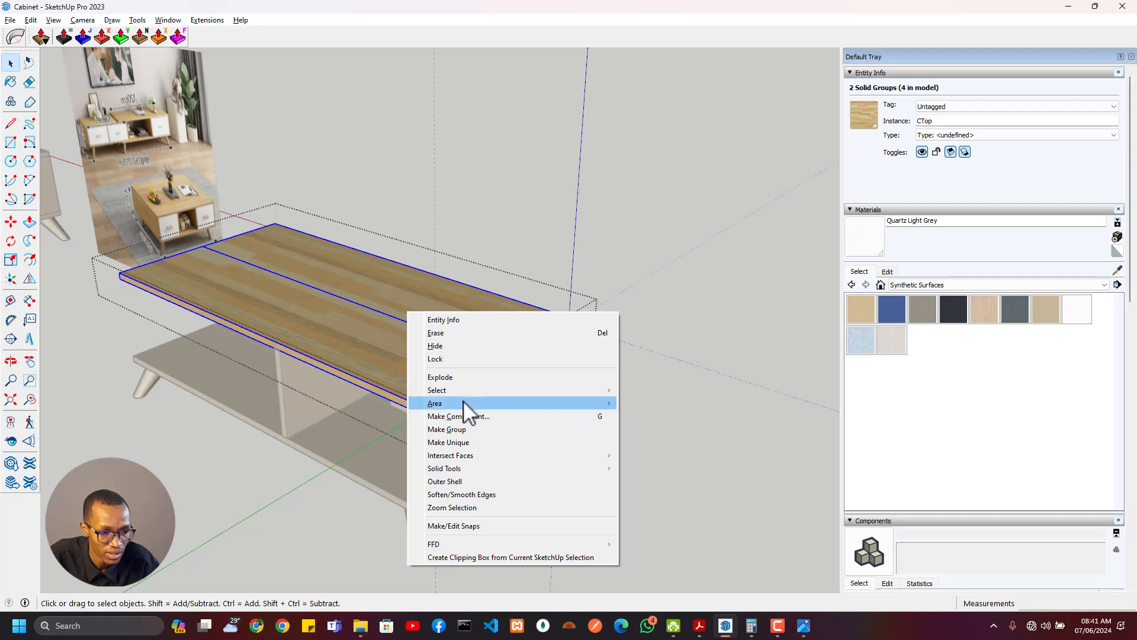
pyautogui.click(464, 380)
pyautogui.press('e')
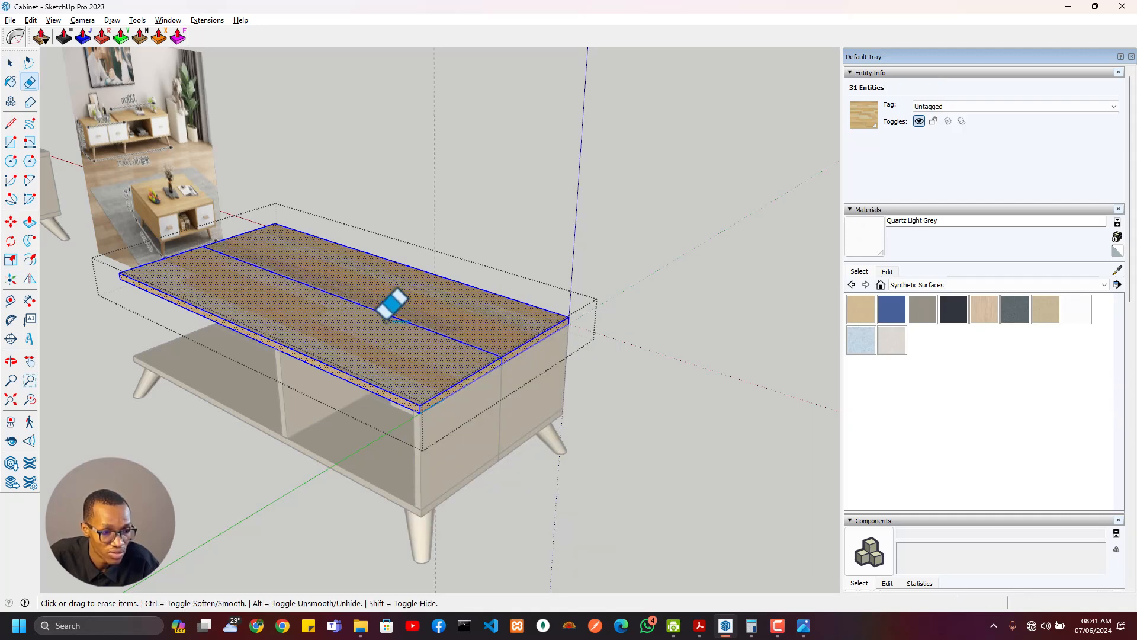
pyautogui.moveTo(279, 375)
pyautogui.mouseDown(button='middle')
pyautogui.moveTo(480, 159)
pyautogui.moveTo(438, 254)
pyautogui.moveTo(536, 233)
pyautogui.moveTo(439, 330)
pyautogui.moveTo(376, 419)
pyautogui.moveTo(449, 402)
pyautogui.mouseUp(button='middle')
pyautogui.press('space')
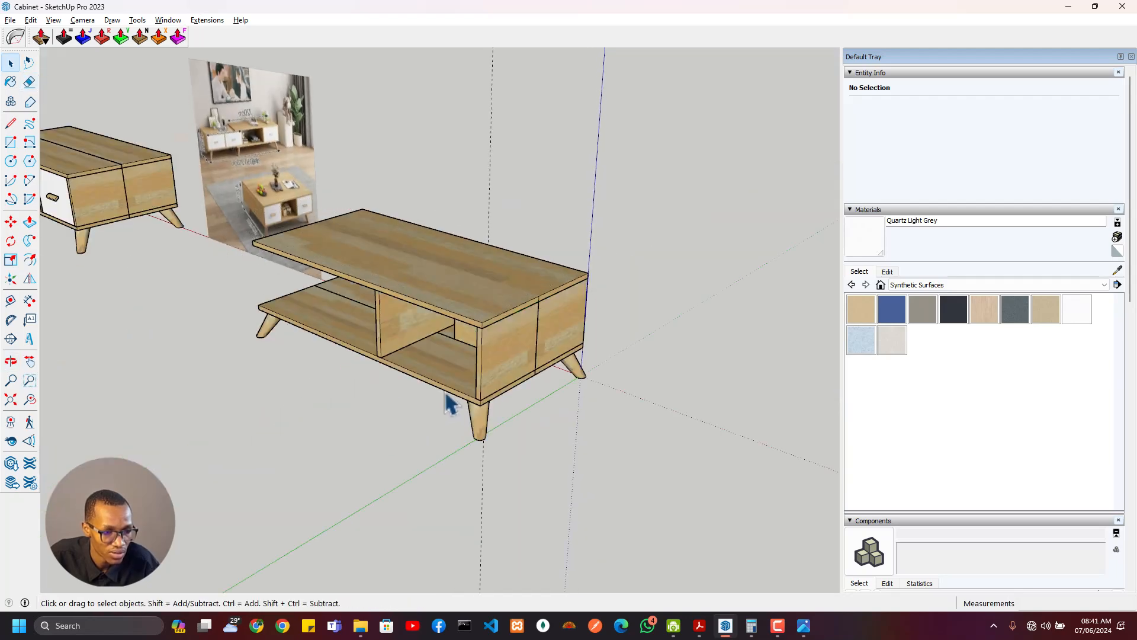
# Group the front and rear side panels at the closed end of the cabinet
pyautogui.scroll(3, 448, 403)
pyautogui.keyDown('shift'); pyautogui.click(609, 310); pyautogui.keyUp('shift')
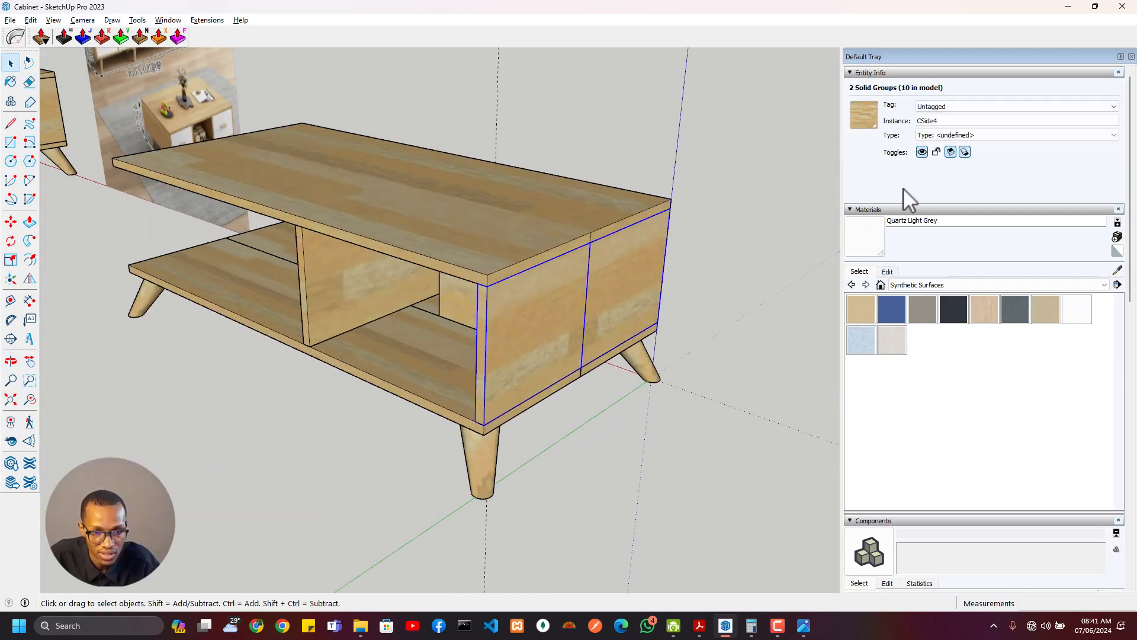
pyautogui.press('Return')
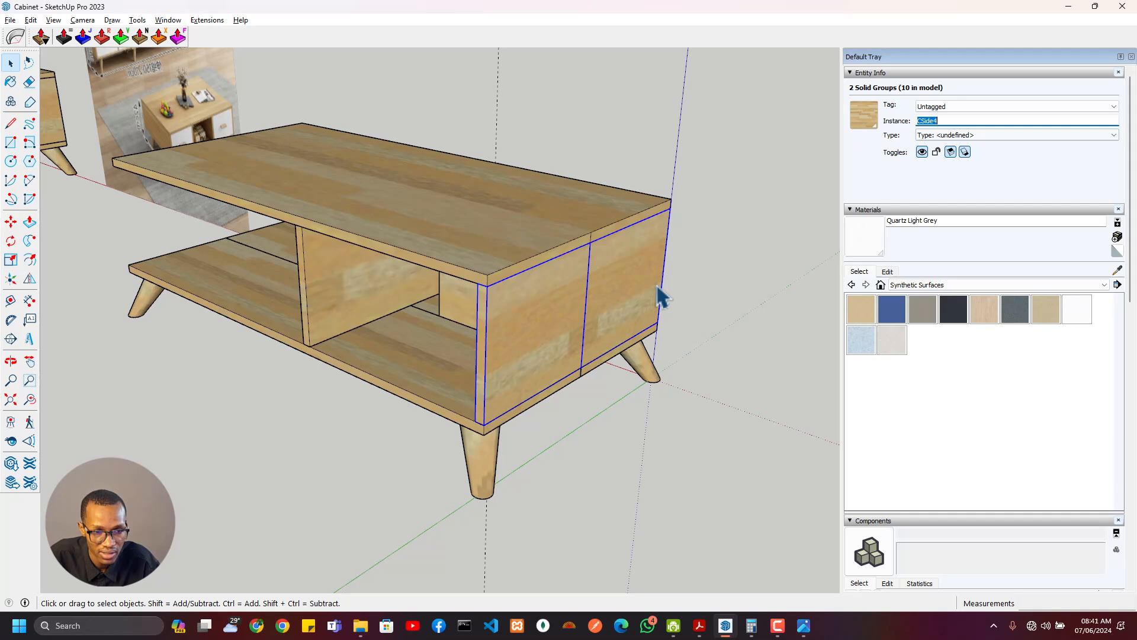
pyautogui.rightClick(613, 313)
pyautogui.press('Escape')
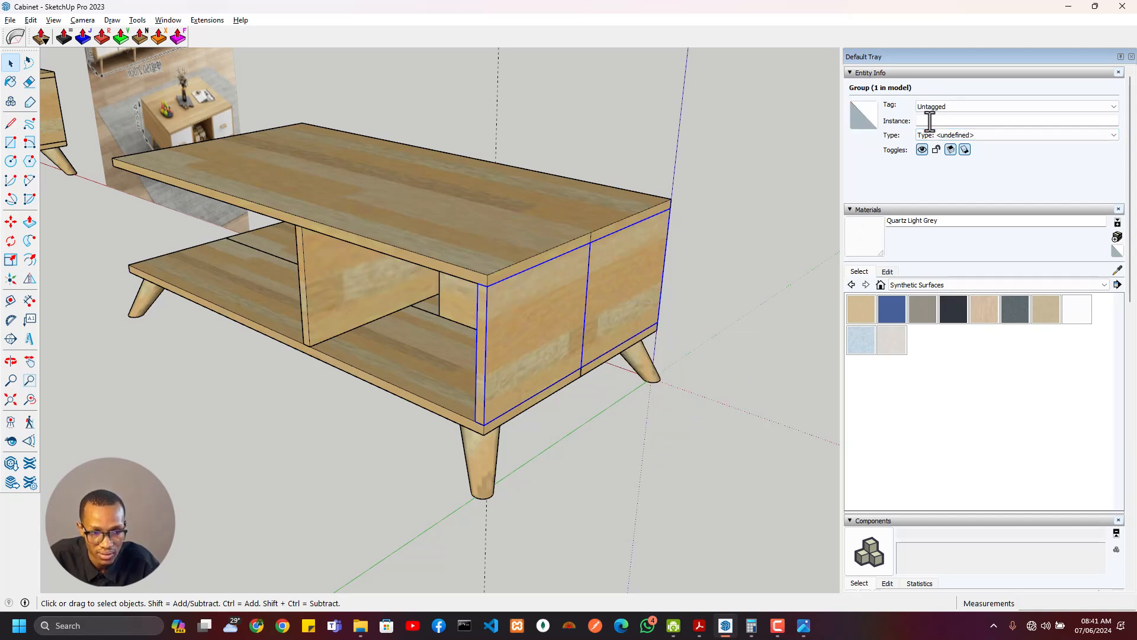
# Examine the front leg component at the open end and the solid group nested inside it
pyautogui.scroll(-5, 637, 296)
pyautogui.moveTo(625, 298); pyautogui.dragTo(325, 348, button='middle')
pyautogui.scroll(5, 642, 286)
pyautogui.scroll(-5, 325, 347)
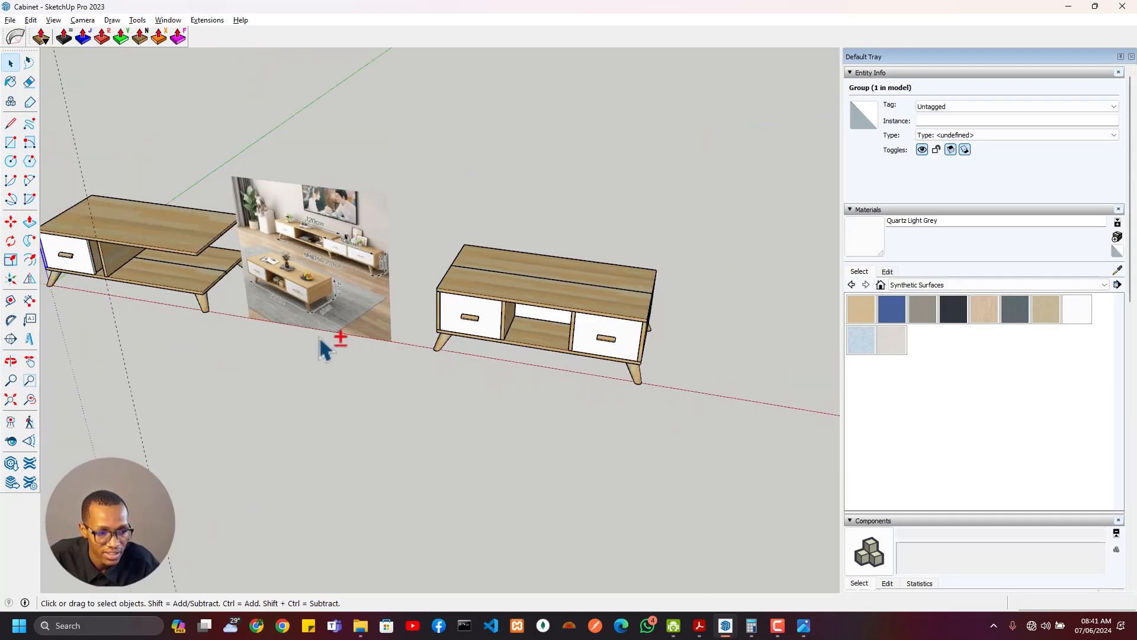
pyautogui.scroll(3, 566, 338)
pyautogui.scroll(3, 464, 334)
pyautogui.click(469, 329)
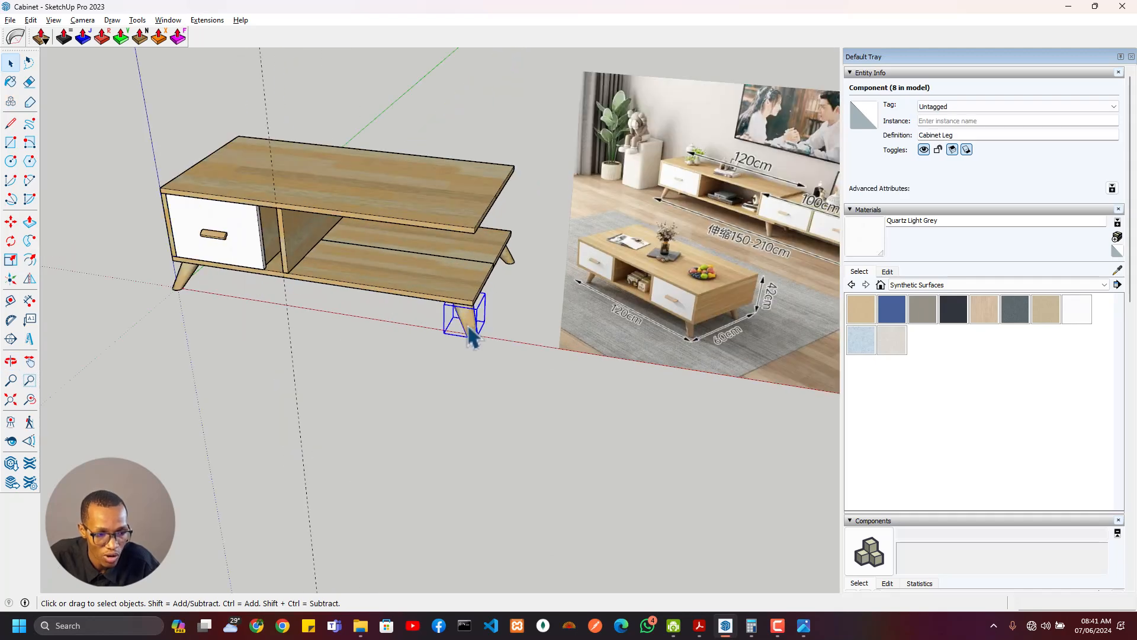
pyautogui.moveTo(464, 324); pyautogui.dragTo(281, 291, button='middle')
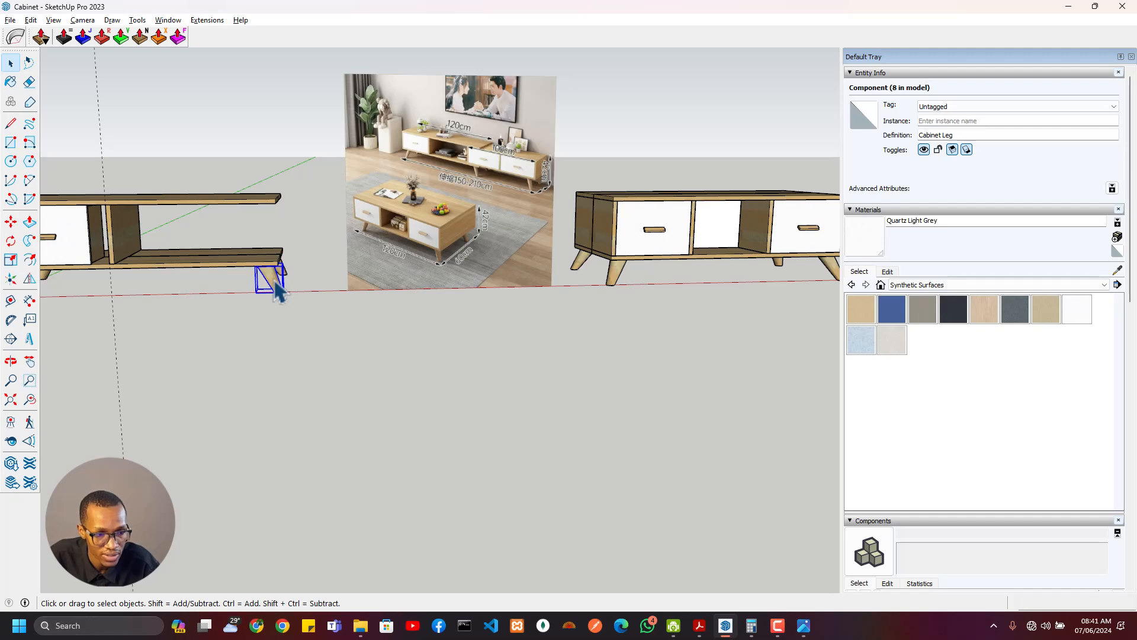
pyautogui.doubleClick(282, 290)
pyautogui.click(288, 293)
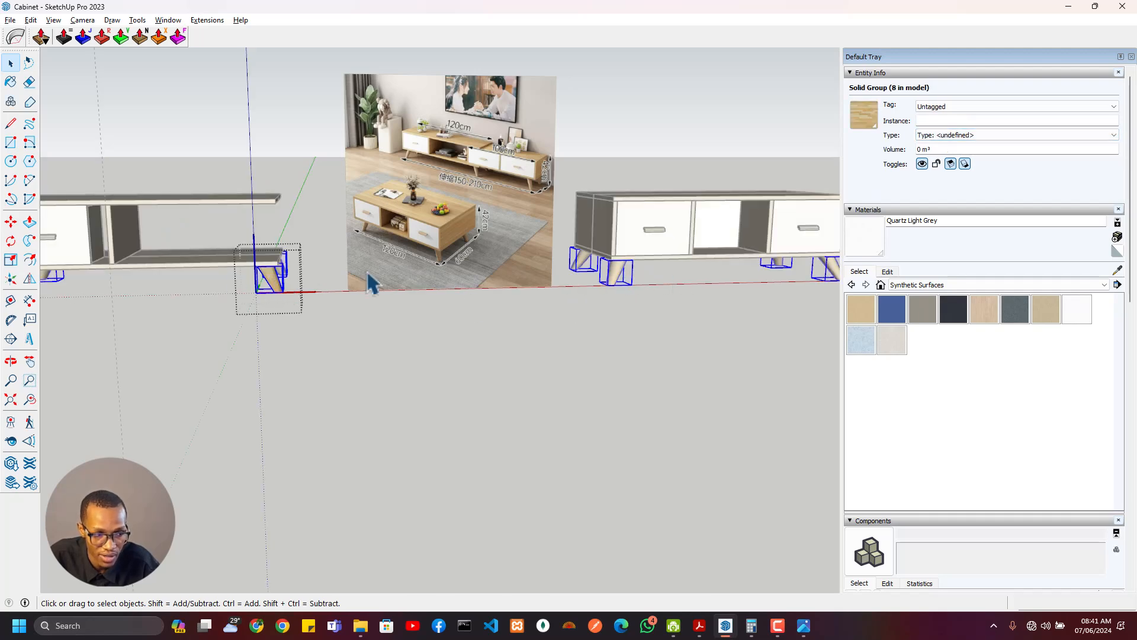
pyautogui.moveTo(370, 284); pyautogui.dragTo(271, 252, button='middle')
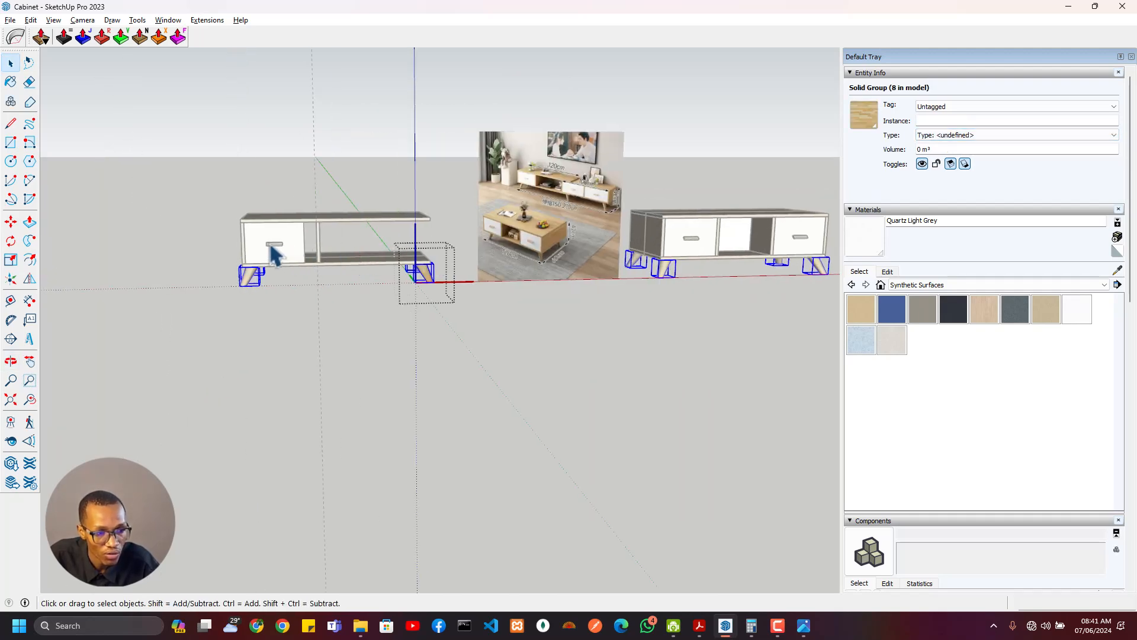
# Examine the drawer component and the knob component nested inside it, and leave the component
pyautogui.click(278, 255)
pyautogui.click(294, 259)
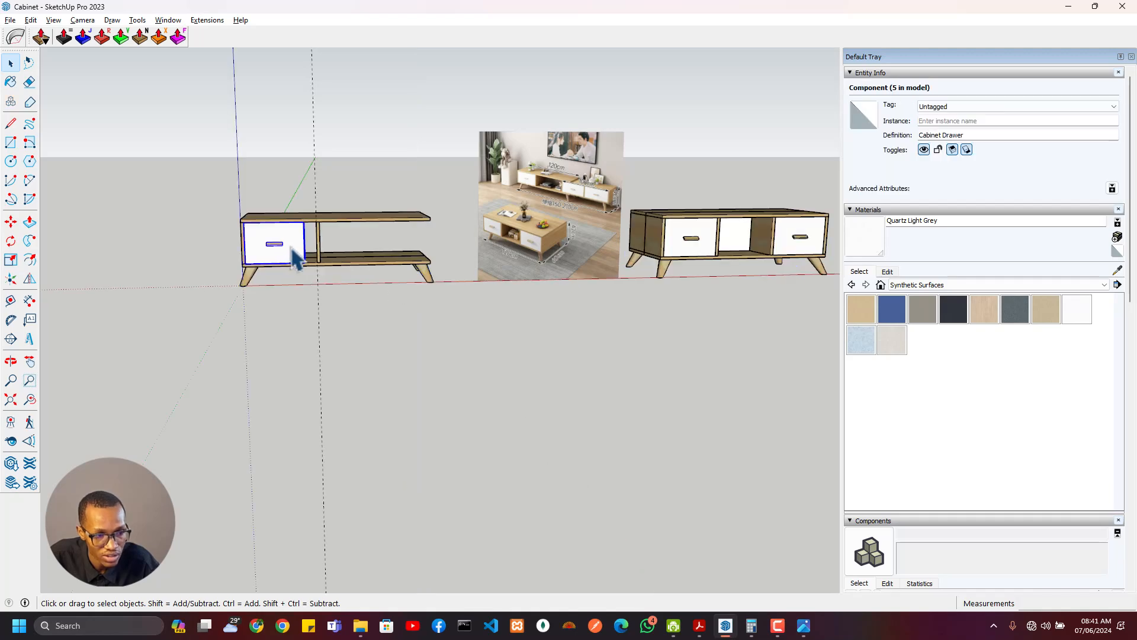
pyautogui.doubleClick(293, 247)
pyautogui.click(294, 255)
pyautogui.moveTo(294, 255); pyautogui.dragTo(533, 268, button='middle')
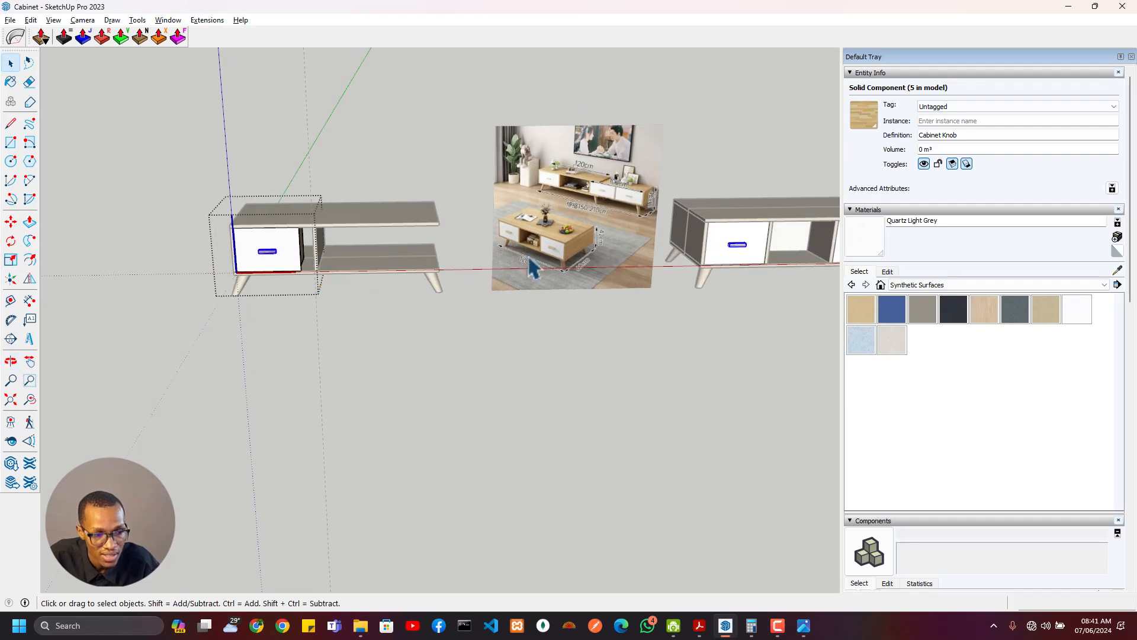
pyautogui.press('Escape')
# Inspect the drawer front from close up and check the drawer's entity information
pyautogui.scroll(1, 269, 246)
pyautogui.moveTo(265, 247); pyautogui.dragTo(133, 279, button='middle')
pyautogui.scroll(4, 256, 245)
pyautogui.scroll(-4, 258, 245)
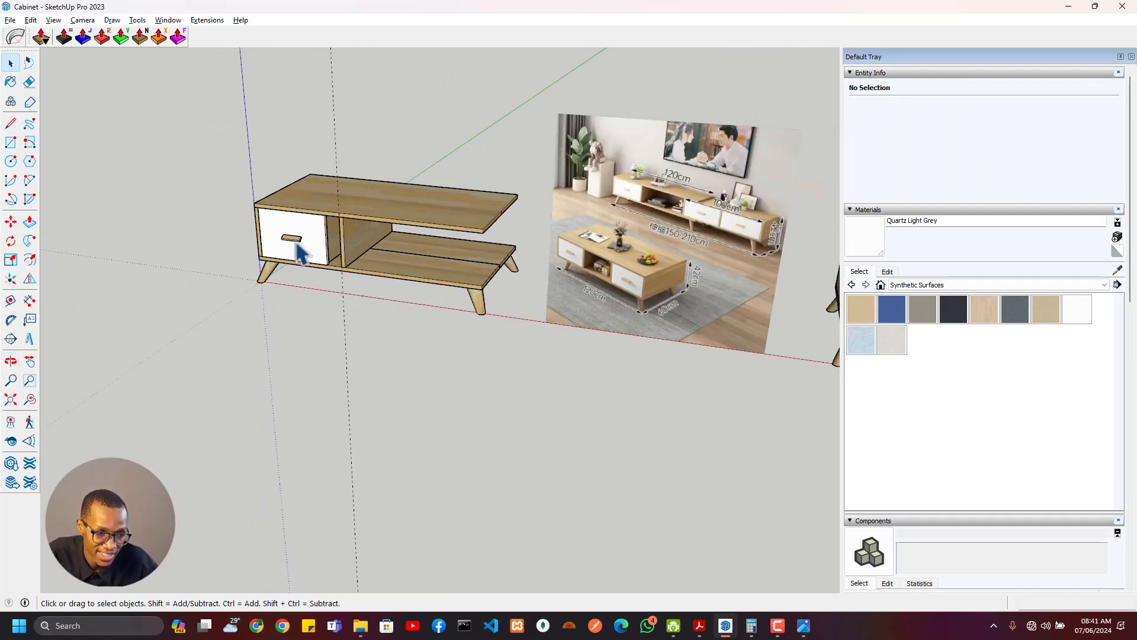
pyautogui.moveTo(296, 244)
pyautogui.mouseDown(button='middle')
pyautogui.moveTo(498, 235)
pyautogui.moveTo(164, 292)
pyautogui.mouseUp(button='middle')
pyautogui.scroll(3, 318, 258)
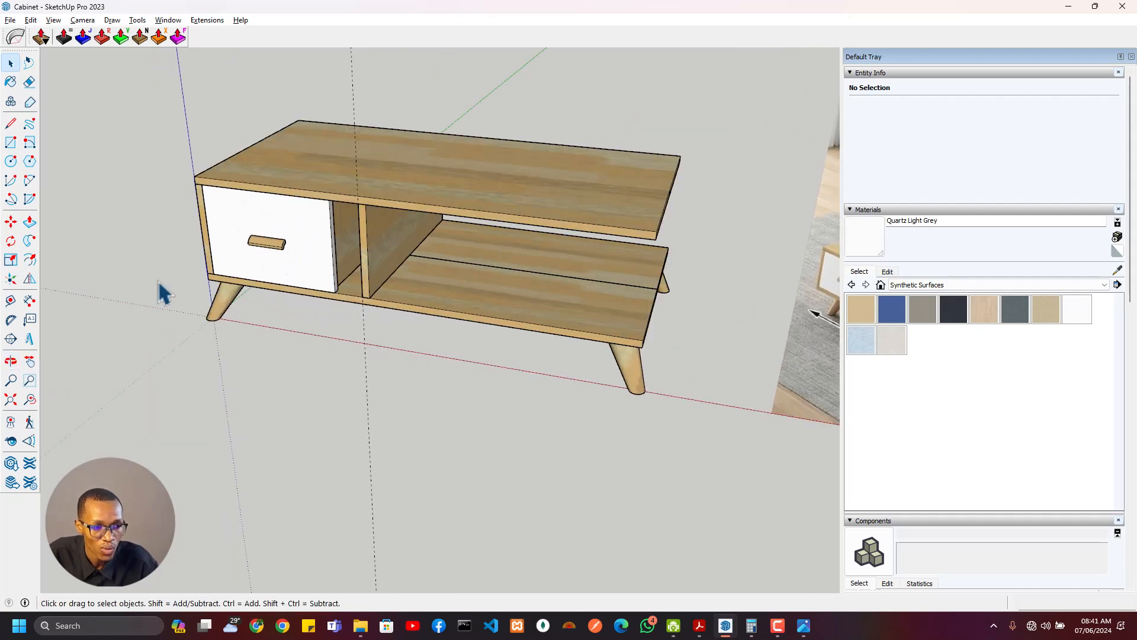
pyautogui.click(320, 255)
pyautogui.scroll(-5, 302, 268)
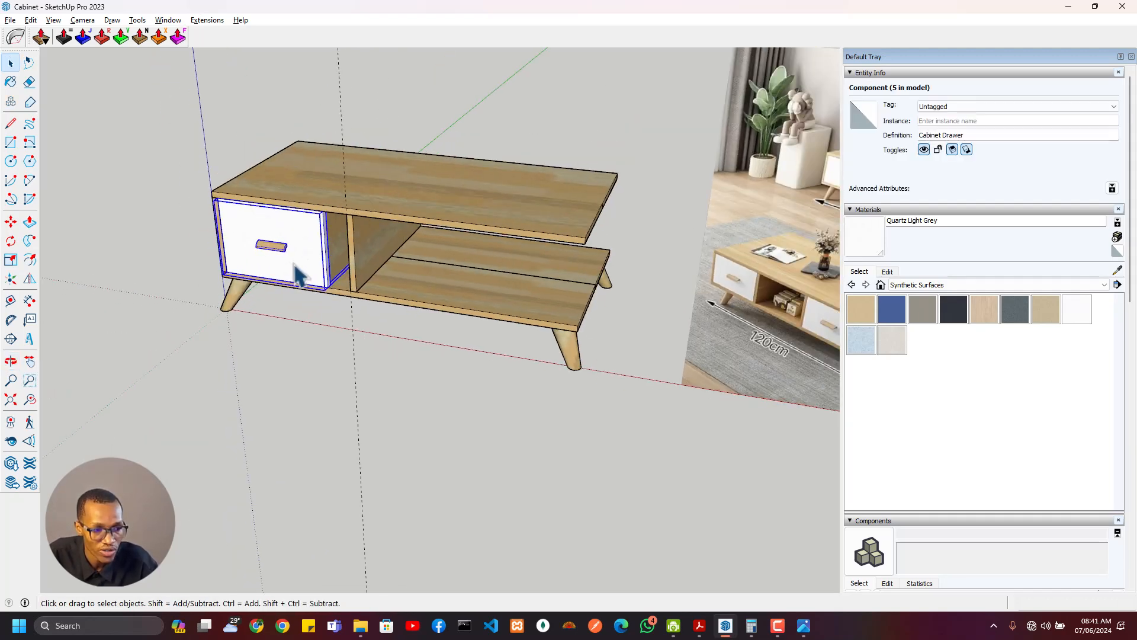
# Name the grouped side panels' instance CSide1
pyautogui.moveTo(423, 292); pyautogui.dragTo(563, 320, button='middle')
pyautogui.moveTo(307, 310); pyautogui.dragTo(377, 317, button='middle')
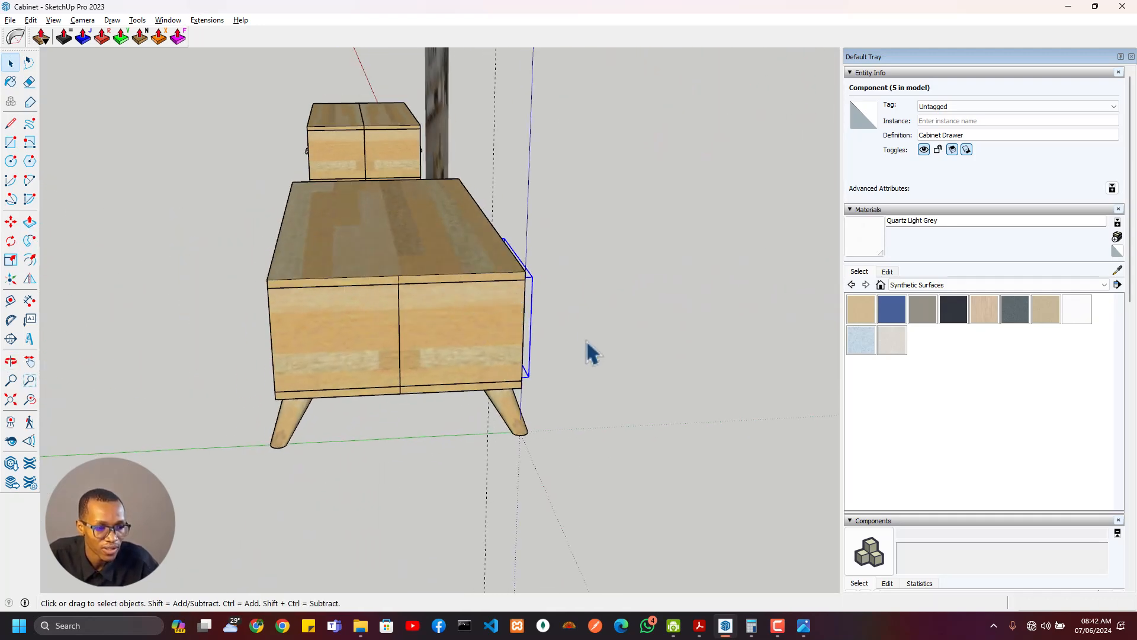
pyautogui.moveTo(591, 352)
pyautogui.mouseDown(button='middle')
pyautogui.moveTo(665, 337)
pyautogui.moveTo(579, 337)
pyautogui.mouseUp(button='middle')
pyautogui.click(597, 323)
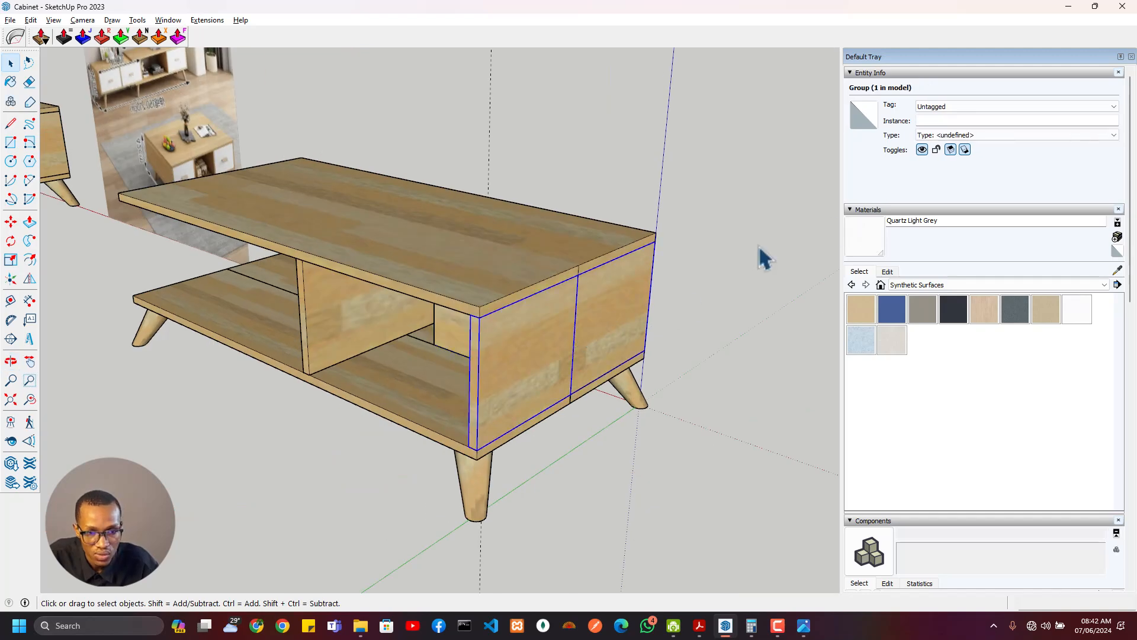
pyautogui.click(974, 121)
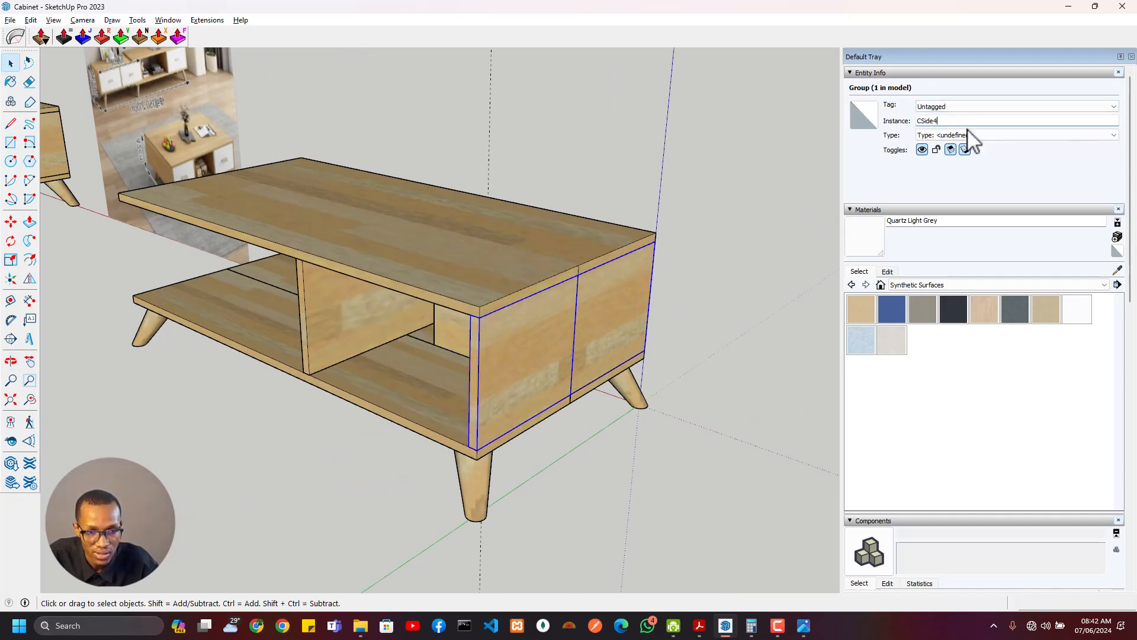
pyautogui.press('Tab')
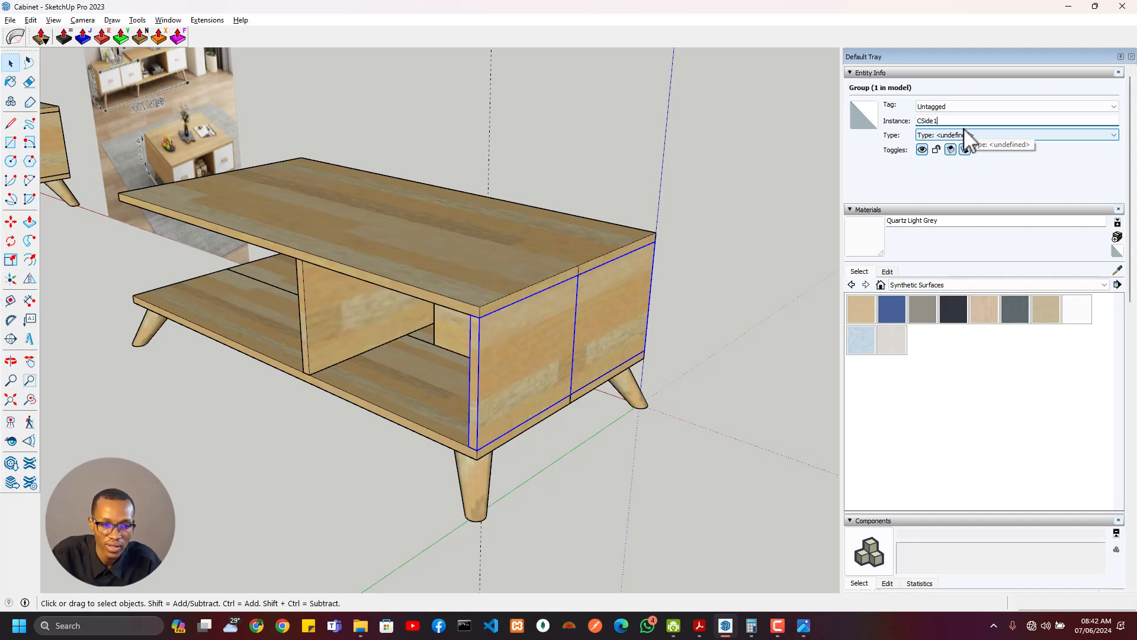
# Open the CSide1 group and explode the two side panels inside it
pyautogui.doubleClick(571, 398)
pyautogui.press('e')
pyautogui.press('space')
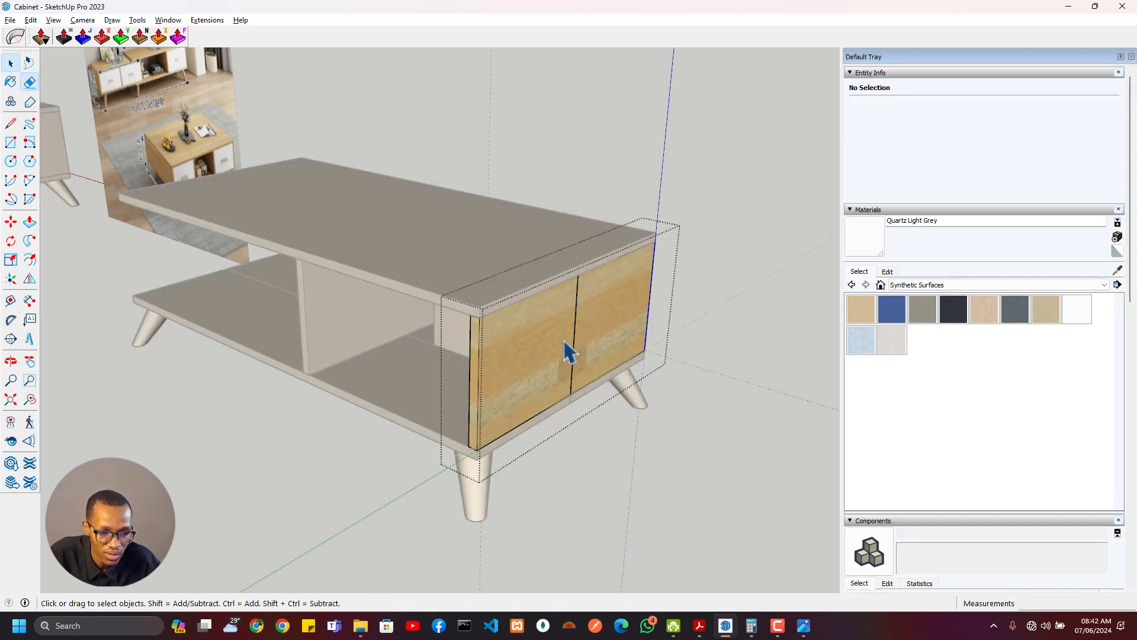
pyautogui.rightClick(603, 314)
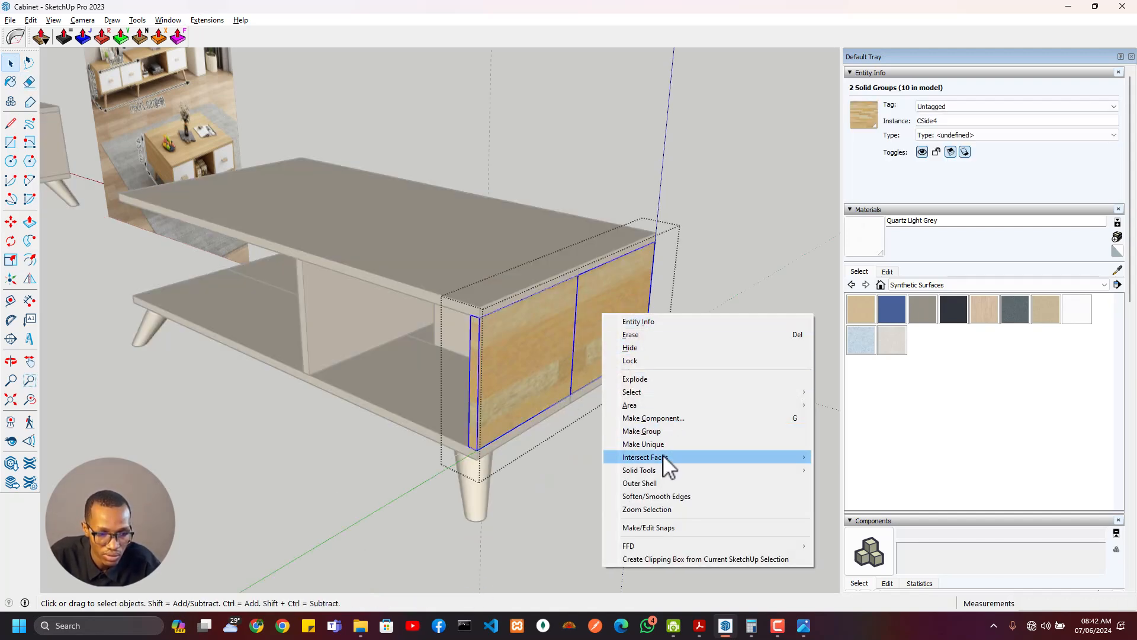
pyautogui.click(655, 380)
# Erase the seam between the two side panels to merge them into one board, and leave the group
pyautogui.press('e')
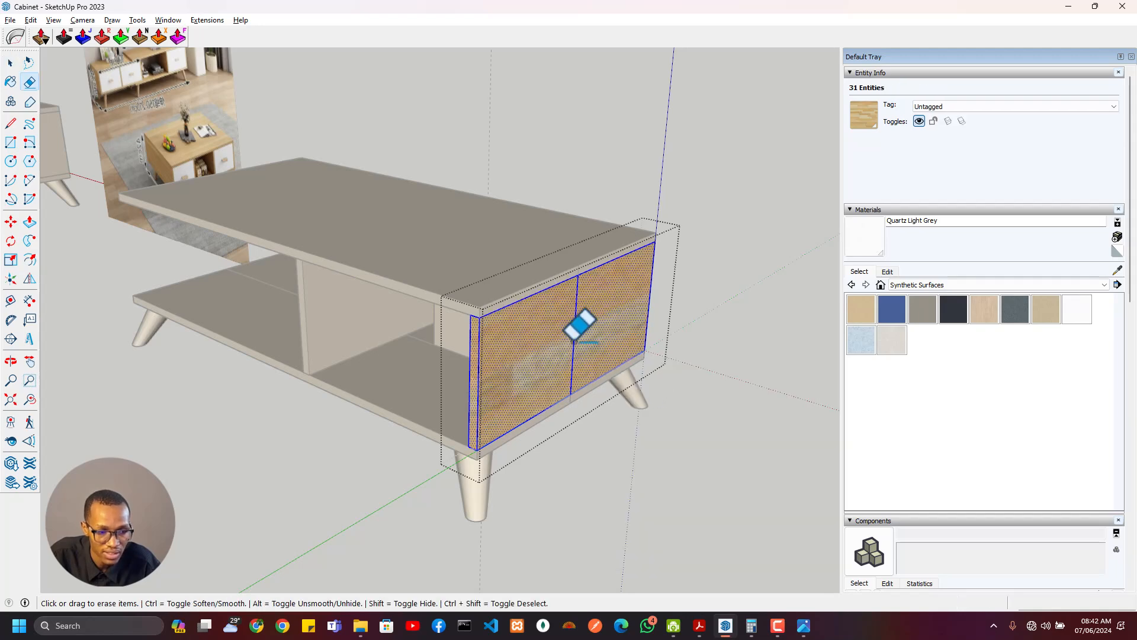
pyautogui.click(575, 323)
pyautogui.moveTo(473, 366)
pyautogui.mouseDown(button='middle')
pyautogui.moveTo(685, 274)
pyautogui.moveTo(148, 367)
pyautogui.mouseUp(button='middle')
pyautogui.scroll(-2, 698, 301)
pyautogui.press('space')
pyautogui.press('Escape')
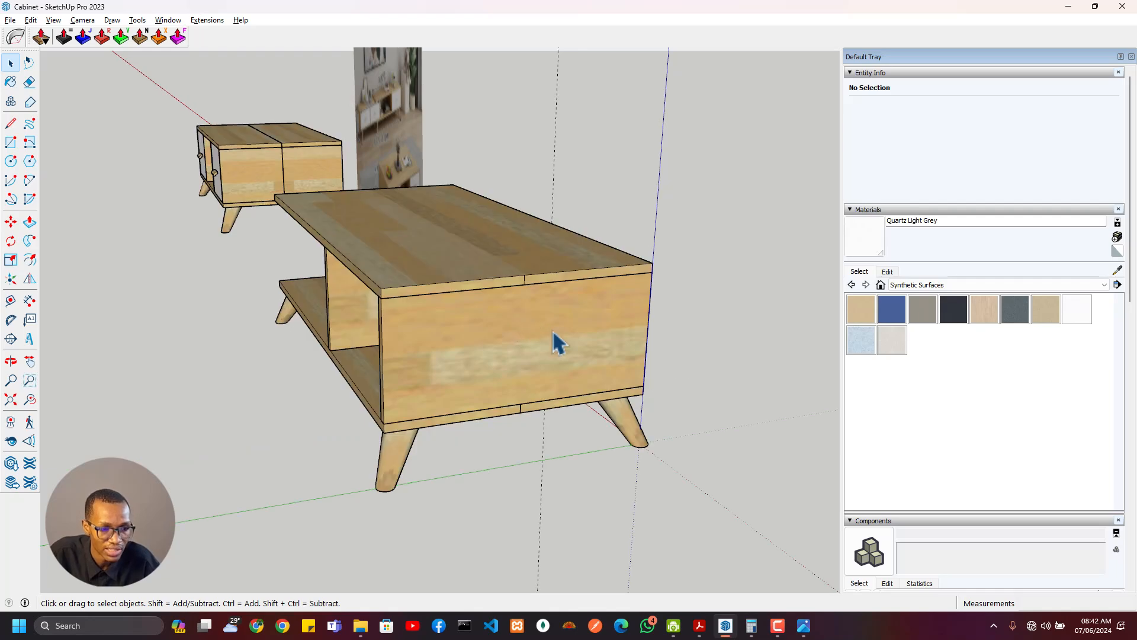
# Erase the remaining seam edges on the end faces of the top board inside the CTop group
pyautogui.moveTo(553, 334); pyautogui.dragTo(437, 391, button='middle')
pyautogui.scroll(3, 393, 293)
pyautogui.doubleClick(393, 293)
pyautogui.tripleClick(393, 293)
pyautogui.press('e')
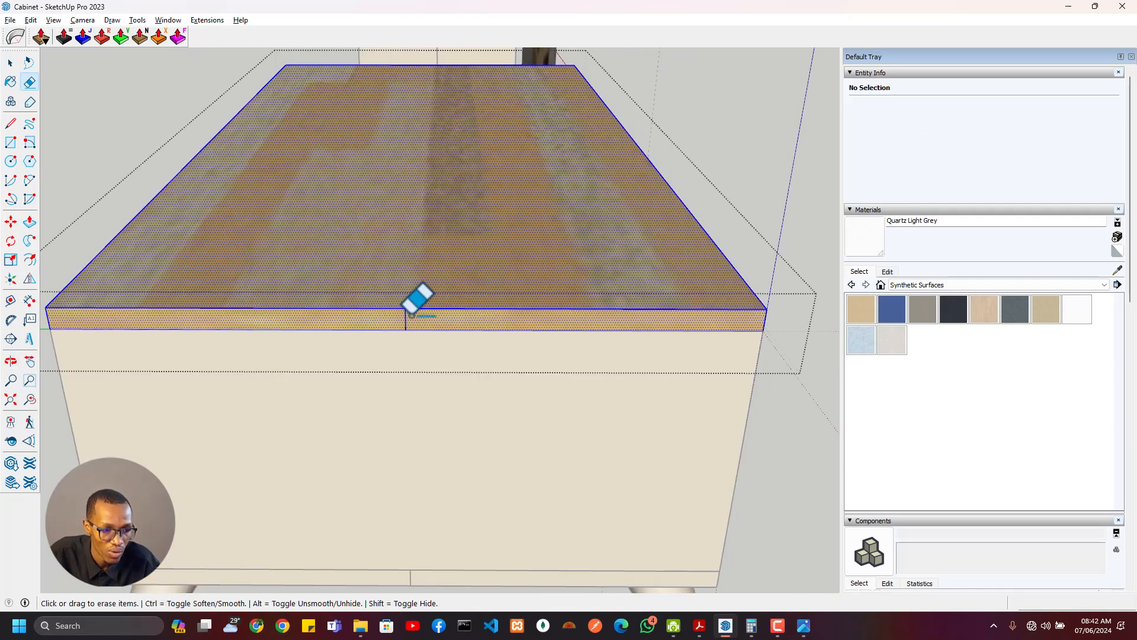
pyautogui.scroll(-3, 401, 307)
pyautogui.moveTo(472, 272)
pyautogui.mouseDown(button='middle')
pyautogui.moveTo(520, 223)
pyautogui.moveTo(684, 251)
pyautogui.moveTo(399, 254)
pyautogui.mouseUp(button='middle')
pyautogui.scroll(3, 512, 305)
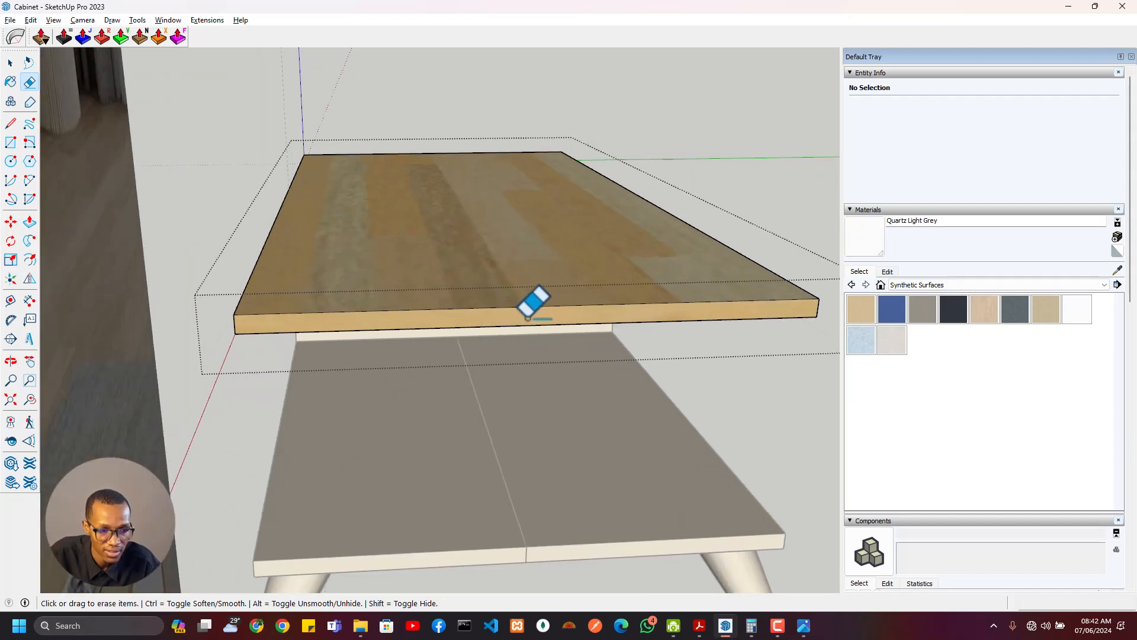
pyautogui.scroll(-4, 474, 345)
pyautogui.moveTo(383, 370); pyautogui.dragTo(579, 412, button='middle')
pyautogui.press('space')
pyautogui.doubleClick(546, 421)
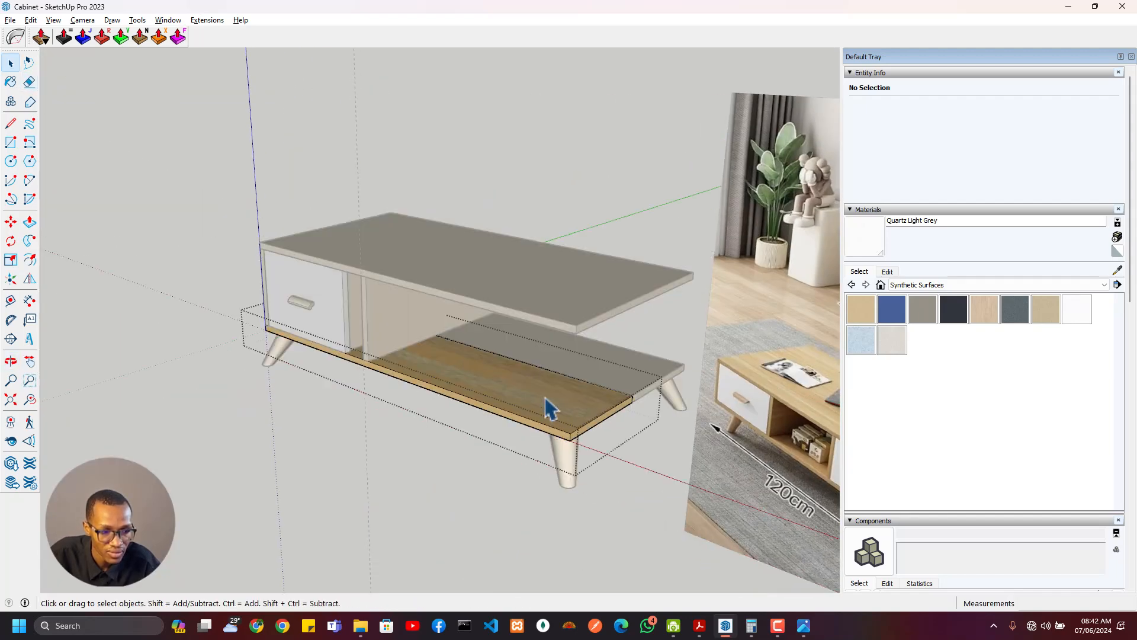
pyautogui.press('Escape')
pyautogui.rightClick(605, 370)
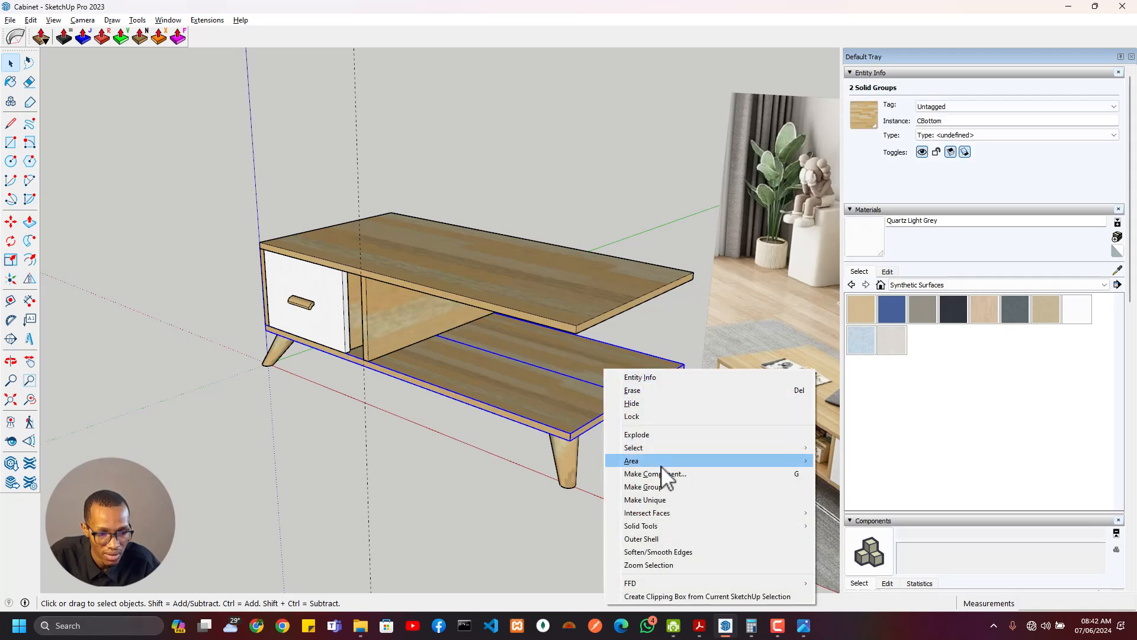
pyautogui.click(661, 487)
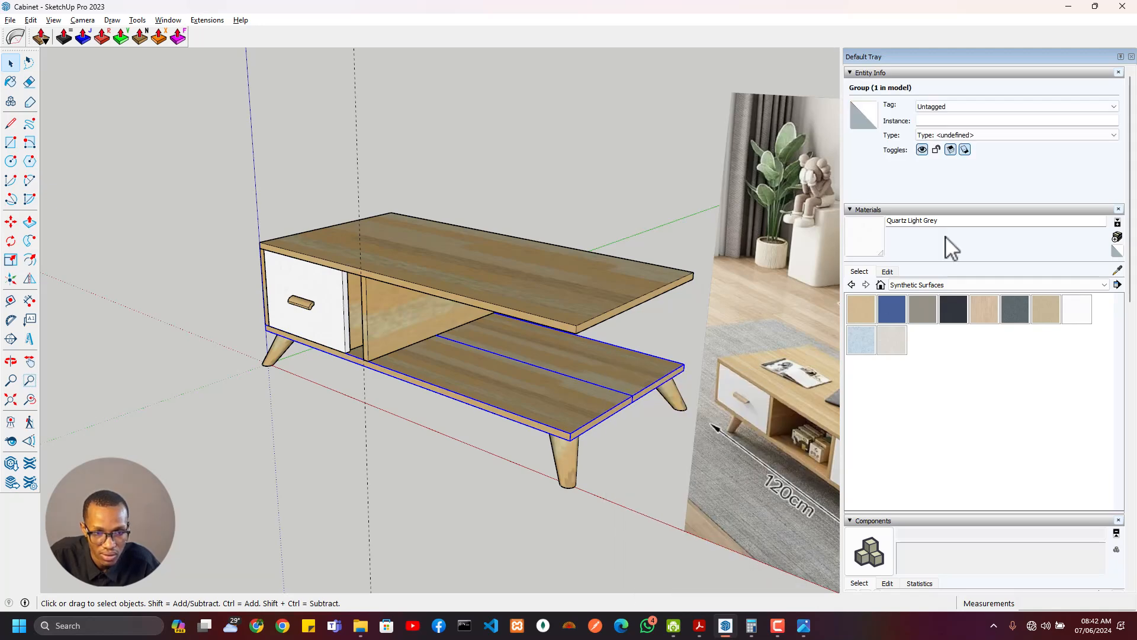
# Group the front and rear bottom panels and name the new group instance CBottom
pyautogui.click(625, 397)
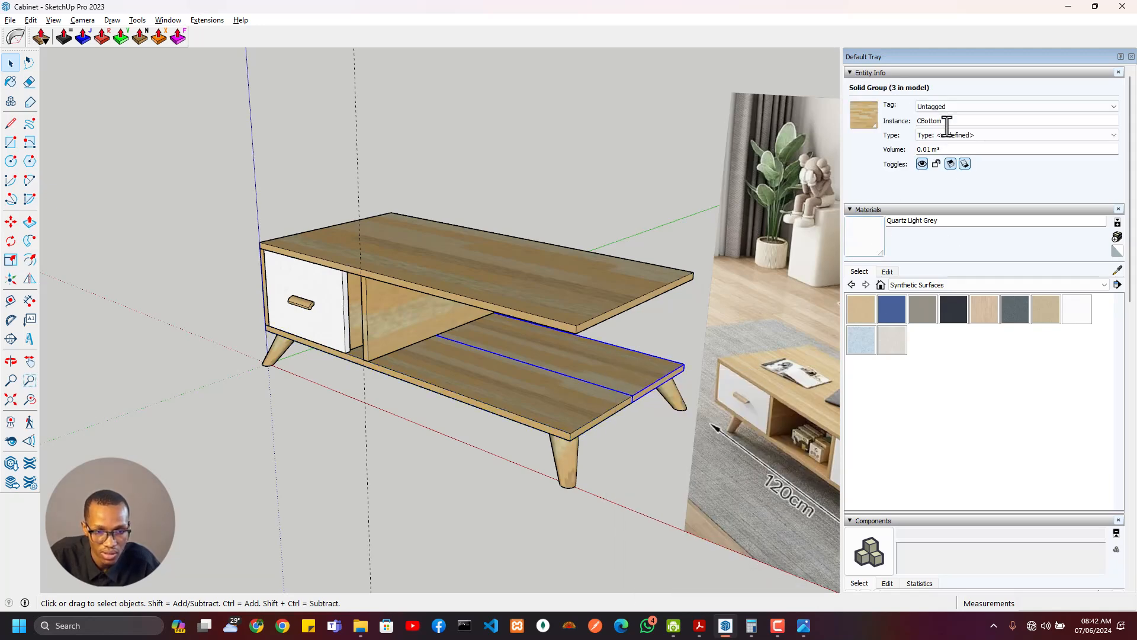
pyautogui.keyDown('shift'); pyautogui.click(539, 396); pyautogui.keyUp('shift')
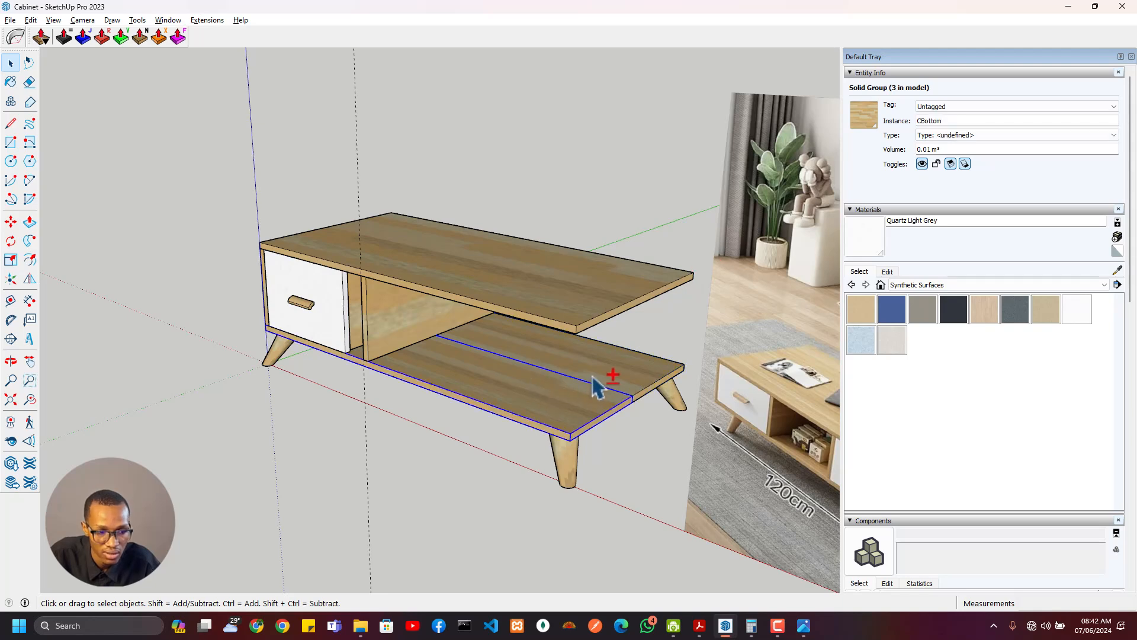
pyautogui.rightClick(657, 374)
pyautogui.click(708, 482)
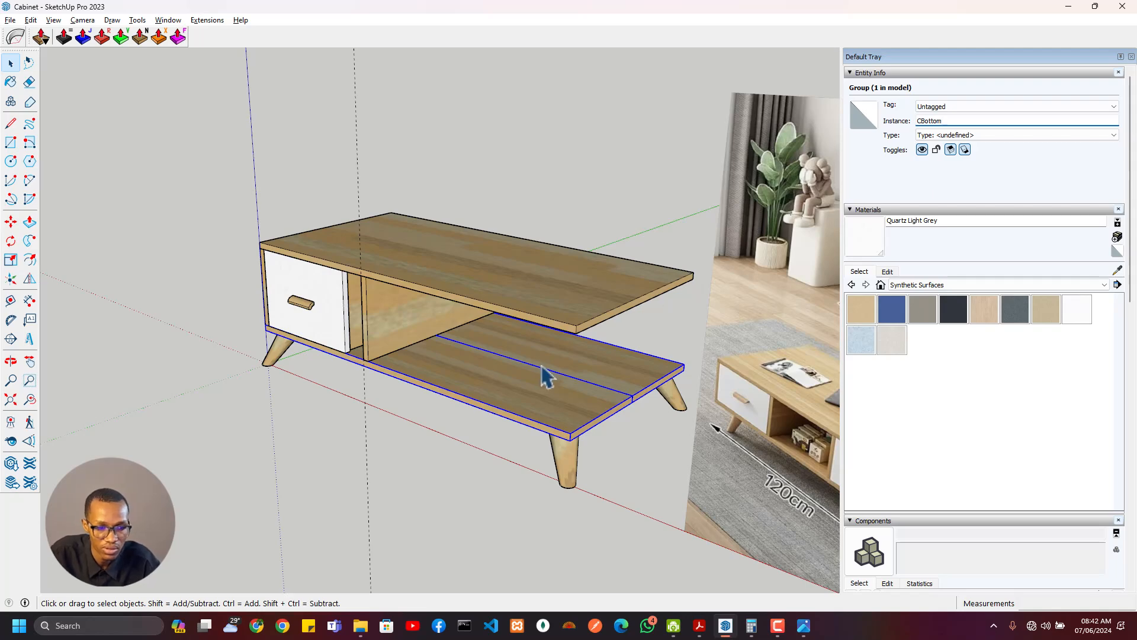
# Open the CBottom group and explode the two bottom panels inside it
pyautogui.doubleClick(564, 395)
pyautogui.hotkey('ctrl', 'a')
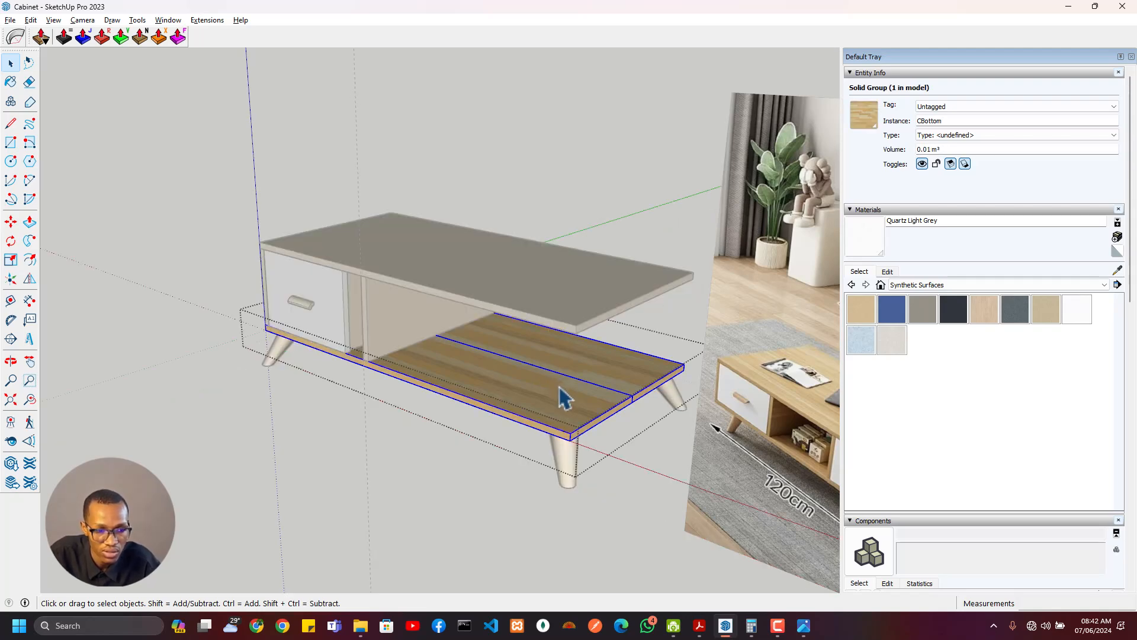
pyautogui.rightClick(563, 396)
pyautogui.click(606, 454)
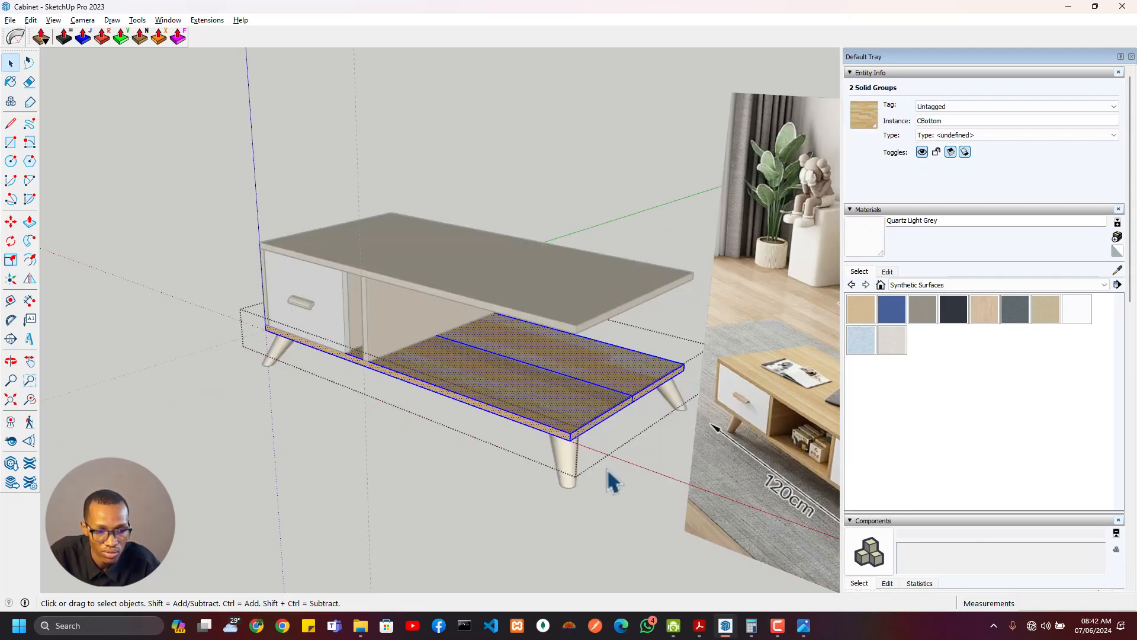
# Erase the seam edges between the two panels inside the CBottom group to merge them into one board, and leave the group
pyautogui.press('e')
pyautogui.scroll(2, 626, 409)
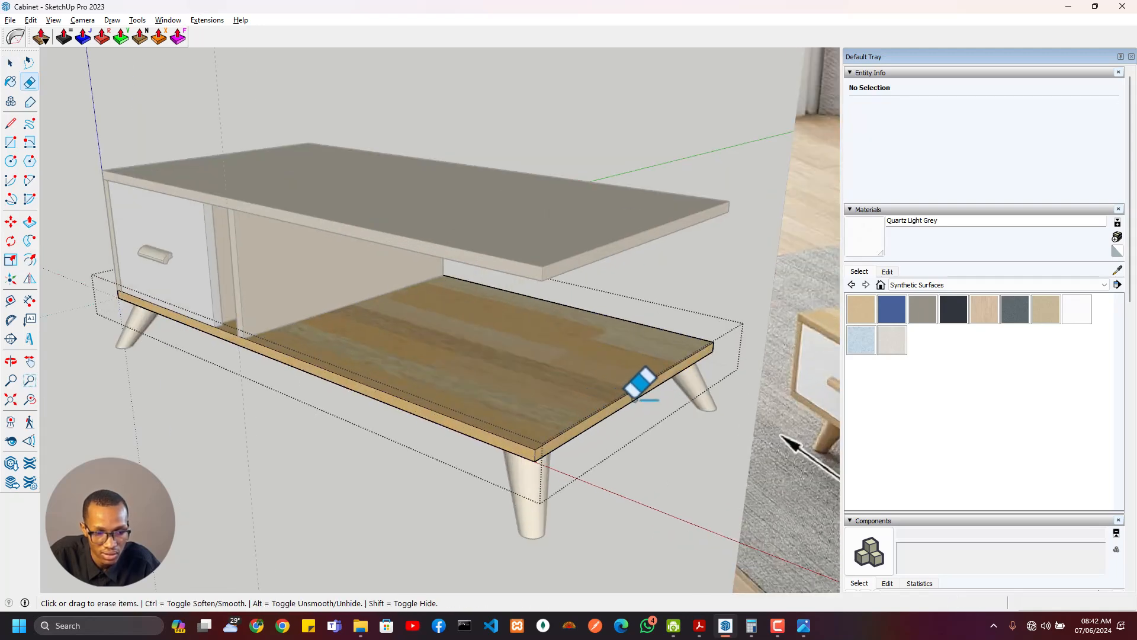
pyautogui.scroll(-2, 468, 431)
pyautogui.scroll(1, 198, 359)
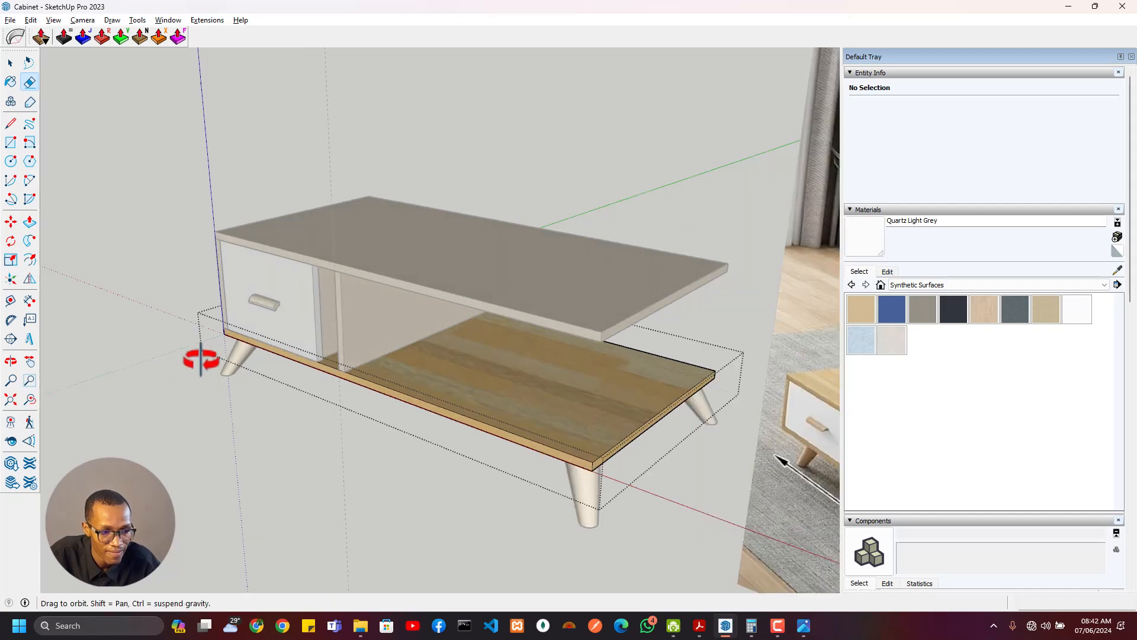
pyautogui.moveTo(200, 361); pyautogui.dragTo(616, 104, button='middle')
pyautogui.scroll(2, 277, 249)
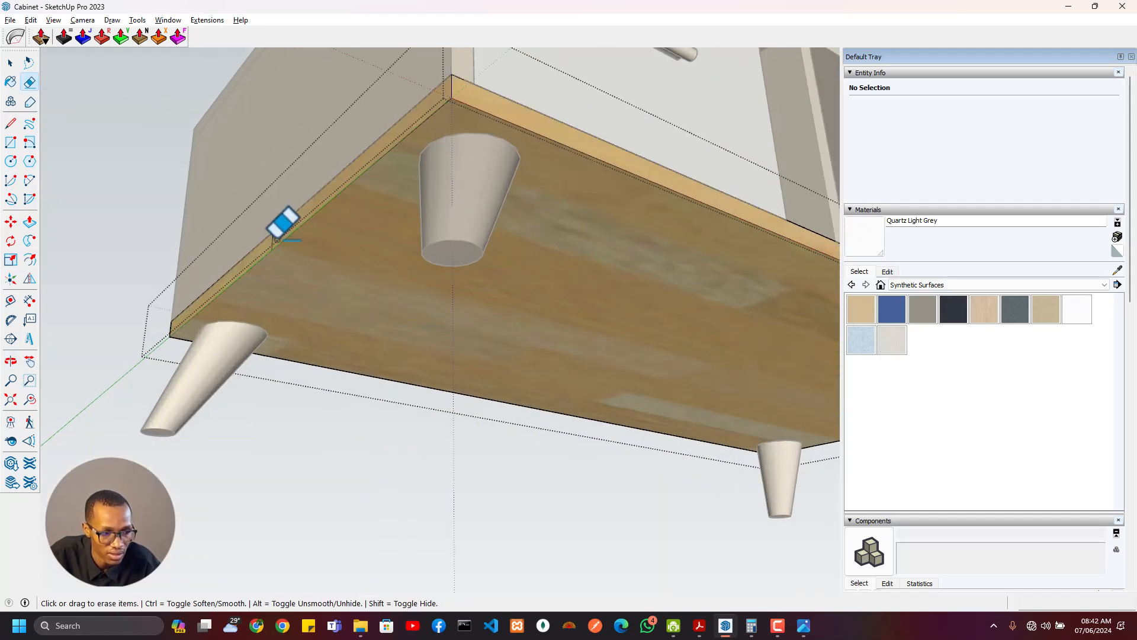
pyautogui.scroll(-2, 511, 266)
pyautogui.moveTo(643, 244); pyautogui.dragTo(436, 309, button='middle')
pyautogui.moveTo(521, 300); pyautogui.dragTo(465, 324, button='middle')
pyautogui.press('space')
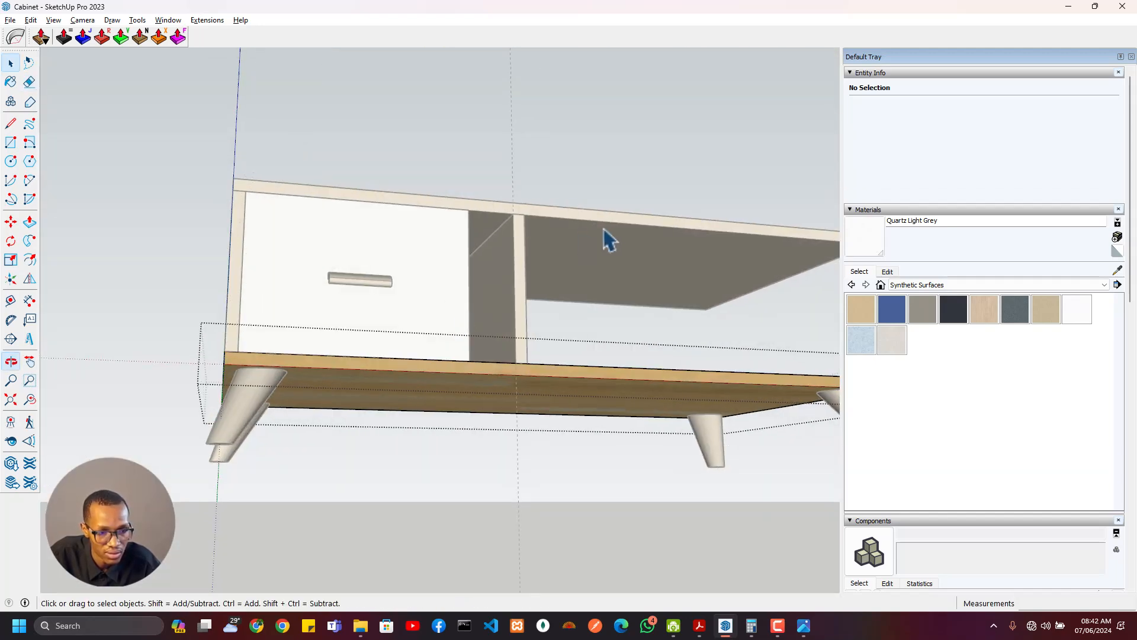
pyautogui.doubleClick(612, 231)
# Open the CTop group, reset all its faces to the default material, and leave the group
pyautogui.scroll(-3, 515, 285)
pyautogui.moveTo(510, 288); pyautogui.dragTo(504, 315, button='middle')
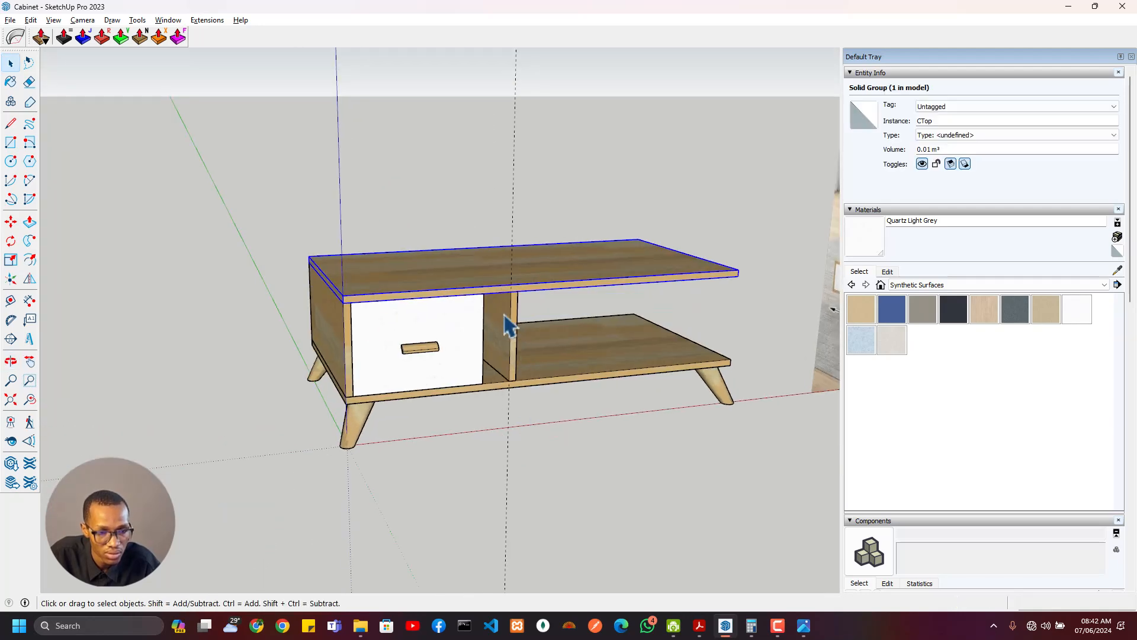
pyautogui.doubleClick(497, 290)
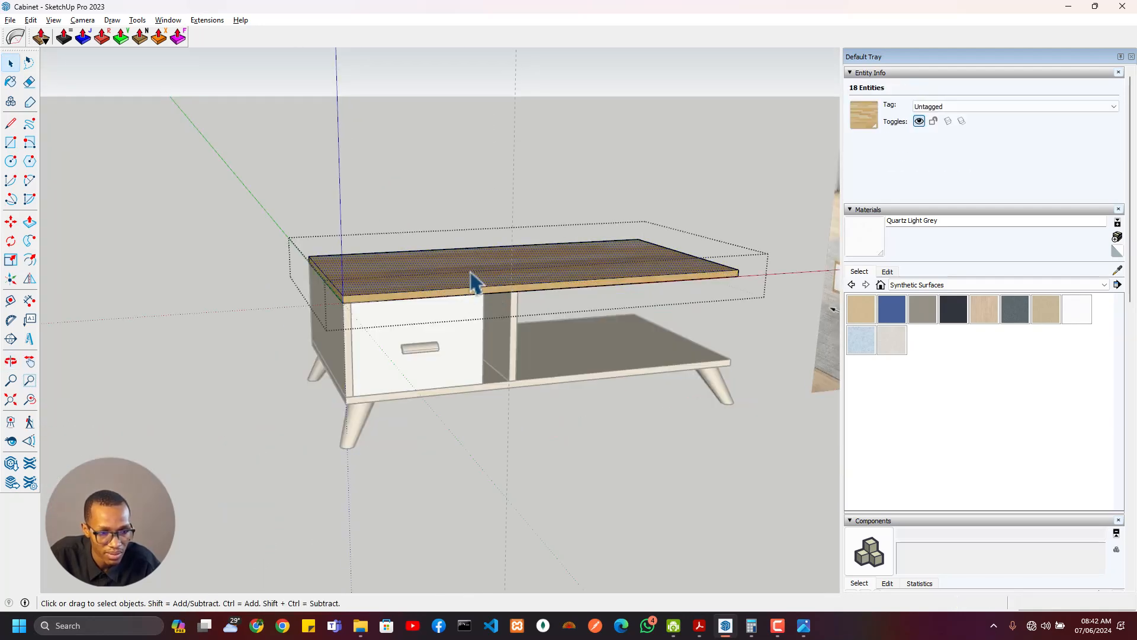
pyautogui.click(479, 284)
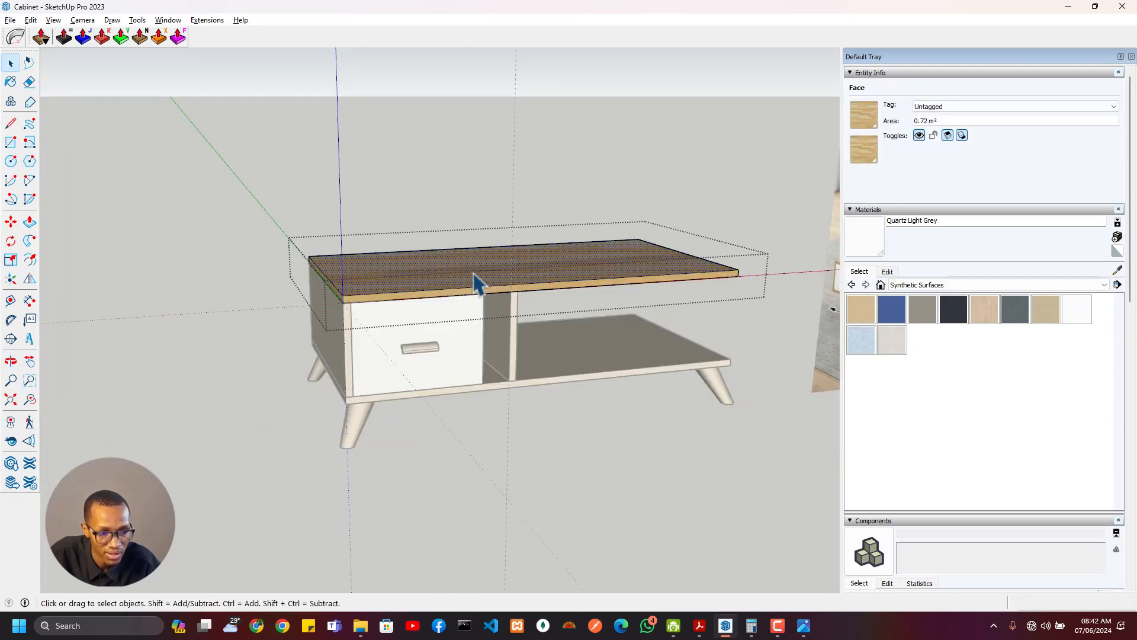
pyautogui.tripleClick(561, 288)
pyautogui.rightClick(561, 274)
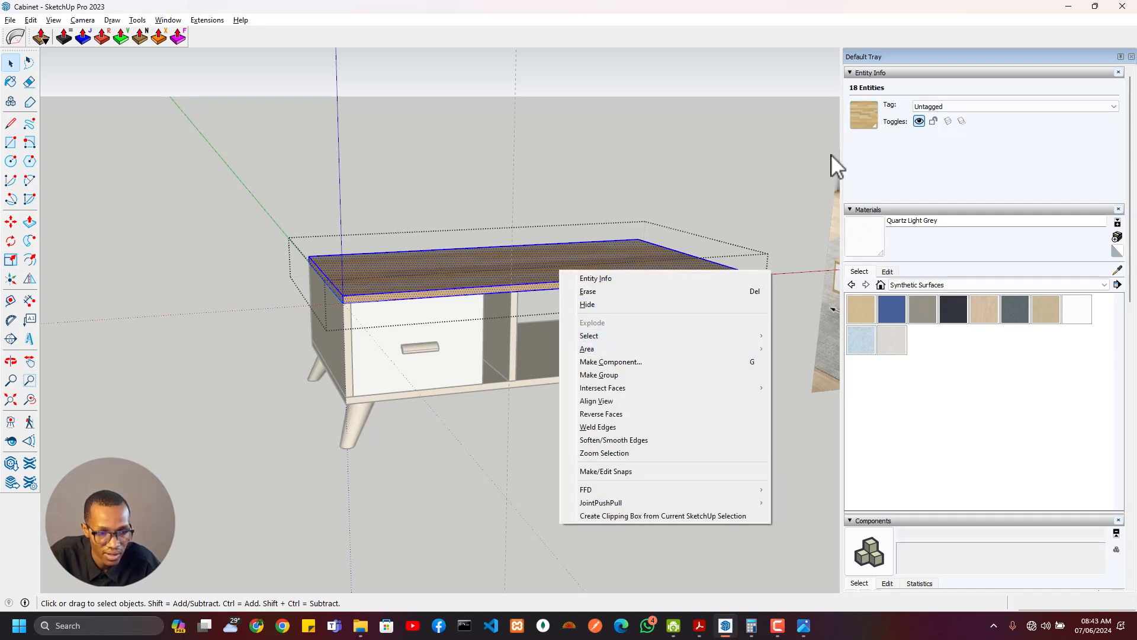
pyautogui.click(866, 120)
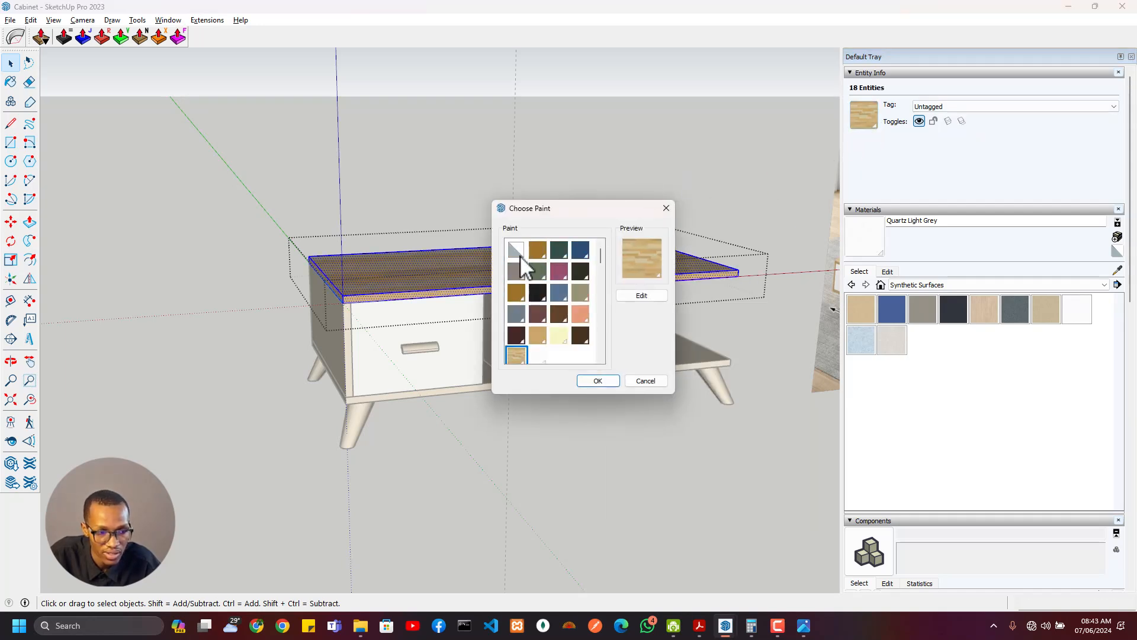
pyautogui.click(520, 255)
pyautogui.click(599, 382)
pyautogui.click(602, 386)
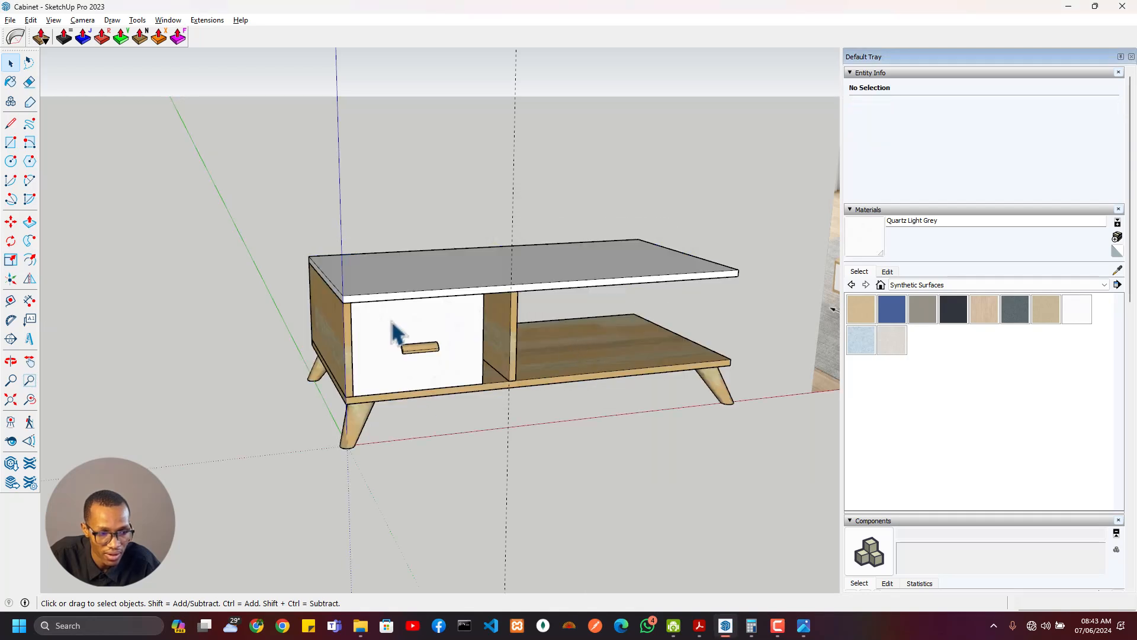
# Open the end side panel group, reset all its faces to the default material, and leave the group
pyautogui.doubleClick(332, 338)
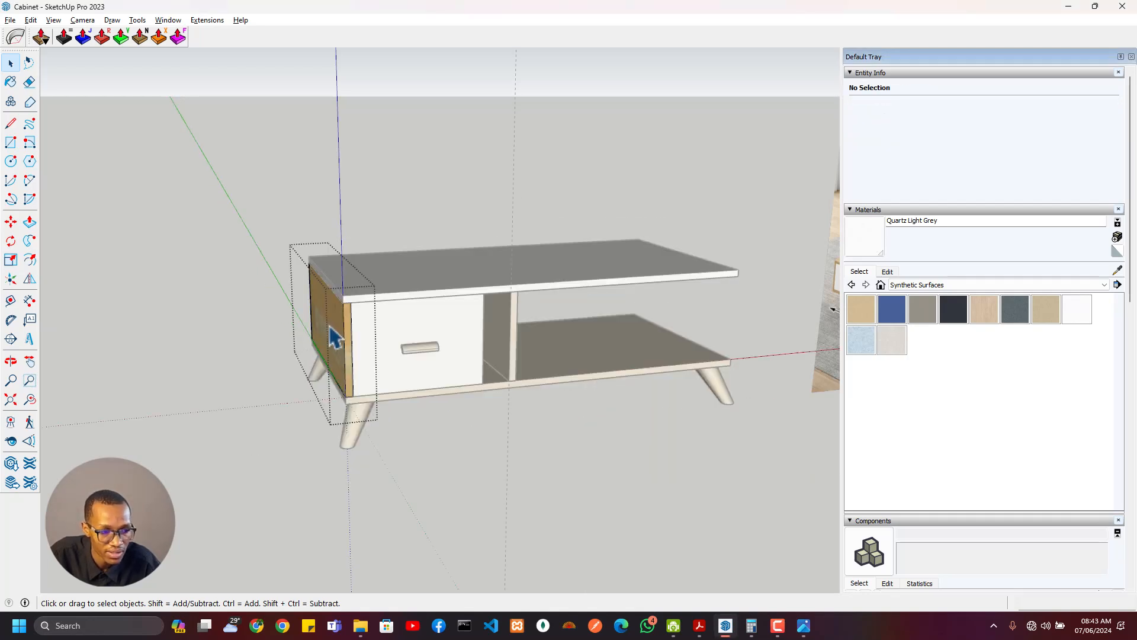
pyautogui.hotkey('ctrl', 'a')
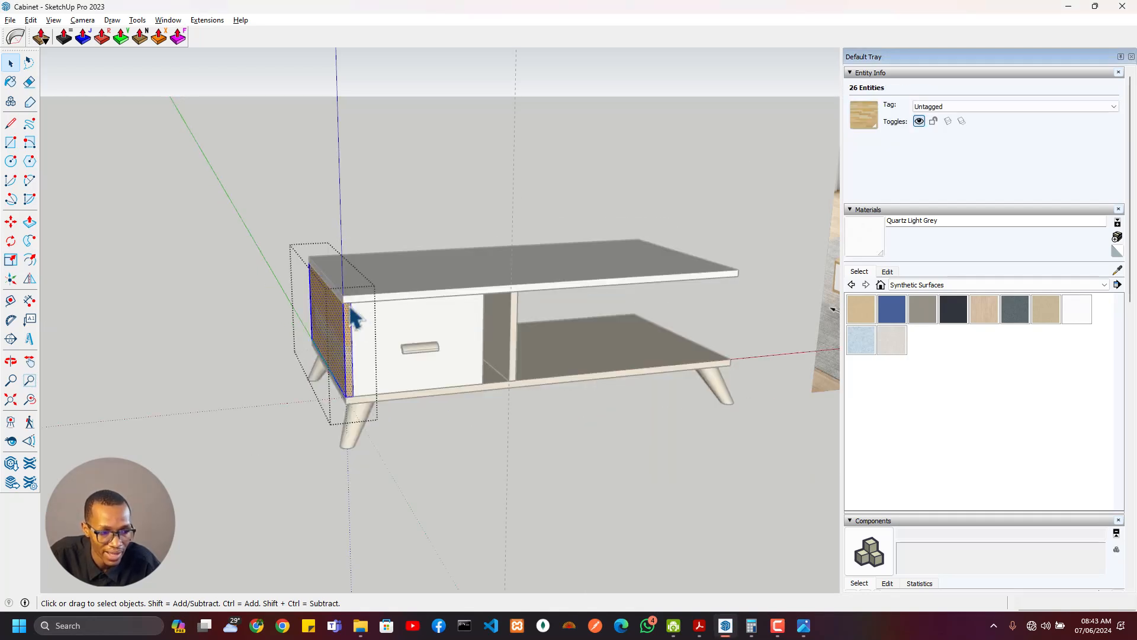
pyautogui.click(861, 114)
pyautogui.click(522, 256)
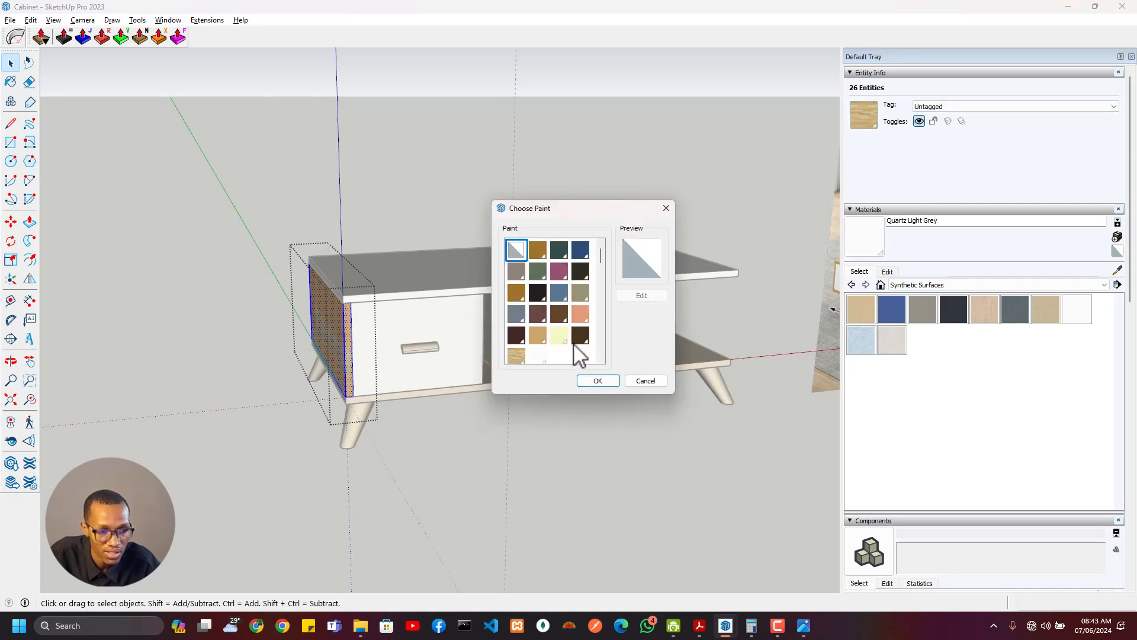
pyautogui.click(601, 380)
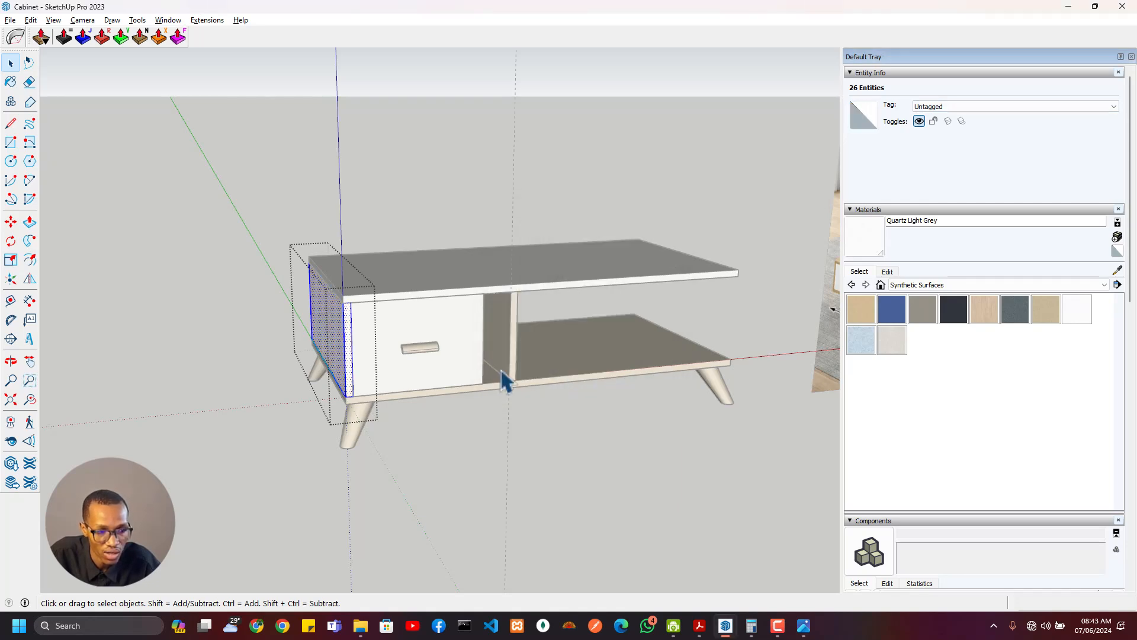
pyautogui.click(420, 344)
# Open the CBottom group, reset all its faces to the default material, and leave the group
pyautogui.click(589, 339)
pyautogui.doubleClick(599, 347)
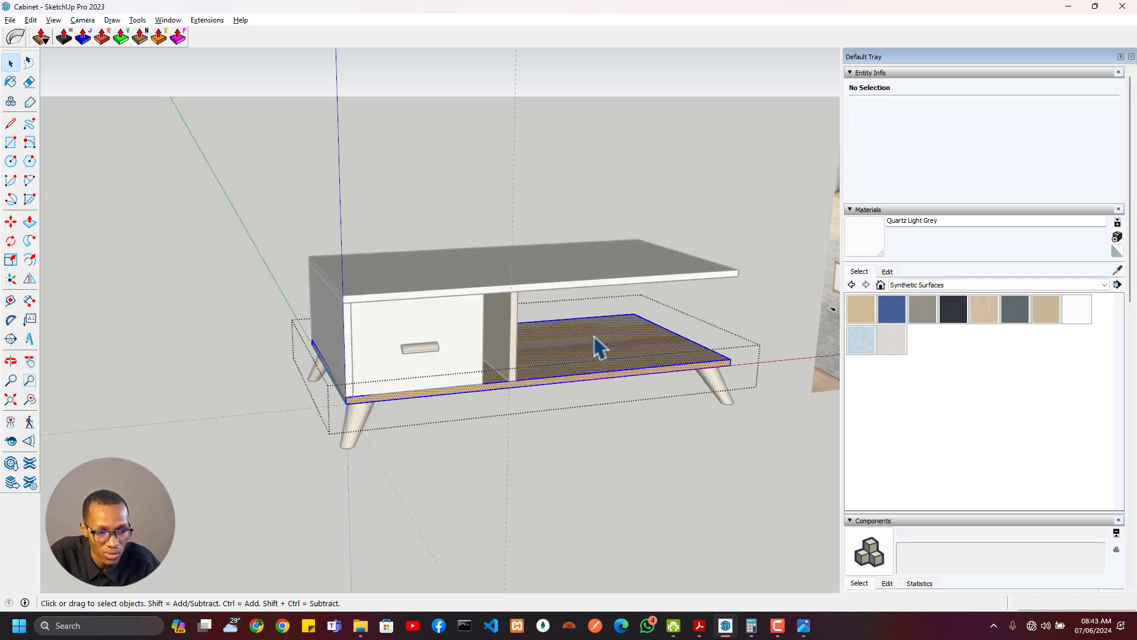
pyautogui.click(863, 115)
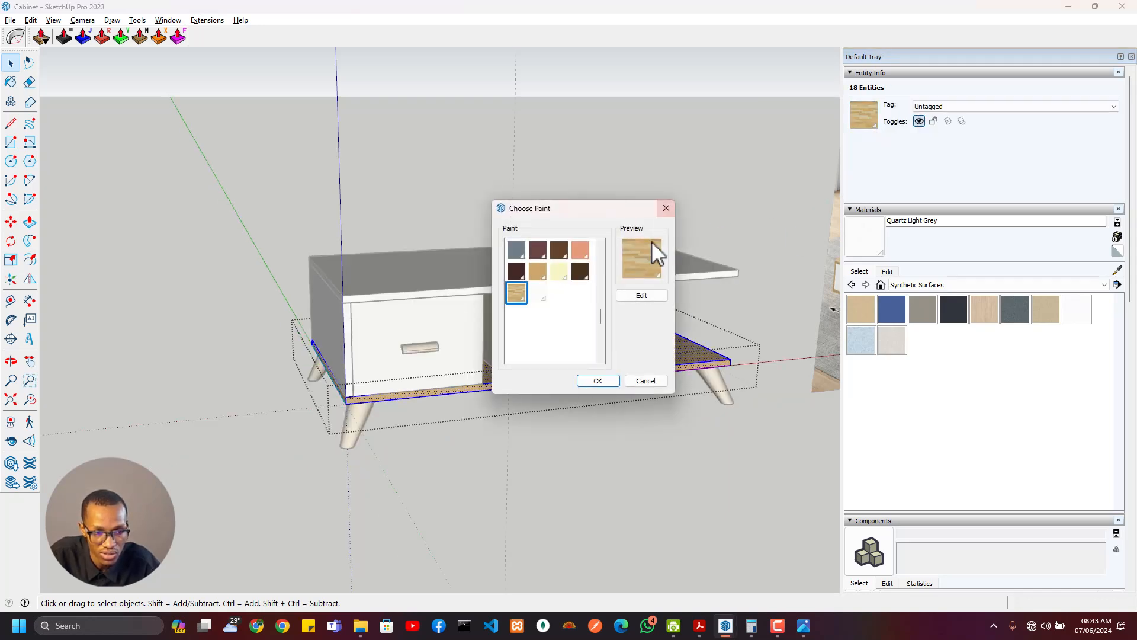
pyautogui.click(586, 380)
pyautogui.click(619, 367)
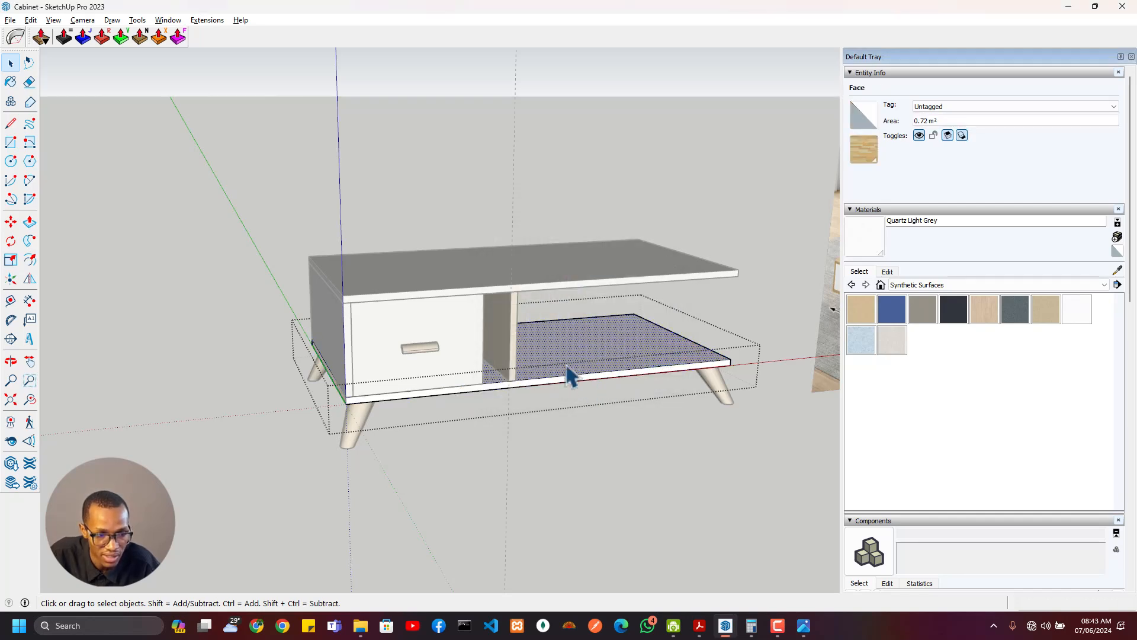
pyautogui.press('Escape')
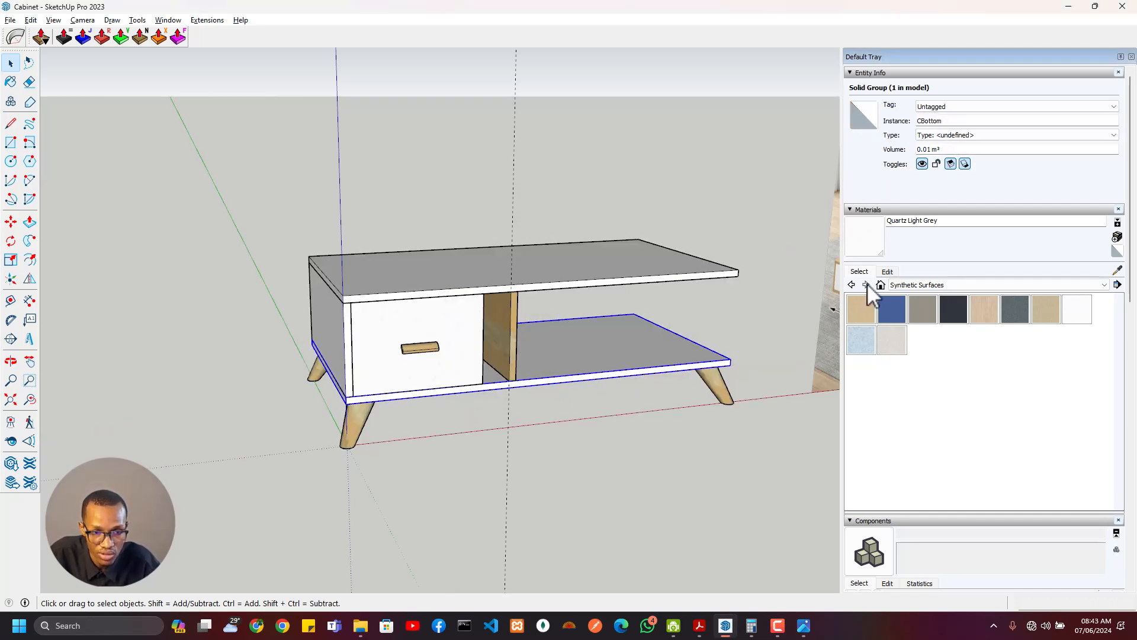
# Inside the divider group, sample the Wood Floor Light material, reset all faces to the default material, and leave the group
pyautogui.tripleClick(503, 351)
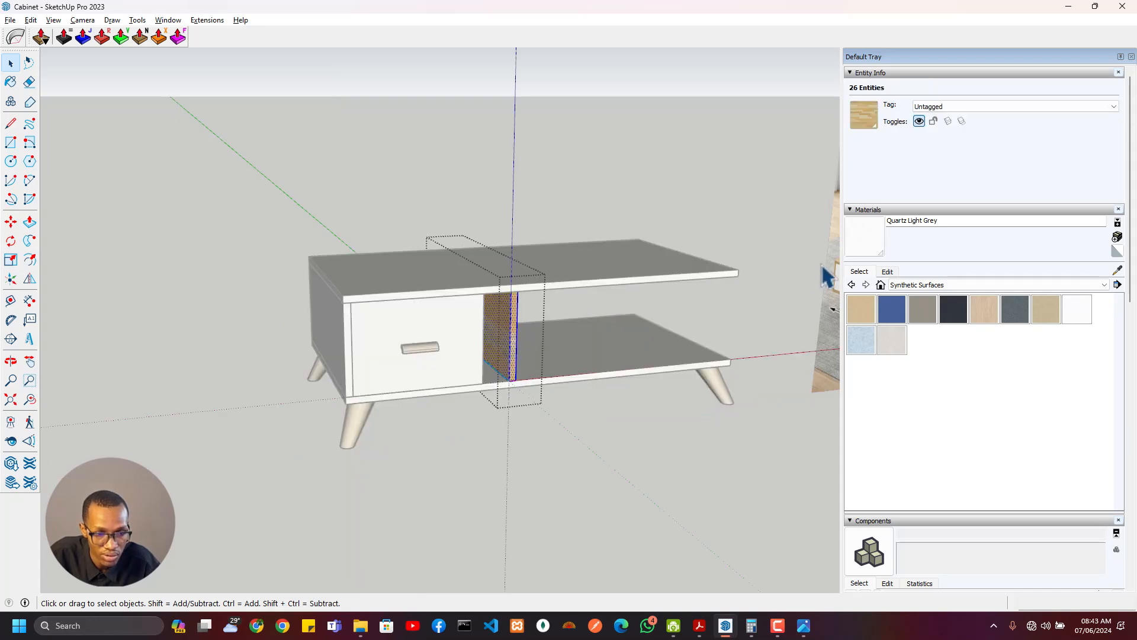
pyautogui.press('b')
pyautogui.keyDown('alt'); pyautogui.click(507, 323); pyautogui.keyUp('alt')
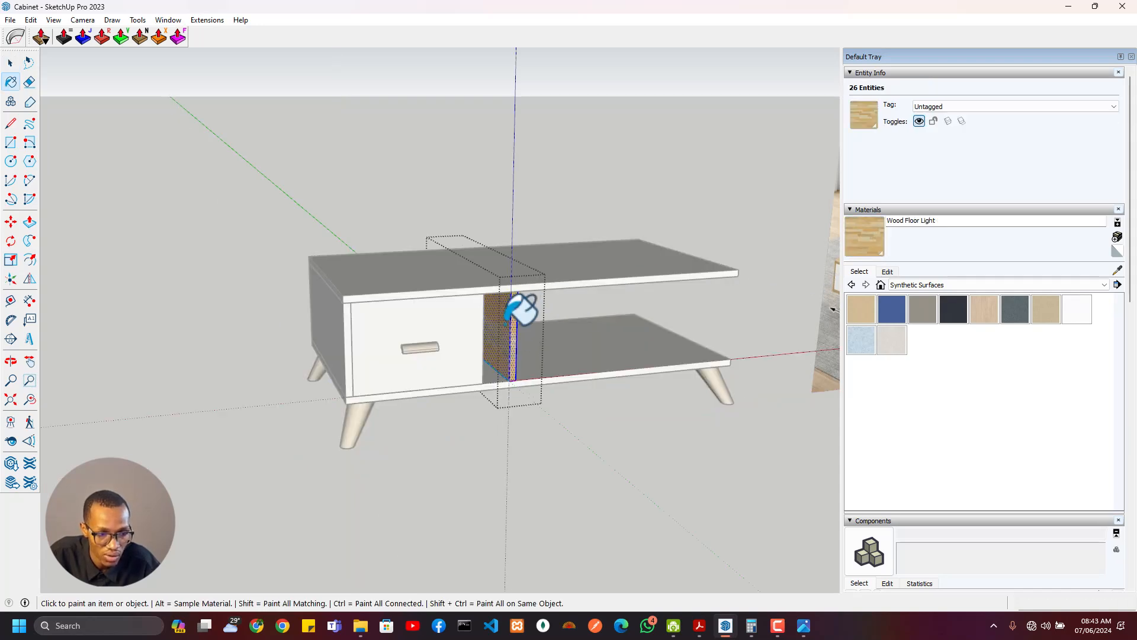
pyautogui.rightClick(504, 322)
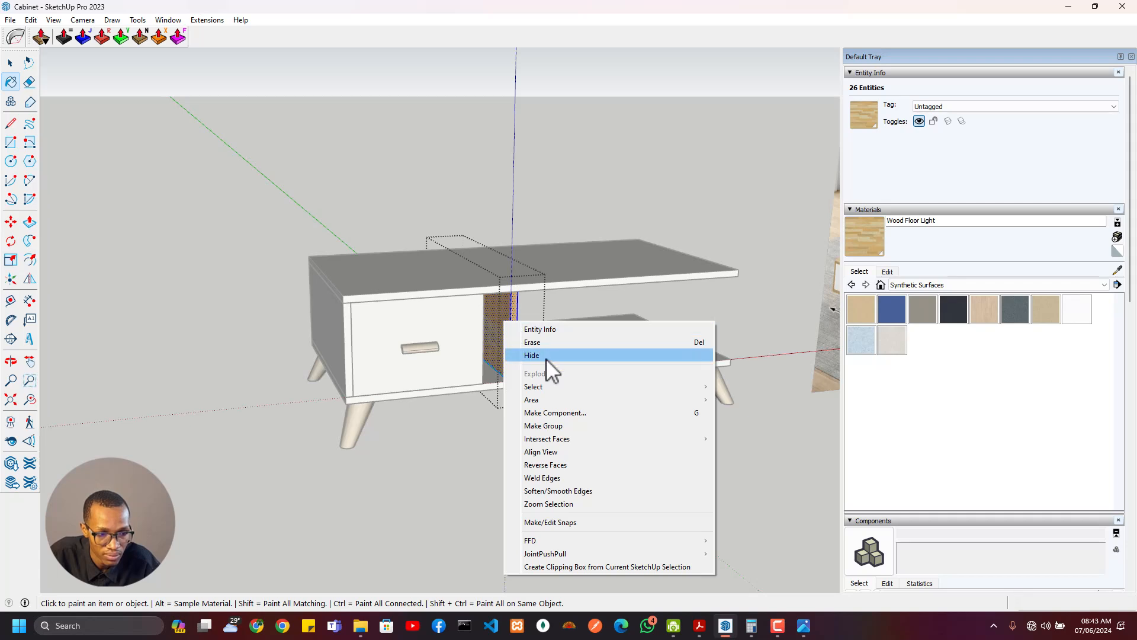
pyautogui.click(865, 115)
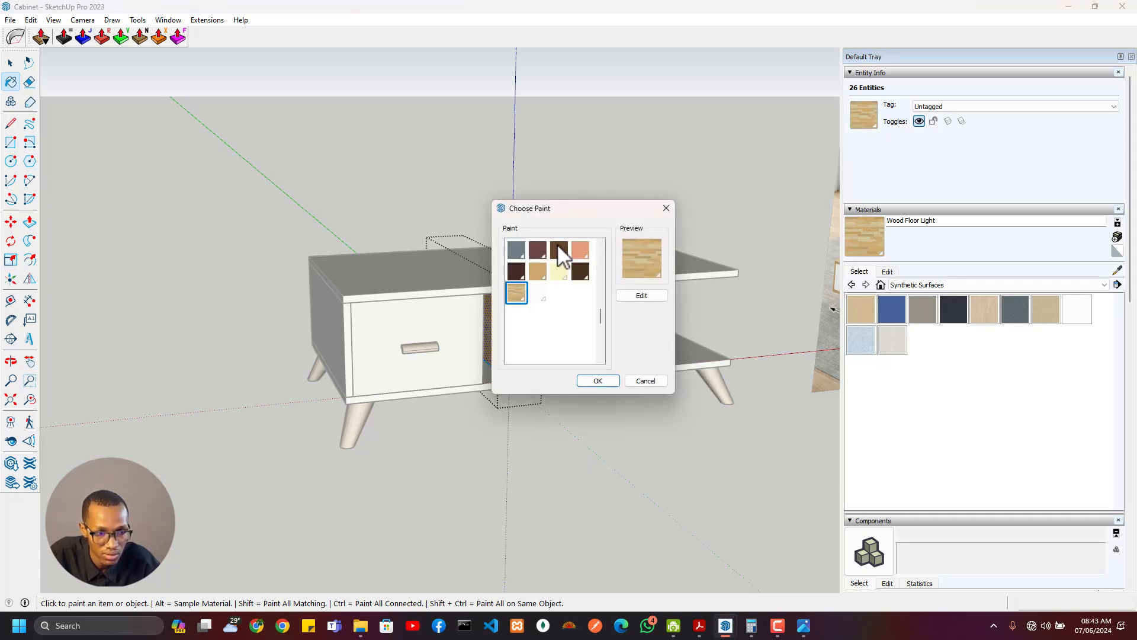
pyautogui.click(593, 378)
pyautogui.scroll(-5, 590, 255)
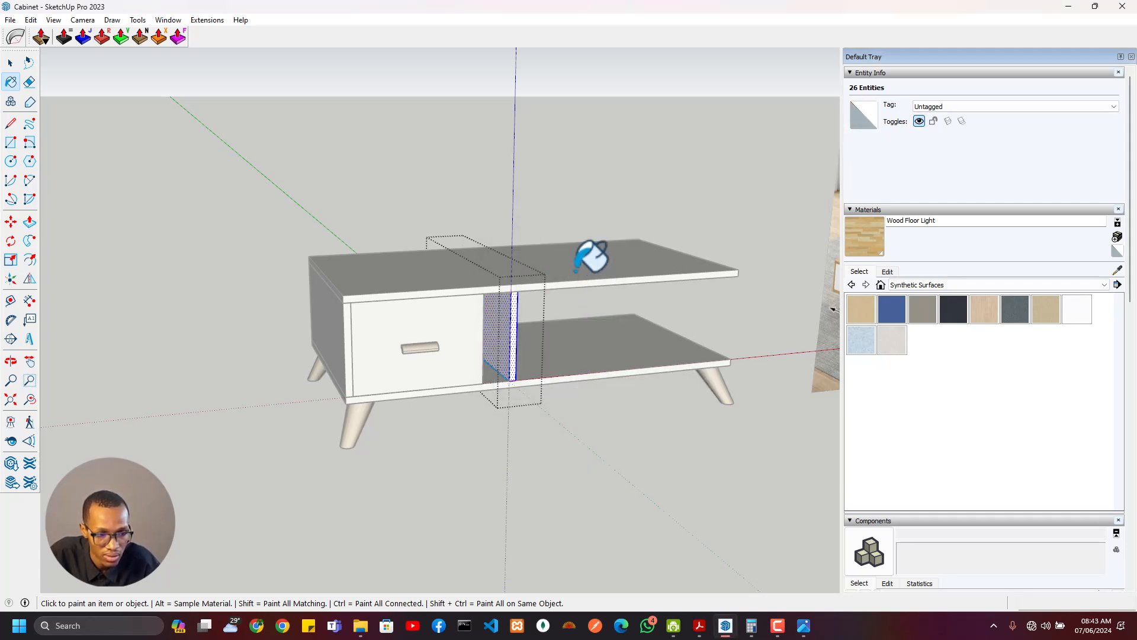
pyautogui.press('space')
pyautogui.scroll(4, 547, 309)
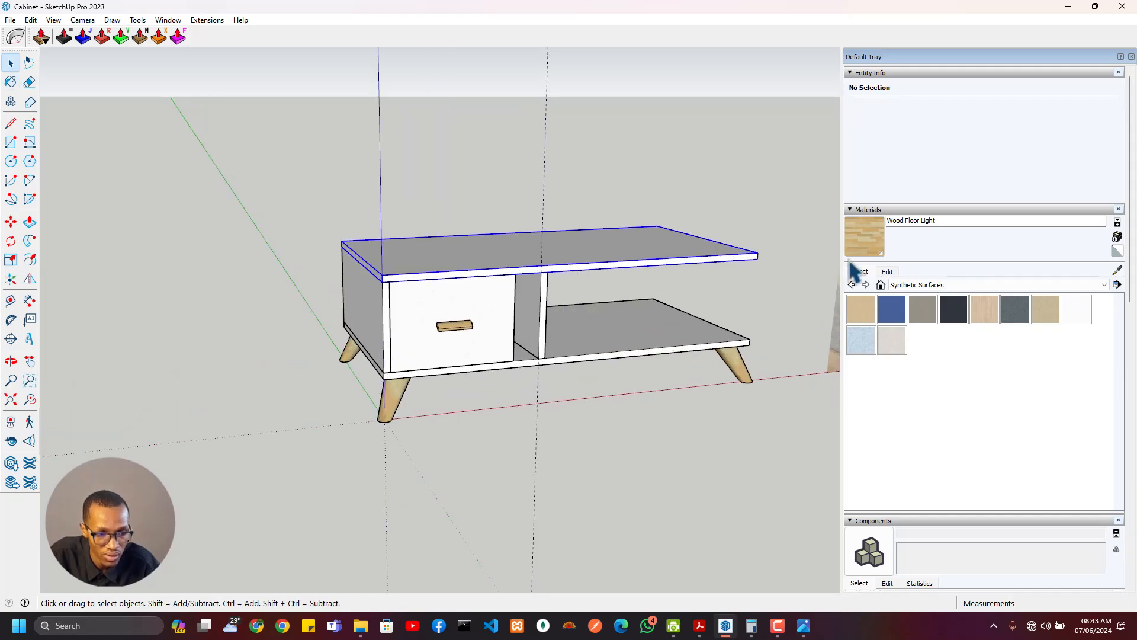
# Paint the top, bottom, divider and side panel groups with the Wood Floor Light material
pyautogui.click(865, 240)
pyautogui.click(659, 242)
pyautogui.click(609, 333)
pyautogui.click(537, 331)
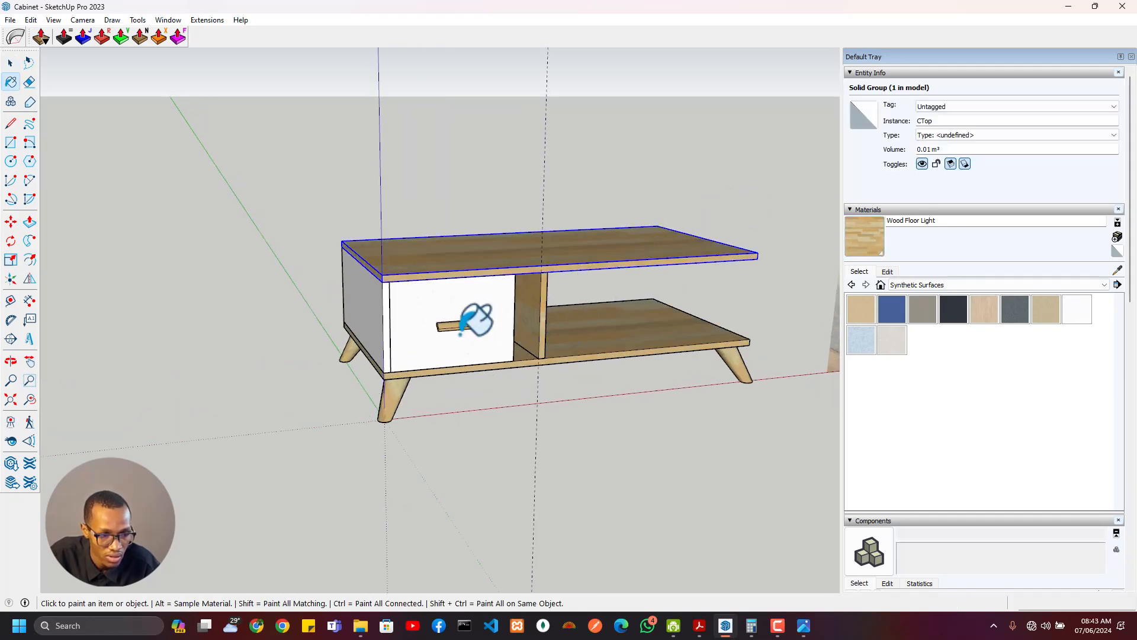
pyautogui.click(371, 320)
pyautogui.scroll(3, 463, 342)
pyautogui.moveTo(463, 342)
pyautogui.mouseDown(button='middle')
pyautogui.moveTo(403, 325)
pyautogui.moveTo(325, 262)
pyautogui.moveTo(396, 280)
pyautogui.moveTo(386, 323)
pyautogui.moveTo(275, 380)
pyautogui.moveTo(266, 357)
pyautogui.moveTo(492, 351)
pyautogui.moveTo(717, 362)
pyautogui.moveTo(492, 358)
pyautogui.mouseUp(button='middle')
pyautogui.press('space')
pyautogui.click(396, 280)
pyautogui.scroll(3, 453, 295)
pyautogui.scroll(-5, 275, 381)
pyautogui.scroll(2, 492, 351)
pyautogui.scroll(-5, 494, 354)
pyautogui.doubleClick(300, 340)
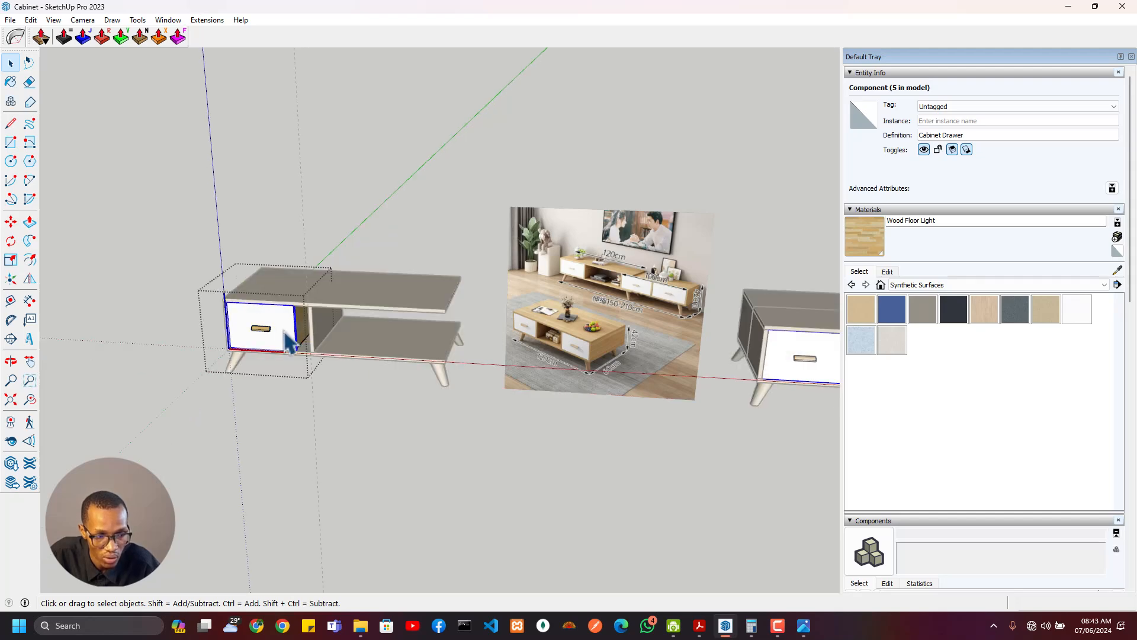
pyautogui.click(294, 342)
pyautogui.press('m')
pyautogui.click(283, 330)
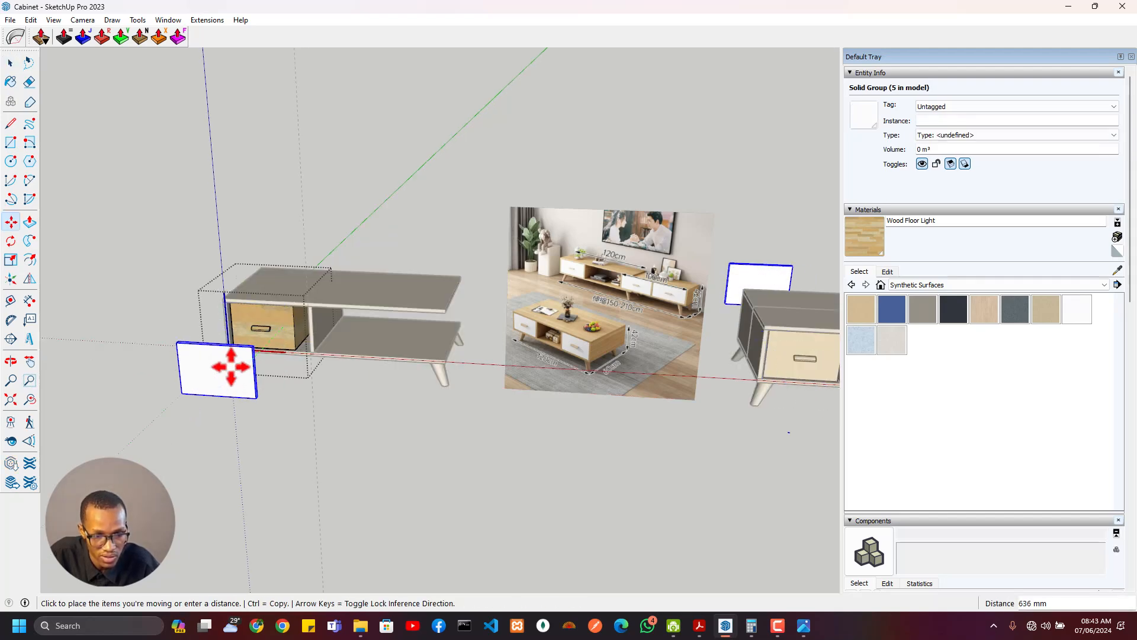
pyautogui.press('Escape')
pyautogui.scroll(3, 259, 329)
pyautogui.moveTo(305, 324); pyautogui.dragTo(242, 327, button='middle')
pyautogui.press('space')
pyautogui.scroll(3, 287, 311)
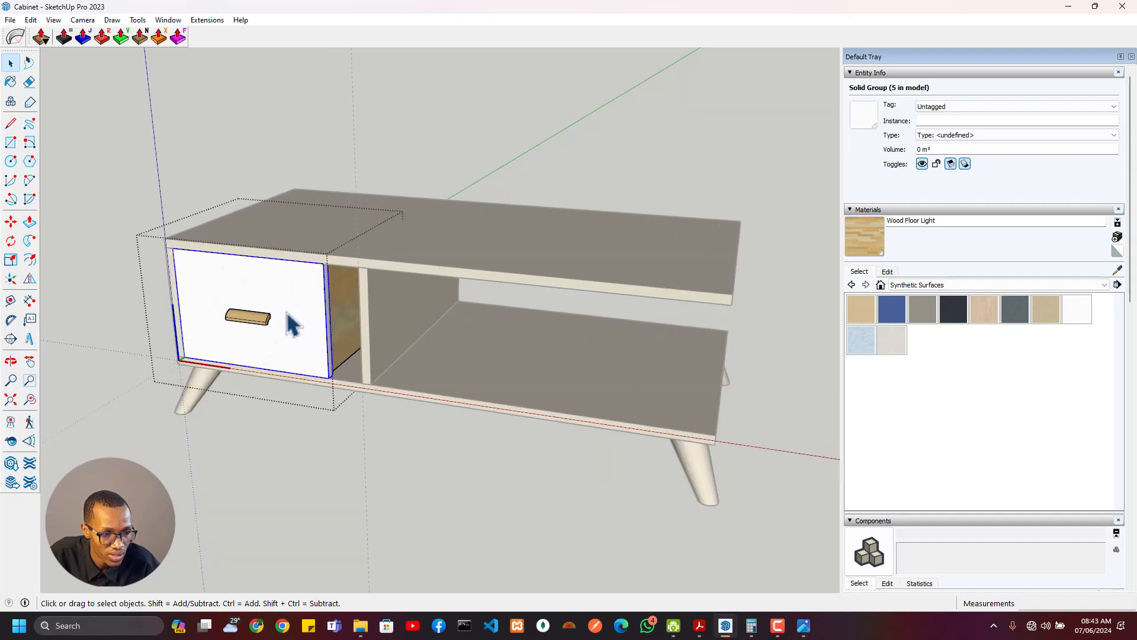
pyautogui.press('Escape')
# Make the TV stand's Cabinet Drawer component unique
pyautogui.click(330, 289)
pyautogui.rightClick(331, 289)
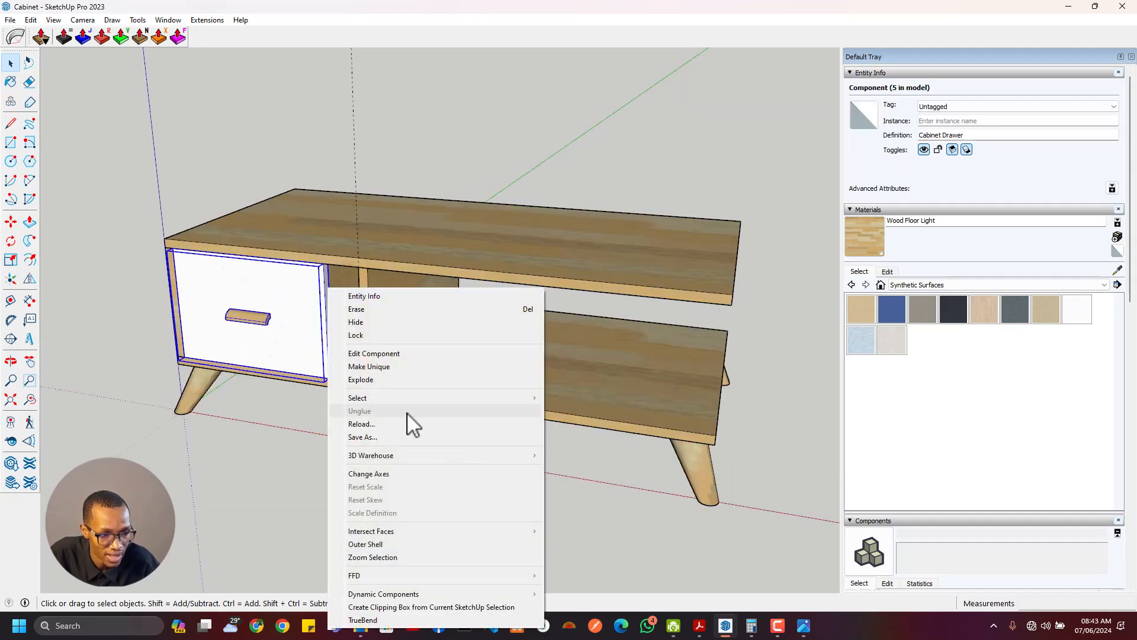
pyautogui.click(388, 368)
pyautogui.scroll(-3, 272, 364)
pyautogui.moveTo(272, 363); pyautogui.dragTo(332, 326, button='middle')
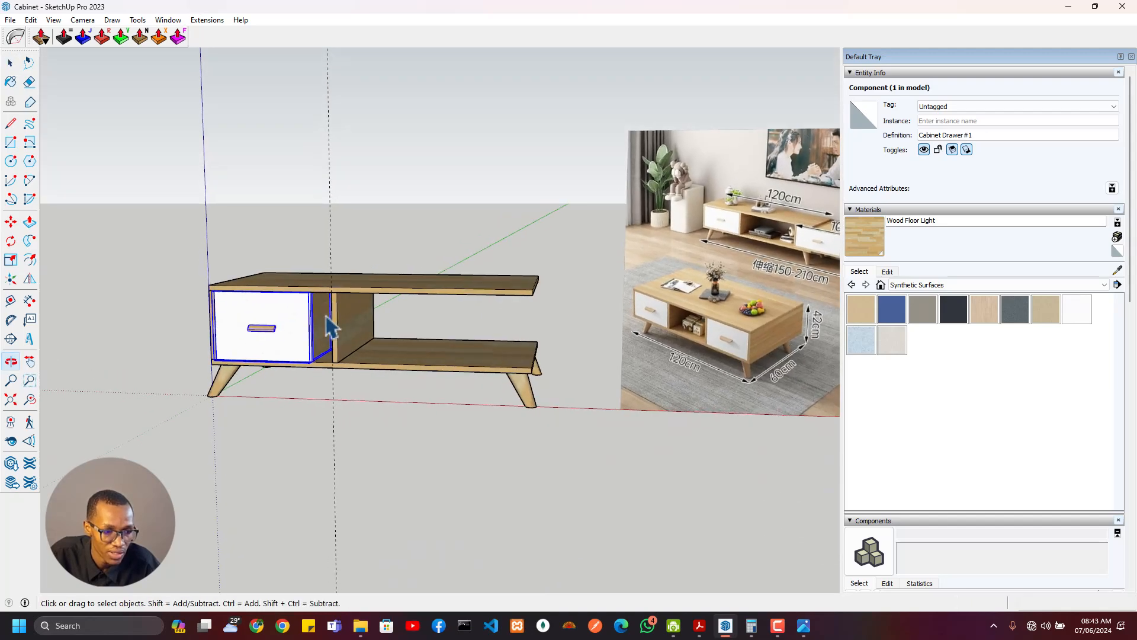
# Open the unique drawer component and delete the wooden drawer box group behind its front panel
pyautogui.scroll(3, 332, 326)
pyautogui.doubleClick(323, 333)
pyautogui.click(329, 334)
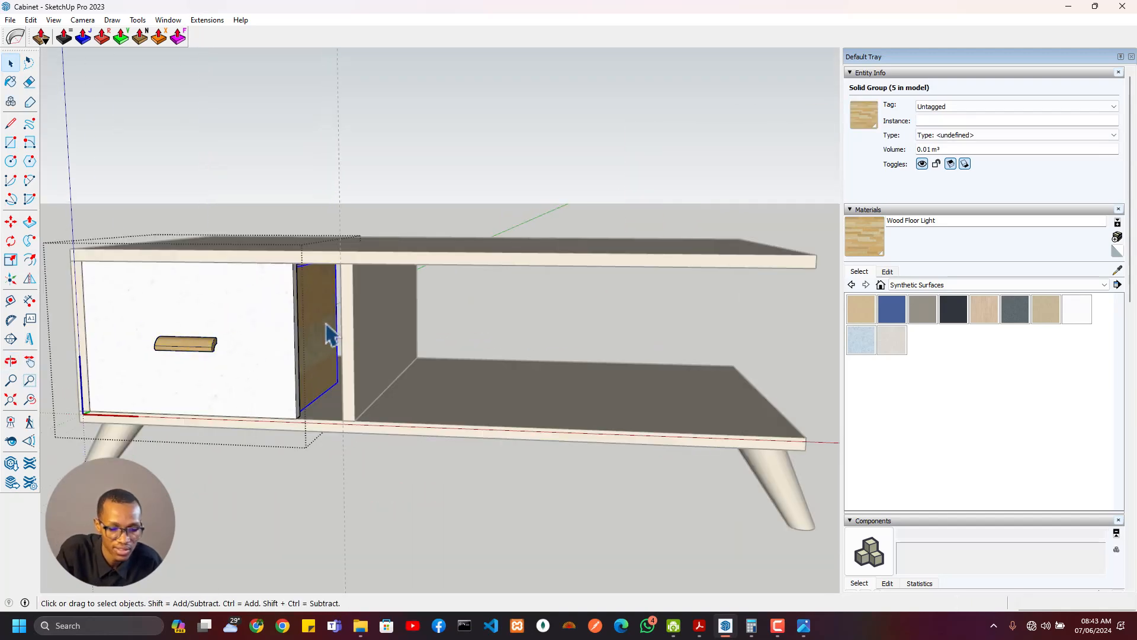
pyautogui.press('Delete')
# Open the drawer's white front panel group and extend its side face with Push/Pull until it meets the divider panel
pyautogui.moveTo(343, 338); pyautogui.dragTo(220, 357, button='middle')
pyautogui.scroll(2, 178, 358)
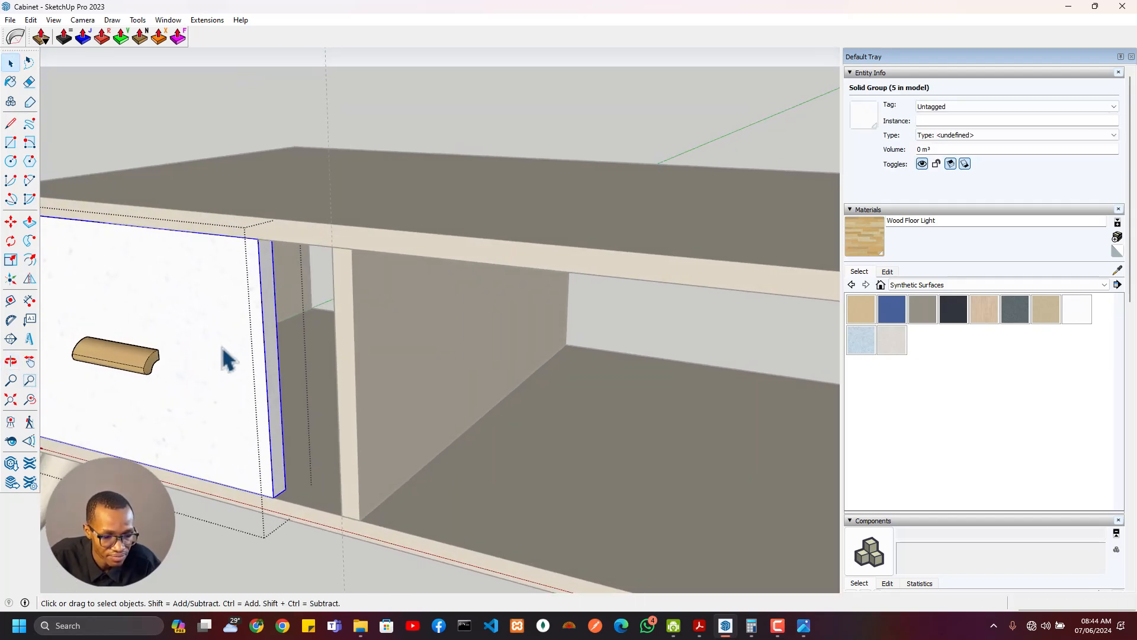
pyautogui.doubleClick(243, 335)
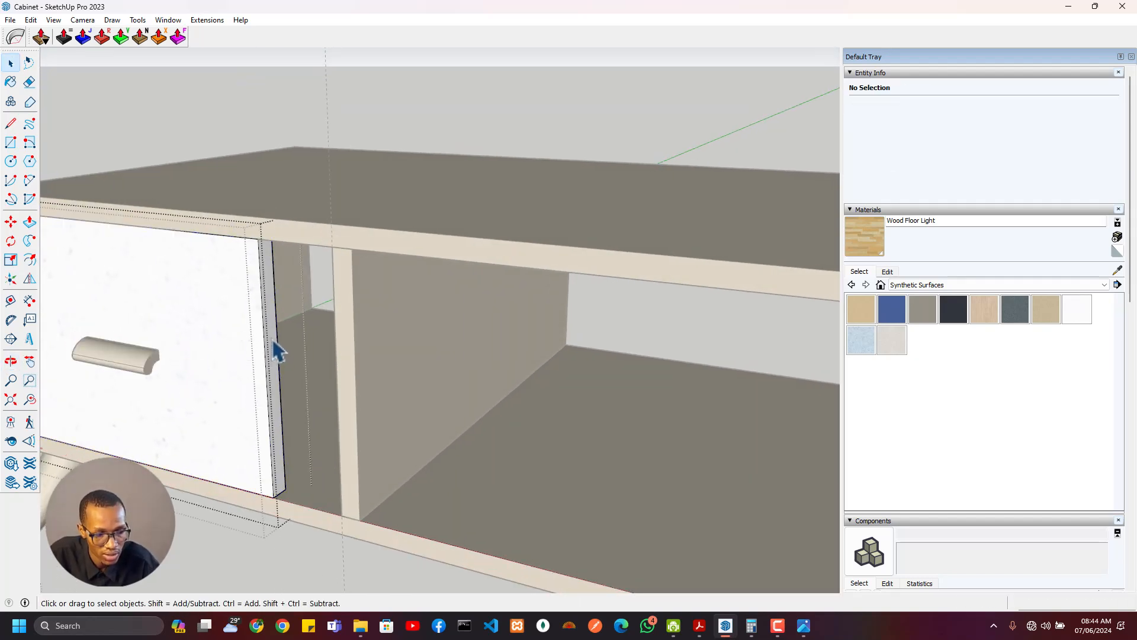
pyautogui.press('p')
pyautogui.click(270, 361)
pyautogui.press('Escape')
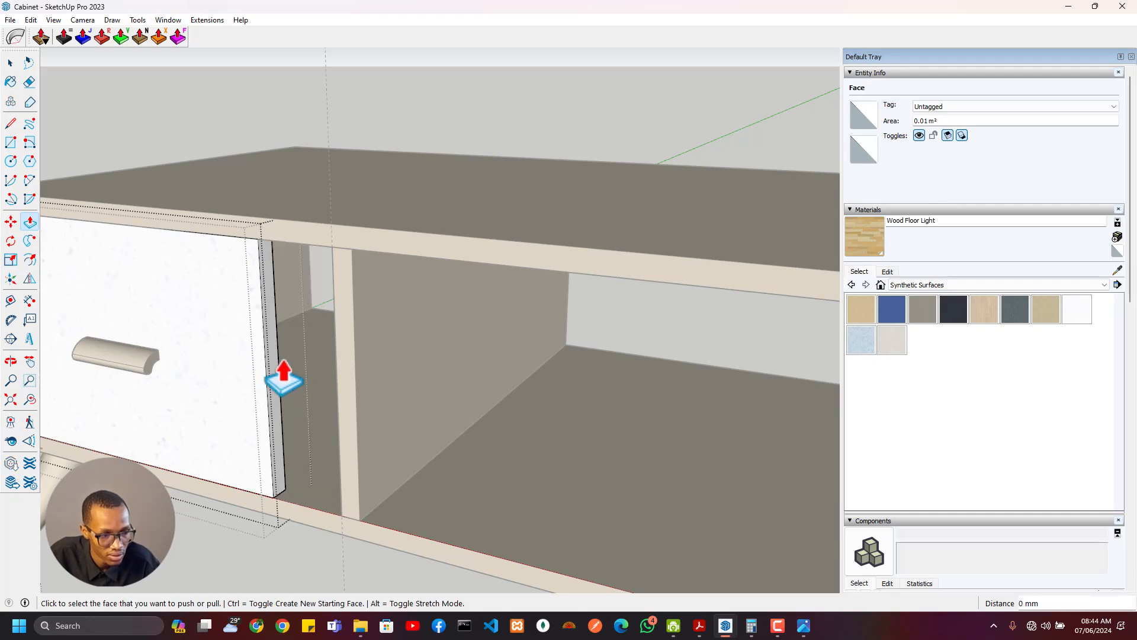
pyautogui.click(274, 386)
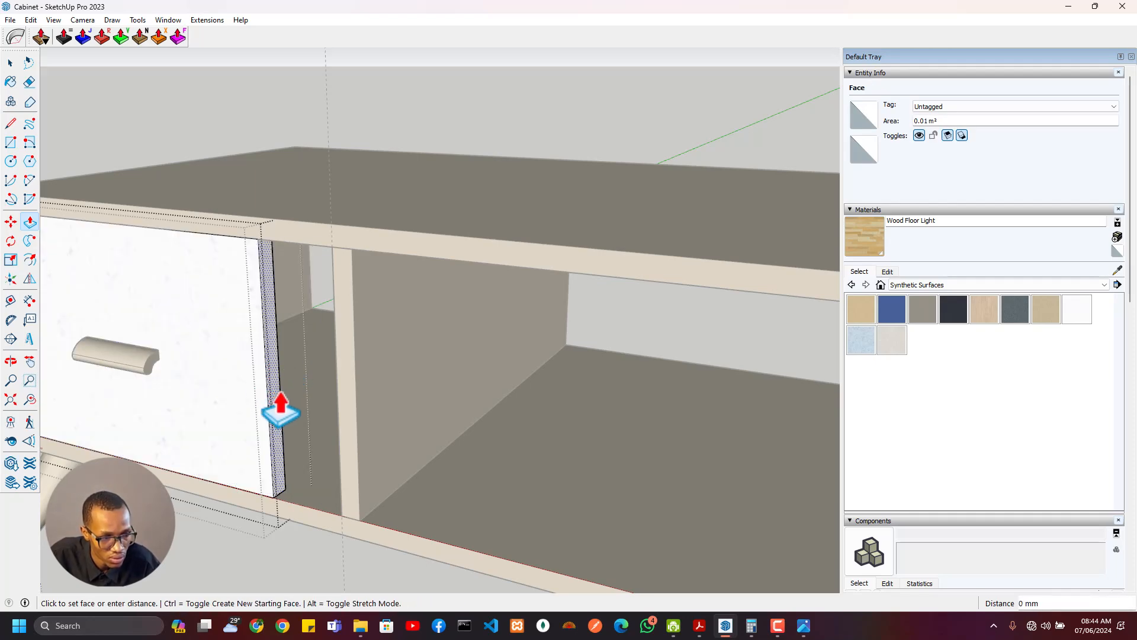
pyautogui.click(345, 525)
# Select the drawer's Cabinet Knob and place a vertical guide 225 mm from the front panel's outer side edge
pyautogui.moveTo(346, 533); pyautogui.dragTo(223, 475, button='middle')
pyautogui.press('space')
pyautogui.click(217, 390)
pyautogui.click(218, 385)
pyautogui.press('t')
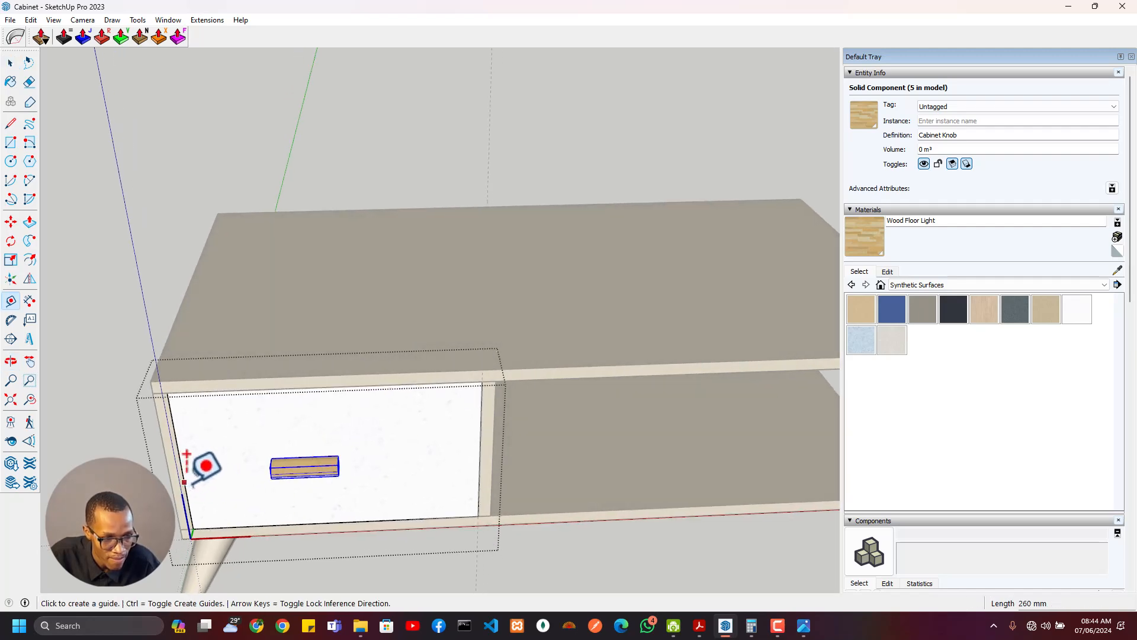
pyautogui.click(187, 454)
pyautogui.click(337, 493)
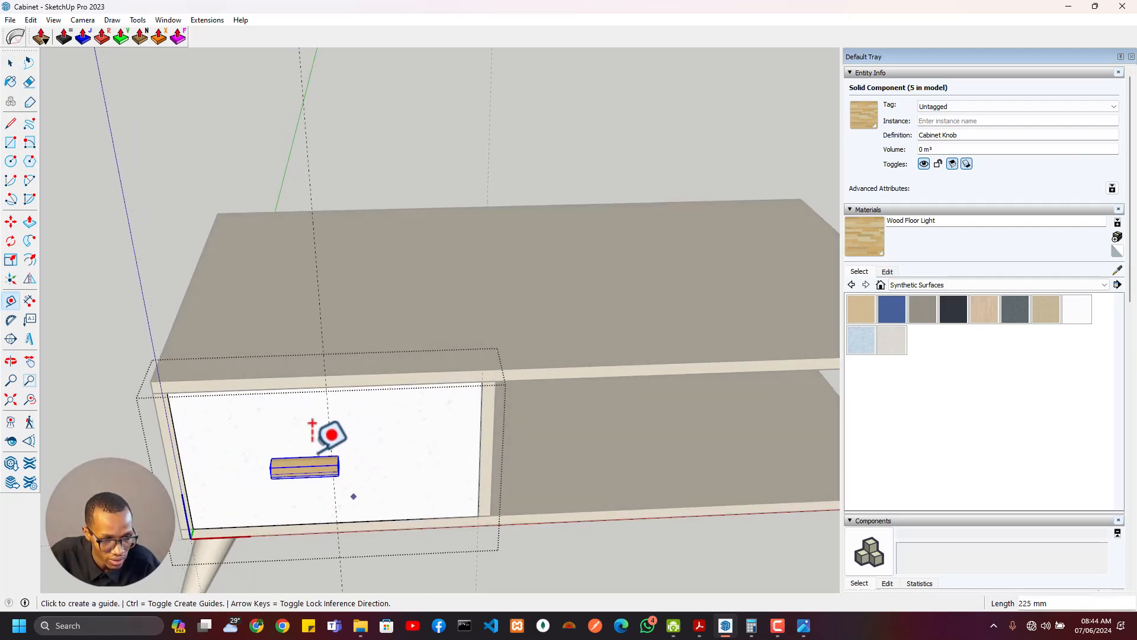
# Move the Cabinet Knob by its midpoint onto the vertical centre guide and leave the drawer component
pyautogui.scroll(3, 311, 471)
pyautogui.press('m')
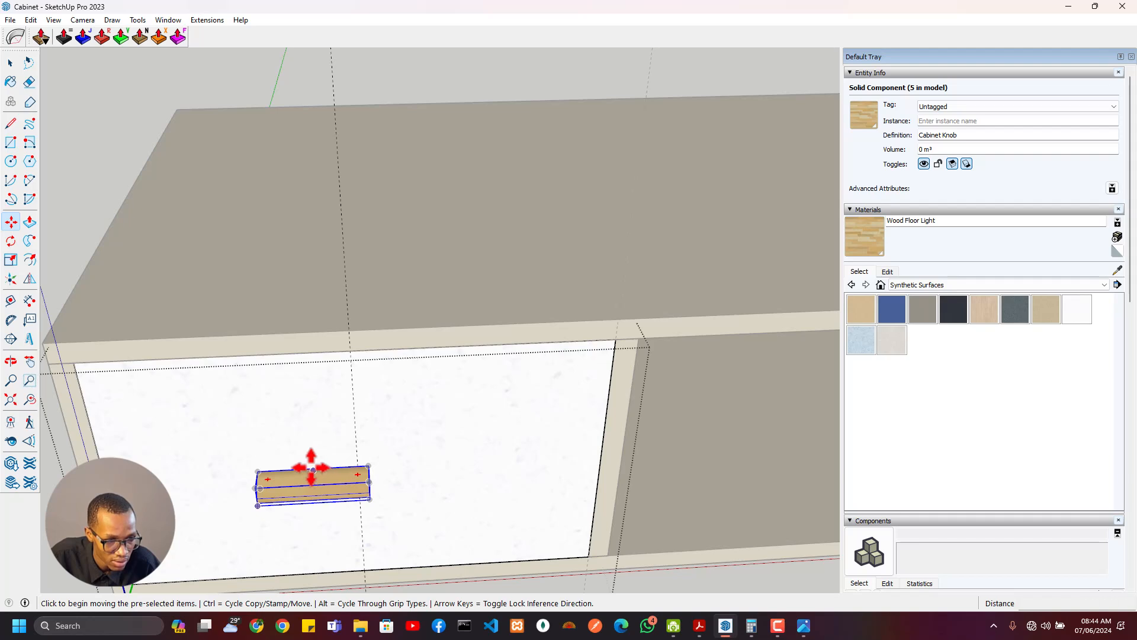
pyautogui.click(312, 469)
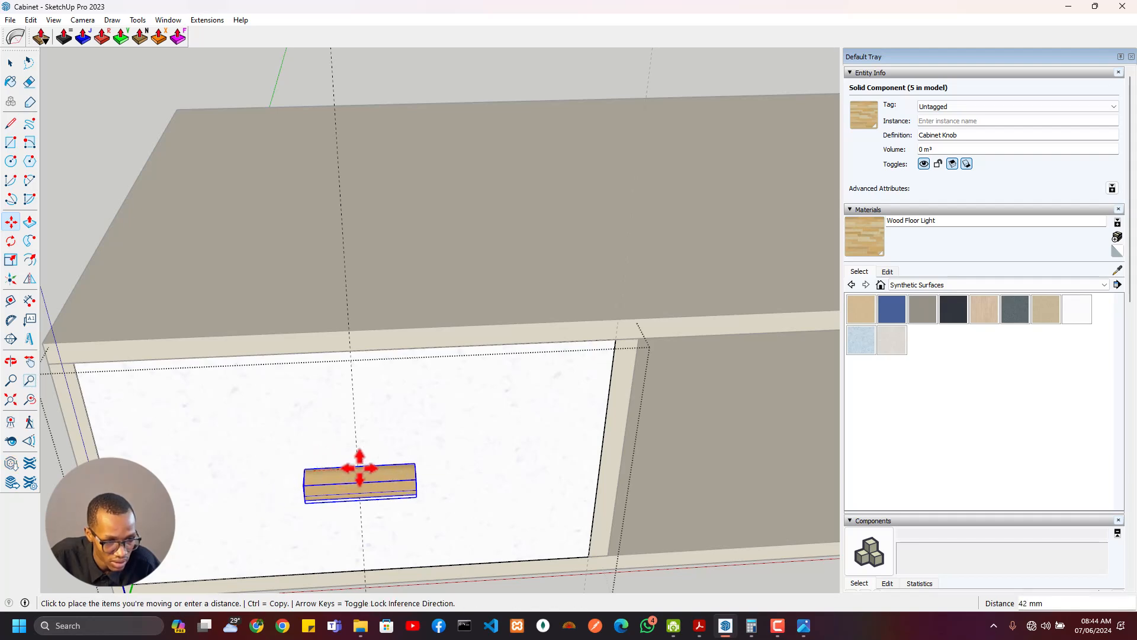
pyautogui.click(350, 355)
pyautogui.moveTo(367, 389); pyautogui.dragTo(642, 352, button='middle')
pyautogui.press('space')
pyautogui.scroll(-3, 273, 368)
pyautogui.press('Escape')
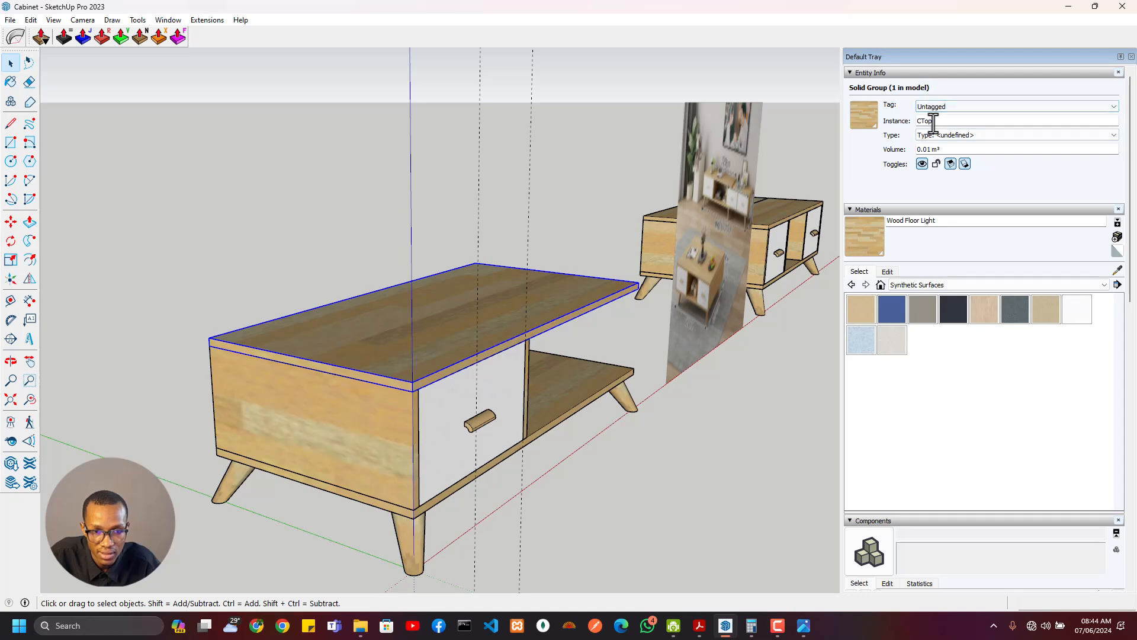
# Hide the CTop panel and rename the drawer component's definition to Cabinet Drawer TV
pyautogui.moveTo(640, 335); pyautogui.dragTo(462, 364, button='middle')
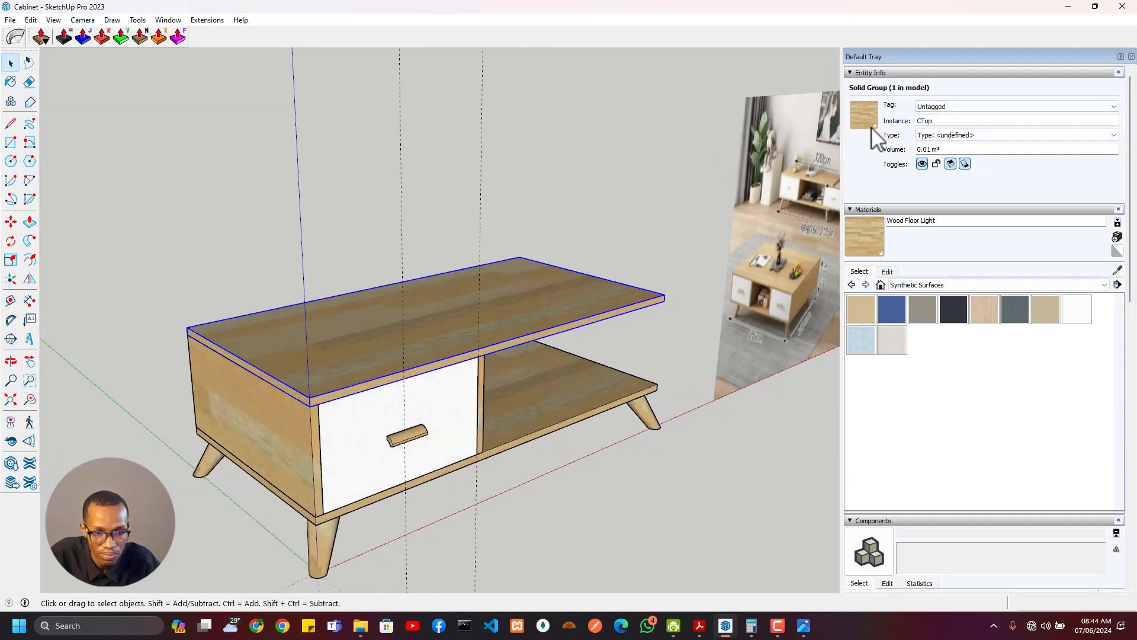
pyautogui.click(922, 164)
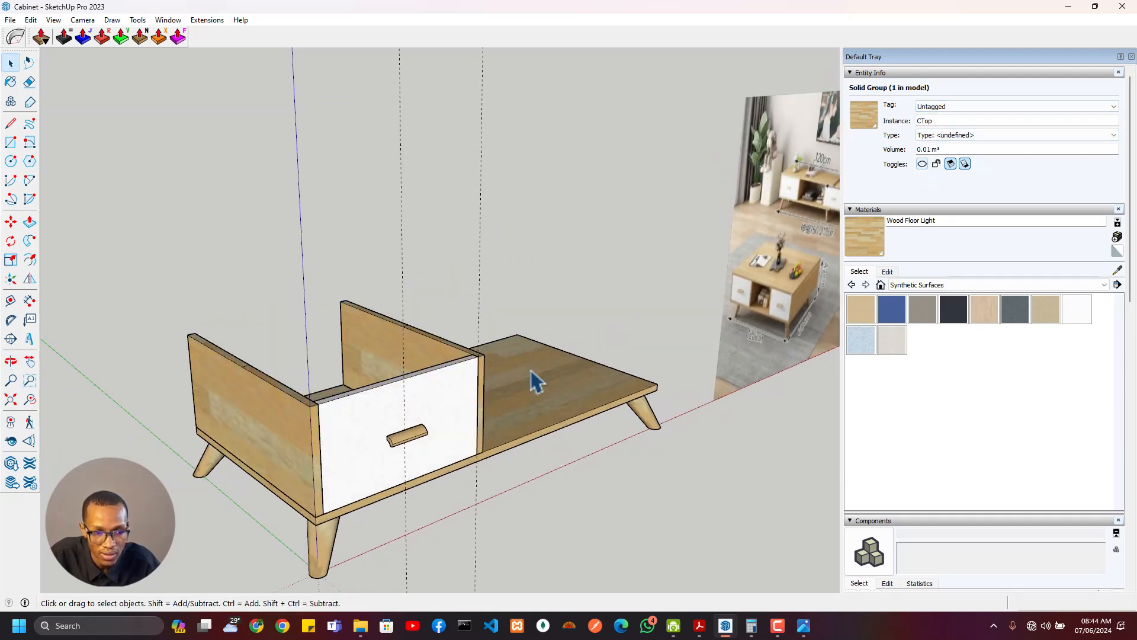
pyautogui.click(467, 398)
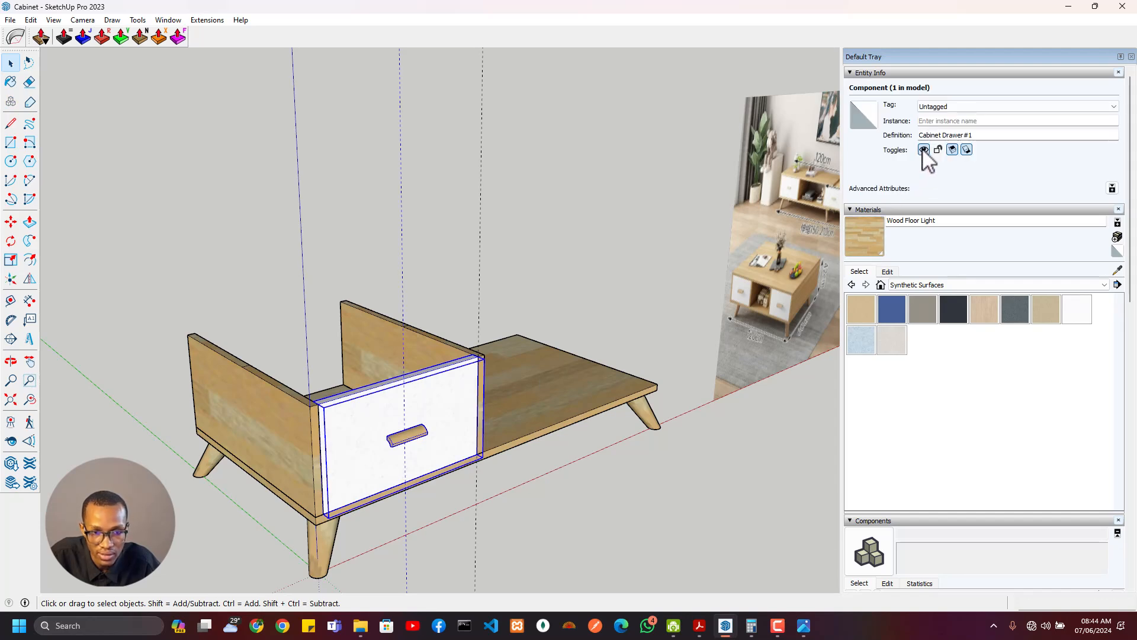
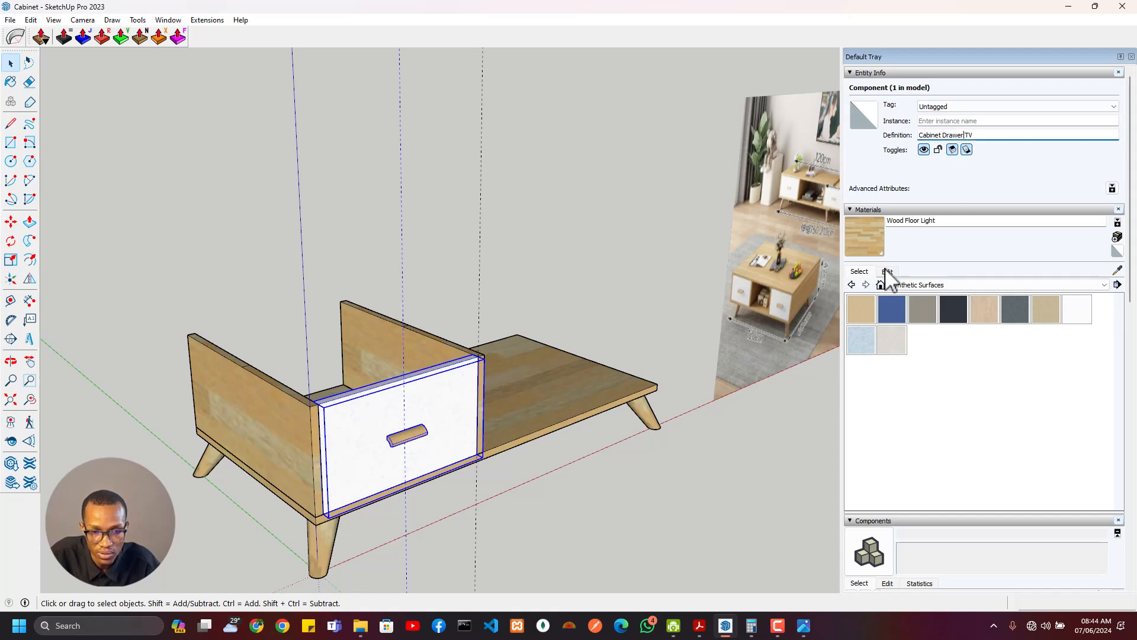
# Draw a 450 by 580 mm rectangle on the bottom panel behind the drawer front and extrude it 260 mm up to the panels' top
pyautogui.moveTo(432, 436); pyautogui.dragTo(283, 474, button='middle')
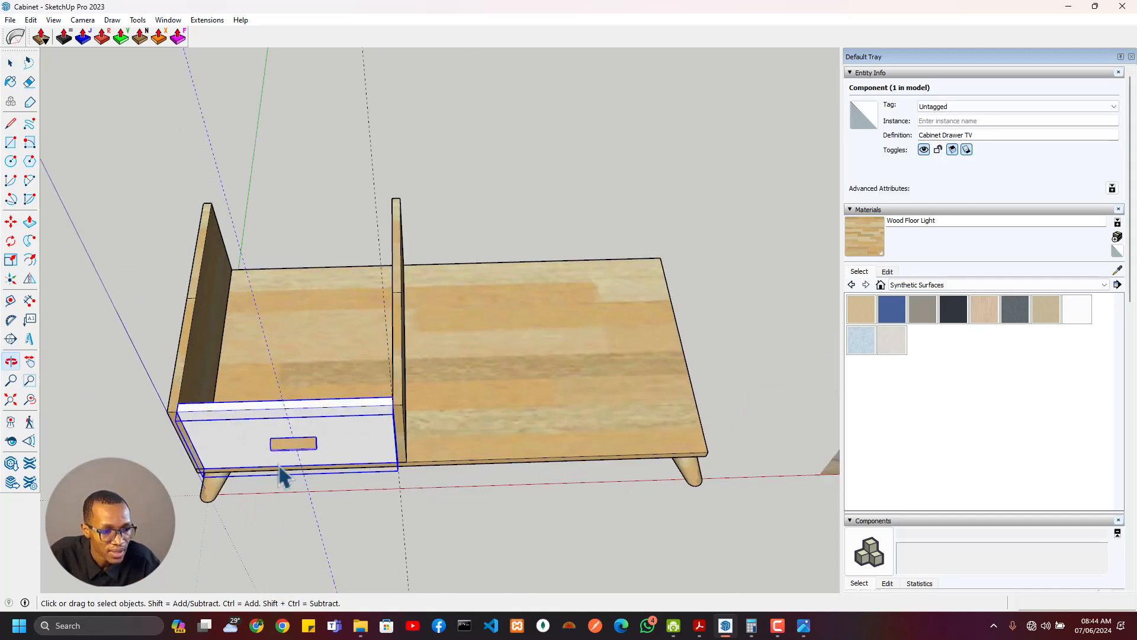
pyautogui.moveTo(302, 388); pyautogui.dragTo(645, 437, button='middle')
pyautogui.press('r')
pyautogui.click(565, 304)
pyautogui.click(646, 481)
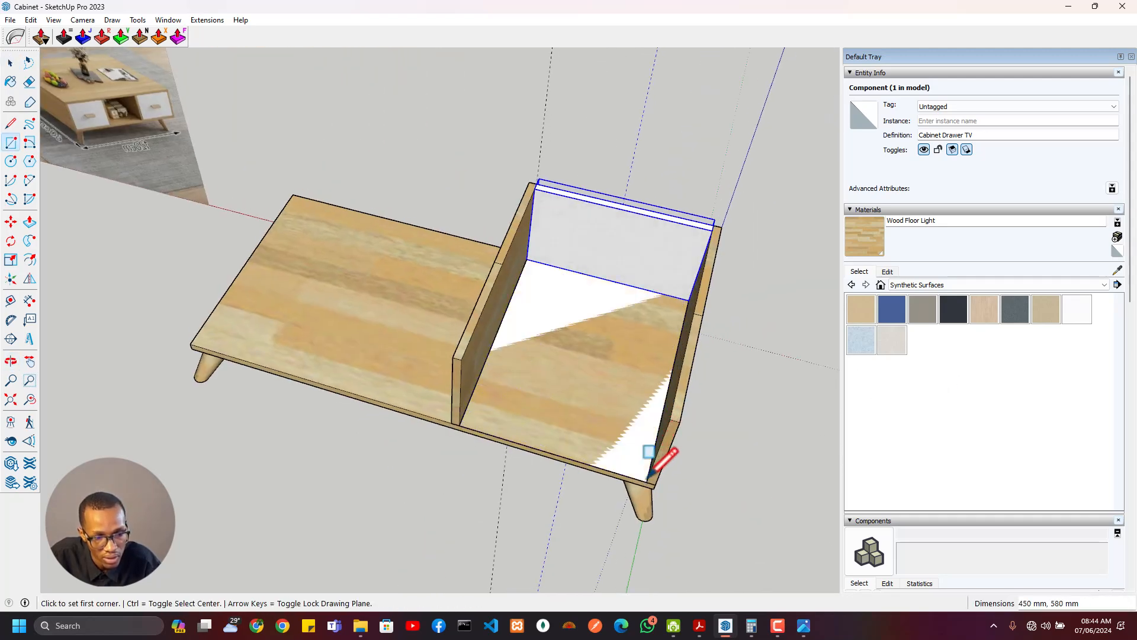
pyautogui.press('p')
pyautogui.click(597, 361)
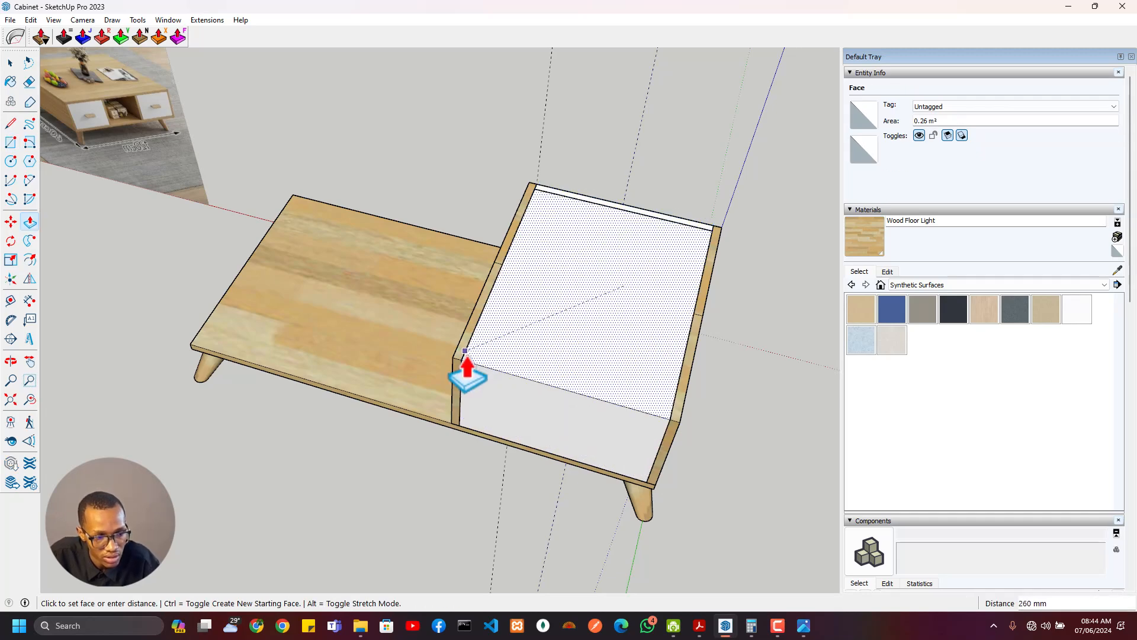
pyautogui.click(462, 360)
# Lower the drawer box's top face by 20 mm and push both side faces inwards to leave clearance from the panels
pyautogui.click(563, 337)
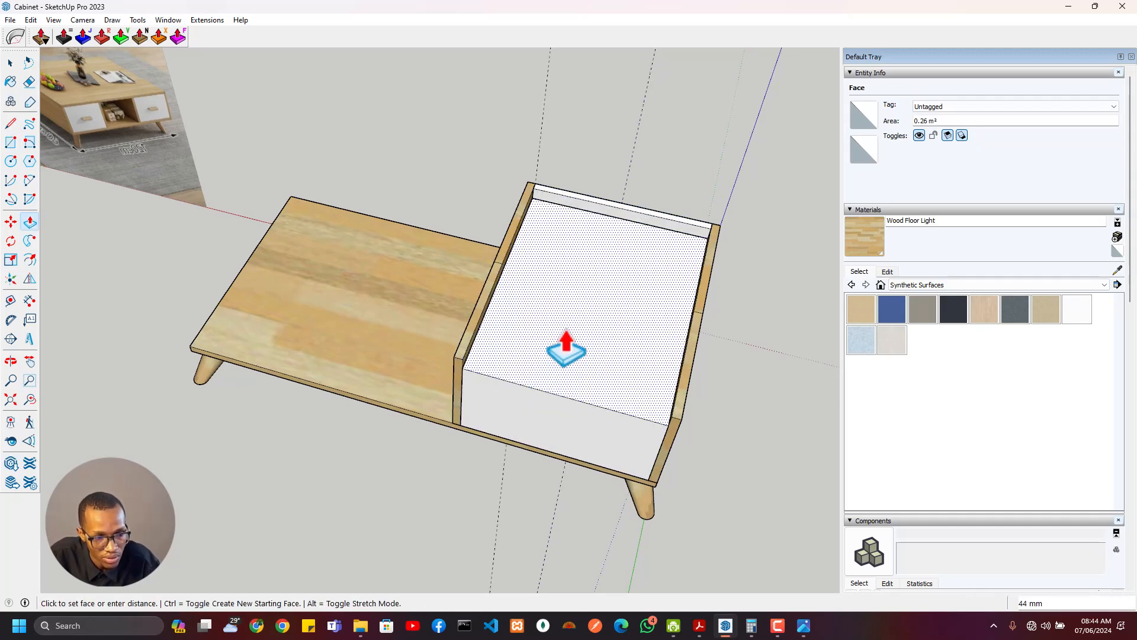
pyautogui.press('Return')
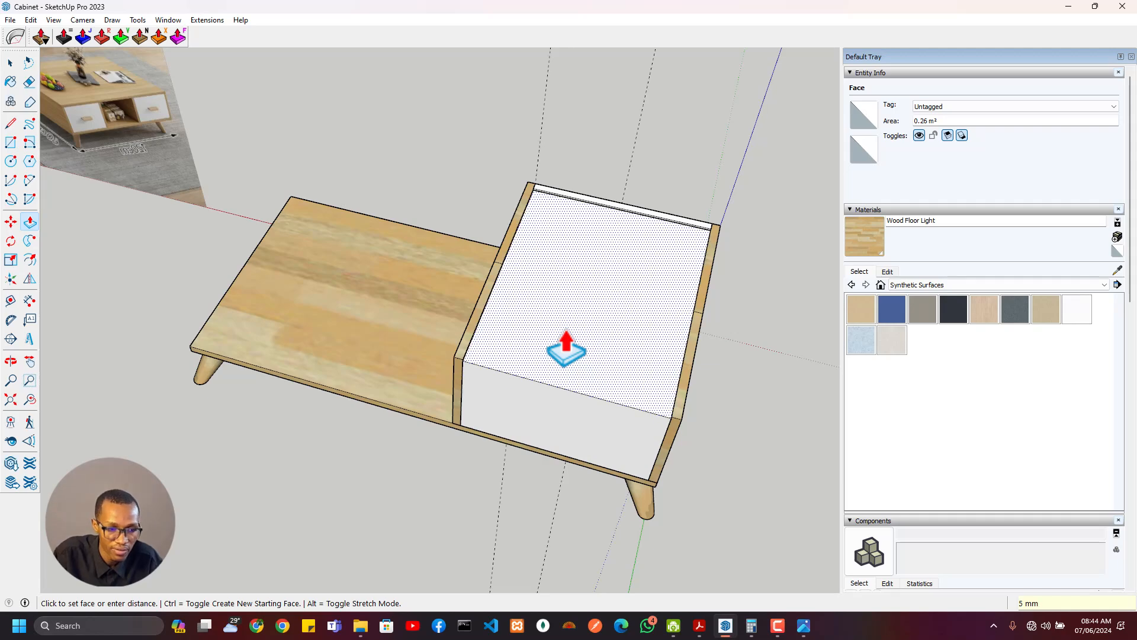
pyautogui.moveTo(413, 382); pyautogui.dragTo(683, 203, button='middle')
pyautogui.scroll(2, 539, 271)
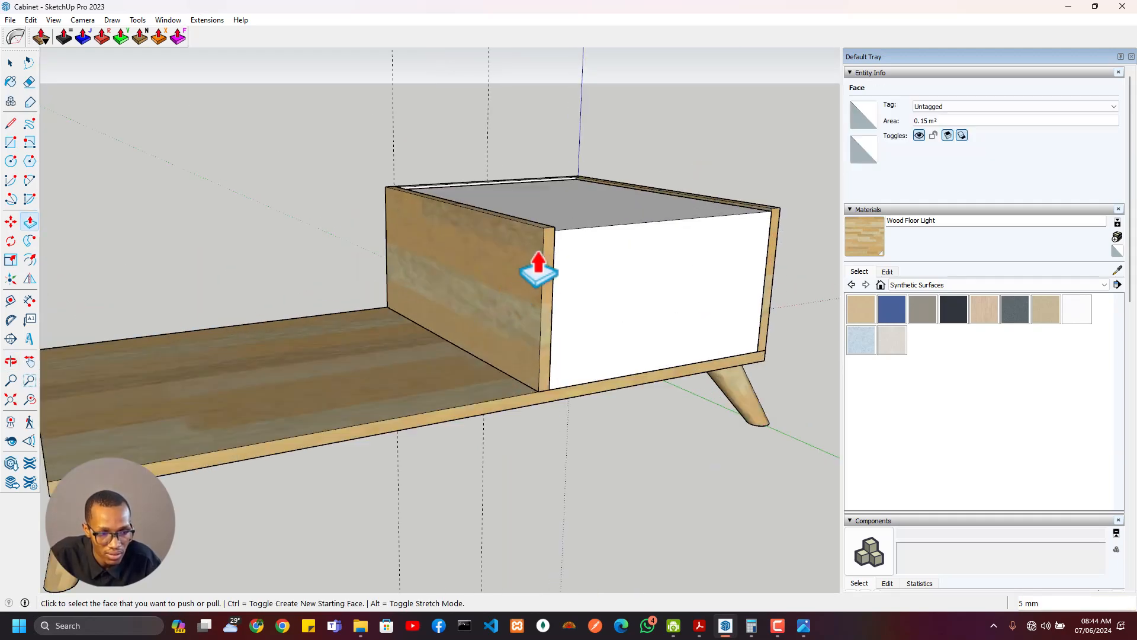
pyautogui.click(577, 214)
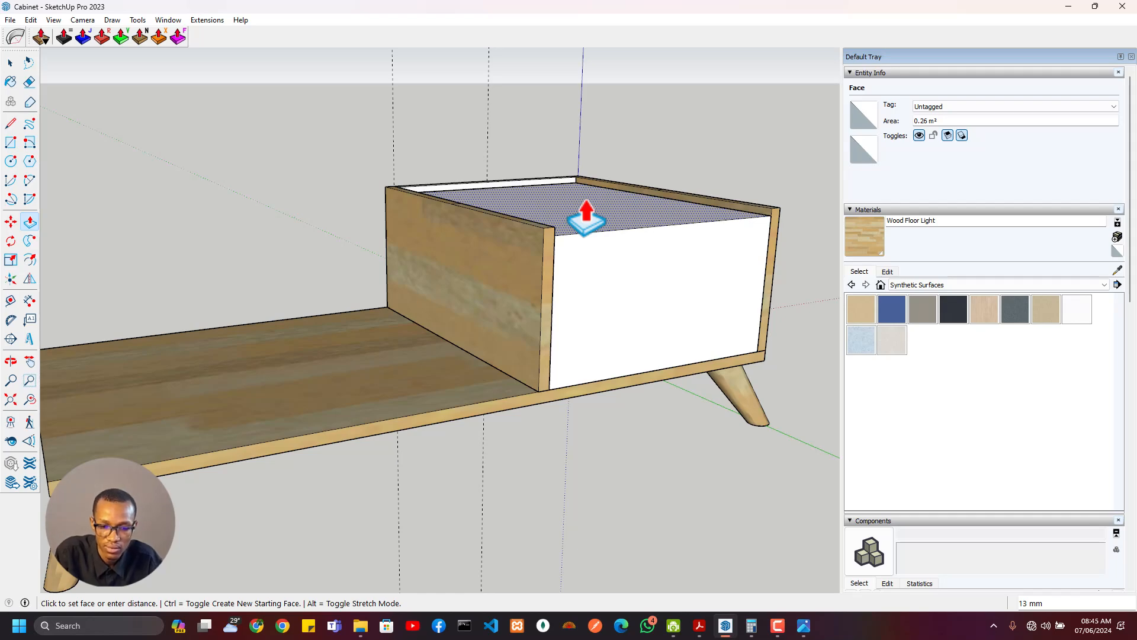
pyautogui.click(583, 218)
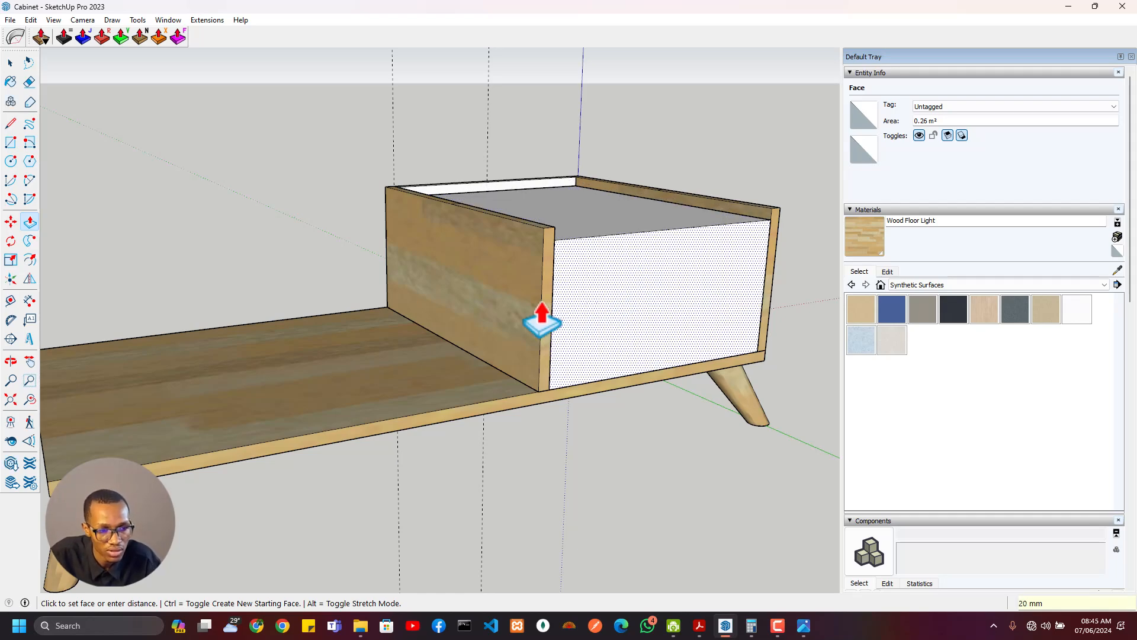
pyautogui.moveTo(533, 309); pyautogui.dragTo(444, 347, button='middle')
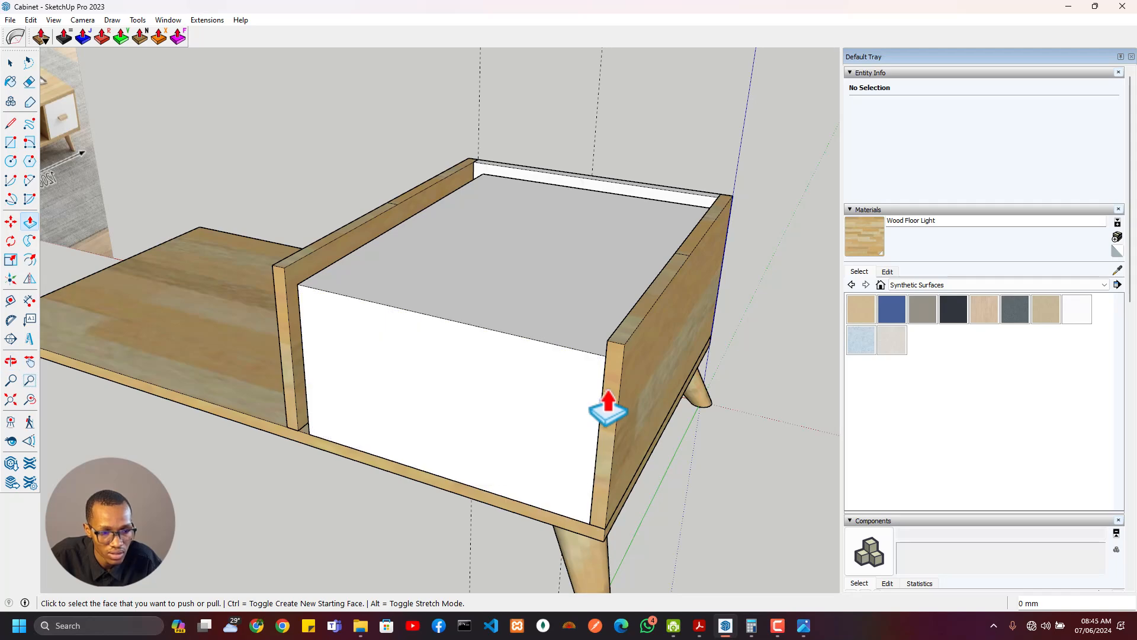
pyautogui.moveTo(610, 406); pyautogui.dragTo(530, 371, button='middle')
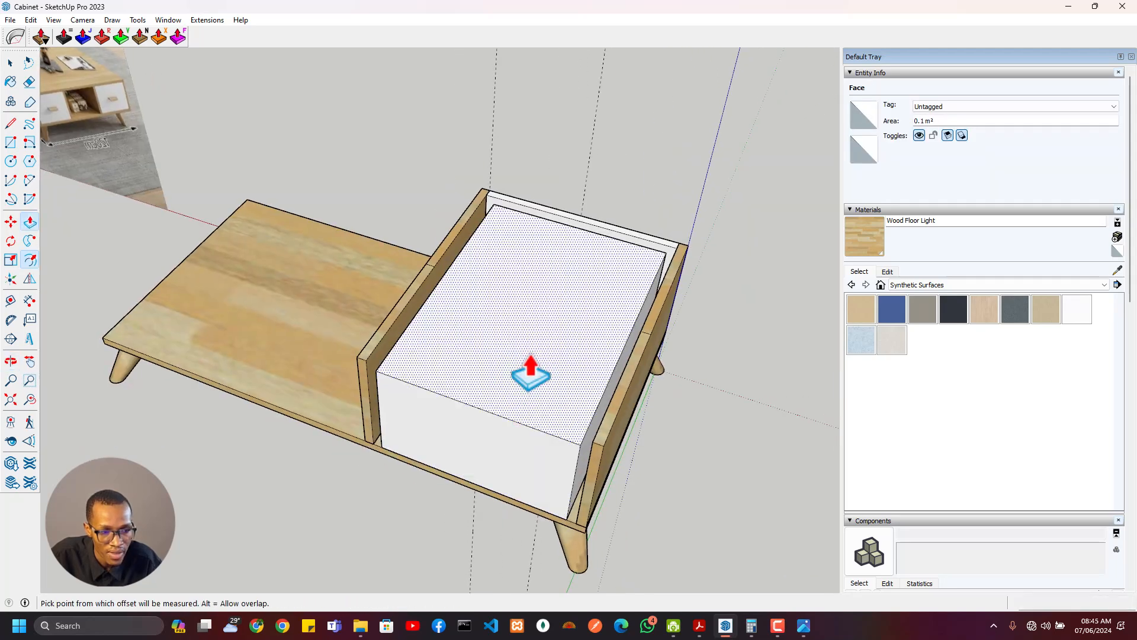
# Offset the drawer box's top outline inwards and push the inner face down 220 mm to hollow the box
pyautogui.press('f')
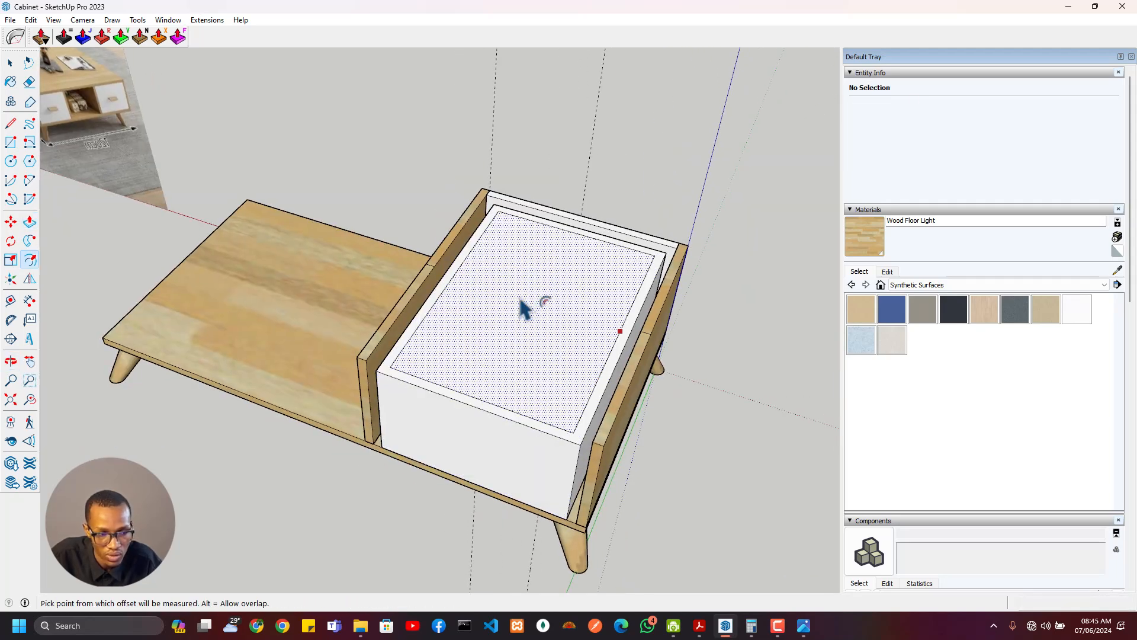
pyautogui.moveTo(524, 308); pyautogui.dragTo(474, 306, button='middle')
pyautogui.press('p')
pyautogui.click(474, 308)
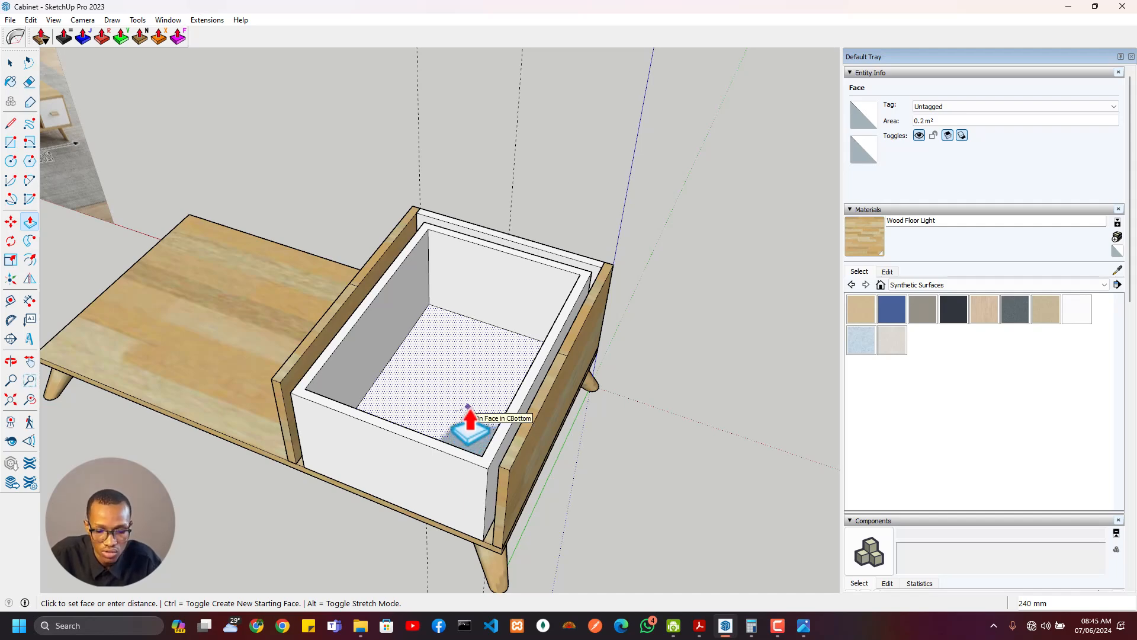
pyautogui.press('Return')
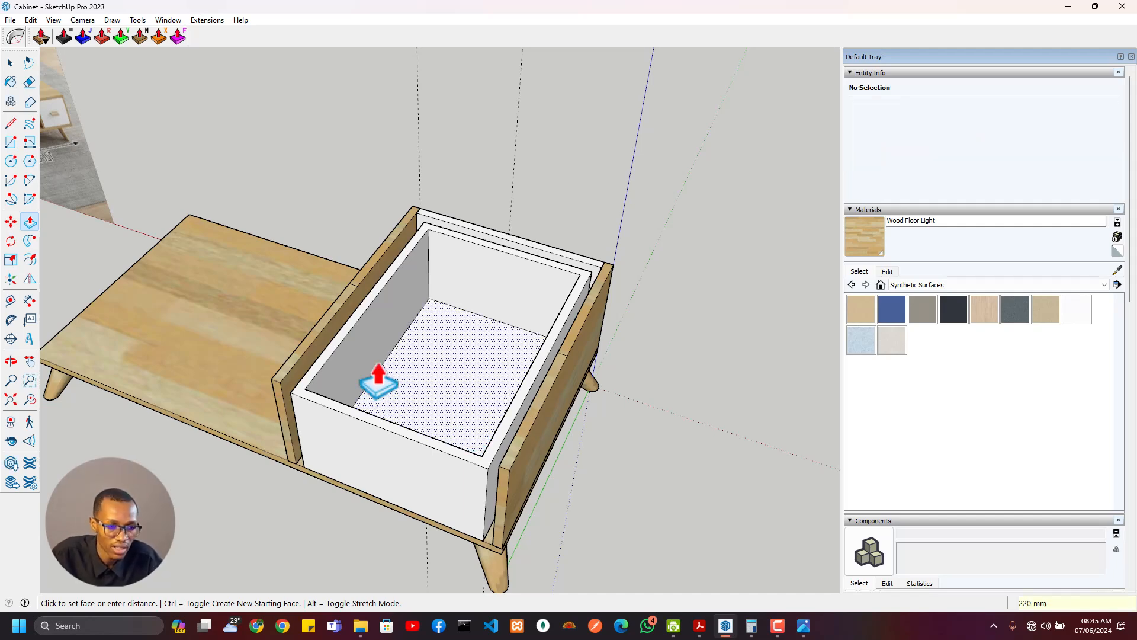
# Select all of the hollow drawer box's connected geometry and make it a group
pyautogui.scroll(-3, 382, 364)
pyautogui.press('space')
pyautogui.tripleClick(342, 385)
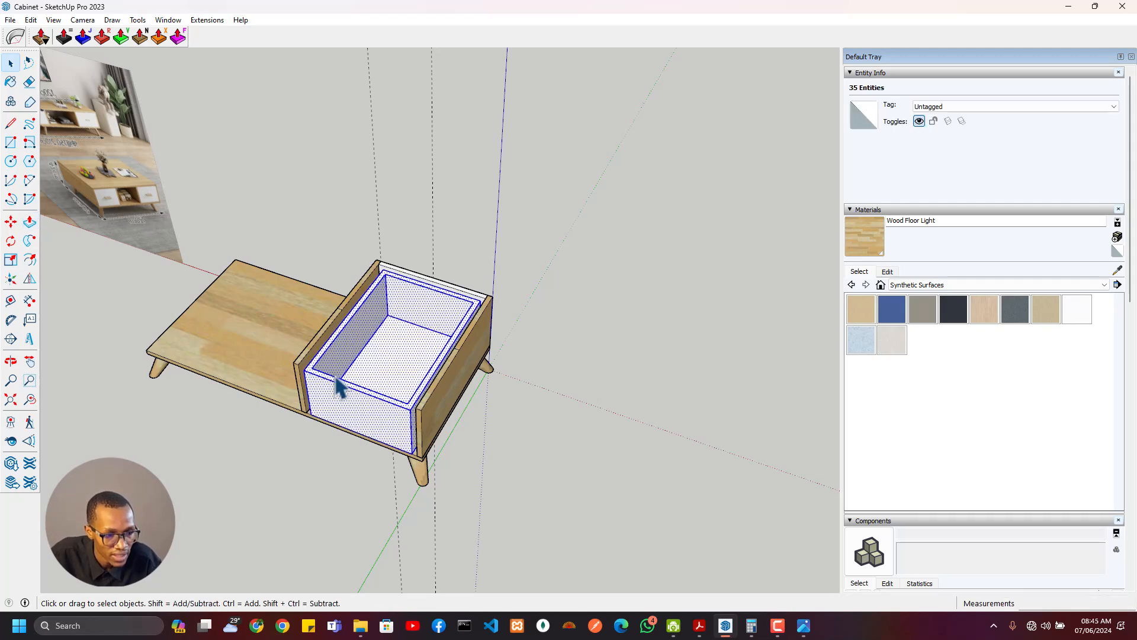
pyautogui.rightClick(336, 379)
pyautogui.click(398, 481)
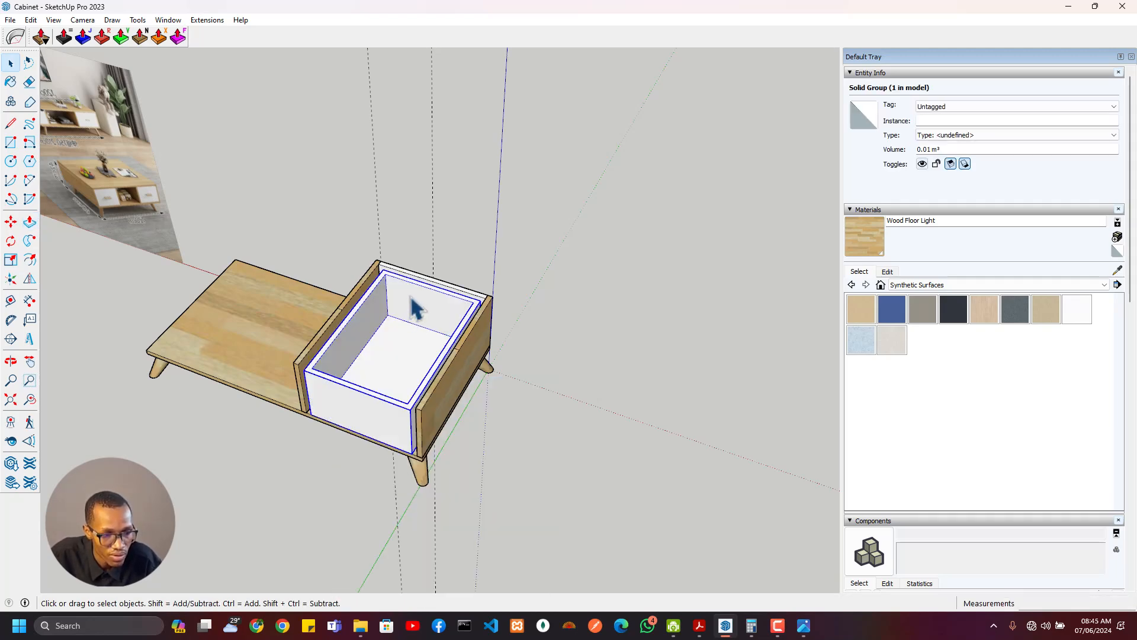
# Cut the drawer box group and paste it in place inside the Cabinet Drawer TV component
pyautogui.scroll(4, 411, 298)
pyautogui.moveTo(411, 298); pyautogui.dragTo(178, 364, button='middle')
pyautogui.press('Delete')
pyautogui.doubleClick(420, 265)
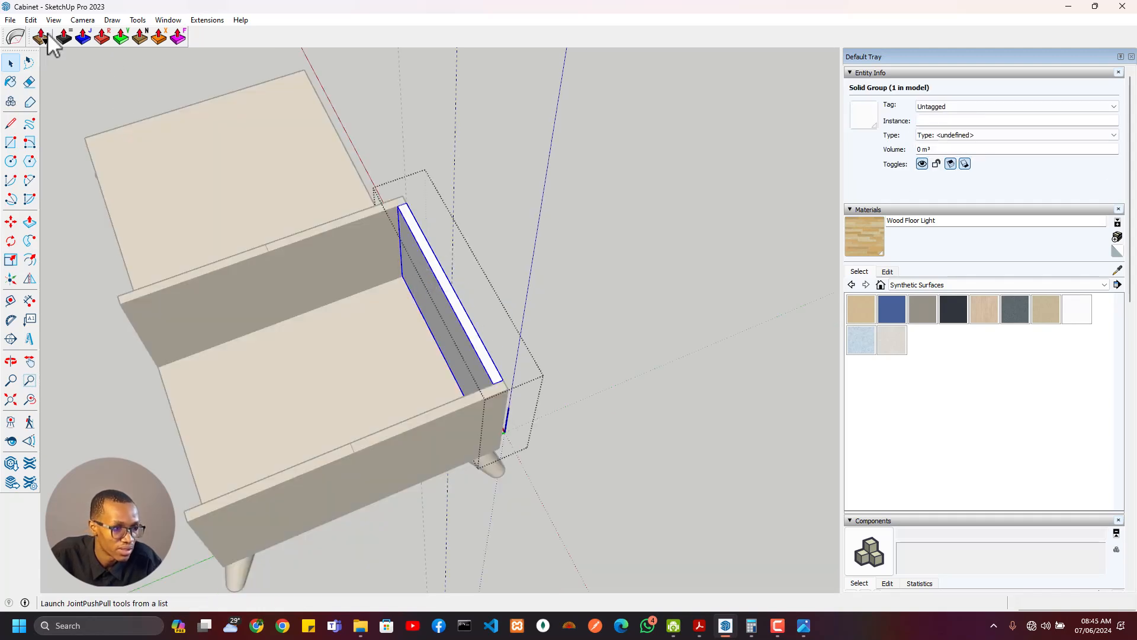
pyautogui.click(31, 19)
pyautogui.click(72, 105)
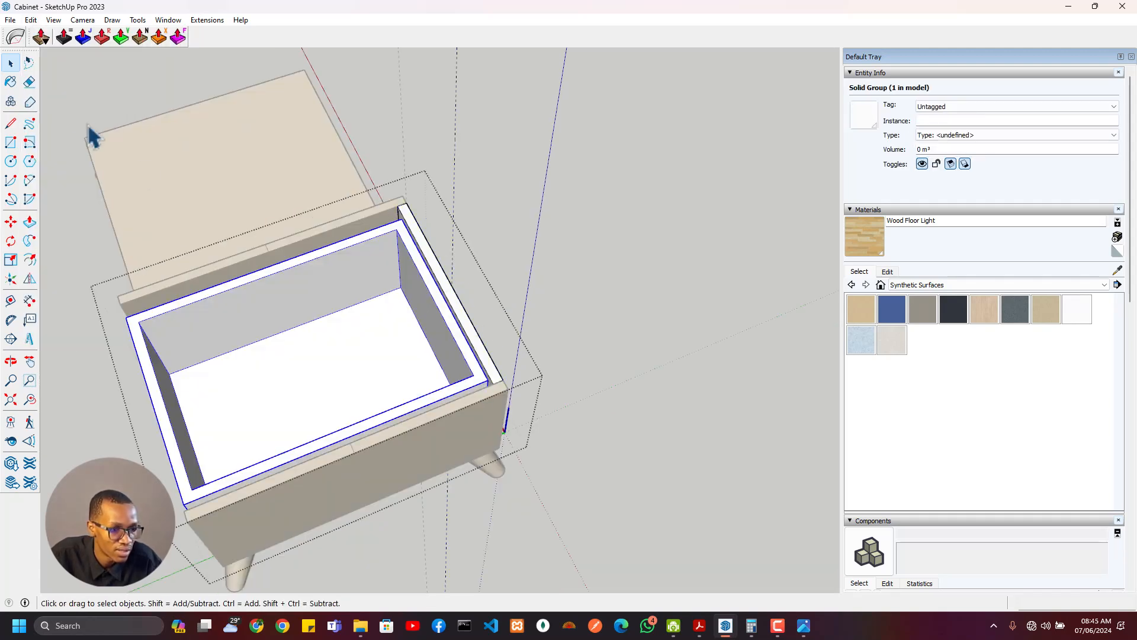
# Paint the drawer box group with the Wood Floor Light material and close the drawer component
pyautogui.moveTo(236, 331)
pyautogui.mouseDown(button='middle')
pyautogui.moveTo(521, 132)
pyautogui.moveTo(313, 305)
pyautogui.moveTo(213, 323)
pyautogui.mouseUp(button='middle')
pyautogui.click(865, 237)
pyautogui.click(316, 270)
pyautogui.moveTo(461, 305); pyautogui.dragTo(87, 206, button='middle')
pyautogui.moveTo(399, 292); pyautogui.dragTo(373, 289, button='middle')
pyautogui.press('space')
pyautogui.press('Escape')
pyautogui.scroll(-3, 459, 273)
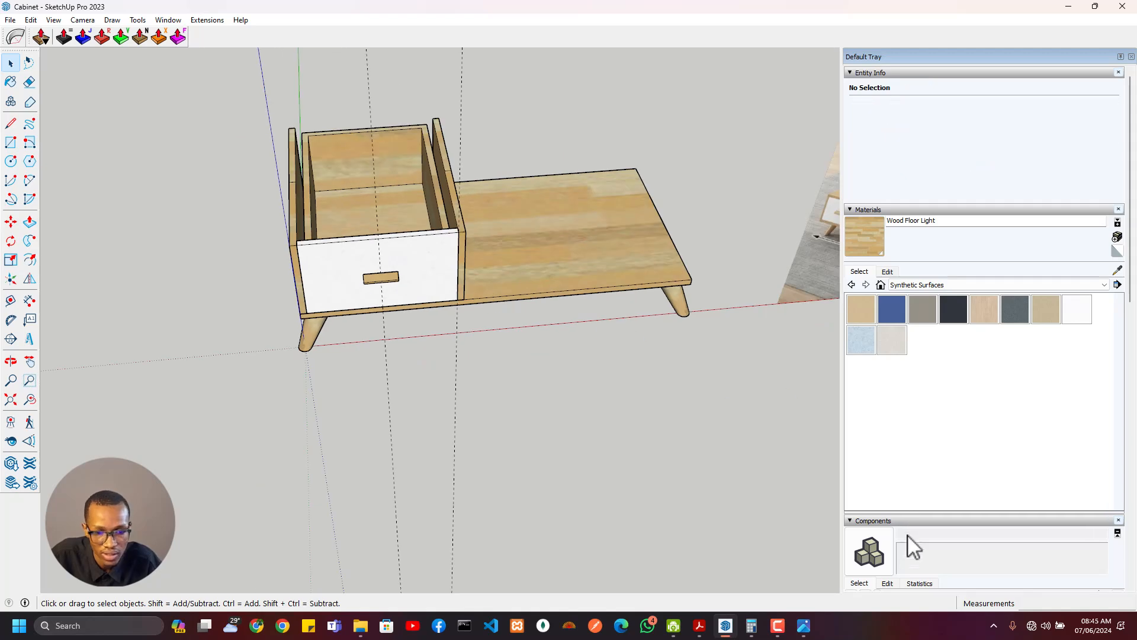
# Unhide the CTop panel from the Outliner
pyautogui.scroll(-6, 906, 536)
pyautogui.scroll(-8, 995, 439)
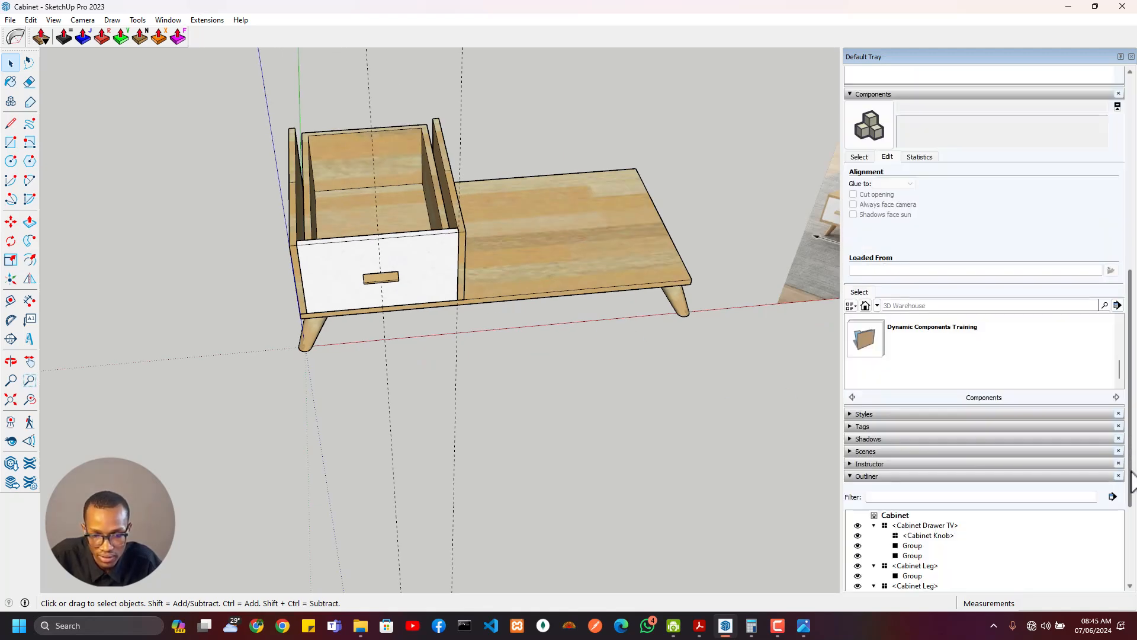
pyautogui.click(858, 535)
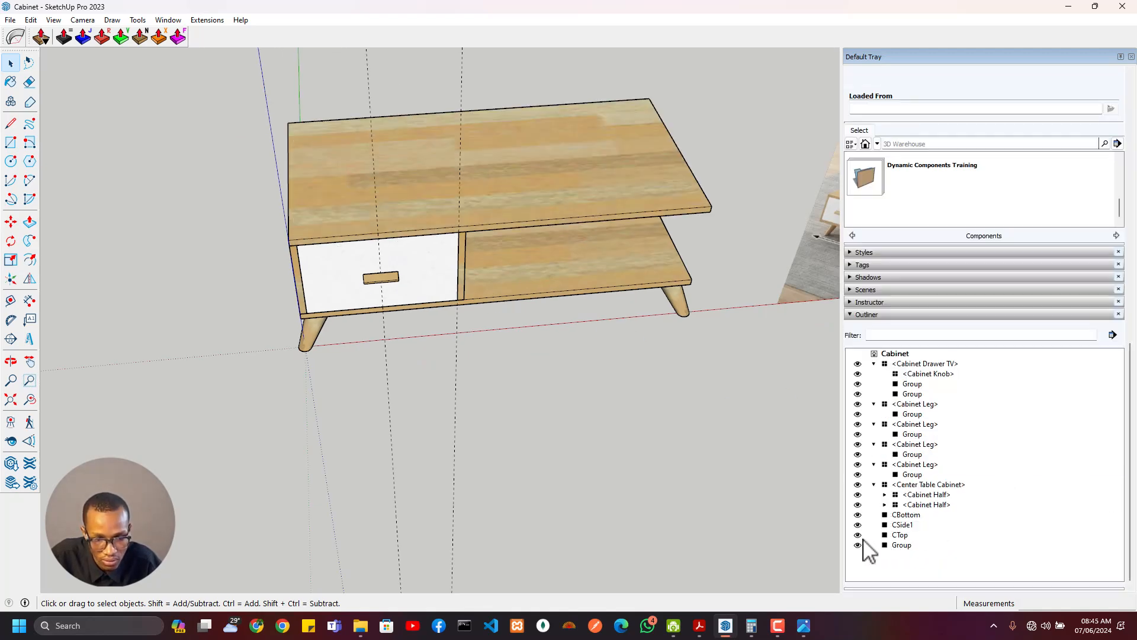
# Collapse the Cabinet Drawer TV, Cabinet Leg and Center Table Cabinet entries in the Outliner
pyautogui.moveTo(587, 308); pyautogui.dragTo(536, 204, button='middle')
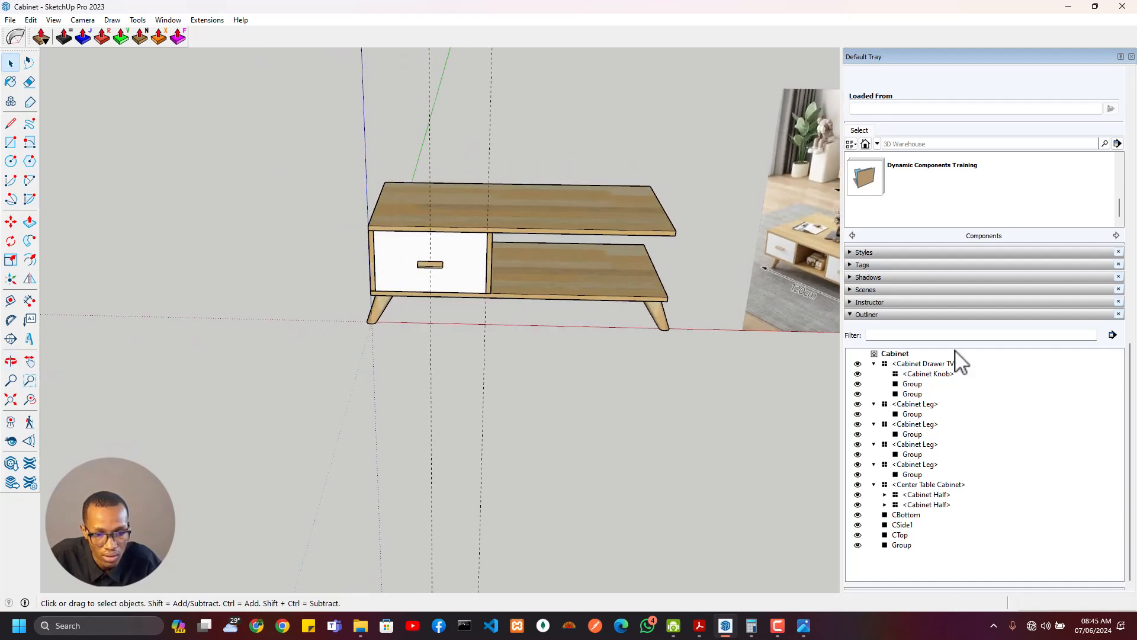
pyautogui.click(875, 363)
pyautogui.click(874, 374)
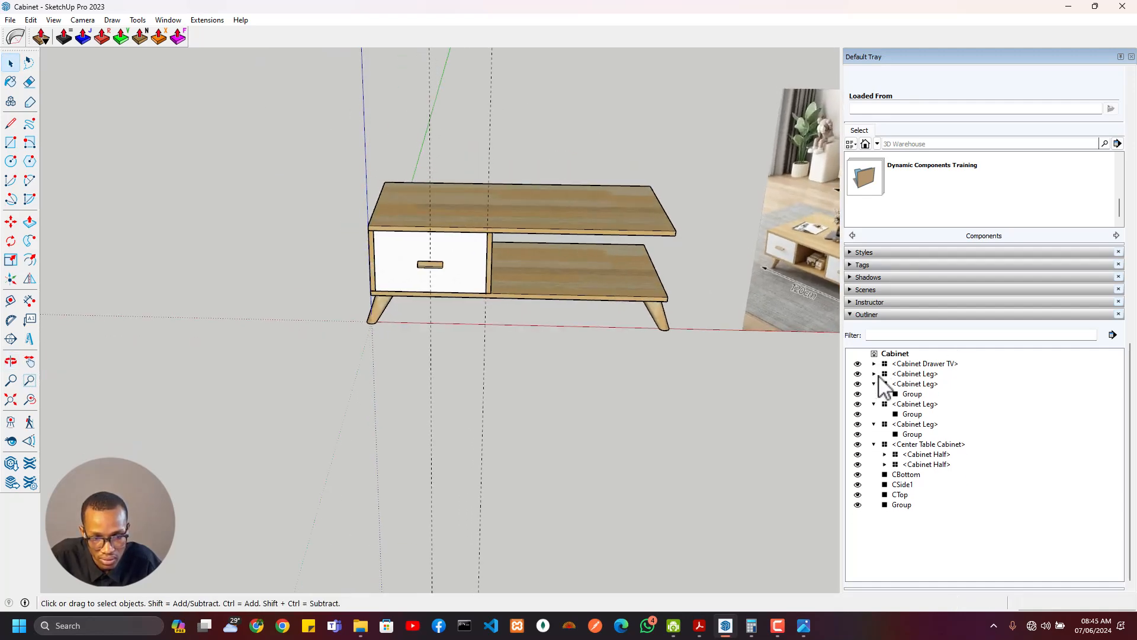
pyautogui.click(875, 384)
pyautogui.click(874, 394)
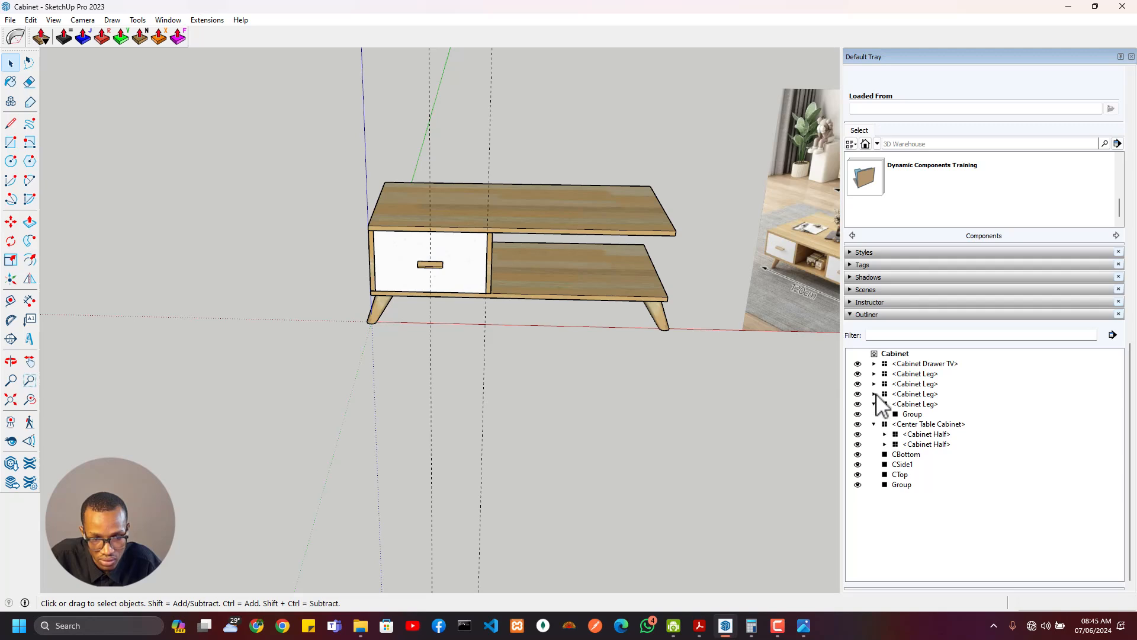
pyautogui.click(874, 404)
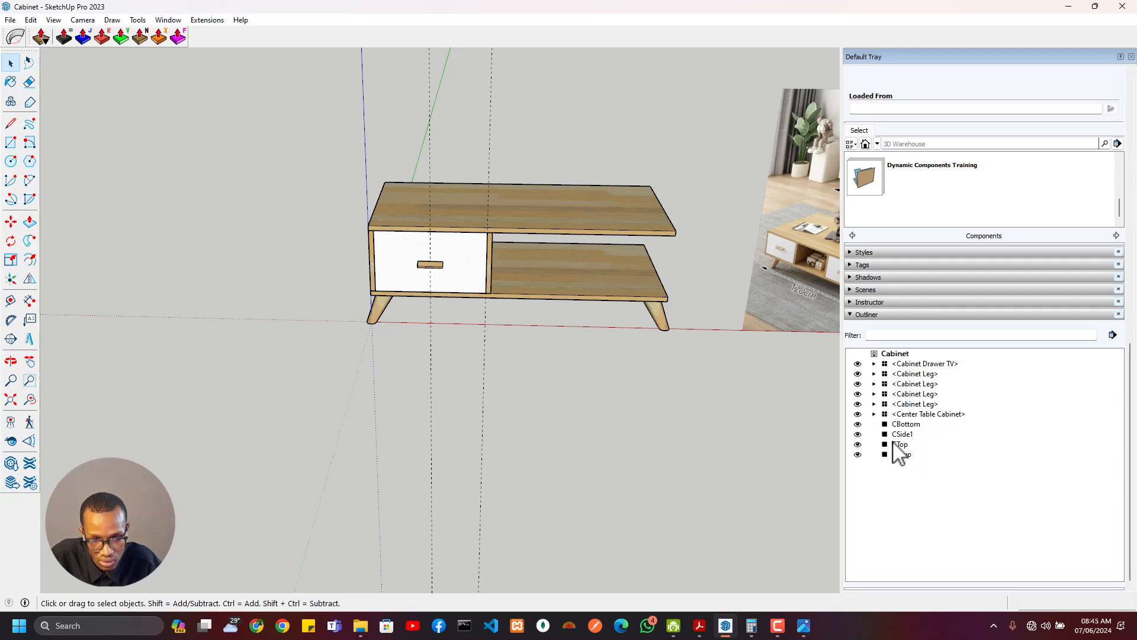
pyautogui.click(913, 417)
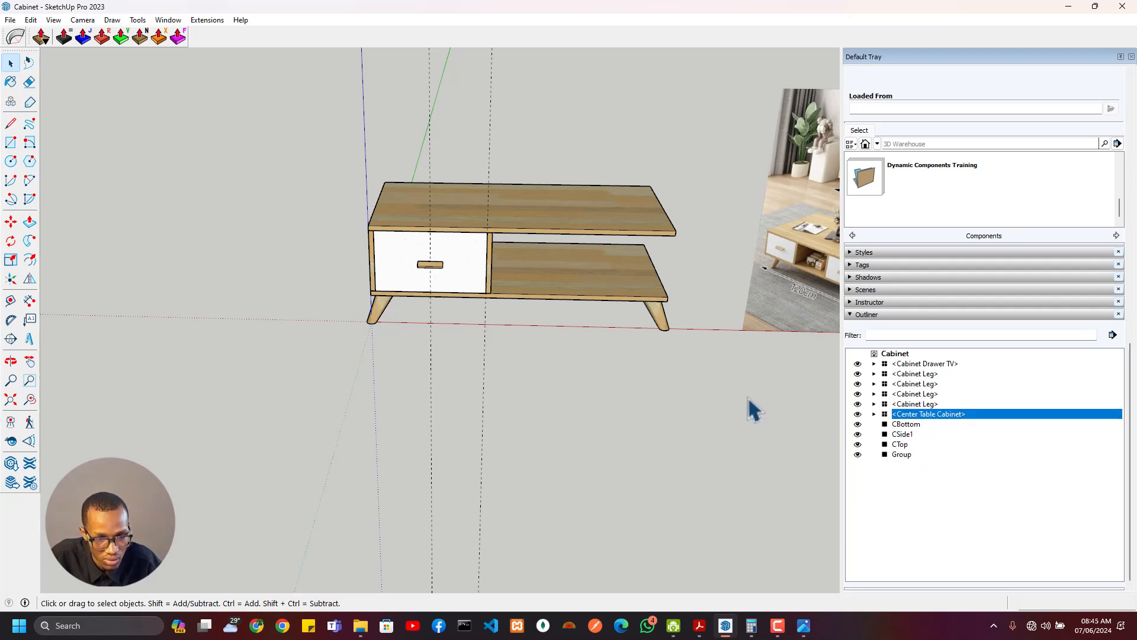
# Examine the TV stand's 100 cm extension unit and the overall dimensions marked on the reference image
pyautogui.moveTo(693, 324); pyautogui.dragTo(352, 271, button='middle')
pyautogui.scroll(-3, 500, 318)
pyautogui.scroll(5, 615, 263)
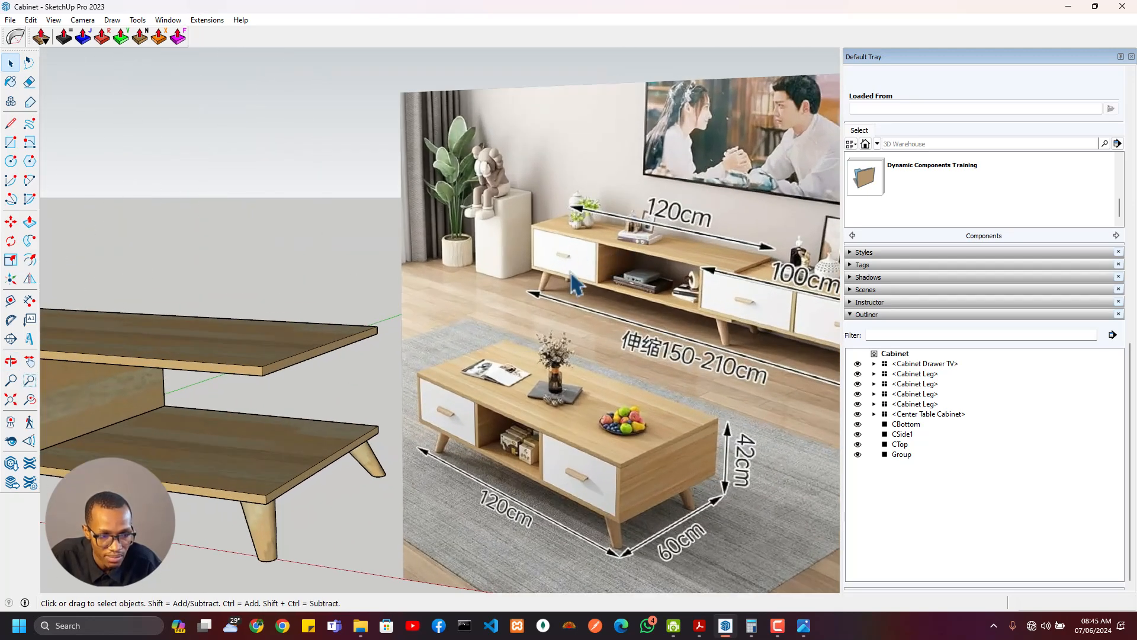
pyautogui.scroll(-3, 676, 325)
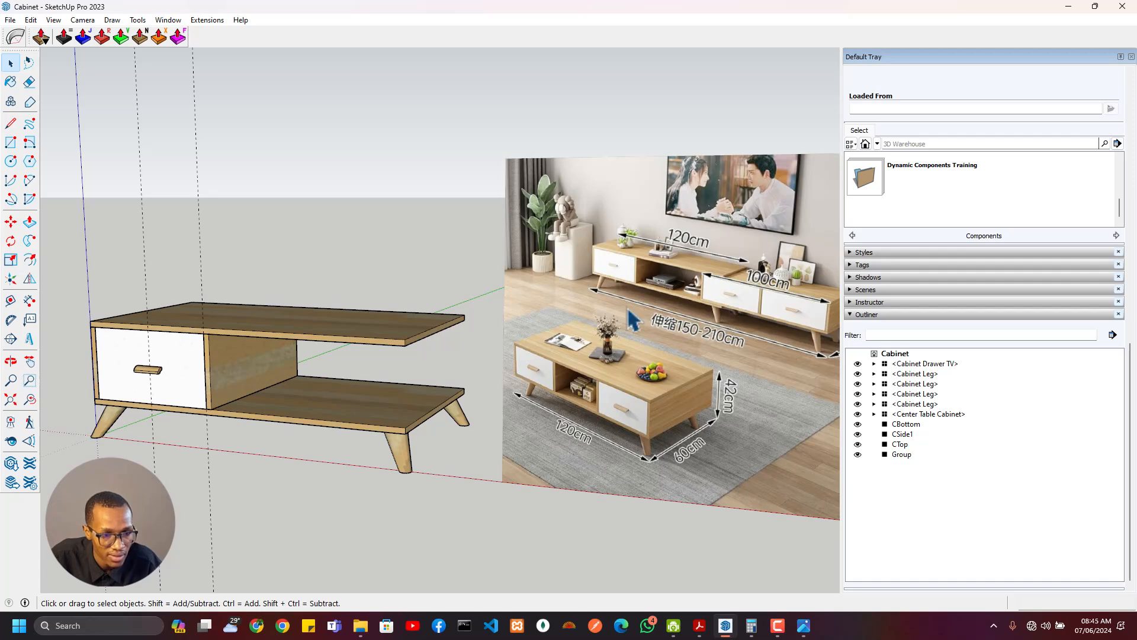
pyautogui.scroll(-3, 521, 385)
pyautogui.scroll(6, 616, 314)
pyautogui.scroll(-2, 672, 341)
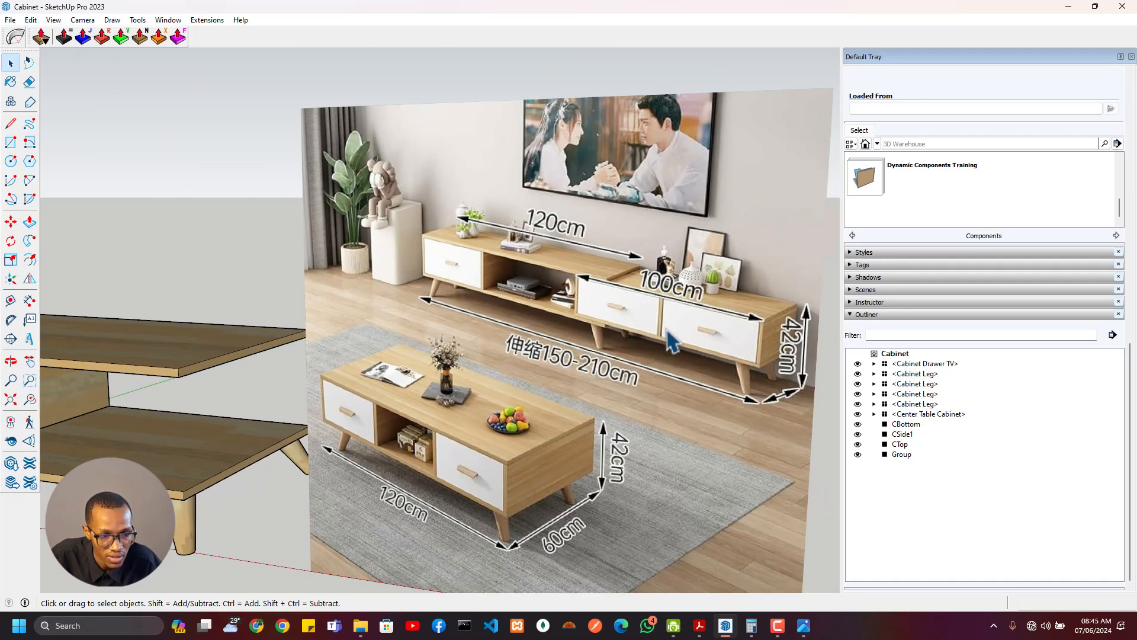
pyautogui.scroll(-2, 636, 369)
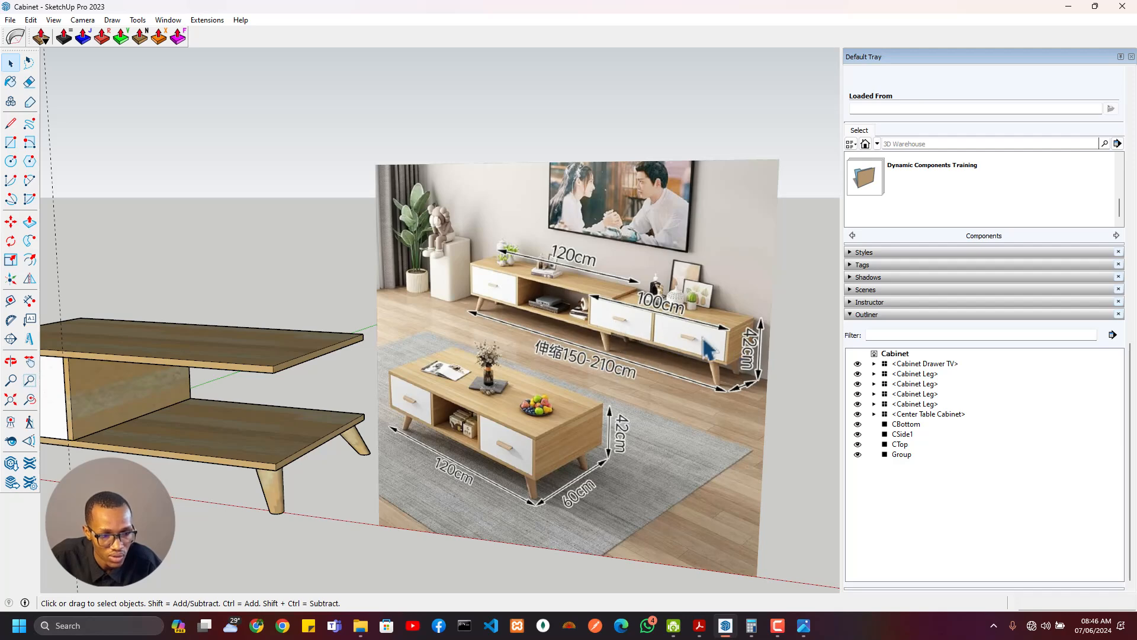
pyautogui.scroll(3, 415, 365)
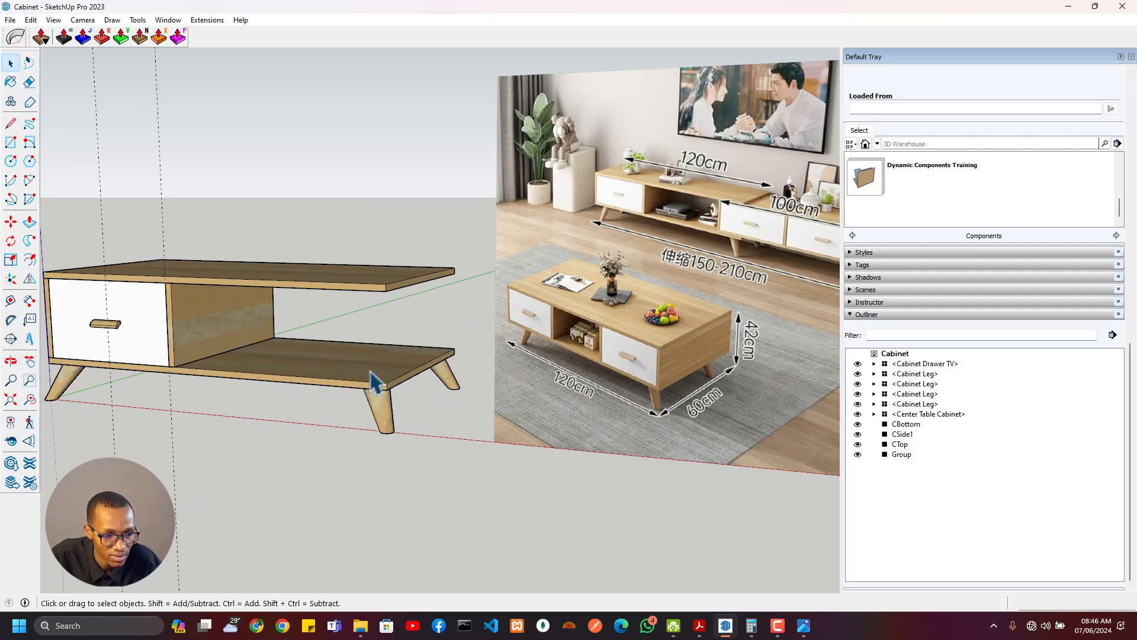
pyautogui.moveTo(473, 375)
pyautogui.keyDown('shift'); pyautogui.mouseDown(button='middle')
pyautogui.moveTo(200, 416)
pyautogui.moveTo(301, 393)
pyautogui.mouseUp(button='middle'); pyautogui.keyUp('shift')
pyautogui.click(129, 376)
pyautogui.scroll(-3, 143, 372)
pyautogui.moveTo(148, 368); pyautogui.dragTo(231, 371, button='middle')
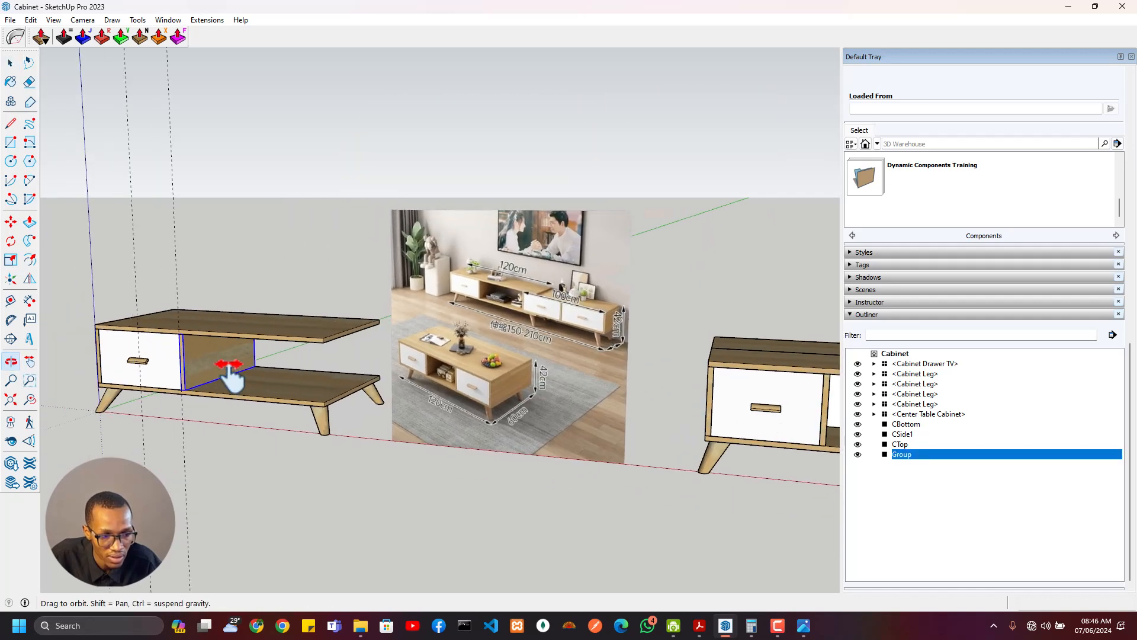
pyautogui.scroll(3, 691, 317)
pyautogui.scroll(-1, 681, 302)
pyautogui.scroll(2, 691, 318)
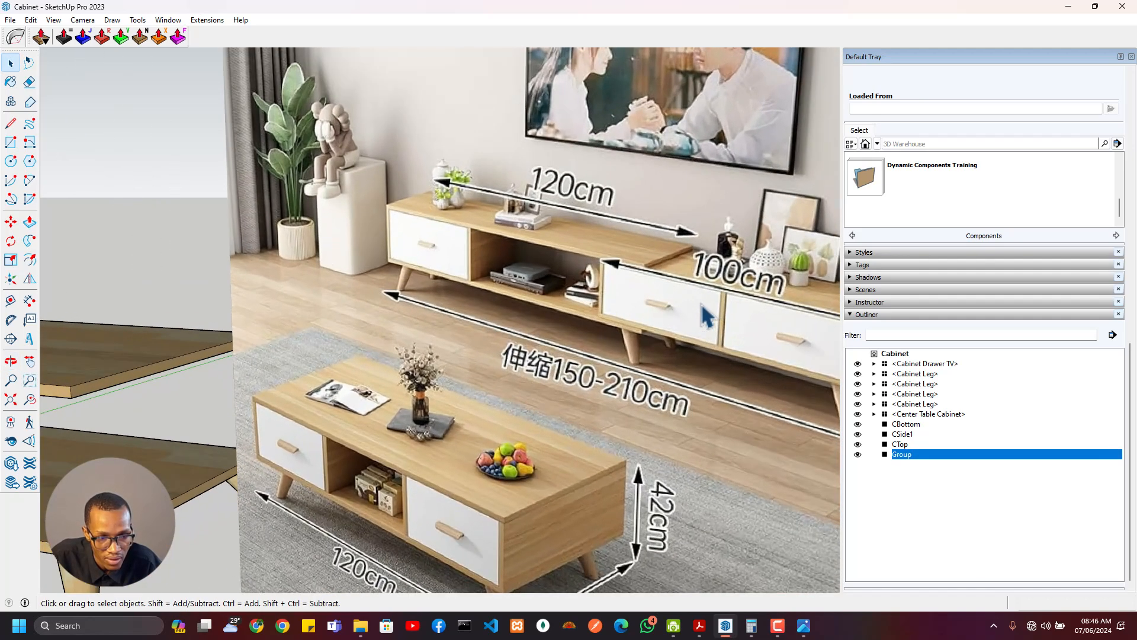
pyautogui.moveTo(713, 326); pyautogui.dragTo(533, 302, button='middle')
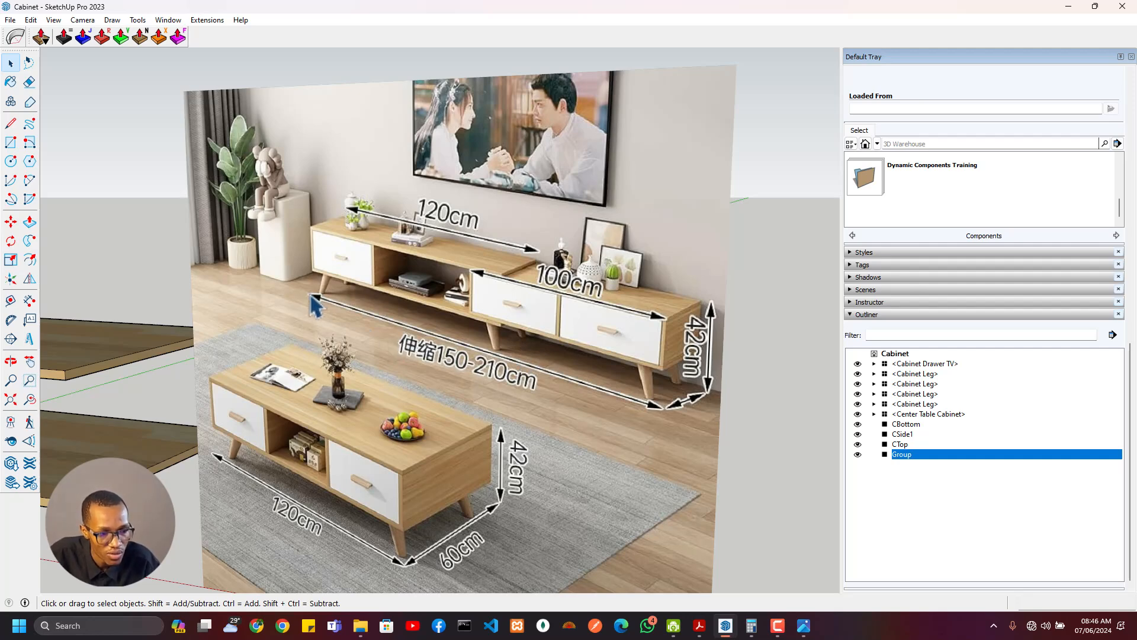
pyautogui.scroll(-2, 641, 422)
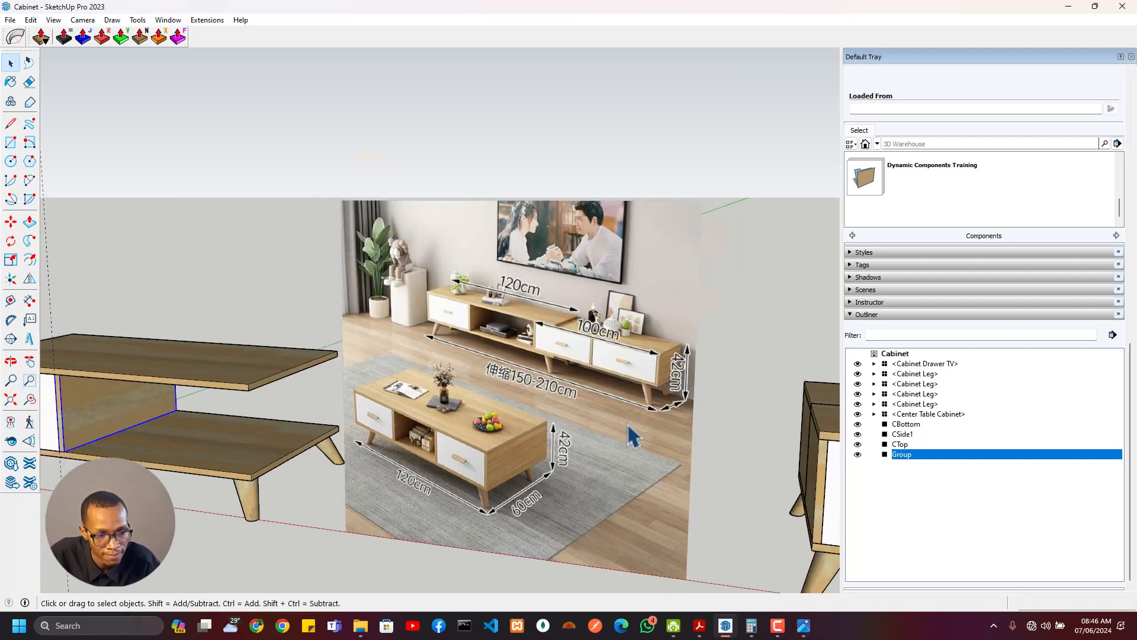
# Erase the vertical guide line nearest the divider panel above the drawer section
pyautogui.scroll(-2, 462, 443)
pyautogui.keyDown('shift'); pyautogui.moveTo(340, 469); pyautogui.dragTo(317, 380, button='middle'); pyautogui.keyUp('shift')
pyautogui.press('e')
pyautogui.moveTo(165, 261); pyautogui.dragTo(96, 259)
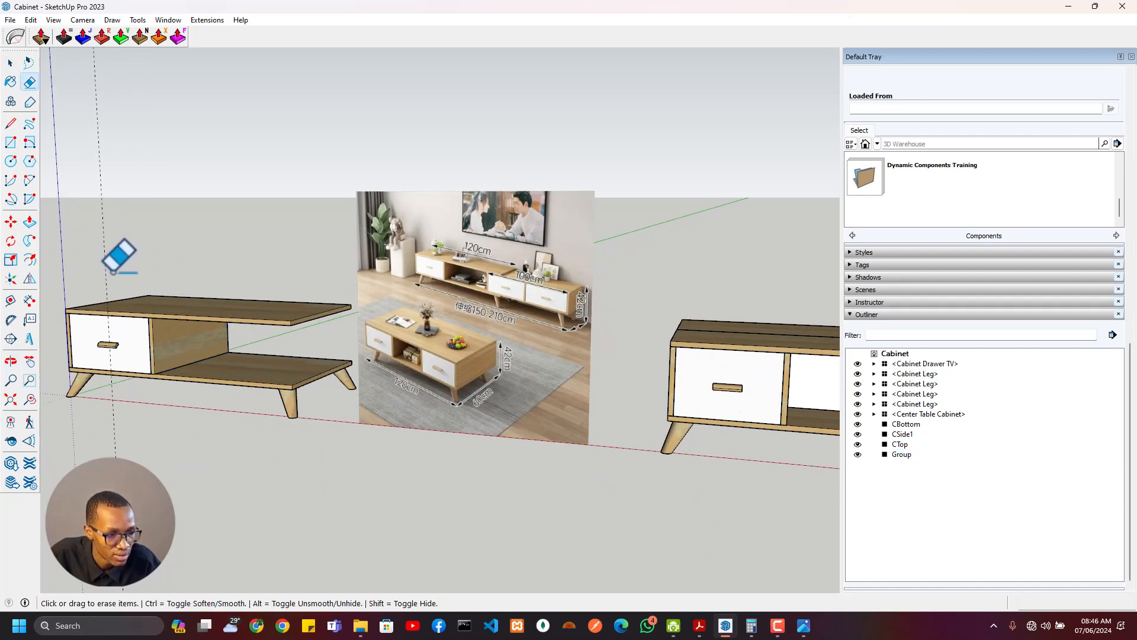
# Place a guide 210 cm from the stand's drawer end and a second guide 100 cm back from it
pyautogui.moveTo(194, 305); pyautogui.dragTo(202, 398, button='middle')
pyautogui.press('t')
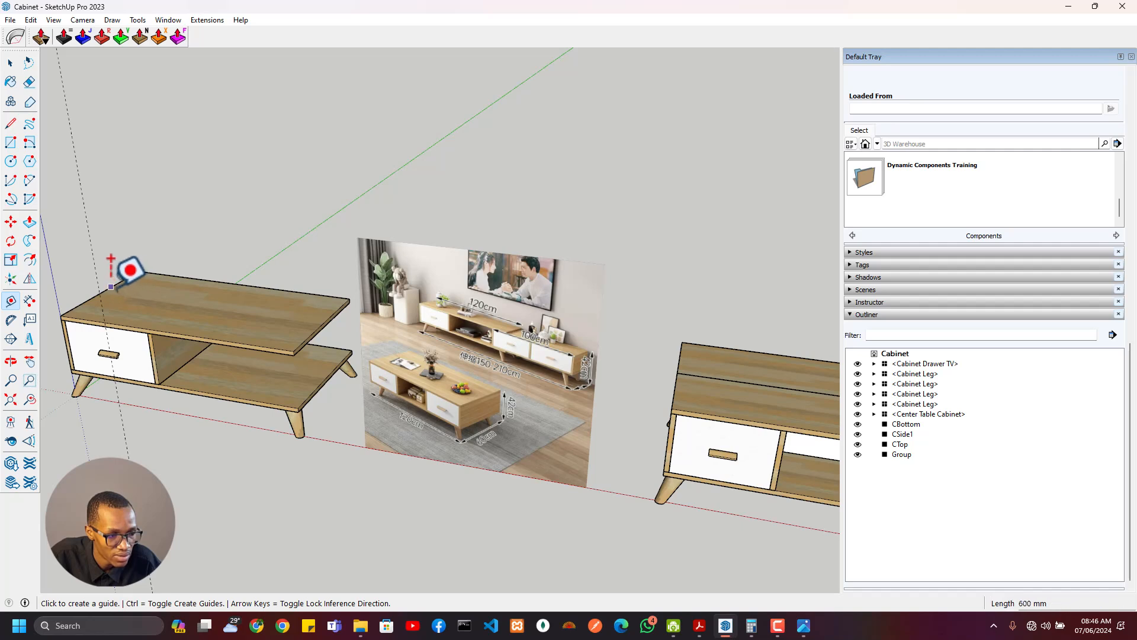
pyautogui.click(111, 287)
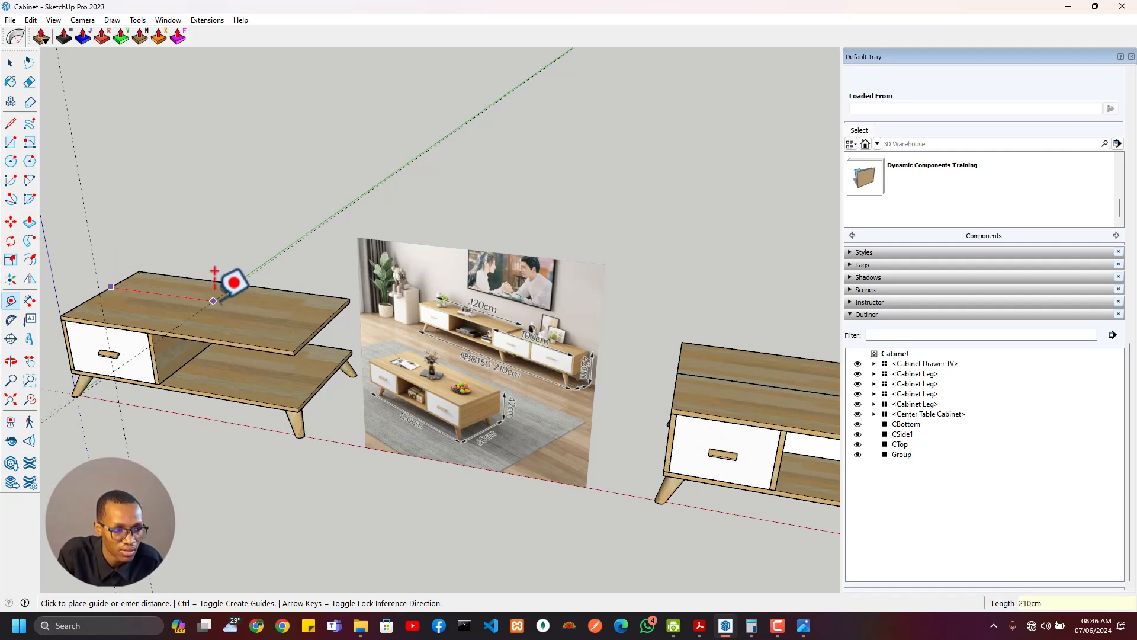
pyautogui.write('210cm')
pyautogui.press('Return')
pyautogui.moveTo(217, 271); pyautogui.dragTo(456, 320, button='middle')
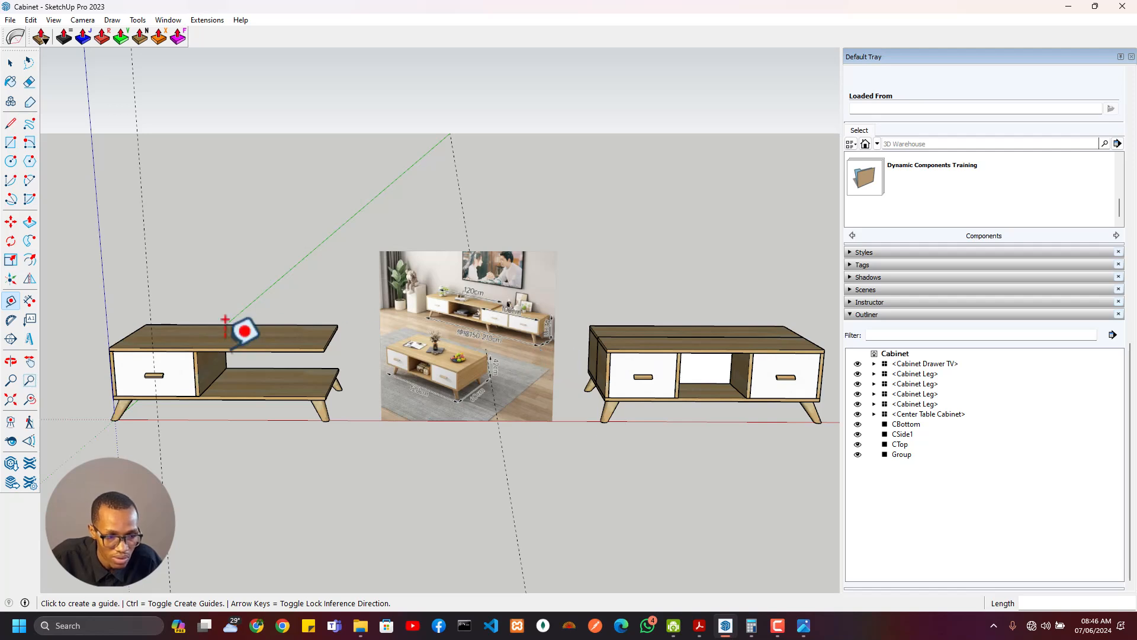
pyautogui.click(492, 391)
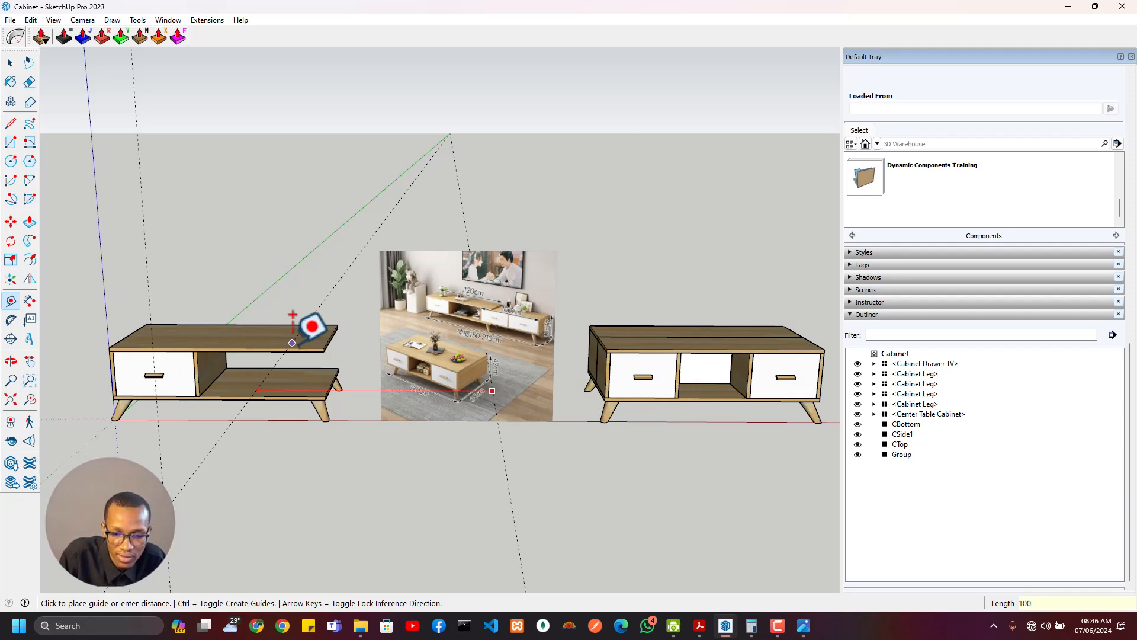
pyautogui.click(293, 314)
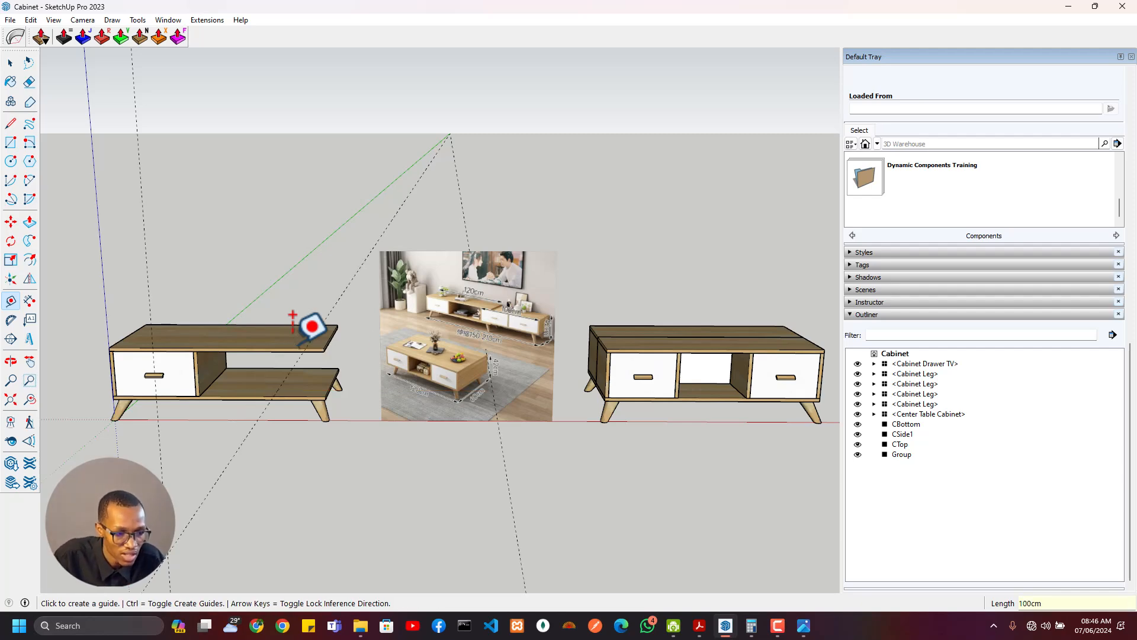
# Examine where the 100 cm unit slides under the 120 cm unit in the reference image
pyautogui.scroll(4, 392, 332)
pyautogui.moveTo(388, 339)
pyautogui.mouseDown(button='middle')
pyautogui.moveTo(454, 311)
pyautogui.moveTo(392, 332)
pyautogui.mouseUp(button='middle')
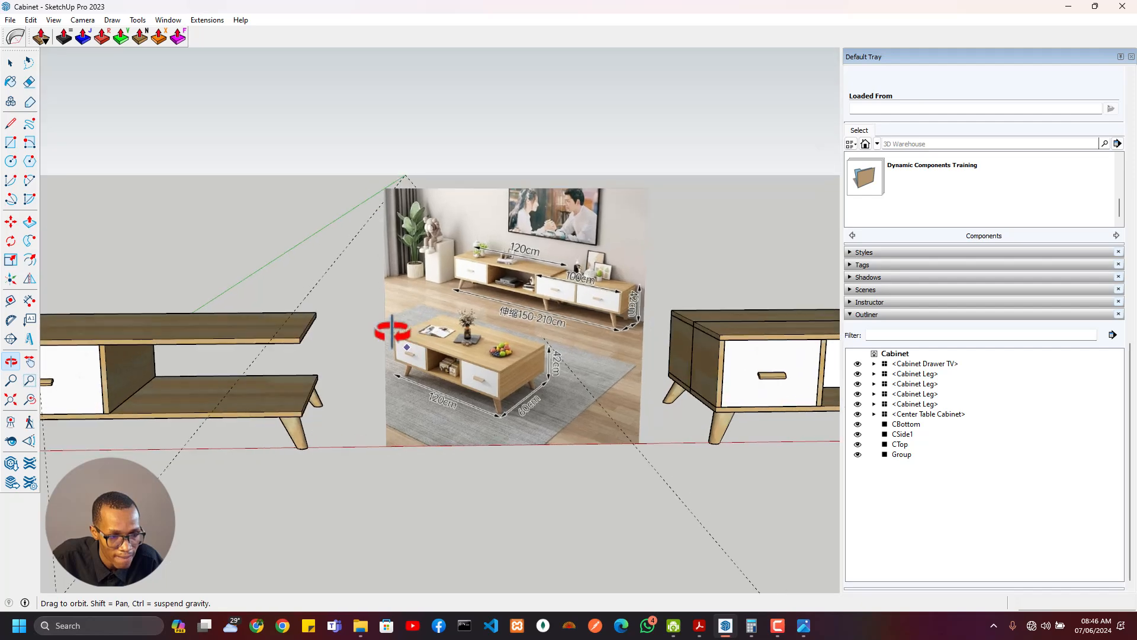
pyautogui.scroll(2, 300, 320)
pyautogui.scroll(2, 318, 336)
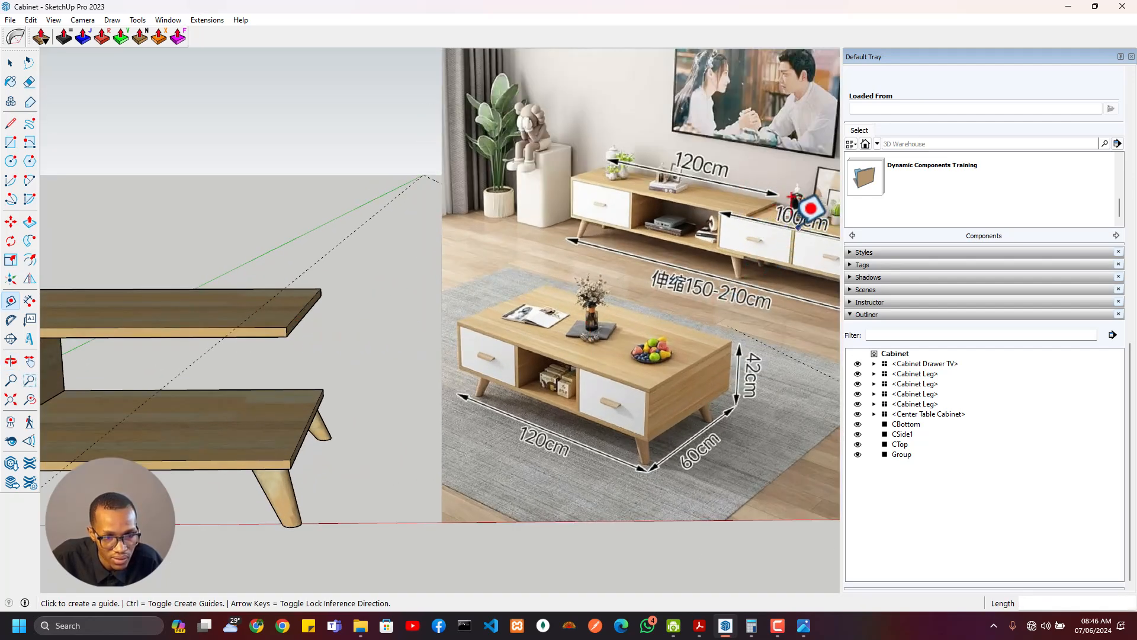
pyautogui.scroll(-3, 752, 237)
pyautogui.moveTo(767, 258); pyautogui.dragTo(714, 288, button='middle')
pyautogui.scroll(-3, 455, 340)
pyautogui.keyDown('shift'); pyautogui.moveTo(455, 340); pyautogui.dragTo(428, 332, button='middle'); pyautogui.keyUp('shift')
pyautogui.scroll(2, 323, 331)
# Copy the divider panel beside the drawer 630 mm along the red axis toward the stand's open end
pyautogui.press('space')
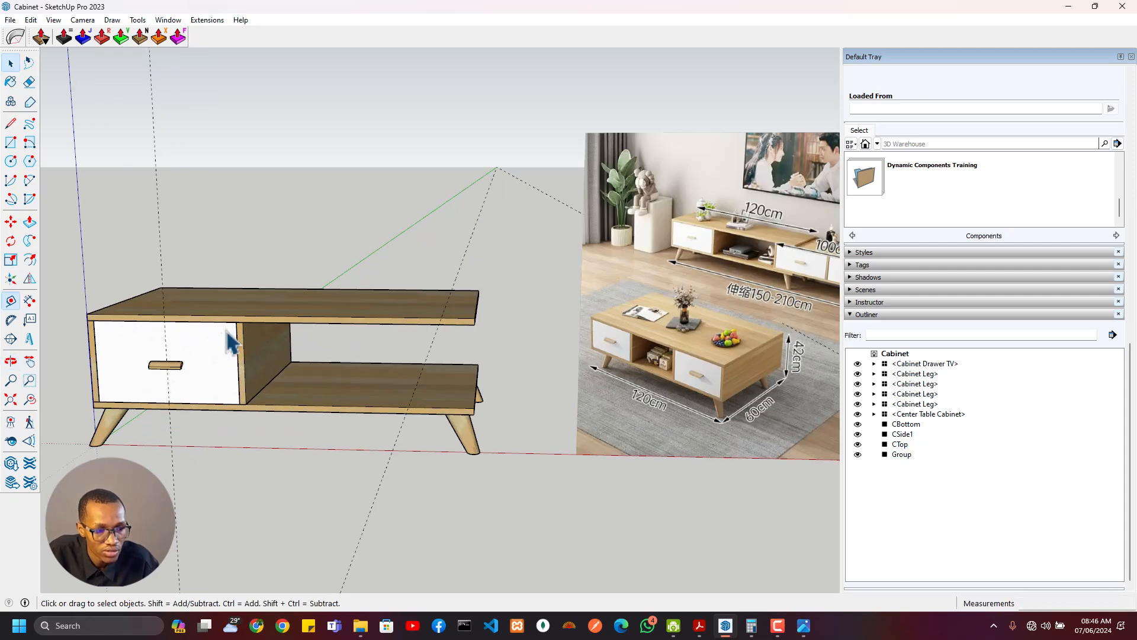
pyautogui.click(264, 355)
pyautogui.moveTo(264, 355); pyautogui.dragTo(193, 340, button='middle')
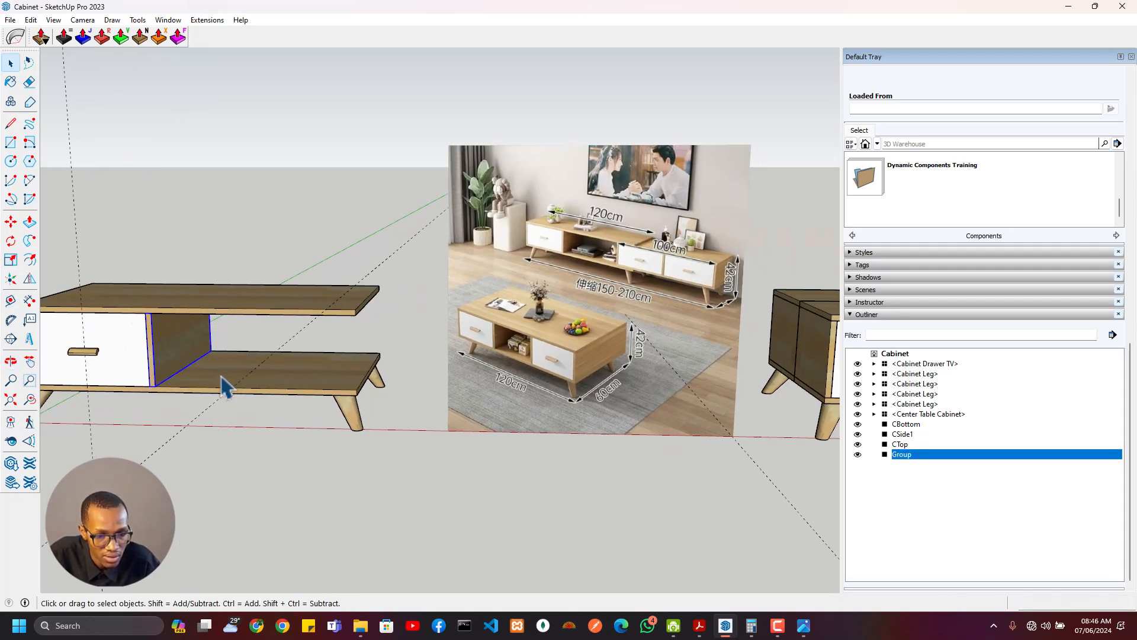
pyautogui.scroll(2, 227, 386)
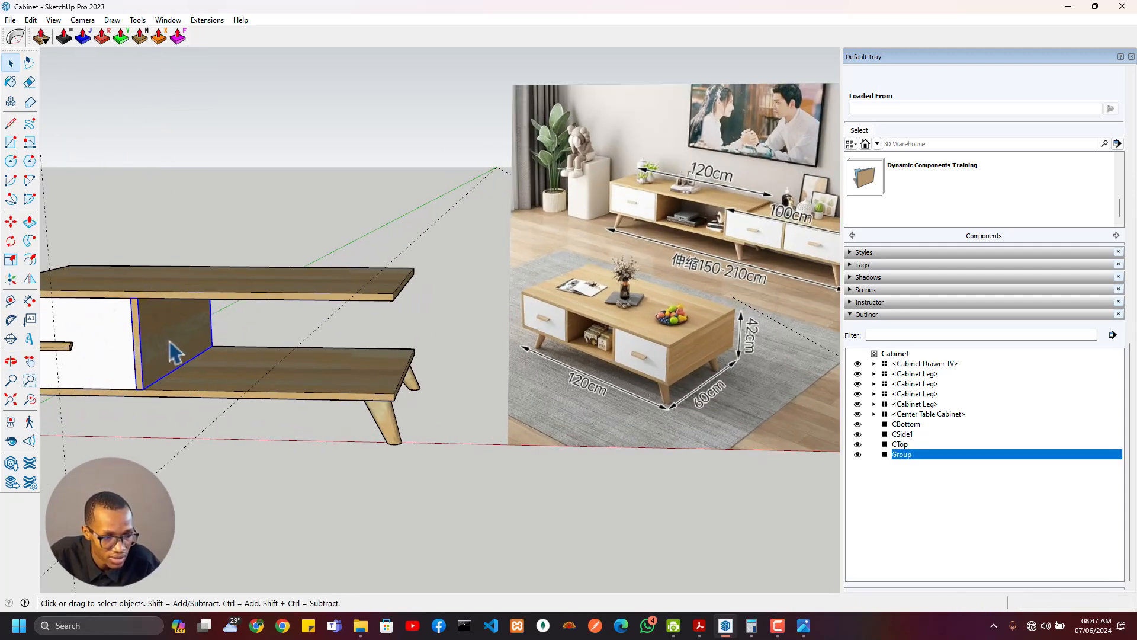
pyautogui.press('m')
pyautogui.click(138, 390)
pyautogui.press('ctrl')
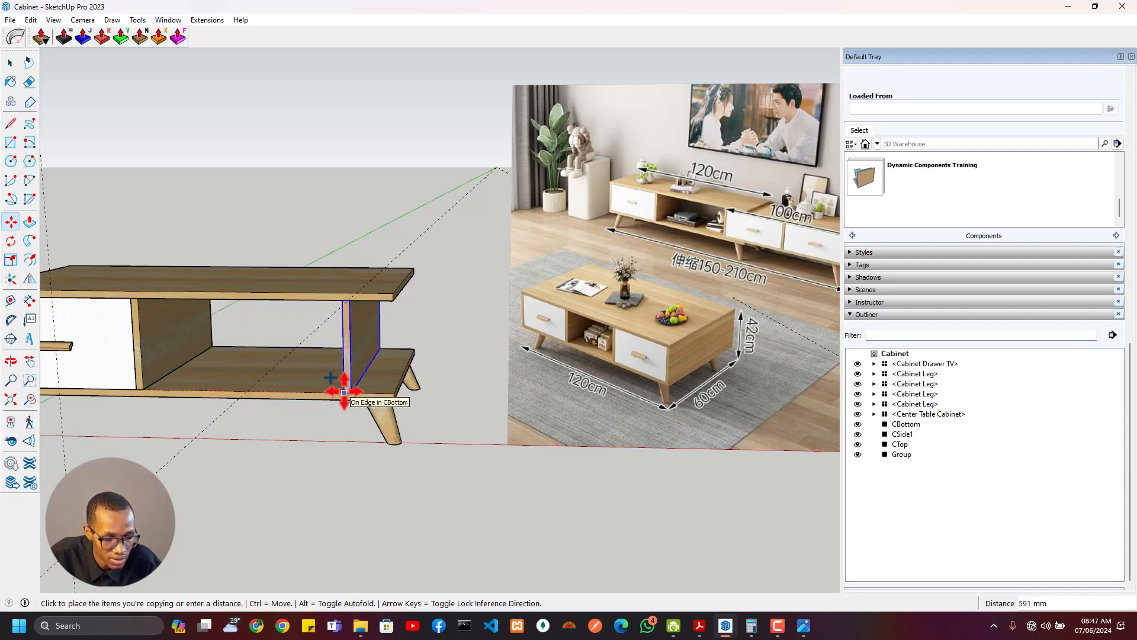
pyautogui.click(355, 295)
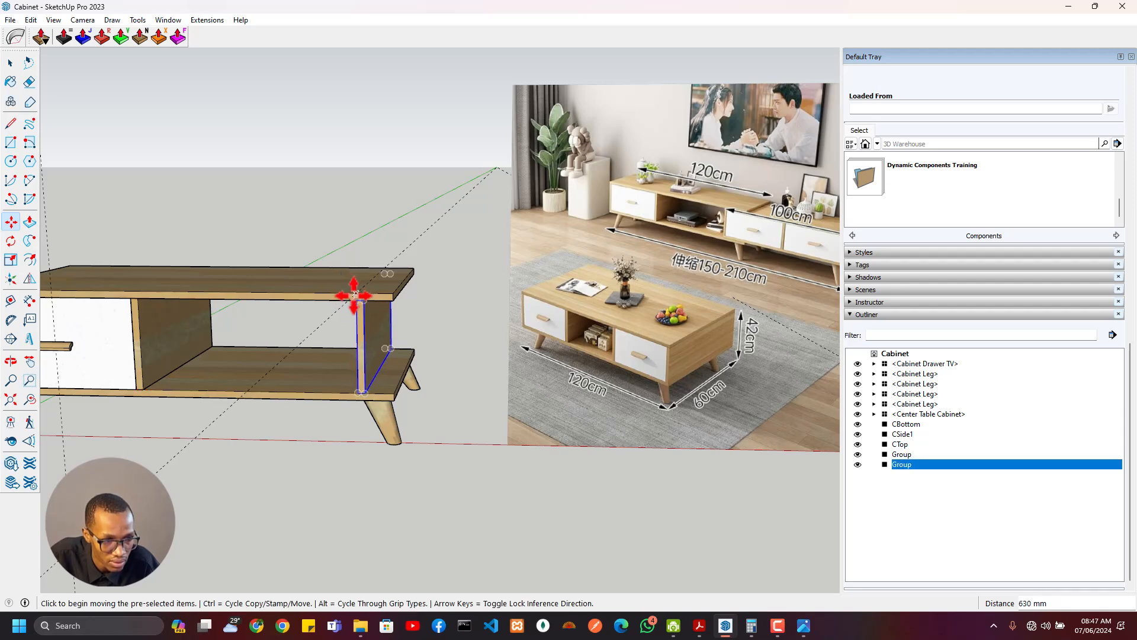
pyautogui.scroll(-3, 381, 385)
pyautogui.scroll(2, 395, 370)
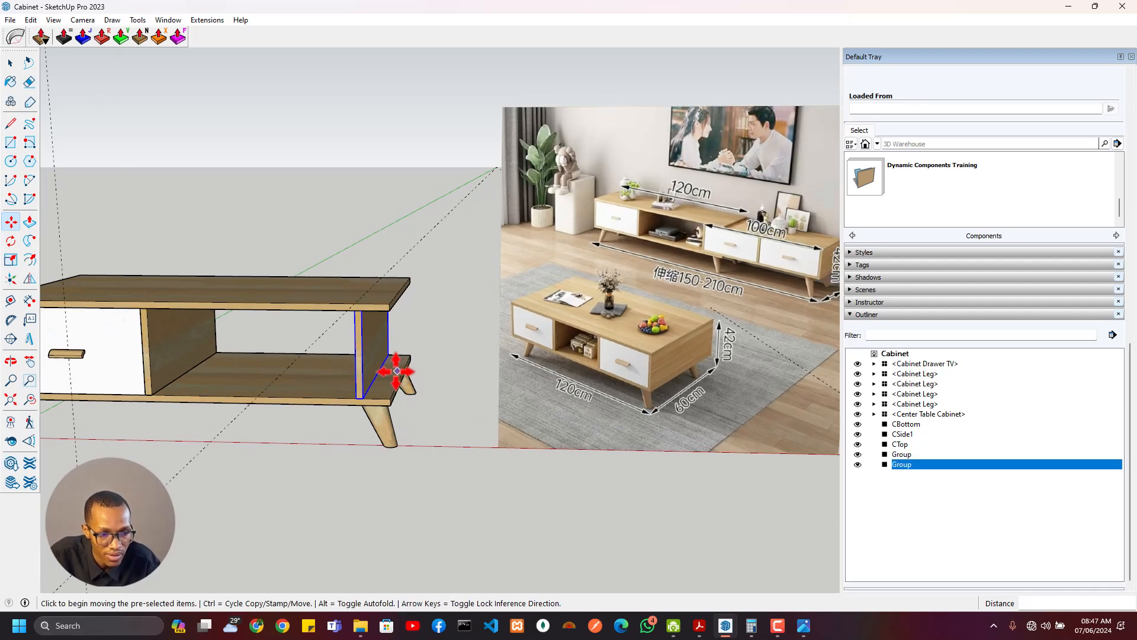
# Copy the CTop panel 1120 mm along the stand, snapping its front corner to the copied divider's upper corner
pyautogui.moveTo(395, 369)
pyautogui.keyDown('shift'); pyautogui.mouseDown(button='middle')
pyautogui.moveTo(190, 363)
pyautogui.moveTo(419, 350)
pyautogui.mouseUp(button='middle'); pyautogui.keyUp('shift')
pyautogui.press('space')
pyautogui.click(230, 284)
pyautogui.keyDown('shift'); pyautogui.moveTo(168, 301); pyautogui.dragTo(330, 303, button='middle'); pyautogui.keyUp('shift')
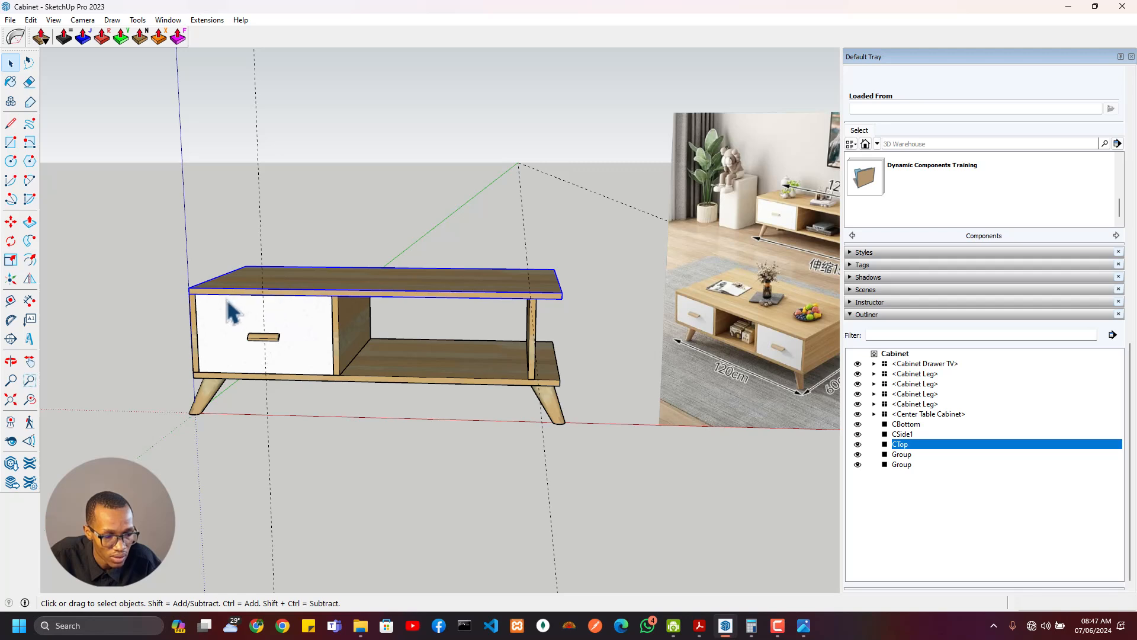
pyautogui.press('m')
pyautogui.click(188, 290)
pyautogui.press('ctrl')
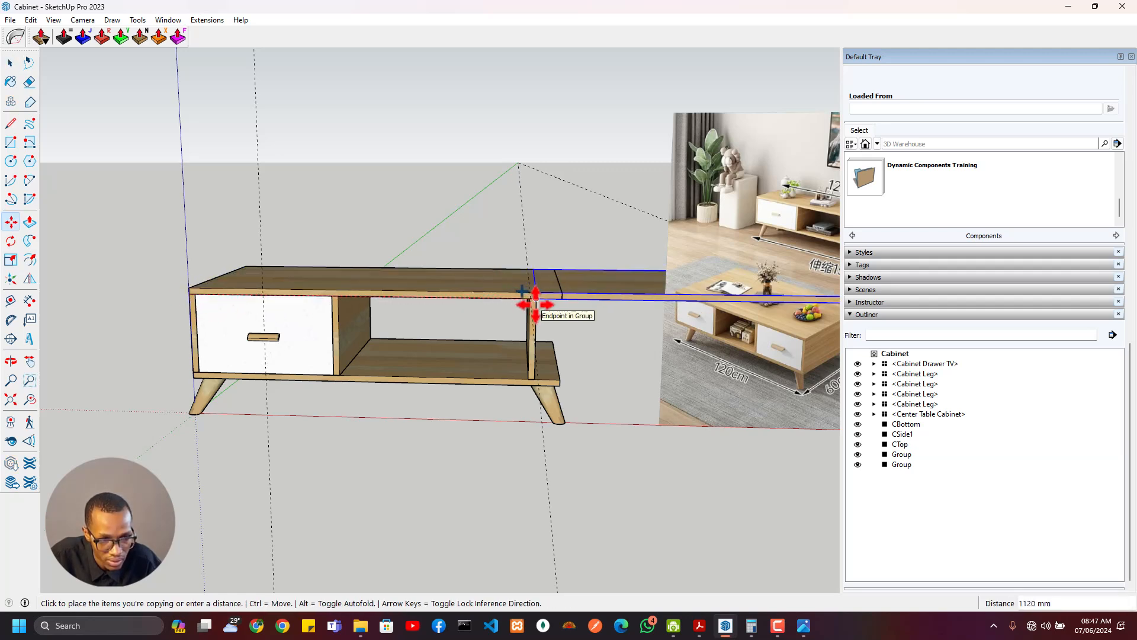
pyautogui.click(536, 304)
# Move the copied CTop panel down 20 mm so it sits directly beneath the original top
pyautogui.scroll(2, 446, 314)
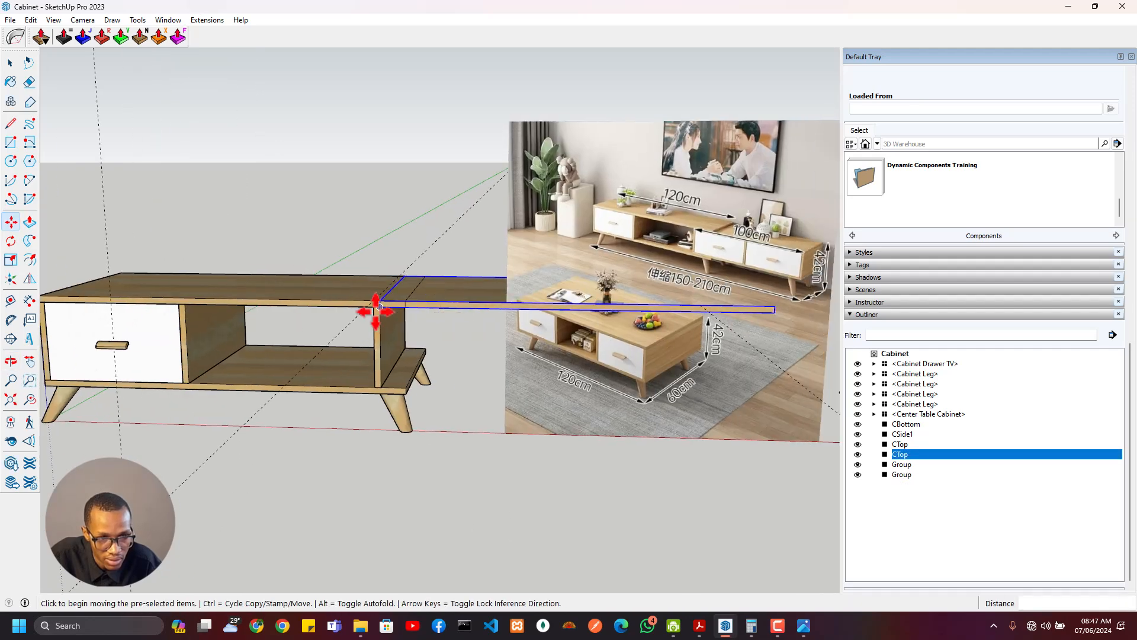
pyautogui.scroll(3, 388, 304)
pyautogui.scroll(1, 389, 304)
pyautogui.click(404, 284)
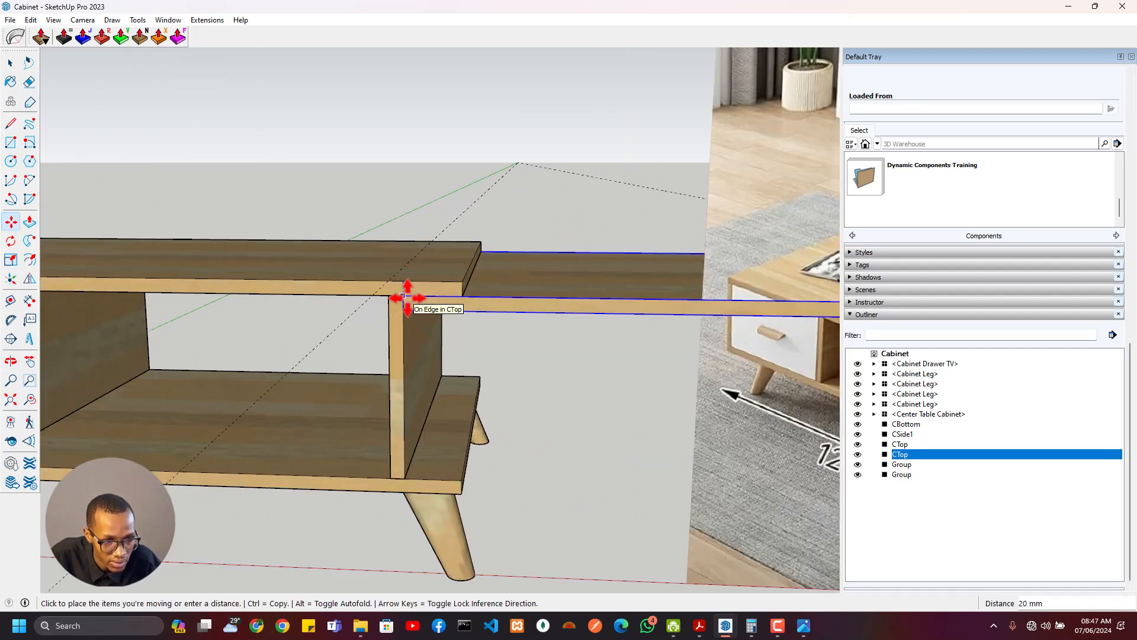
pyautogui.click(405, 297)
pyautogui.scroll(-4, 465, 349)
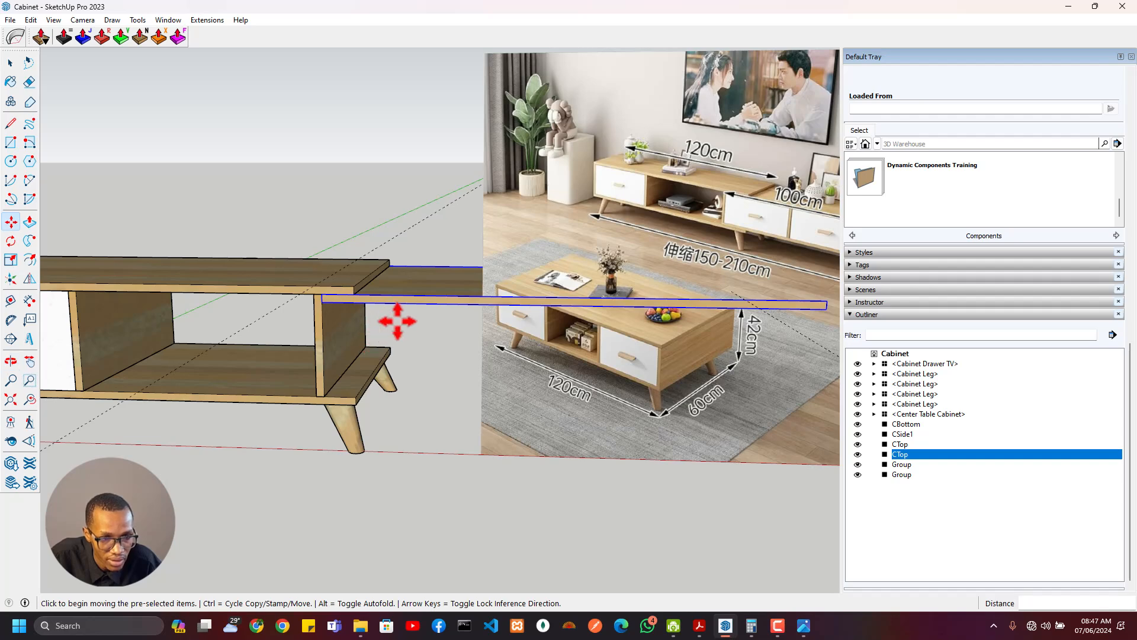
# Copy the CBottom panel about 1120 mm along the stand, placing its front corner at the copied divider's lower corner
pyautogui.press('space')
pyautogui.click(271, 382)
pyautogui.scroll(-3, 209, 406)
pyautogui.keyDown('shift'); pyautogui.moveTo(201, 404); pyautogui.dragTo(342, 369, button='middle'); pyautogui.keyUp('shift')
pyautogui.press('m')
pyautogui.press('ctrl')
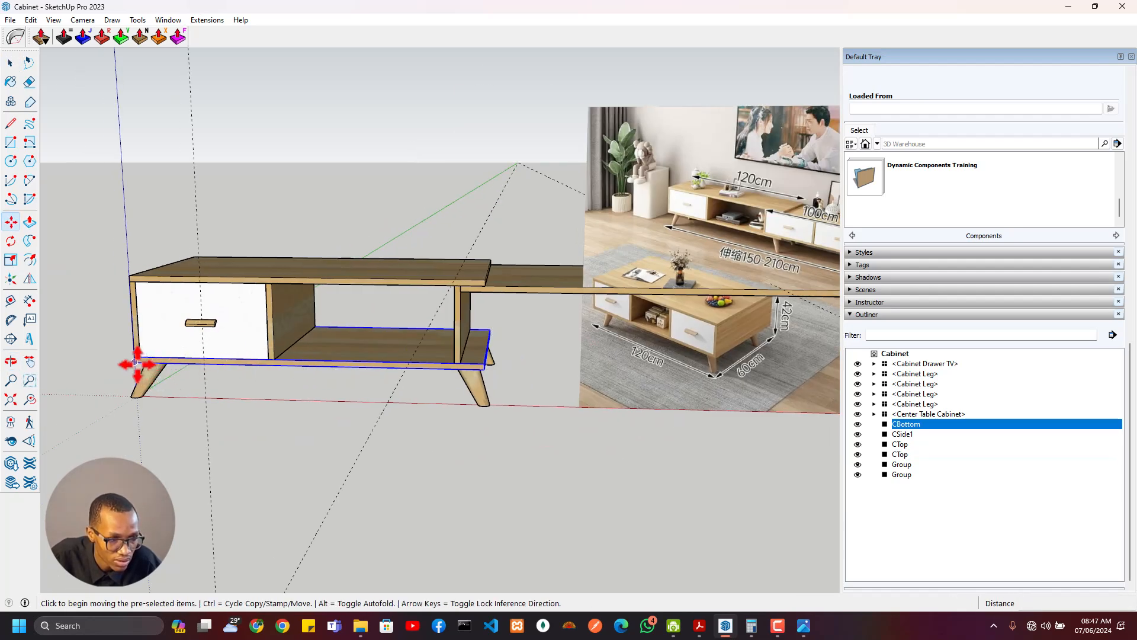
pyautogui.click(135, 363)
pyautogui.click(461, 357)
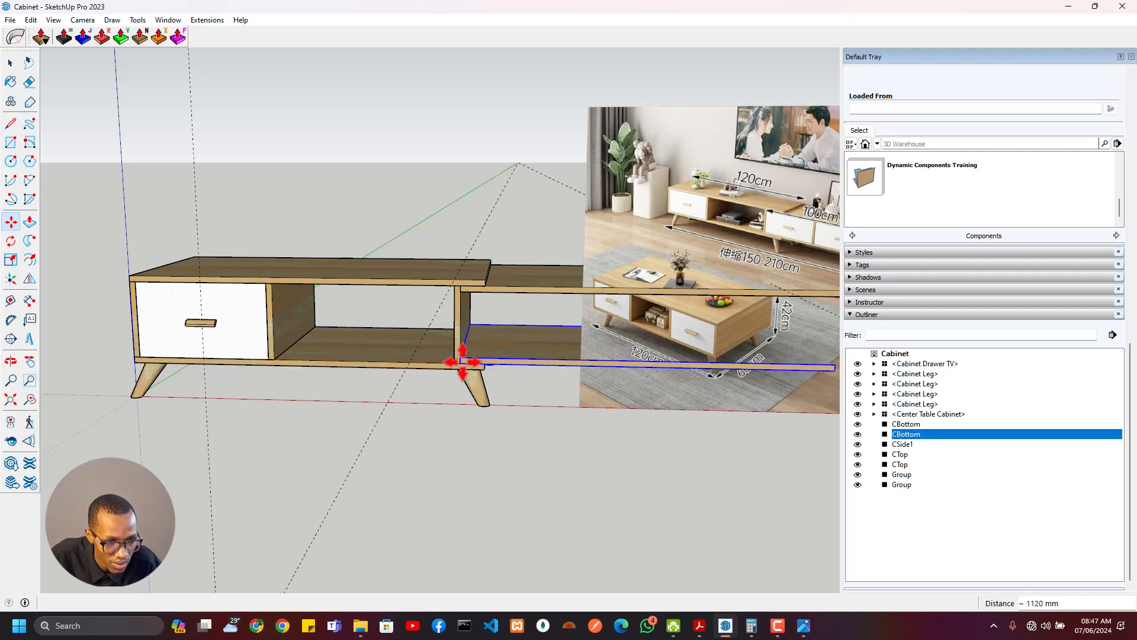
pyautogui.scroll(-3, 486, 403)
pyautogui.keyDown('shift'); pyautogui.moveTo(486, 403); pyautogui.dragTo(341, 404, button='middle'); pyautogui.keyUp('shift')
pyautogui.scroll(-1, 472, 361)
pyautogui.scroll(2, 471, 361)
pyautogui.moveTo(469, 361); pyautogui.dragTo(606, 371, button='middle')
pyautogui.press('space')
pyautogui.click(606, 370)
pyautogui.keyDown('ctrl'); pyautogui.click(596, 441); pyautogui.keyUp('ctrl')
pyautogui.press('s')
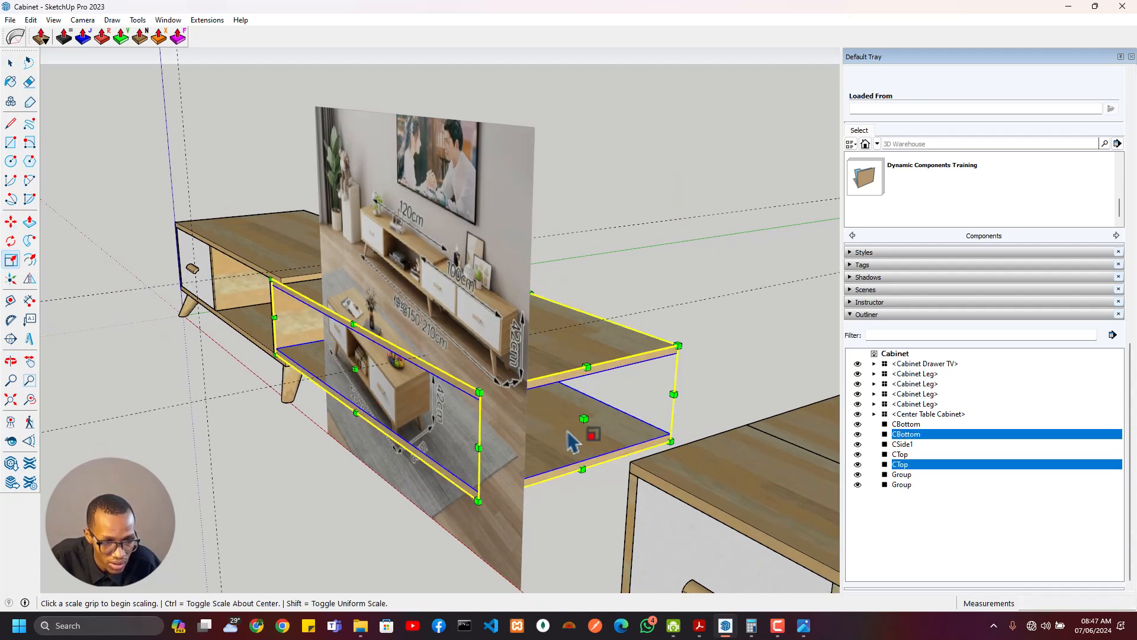
pyautogui.press('space')
# Shorten the copied CTop panel by pushing its open-end face inward 220 mm
pyautogui.doubleClick(591, 360)
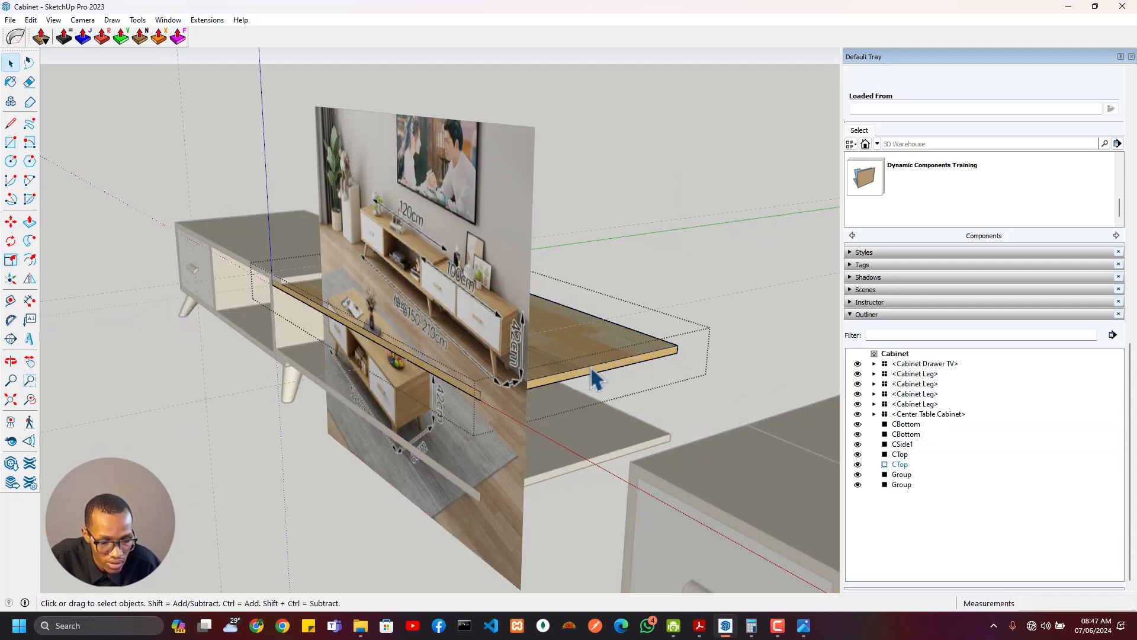
pyautogui.press('p')
pyautogui.click(600, 391)
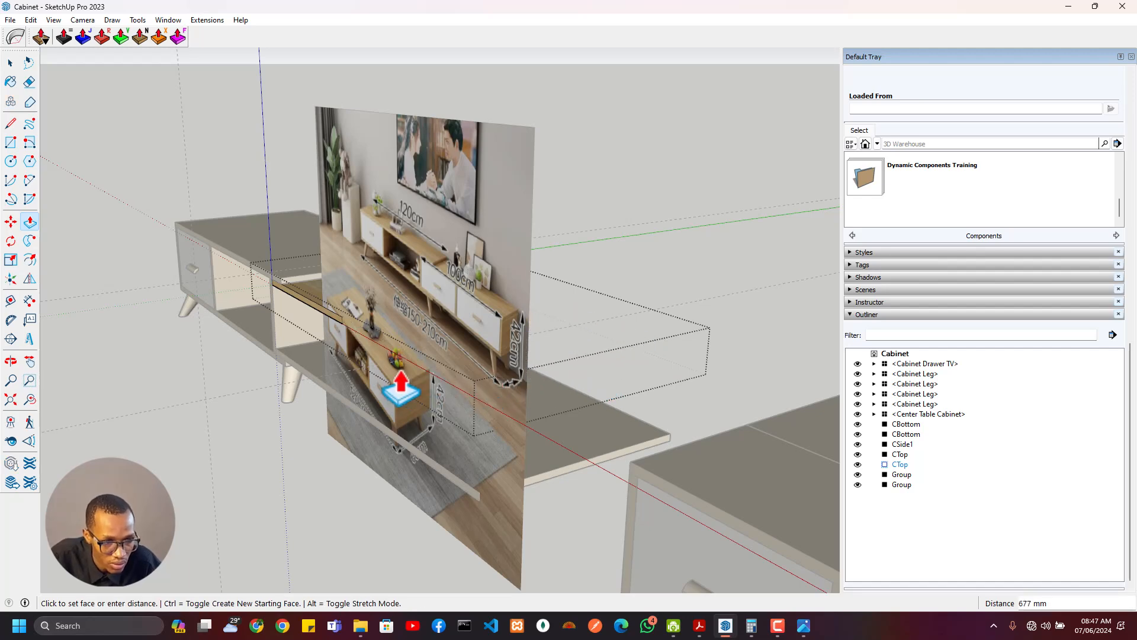
pyautogui.click(381, 388)
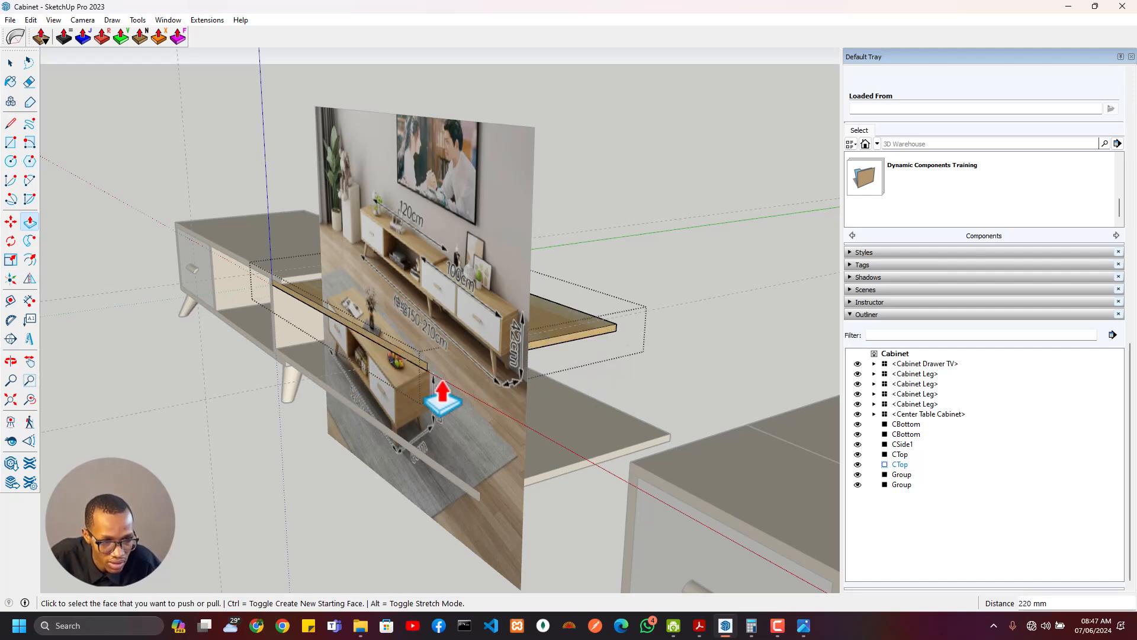
# Shorten the copied CBottom panel by pushing its open-end face inward to line up with the copied CTop's end
pyautogui.press('space')
pyautogui.doubleClick(591, 472)
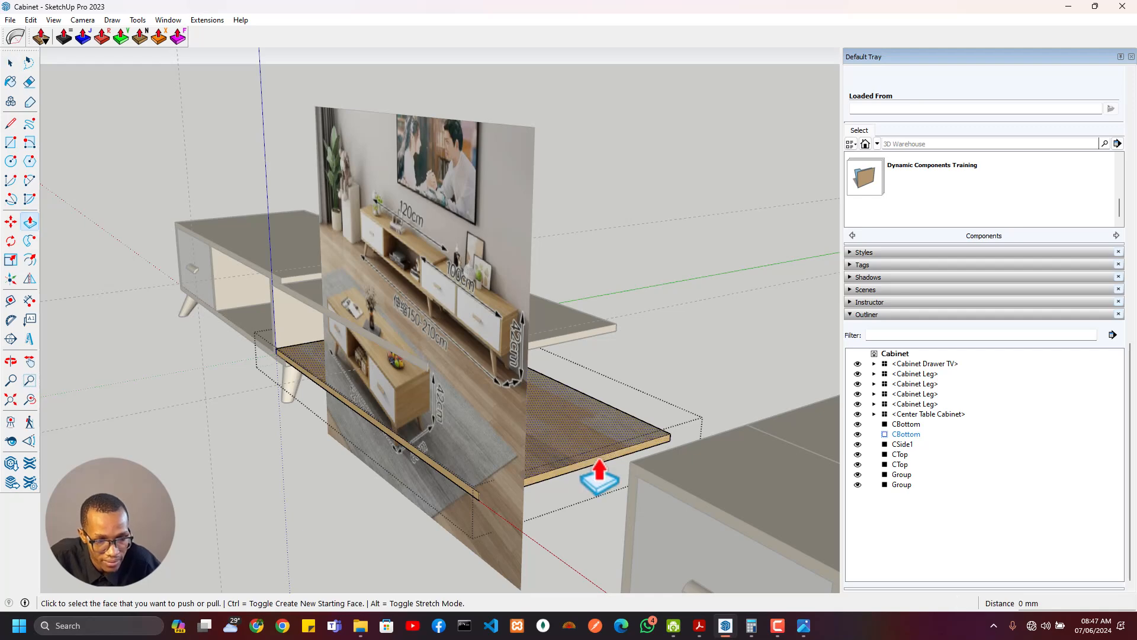
pyautogui.press('Escape')
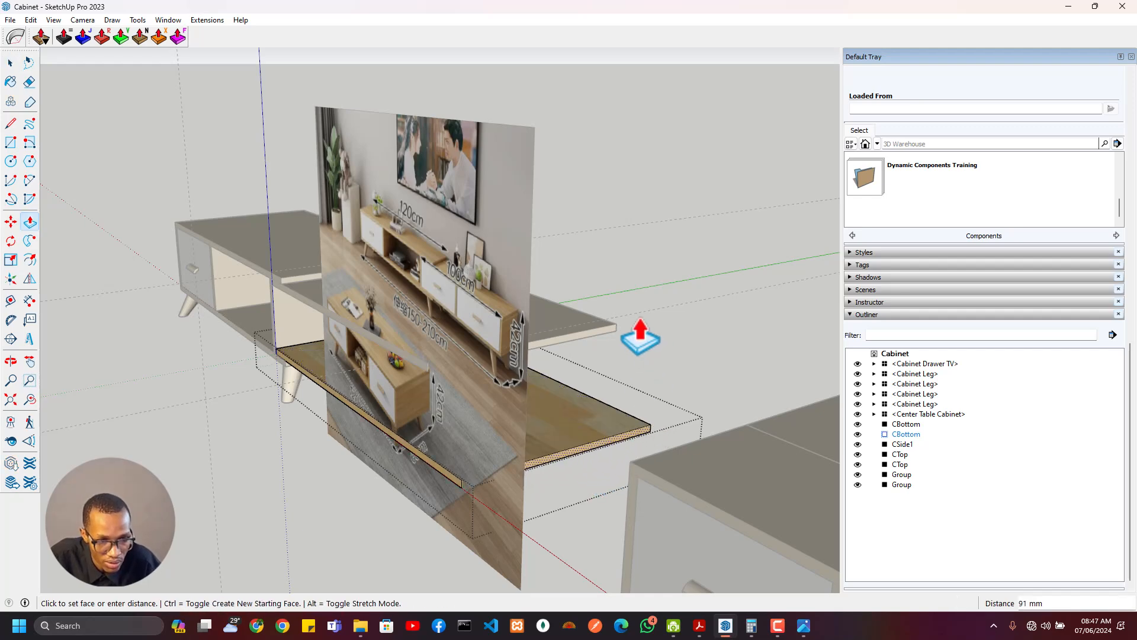
pyautogui.click(556, 457)
pyautogui.moveTo(556, 457); pyautogui.dragTo(649, 452, button='middle')
# Move the reference image up and away from the extension panels, into the open space before the second cabinet
pyautogui.press('space')
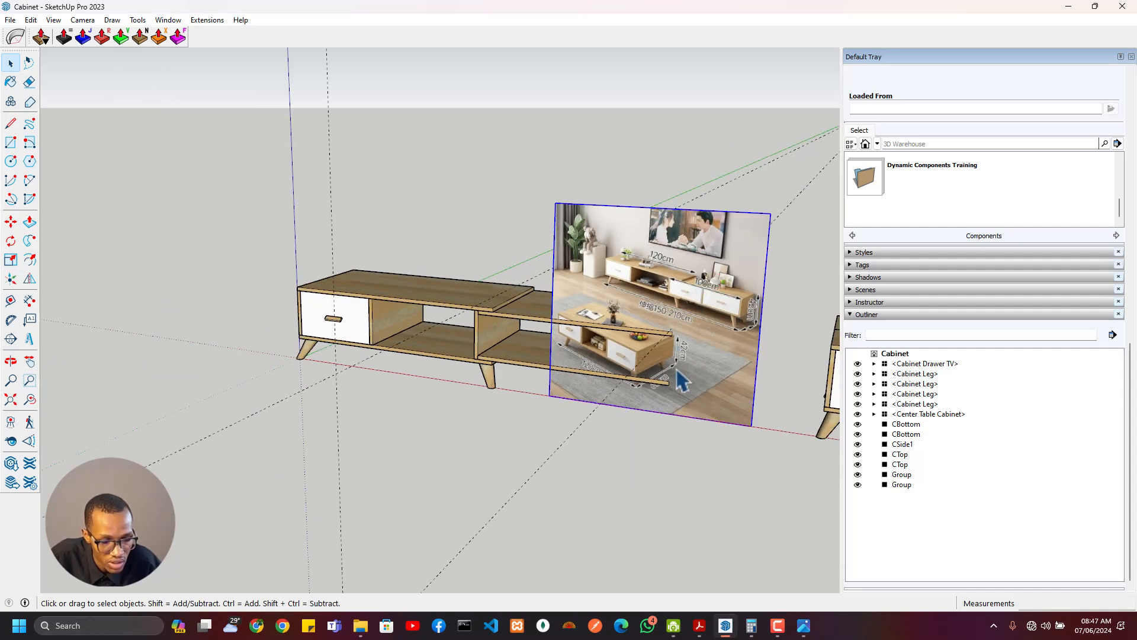
pyautogui.moveTo(584, 397); pyautogui.dragTo(474, 403, button='middle')
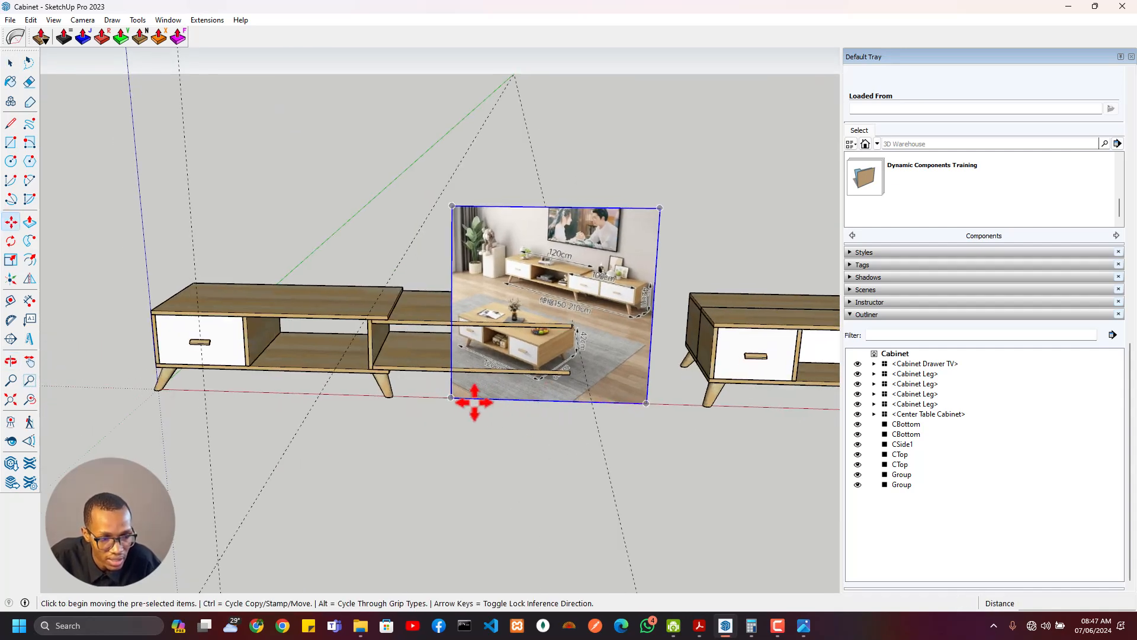
pyautogui.click(451, 397)
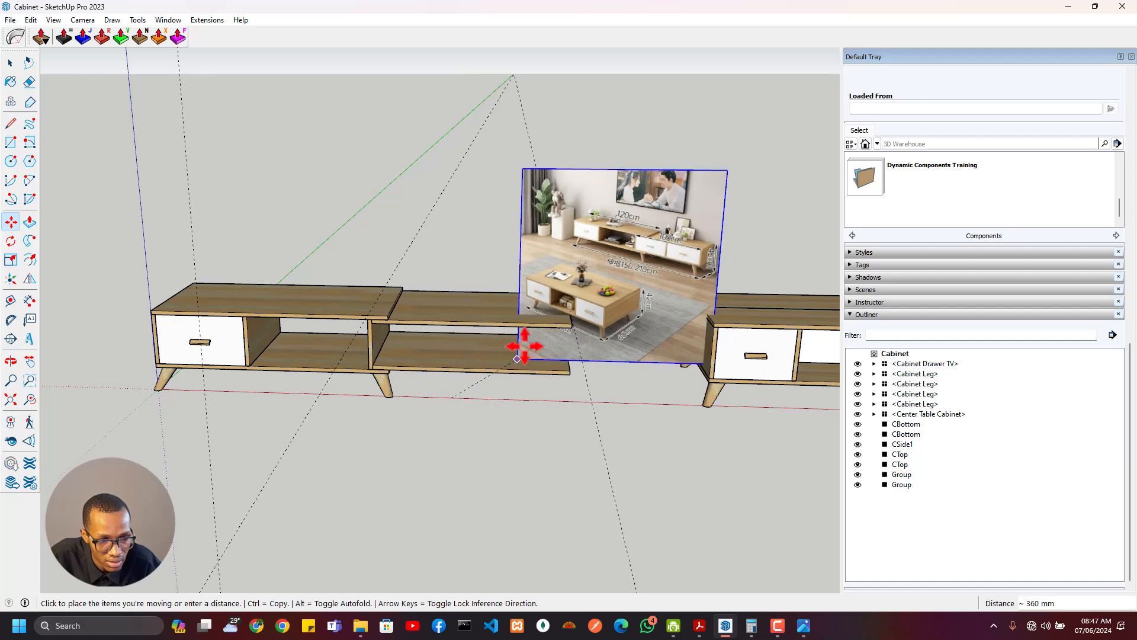
pyautogui.click(591, 292)
# Examine the extension unit's dimensions and drawer layout in the reference image and compare them with the model
pyautogui.scroll(3, 627, 305)
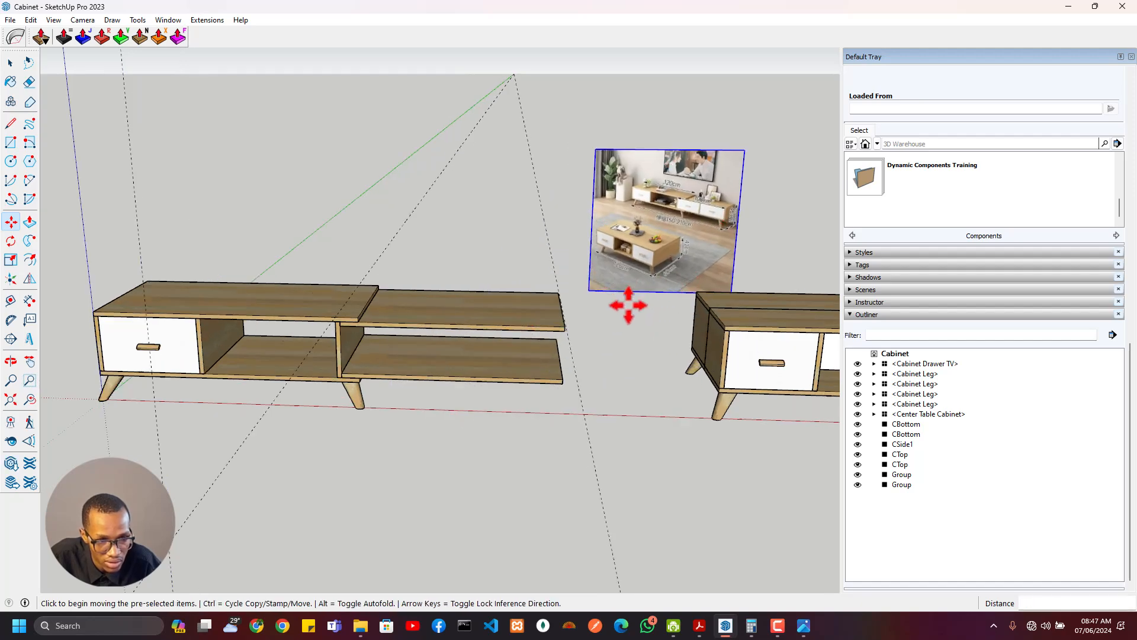
pyautogui.keyDown('shift'); pyautogui.moveTo(619, 329); pyautogui.dragTo(441, 376, button='middle'); pyautogui.keyUp('shift')
pyautogui.scroll(5, 559, 254)
pyautogui.scroll(4, 560, 254)
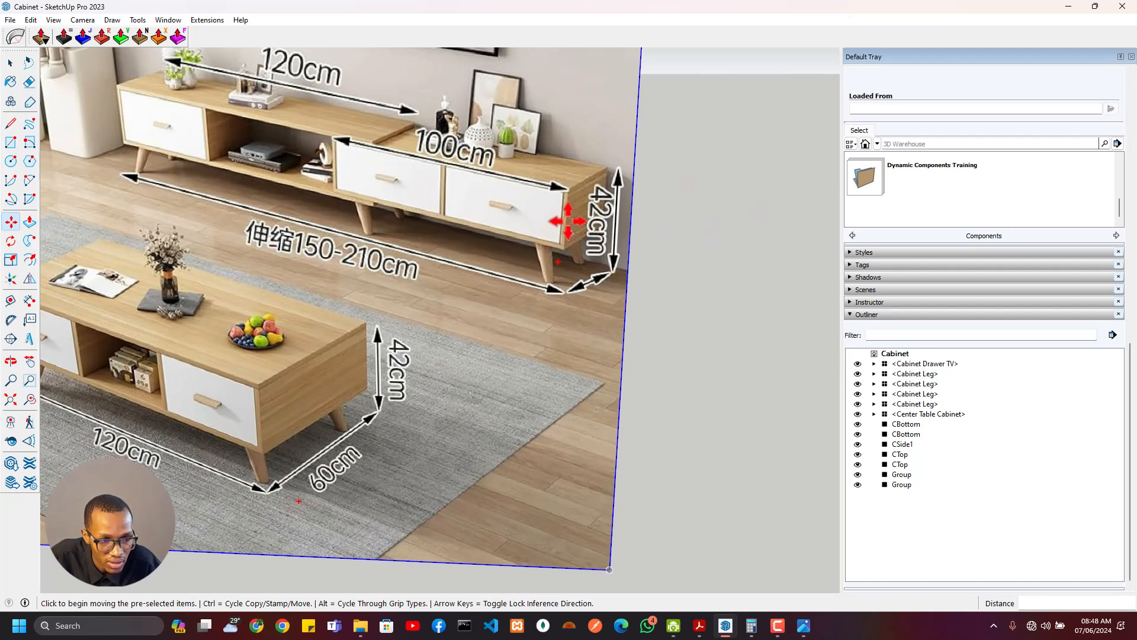
pyautogui.scroll(-5, 568, 224)
pyautogui.scroll(-4, 439, 315)
pyautogui.keyDown('shift'); pyautogui.moveTo(488, 311); pyautogui.dragTo(390, 309, button='middle'); pyautogui.keyUp('shift')
pyautogui.scroll(3, 401, 307)
pyautogui.keyDown('shift'); pyautogui.moveTo(467, 304); pyautogui.dragTo(371, 325, button='middle'); pyautogui.keyUp('shift')
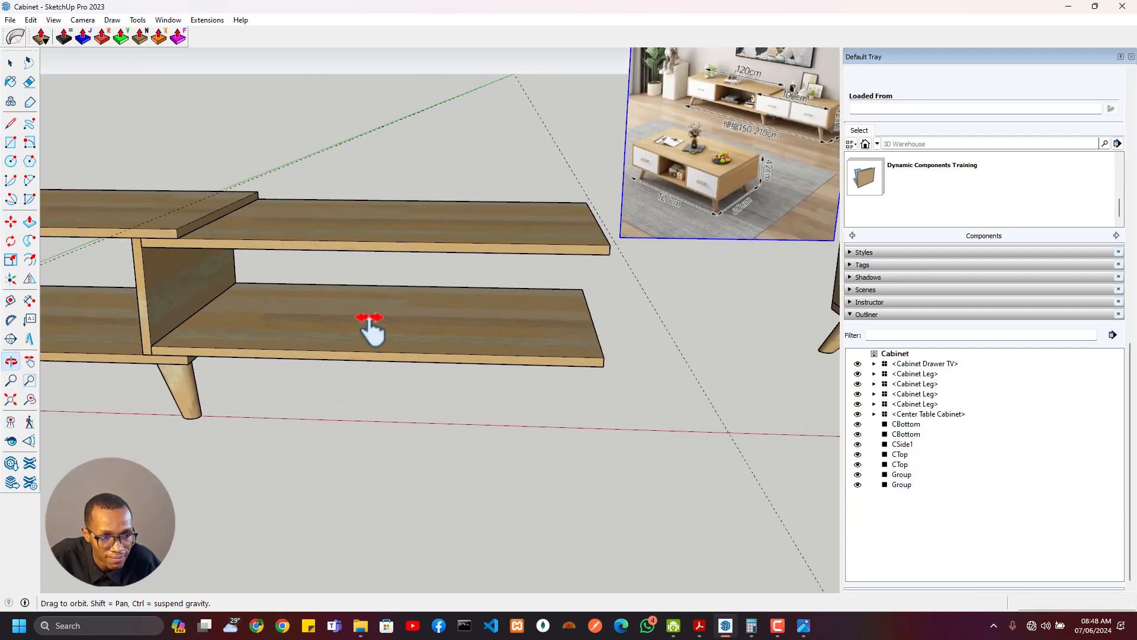
# Measure the copied CBottom panel's length from the divider to its open end and check it against the reference image
pyautogui.press('t')
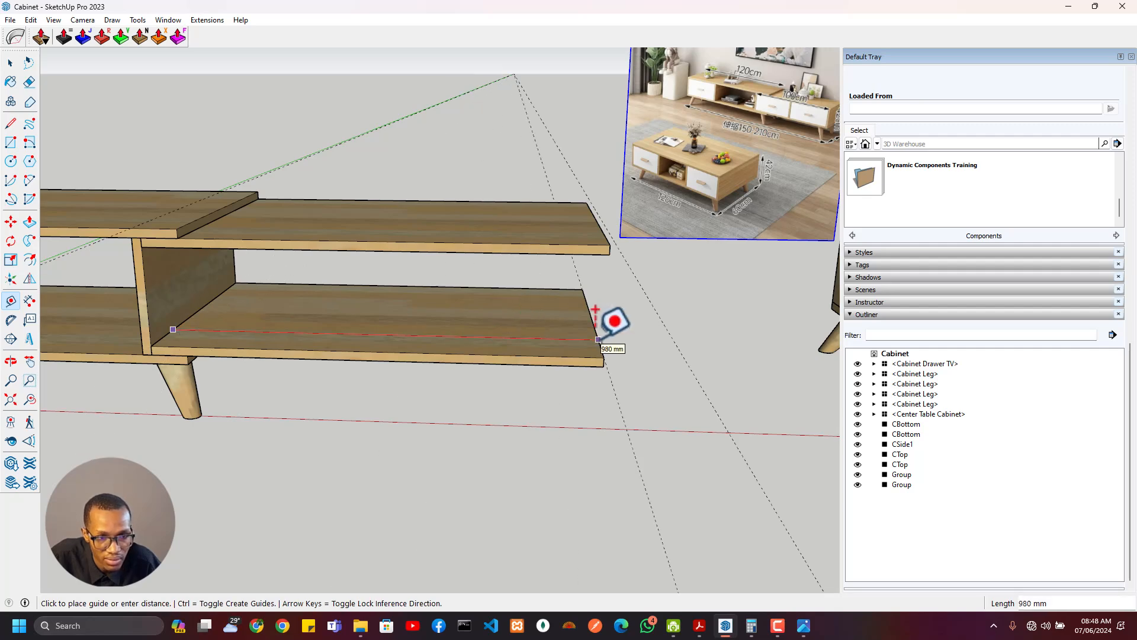
pyautogui.scroll(8, 779, 76)
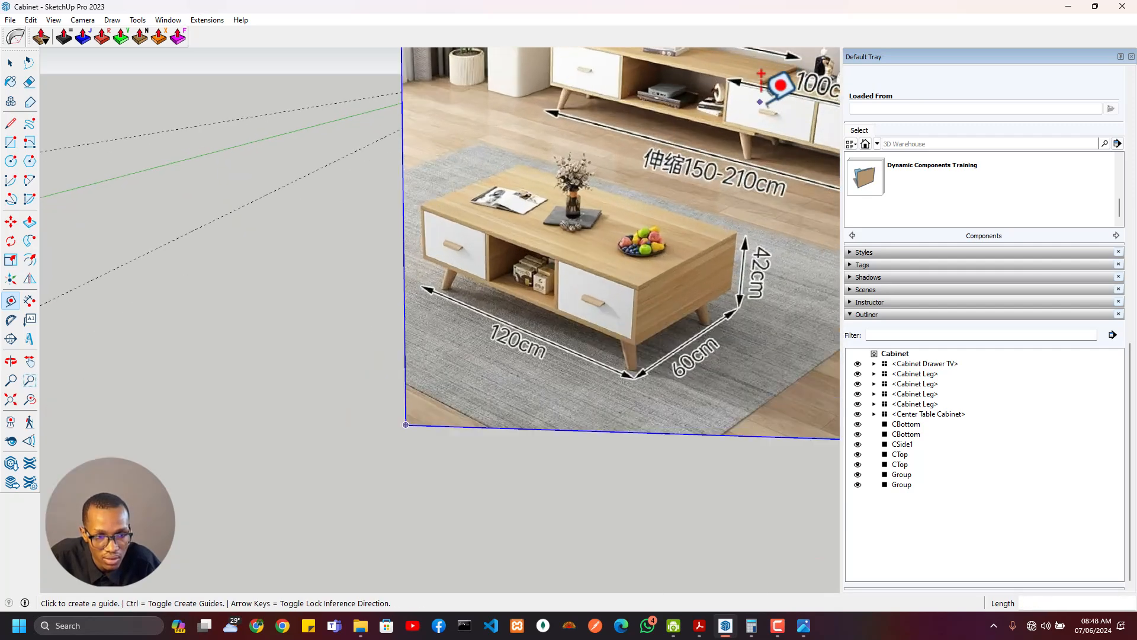
pyautogui.scroll(-10, 622, 178)
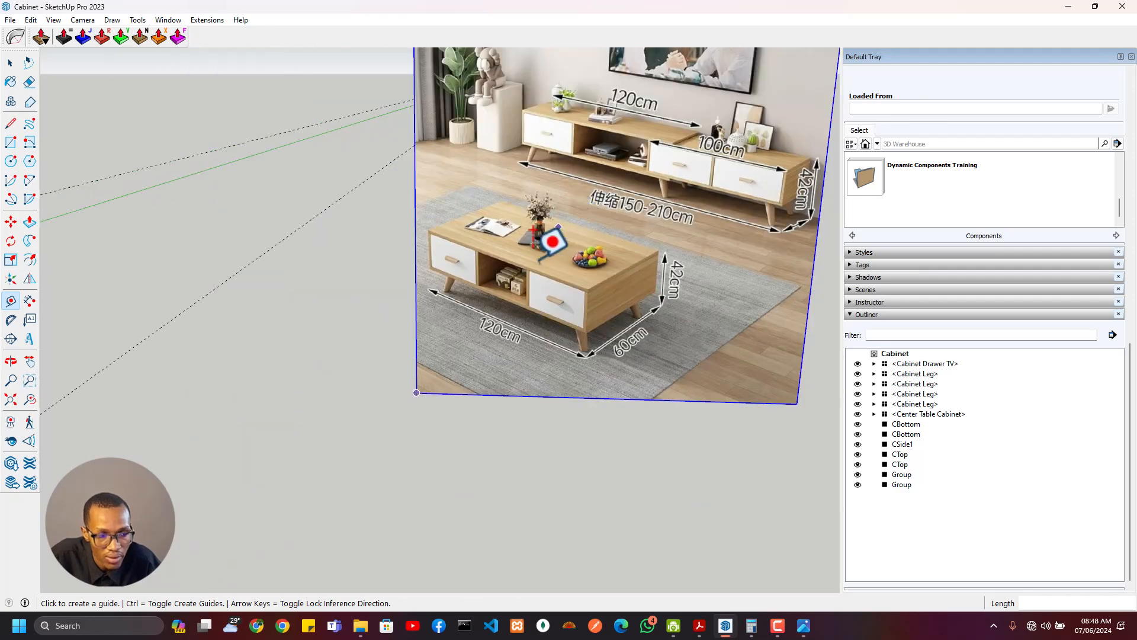
pyautogui.keyDown('shift'); pyautogui.moveTo(454, 320); pyautogui.dragTo(589, 265, button='middle'); pyautogui.keyUp('shift')
# Trim the top of the copied divider by 20 mm to meet the underside of the copied CTop panel
pyautogui.scroll(5, 395, 330)
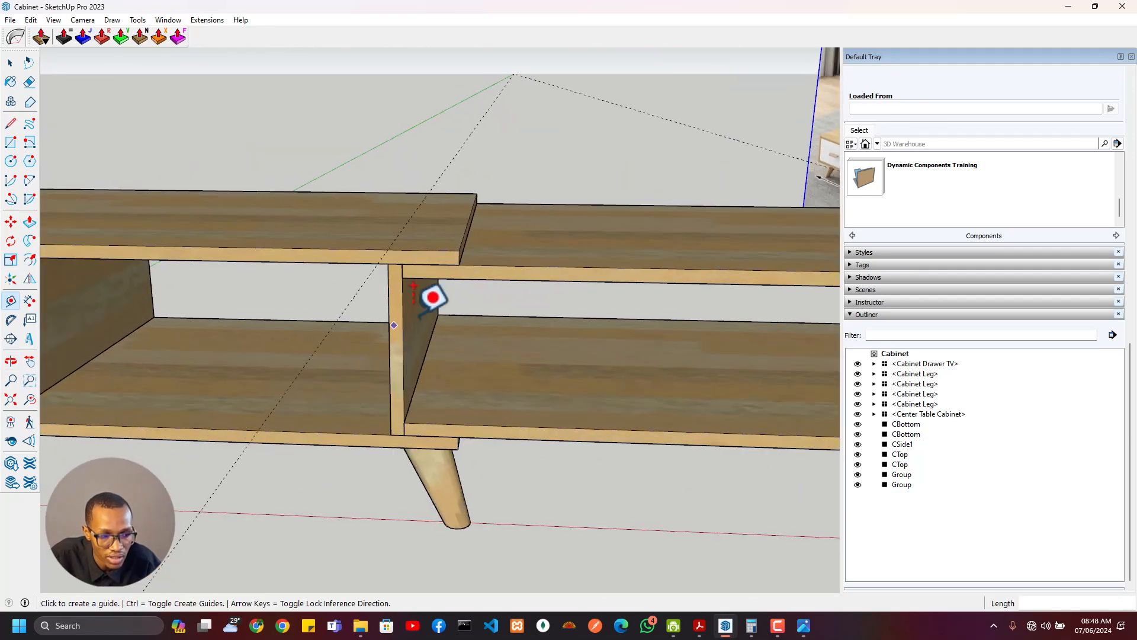
pyautogui.moveTo(419, 317); pyautogui.dragTo(476, 270, button='middle')
pyautogui.press('space')
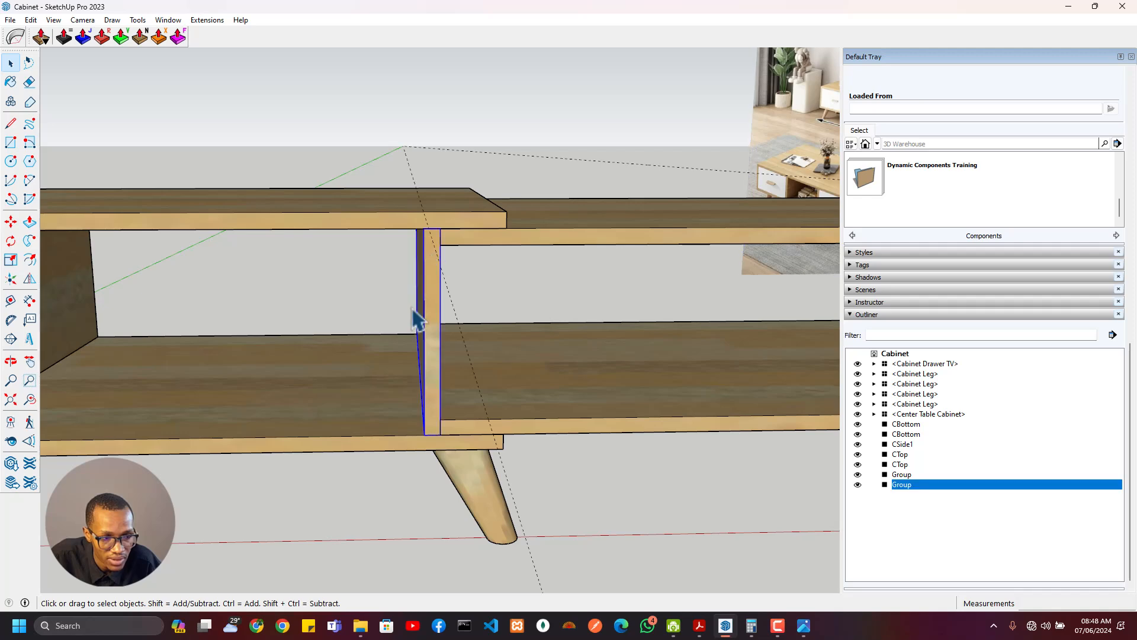
pyautogui.moveTo(418, 318); pyautogui.dragTo(452, 240, button='middle')
pyautogui.scroll(3, 465, 195)
pyautogui.moveTo(461, 195); pyautogui.dragTo(512, 203, button='middle')
pyautogui.scroll(2, 412, 331)
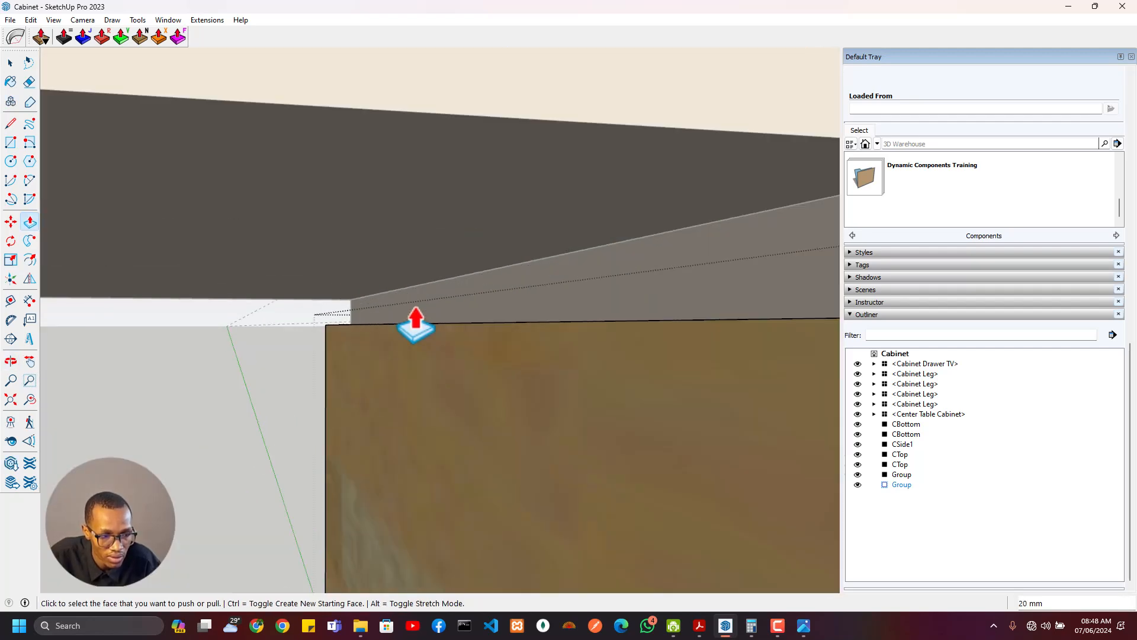
pyautogui.moveTo(416, 323)
pyautogui.mouseDown(button='middle')
pyautogui.moveTo(419, 304)
pyautogui.moveTo(433, 339)
pyautogui.moveTo(487, 386)
pyautogui.moveTo(477, 438)
pyautogui.moveTo(462, 343)
pyautogui.moveTo(472, 292)
pyautogui.moveTo(438, 320)
pyautogui.mouseUp(button='middle')
pyautogui.press('e')
pyautogui.scroll(-4, 435, 343)
pyautogui.press('space')
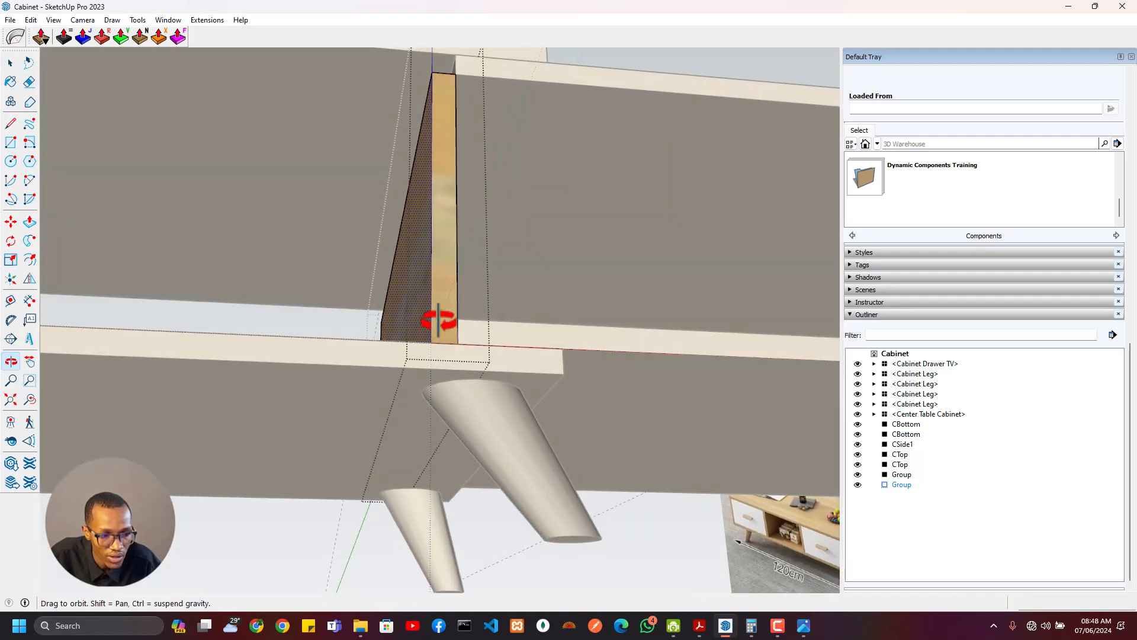
# Trim the bottom of the copied divider up to the level of the copied CBottom's upper face and finish editing the group
pyautogui.click(440, 376)
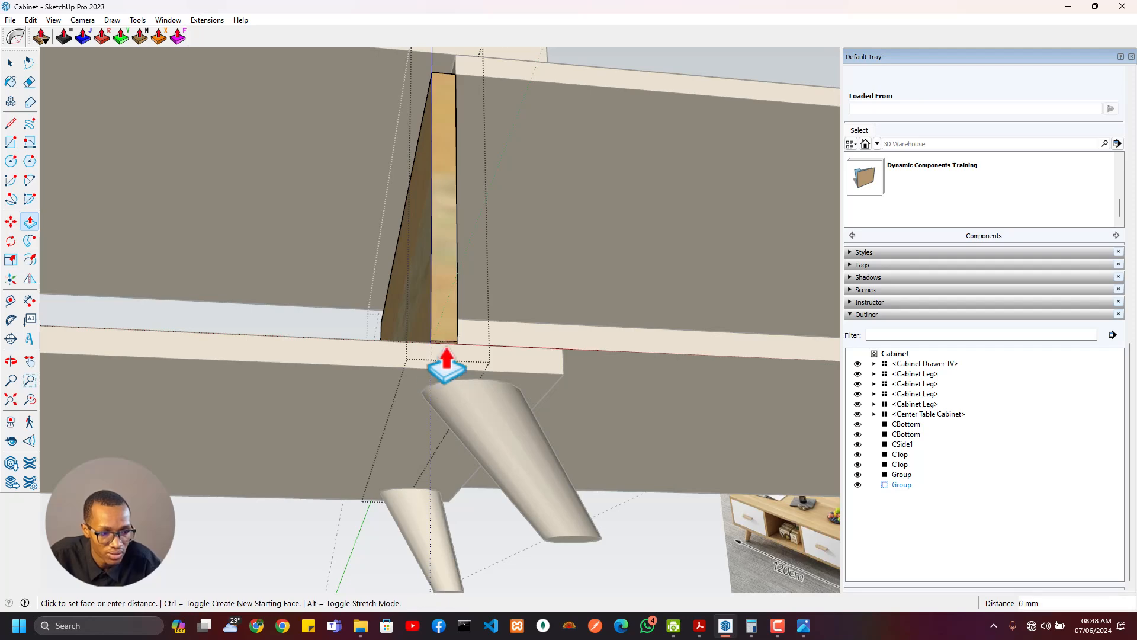
pyautogui.moveTo(488, 258); pyautogui.dragTo(402, 494, button='middle')
pyautogui.click(404, 448)
pyautogui.scroll(2, 395, 456)
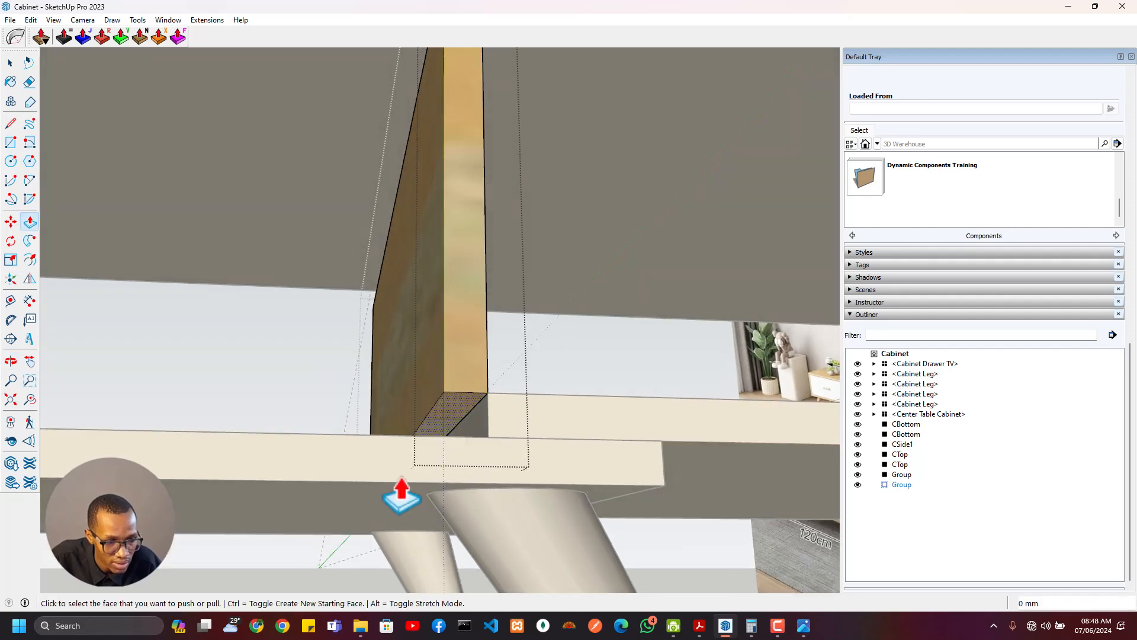
pyautogui.moveTo(398, 400)
pyautogui.mouseDown(button='middle')
pyautogui.moveTo(401, 506)
pyautogui.moveTo(421, 419)
pyautogui.moveTo(401, 439)
pyautogui.moveTo(421, 338)
pyautogui.moveTo(432, 363)
pyautogui.moveTo(423, 389)
pyautogui.moveTo(431, 349)
pyautogui.moveTo(378, 521)
pyautogui.moveTo(500, 275)
pyautogui.moveTo(375, 385)
pyautogui.moveTo(495, 325)
pyautogui.moveTo(505, 304)
pyautogui.moveTo(463, 362)
pyautogui.mouseUp(button='middle')
pyautogui.press('e')
pyautogui.press('space')
pyautogui.press('Escape')
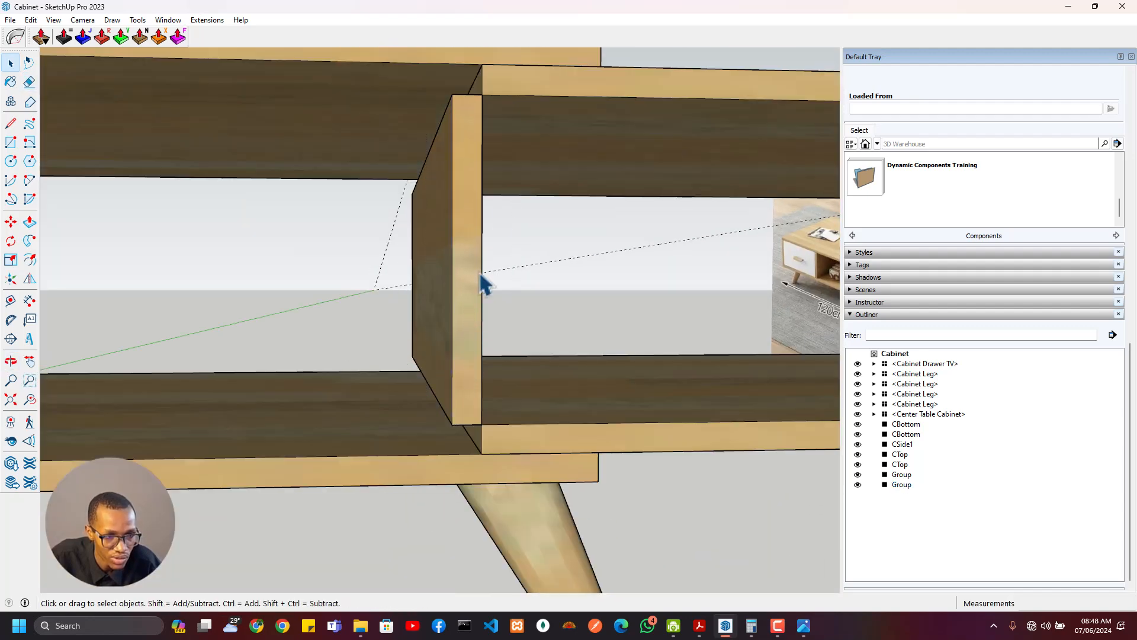
# Extend the copied CTop panel's inner end 20 mm so it covers the top of the shortened divider
pyautogui.scroll(-4, 495, 206)
pyautogui.moveTo(518, 186); pyautogui.dragTo(561, 227, button='middle')
pyautogui.scroll(3, 423, 206)
pyautogui.scroll(-5, 497, 190)
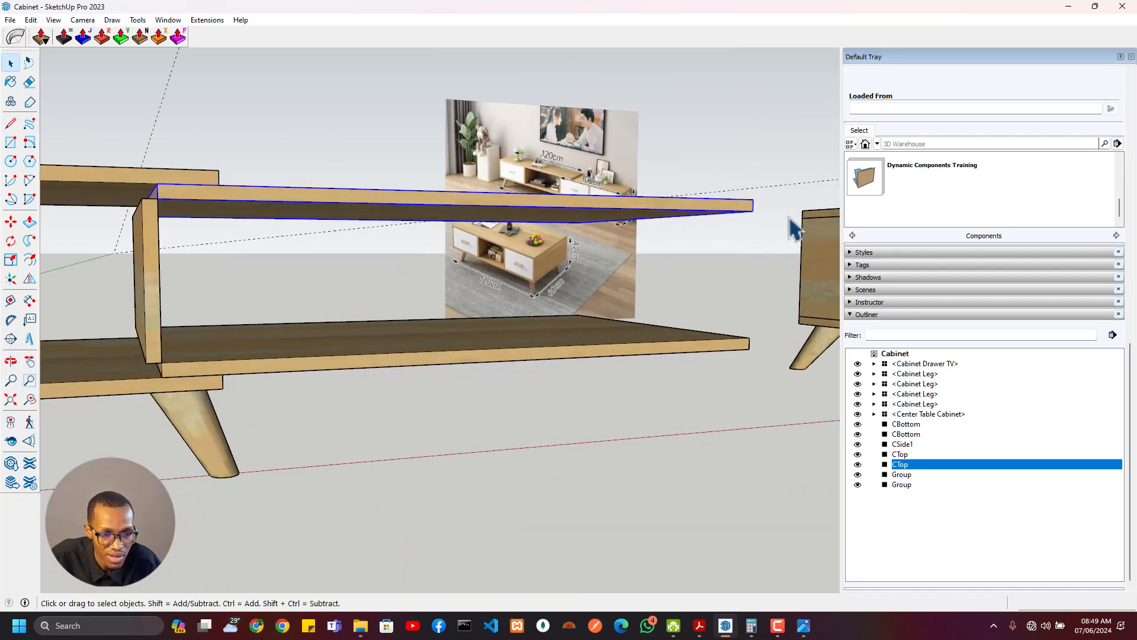
pyautogui.scroll(6, 393, 210)
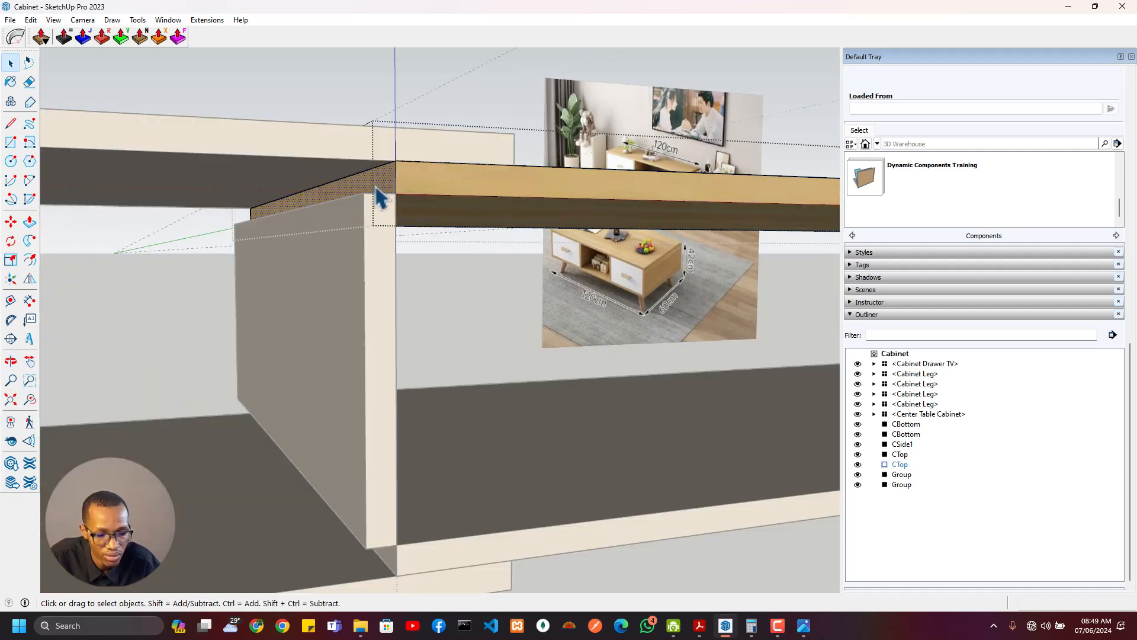
pyautogui.press('p')
pyautogui.click(379, 188)
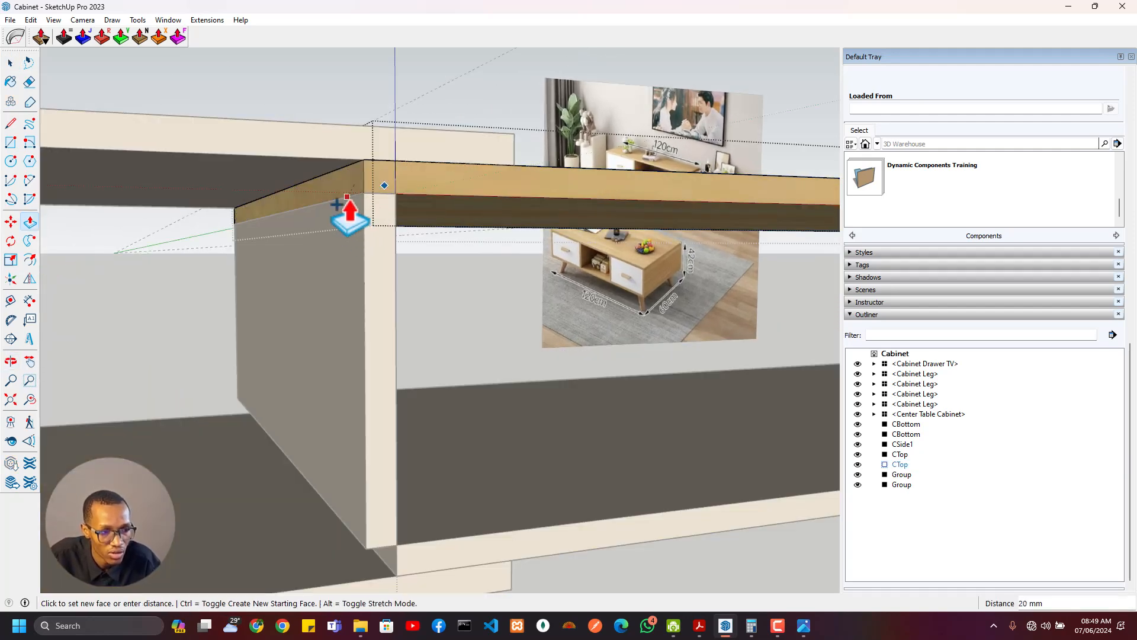
pyautogui.click(363, 193)
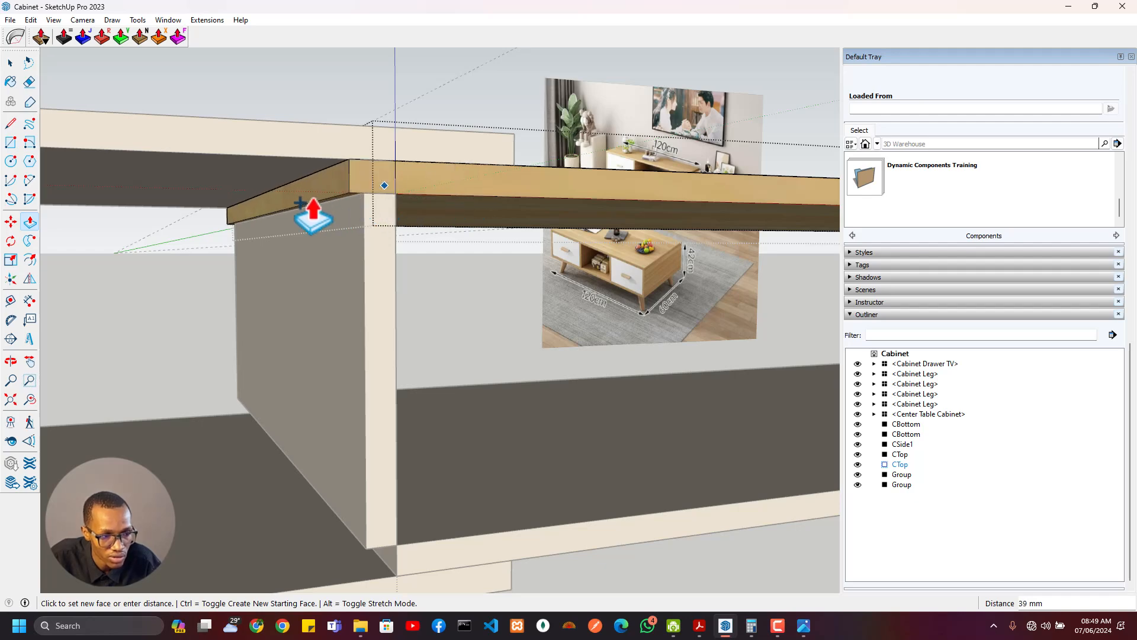
pyautogui.press('ctrl')
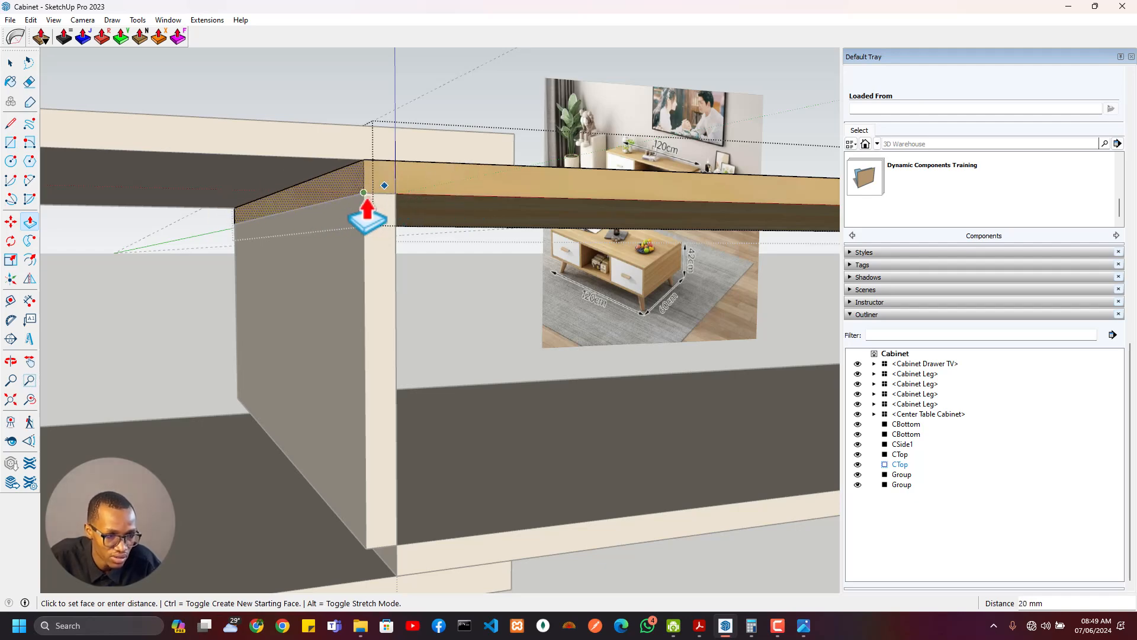
pyautogui.click(366, 199)
# Extend the copied CBottom panel's inner end 20 mm beneath the shortened divider and finish editing the panel
pyautogui.scroll(-3, 403, 349)
pyautogui.moveTo(407, 367); pyautogui.dragTo(358, 332, button='middle')
pyautogui.scroll(3, 361, 379)
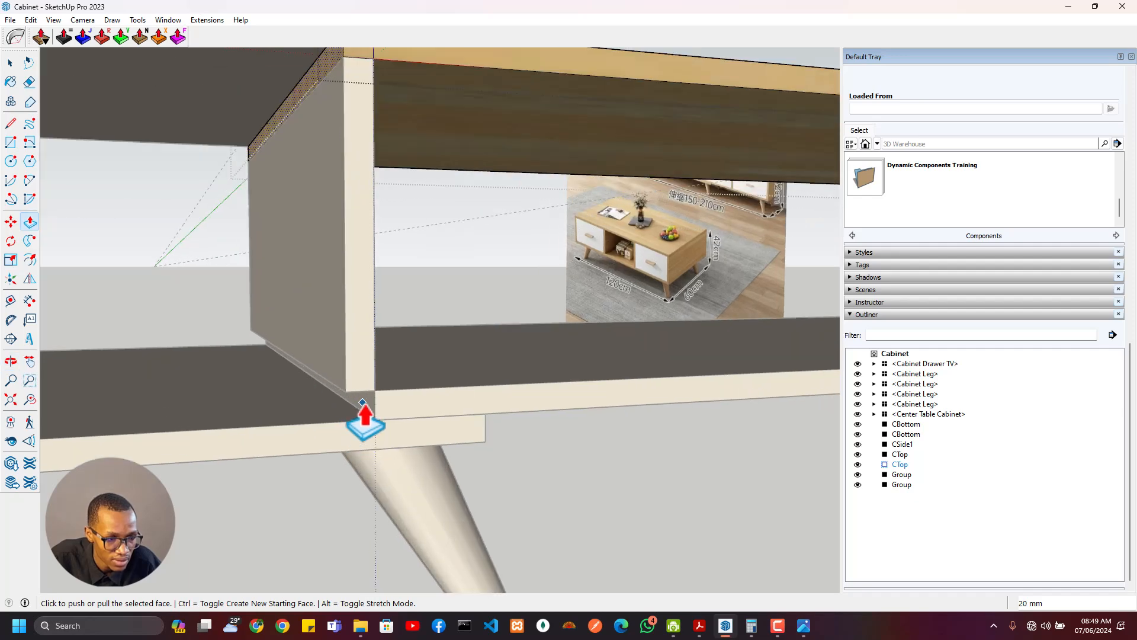
pyautogui.press('space')
pyautogui.click(367, 408)
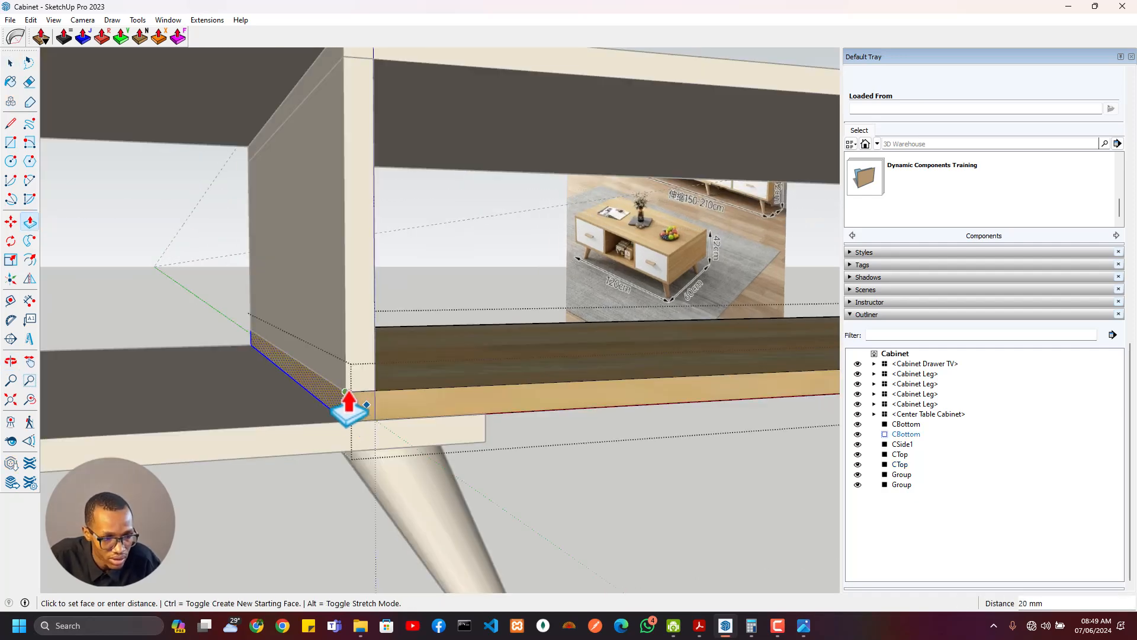
pyautogui.scroll(-5, 388, 406)
pyautogui.moveTo(500, 371); pyautogui.dragTo(336, 361, button='middle')
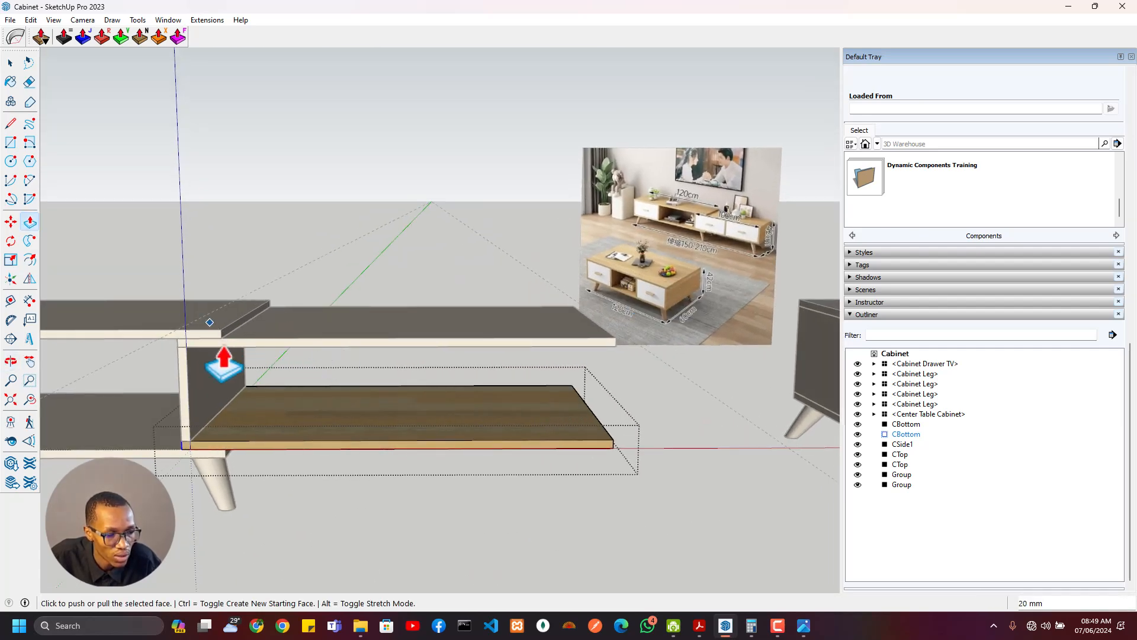
pyautogui.keyDown('shift'); pyautogui.moveTo(211, 356); pyautogui.dragTo(327, 341, button='middle'); pyautogui.keyUp('shift')
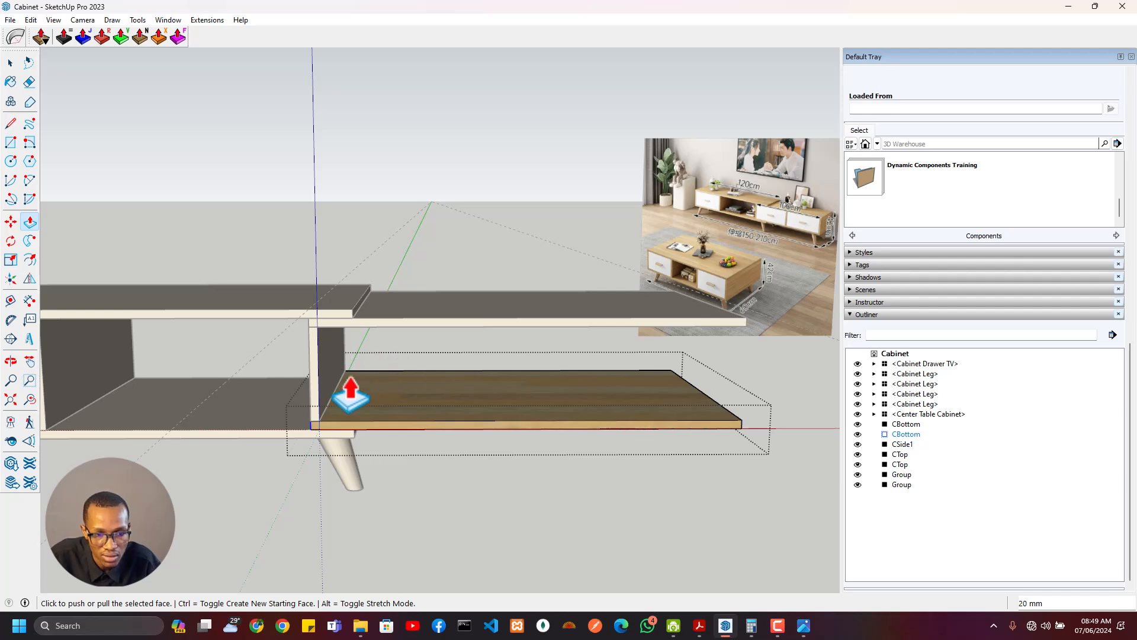
pyautogui.press('space')
pyautogui.press('Escape')
# Copy the shortened divider along the red axis to the extension's open end, flush with the ends of the top and bottom panels
pyautogui.scroll(2, 320, 419)
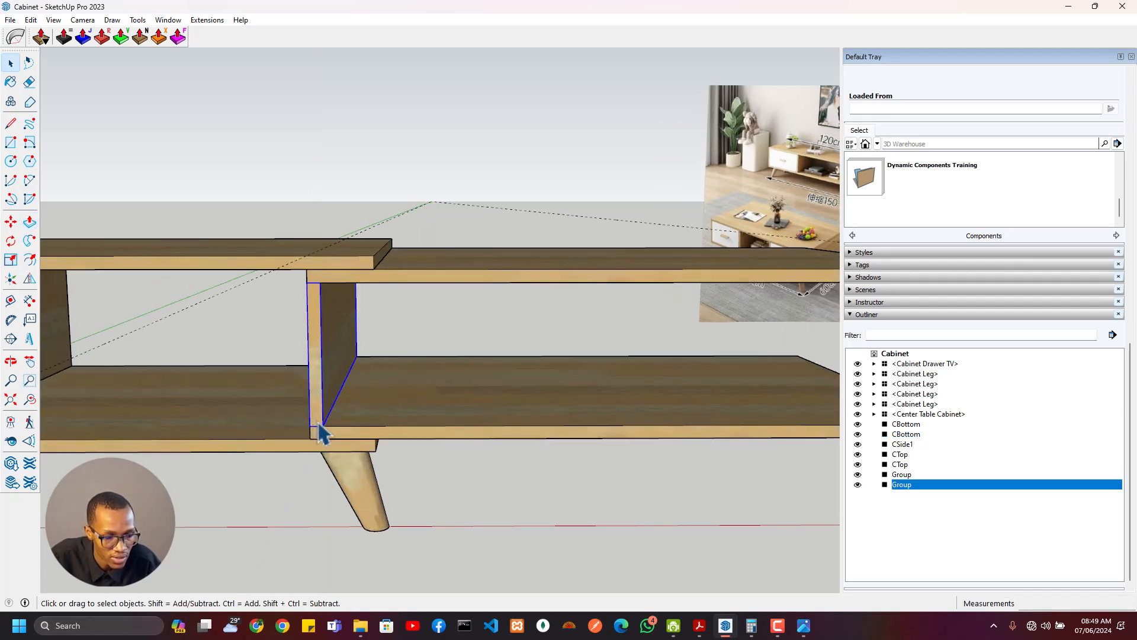
pyautogui.click(311, 427)
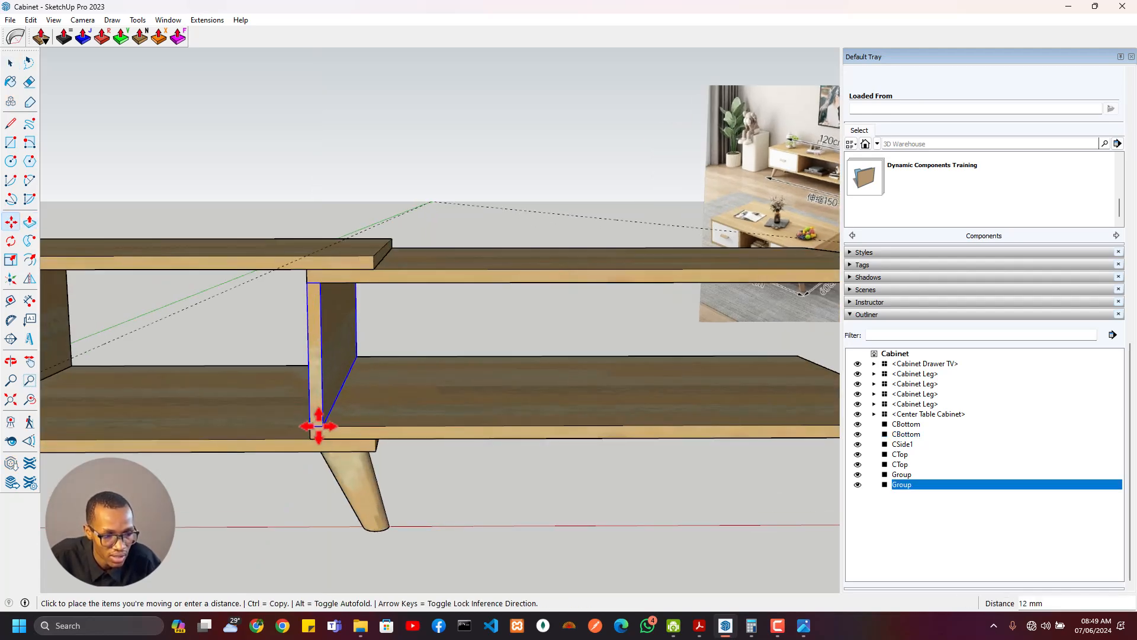
pyautogui.press('ctrl')
pyautogui.keyDown('shift'); pyautogui.moveTo(532, 421); pyautogui.dragTo(230, 424, button='middle'); pyautogui.keyUp('shift')
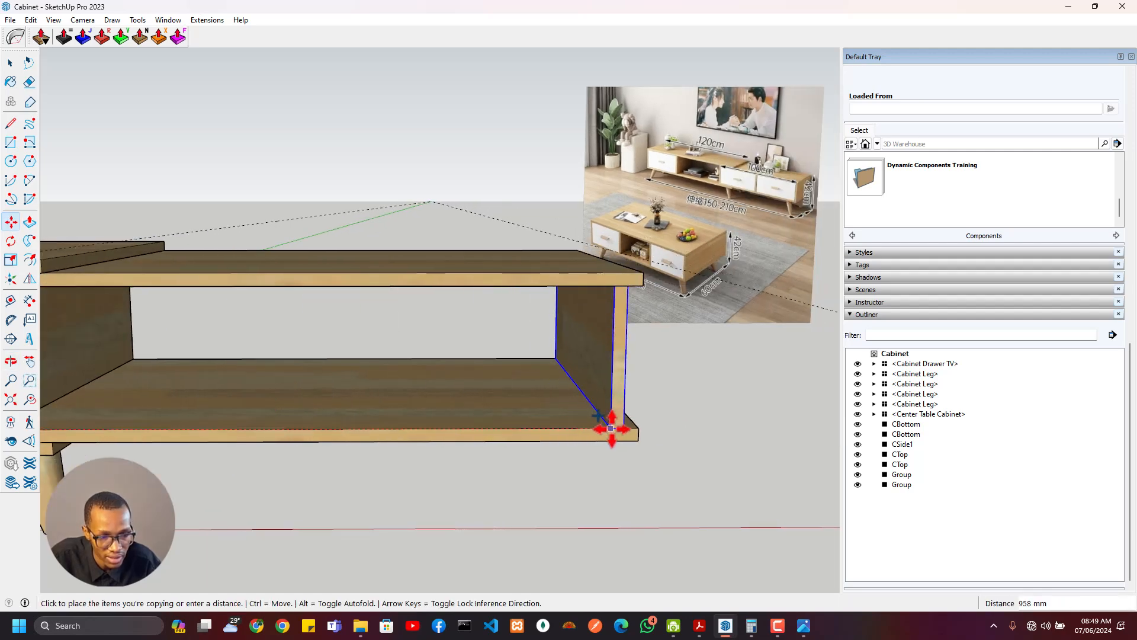
pyautogui.click(616, 430)
pyautogui.click(630, 432)
pyautogui.click(639, 433)
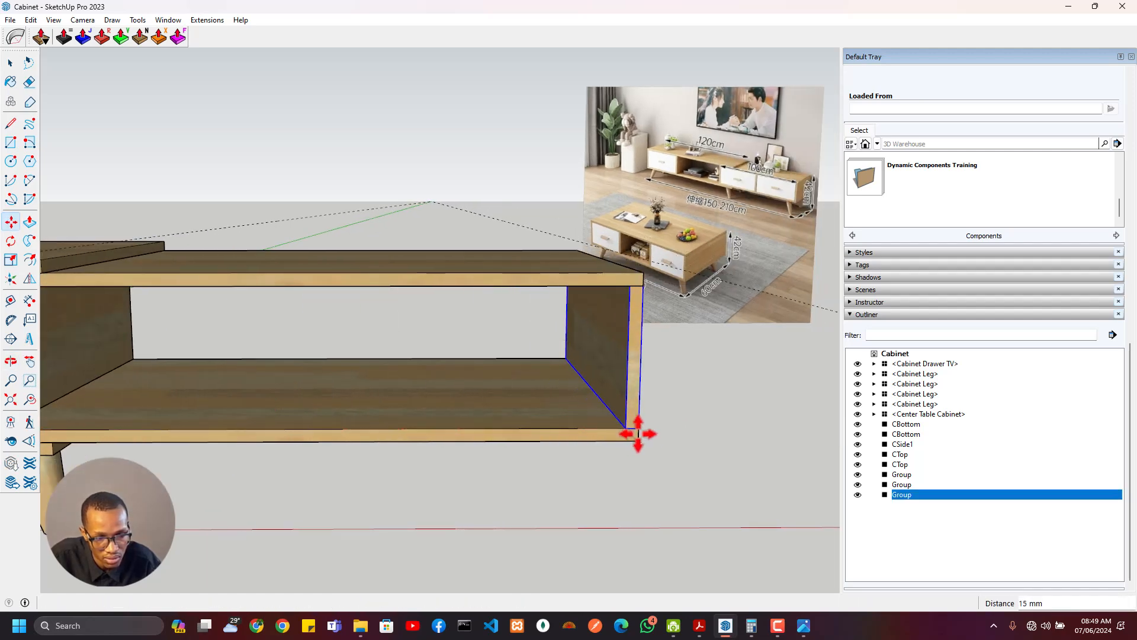
# Copy the extension's end panel to the midpoint of its bottom panel as a centre divider
pyautogui.scroll(-3, 599, 441)
pyautogui.press('t')
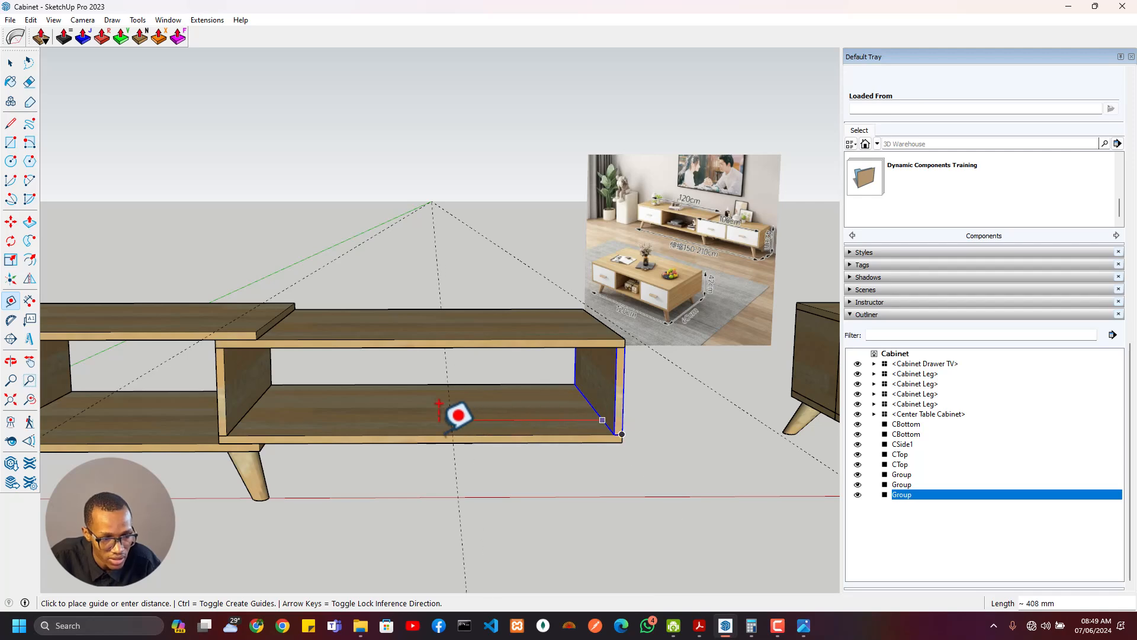
pyautogui.scroll(2, 592, 418)
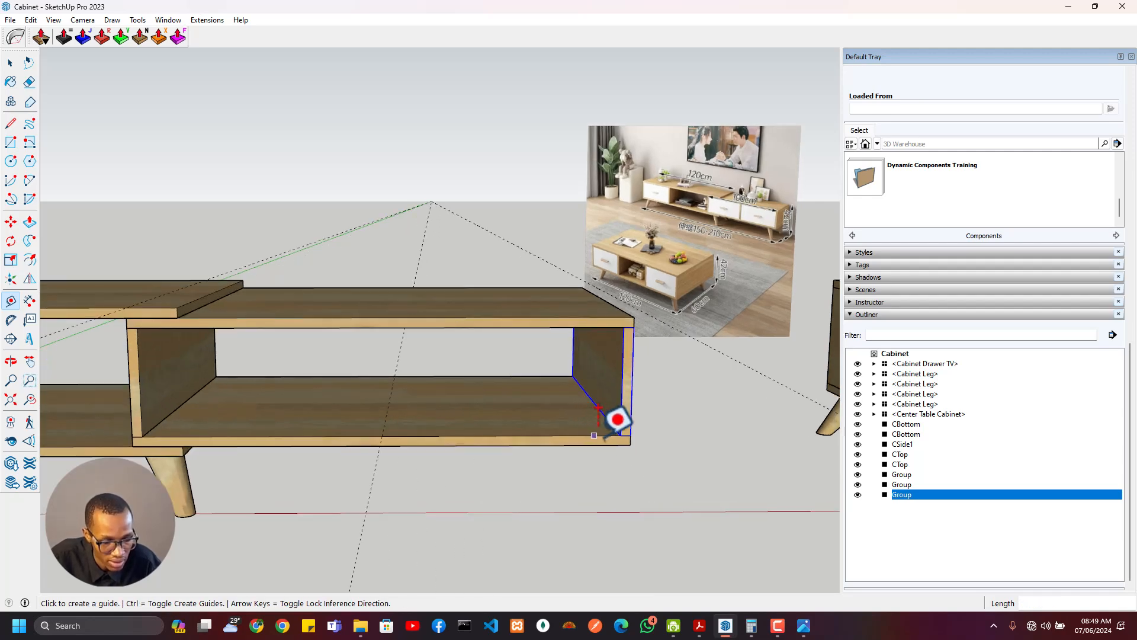
pyautogui.press('m')
pyautogui.scroll(2, 601, 439)
pyautogui.press('ctrl')
pyautogui.click(644, 431)
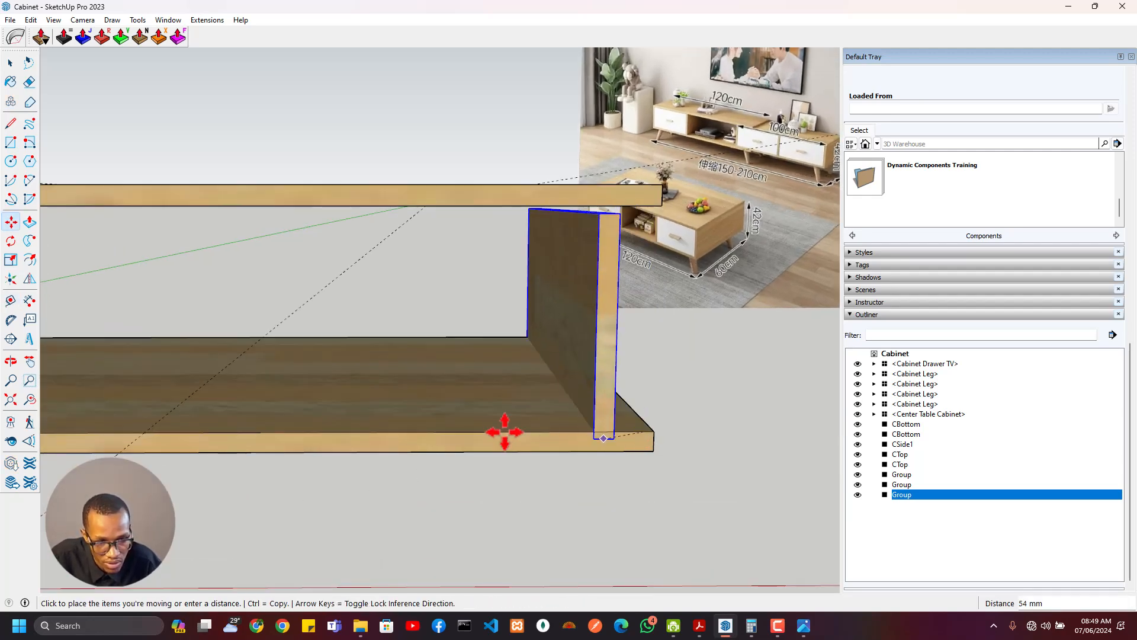
pyautogui.click(143, 432)
pyautogui.scroll(-6, 237, 435)
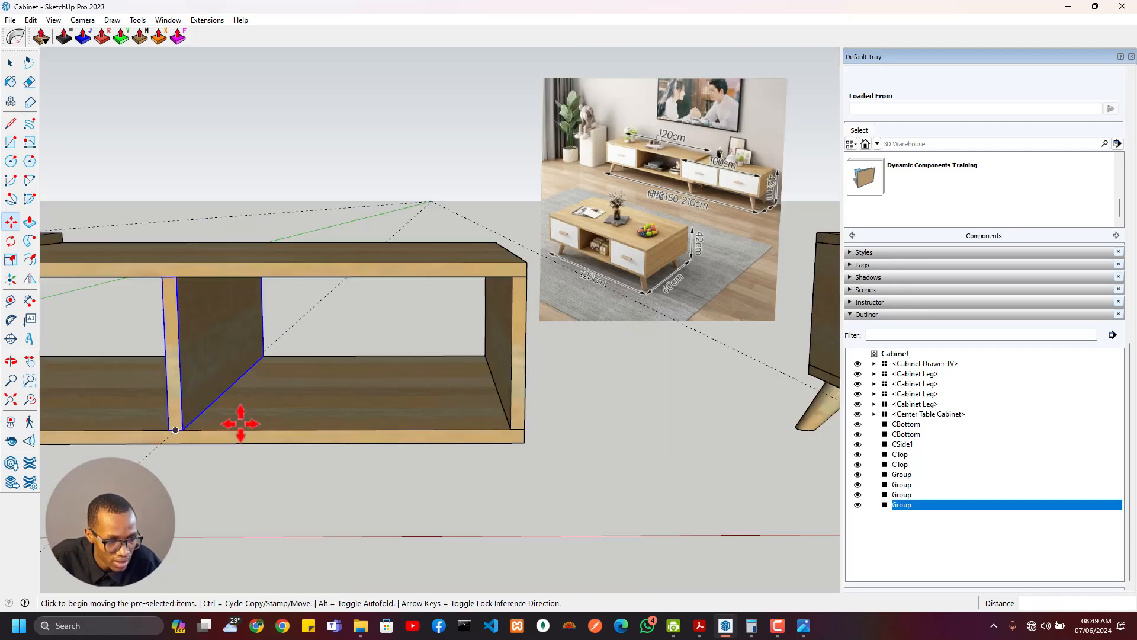
pyautogui.scroll(2, 629, 389)
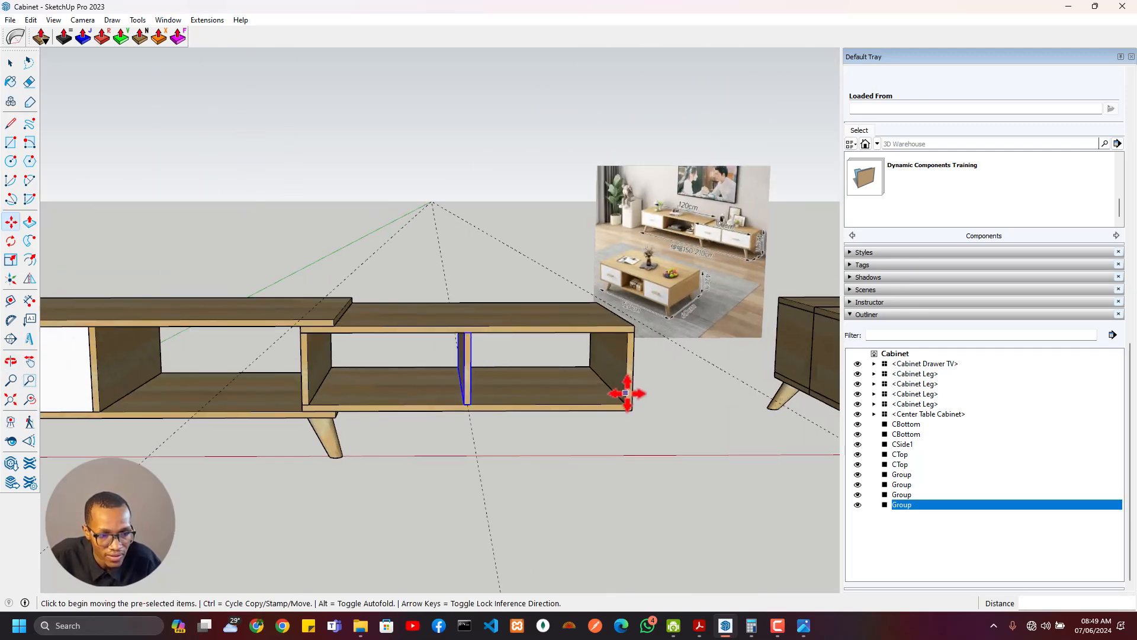
# Select the main unit's inner front leg and place guides under the extension's bottom: one 100 mm from the front edge, one across its open end
pyautogui.keyDown('shift'); pyautogui.moveTo(438, 360); pyautogui.dragTo(505, 298, button='middle'); pyautogui.keyUp('shift')
pyautogui.press('space')
pyautogui.click(412, 369)
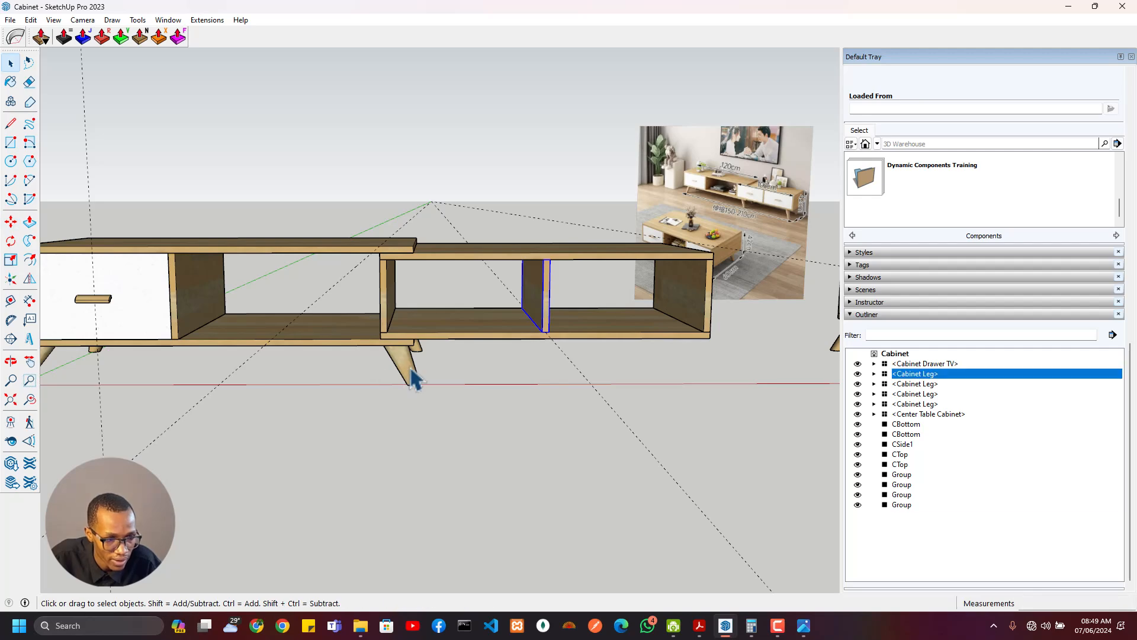
pyautogui.keyDown('shift'); pyautogui.moveTo(493, 344); pyautogui.dragTo(435, 70, button='middle'); pyautogui.keyUp('shift')
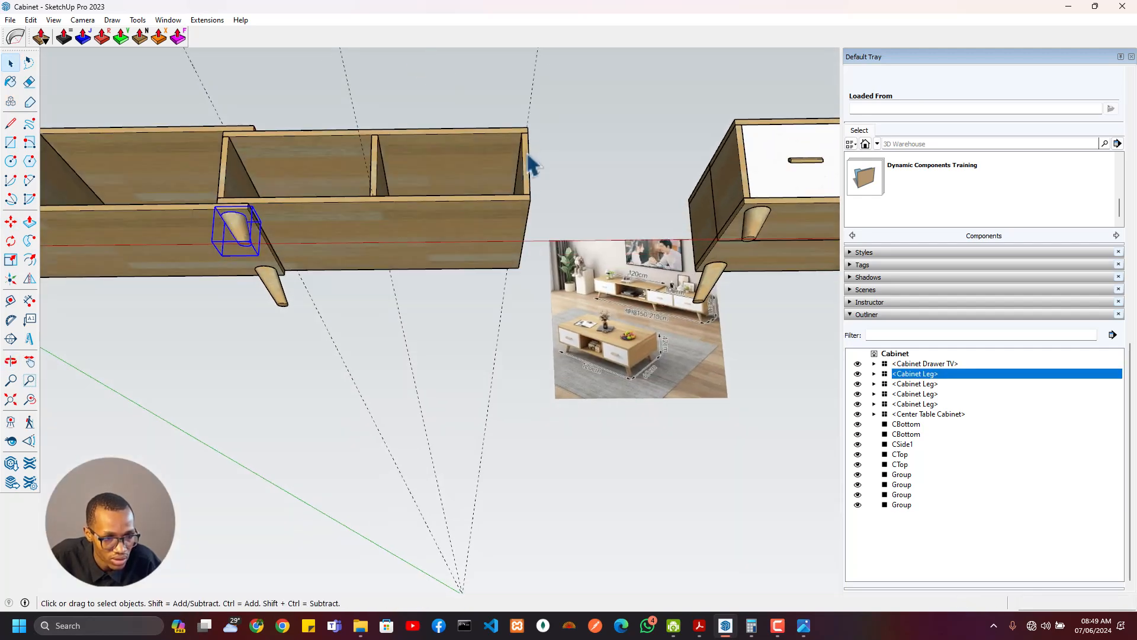
pyautogui.scroll(3, 529, 156)
pyautogui.press('t')
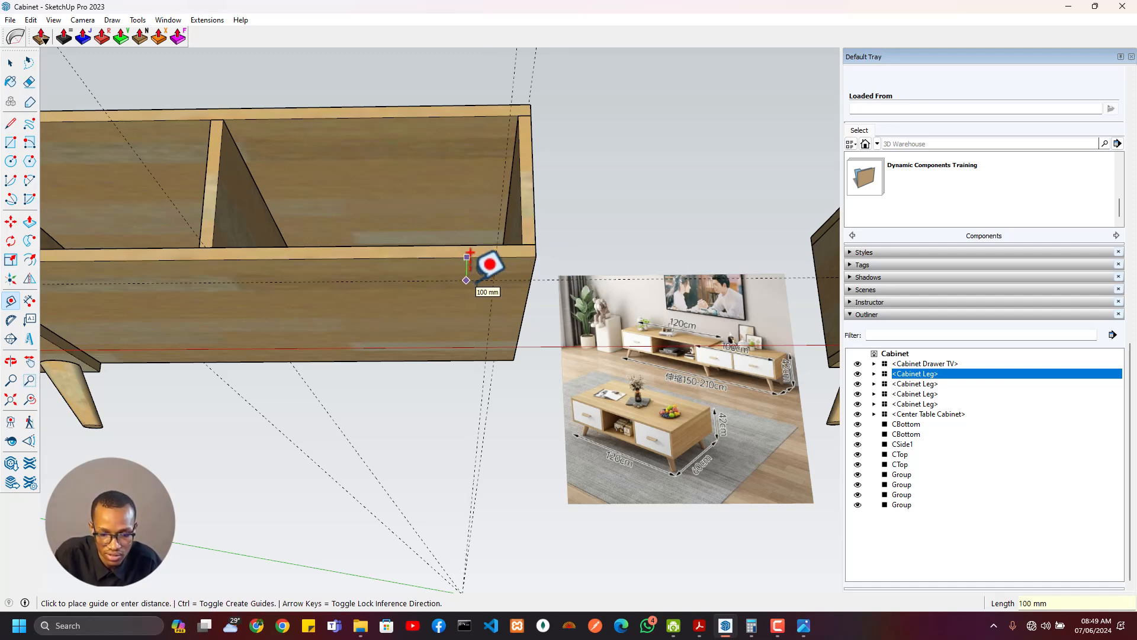
pyautogui.keyDown('shift'); pyautogui.moveTo(196, 321); pyautogui.dragTo(379, 246, button='middle'); pyautogui.keyUp('shift')
pyautogui.moveTo(441, 182); pyautogui.dragTo(194, 109, button='middle')
pyautogui.moveTo(258, 188); pyautogui.dragTo(287, 179, button='middle')
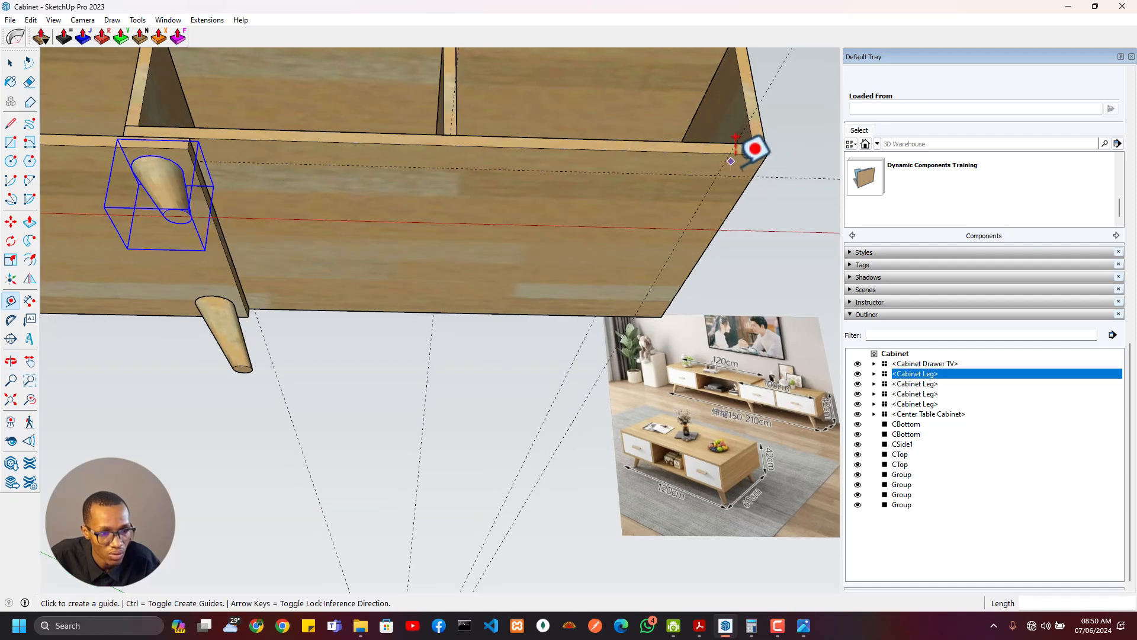
pyautogui.moveTo(209, 145); pyautogui.dragTo(384, 180, button='middle')
pyautogui.scroll(-2, 182, 155)
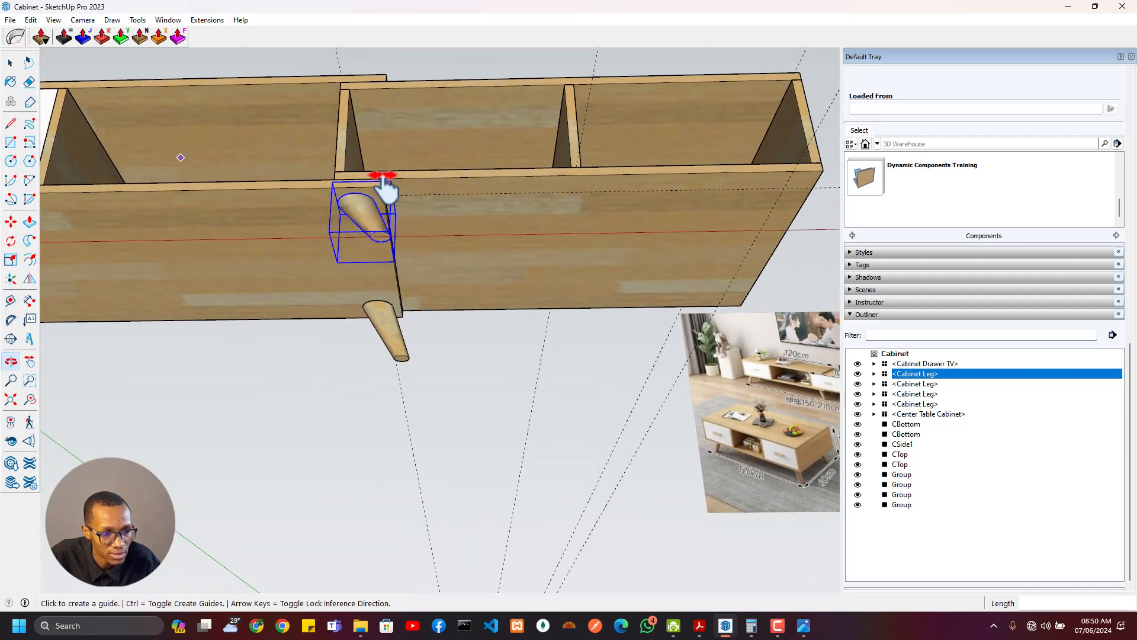
# Add a guide 50 mm inward from the cross guide near the extension's open end
pyautogui.press('m')
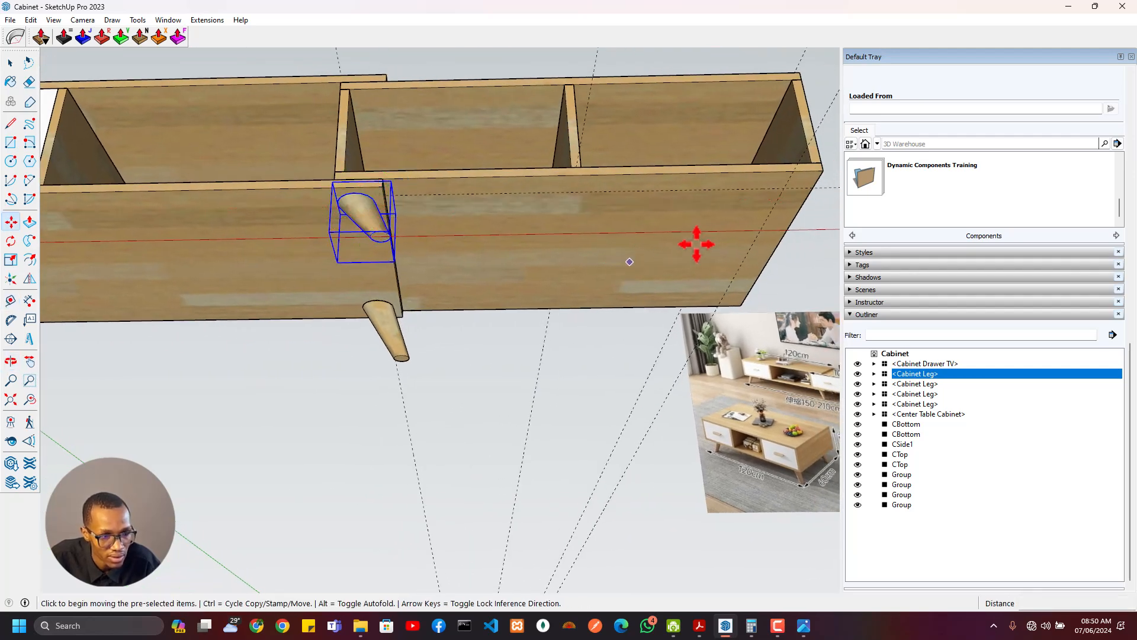
pyautogui.press('t')
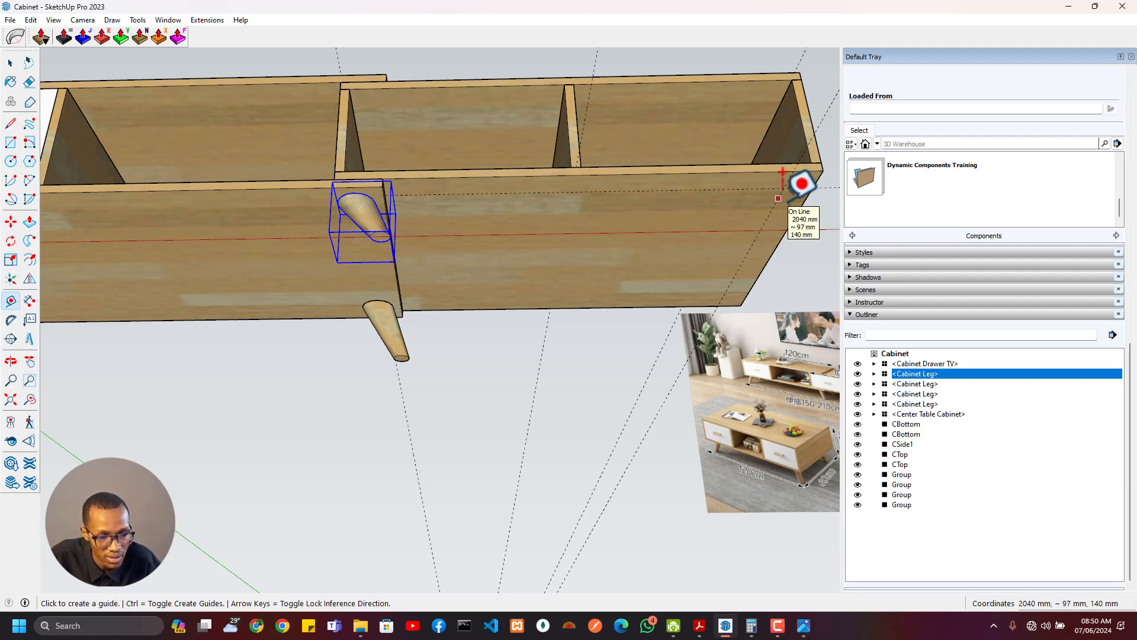
pyautogui.click(778, 198)
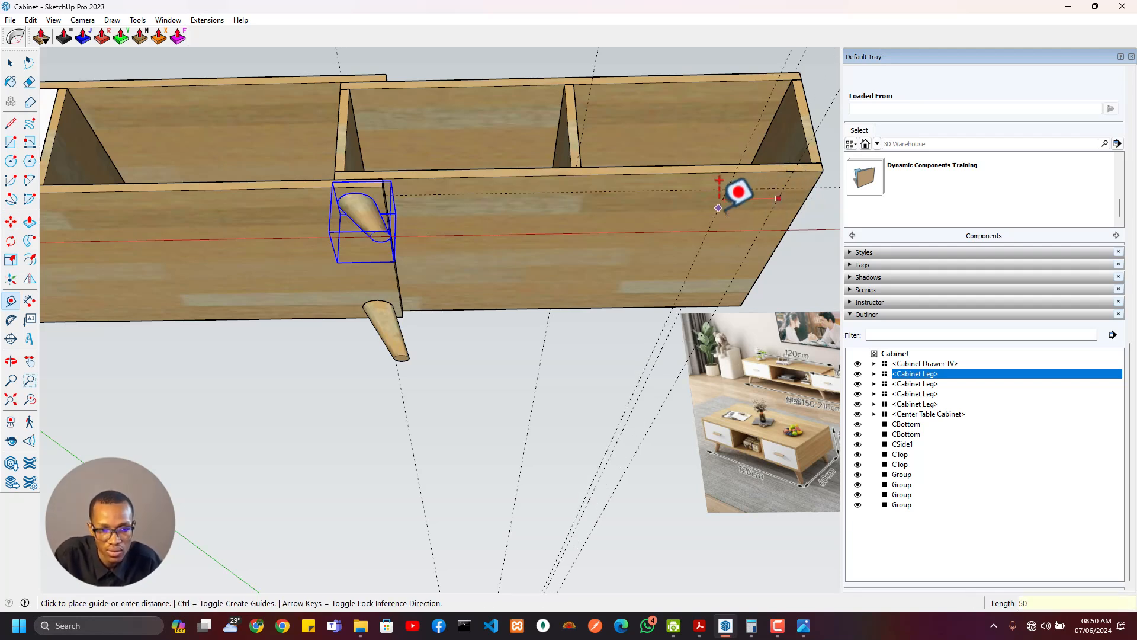
pyautogui.scroll(3, 379, 225)
pyautogui.press('m')
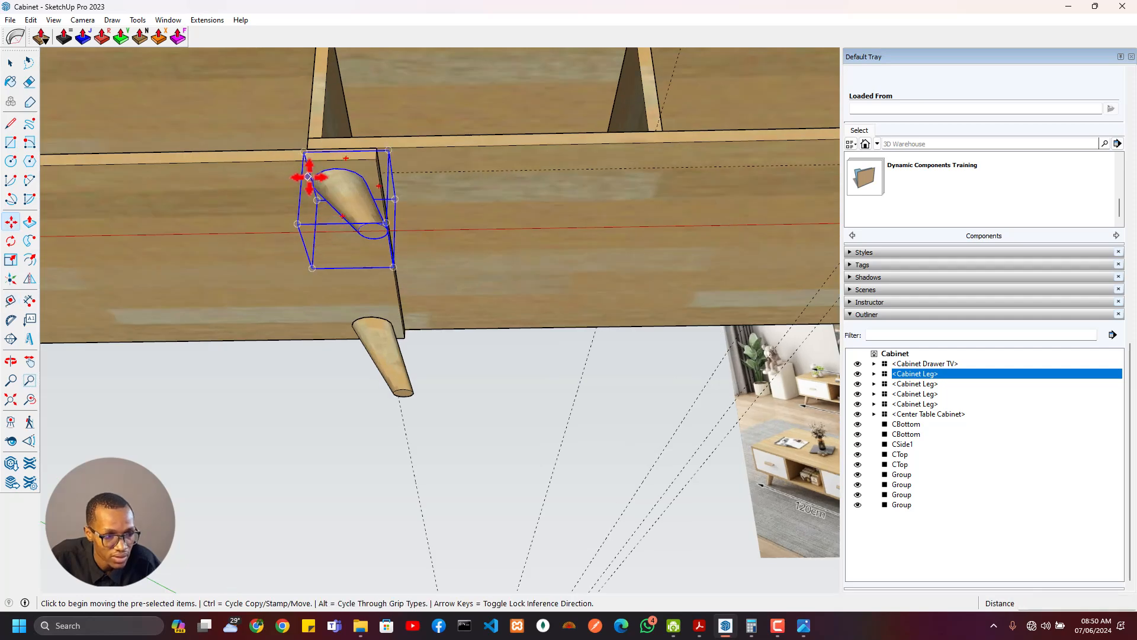
pyautogui.scroll(5, 309, 187)
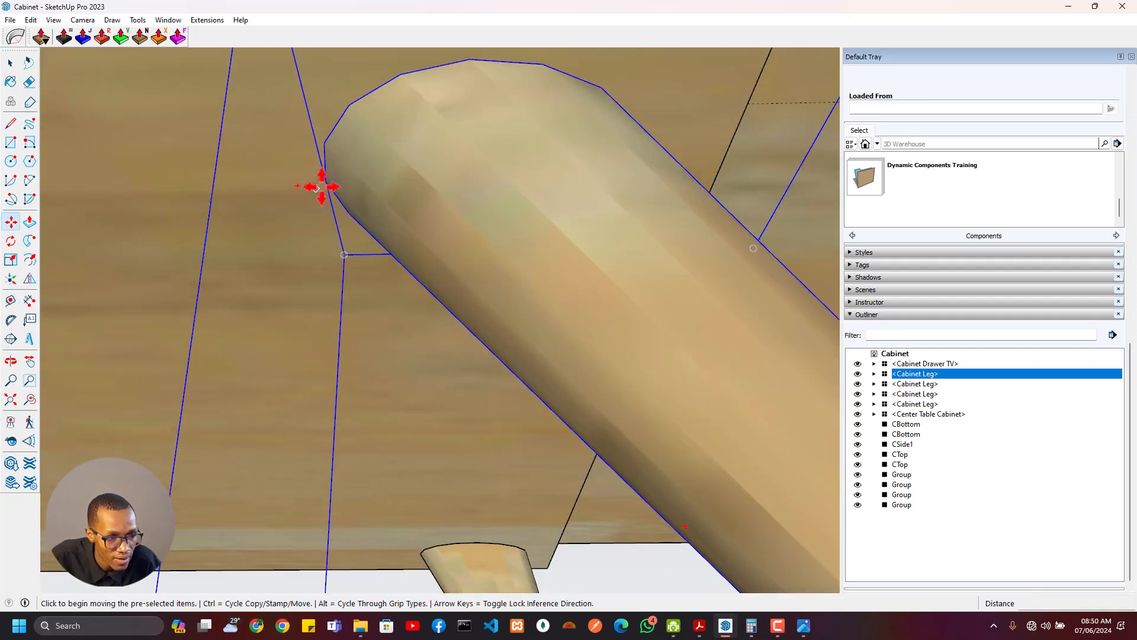
pyautogui.click(327, 181)
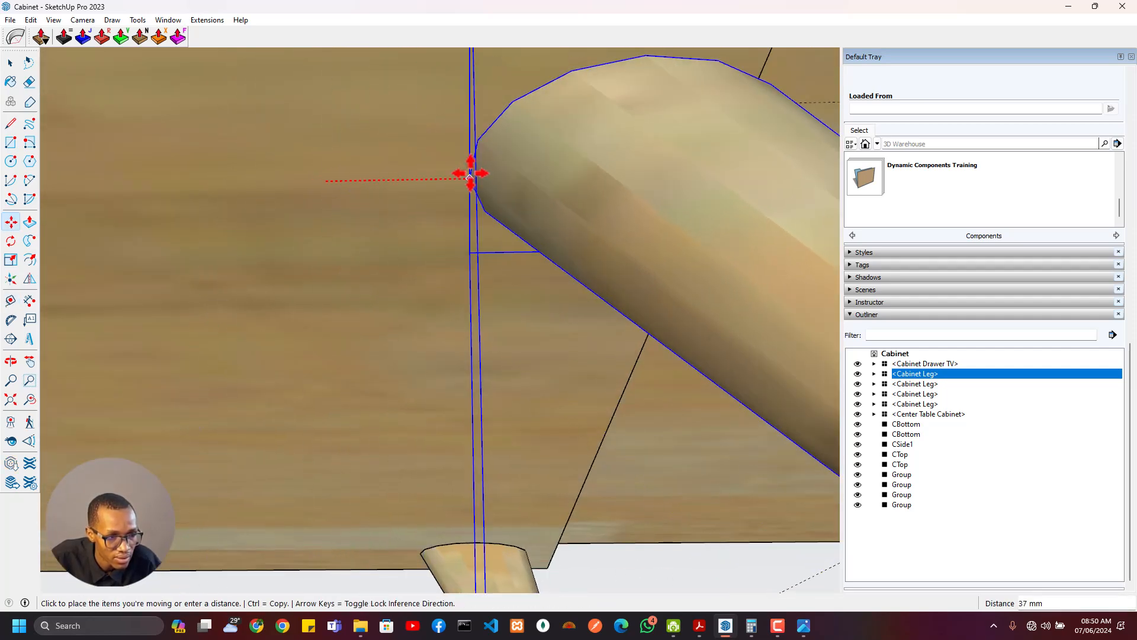
pyautogui.scroll(-5, 566, 180)
pyautogui.keyDown('shift'); pyautogui.moveTo(646, 176); pyautogui.dragTo(231, 135, button='middle'); pyautogui.keyUp('shift')
pyautogui.keyDown('shift'); pyautogui.moveTo(565, 182); pyautogui.dragTo(484, 224, button='middle'); pyautogui.keyUp('shift')
pyautogui.press('Escape')
# Add the rear leg to the selection and copy both legs along the red axis to the guide near the extension's open end
pyautogui.scroll(-4, 196, 246)
pyautogui.press('space')
pyautogui.keyDown('shift'); pyautogui.click(262, 306); pyautogui.keyUp('shift')
pyautogui.keyDown('shift'); pyautogui.moveTo(208, 216); pyautogui.dragTo(478, 198, button='middle'); pyautogui.keyUp('shift')
pyautogui.scroll(5, 326, 180)
pyautogui.press('m')
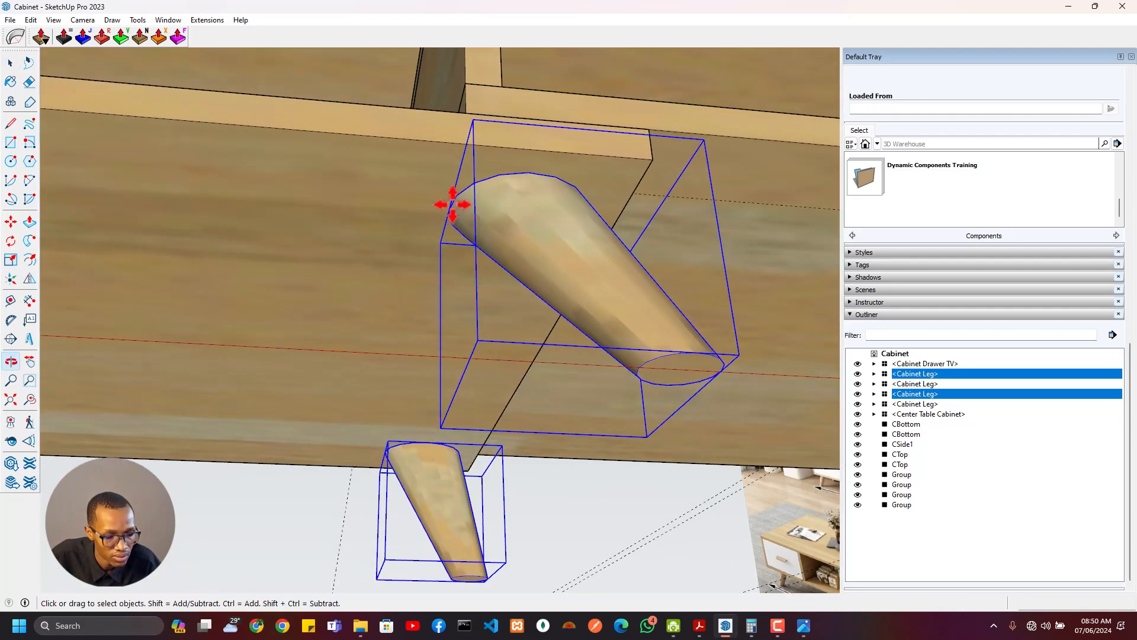
pyautogui.click(450, 209)
pyautogui.moveTo(538, 224); pyautogui.dragTo(355, 246, button='middle')
pyautogui.press('ctrl')
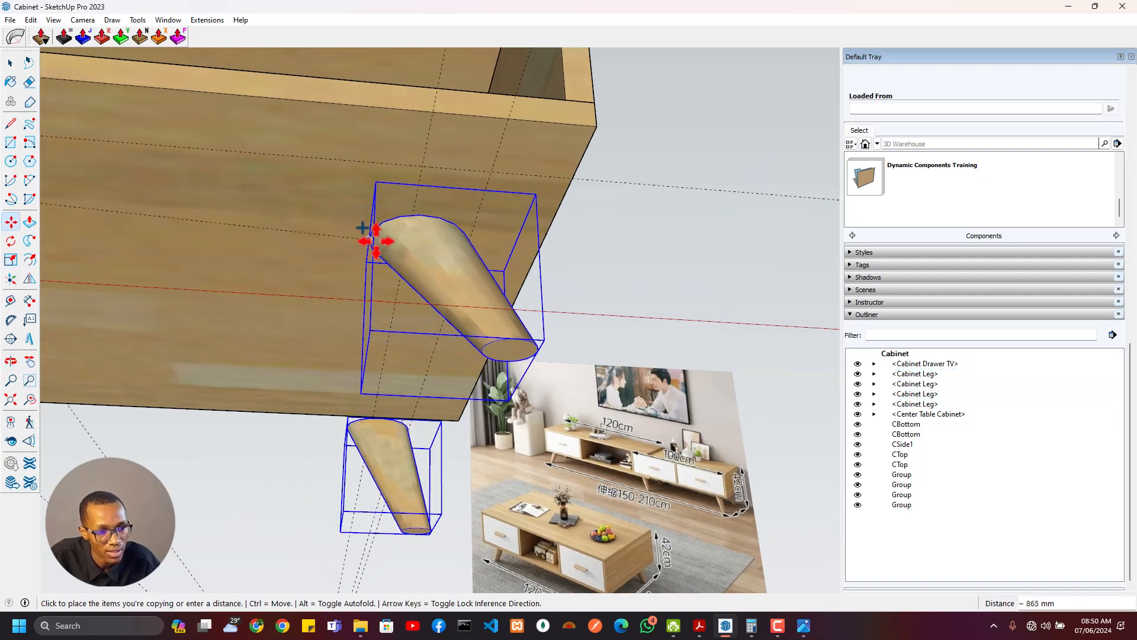
pyautogui.press('Left')
pyautogui.press('Right')
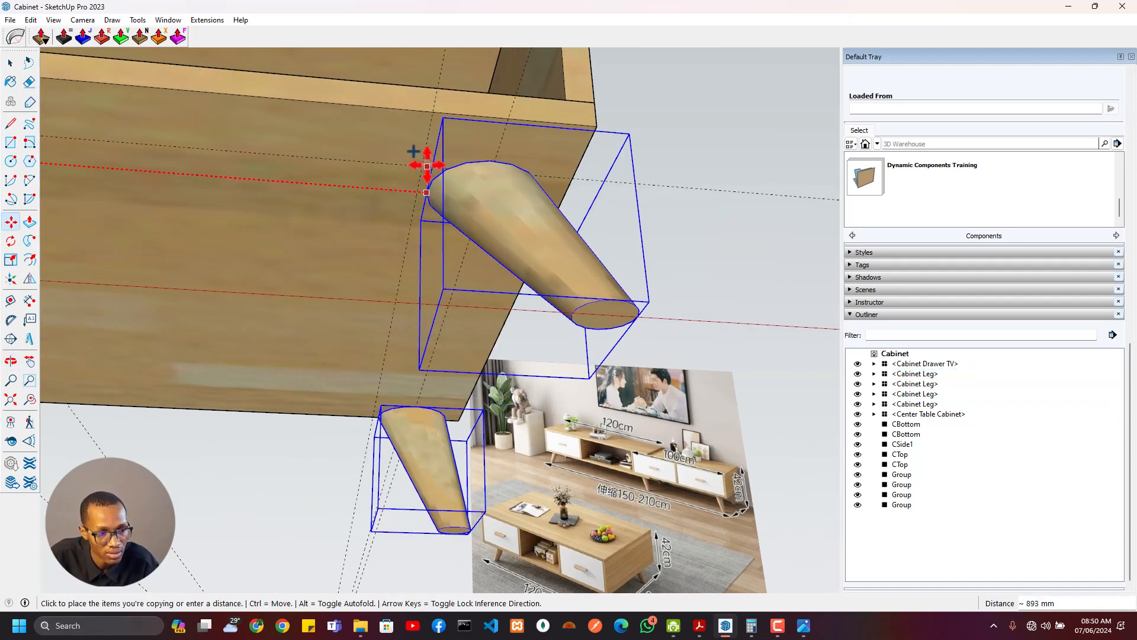
pyautogui.click(421, 166)
# Scale the two copied legs taller so they meet the underside of the extension's bottom panel
pyautogui.moveTo(386, 223); pyautogui.dragTo(422, 336, button='middle')
pyautogui.press('s')
pyautogui.click(484, 316)
pyautogui.scroll(-3, 429, 340)
pyautogui.press('space')
# Open the extension's front leg component, check its inner group, and leave the component
pyautogui.doubleClick(452, 327)
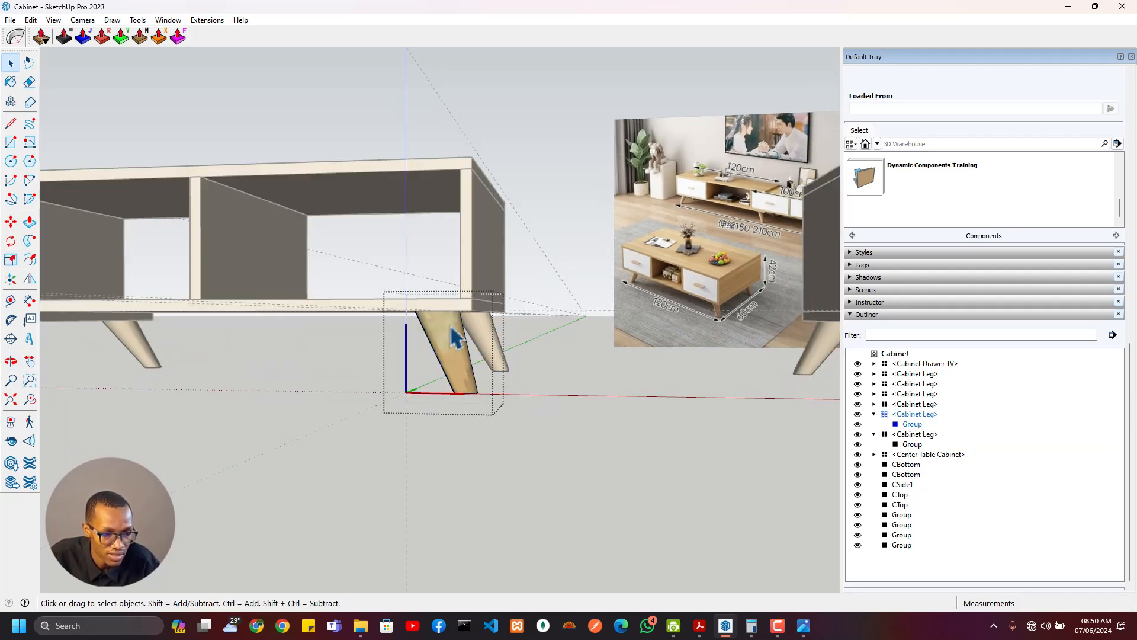
pyautogui.click(452, 328)
pyautogui.scroll(-3, 449, 368)
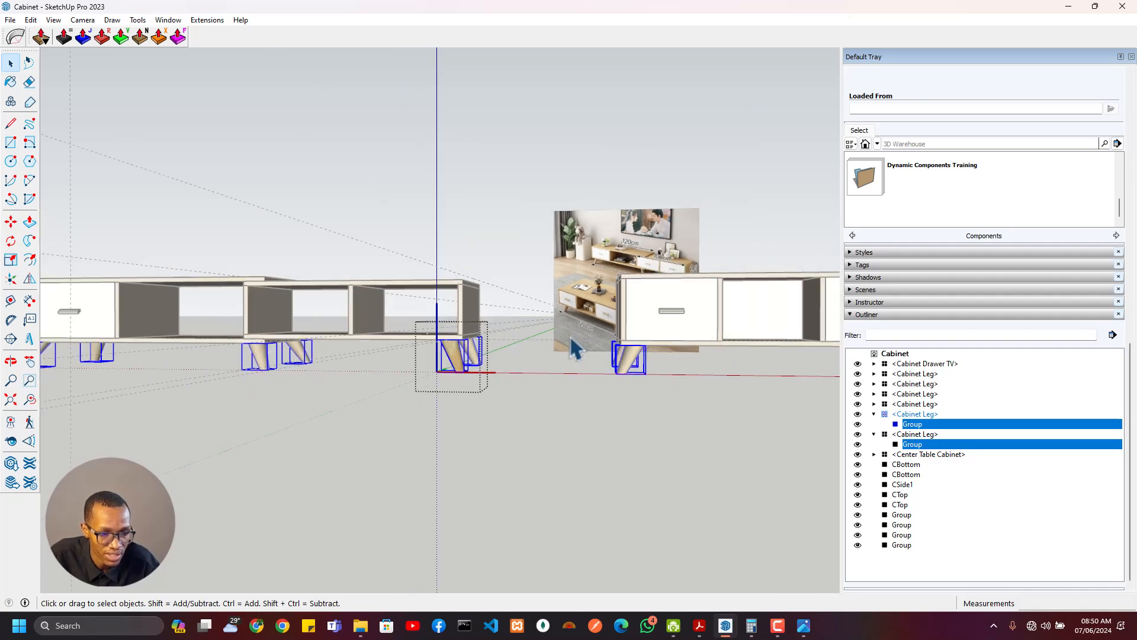
pyautogui.click(398, 357)
# Compare the extension unit and its legs with the TV stand in the reference image
pyautogui.scroll(5, 427, 353)
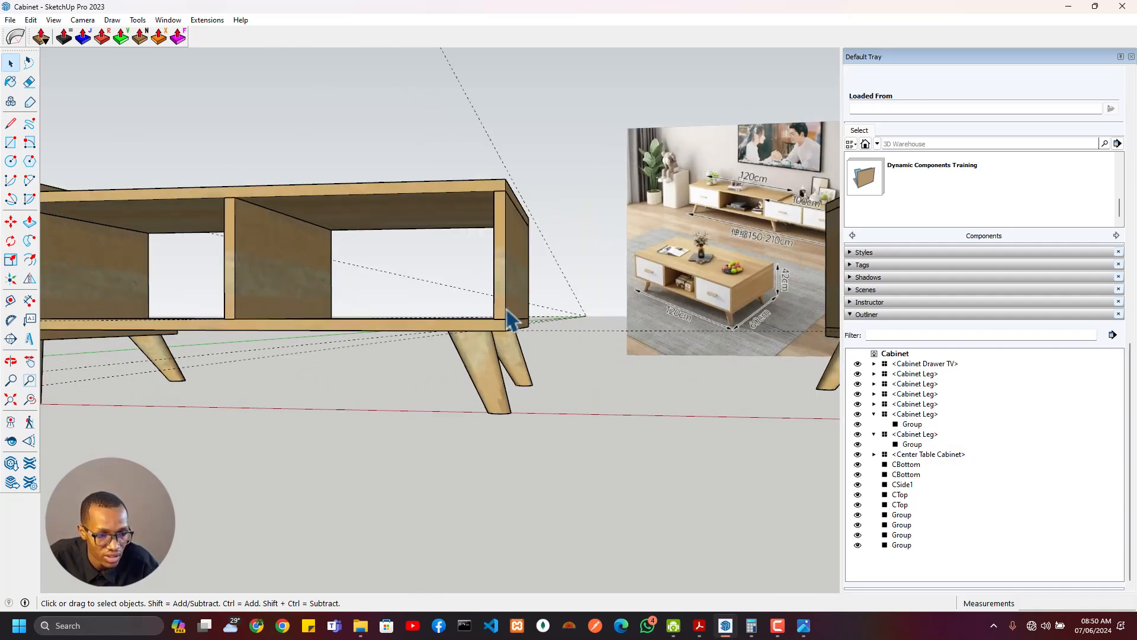
pyautogui.moveTo(503, 310); pyautogui.dragTo(508, 333, button='middle')
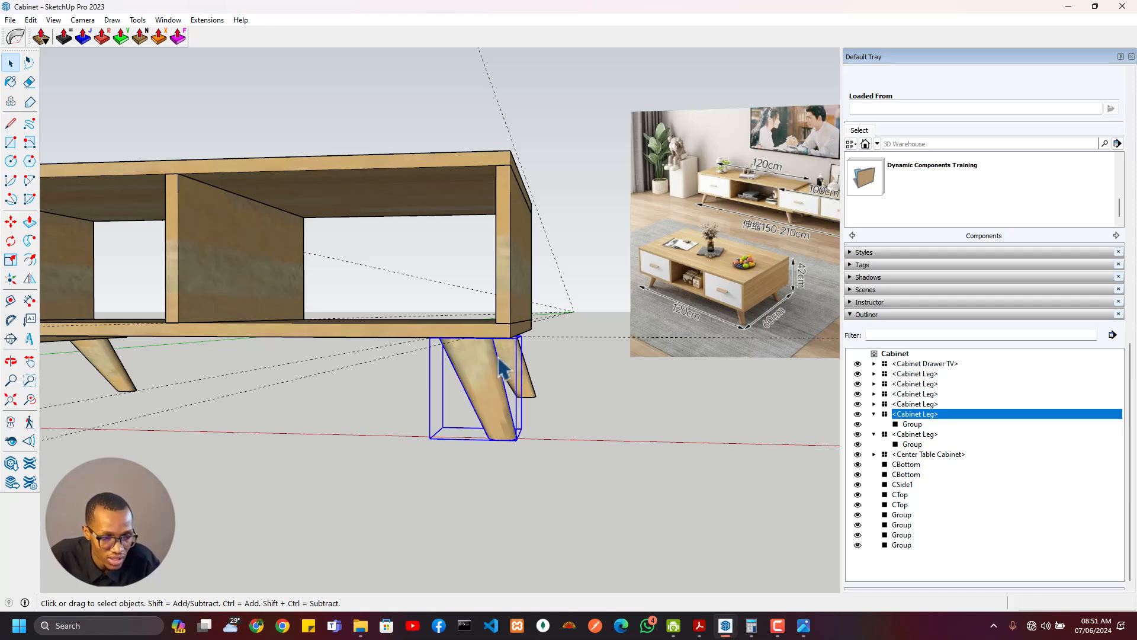
pyautogui.moveTo(503, 369); pyautogui.dragTo(330, 323, button='middle')
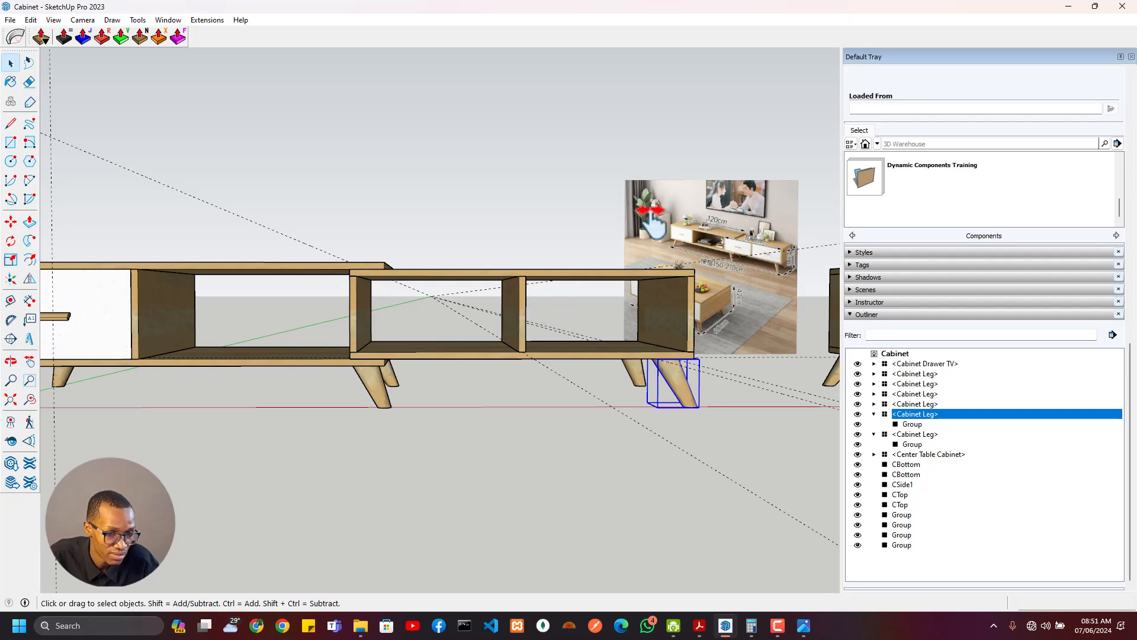
pyautogui.scroll(1, 819, 271)
pyautogui.scroll(5, 781, 257)
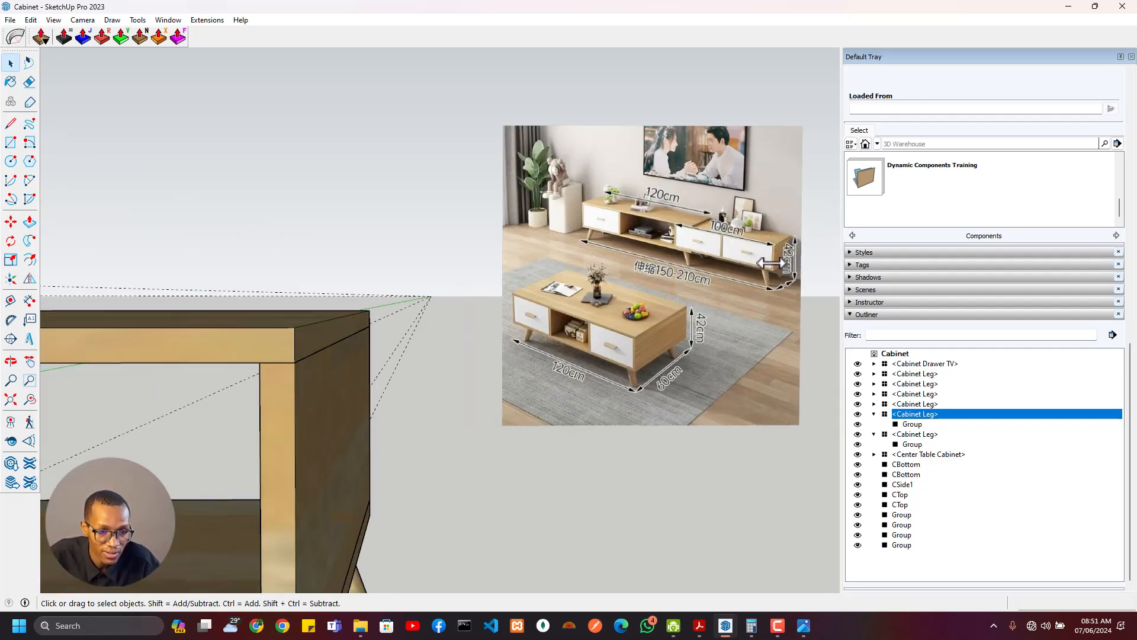
pyautogui.scroll(-5, 770, 263)
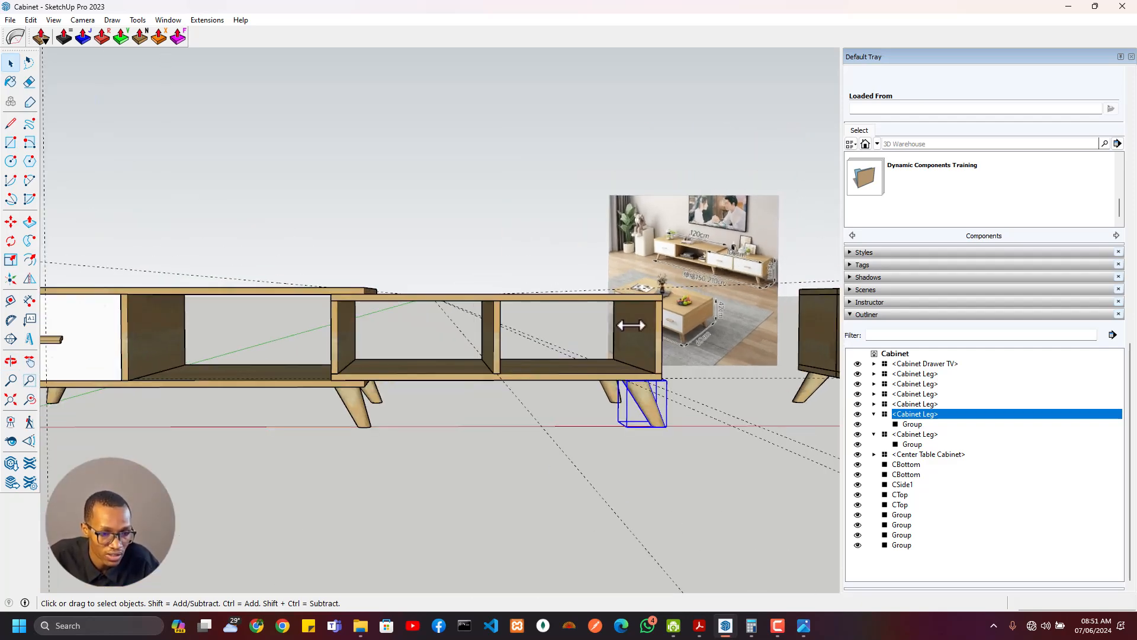
pyautogui.moveTo(631, 325); pyautogui.dragTo(434, 388, button='middle')
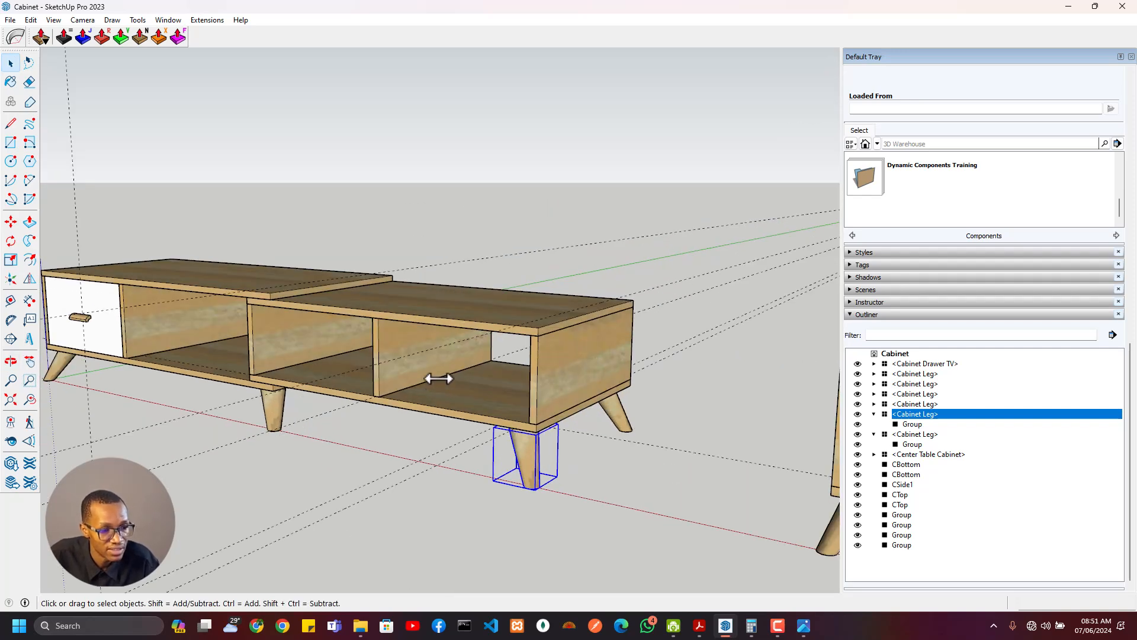
pyautogui.moveTo(253, 349); pyautogui.dragTo(502, 373, button='middle')
pyautogui.scroll(4, 579, 238)
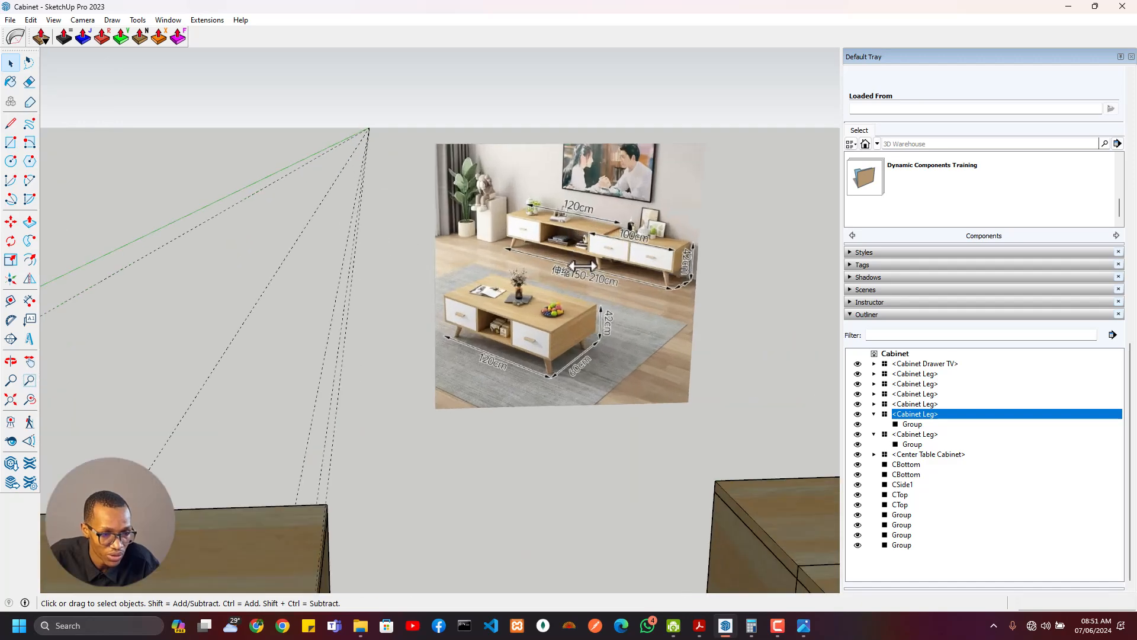
pyautogui.scroll(3, 603, 244)
pyautogui.scroll(-1, 542, 310)
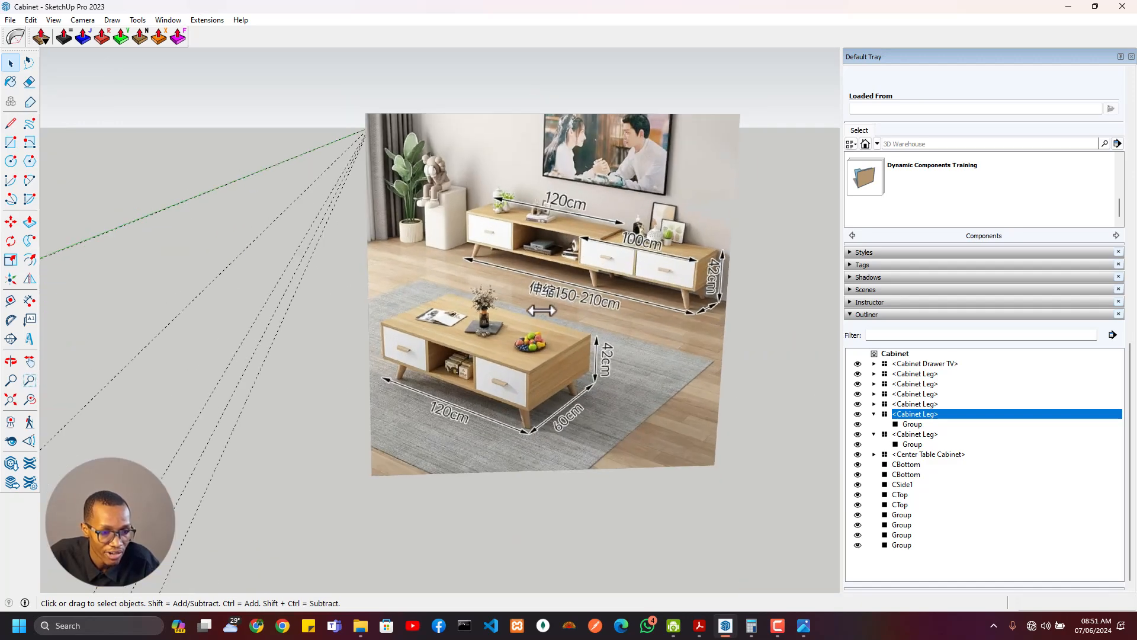
pyautogui.scroll(-8, 545, 316)
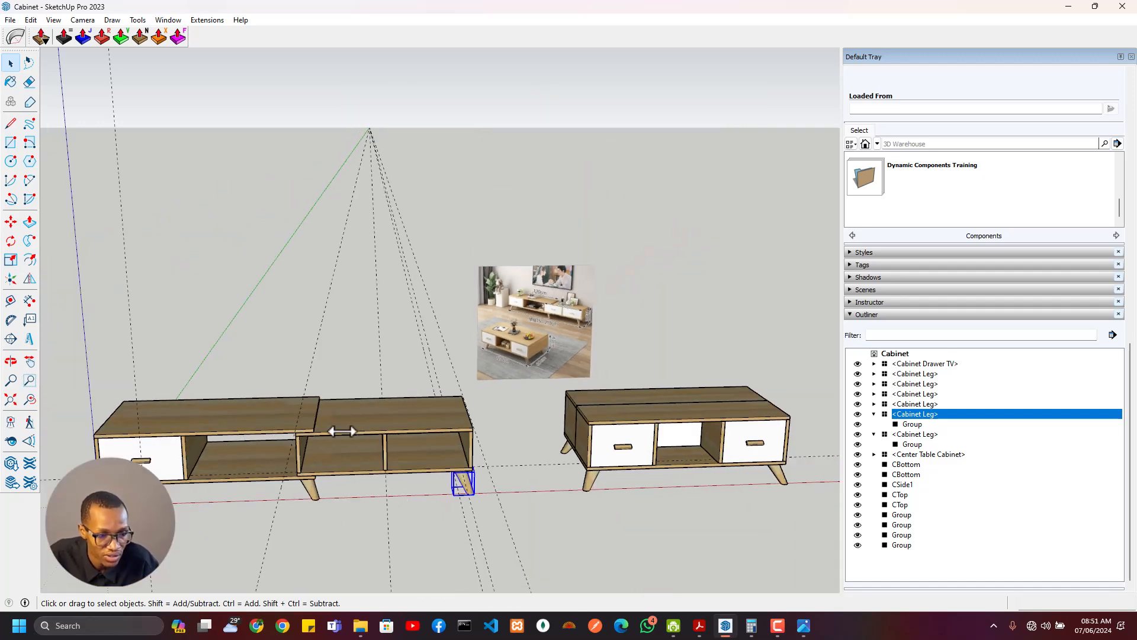
# Copy the main cabinet's TV drawer along the red axis into the extension compartment beside the divider
pyautogui.keyDown('shift'); pyautogui.moveTo(333, 431); pyautogui.dragTo(242, 414, button='middle'); pyautogui.keyUp('shift')
pyautogui.scroll(3, 241, 414)
pyautogui.click(137, 417)
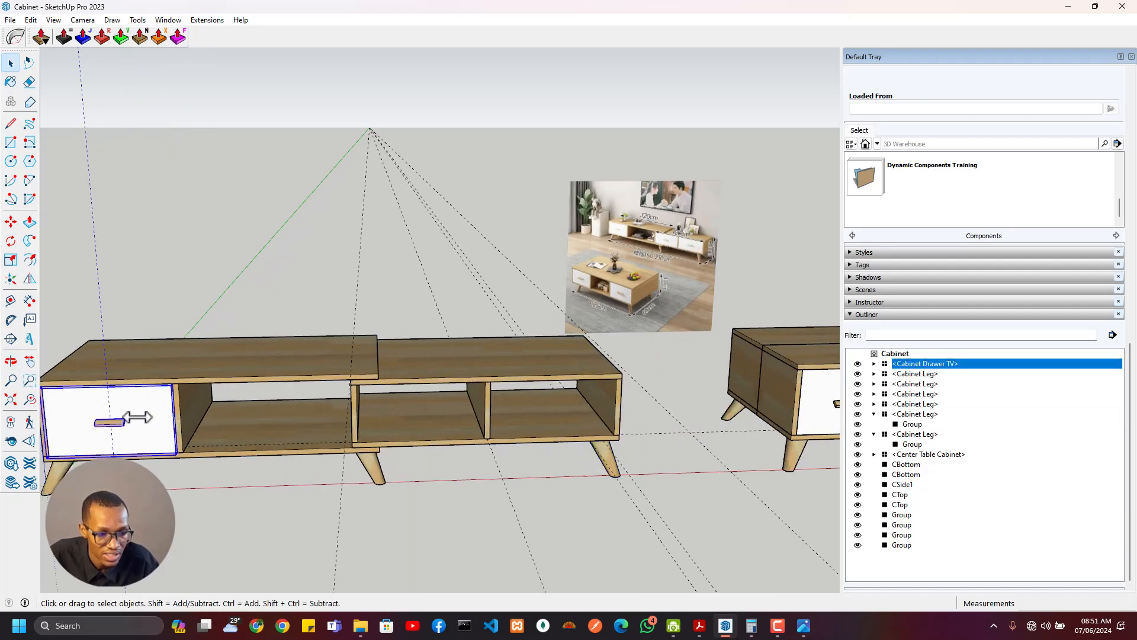
pyautogui.moveTo(112, 422); pyautogui.dragTo(86, 395, button='middle')
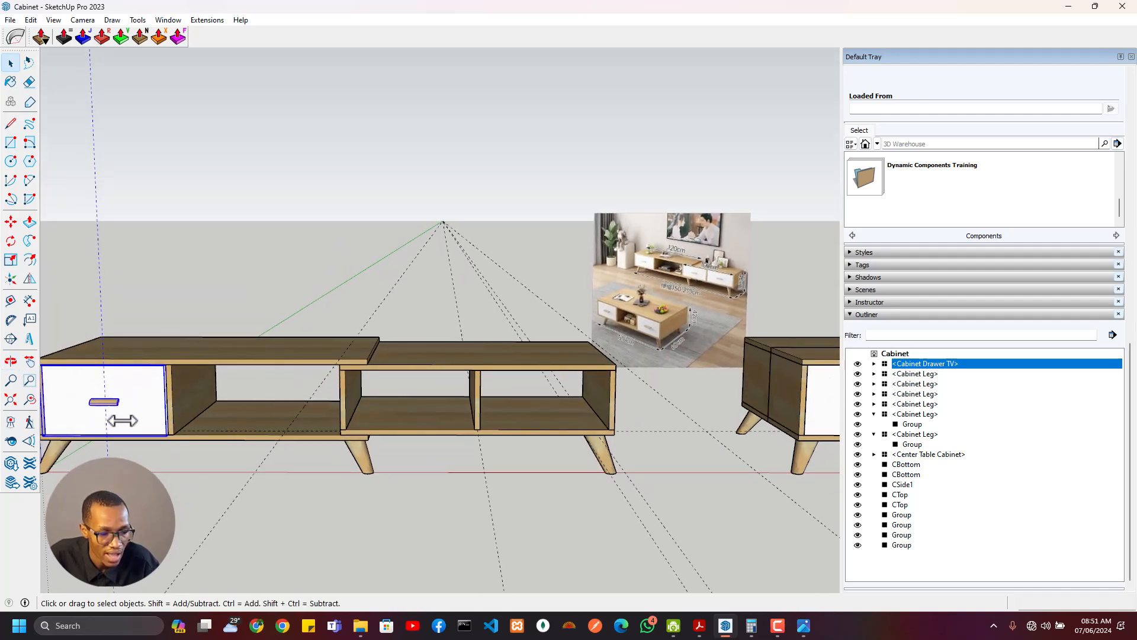
pyautogui.scroll(2, 122, 421)
pyautogui.keyDown('shift'); pyautogui.moveTo(155, 435); pyautogui.dragTo(106, 411, button='middle'); pyautogui.keyUp('shift')
pyautogui.press('m')
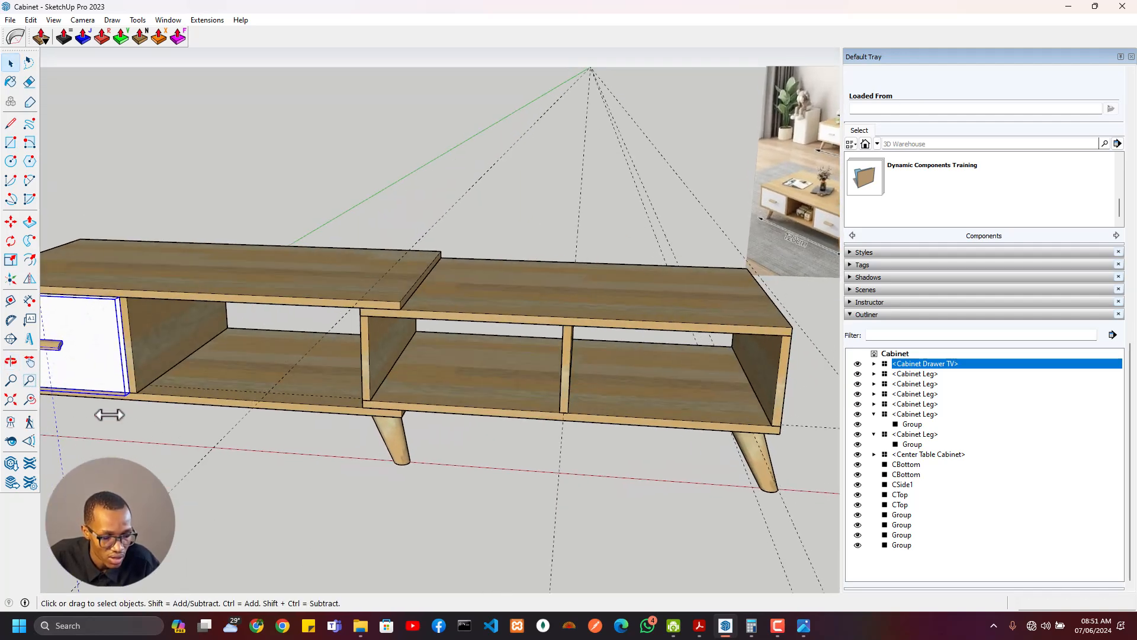
pyautogui.click(127, 393)
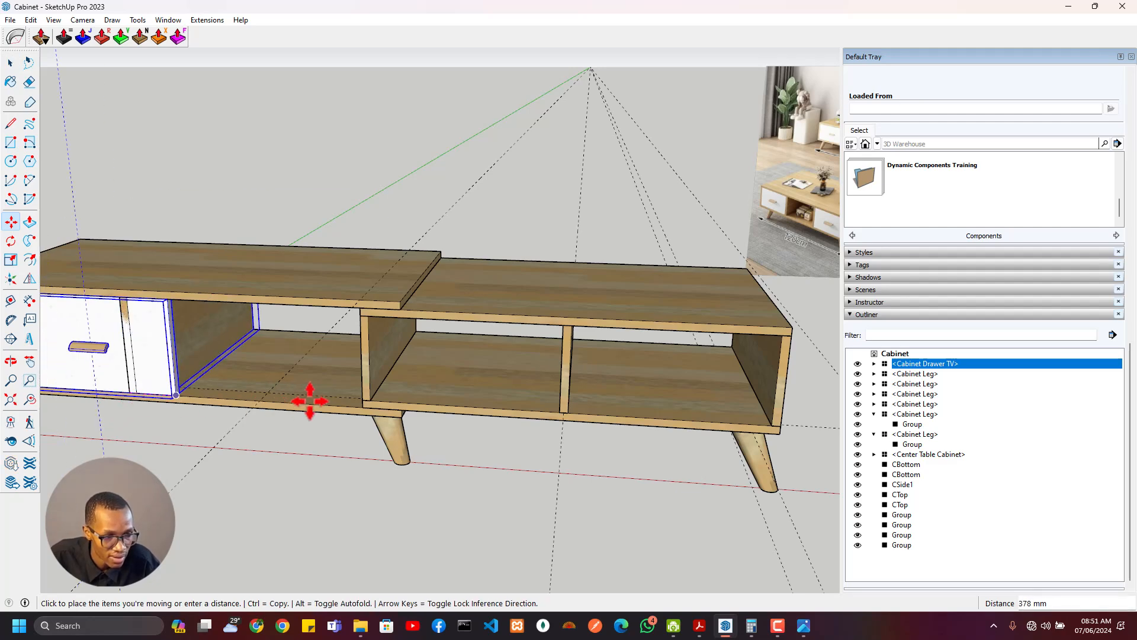
pyautogui.press('ctrl')
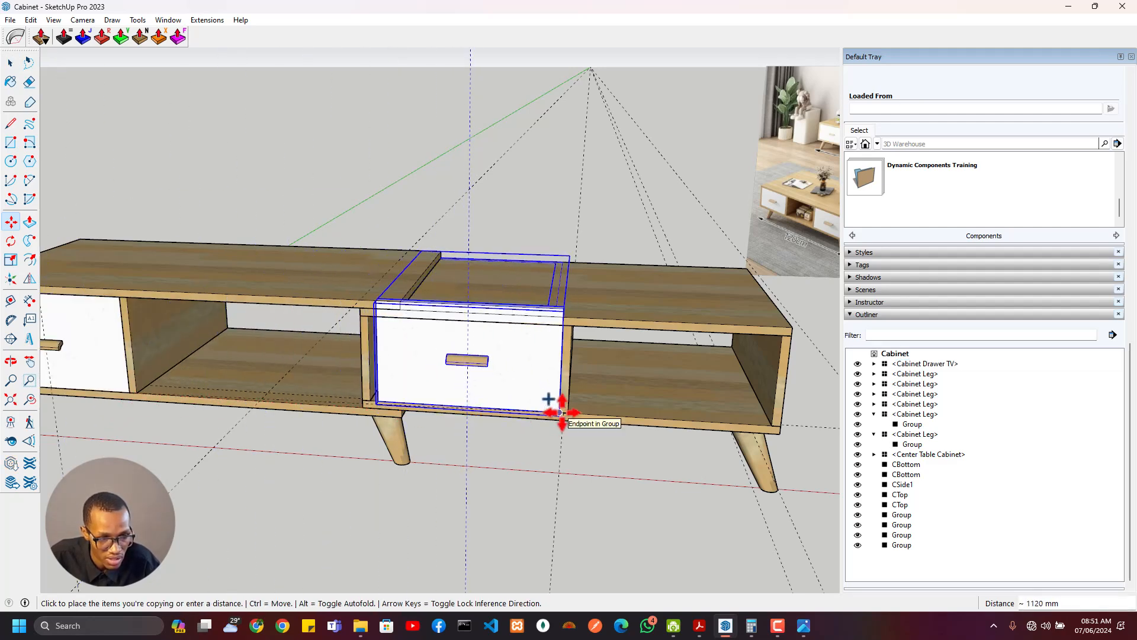
pyautogui.click(560, 412)
pyautogui.scroll(3, 437, 444)
pyautogui.moveTo(437, 444); pyautogui.dragTo(653, 444, button='middle')
pyautogui.press('s')
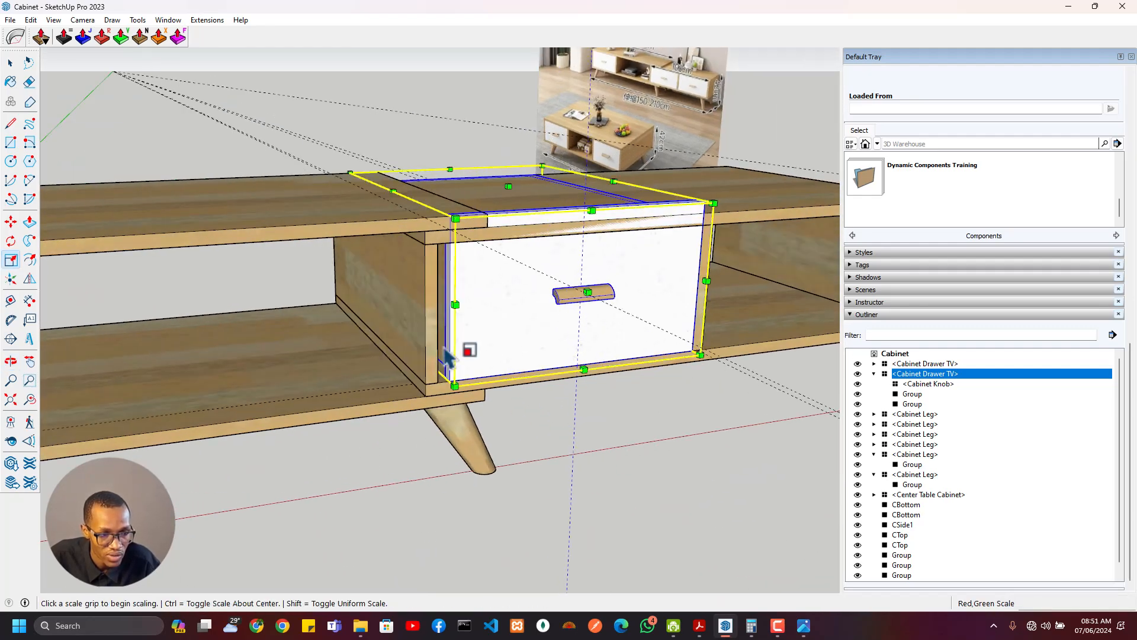
pyautogui.click(393, 194)
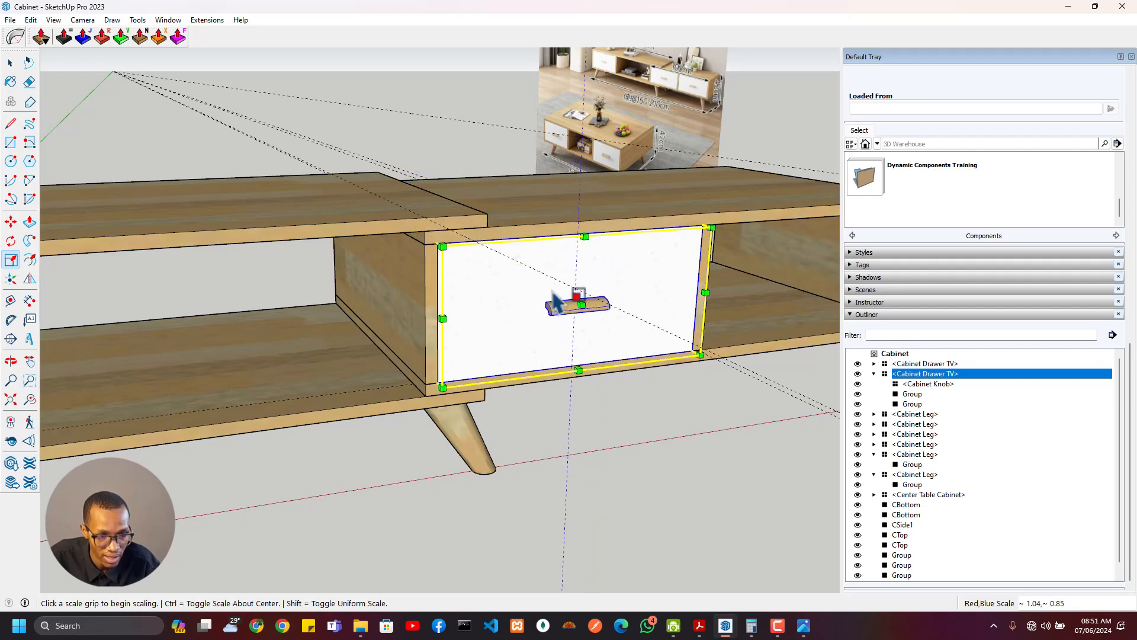
pyautogui.moveTo(554, 302); pyautogui.dragTo(169, 270, button='middle')
pyautogui.moveTo(144, 233); pyautogui.dragTo(562, 330, button='middle')
pyautogui.press('space')
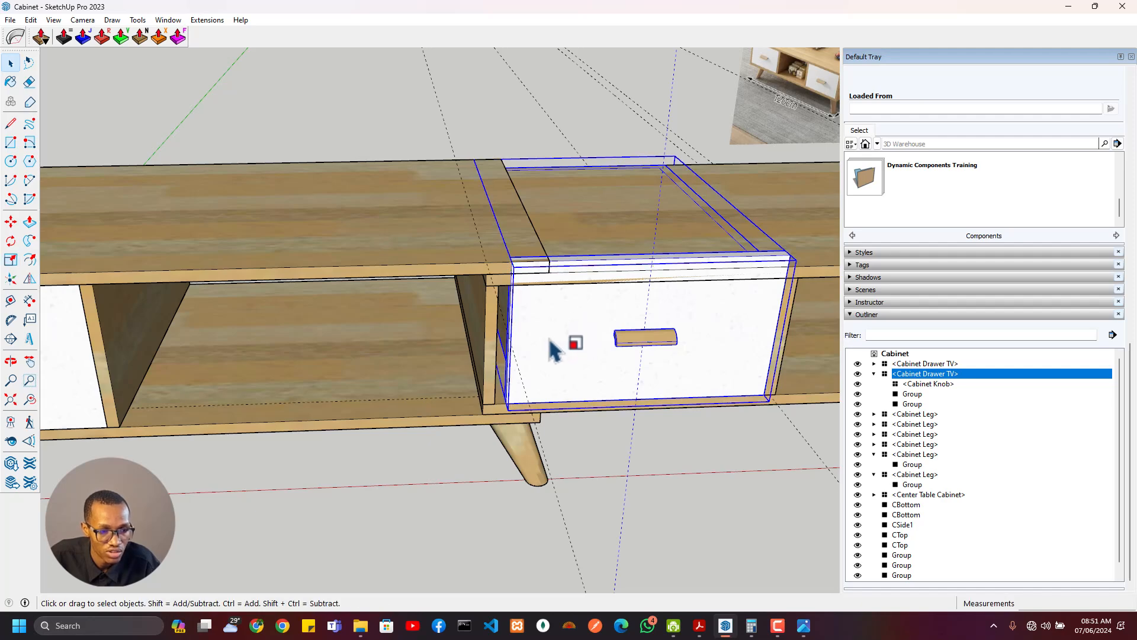
# Try to delete the wooden drawer box group inside the copied drawer component
pyautogui.doubleClick(556, 344)
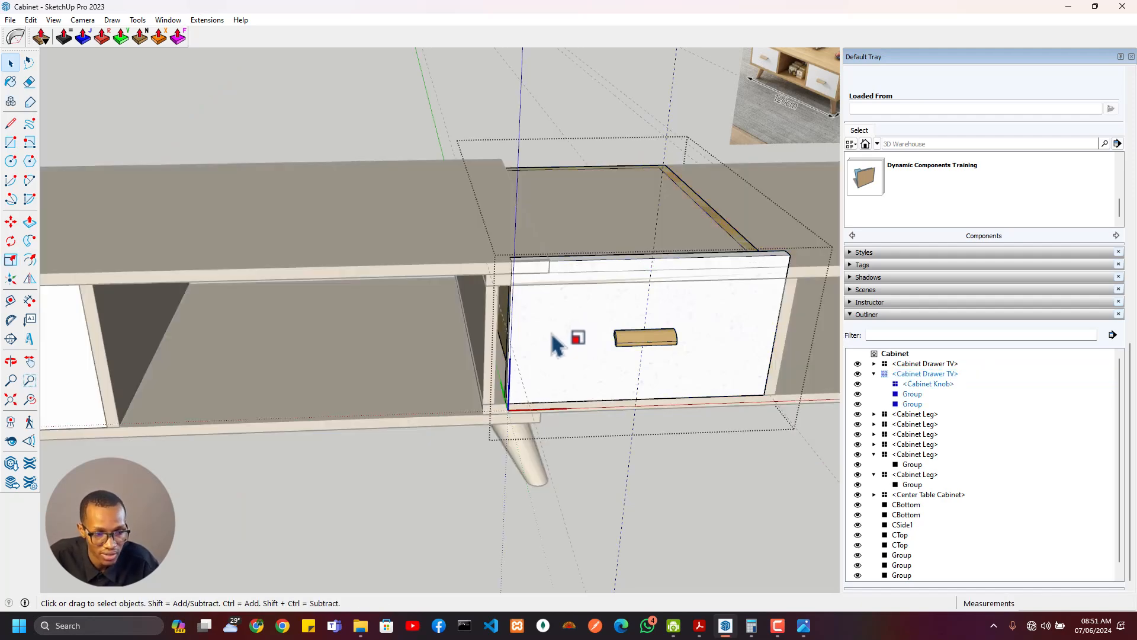
pyautogui.moveTo(554, 338); pyautogui.dragTo(526, 331, button='middle')
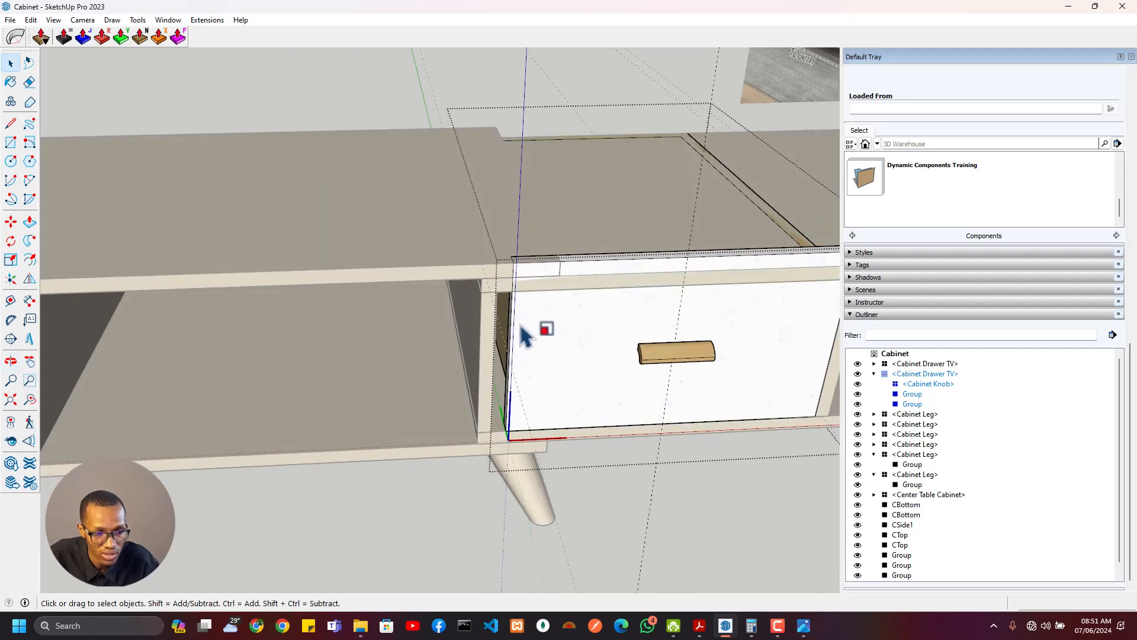
pyautogui.click(528, 335)
pyautogui.click(509, 335)
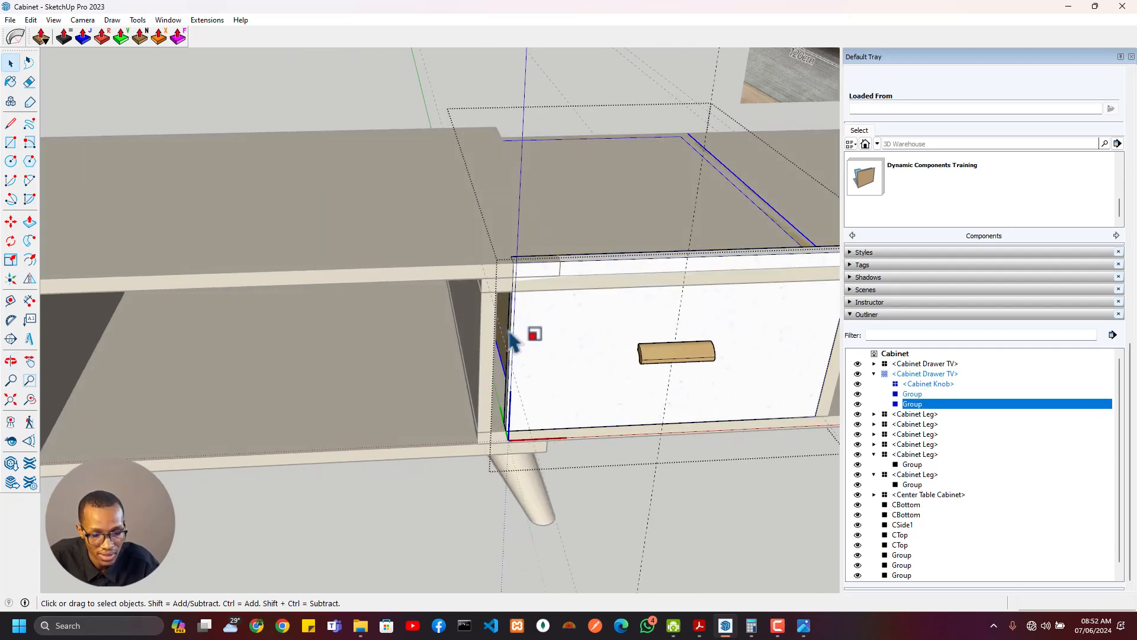
pyautogui.press('Delete')
pyautogui.scroll(-5, 500, 343)
pyautogui.moveTo(444, 337); pyautogui.dragTo(906, 234, button='middle')
pyautogui.moveTo(495, 354); pyautogui.dragTo(543, 330, button='middle')
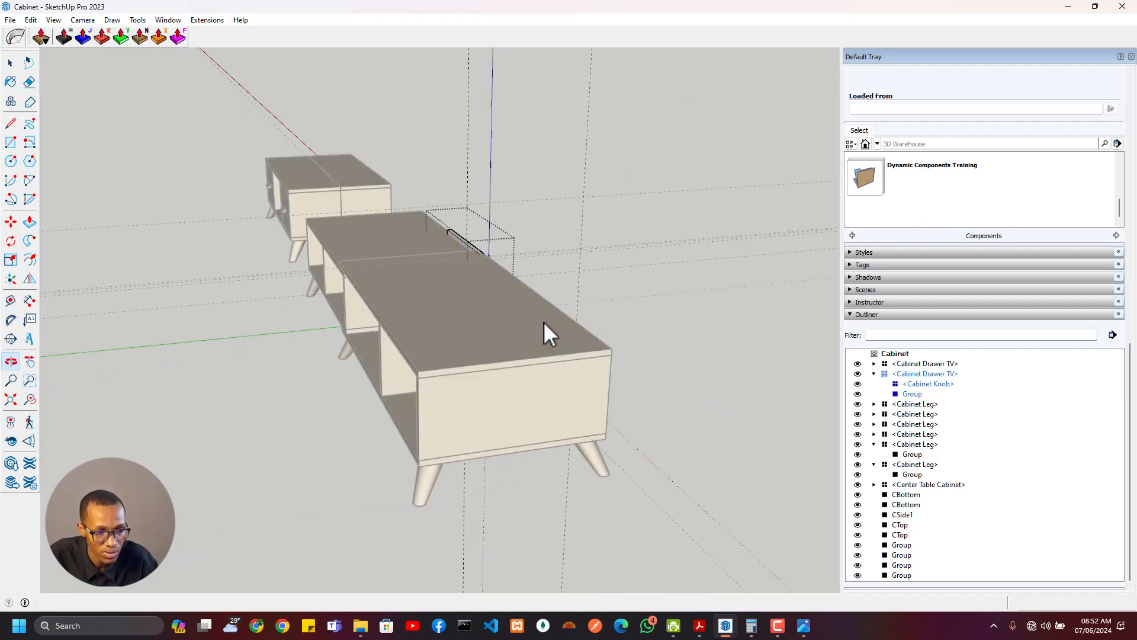
pyautogui.hotkey('ctrl', 'z')
pyautogui.click(595, 295)
# Make the copied drawer component unique and name its definition "Cabinet Drawer TV 2"
pyautogui.moveTo(594, 298); pyautogui.dragTo(160, 337, button='middle')
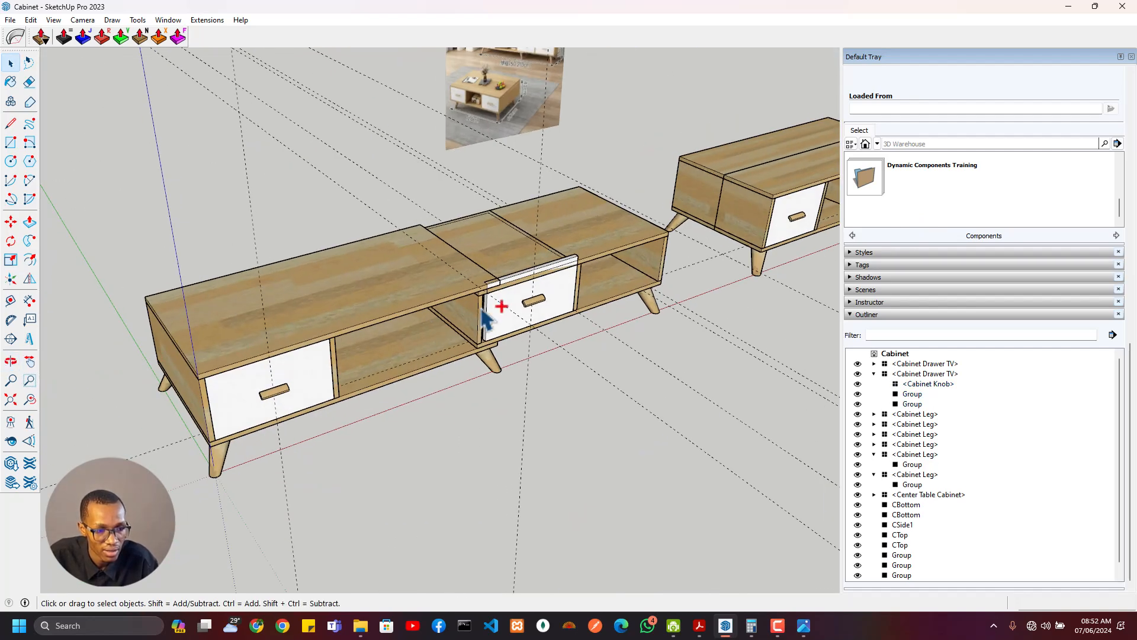
pyautogui.scroll(3, 531, 304)
pyautogui.click(583, 290)
pyautogui.rightClick(587, 290)
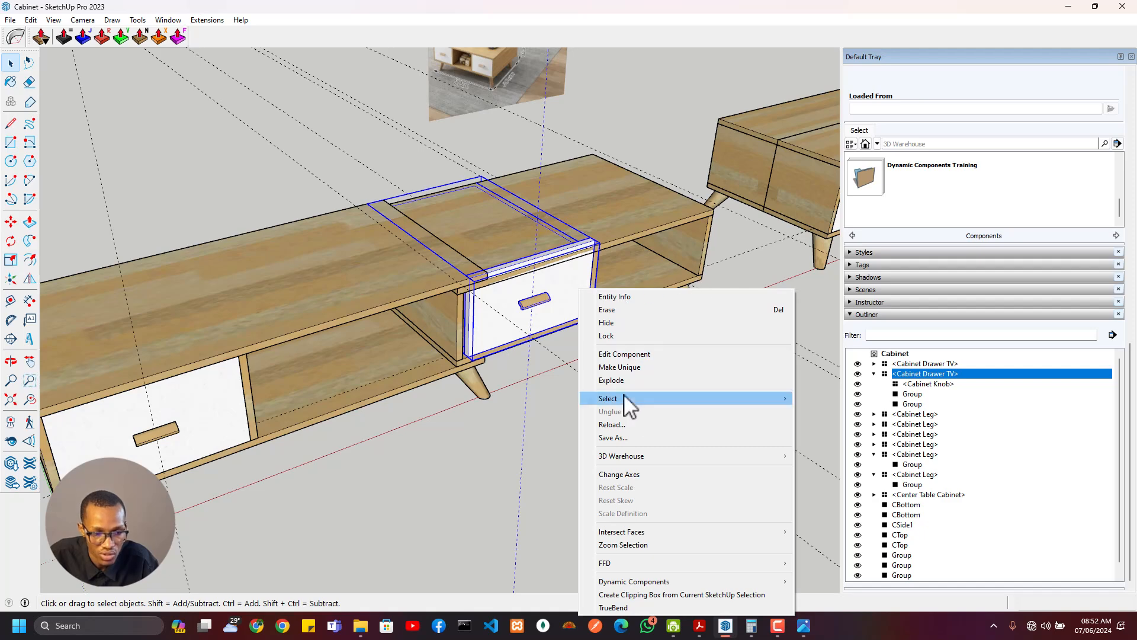
pyautogui.click(651, 368)
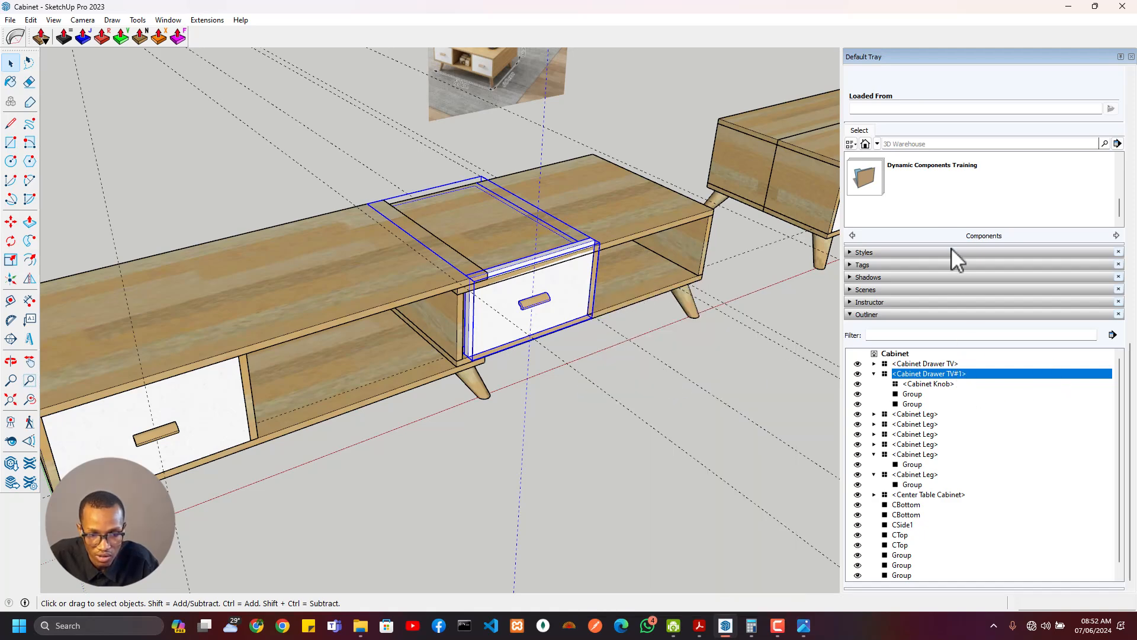
pyautogui.scroll(10, 955, 141)
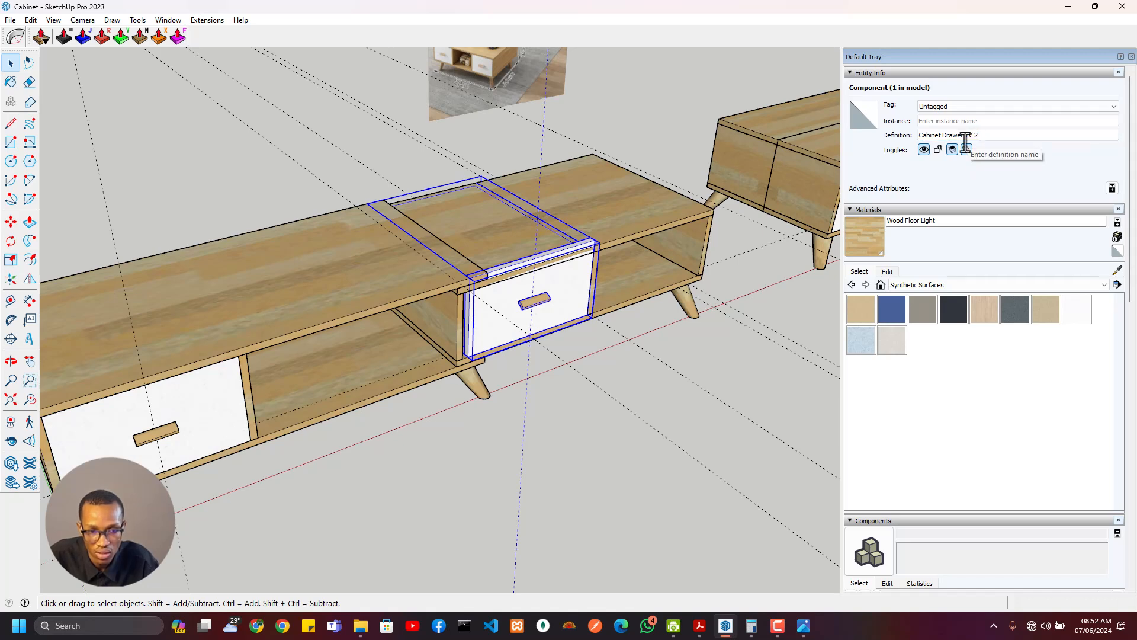
pyautogui.click(659, 439)
# Delete the wooden drawer box group from inside the extension's unique drawer component, keeping the front and knob
pyautogui.scroll(3, 573, 315)
pyautogui.moveTo(573, 316); pyautogui.dragTo(504, 295, button='middle')
pyautogui.click(503, 295)
pyautogui.scroll(-3, 490, 305)
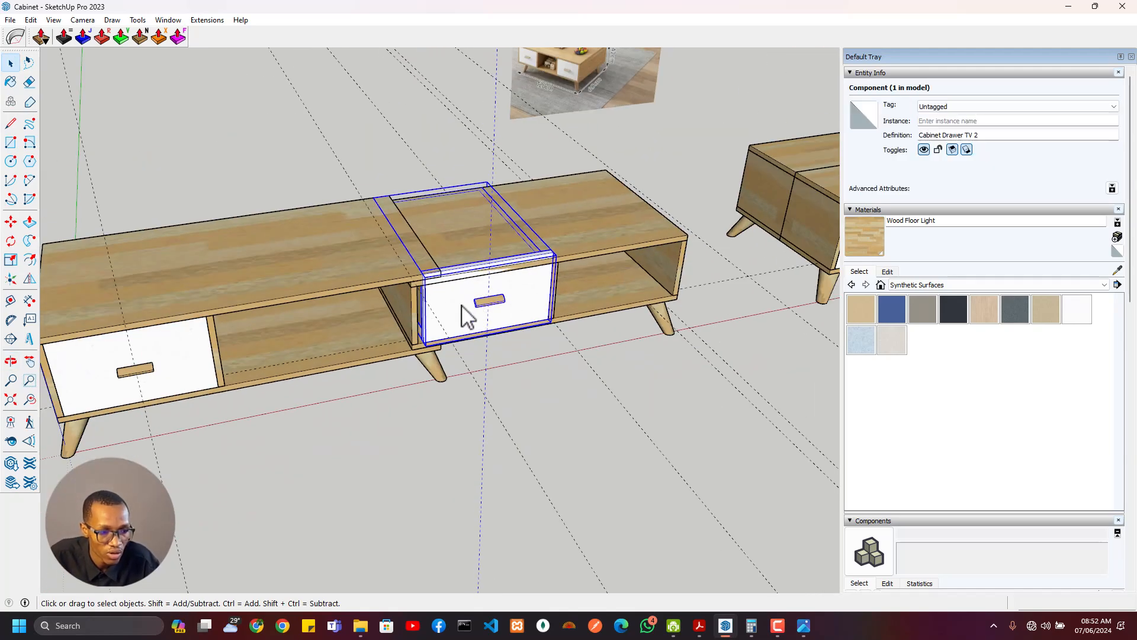
pyautogui.doubleClick(467, 315)
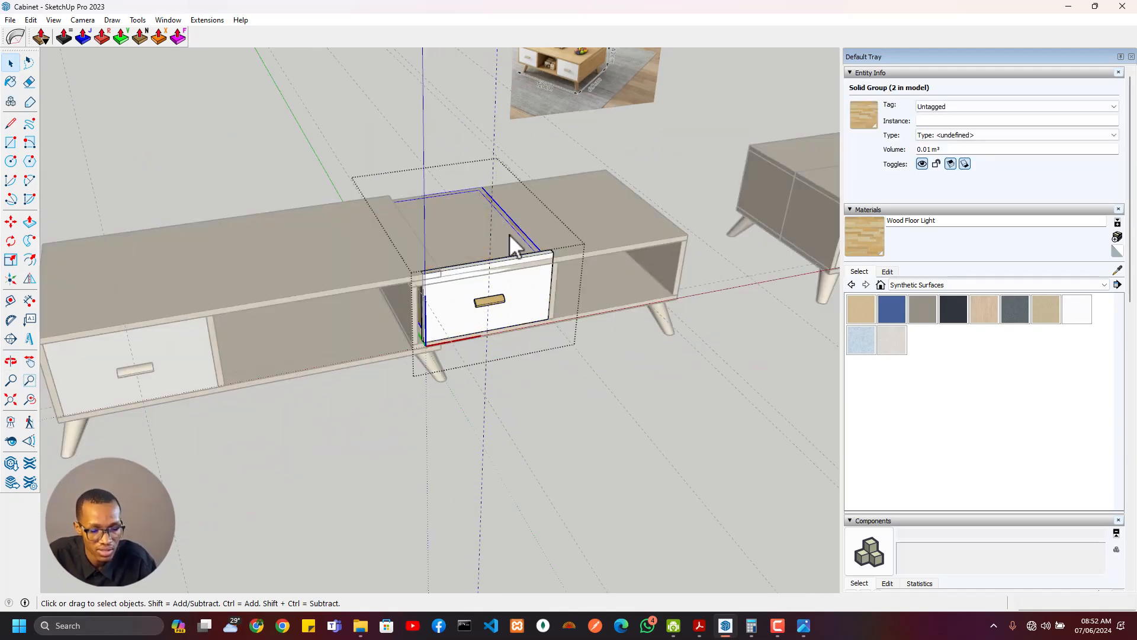
pyautogui.press('Delete')
# Push/Pull the drawer front's side face outward to meet the extension's side panel
pyautogui.scroll(4, 443, 303)
pyautogui.moveTo(426, 301); pyautogui.dragTo(383, 235, button='middle')
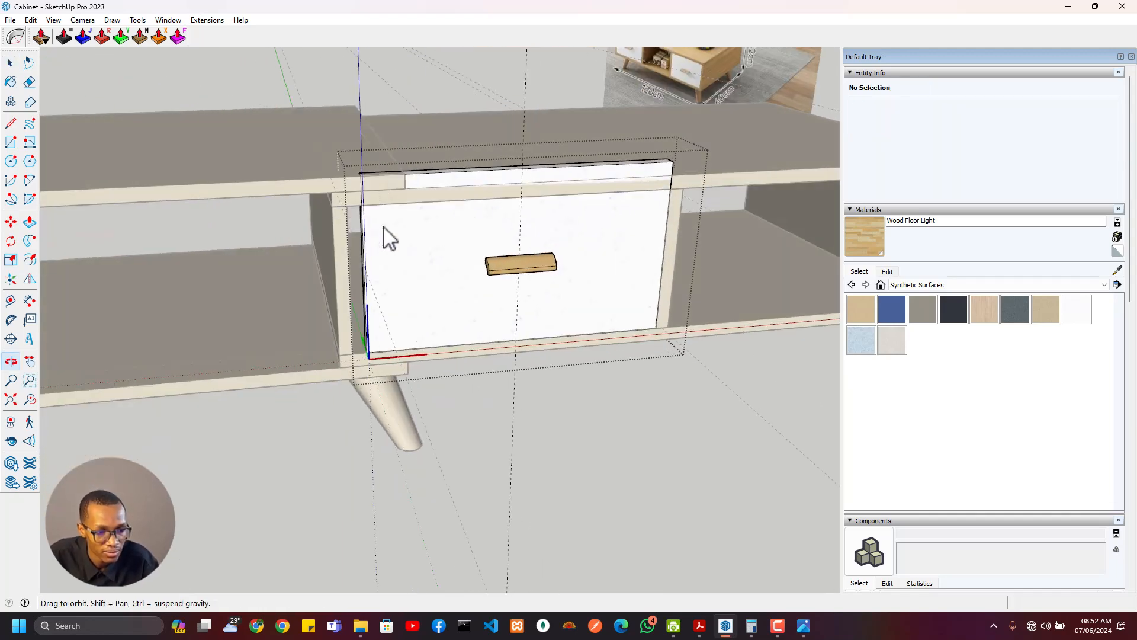
pyautogui.press('space')
pyautogui.scroll(2, 393, 231)
pyautogui.click(401, 235)
pyautogui.moveTo(418, 278); pyautogui.dragTo(474, 244, button='middle')
pyautogui.doubleClick(478, 242)
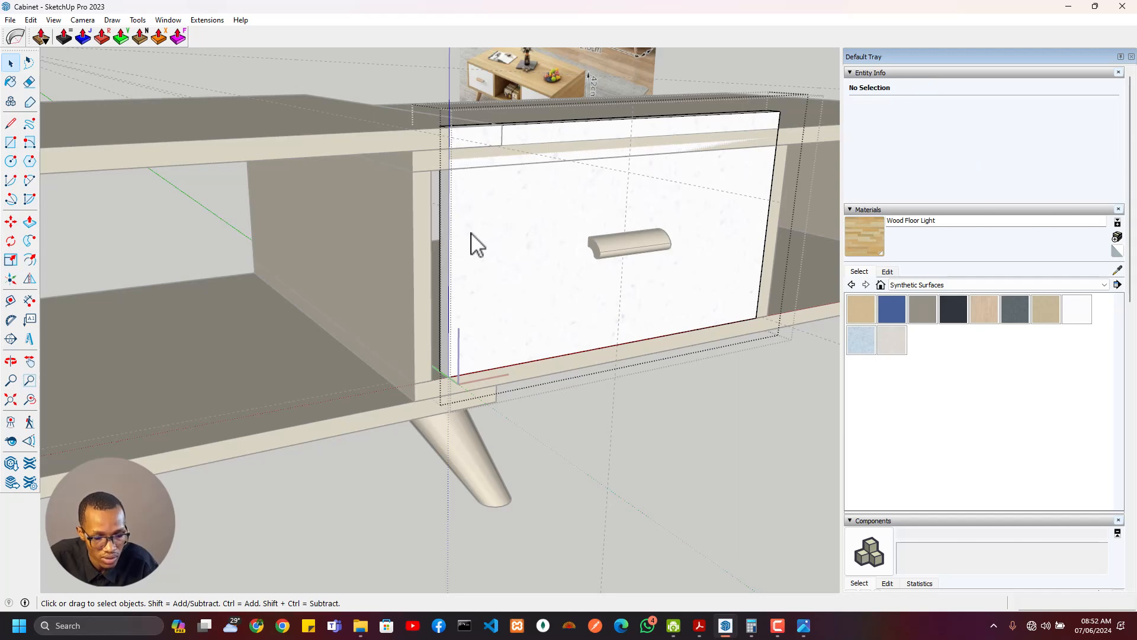
pyautogui.press('p')
pyautogui.click(436, 260)
pyautogui.click(430, 261)
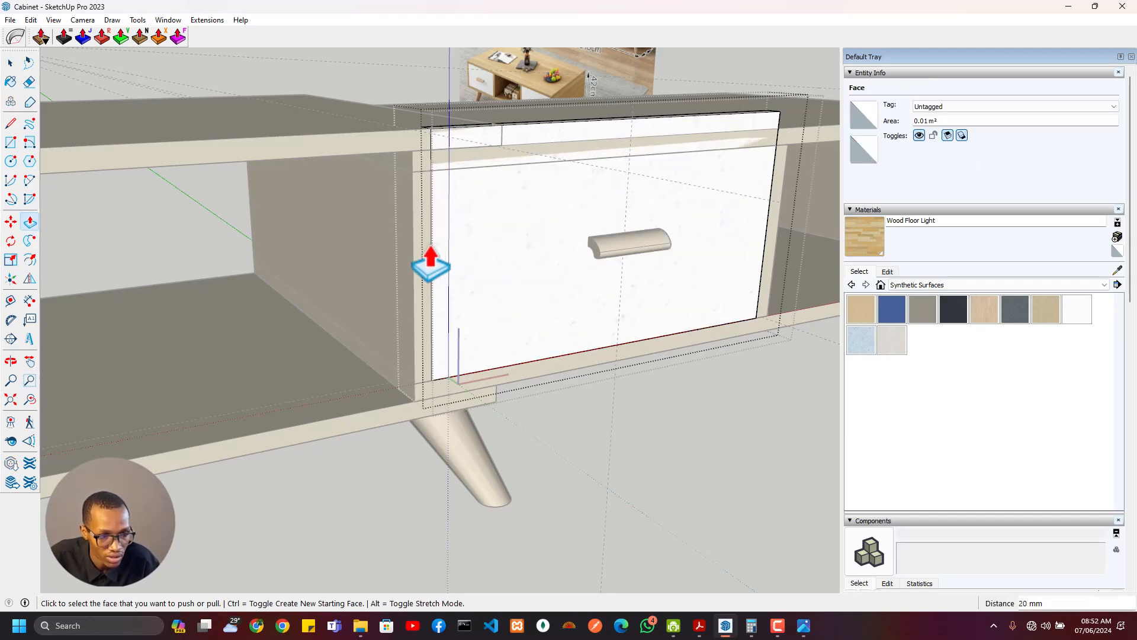
# Push/Pull the drawer front's top face down to the underside of the extension's top panel
pyautogui.moveTo(506, 127); pyautogui.dragTo(465, 260, button='middle')
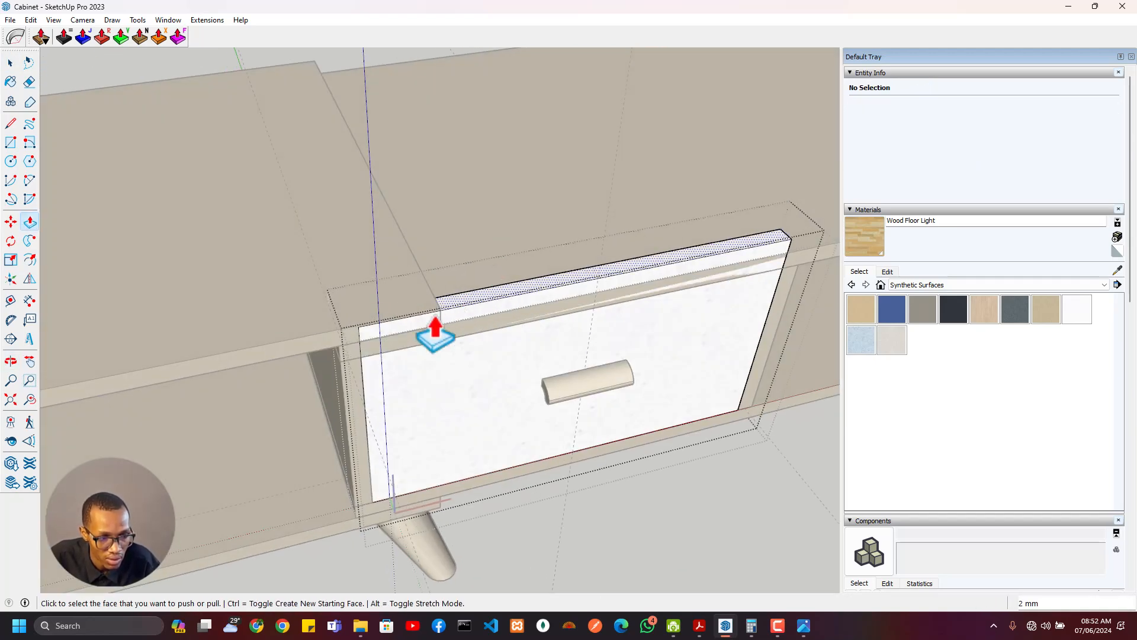
pyautogui.click(482, 306)
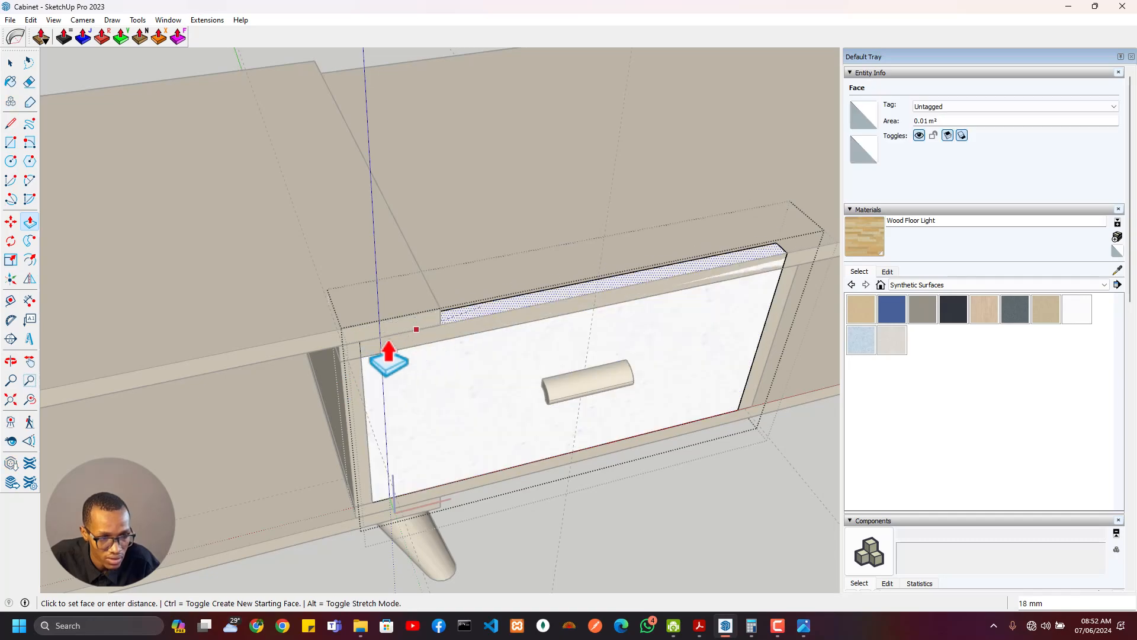
pyautogui.click(363, 381)
pyautogui.moveTo(563, 437); pyautogui.dragTo(624, 293, button='middle')
pyautogui.scroll(2, 623, 293)
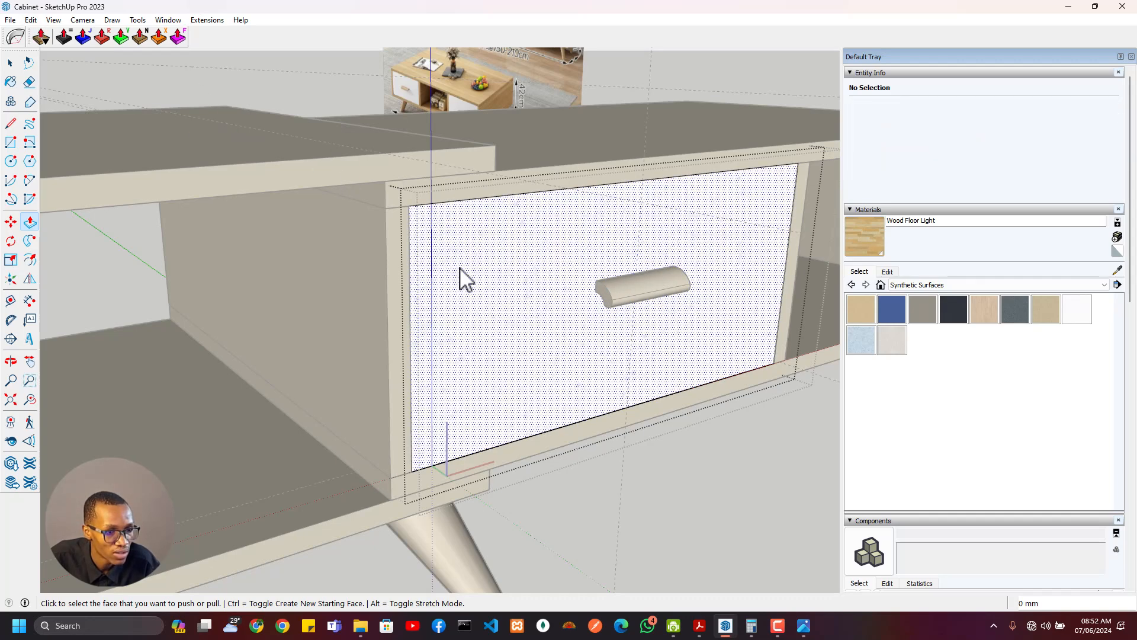
# Leave the drawer component and delete all guides in the model
pyautogui.press('space')
pyautogui.press('Escape')
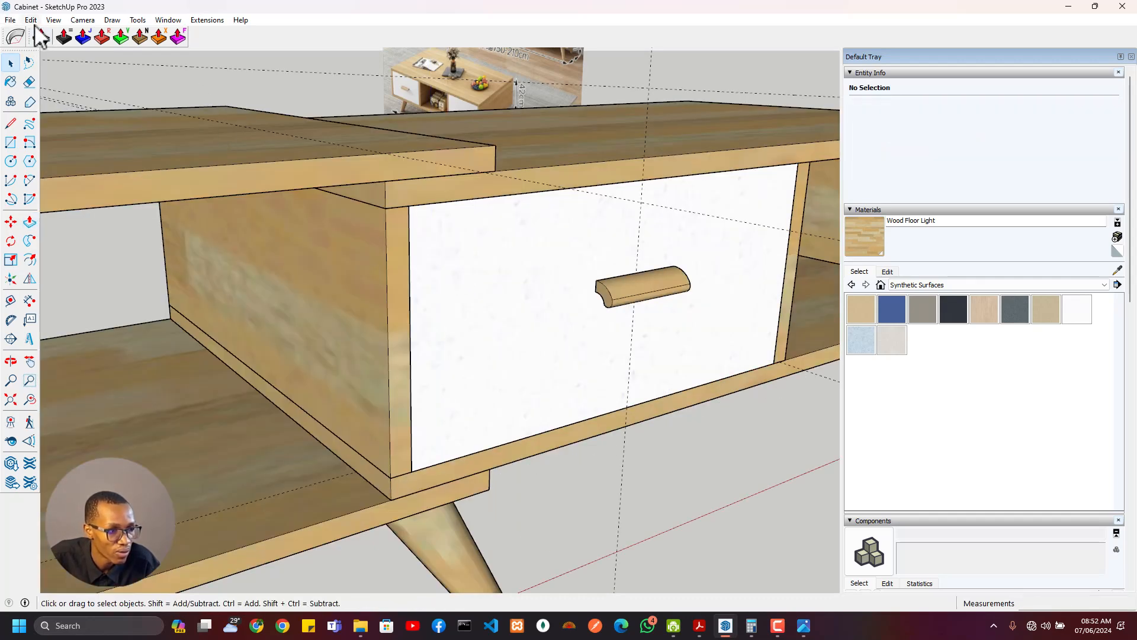
pyautogui.click(31, 20)
pyautogui.click(66, 128)
# Select the knob inside the extension drawer and add horizontal and vertical guides through the drawer front's edge midpoints
pyautogui.scroll(3, 502, 287)
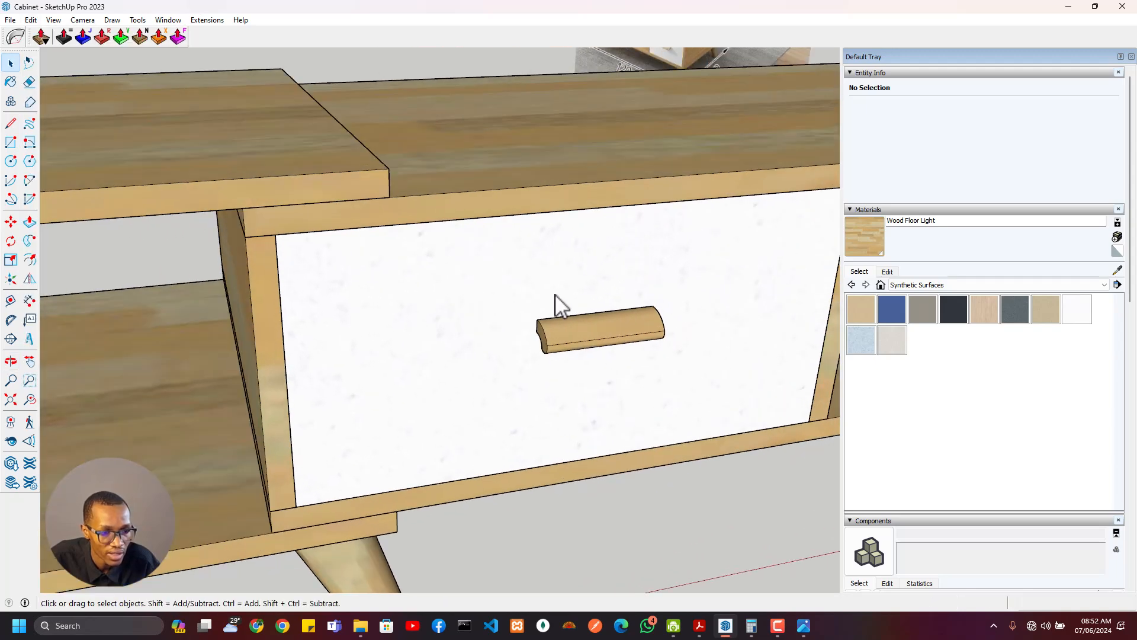
pyautogui.doubleClick(557, 296)
pyautogui.click(573, 336)
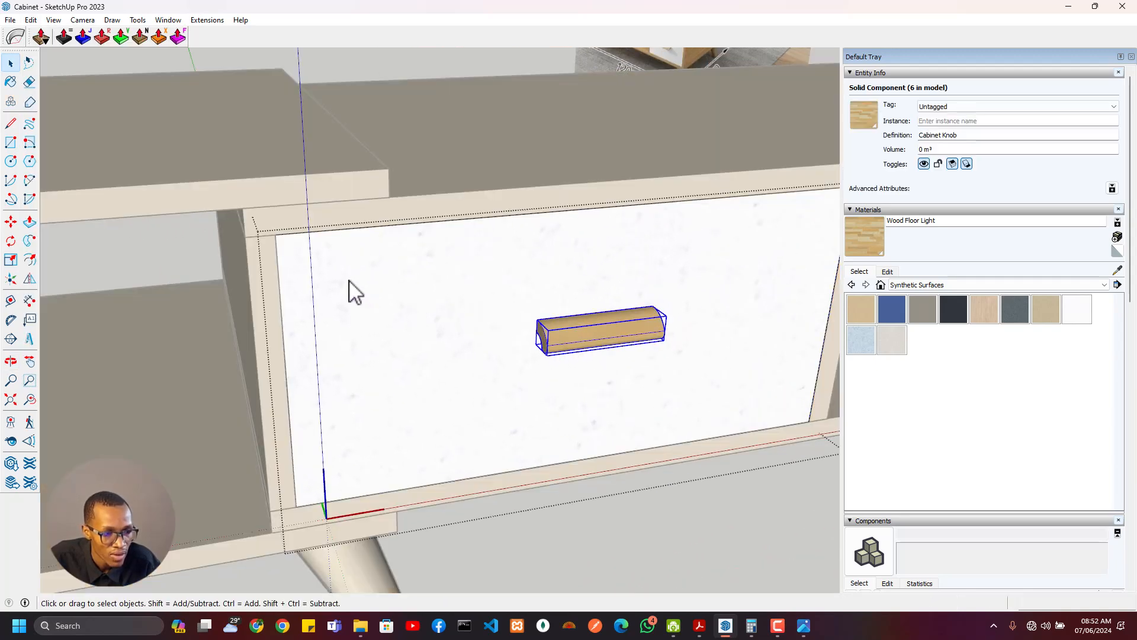
pyautogui.press('t')
pyautogui.click(333, 229)
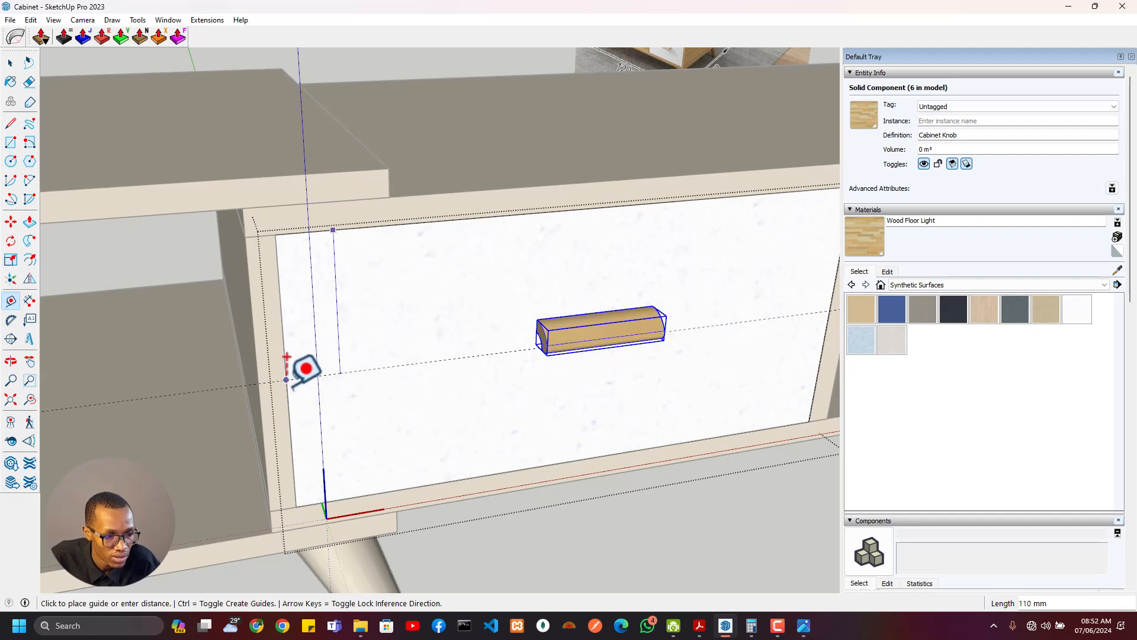
pyautogui.click(286, 378)
pyautogui.click(282, 285)
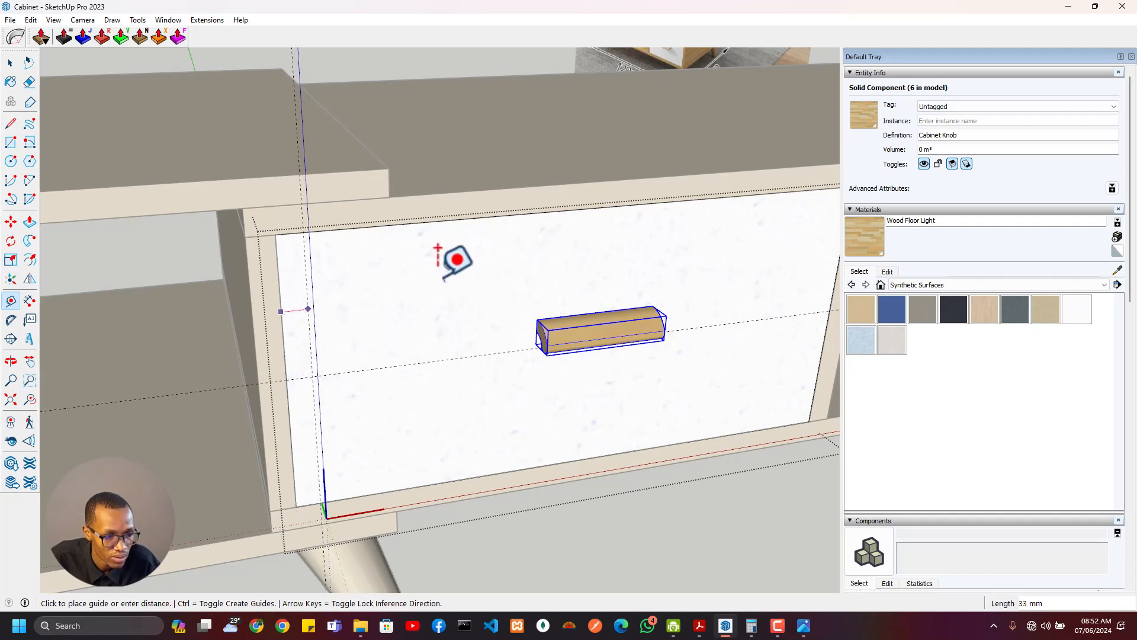
pyautogui.click(592, 208)
# Move the knob 10 mm sideways onto the vertical centre guide and lower it about 17 mm toward the horizontal guide
pyautogui.scroll(5, 651, 296)
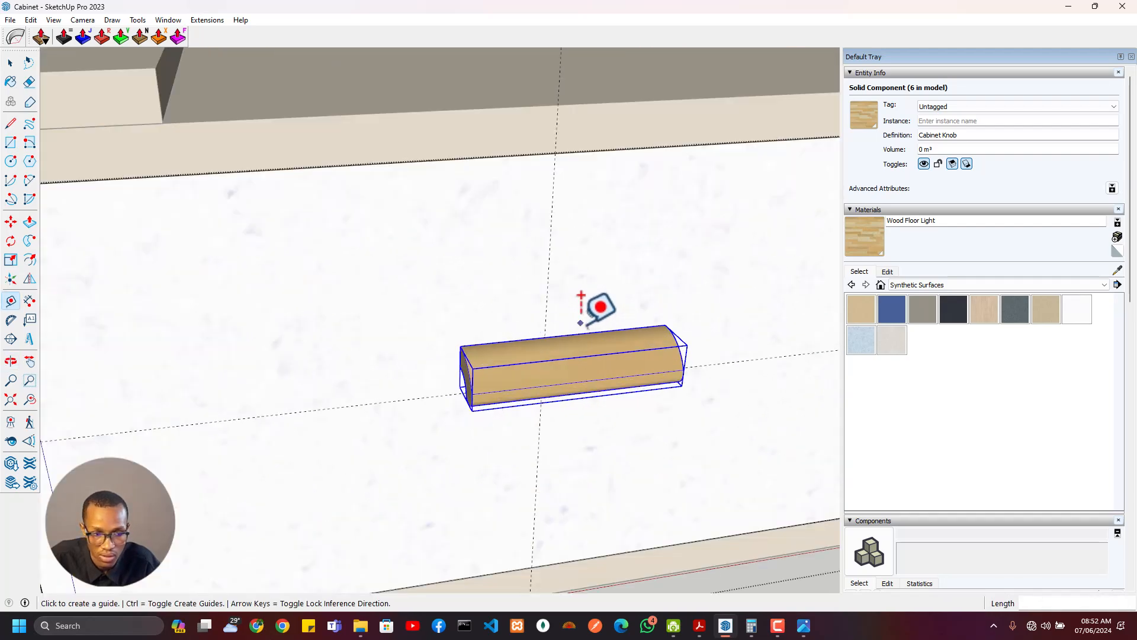
pyautogui.scroll(2, 581, 295)
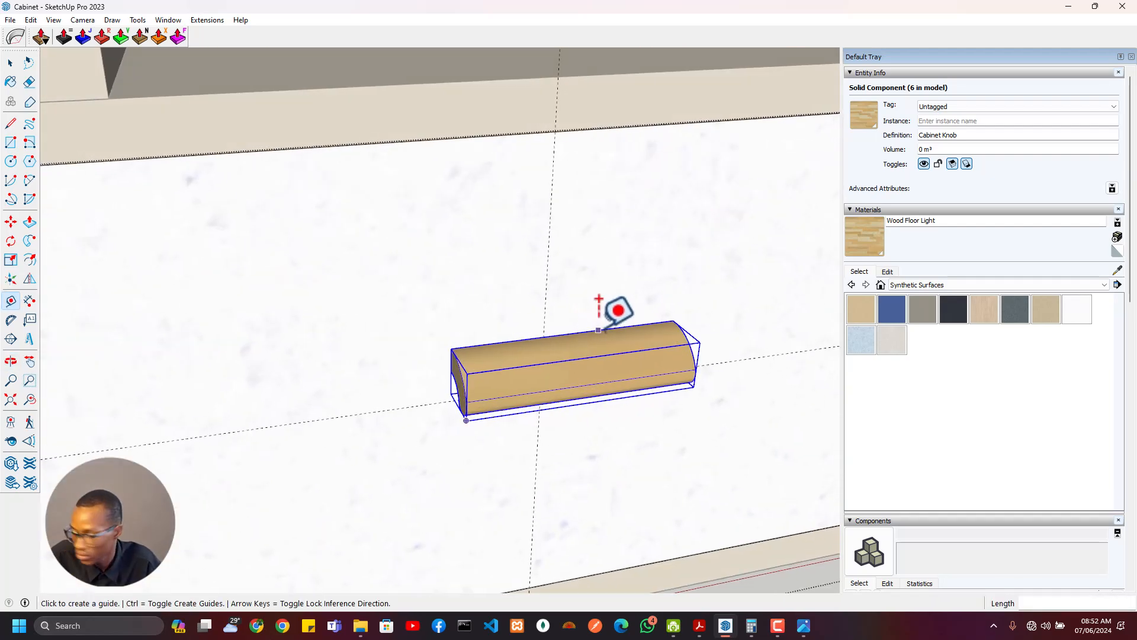
pyautogui.press('m')
pyautogui.scroll(3, 569, 331)
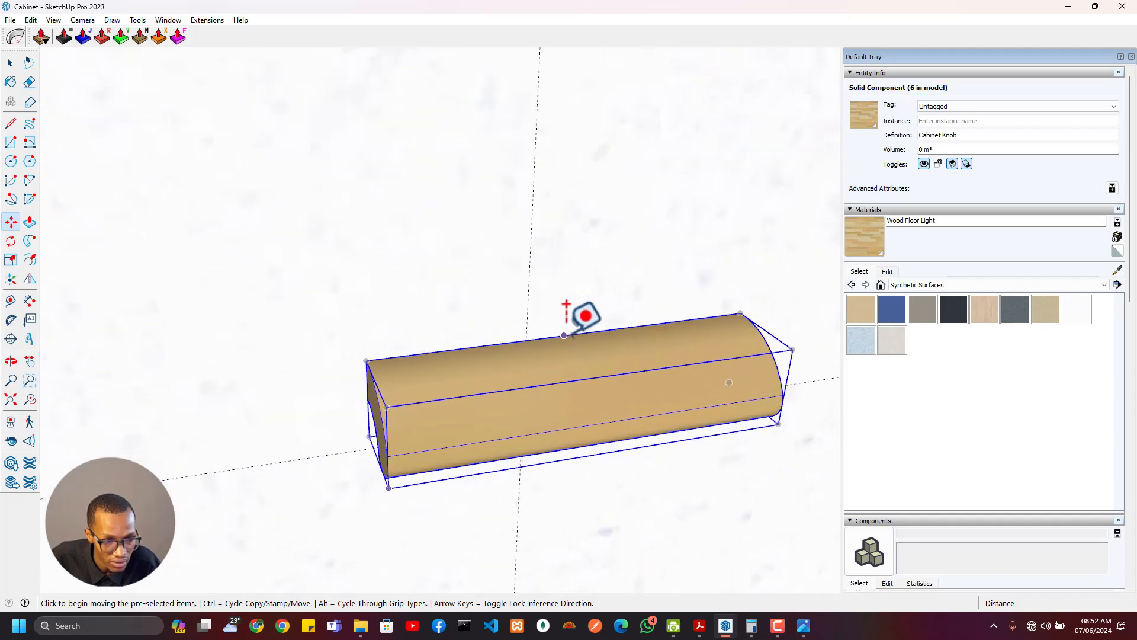
pyautogui.click(564, 335)
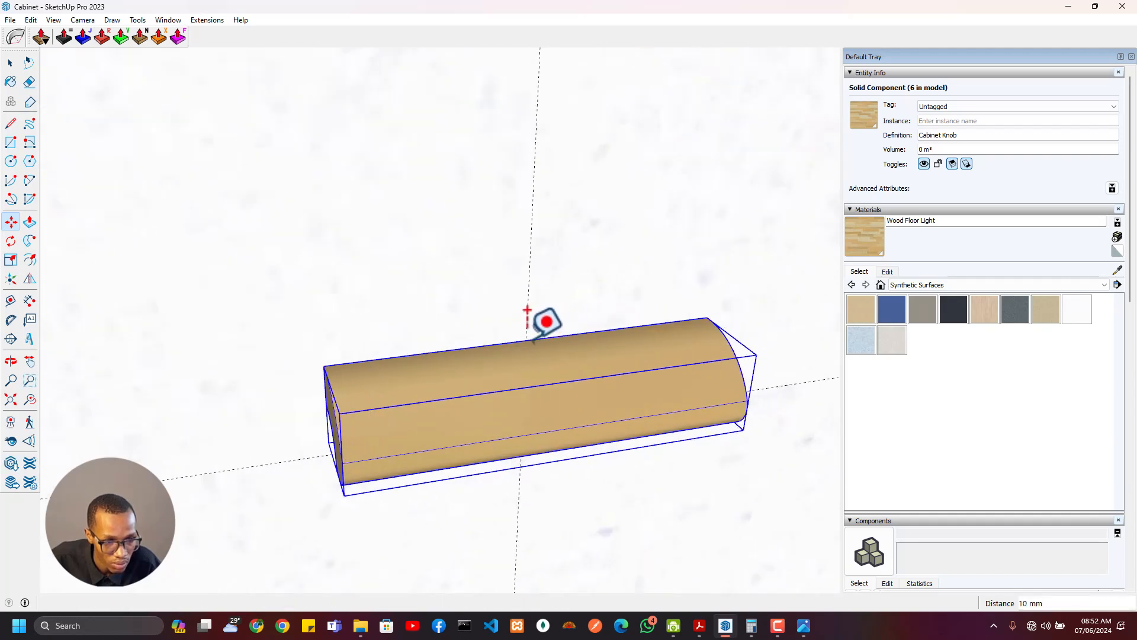
pyautogui.click(534, 341)
pyautogui.click(526, 341)
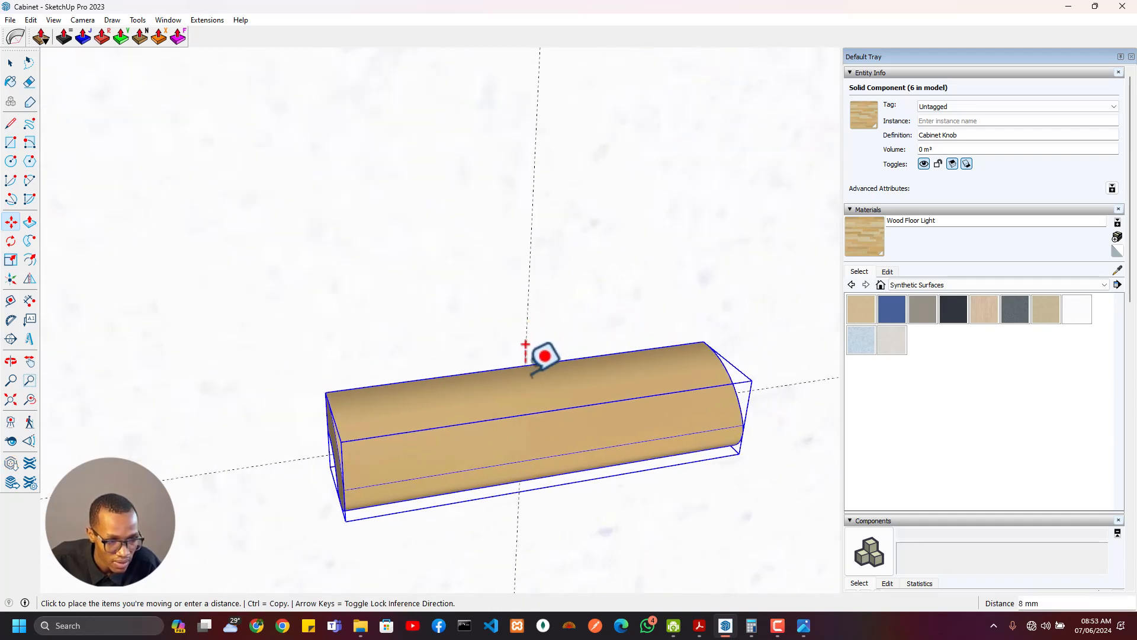
pyautogui.click(521, 371)
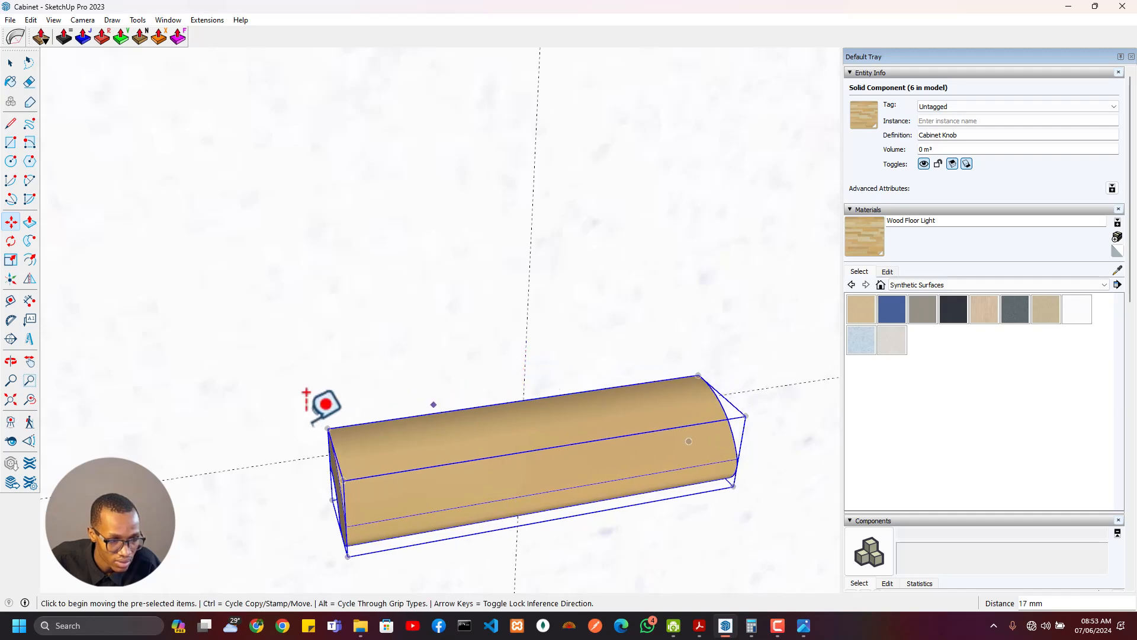
# Move the knob's upper edge midpoint onto the intersection of the two guides and leave the drawer component
pyautogui.moveTo(305, 389); pyautogui.dragTo(487, 359, button='middle')
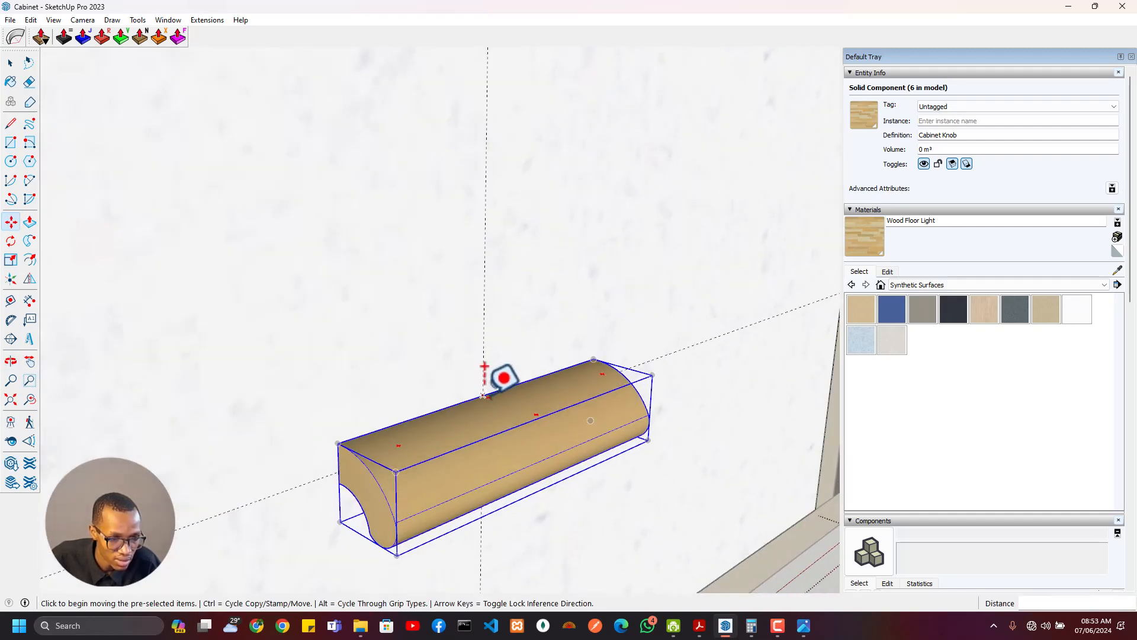
pyautogui.click(486, 397)
pyautogui.click(483, 407)
pyautogui.scroll(-3, 482, 407)
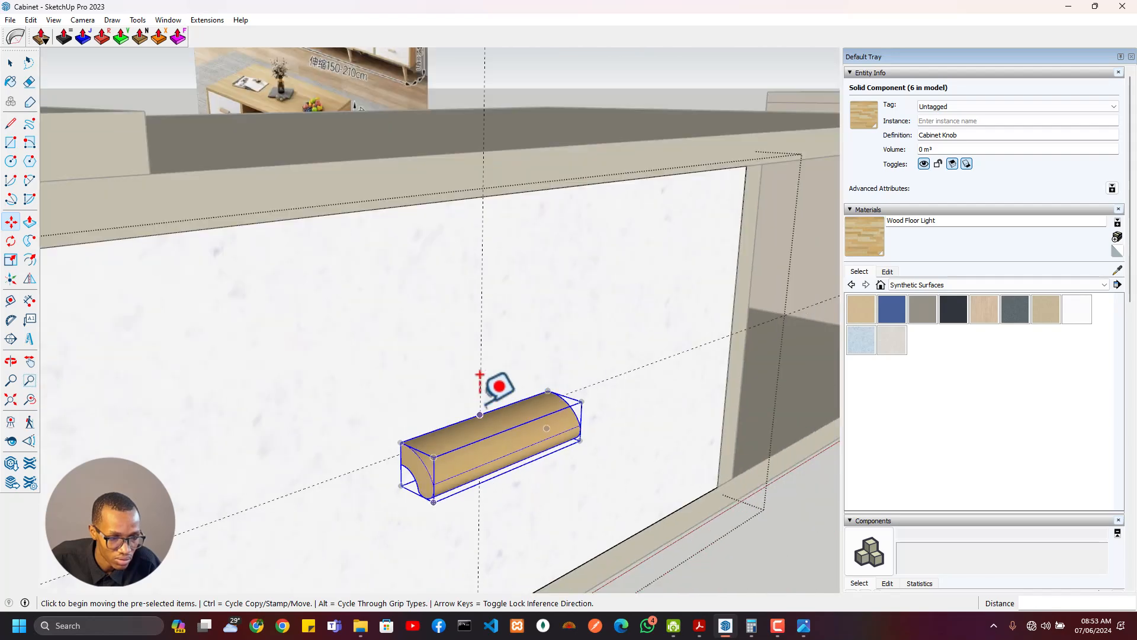
pyautogui.scroll(-4, 487, 405)
pyautogui.moveTo(646, 334); pyautogui.dragTo(488, 357, button='middle')
pyautogui.press('space')
pyautogui.press('Escape')
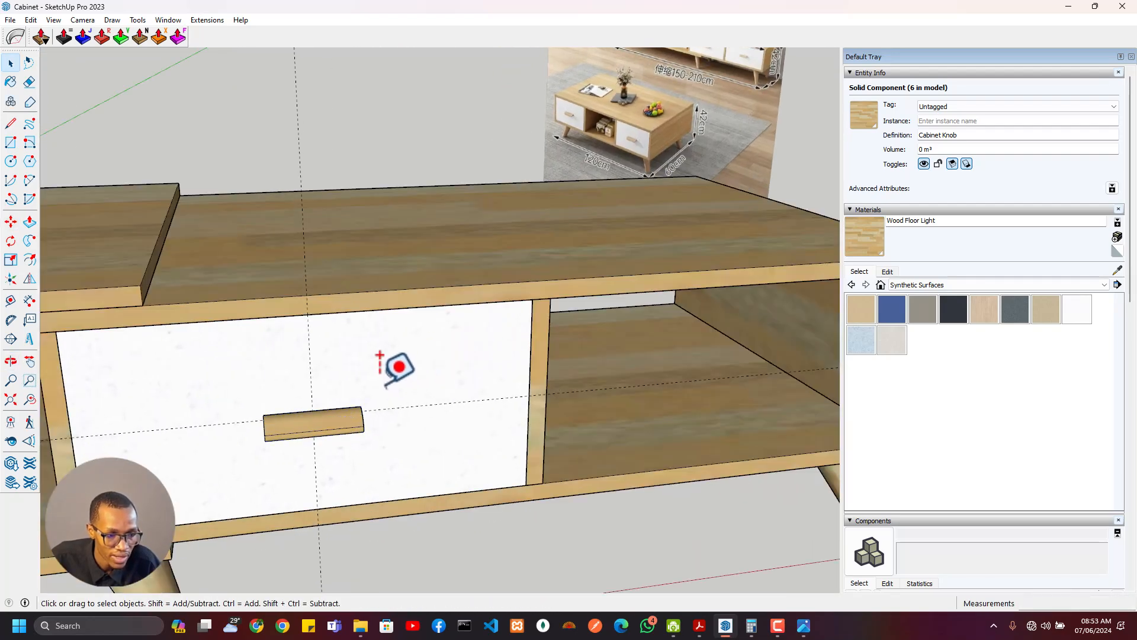
# Name the extension's top panel CTopSmall and hide it
pyautogui.click(380, 356)
pyautogui.scroll(-6, 384, 357)
pyautogui.moveTo(384, 357); pyautogui.dragTo(309, 377, button='middle')
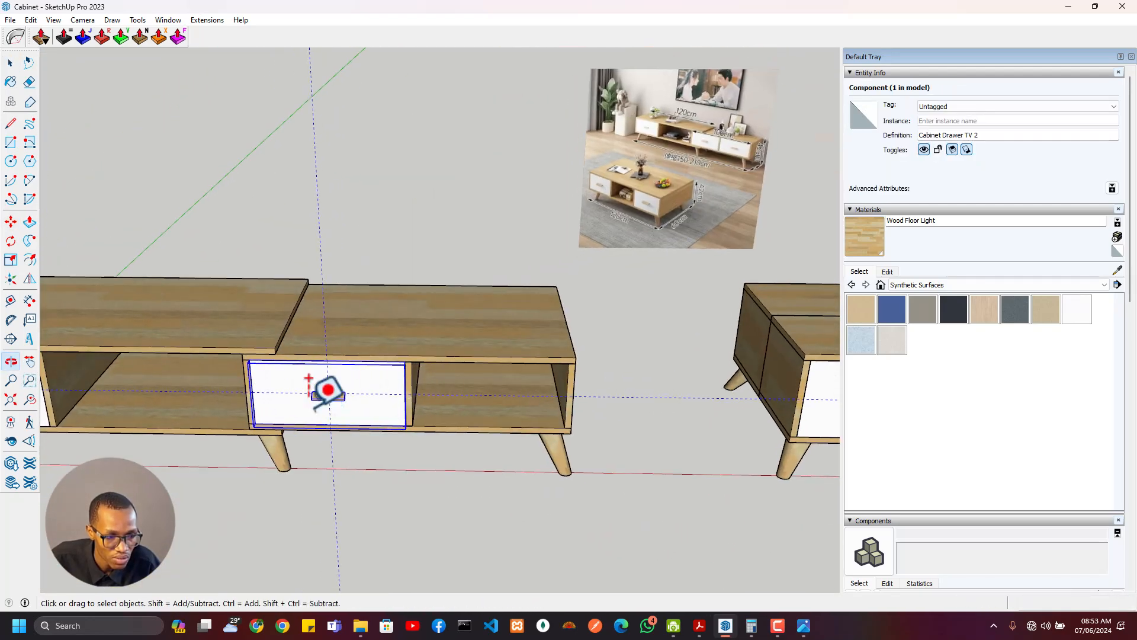
pyautogui.click(381, 322)
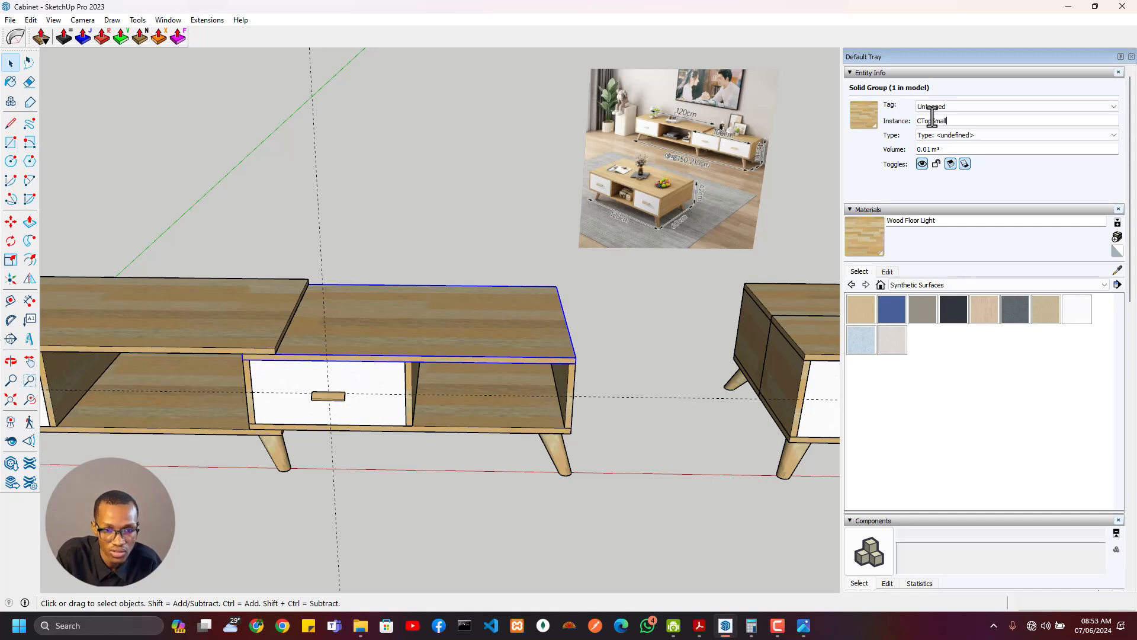
pyautogui.click(1049, 172)
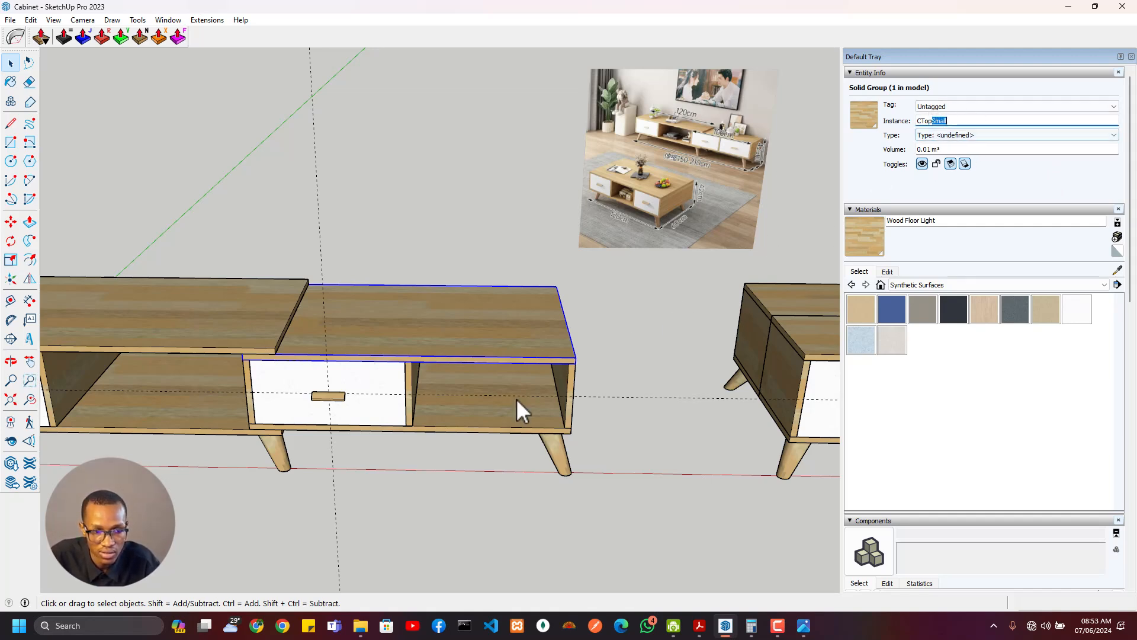
pyautogui.click(922, 165)
pyautogui.click(479, 230)
# Draw a 470 mm by 580 mm rectangle on the bottom panel behind the extension drawer front
pyautogui.moveTo(479, 230); pyautogui.dragTo(211, 382, button='middle')
pyautogui.scroll(3, 356, 264)
pyautogui.press('r')
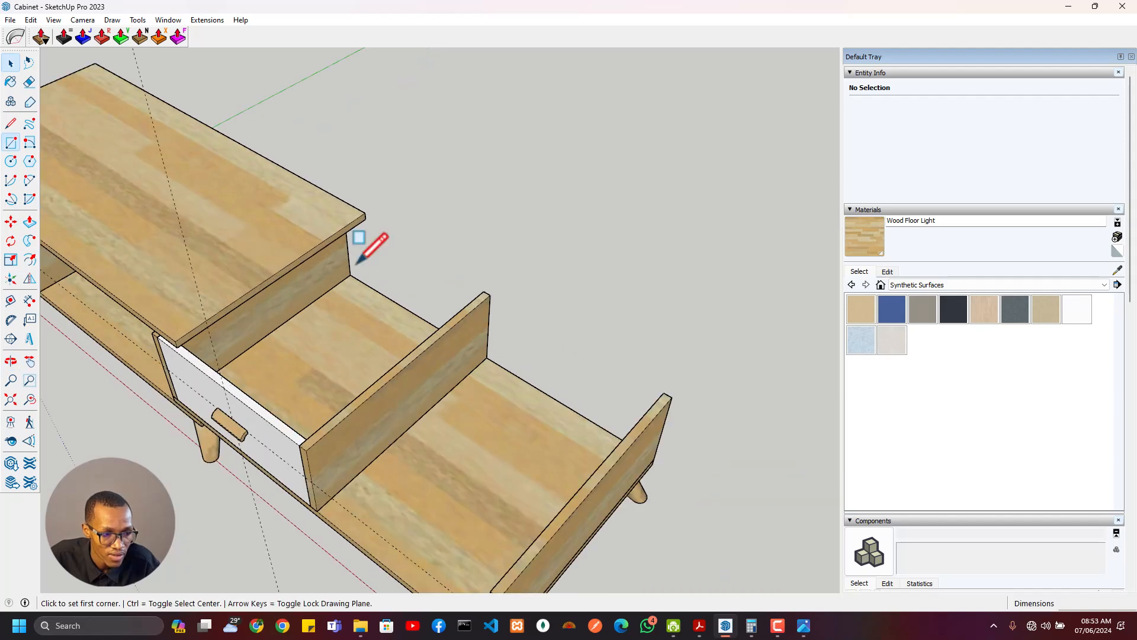
pyautogui.click(350, 274)
pyautogui.moveTo(334, 273); pyautogui.dragTo(208, 372, button='middle')
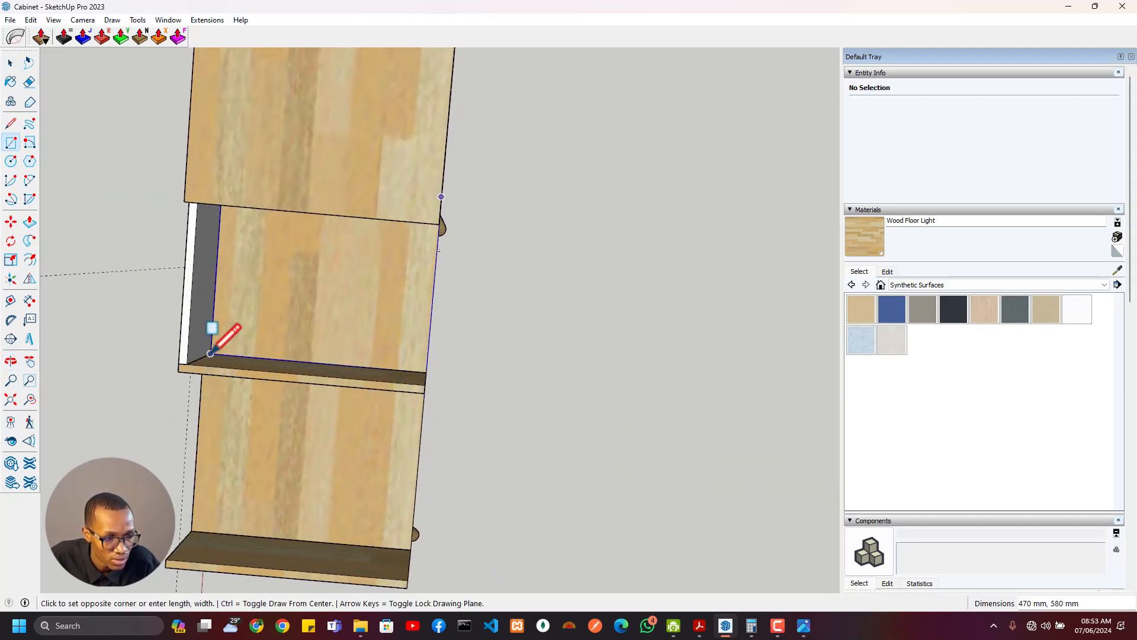
pyautogui.click(210, 354)
pyautogui.moveTo(221, 332); pyautogui.dragTo(492, 418, button='middle')
pyautogui.press('f')
pyautogui.click(472, 401)
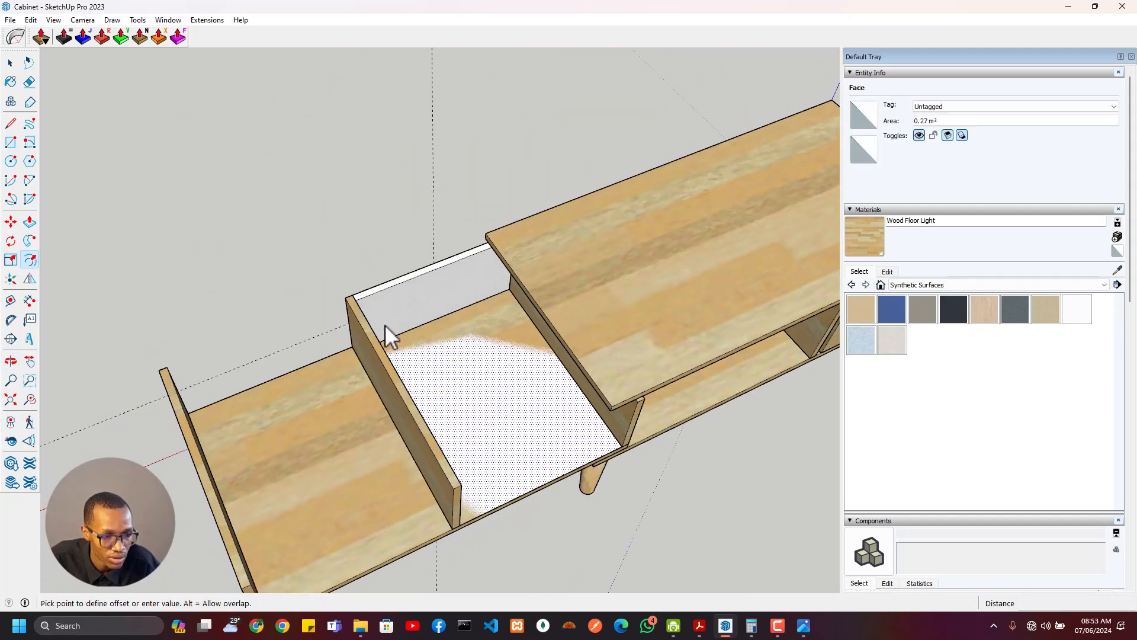
pyautogui.press('Escape')
# Push/Pull the rectangle up 220 mm to the top of the divider panel
pyautogui.press('p')
pyautogui.click(467, 354)
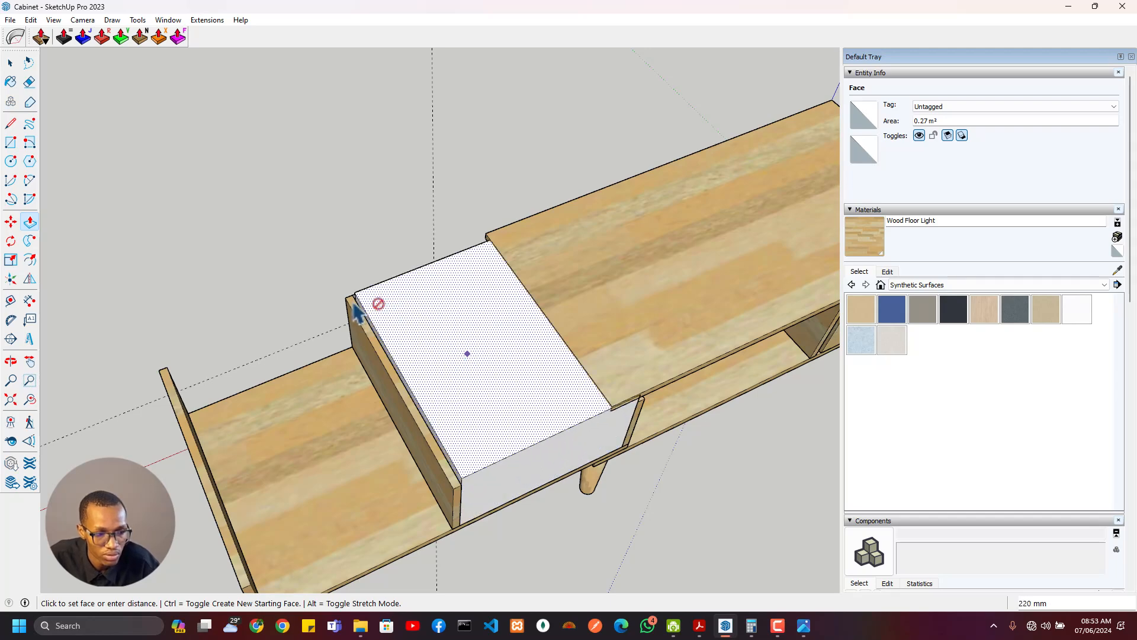
pyautogui.click(356, 301)
# Push the box's top face down 20 mm and both of its side faces inward by 20 mm
pyautogui.moveTo(366, 310); pyautogui.dragTo(350, 196, button='middle')
pyautogui.scroll(3, 486, 298)
pyautogui.moveTo(485, 297); pyautogui.dragTo(438, 311, button='middle')
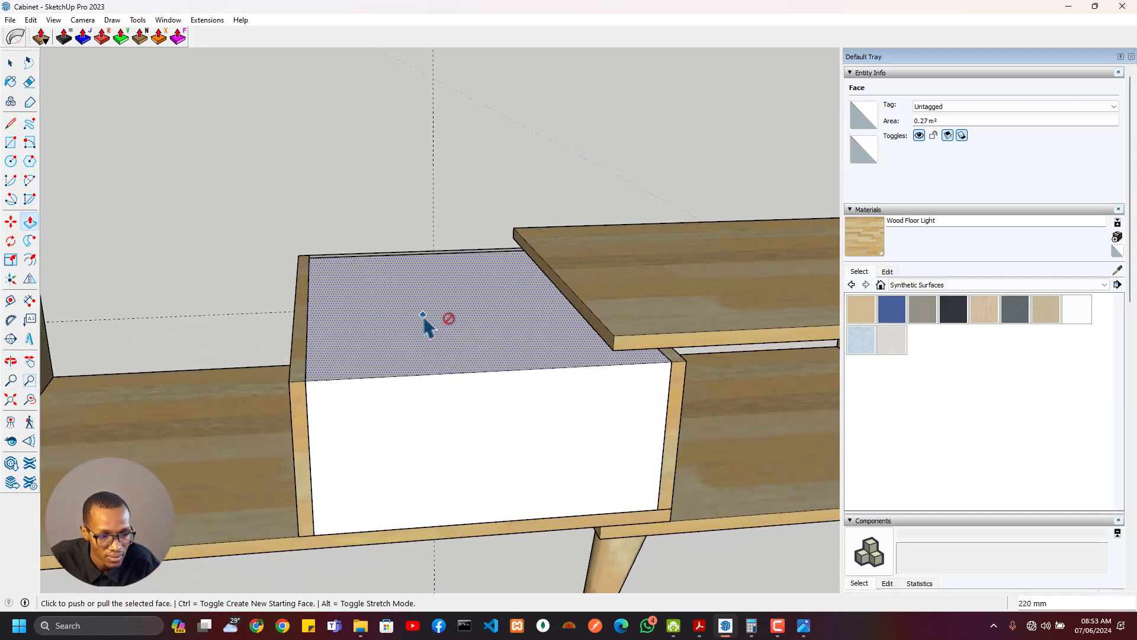
pyautogui.click(424, 316)
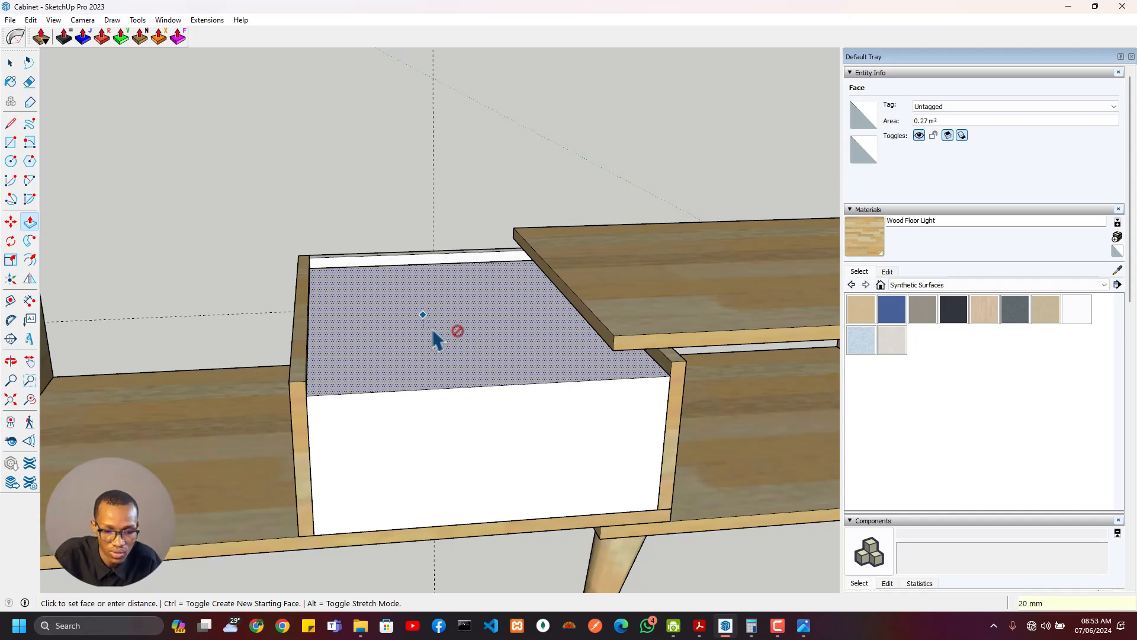
pyautogui.press('Return')
pyautogui.moveTo(239, 465); pyautogui.dragTo(317, 465, button='middle')
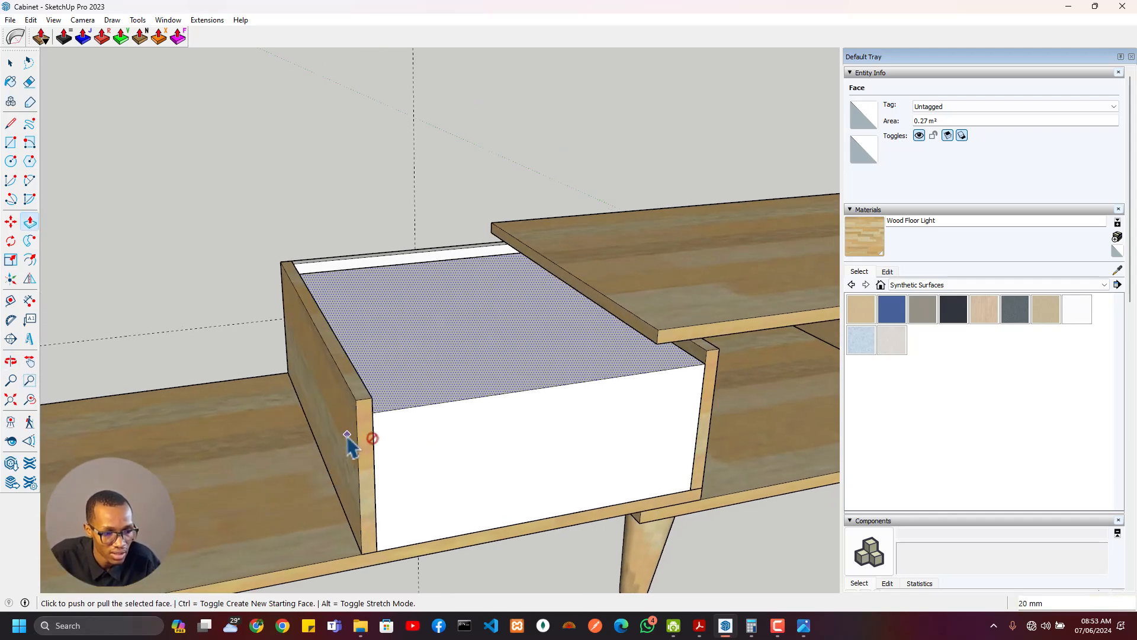
pyautogui.doubleClick(354, 429)
pyautogui.moveTo(643, 462); pyautogui.dragTo(436, 375, button='middle')
pyautogui.doubleClick(566, 444)
# Offset the box's top face 20 mm inward and push the inner face down to hollow out the drawer box
pyautogui.press('f')
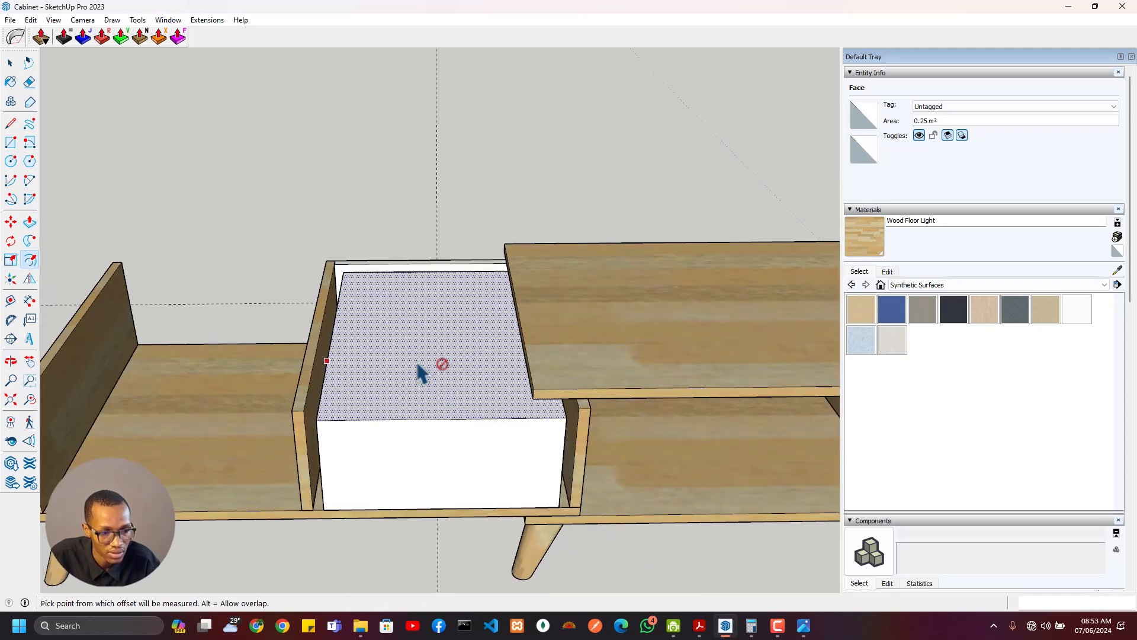
pyautogui.press('Return')
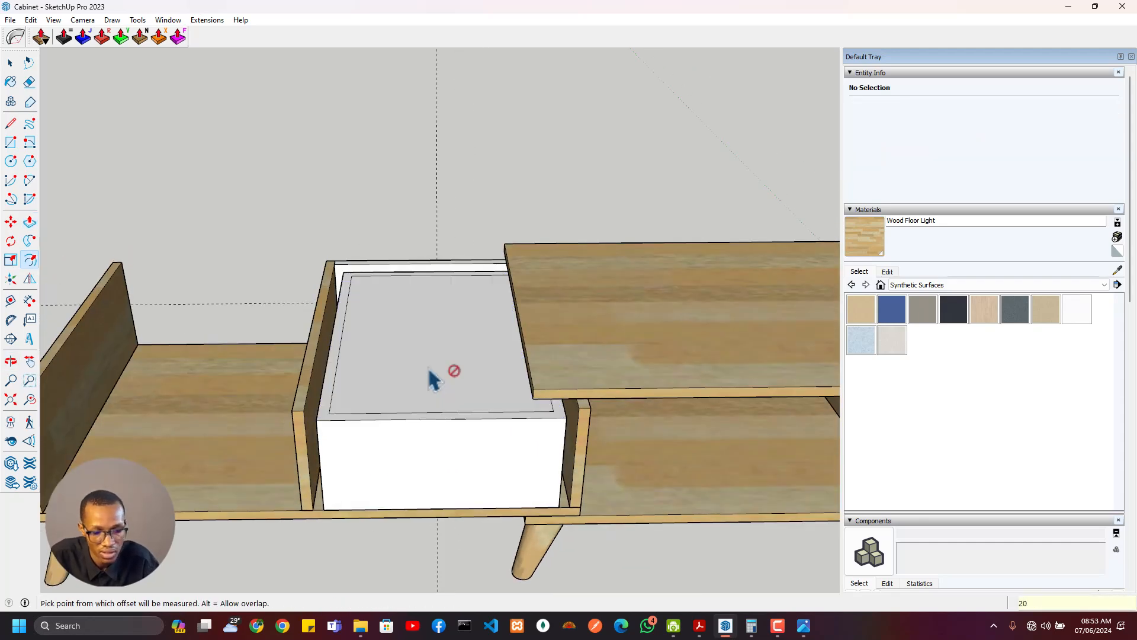
pyautogui.press('p')
pyautogui.click(401, 329)
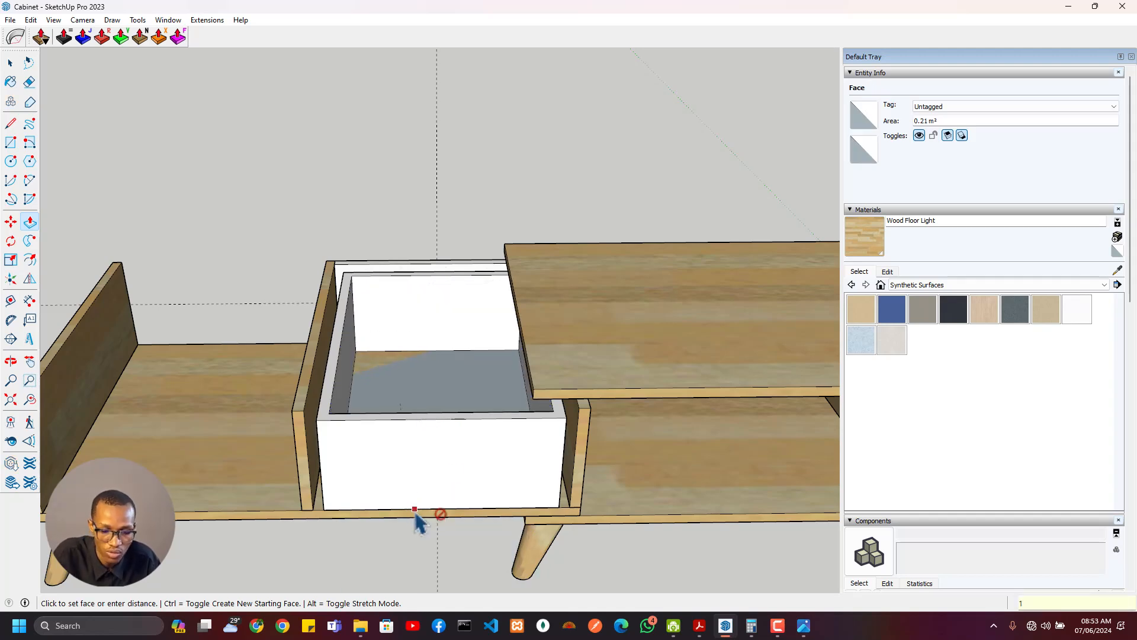
pyautogui.press('Return')
# Make a group from all connected geometry of the hollow drawer box
pyautogui.scroll(-1, 416, 515)
pyautogui.moveTo(381, 472); pyautogui.dragTo(704, 605, button='middle')
pyautogui.press('space')
pyautogui.scroll(3, 416, 410)
pyautogui.tripleClick(381, 398)
pyautogui.rightClick(385, 391)
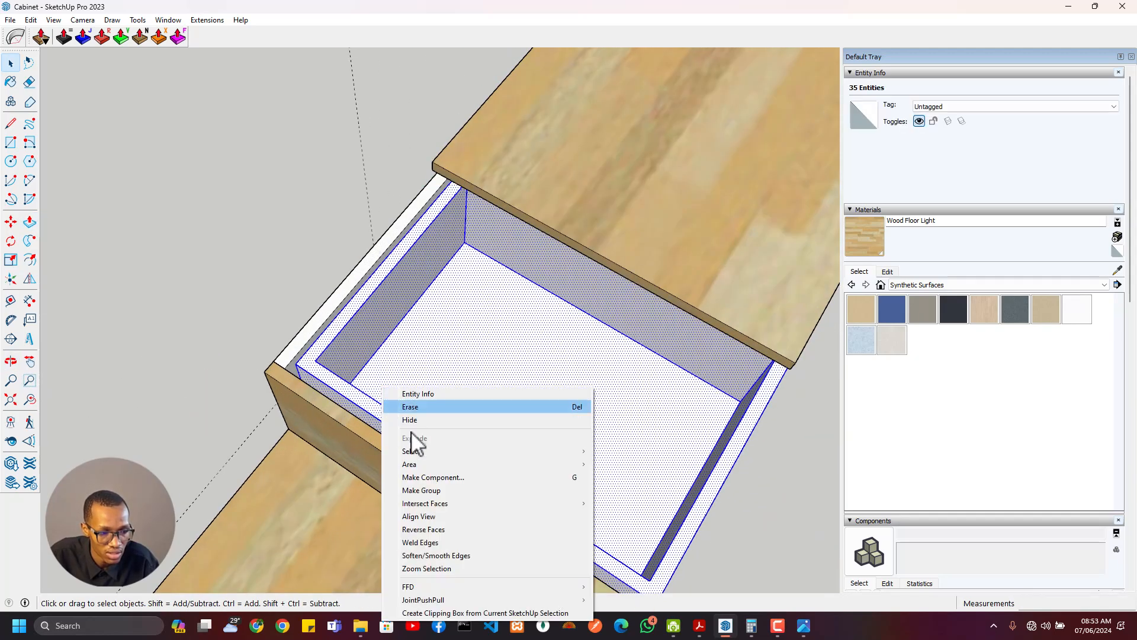
pyautogui.click(437, 494)
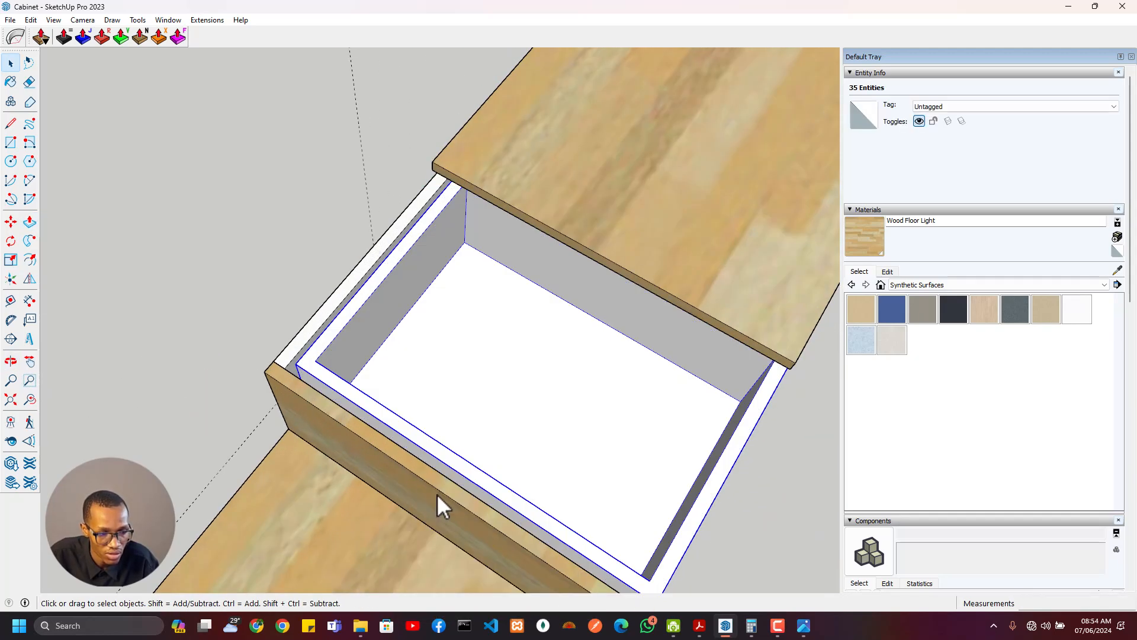
# Transfer the drawer box group into the extension drawer component, pasting it in place
pyautogui.doubleClick(314, 346)
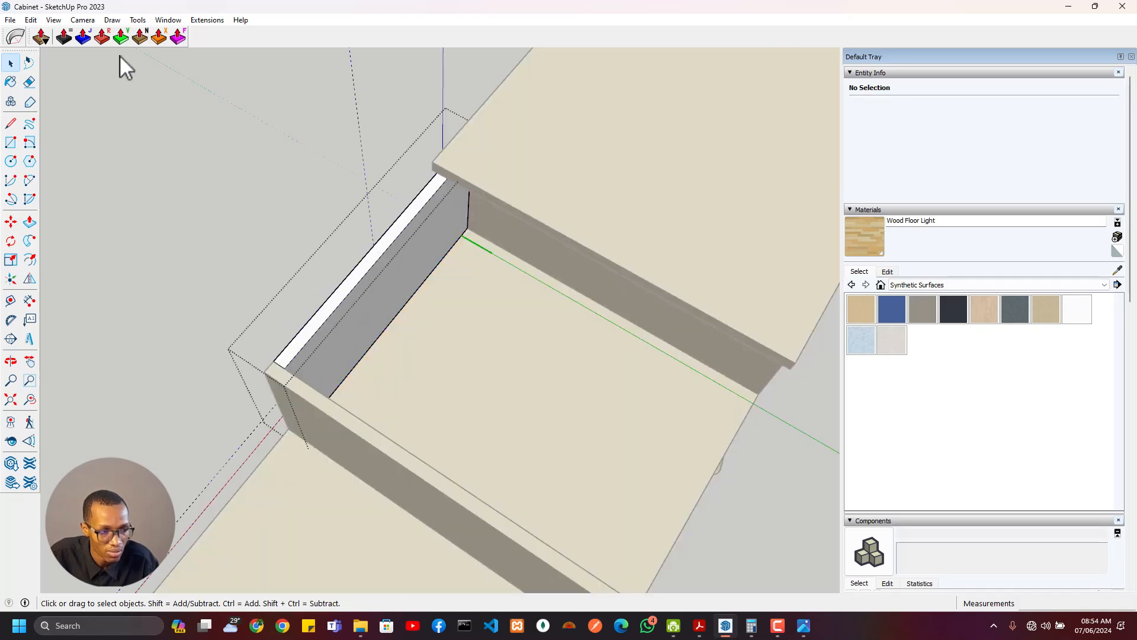
pyautogui.click(30, 19)
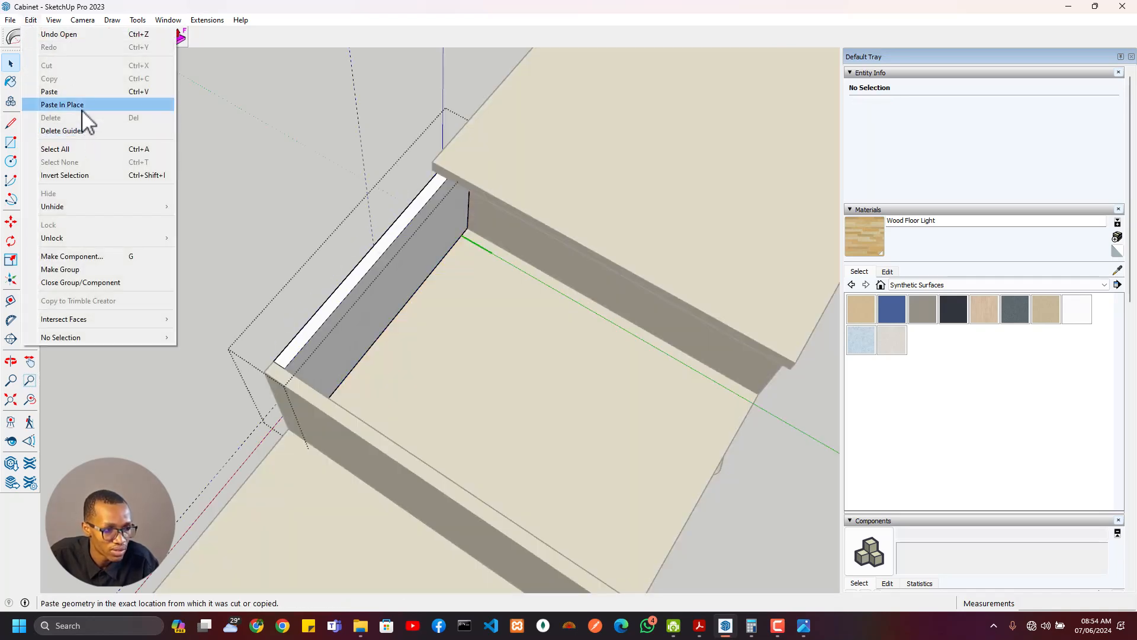
pyautogui.click(86, 104)
# Paint the drawer box with Wood Floor Light and leave the drawer component
pyautogui.moveTo(461, 299); pyautogui.dragTo(863, 240, button='middle')
pyautogui.click(561, 294)
pyautogui.scroll(-3, 338, 296)
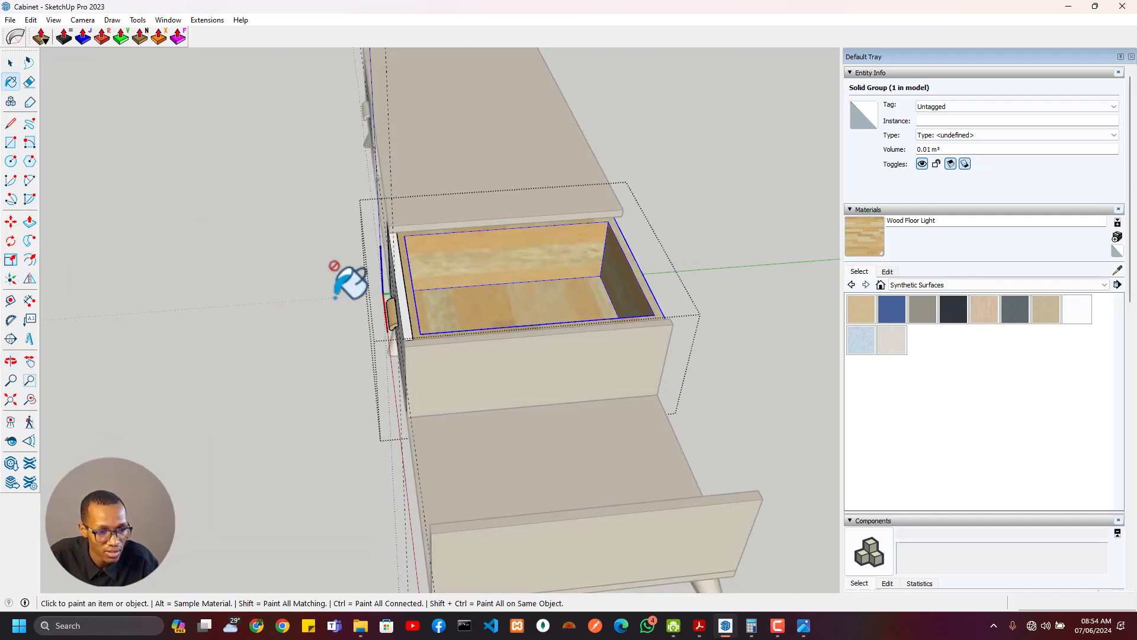
pyautogui.moveTo(337, 296)
pyautogui.mouseDown(button='middle')
pyautogui.moveTo(648, 224)
pyautogui.moveTo(552, 246)
pyautogui.mouseUp(button='middle')
pyautogui.press('space')
pyautogui.press('Escape')
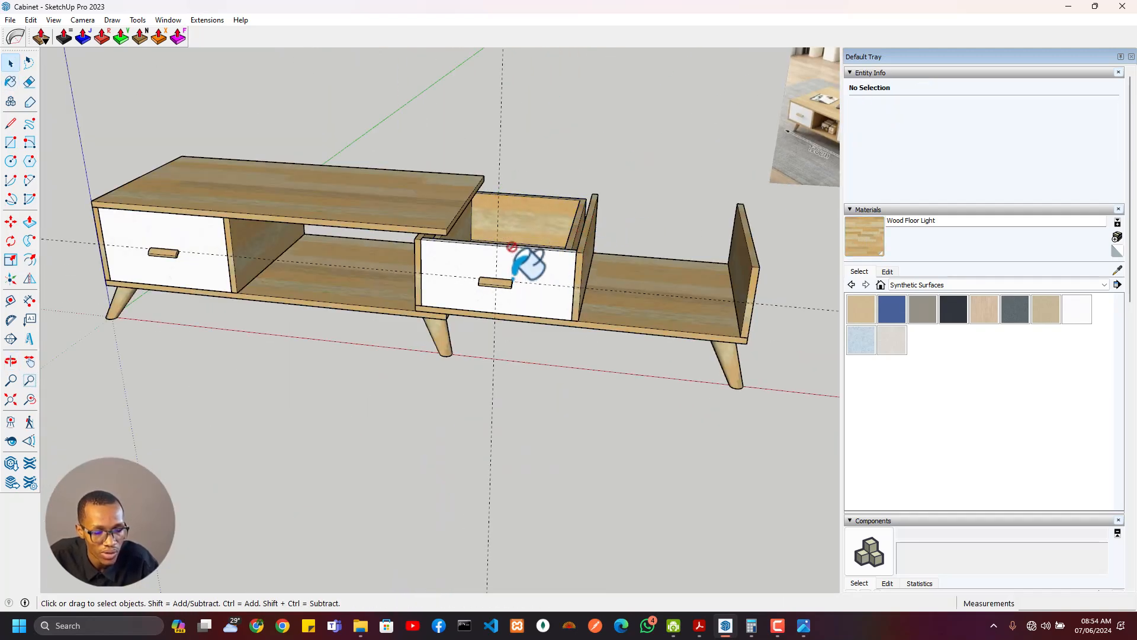
# Copy the finished extension drawer 490 mm along the red axis into the neighbouring empty compartment
pyautogui.click(577, 299)
pyautogui.moveTo(581, 302); pyautogui.dragTo(776, 198, button='middle')
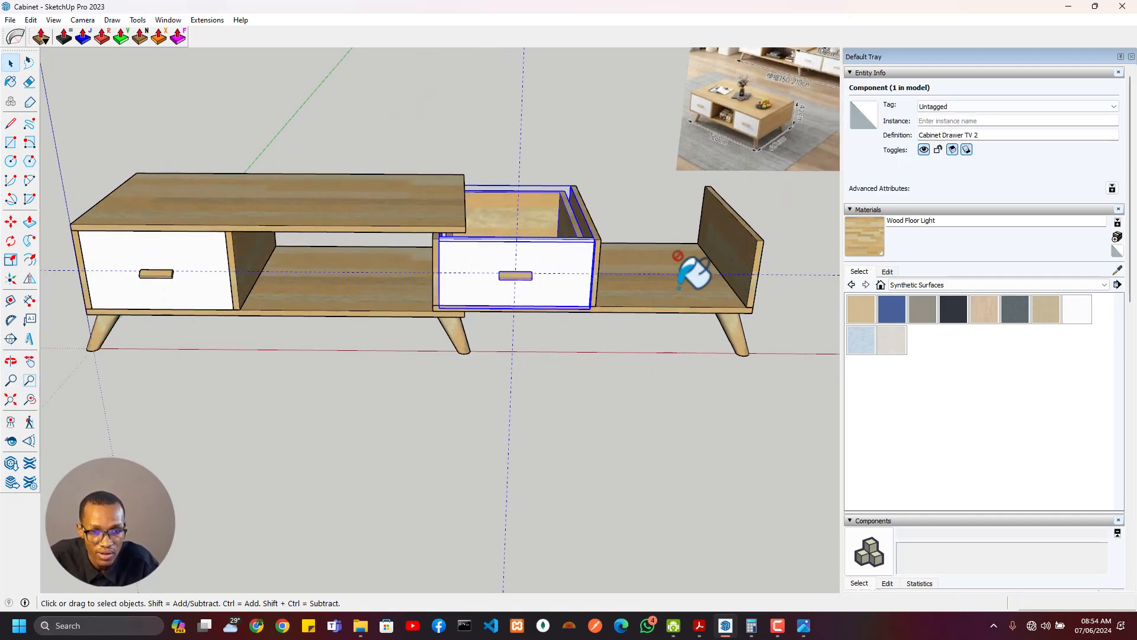
pyautogui.keyDown('shift'); pyautogui.moveTo(693, 273); pyautogui.dragTo(464, 318, button='middle'); pyautogui.keyUp('shift')
pyautogui.press('m')
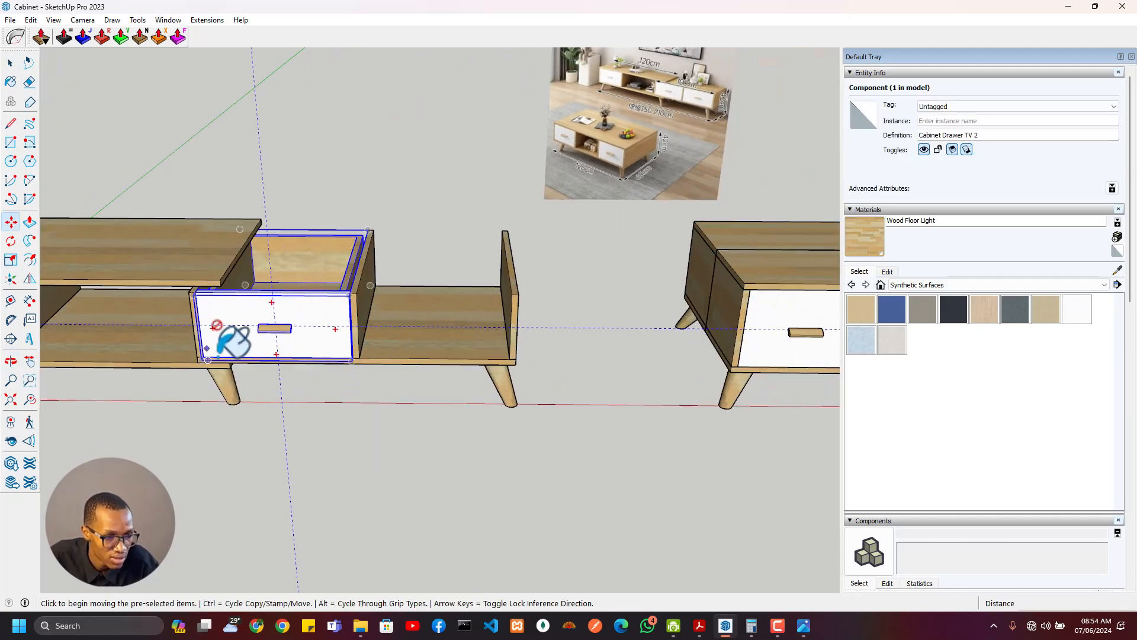
pyautogui.scroll(5, 228, 325)
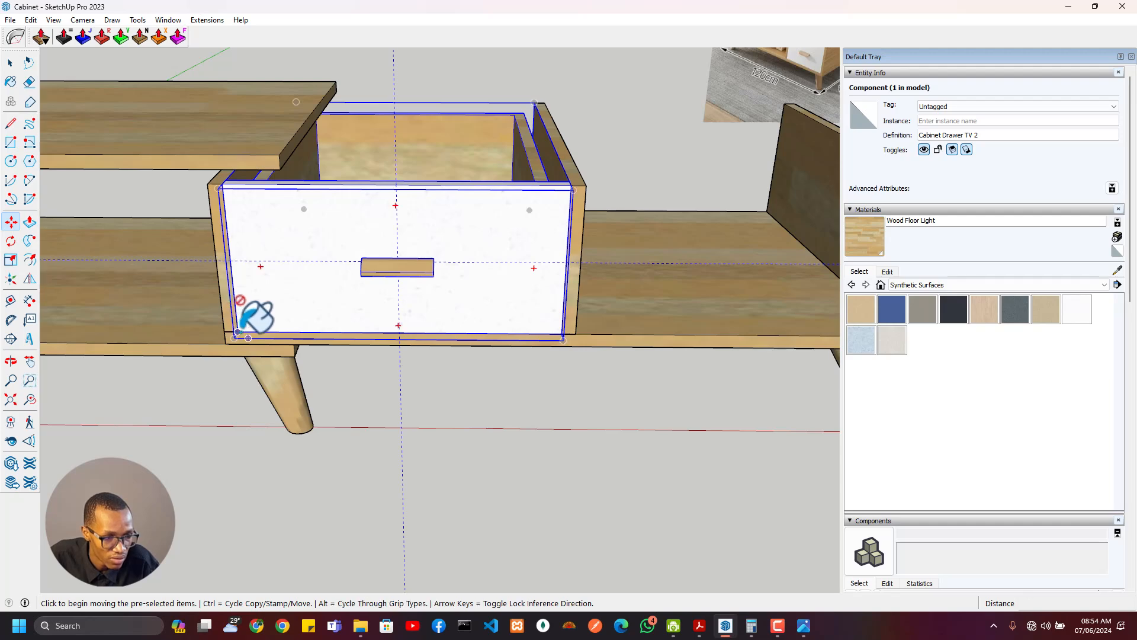
pyautogui.click(237, 333)
pyautogui.press('ctrl')
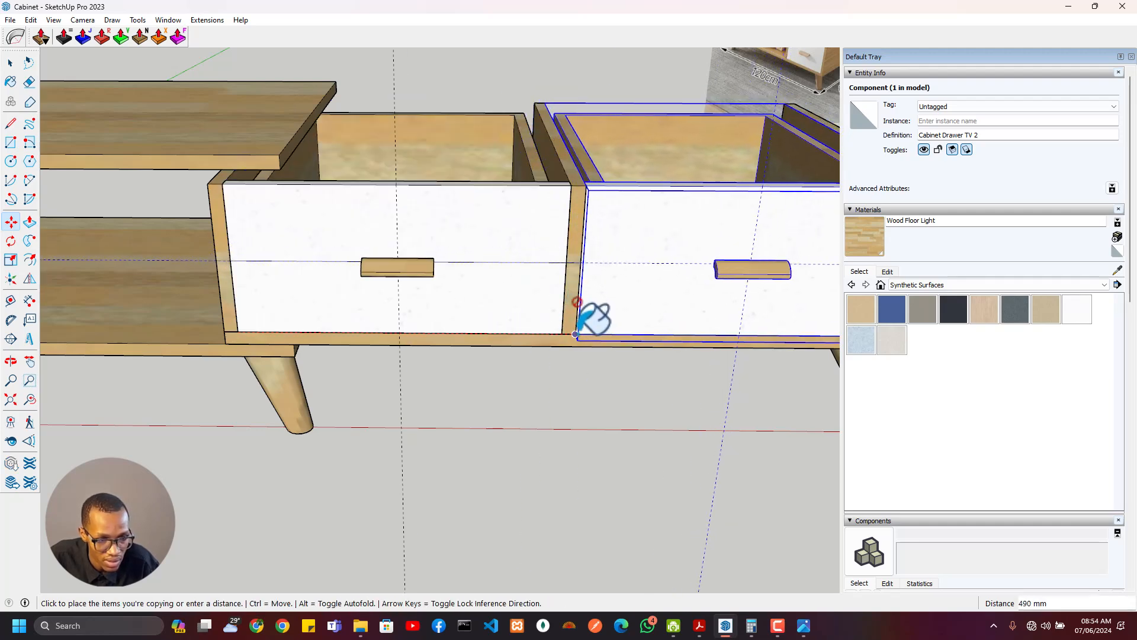
pyautogui.click(594, 320)
pyautogui.scroll(-4, 711, 311)
# Collapse the two Cabinet Drawer TV 2 entries in the Outliner and unhide the CTopSmall panel
pyautogui.scroll(-10, 970, 451)
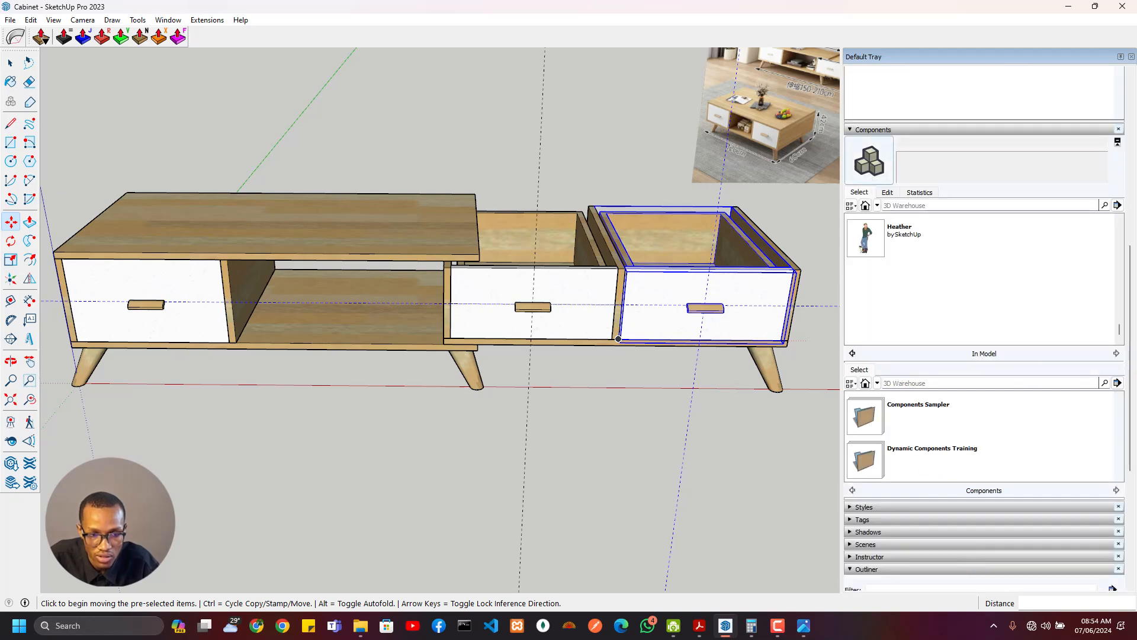
pyautogui.scroll(-3, 983, 355)
pyautogui.scroll(-3, 1078, 490)
pyautogui.scroll(-4, 1043, 489)
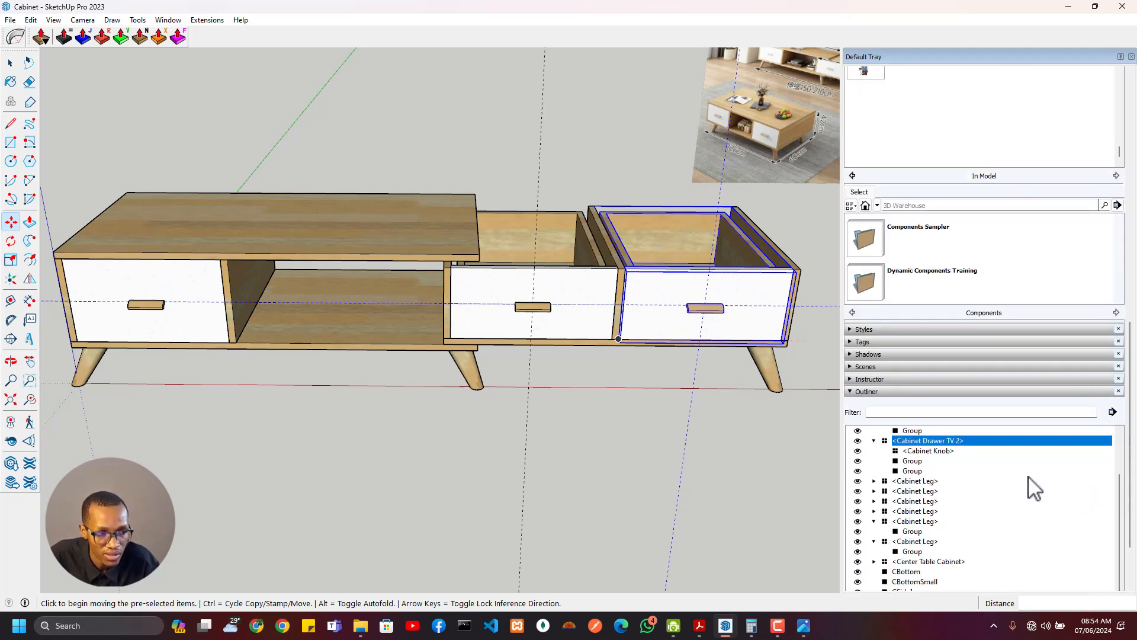
pyautogui.scroll(1, 915, 477)
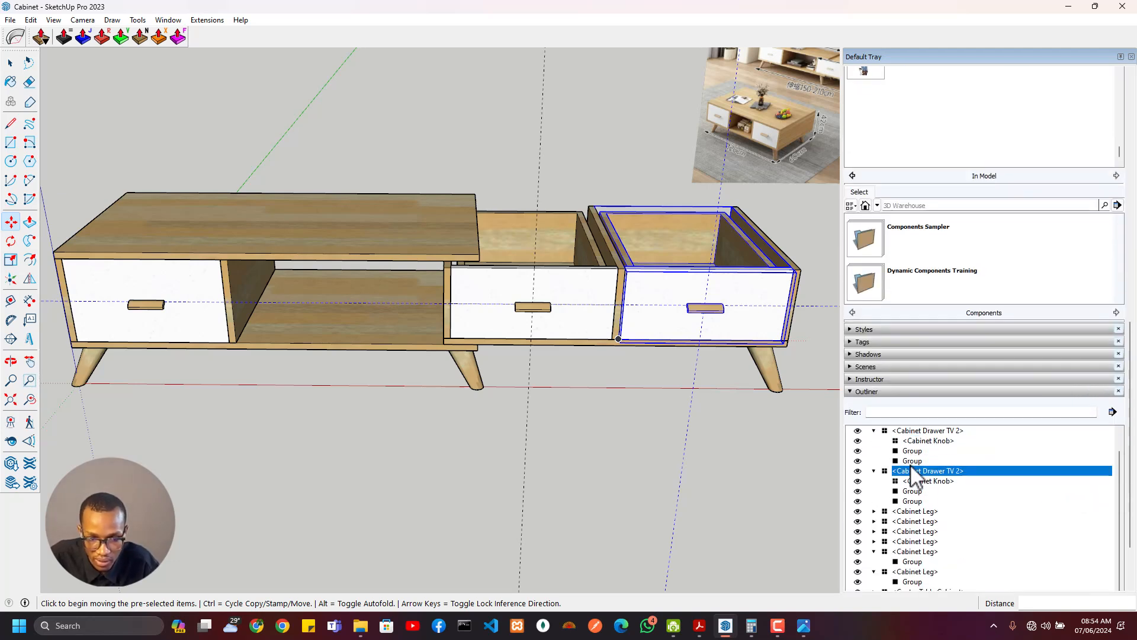
pyautogui.click(873, 470)
pyautogui.click(874, 430)
pyautogui.scroll(3, 915, 489)
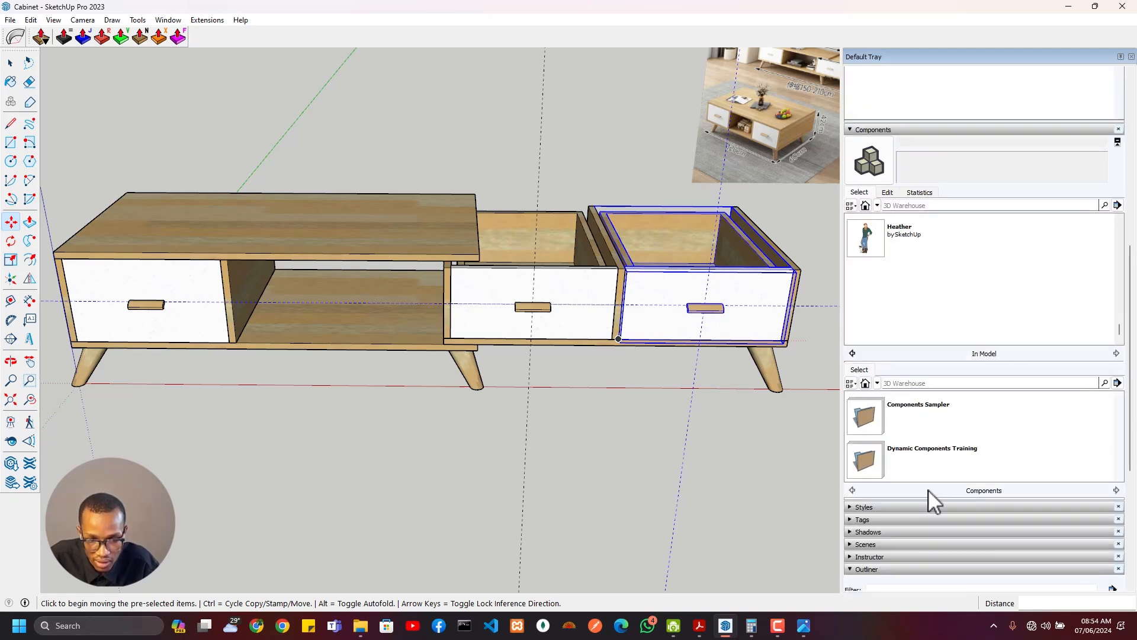
pyautogui.scroll(-4, 924, 521)
pyautogui.click(857, 530)
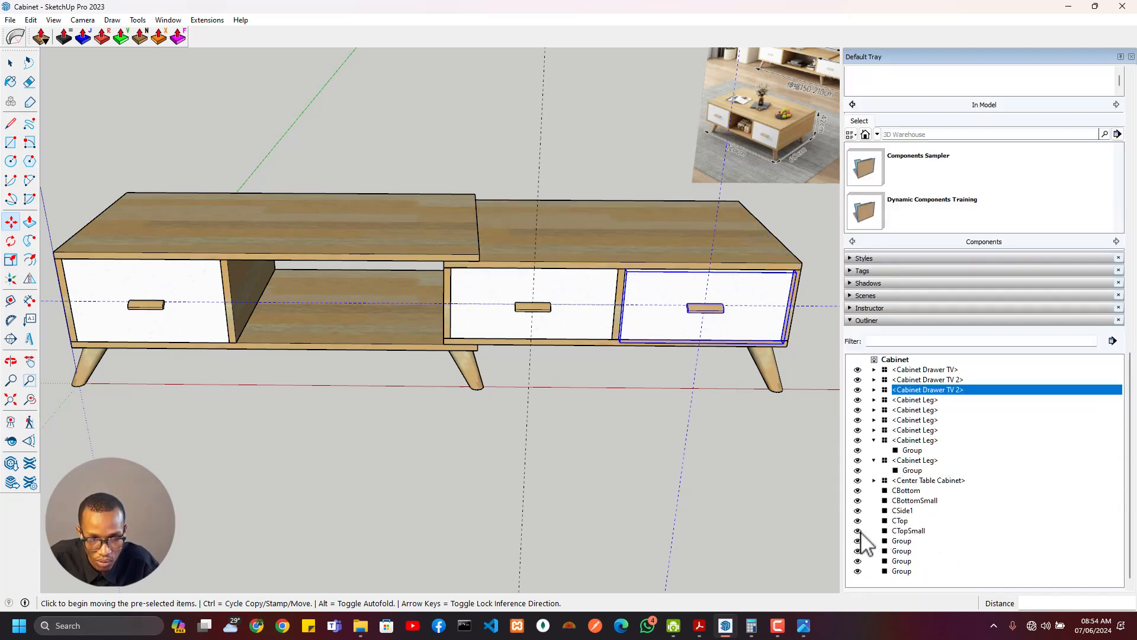
# Clear the selection and compare the TV stand's drawers and extension with the reference image
pyautogui.scroll(-3, 659, 396)
pyautogui.click(564, 191)
pyautogui.click(652, 341)
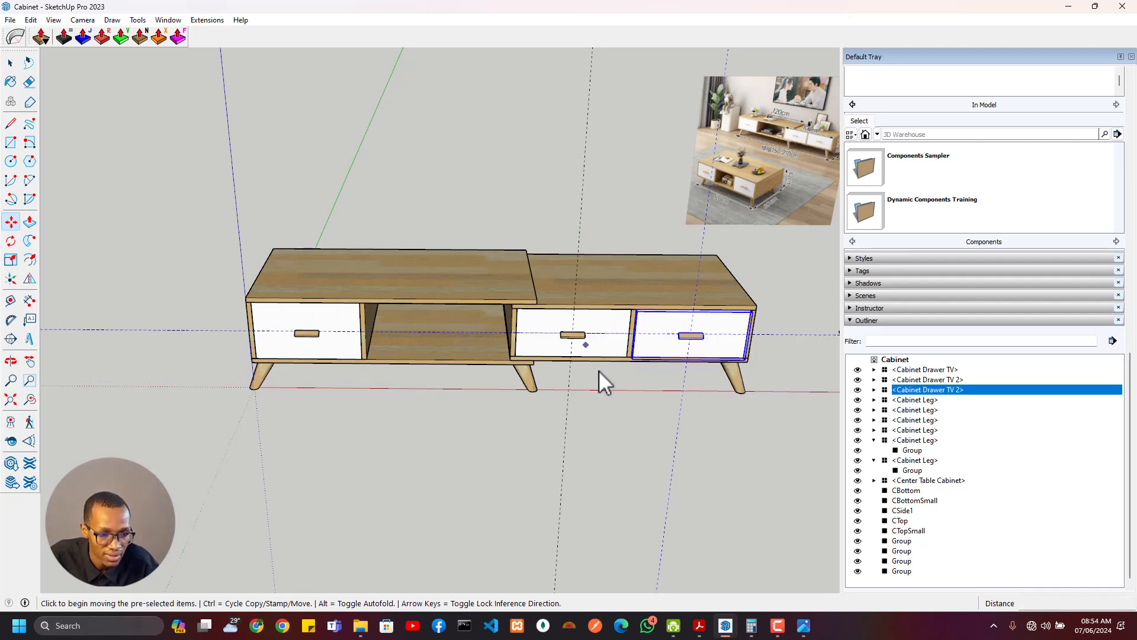
pyautogui.press('space')
pyautogui.click(651, 401)
pyautogui.moveTo(671, 404); pyautogui.dragTo(457, 368, button='middle')
pyautogui.scroll(5, 693, 314)
pyautogui.scroll(3, 693, 331)
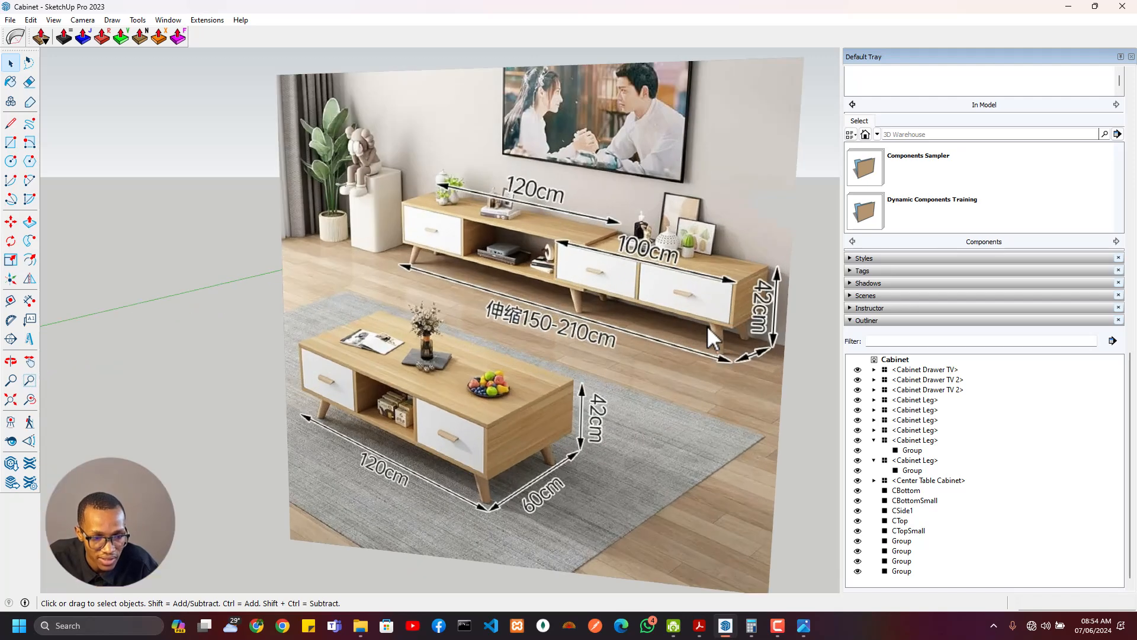
pyautogui.scroll(-3, 703, 325)
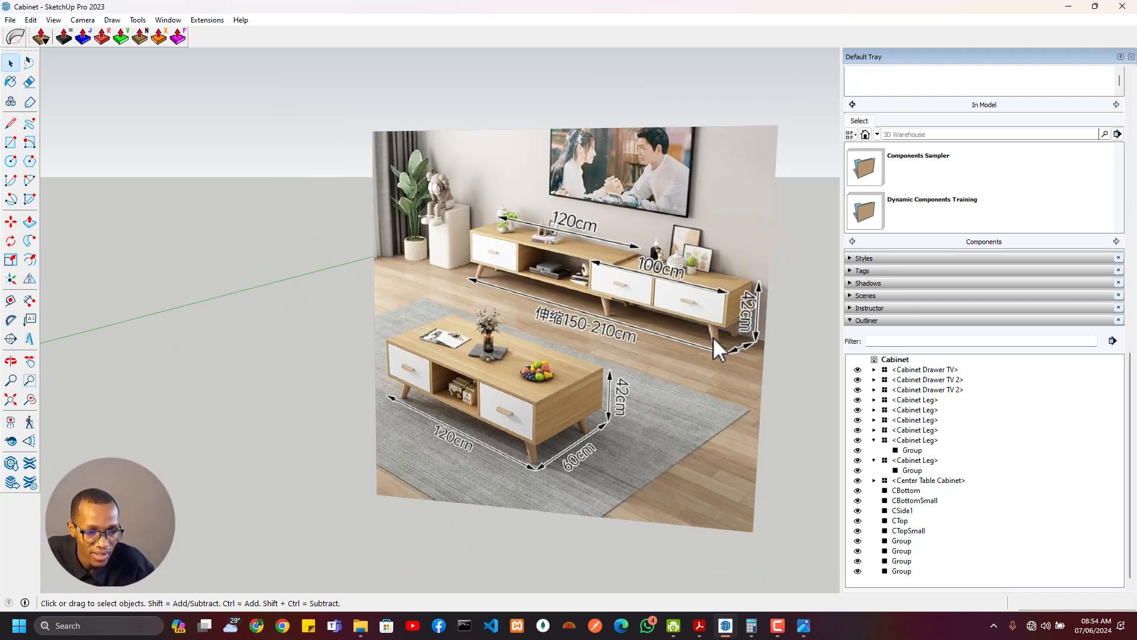
pyautogui.scroll(-2, 676, 319)
pyautogui.moveTo(677, 314)
pyautogui.mouseDown(button='middle')
pyautogui.moveTo(698, 244)
pyautogui.moveTo(737, 301)
pyautogui.moveTo(660, 302)
pyautogui.mouseUp(button='middle')
pyautogui.scroll(-4, 660, 303)
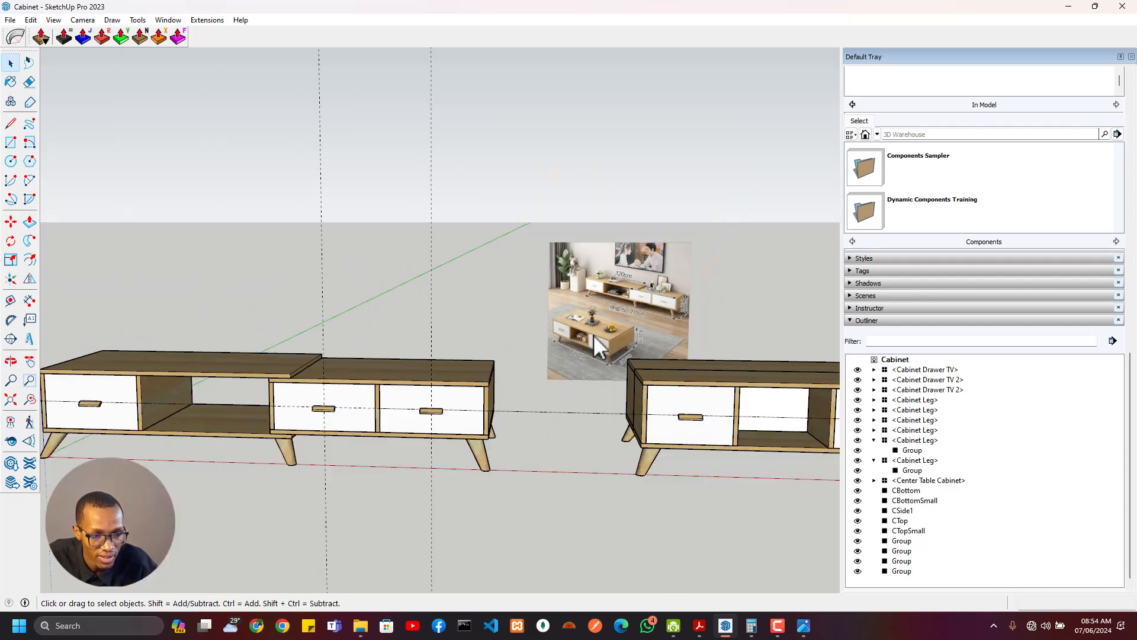
# Delete all guide lines crossing the TV stand
pyautogui.keyDown('shift'); pyautogui.moveTo(388, 401); pyautogui.dragTo(557, 396, button='middle'); pyautogui.keyUp('shift')
pyautogui.scroll(2, 381, 390)
pyautogui.moveTo(359, 388)
pyautogui.mouseDown(button='middle')
pyautogui.moveTo(381, 314)
pyautogui.moveTo(455, 379)
pyautogui.moveTo(347, 325)
pyautogui.moveTo(271, 381)
pyautogui.moveTo(337, 391)
pyautogui.mouseUp(button='middle')
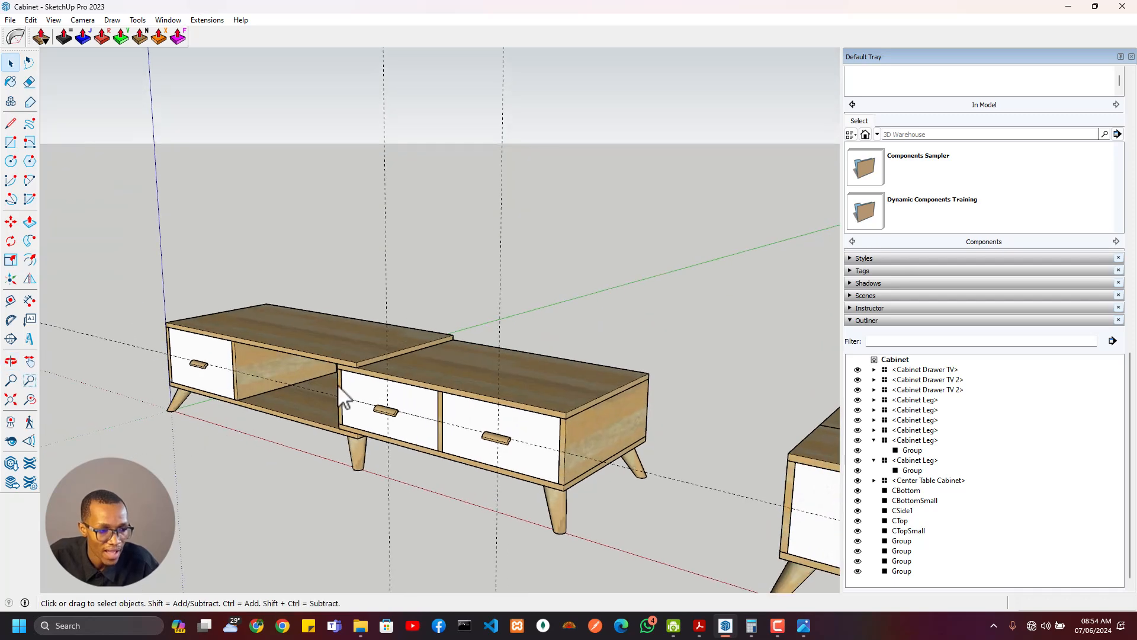
pyautogui.click(363, 369)
pyautogui.scroll(-2, 394, 421)
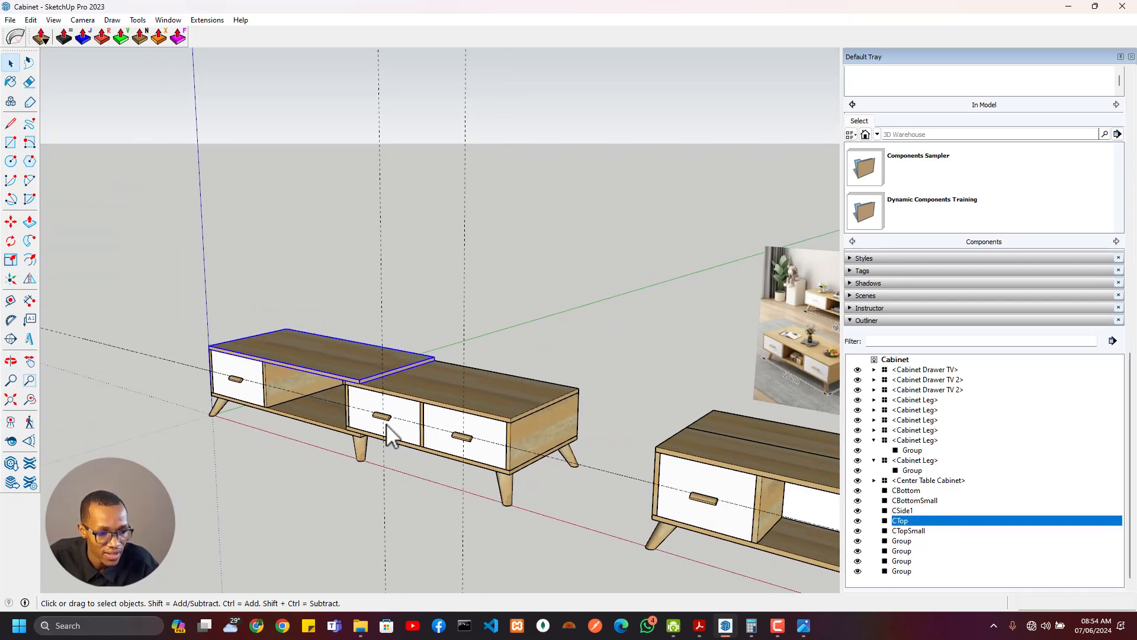
pyautogui.click(31, 20)
pyautogui.click(65, 122)
pyautogui.scroll(-2, 417, 442)
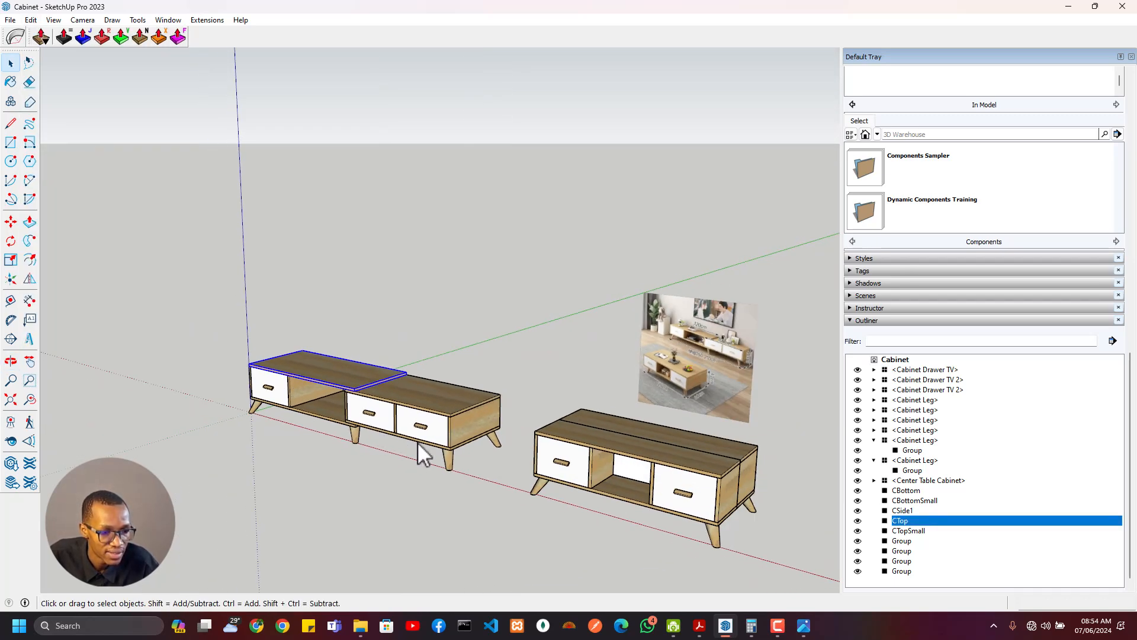
# Collapse the expanded Cabinet Leg entries in the Outliner and combine all TV stand parts into a component named TV Table Cabinet
pyautogui.moveTo(418, 442); pyautogui.dragTo(514, 457, button='middle')
pyautogui.moveTo(194, 235); pyautogui.dragTo(195, 238)
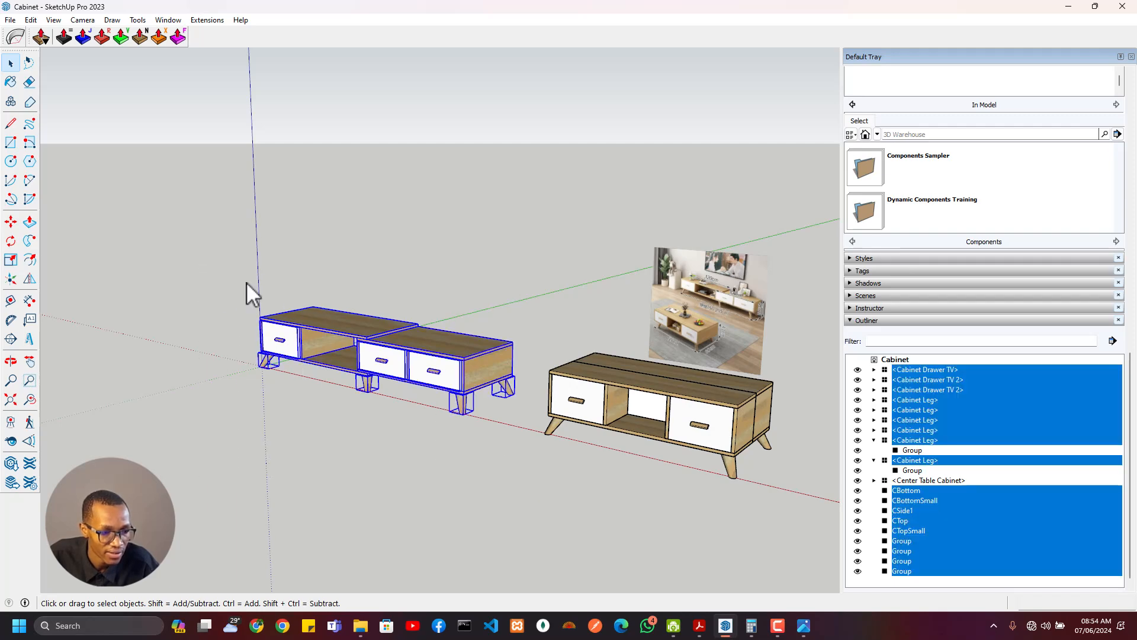
pyautogui.moveTo(249, 292); pyautogui.dragTo(424, 129, button='middle')
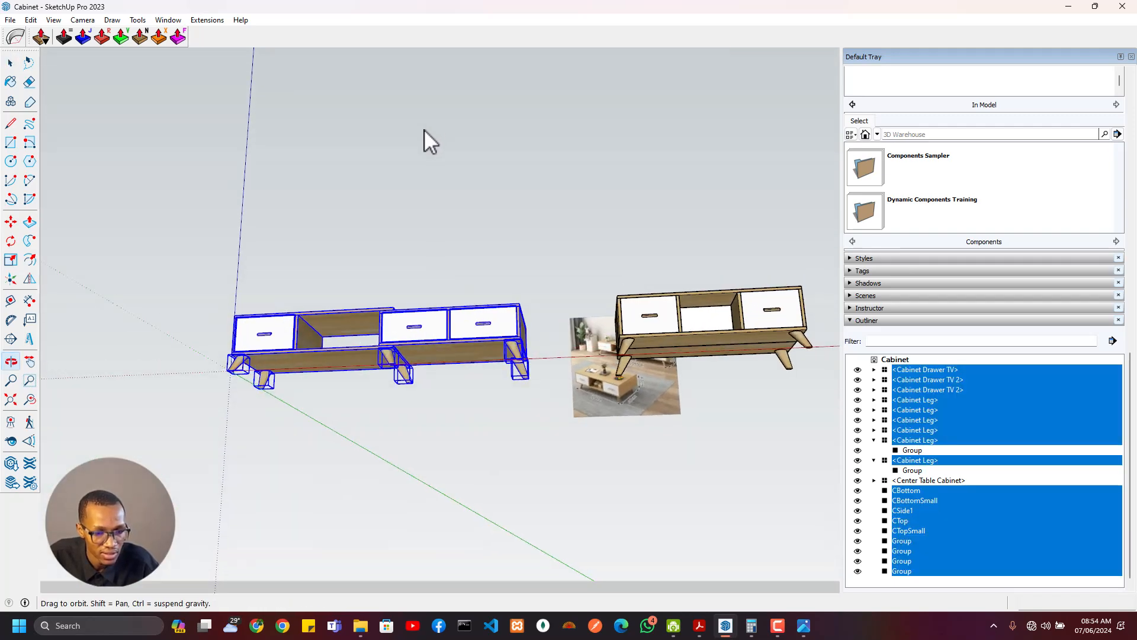
pyautogui.click(875, 461)
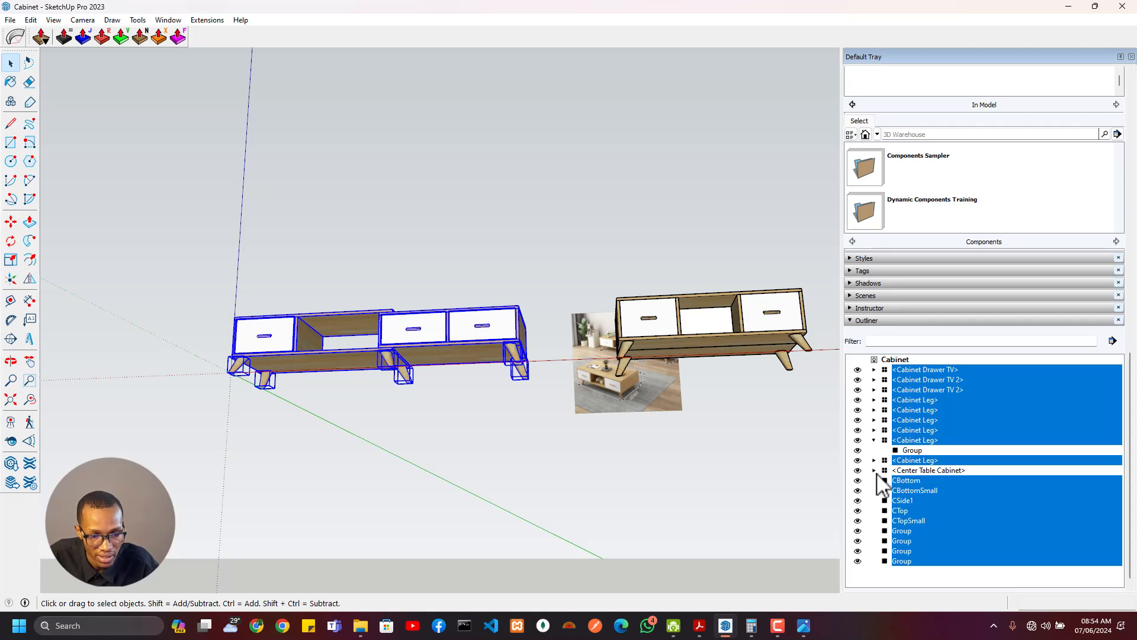
pyautogui.click(874, 440)
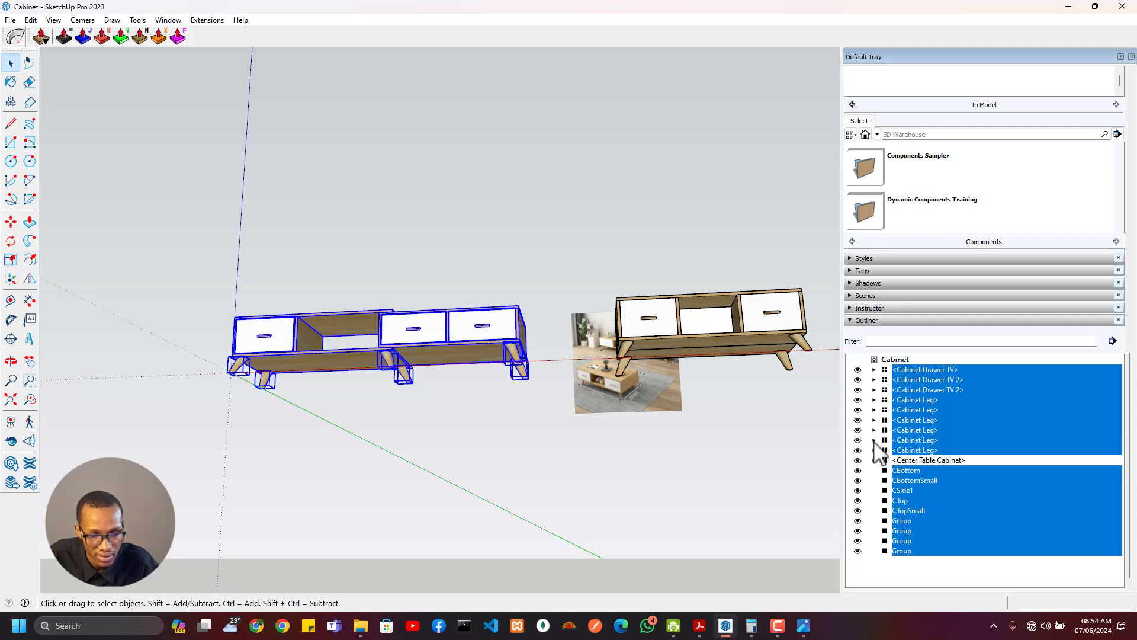
pyautogui.rightClick(473, 330)
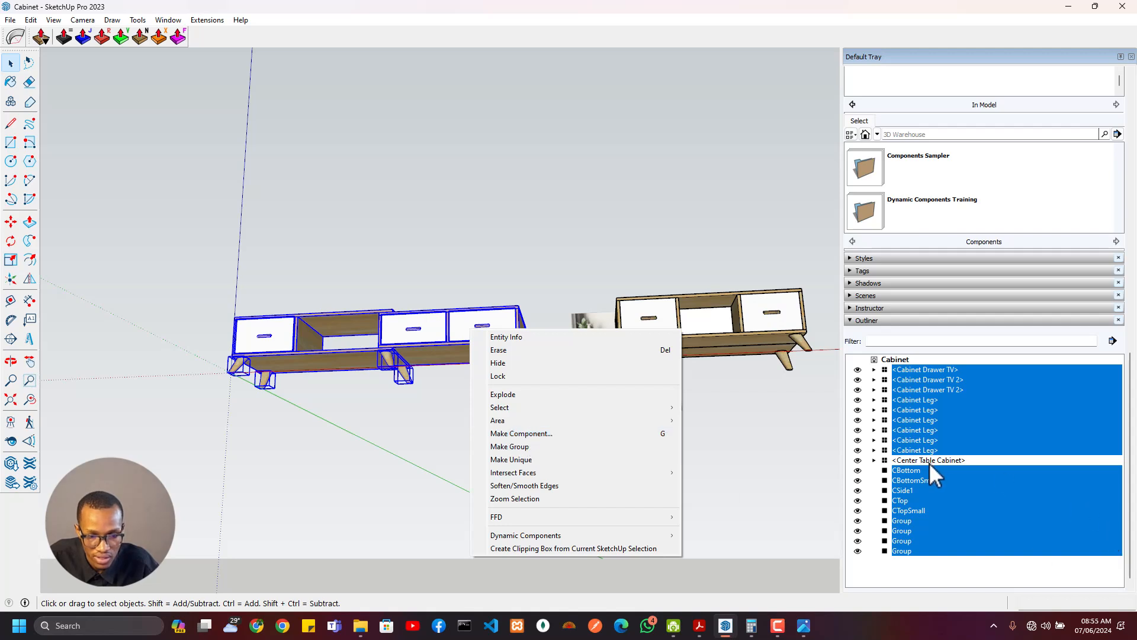
pyautogui.click(537, 435)
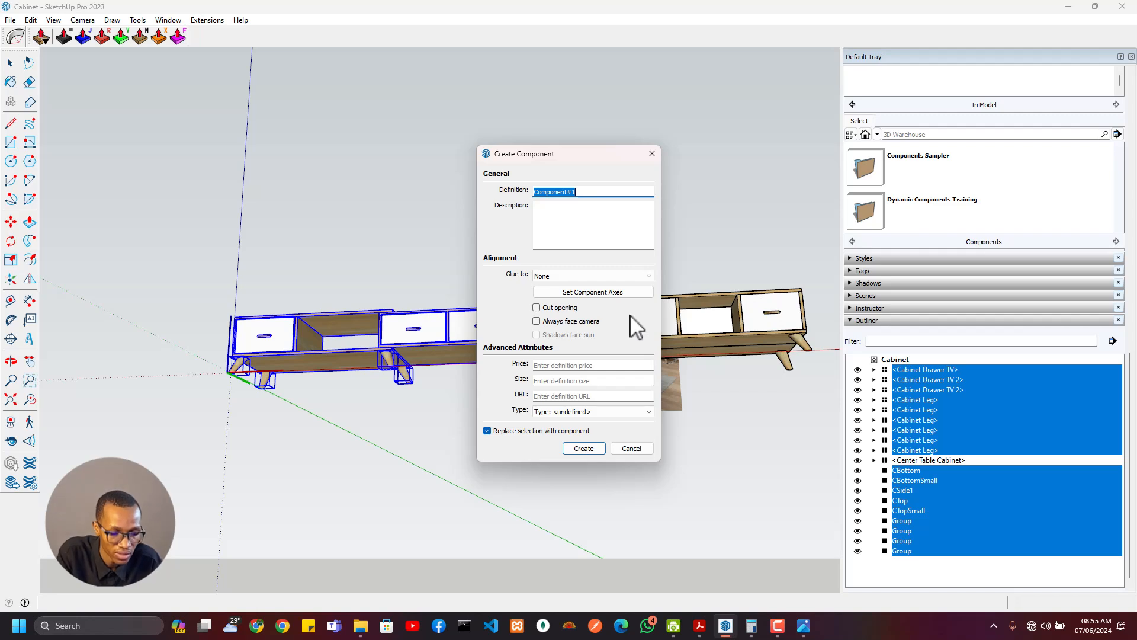
pyautogui.write('TV Table Cabinet')
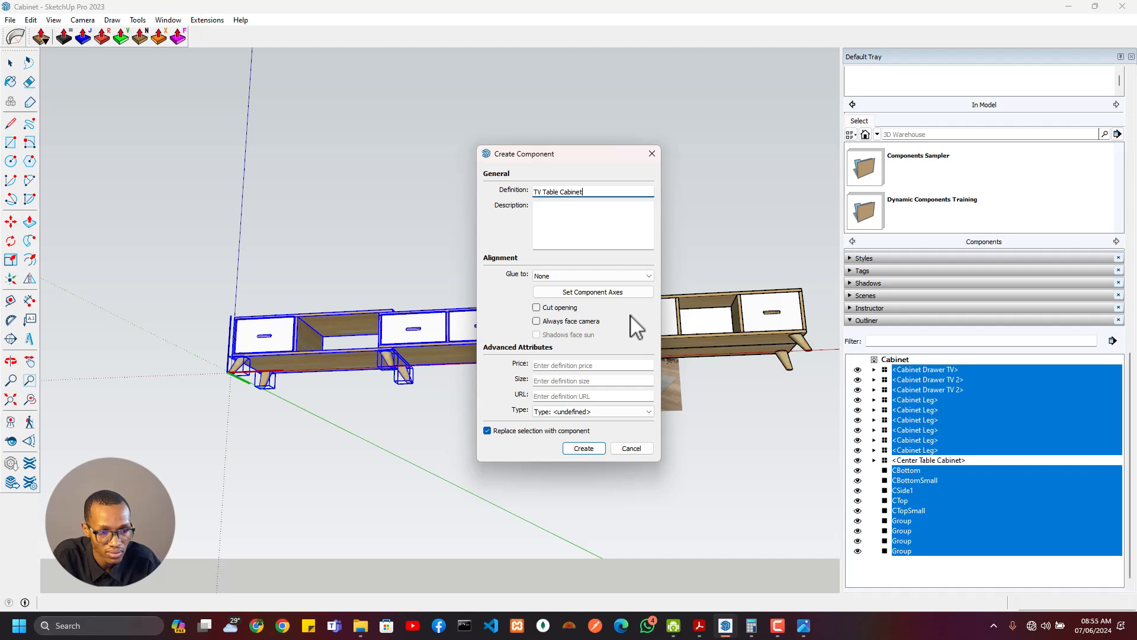
pyautogui.press('Return')
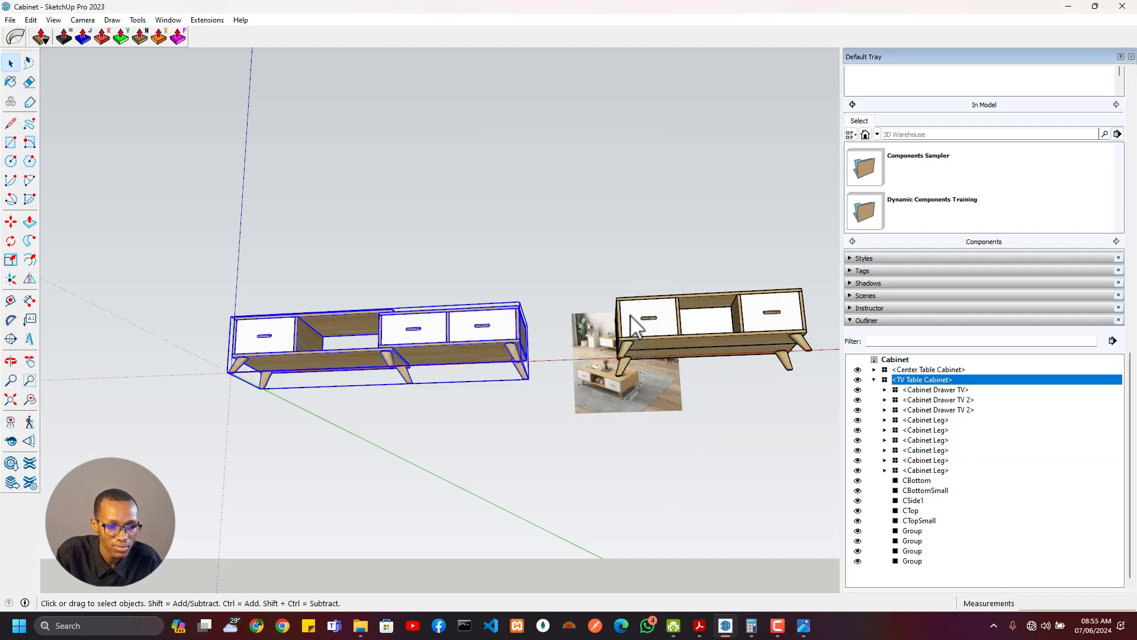
# Inspect the TV Table Cabinet and the center table from several angles beside the reference image
pyautogui.moveTo(495, 262); pyautogui.dragTo(439, 368, button='middle')
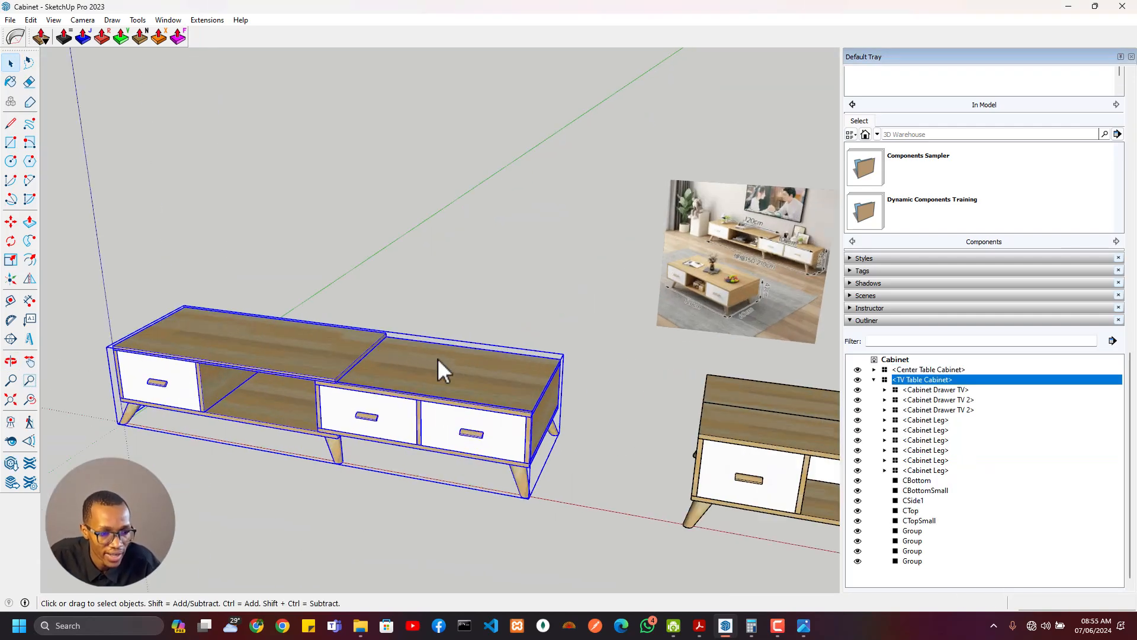
pyautogui.scroll(-4, 446, 368)
pyautogui.moveTo(444, 424); pyautogui.dragTo(659, 462, button='middle')
pyautogui.scroll(3, 638, 296)
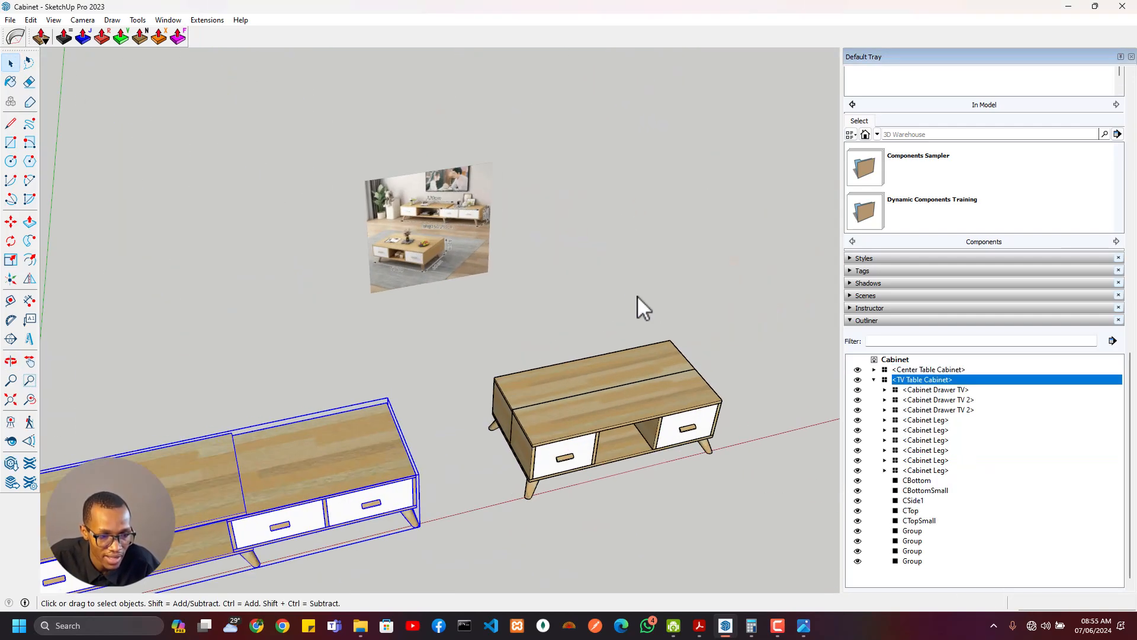
pyautogui.scroll(-2, 576, 303)
pyautogui.keyDown('shift'); pyautogui.moveTo(459, 364); pyautogui.dragTo(571, 319, button='middle'); pyautogui.keyUp('shift')
pyautogui.scroll(4, 587, 373)
pyautogui.scroll(-3, 588, 389)
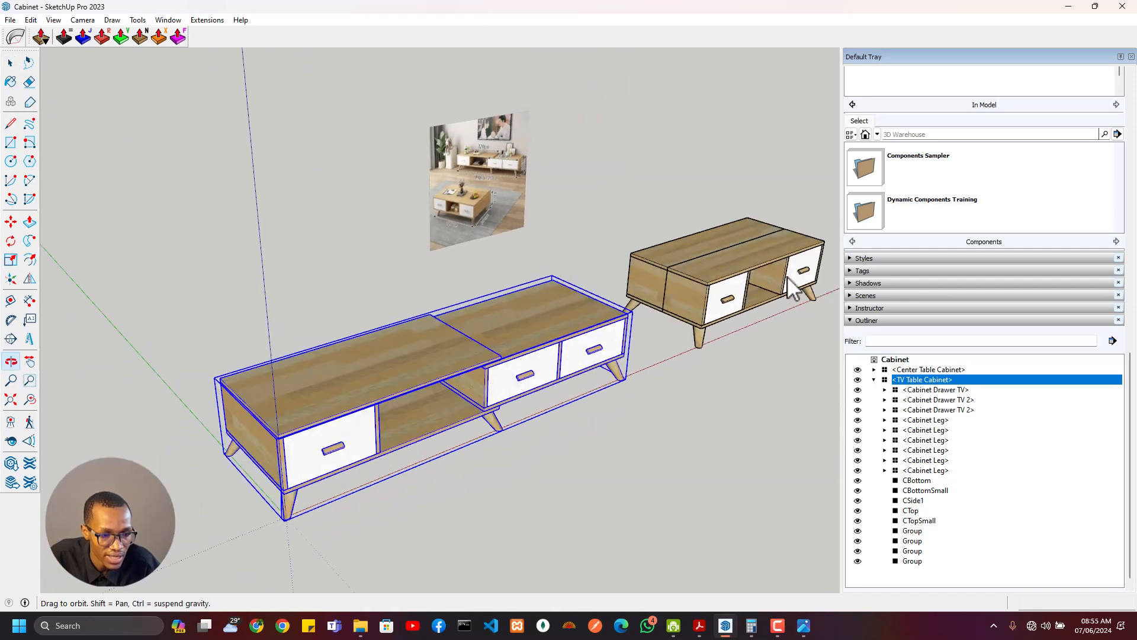
pyautogui.moveTo(787, 276); pyautogui.dragTo(335, 254, button='middle')
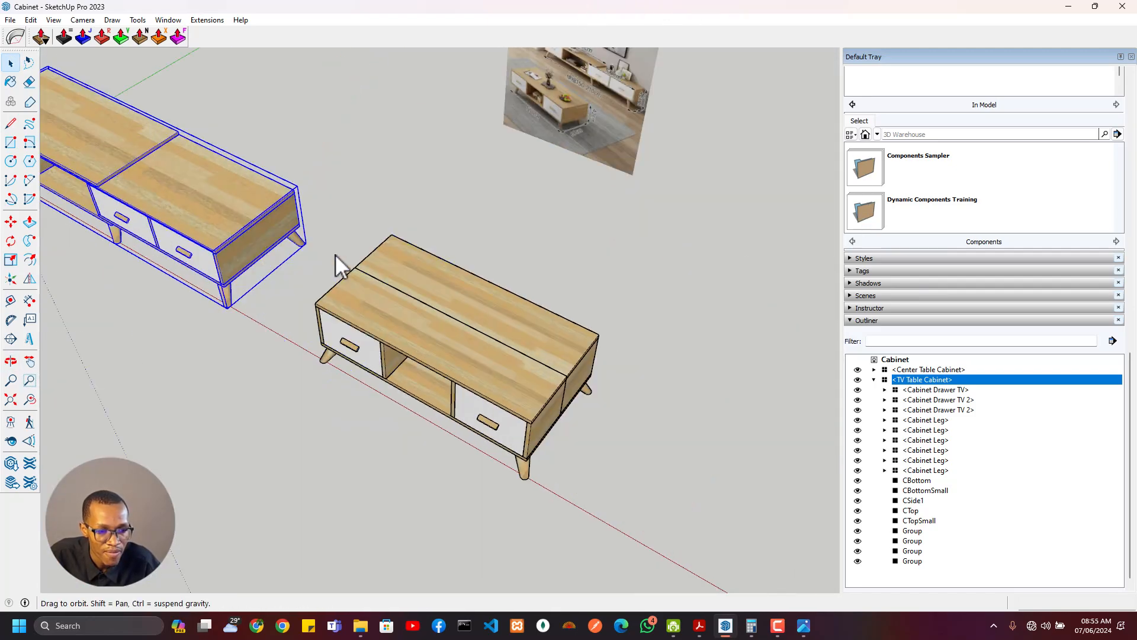
# Open the Center Table Cabinet component, examine its two top panels, and leave the component
pyautogui.scroll(3, 424, 362)
pyautogui.moveTo(424, 361); pyautogui.dragTo(282, 273, button='middle')
pyautogui.click(314, 258)
pyautogui.doubleClick(348, 250)
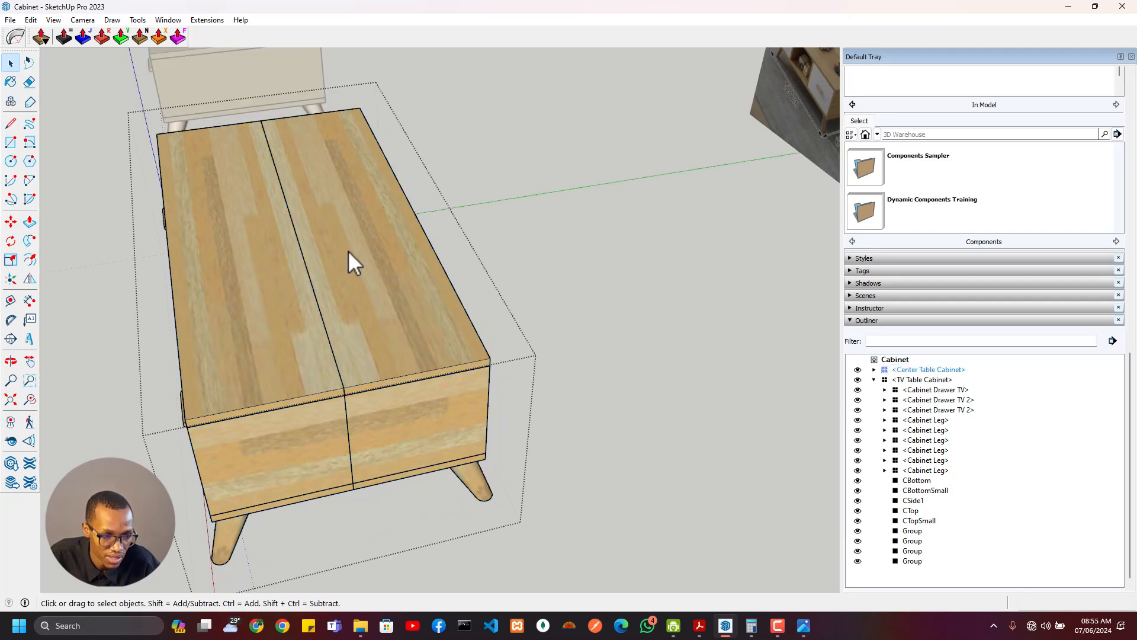
pyautogui.click(265, 299)
pyautogui.click(328, 285)
pyautogui.scroll(-3, 258, 282)
pyautogui.scroll(-2, 258, 282)
pyautogui.keyDown('shift'); pyautogui.moveTo(258, 282); pyautogui.dragTo(465, 407, button='middle'); pyautogui.keyUp('shift')
pyautogui.click(438, 280)
pyautogui.moveTo(472, 294); pyautogui.dragTo(674, 309, button='middle')
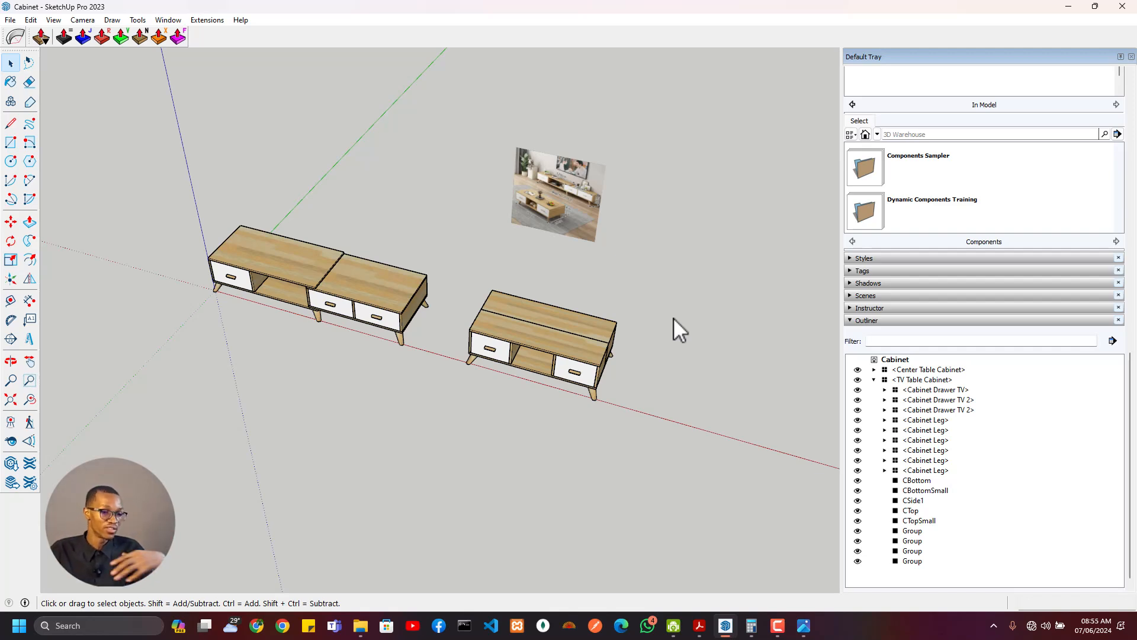
# Select the Center Table Cabinet and examine the TV stand's front and open back against the reference image
pyautogui.click(528, 319)
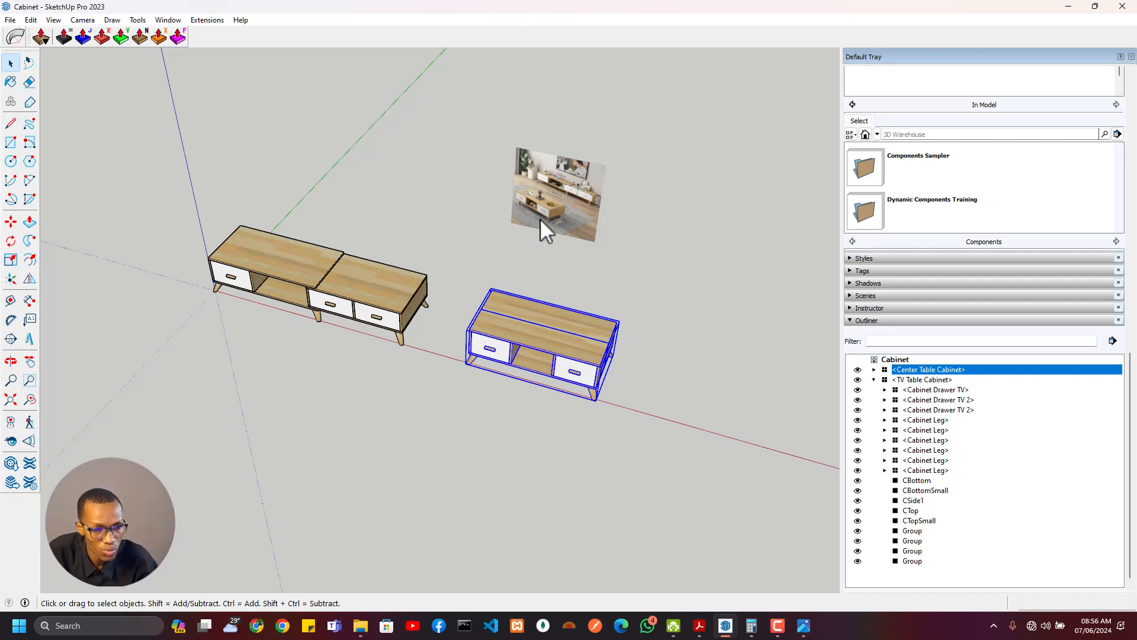
pyautogui.scroll(2, 540, 218)
pyautogui.scroll(-2, 468, 237)
pyautogui.scroll(3, 207, 315)
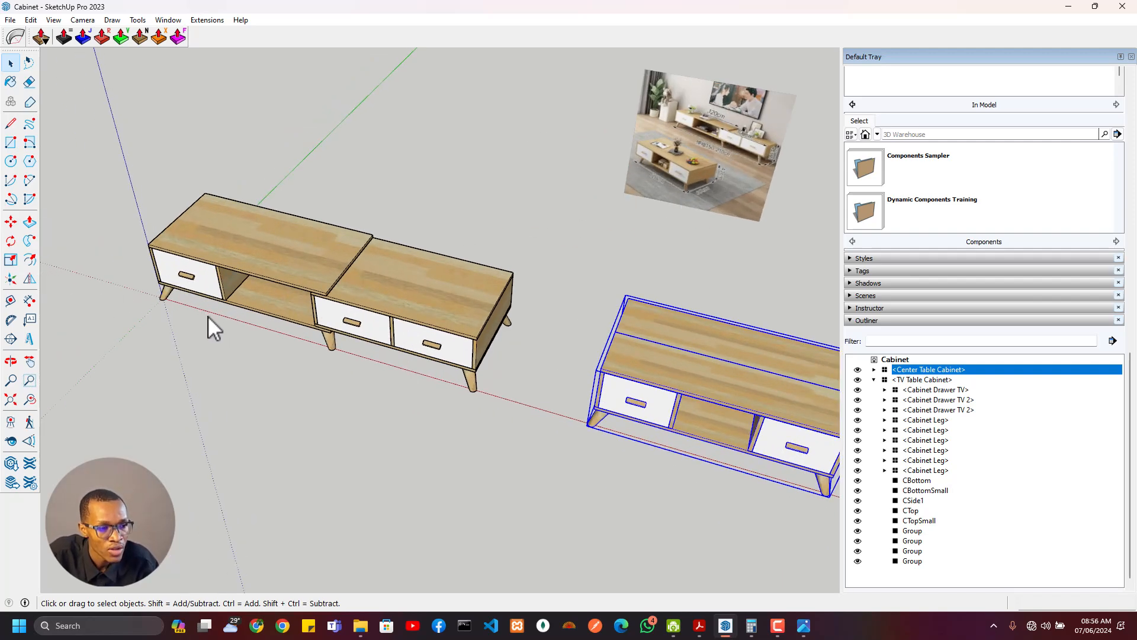
pyautogui.moveTo(208, 316)
pyautogui.mouseDown(button='middle')
pyautogui.moveTo(438, 192)
pyautogui.moveTo(468, 207)
pyautogui.mouseUp(button='middle')
pyautogui.scroll(-2, 378, 321)
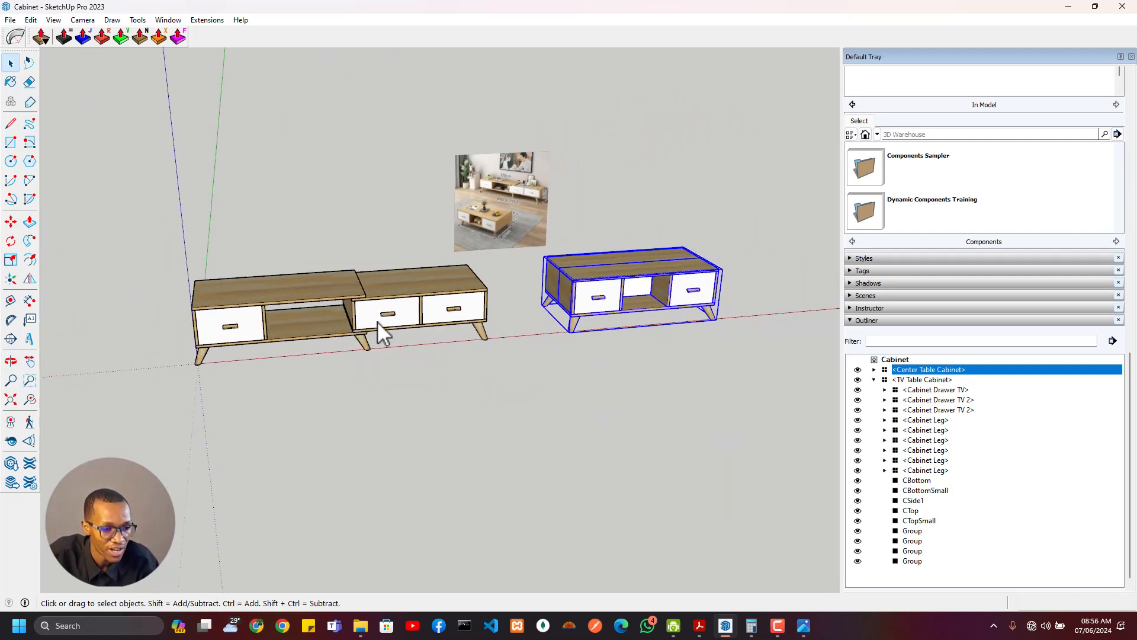
pyautogui.moveTo(382, 320); pyautogui.dragTo(335, 263, button='middle')
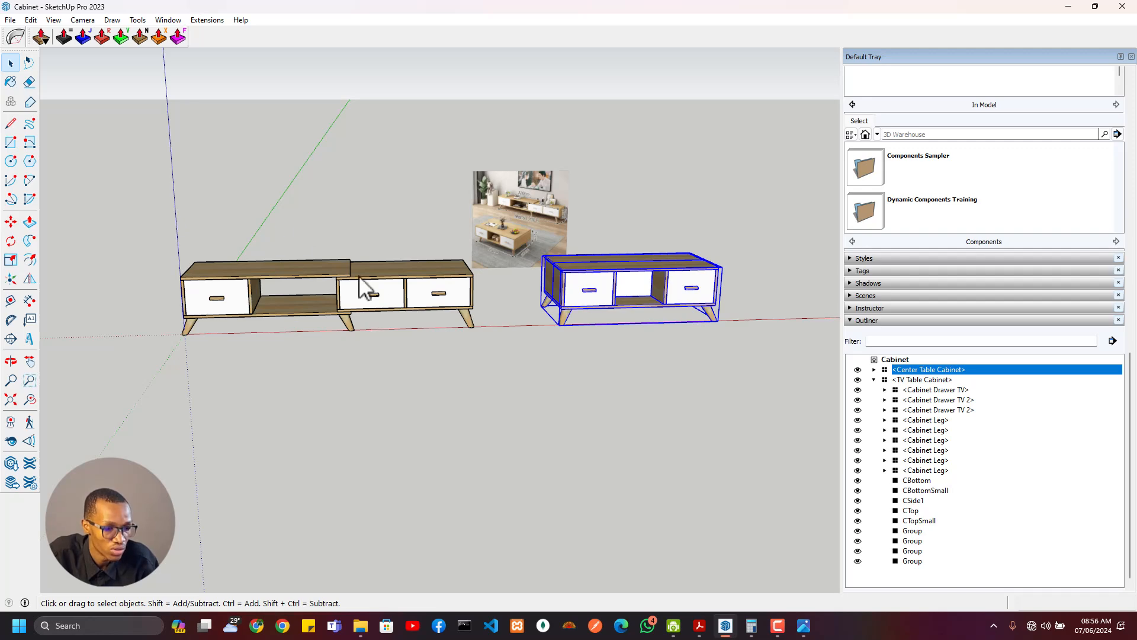
pyautogui.scroll(3, 380, 288)
pyautogui.scroll(-2, 408, 310)
pyautogui.keyDown('shift'); pyautogui.moveTo(338, 313); pyautogui.dragTo(787, 210, button='middle'); pyautogui.keyUp('shift')
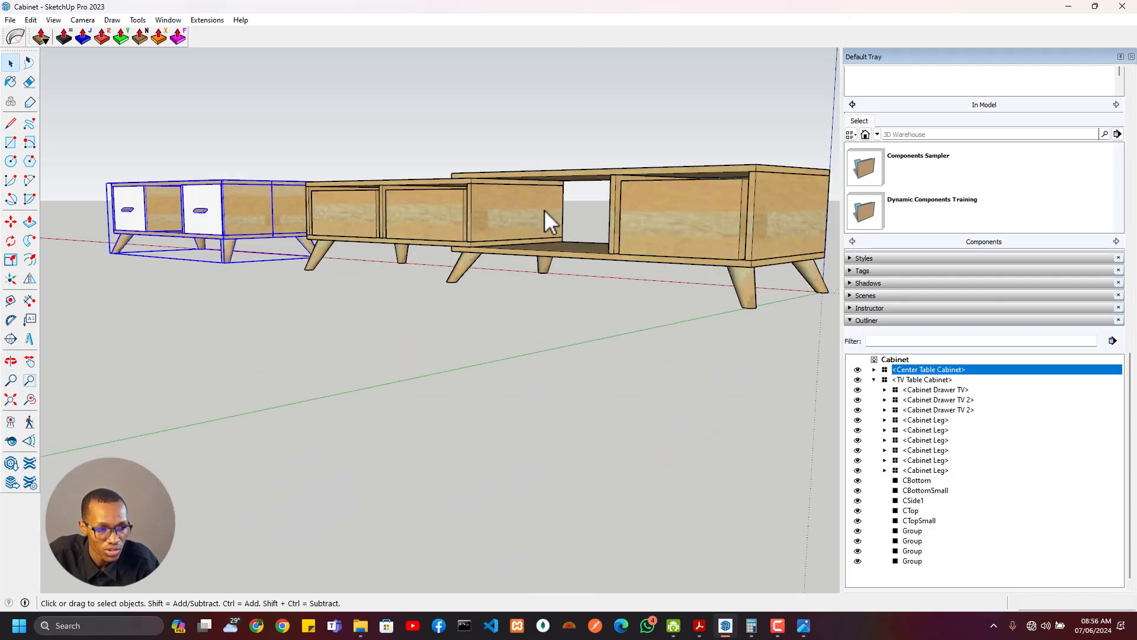
pyautogui.moveTo(545, 209); pyautogui.dragTo(303, 214, button='middle')
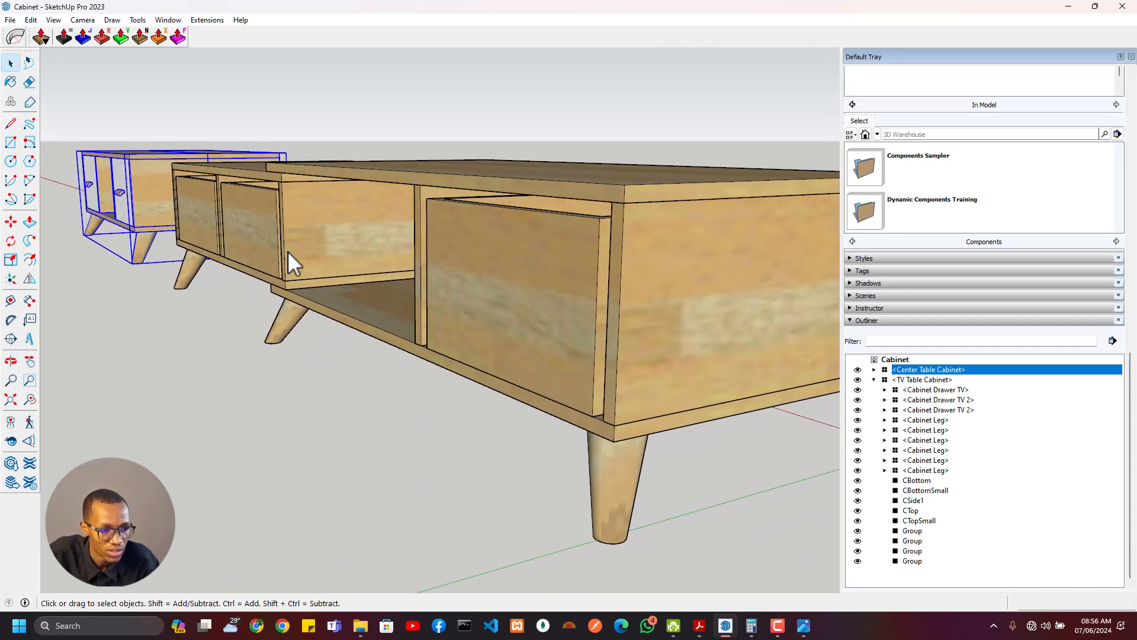
pyautogui.press('r')
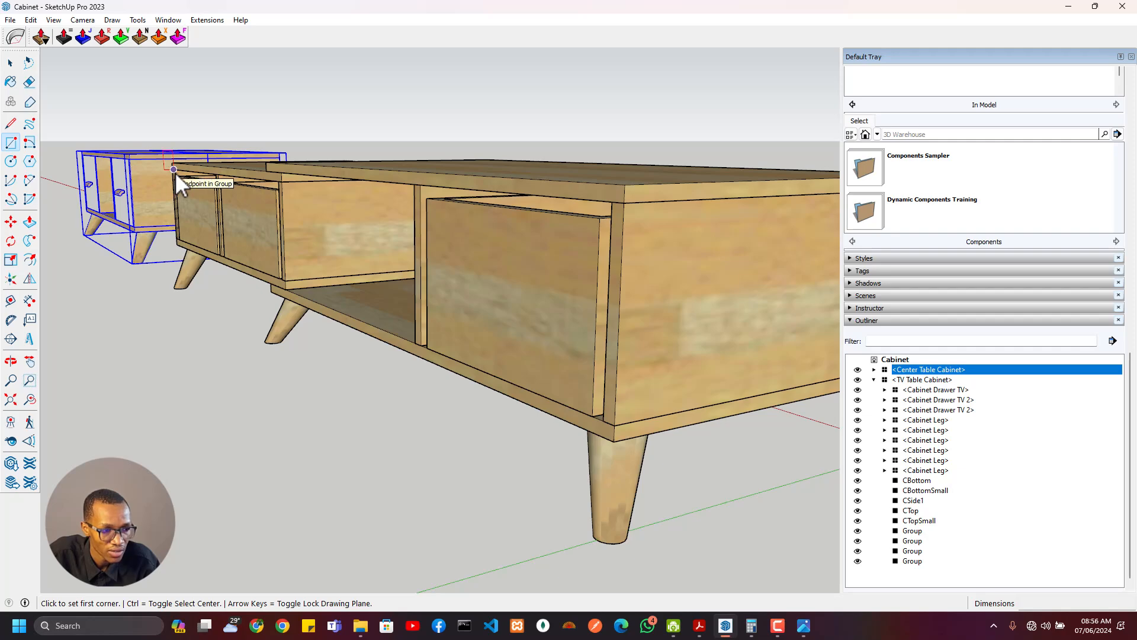
pyautogui.click(174, 172)
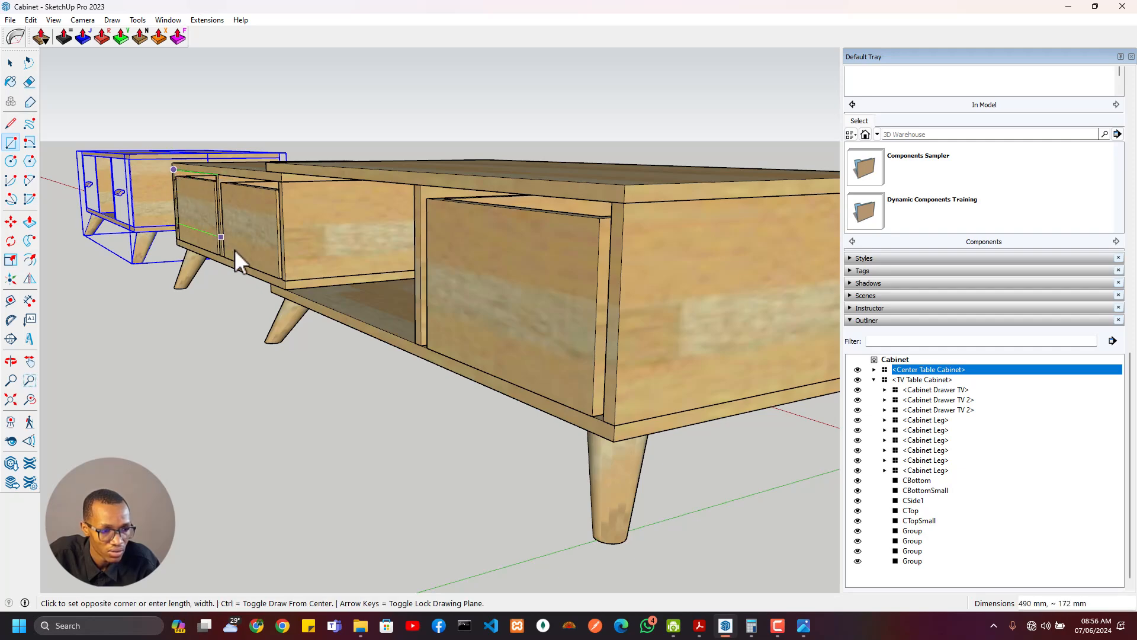
pyautogui.moveTo(233, 249); pyautogui.dragTo(360, 274, button='middle')
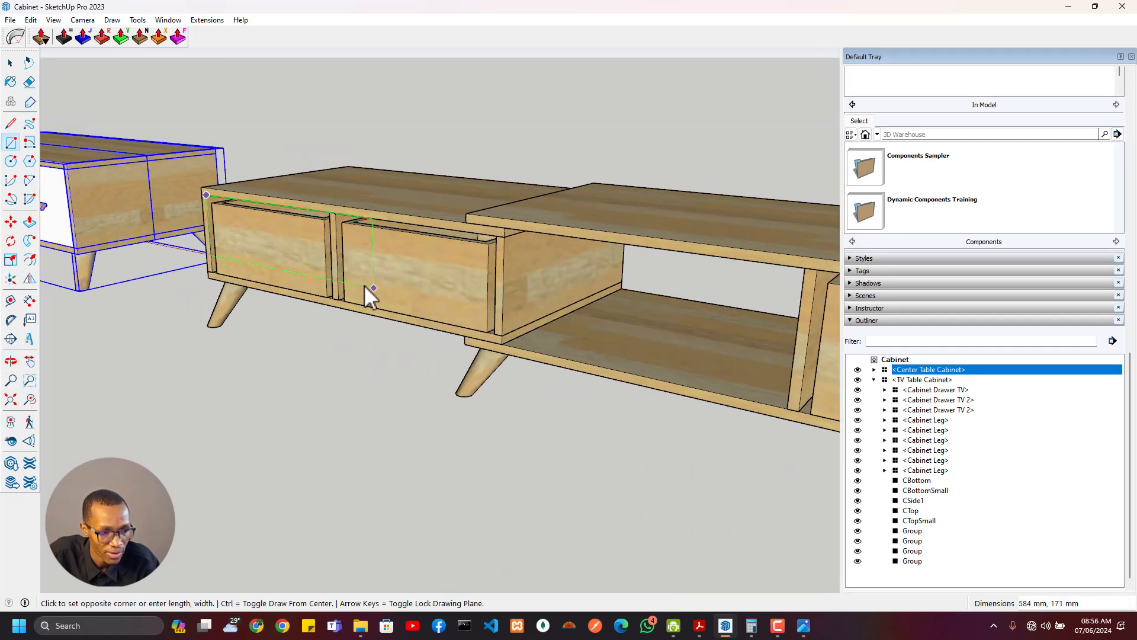
pyautogui.press('Escape')
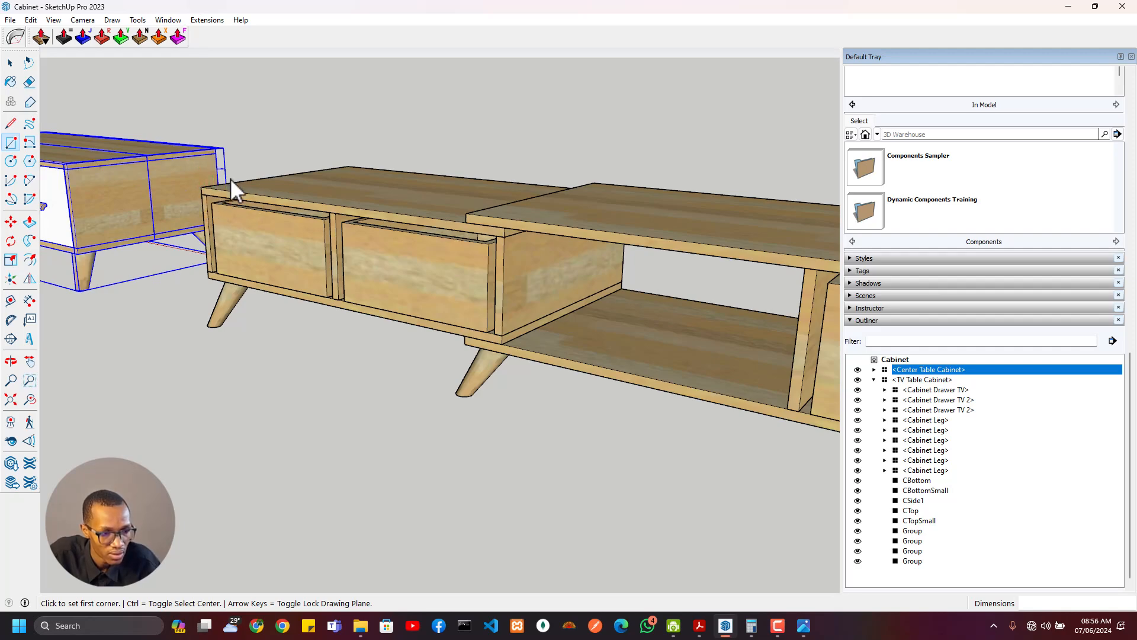
# Look over the TV stand from the front again and select the TV Table Cabinet component
pyautogui.scroll(-4, 230, 179)
pyautogui.moveTo(495, 304); pyautogui.dragTo(573, 377, button='middle')
pyautogui.scroll(-2, 445, 311)
pyautogui.scroll(3, 443, 389)
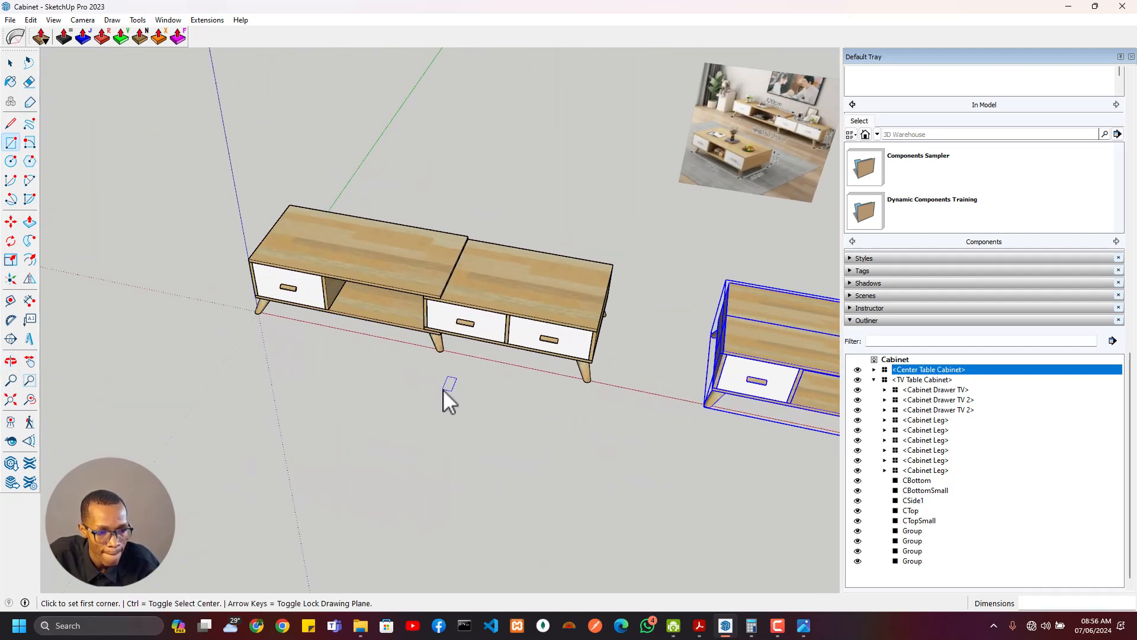
pyautogui.moveTo(478, 347); pyautogui.dragTo(421, 412, button='middle')
pyautogui.moveTo(333, 350); pyautogui.dragTo(520, 249, button='middle')
pyautogui.press('space')
pyautogui.click(519, 269)
pyautogui.scroll(-3, 554, 355)
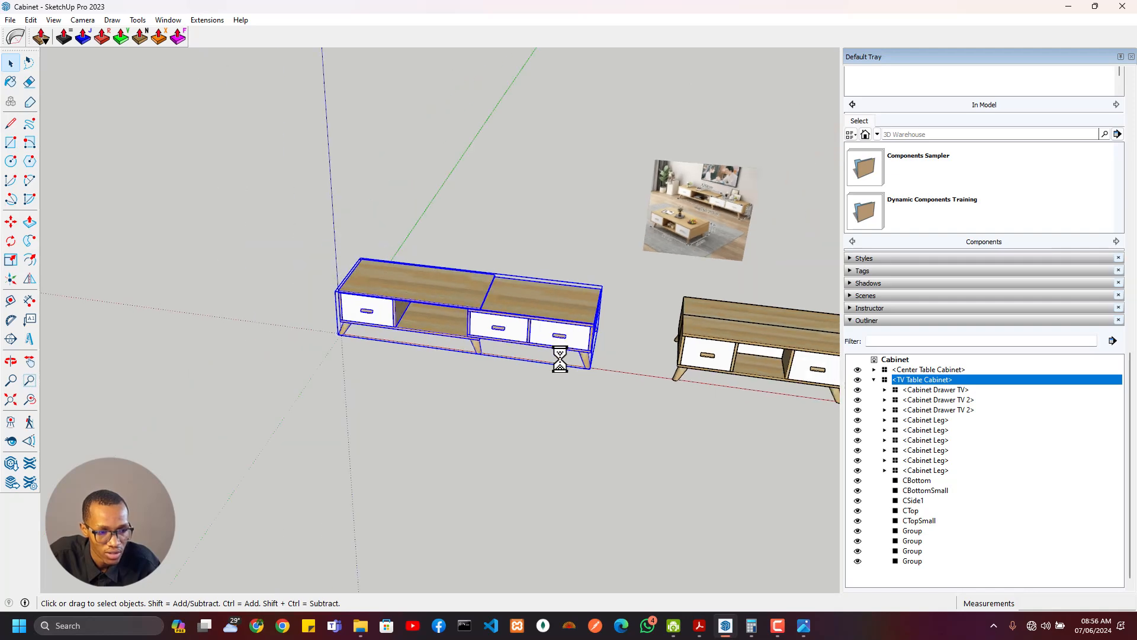
# Open the TV Table Cabinet through an unnamed group and check which Outliner entries match its vertical panels
pyautogui.click(915, 541)
pyautogui.scroll(5, 437, 355)
pyautogui.moveTo(437, 355); pyautogui.dragTo(683, 239, button='middle')
pyautogui.click(680, 237)
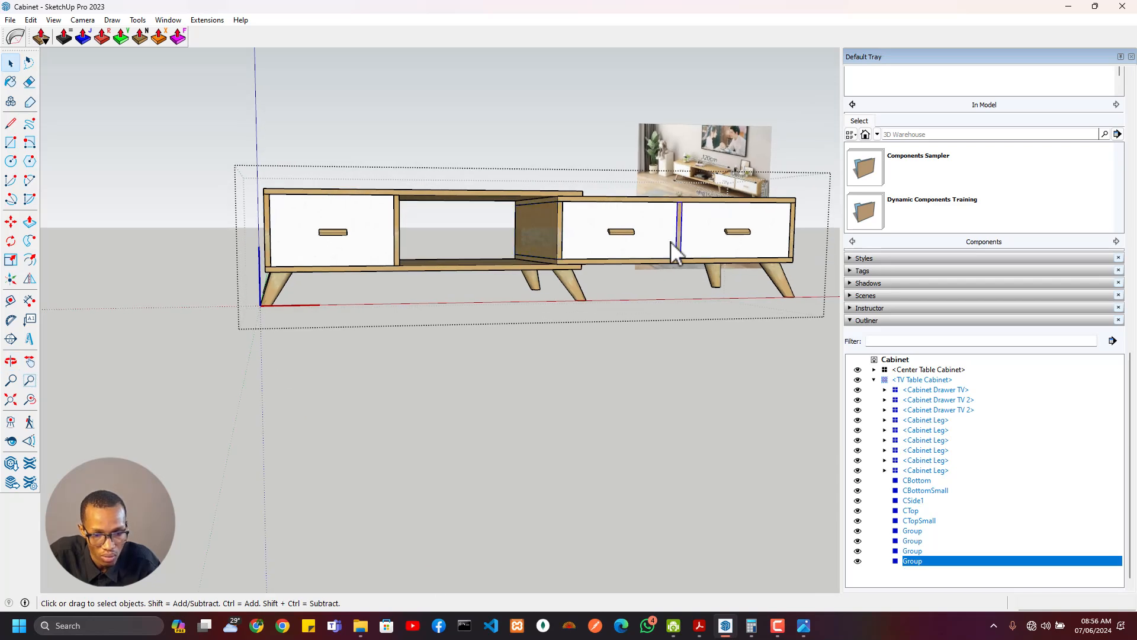
pyautogui.click(794, 222)
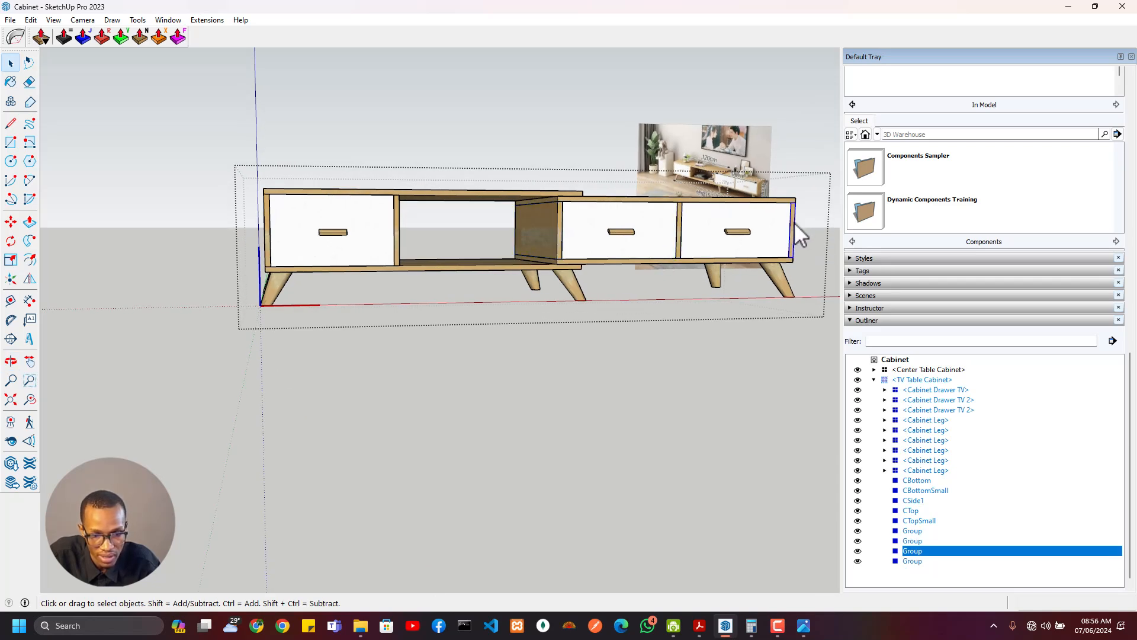
pyautogui.click(271, 249)
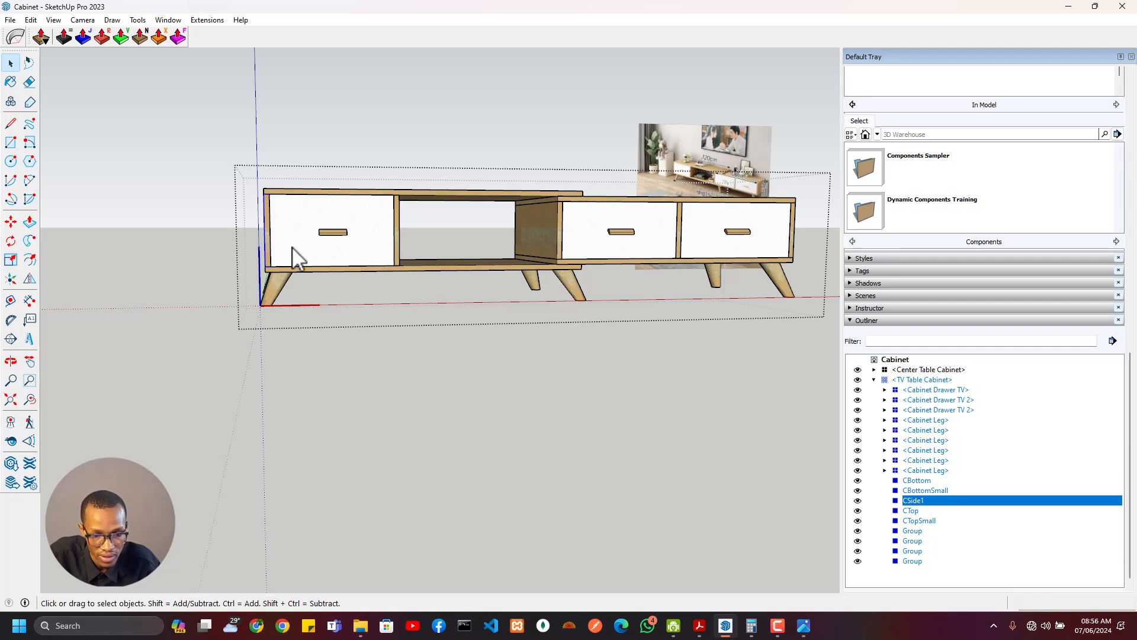
# Name the vertical divider between the single drawer and the open shelf of the TV stand CSide2
pyautogui.scroll(15, 988, 163)
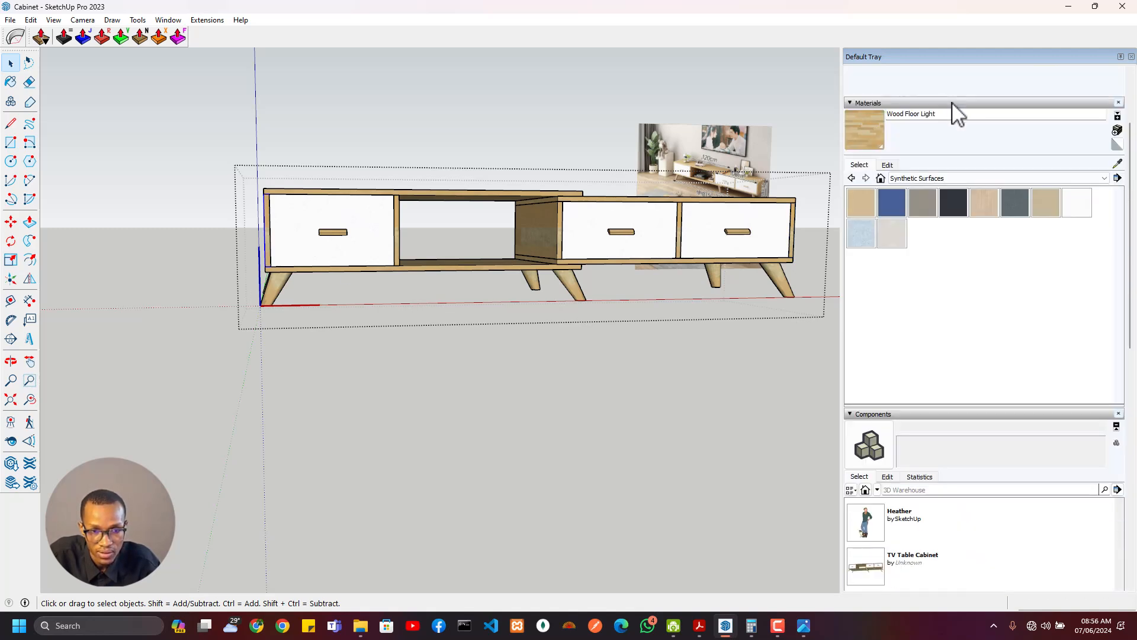
pyautogui.scroll(3, 957, 114)
pyautogui.click(993, 119)
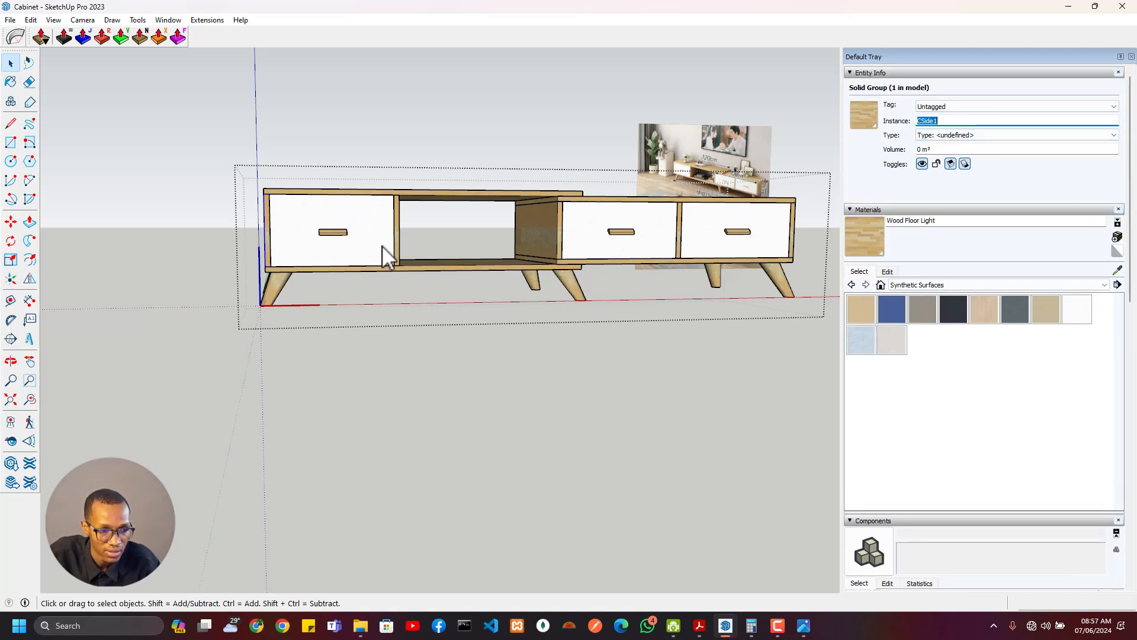
pyautogui.click(397, 233)
pyautogui.click(987, 118)
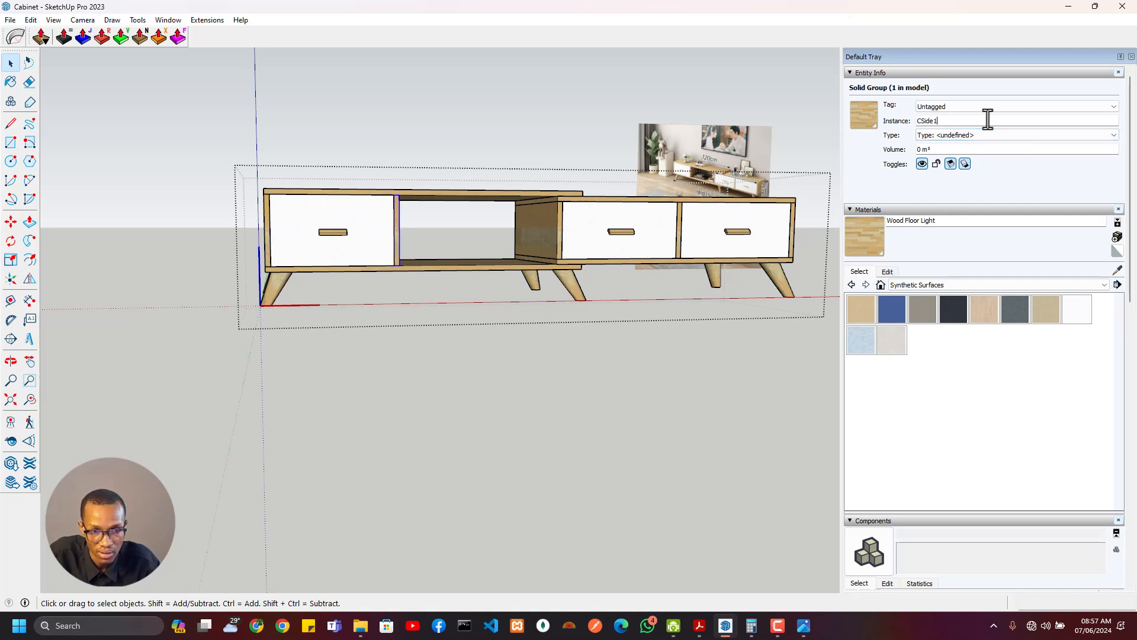
pyautogui.press('BackSpace')
pyautogui.write('2')
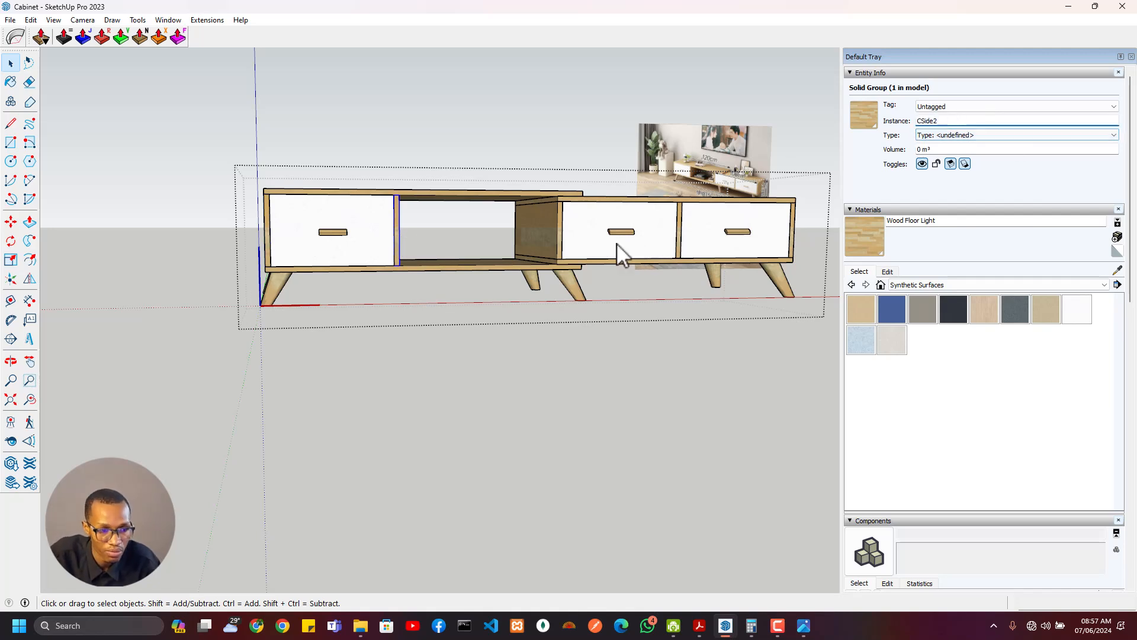
# Name the two-drawer section's side panel next to the open shelf CSide3 and the divider between its two drawers CSide4
pyautogui.click(533, 231)
pyautogui.click(939, 121)
pyautogui.write('CSide1')
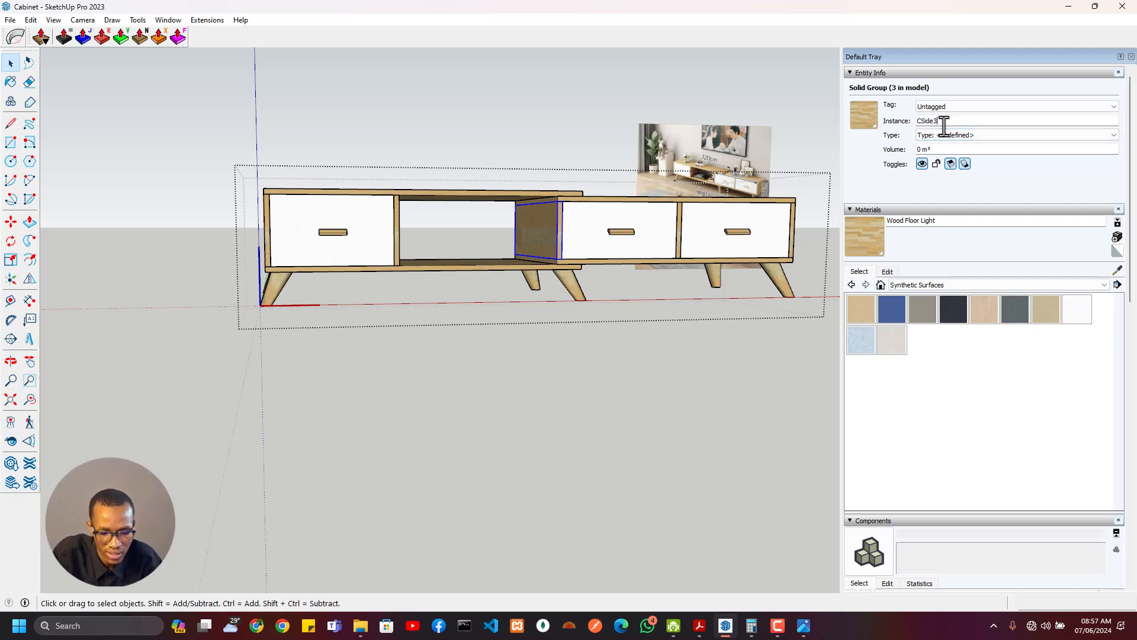
pyautogui.click(679, 236)
pyautogui.click(988, 120)
pyautogui.write('CSide4')
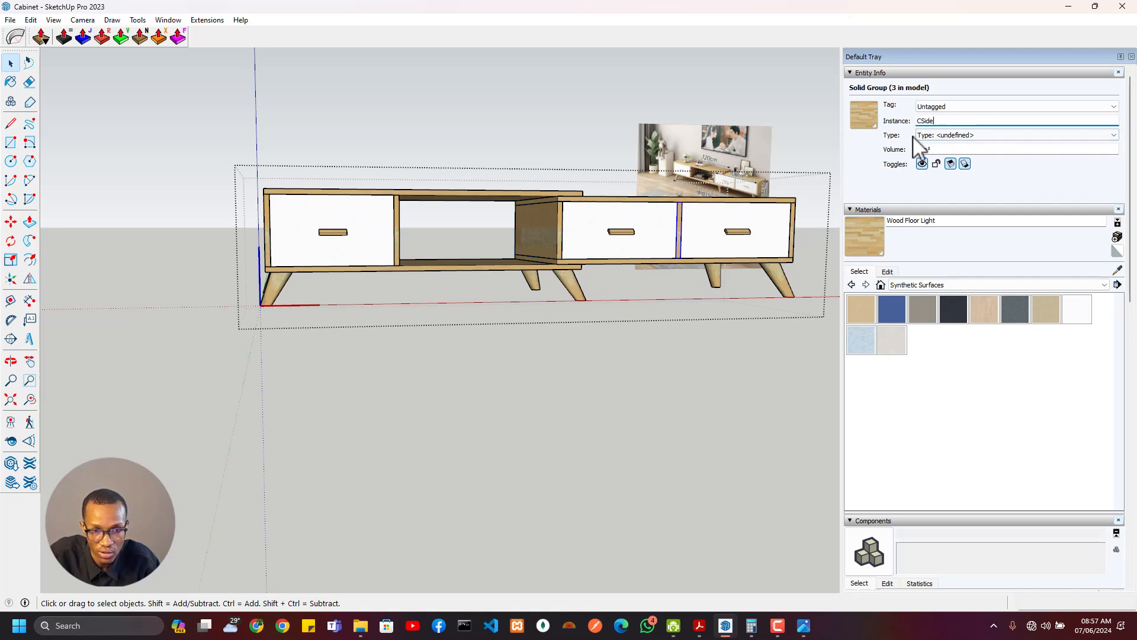
# Name the outer end panel of the TV stand's two-drawer section CSide5
pyautogui.click(793, 230)
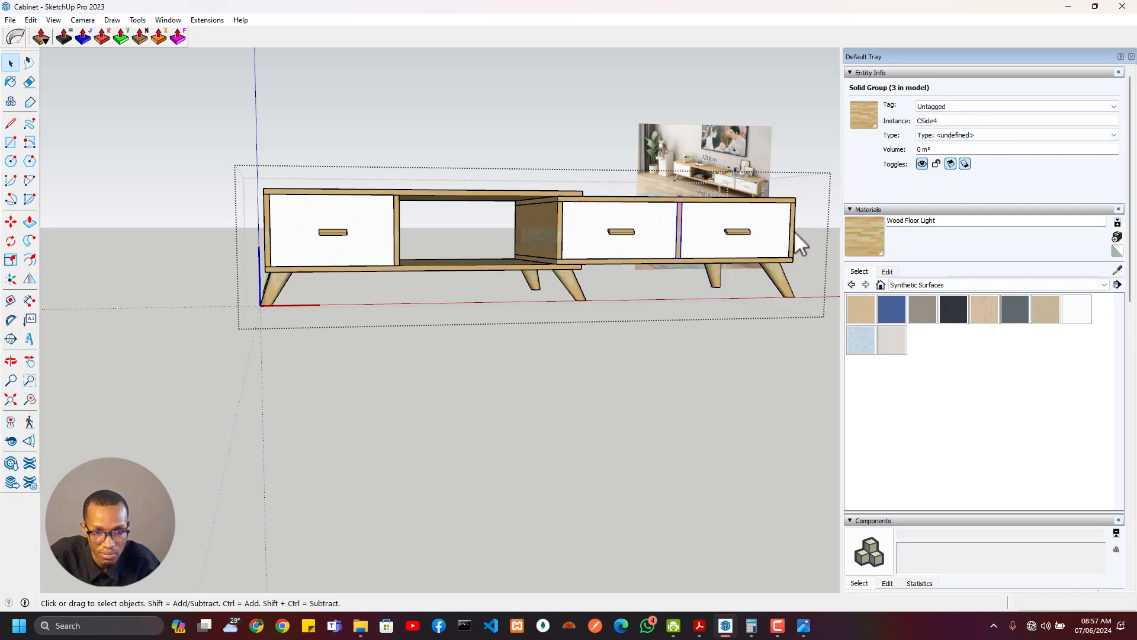
pyautogui.click(941, 121)
pyautogui.write('CSide')
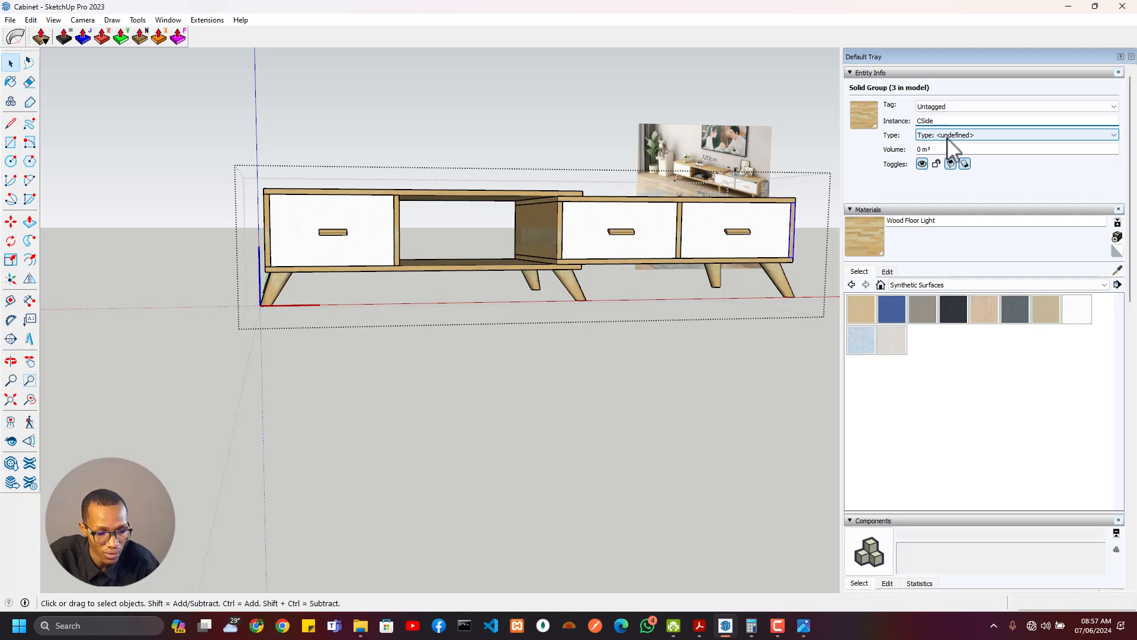
pyautogui.write('5')
pyautogui.press('Return')
# Leave the TV Table Cabinet component and look over the TV stand and the center table together with the reference image
pyautogui.moveTo(786, 381); pyautogui.dragTo(786, 271, button='middle')
pyautogui.scroll(-3, 782, 261)
pyautogui.click(752, 320)
pyautogui.moveTo(723, 327); pyautogui.dragTo(356, 336, button='middle')
pyautogui.scroll(5, 575, 314)
pyautogui.moveTo(512, 342); pyautogui.dragTo(538, 405, button='middle')
pyautogui.scroll(-3, 507, 380)
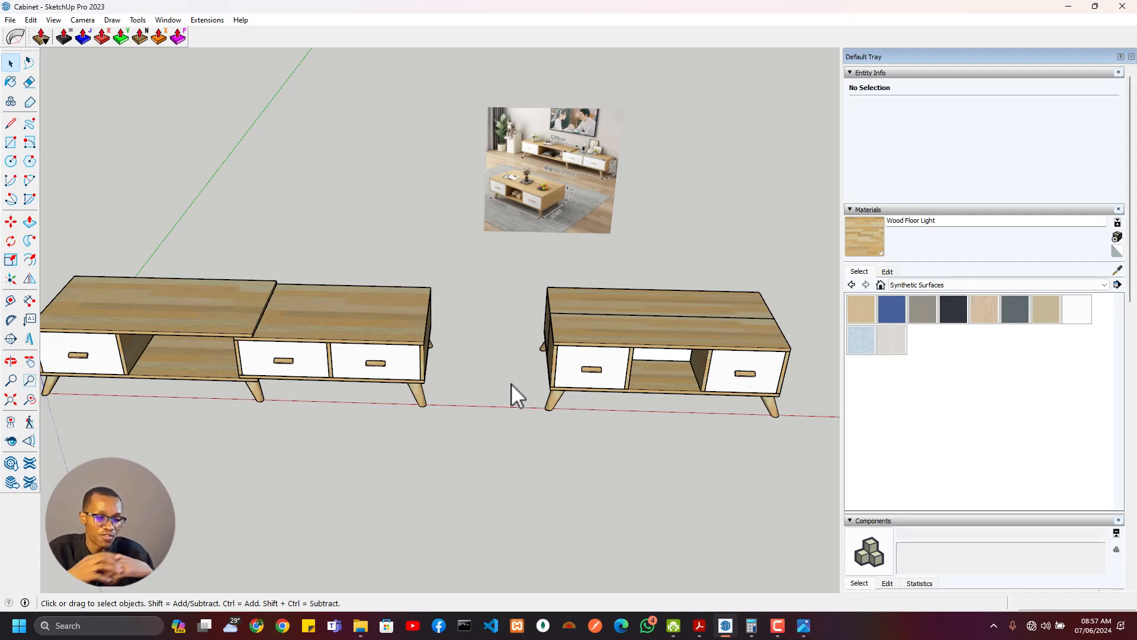